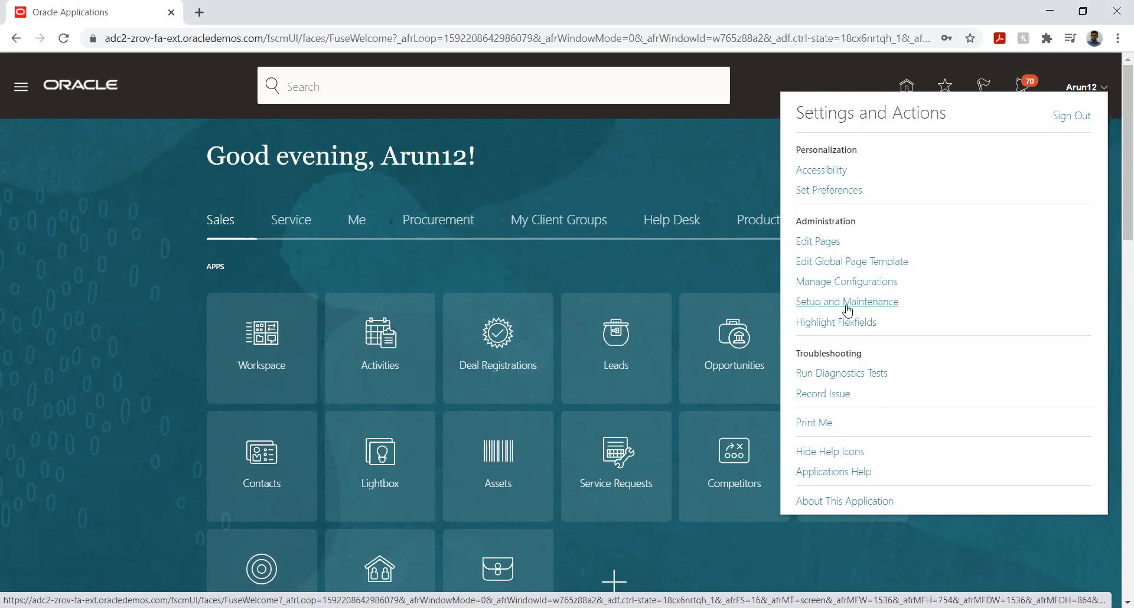
# Choose Setup and Maintenance from the Settings and Actions user menu.
pyautogui.click(847, 303)
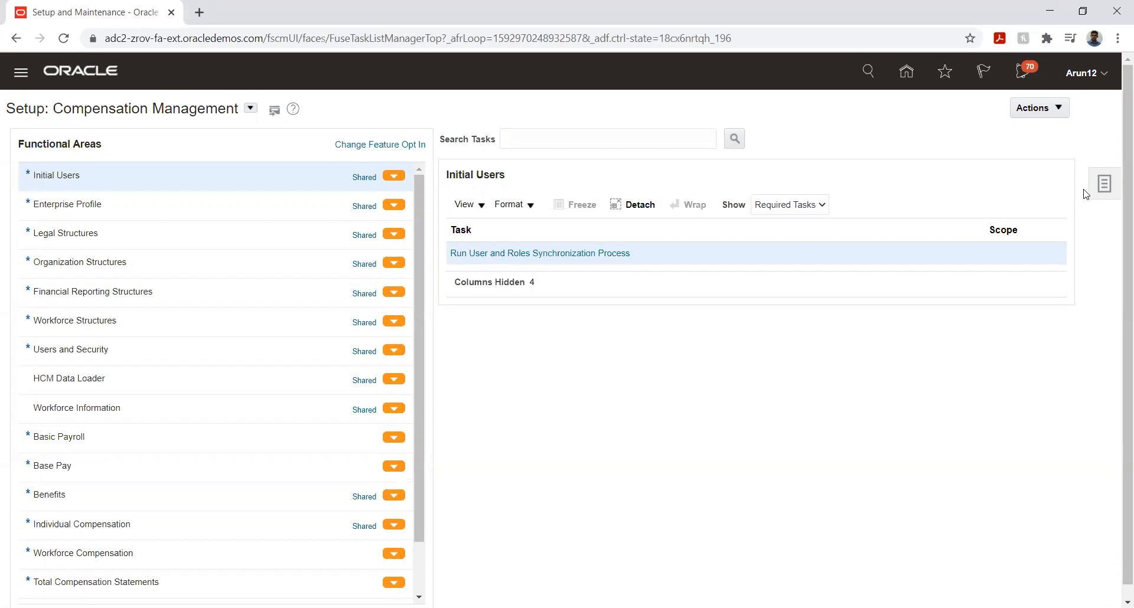
# Open the TATA PROJECT entry from the Implementation Projects list.
pyautogui.click(1097, 184)
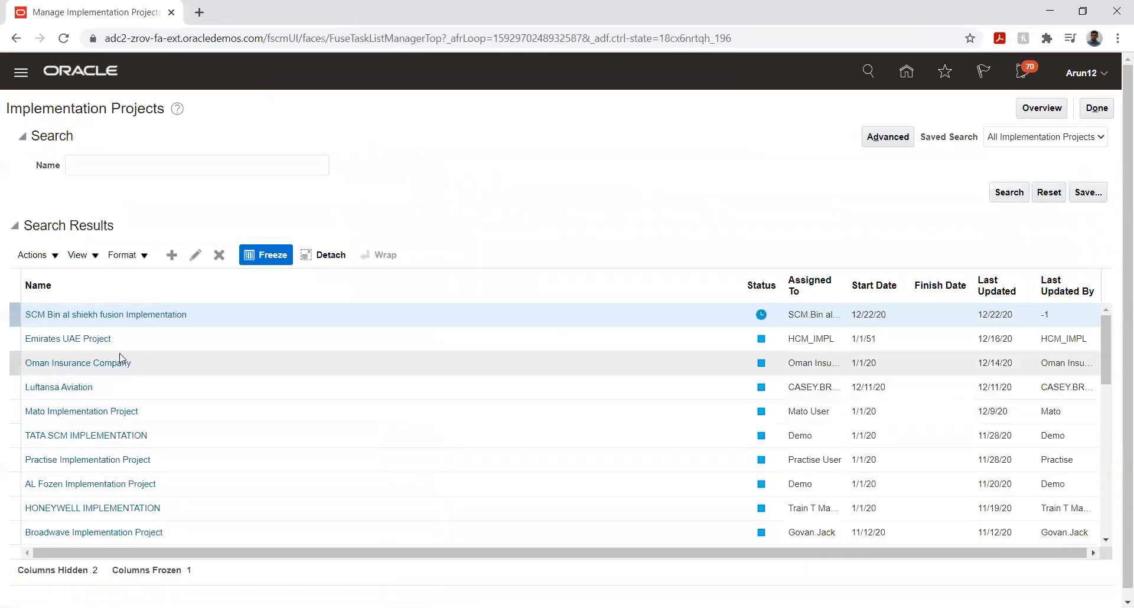
pyautogui.scroll(-2, 113, 425)
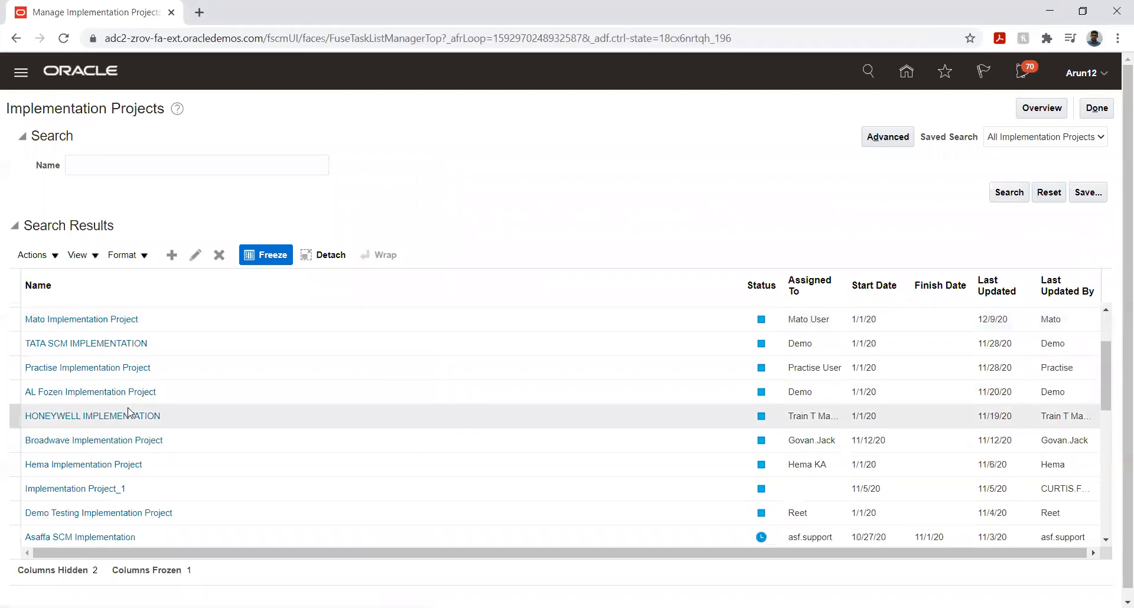
pyautogui.scroll(-2, 121, 421)
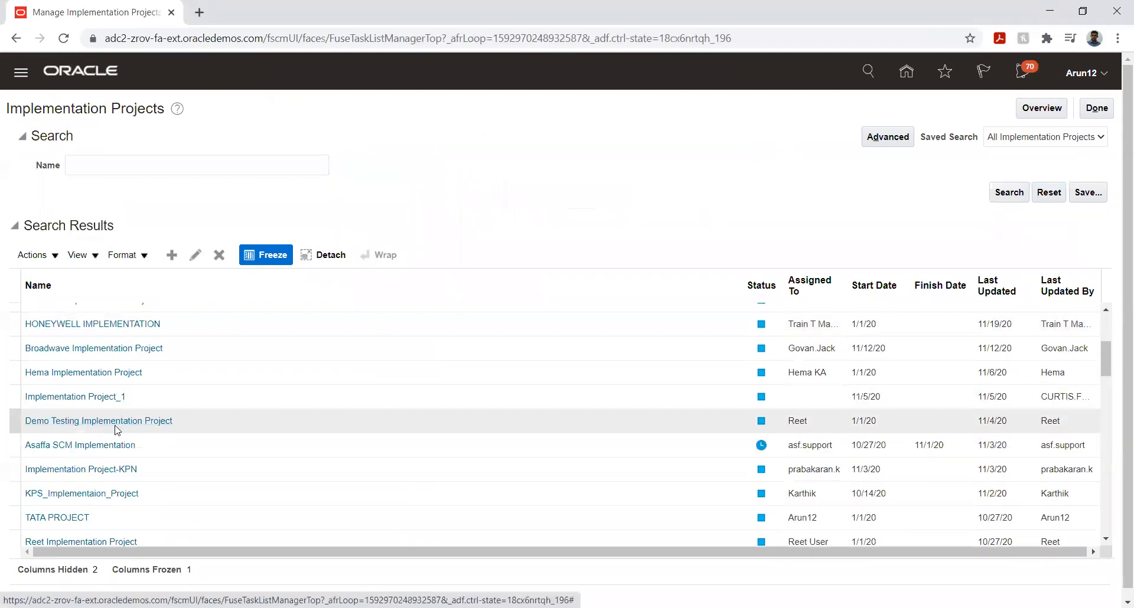
pyautogui.click(56, 518)
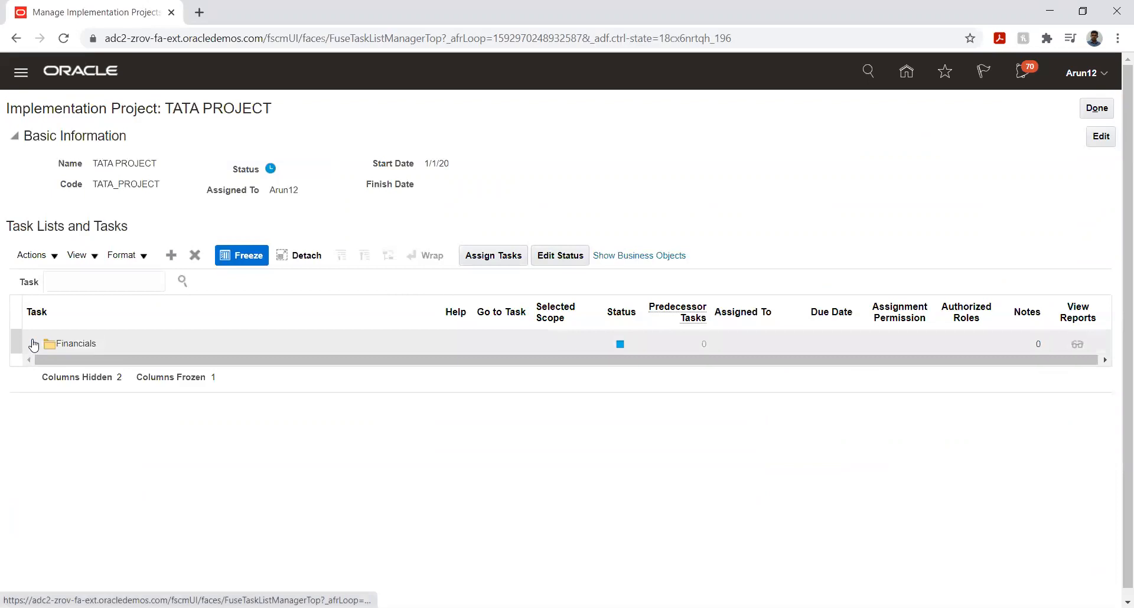
# Expand Financials, Define Common Applications Configuration for Financials, Define Ledgers and Define General Ledger Options.
pyautogui.click(33, 344)
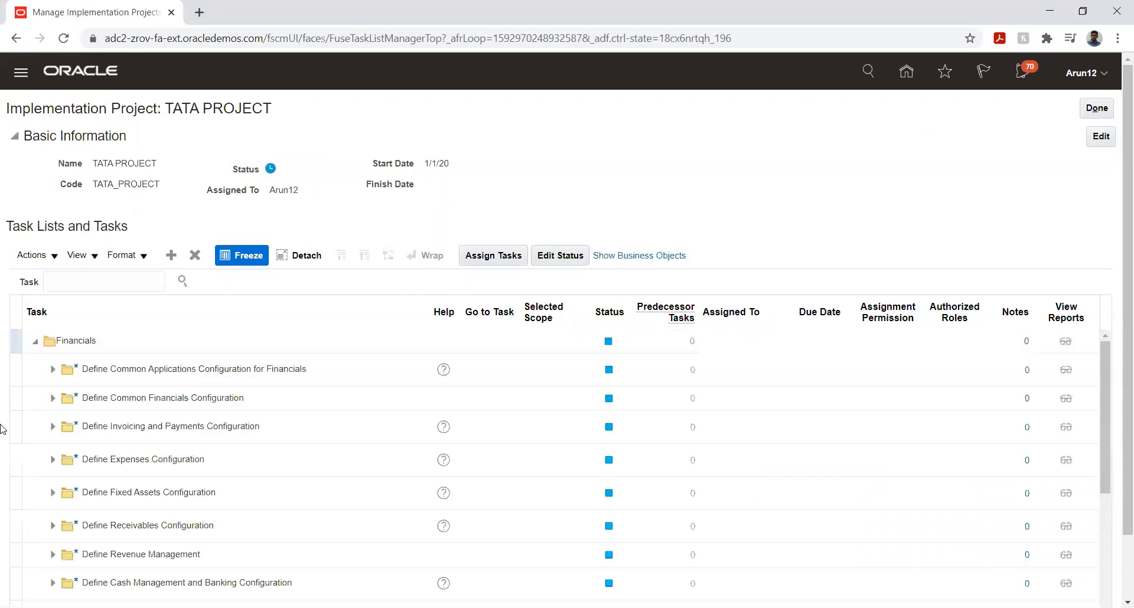
pyautogui.scroll(-2, 119, 420)
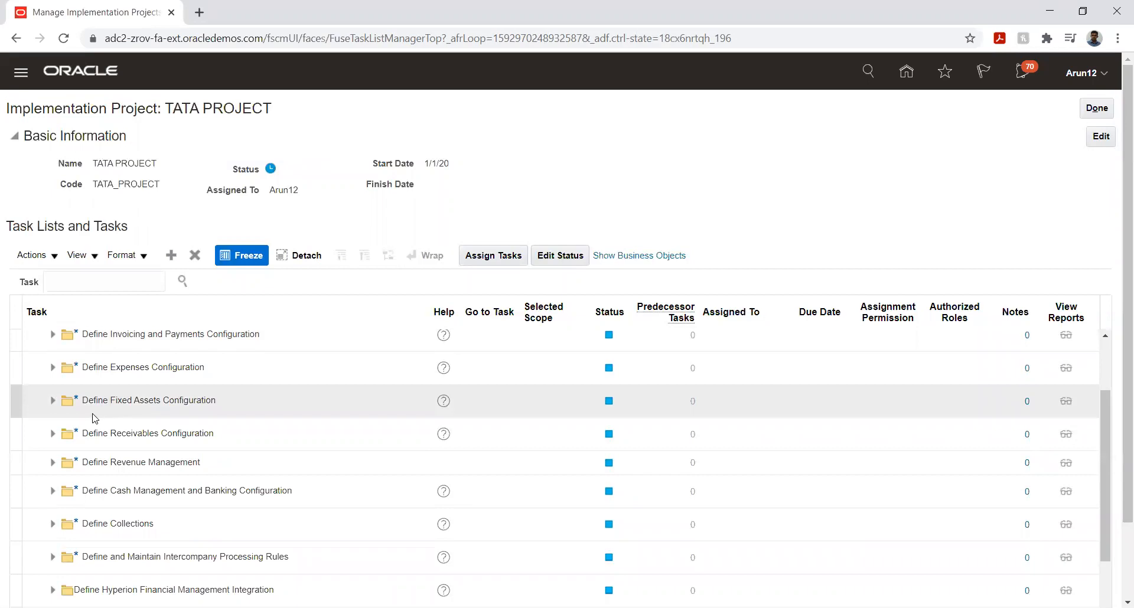
pyautogui.scroll(2, 90, 419)
pyautogui.click(52, 370)
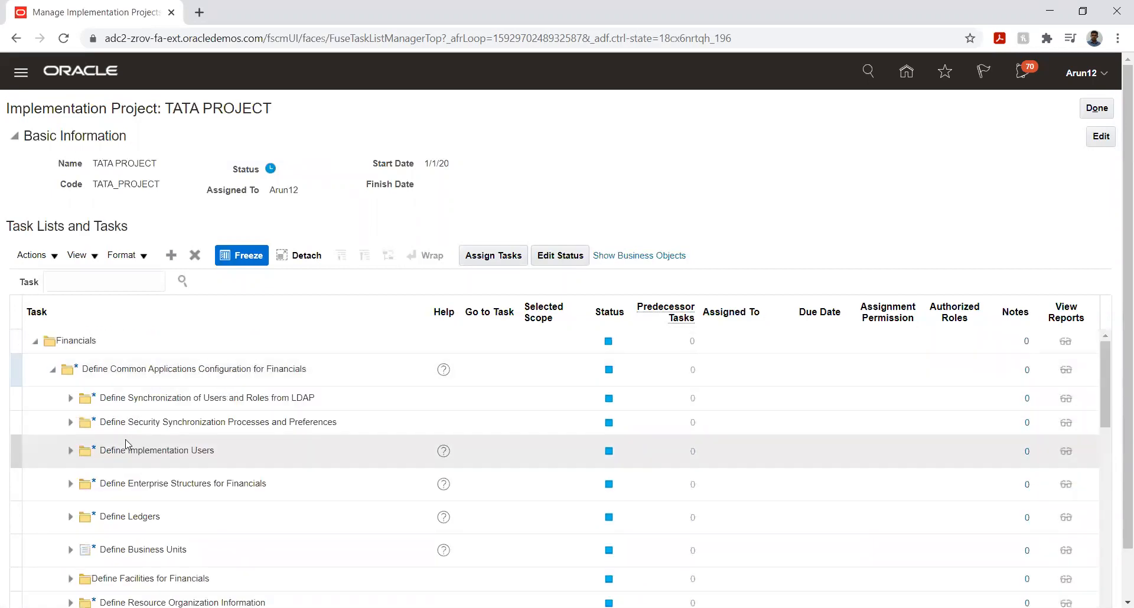
pyautogui.scroll(-2, 125, 444)
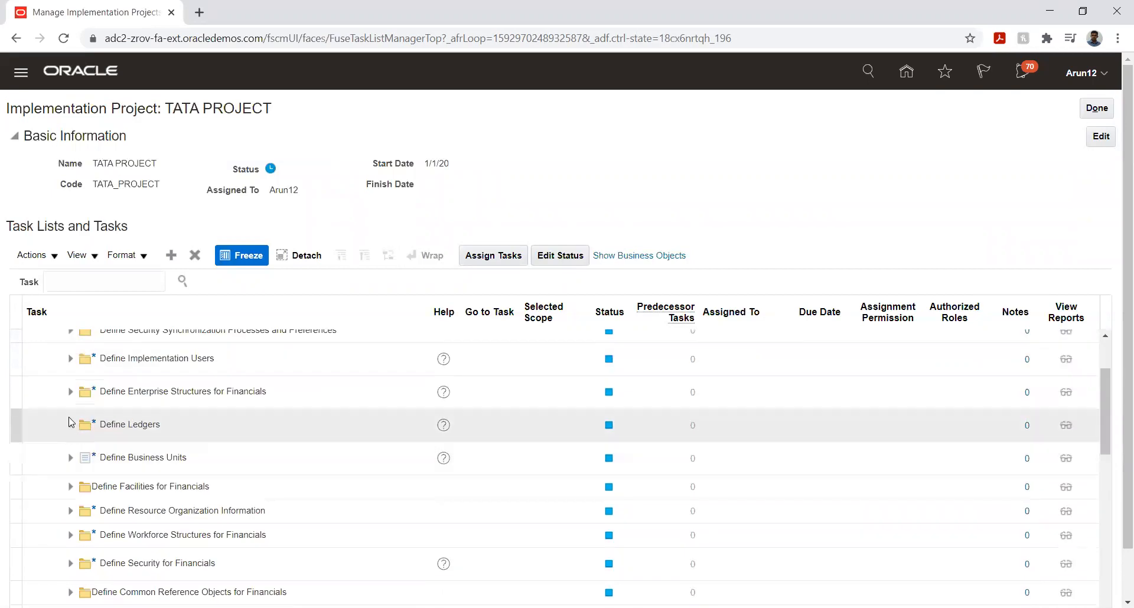
pyautogui.click(70, 424)
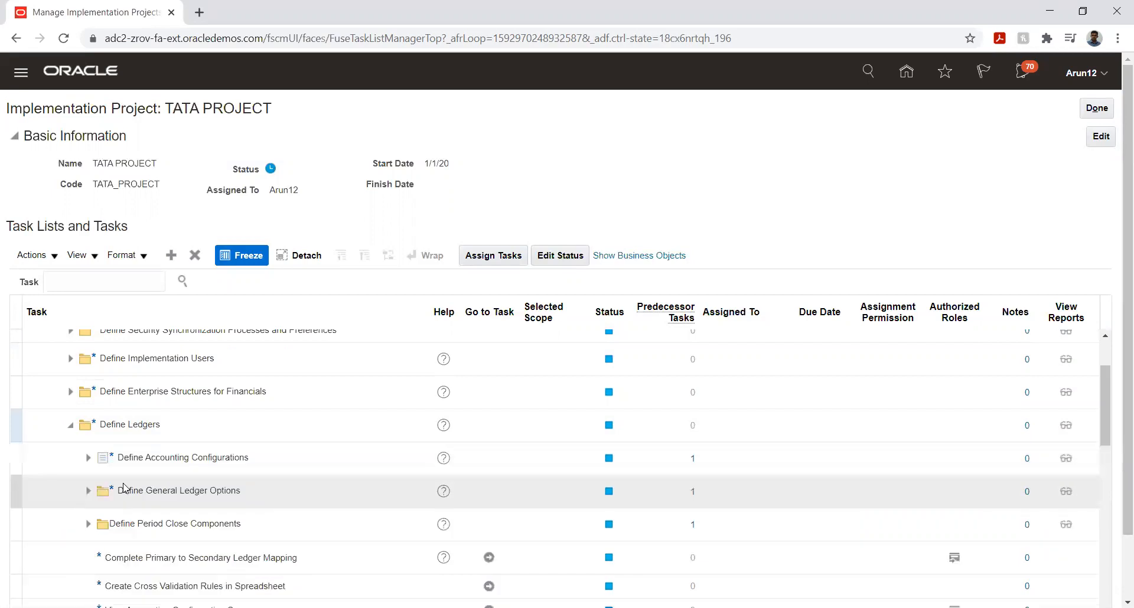
pyautogui.click(87, 493)
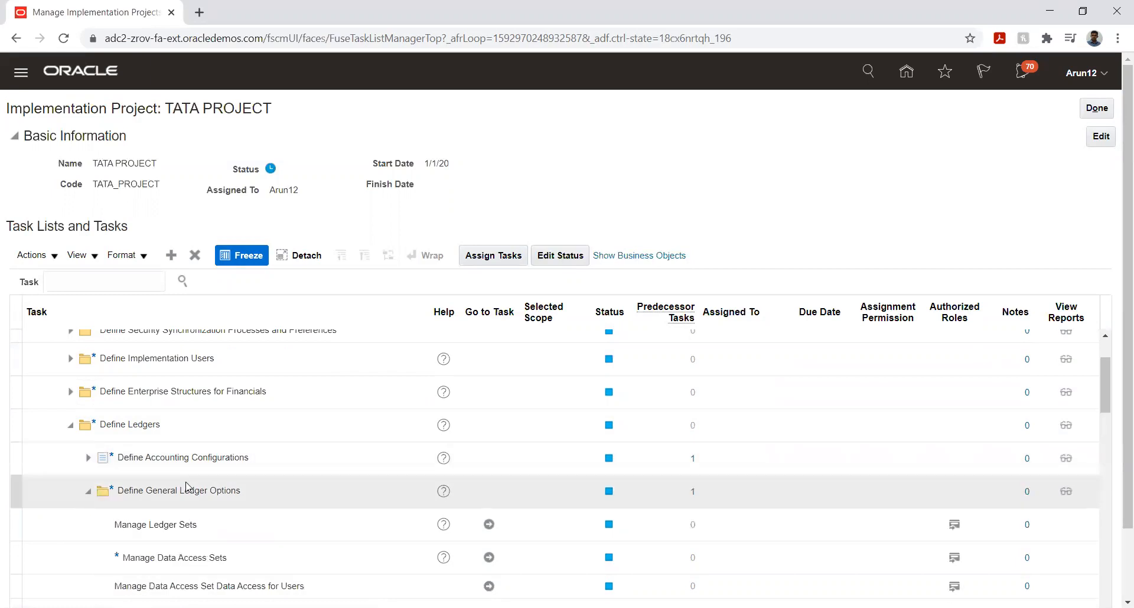
pyautogui.scroll(-3, 186, 487)
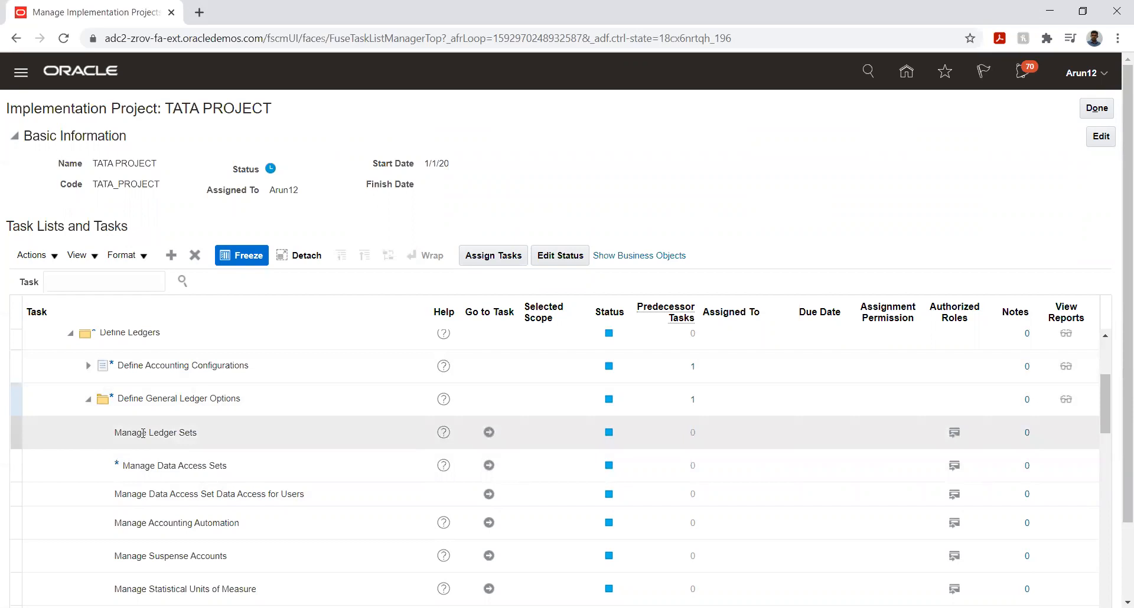
# Locate Manage Journal Sources in the task list and go to that task.
pyautogui.scroll(-3, 143, 433)
pyautogui.scroll(-3, 283, 552)
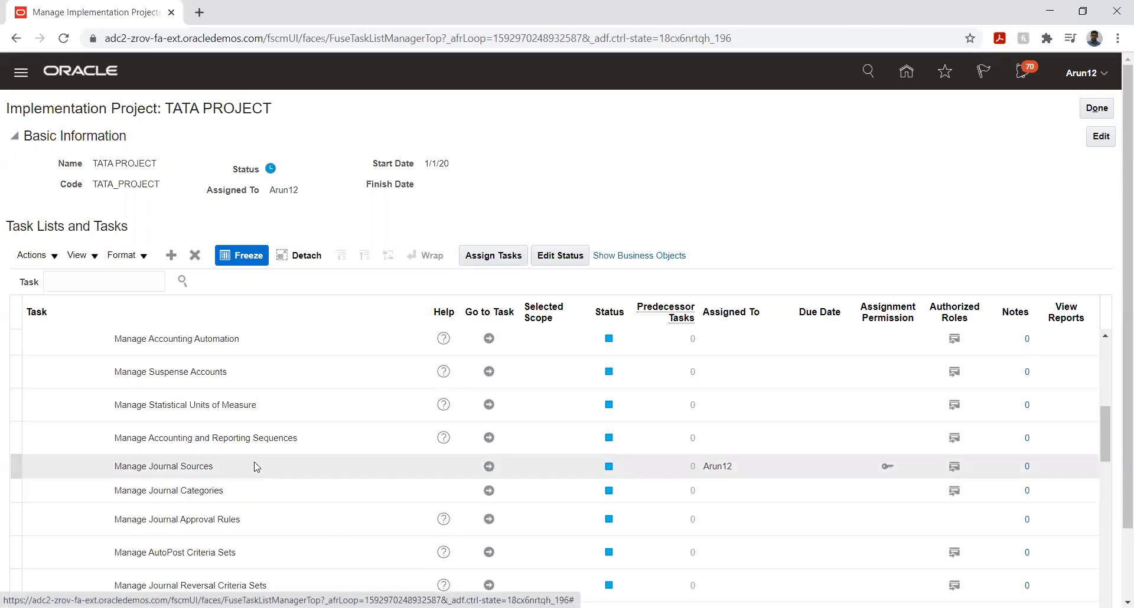
pyautogui.scroll(2, 252, 465)
pyautogui.scroll(4, 252, 465)
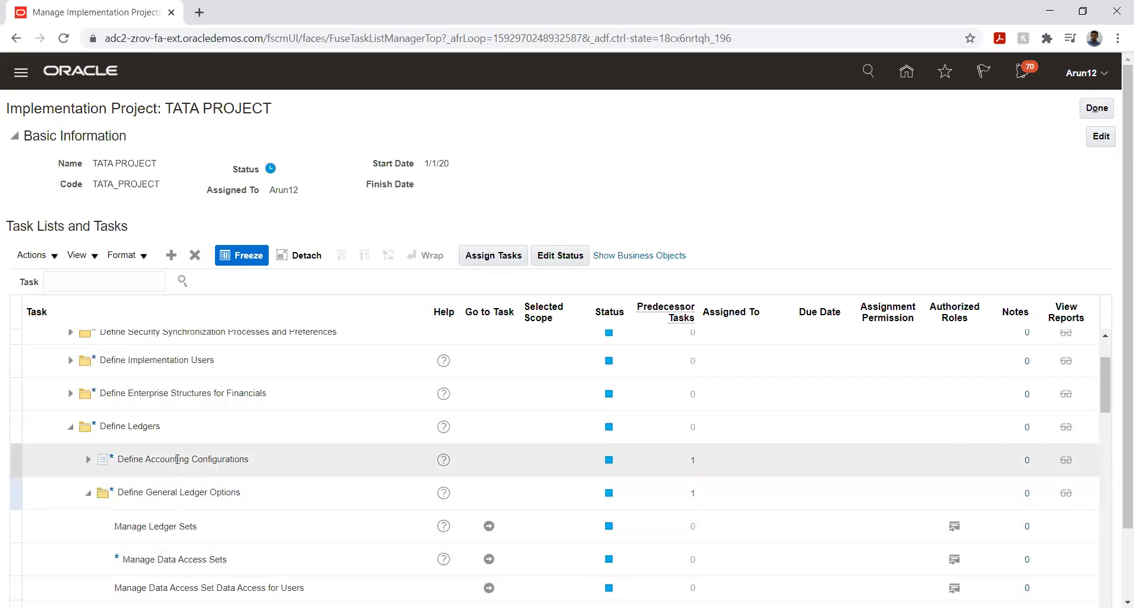
pyautogui.scroll(-3, 177, 460)
pyautogui.scroll(-3, 177, 466)
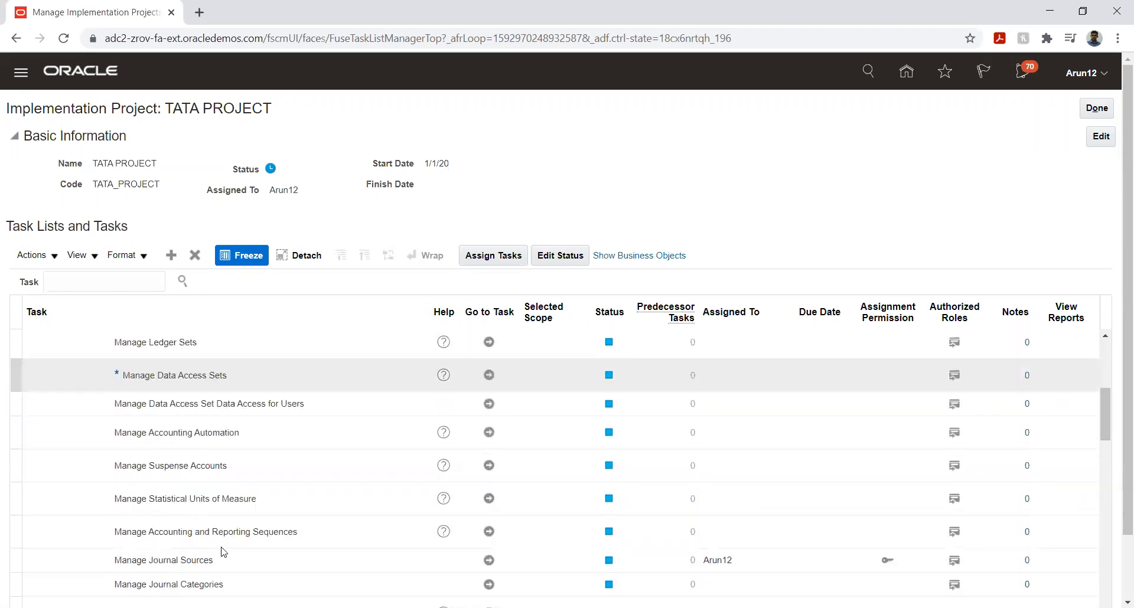
pyautogui.click(486, 560)
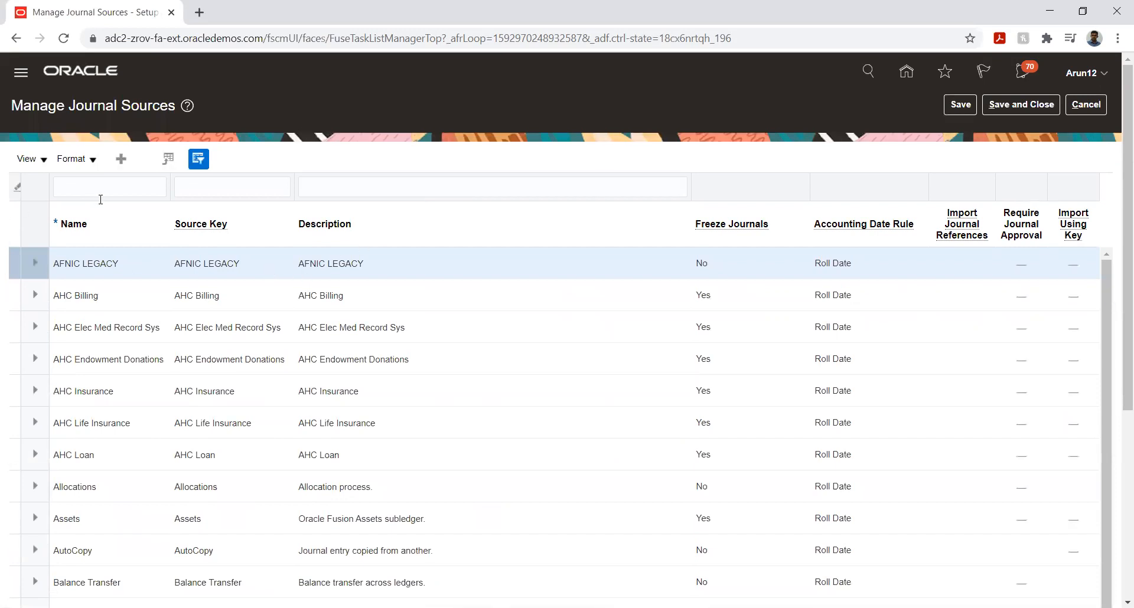
# Add a journal source row: name and source key PREMIA LEGACY, description LEGACY IMPORT.
pyautogui.click(121, 159)
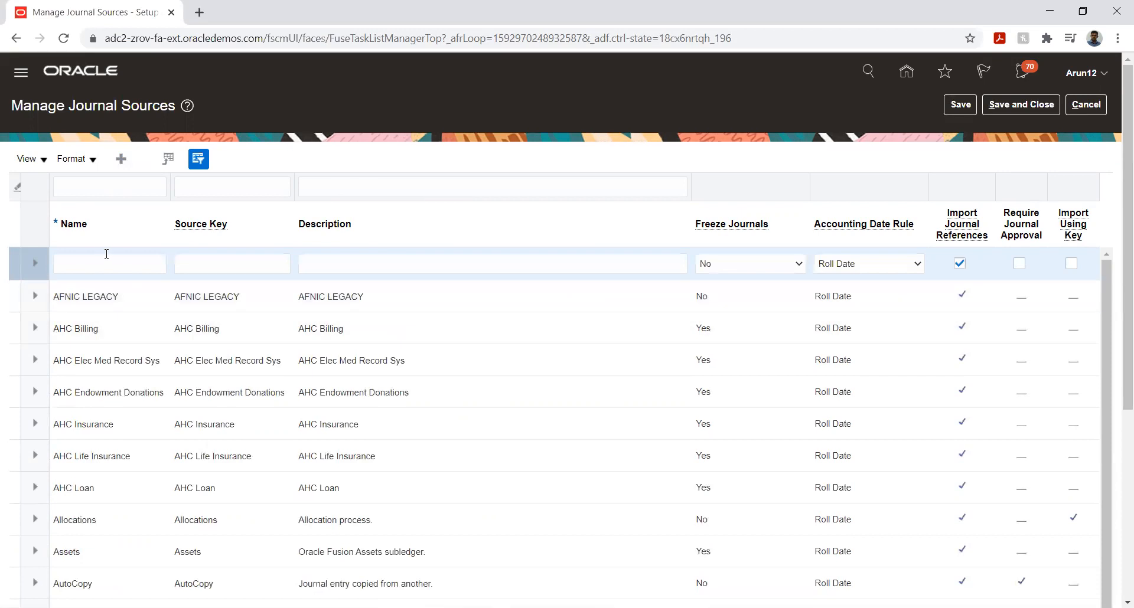
pyautogui.click(102, 266)
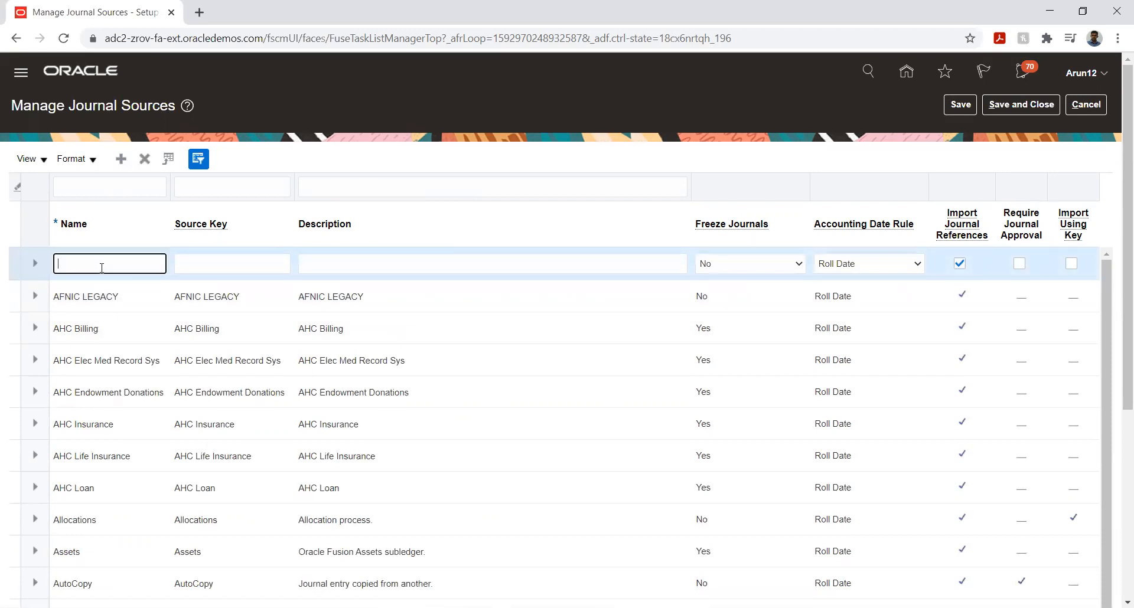
pyautogui.write('PREMIA LEGACY')
pyautogui.hotkey('ctrl', 'shift', 'Left')
pyautogui.hotkey('ctrl', 'shift', 'Left')
pyautogui.hotkey('ctrl', 'c')
pyautogui.press('Tab')
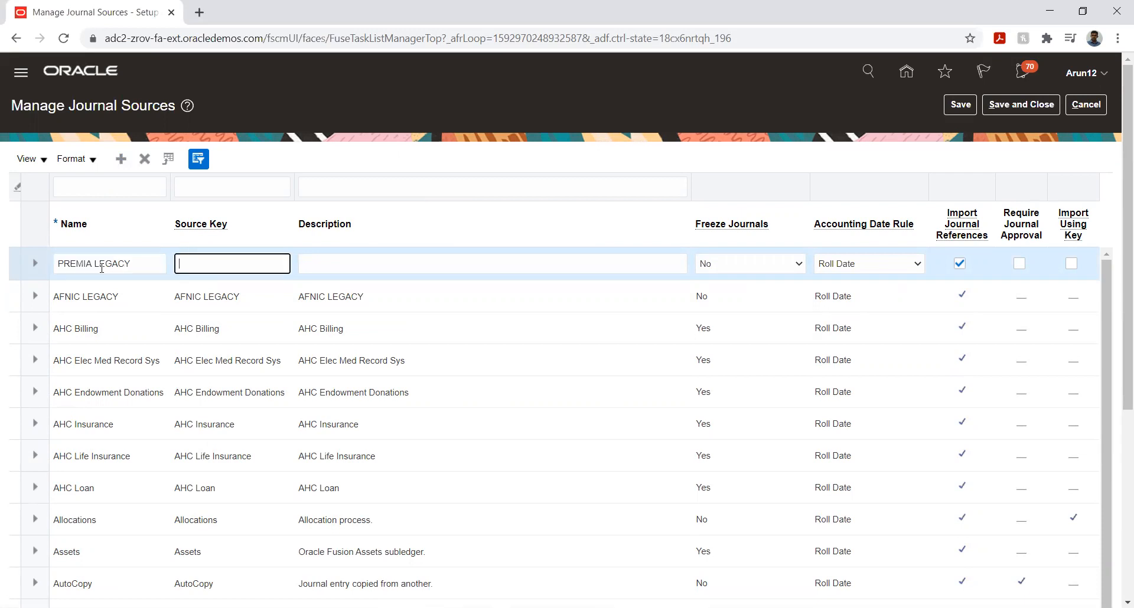
pyautogui.hotkey('ctrl', 'v')
pyautogui.click(484, 266)
pyautogui.write('LEGACY')
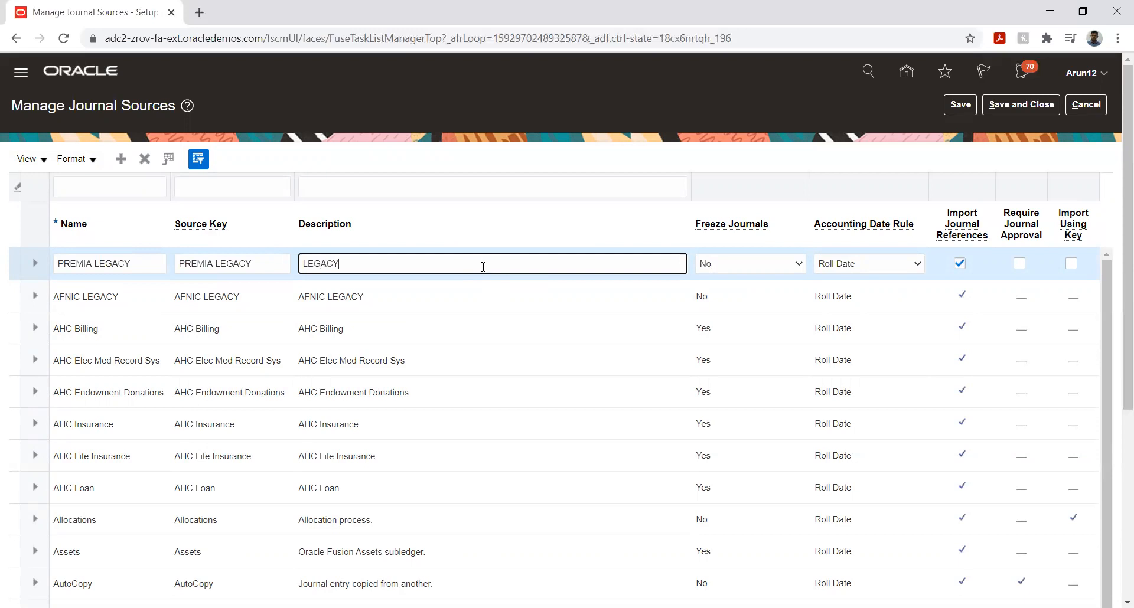
pyautogui.write(' IMPORT')
pyautogui.click(751, 269)
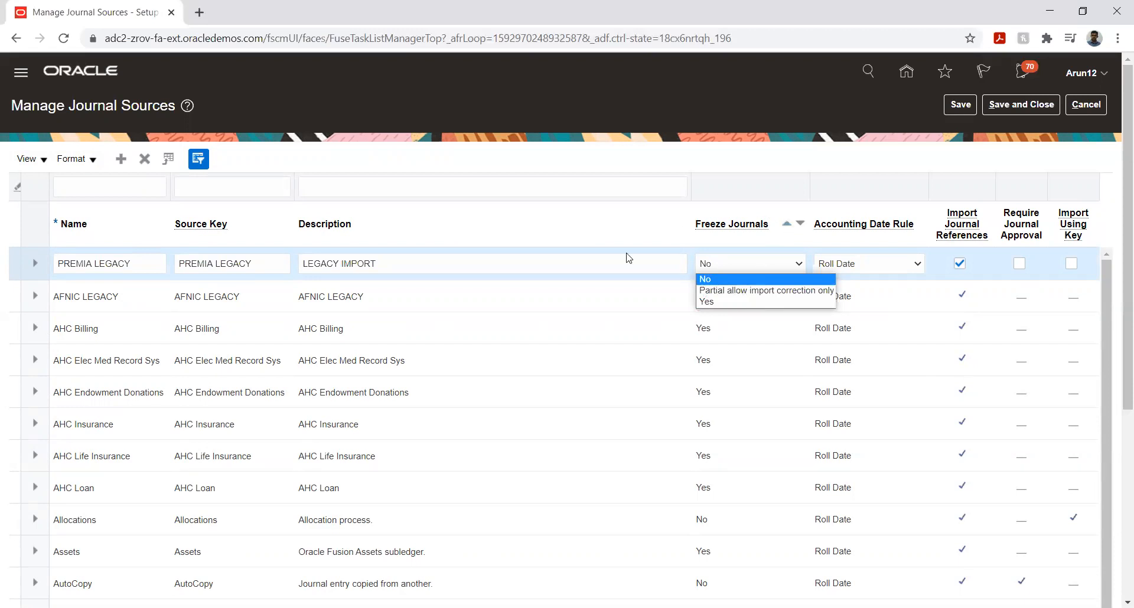
# Keep Freeze Journals No and Roll Date, and enable Import Using Key for PREMIA LEGACY.
pyautogui.click(584, 148)
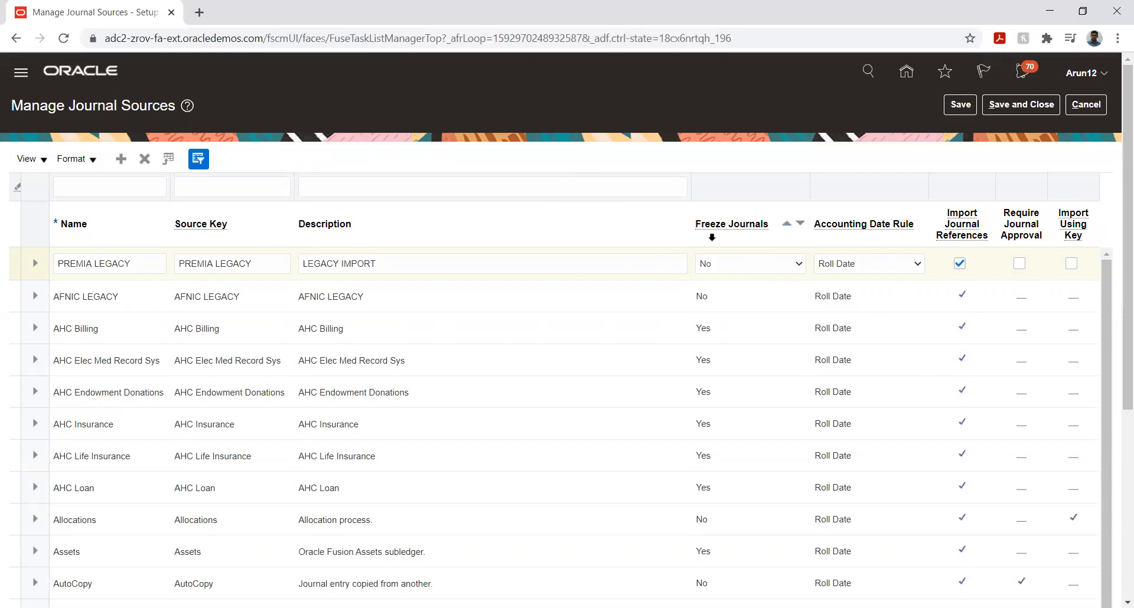
pyautogui.click(894, 268)
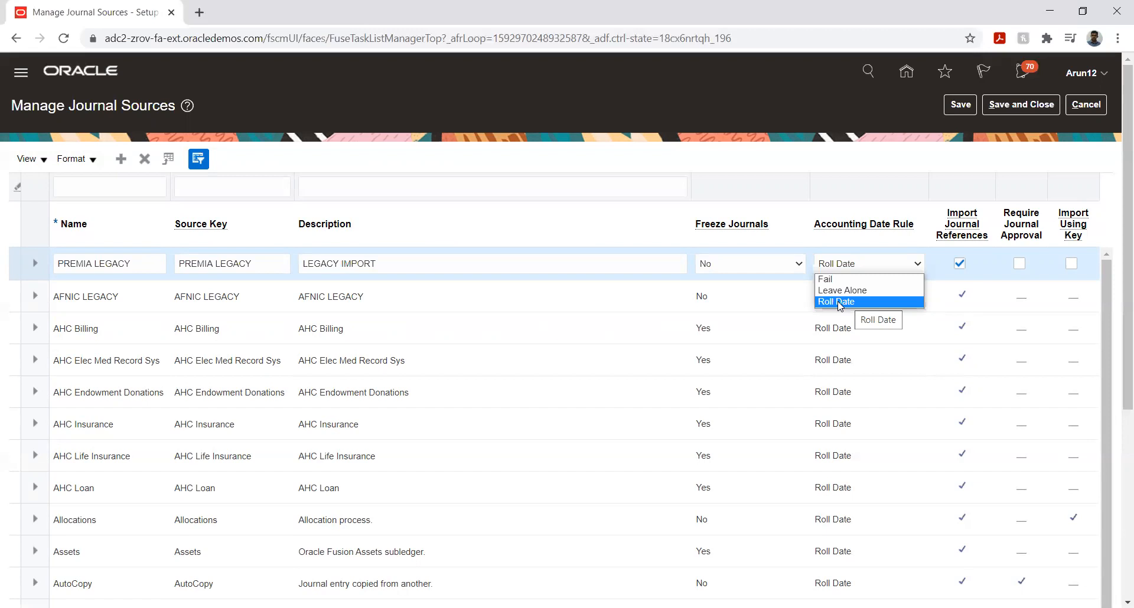
pyautogui.click(767, 159)
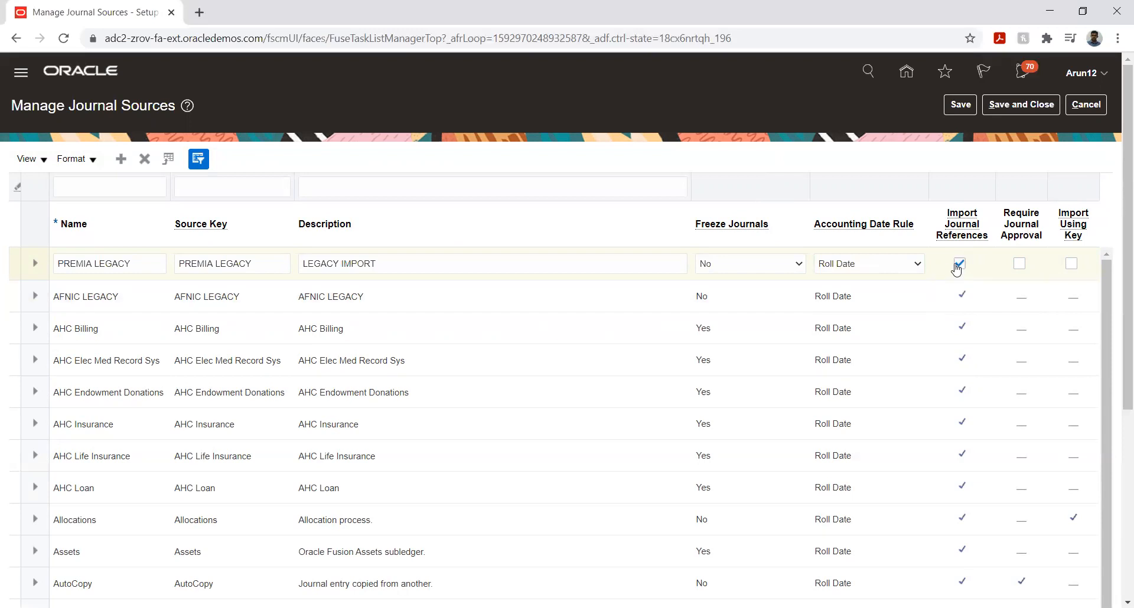
pyautogui.click(1071, 266)
# Save and close the PREMIA LEGACY journal source, then go to Manage Journal Categories.
pyautogui.click(960, 105)
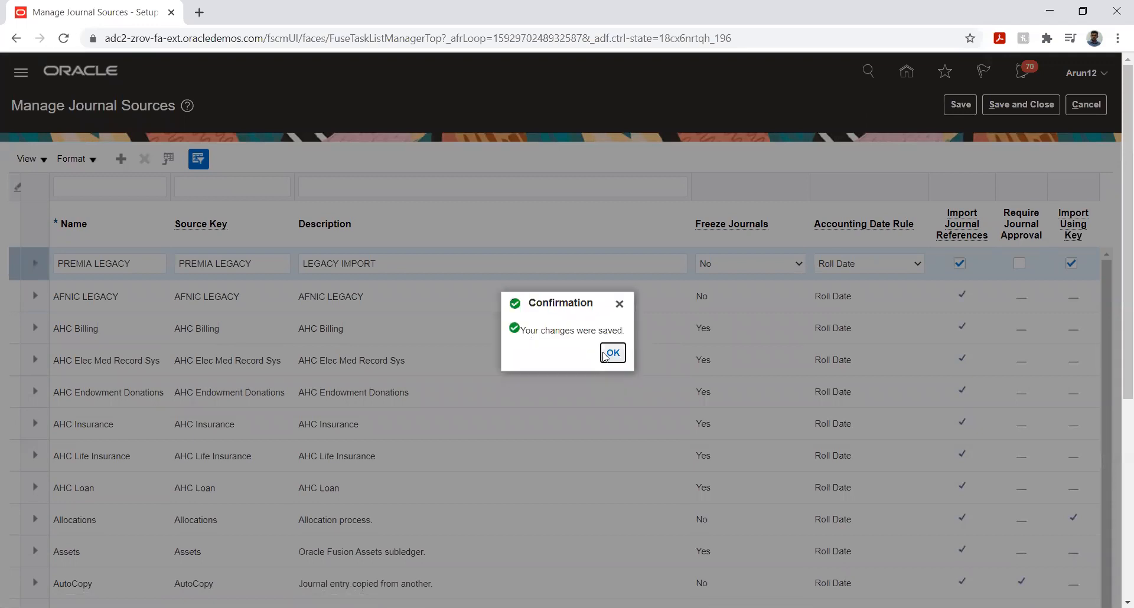
pyautogui.click(612, 353)
pyautogui.click(1007, 109)
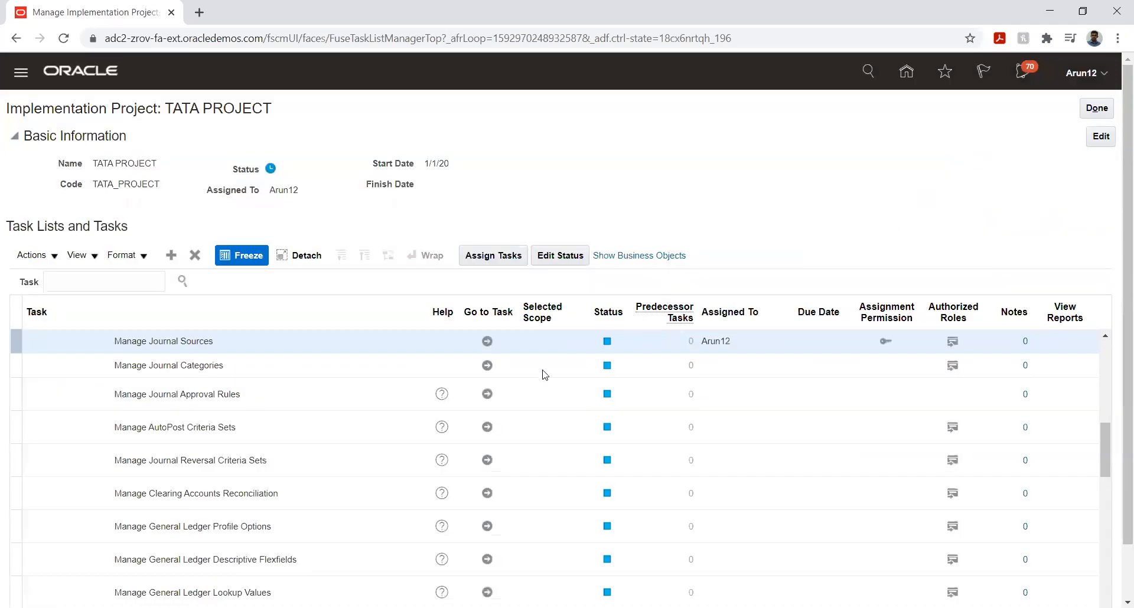
pyautogui.click(487, 367)
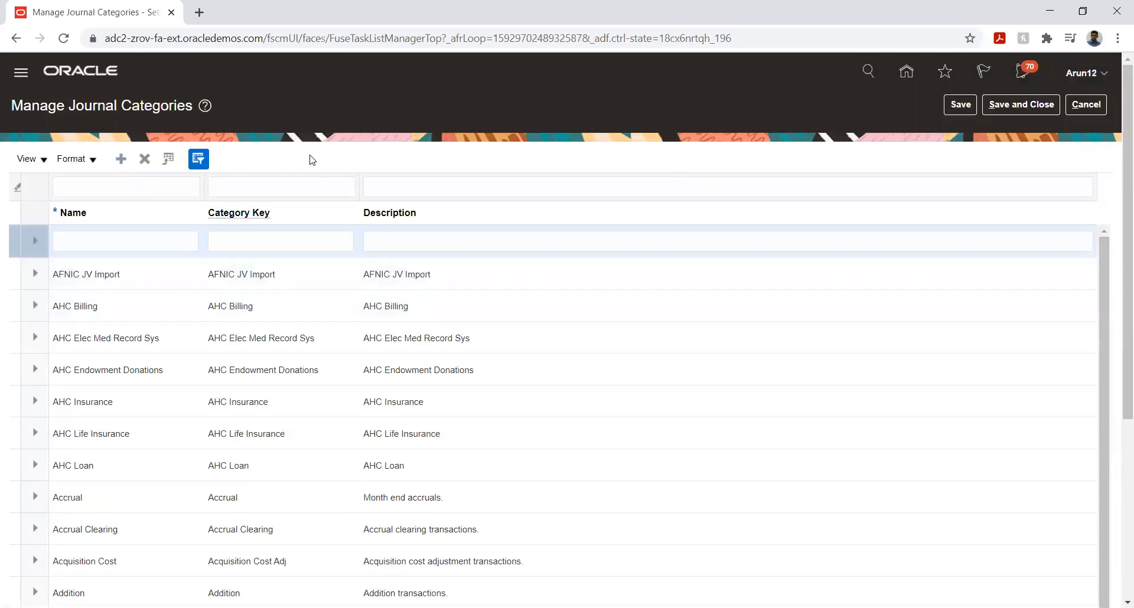
# Create and save journal category PREMIA TRIAL BALANCE, reusing that text as key and description.
pyautogui.click(125, 247)
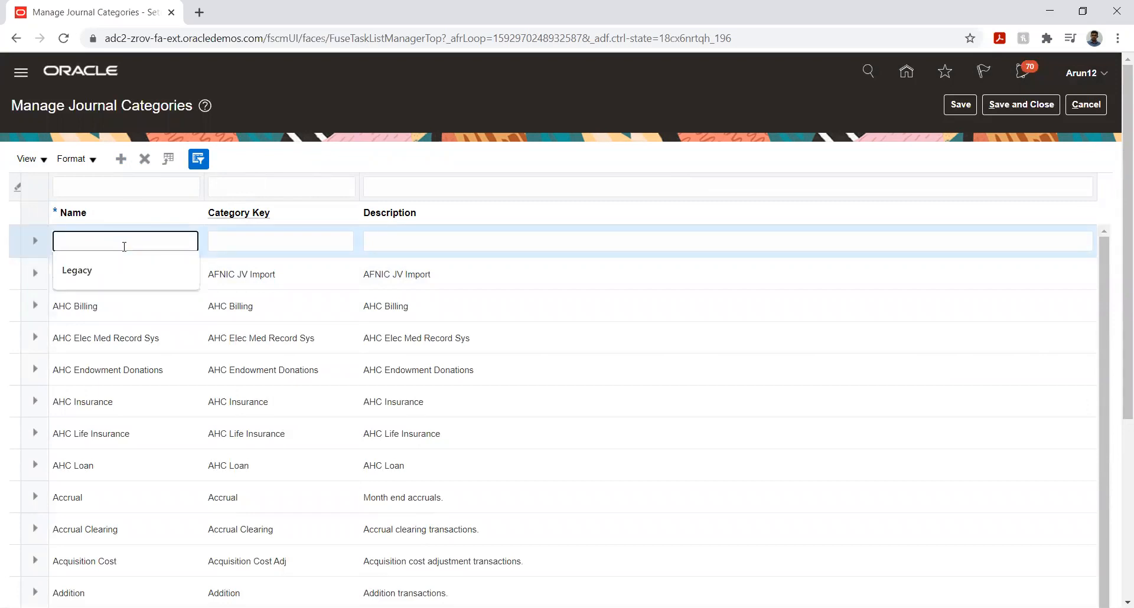
pyautogui.write('PREMIA TRIAL BALANCE')
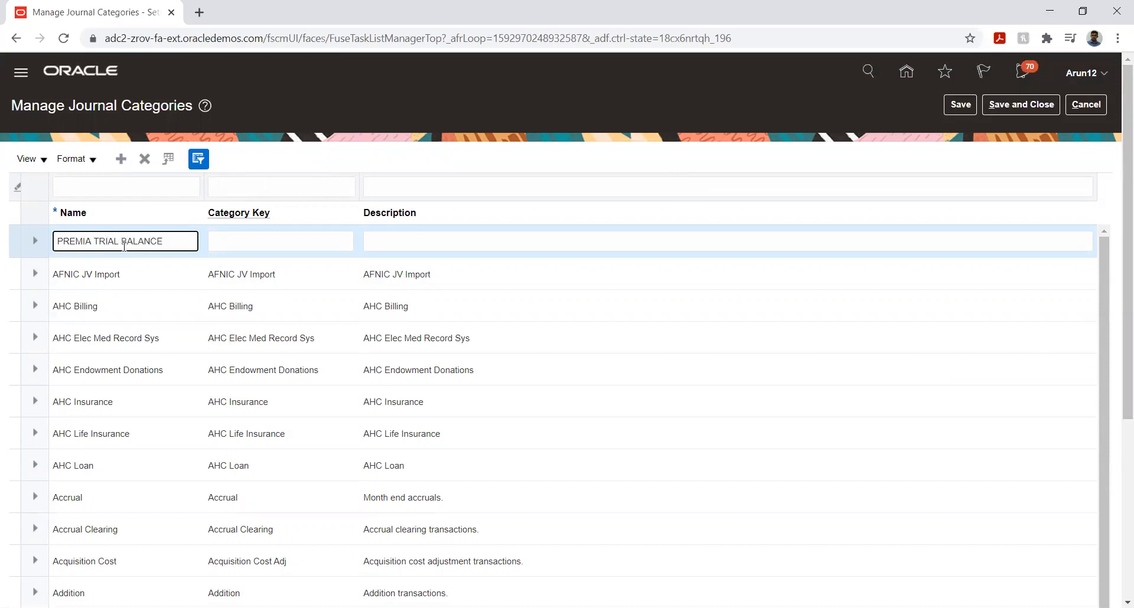
pyautogui.press('Tab')
pyautogui.write('PRE')
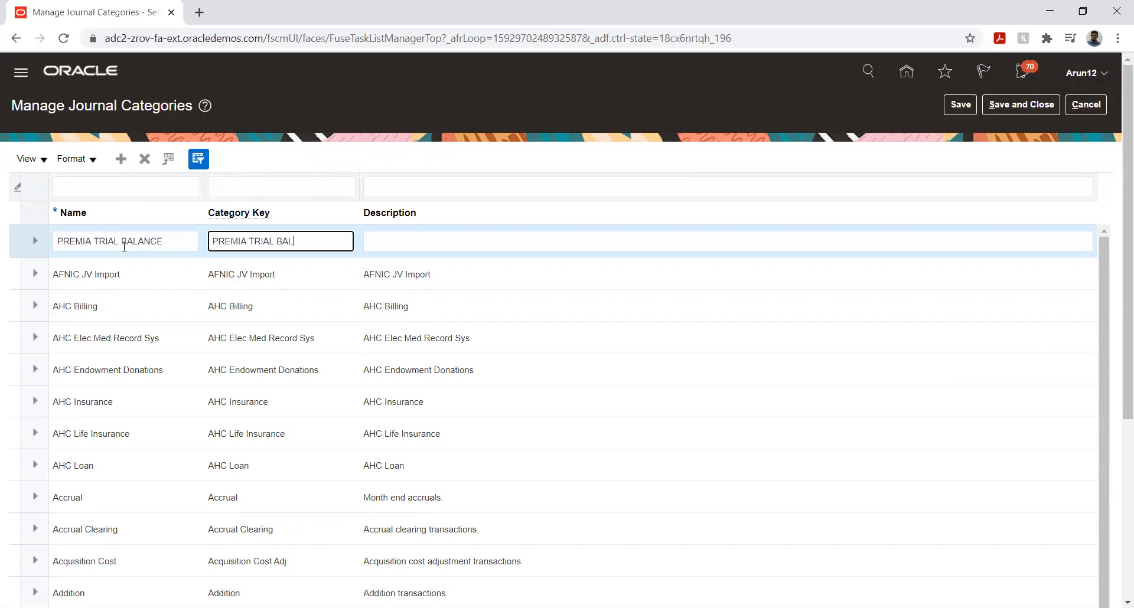
pyautogui.press('Tab')
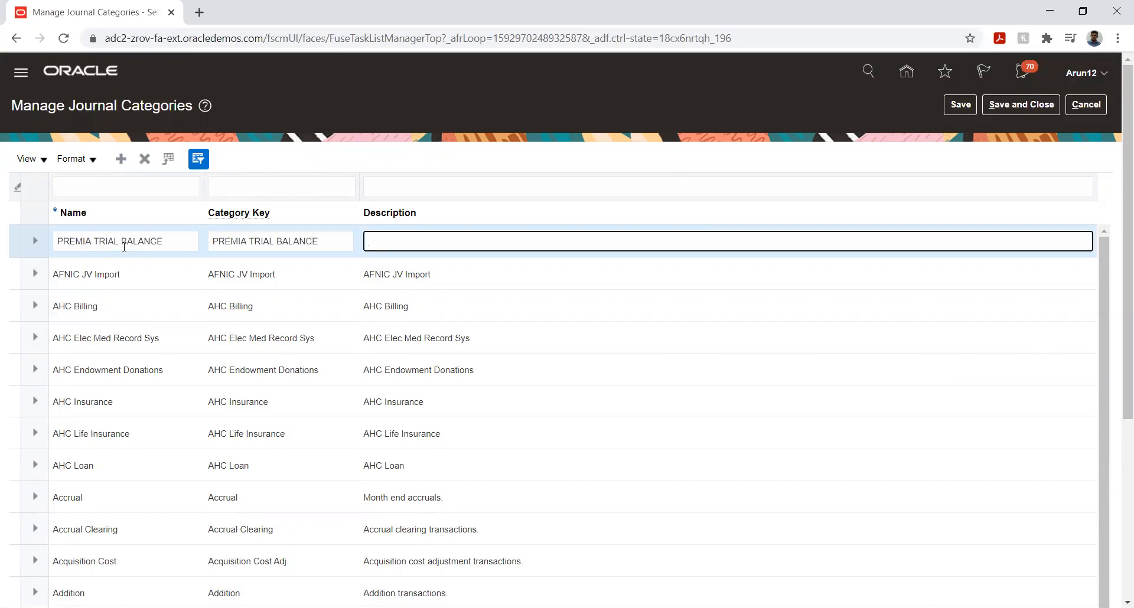
pyautogui.hotkey('shift', 'Tab')
pyautogui.hotkey('ctrl', 'c')
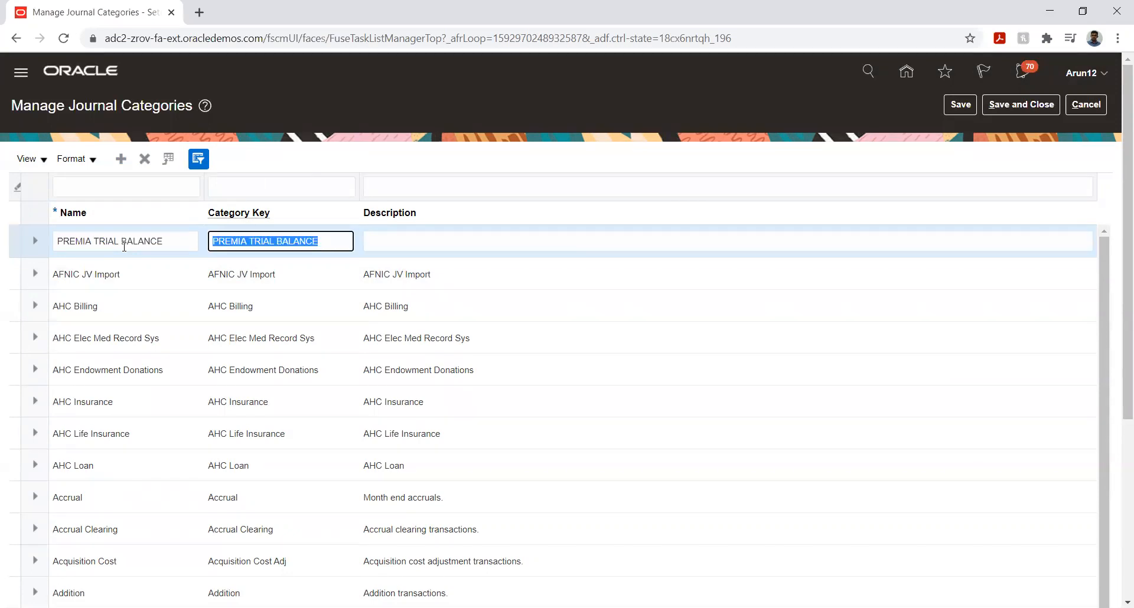
pyautogui.press('Tab')
pyautogui.hotkey('ctrl', 'v')
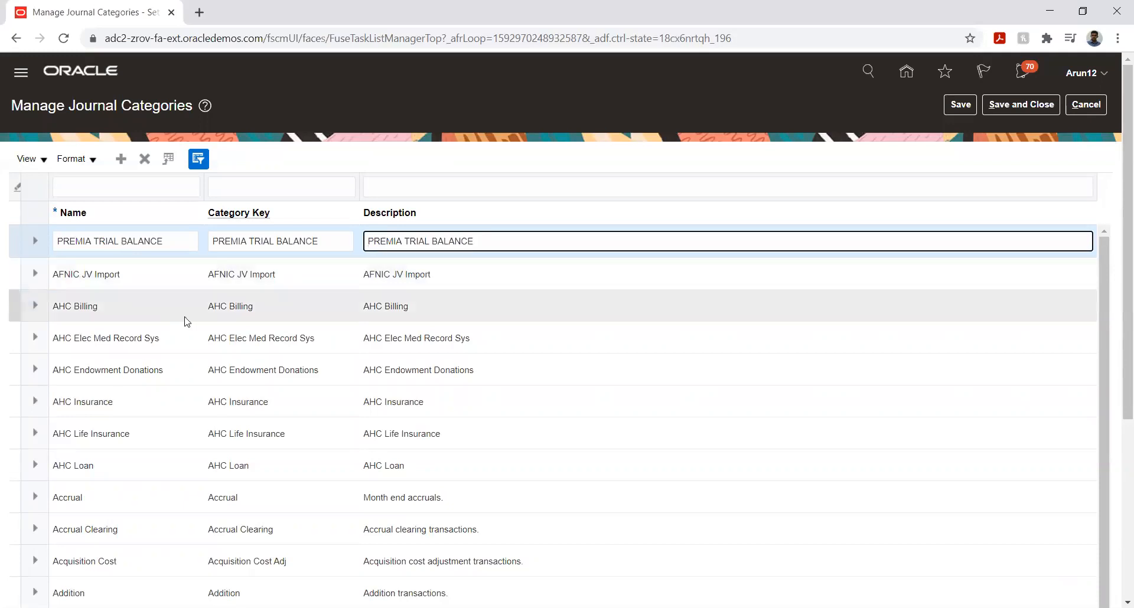
pyautogui.click(958, 106)
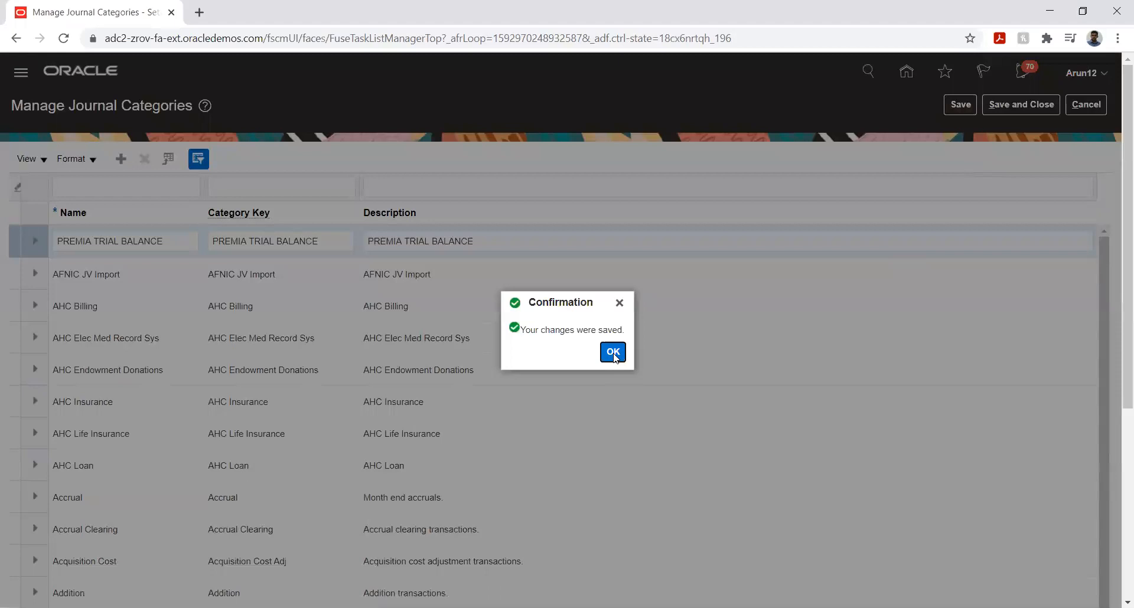
# Dismiss the save confirmation for the PREMIA TRIAL BALANCE category.
pyautogui.click(613, 352)
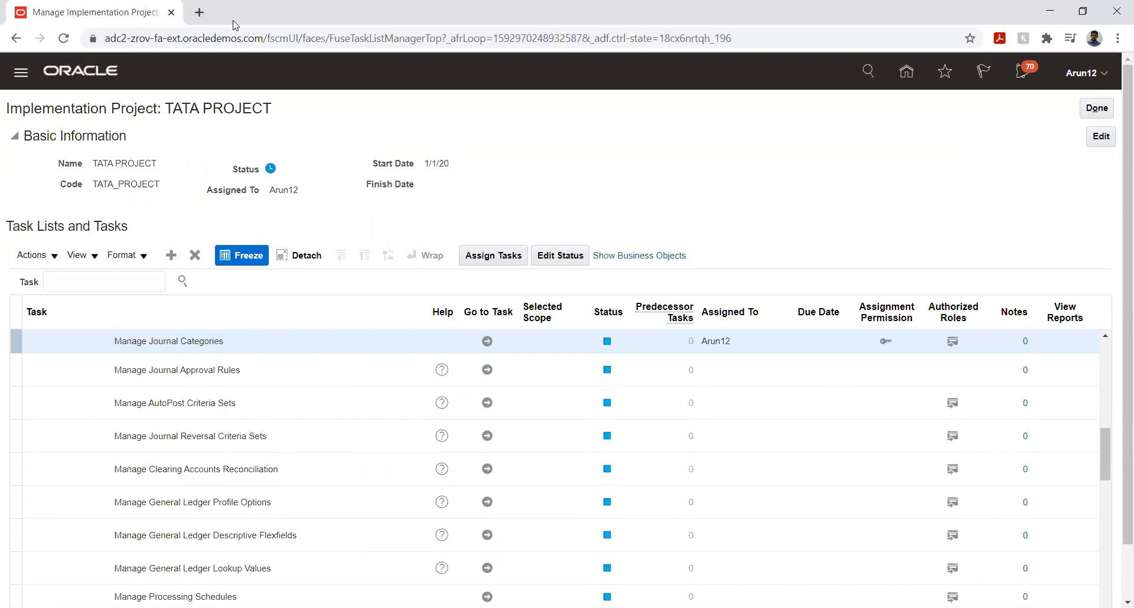
# Search Google for 'JOURNAL TEMPLATE FBDI' in a new browser tab.
pyautogui.click(199, 13)
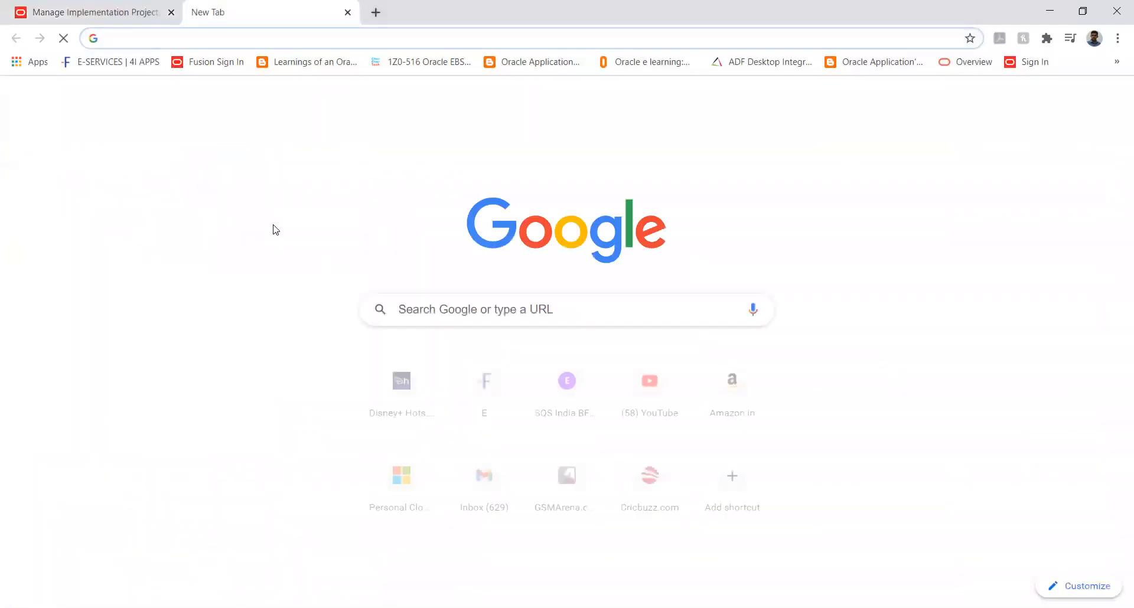
pyautogui.write('JOURN')
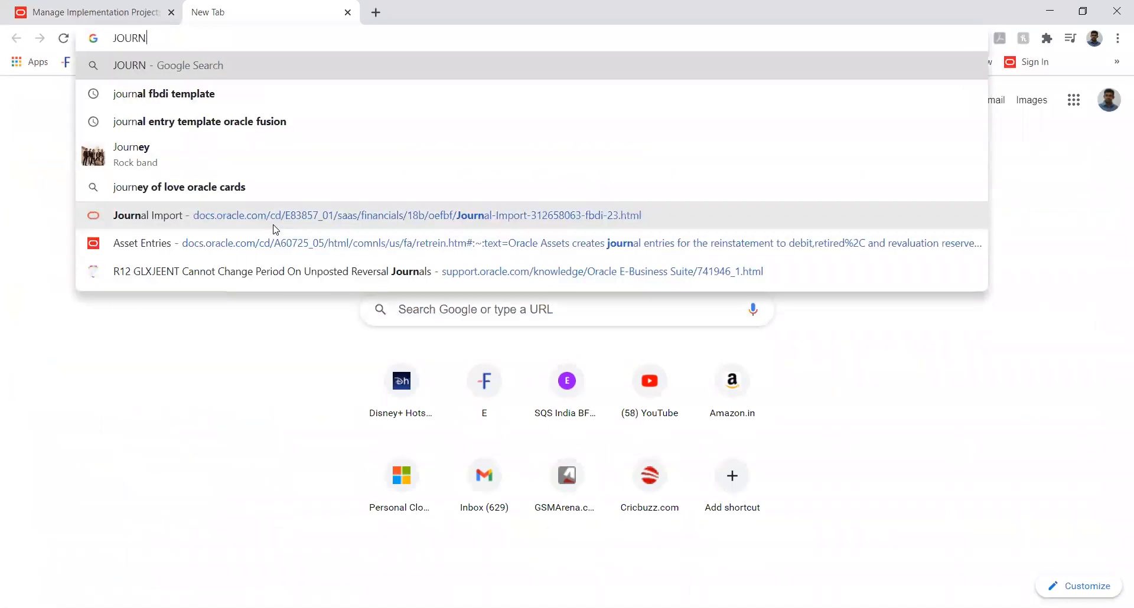
pyautogui.write('AL TEMPLATE')
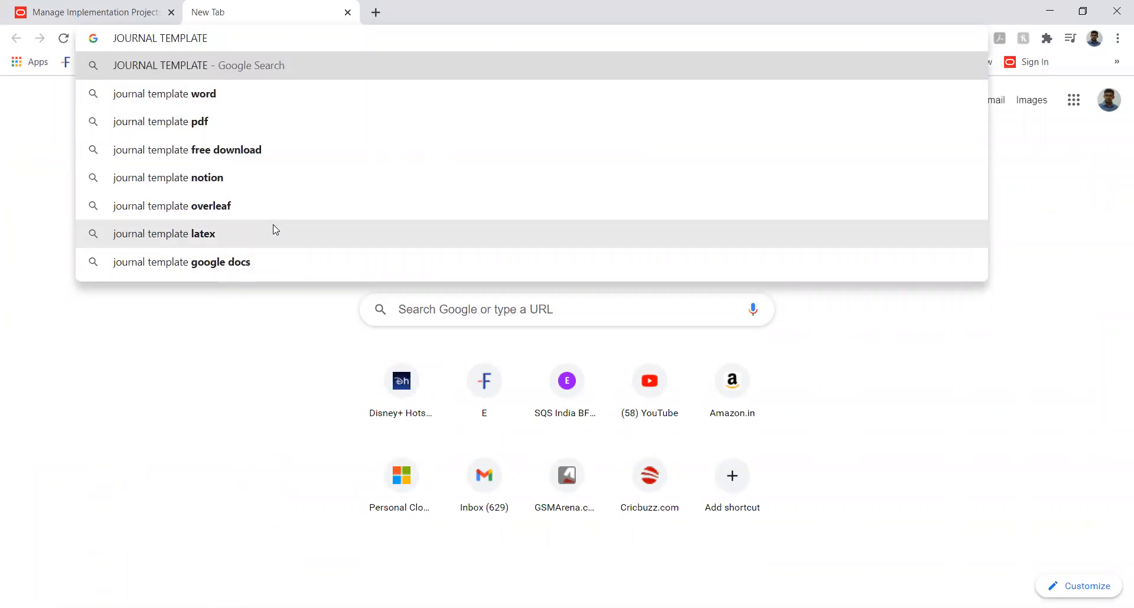
pyautogui.write(' FBDI')
pyautogui.press('Return')
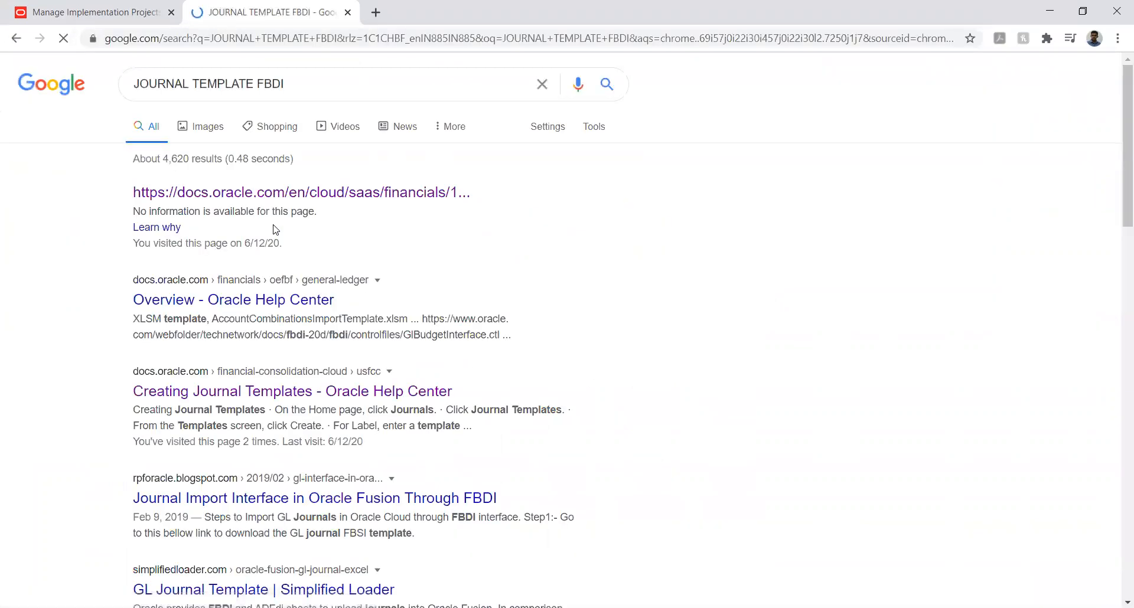
# Open the docs.oracle.com result in a new tab and reach the file-based data import guide via Administer.
pyautogui.rightClick(165, 200)
pyautogui.click(174, 207)
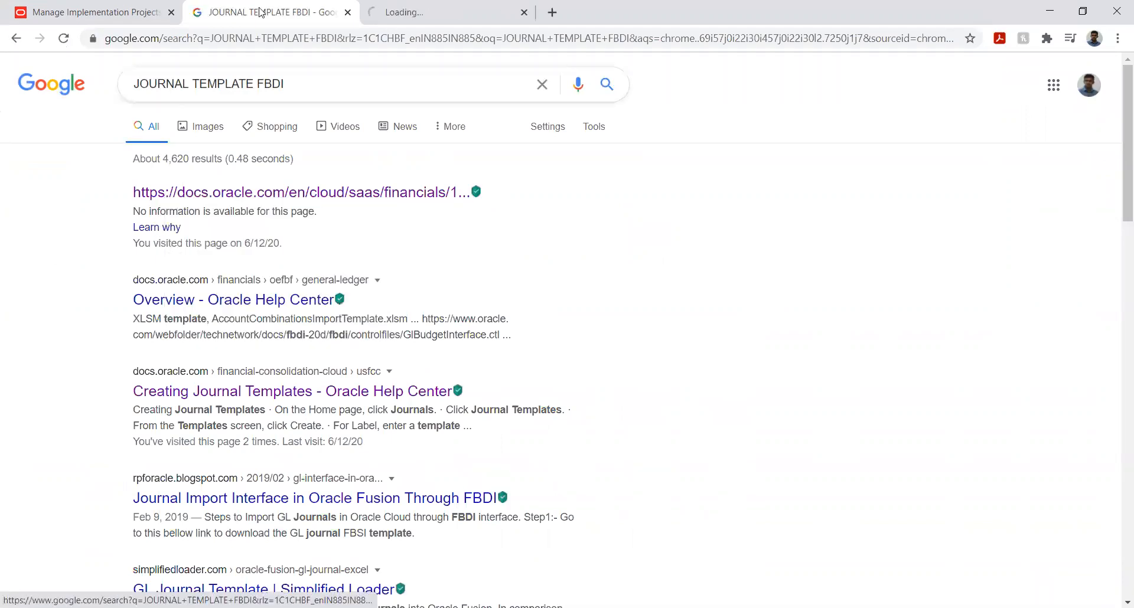
pyautogui.hotkey('ctrl', 'Tab')
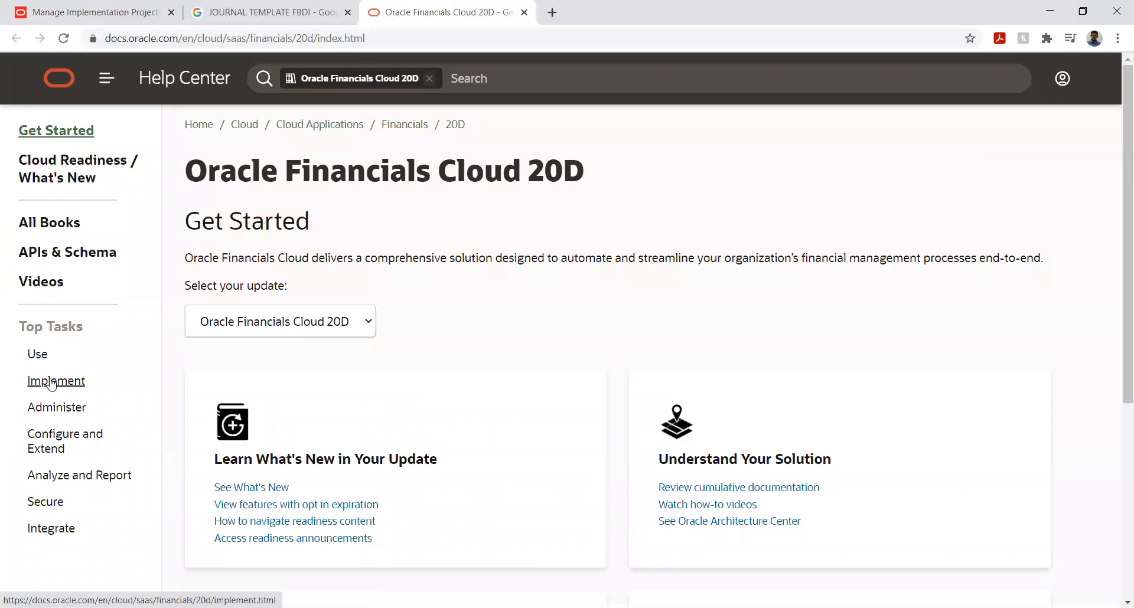
pyautogui.click(52, 384)
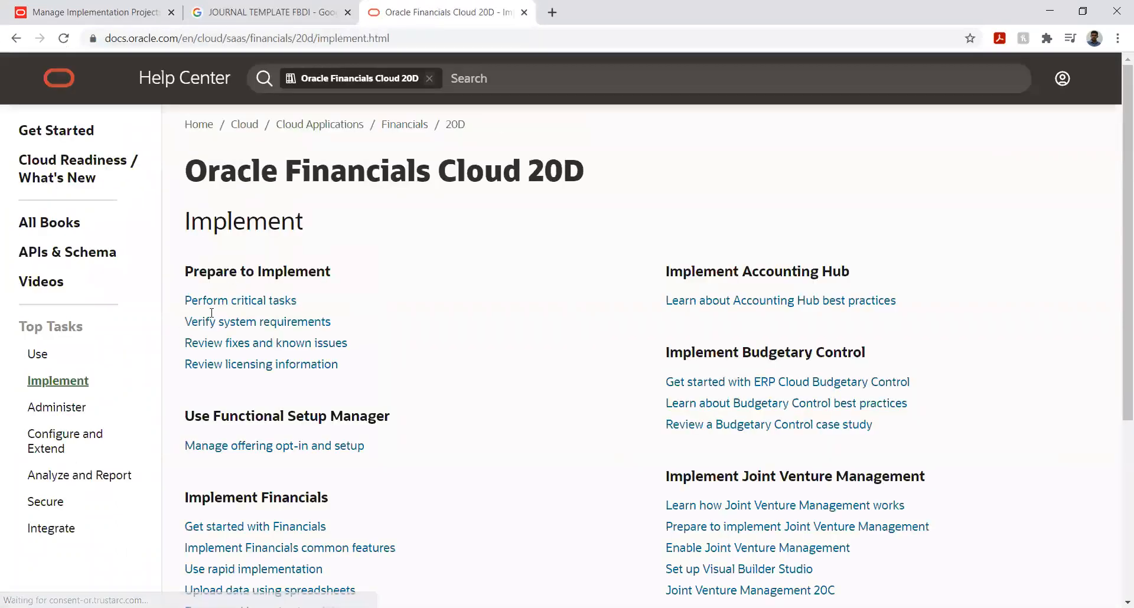
pyautogui.scroll(-3, 377, 354)
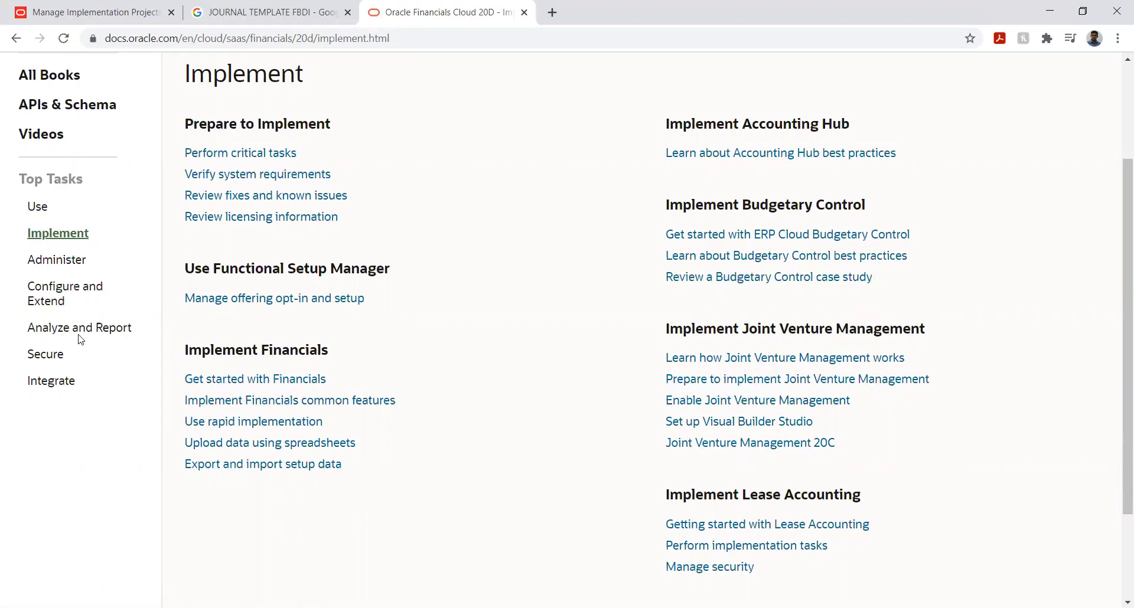
pyautogui.click(62, 264)
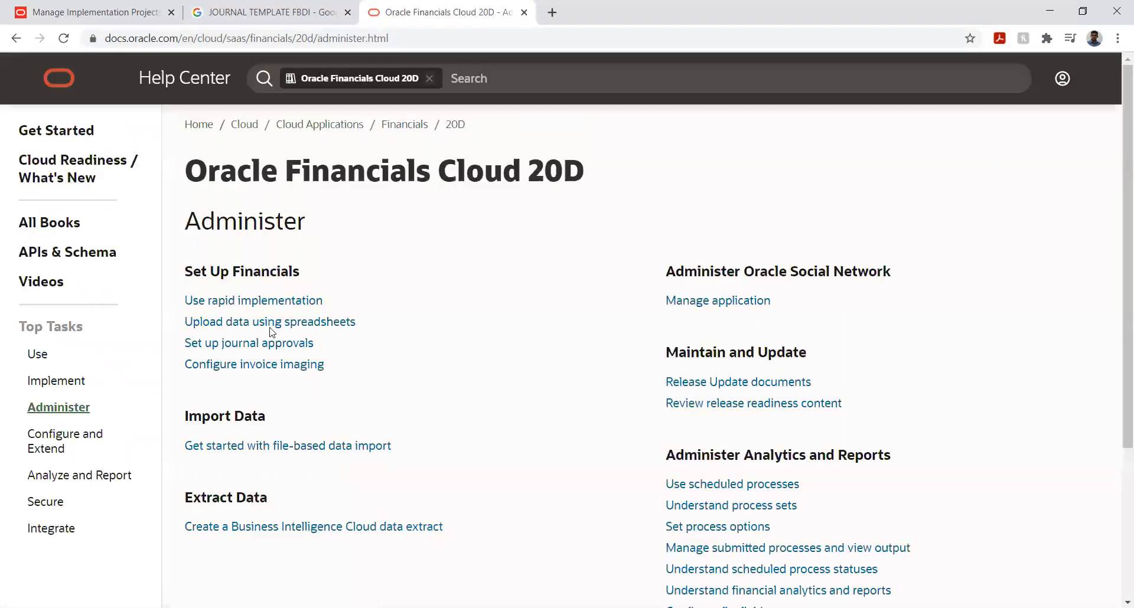
pyautogui.click(280, 446)
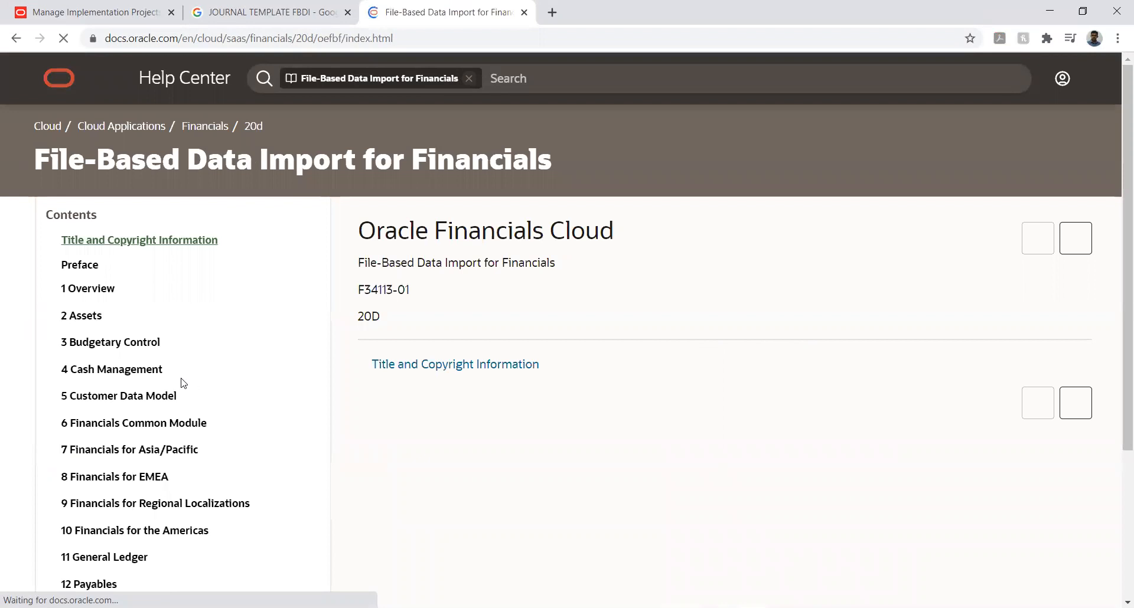
# Go to the Journal Import section under the 11 General Ledger chapter in Oracle Help Center.
pyautogui.scroll(-1, 93, 336)
pyautogui.scroll(-1, 93, 339)
pyautogui.click(86, 412)
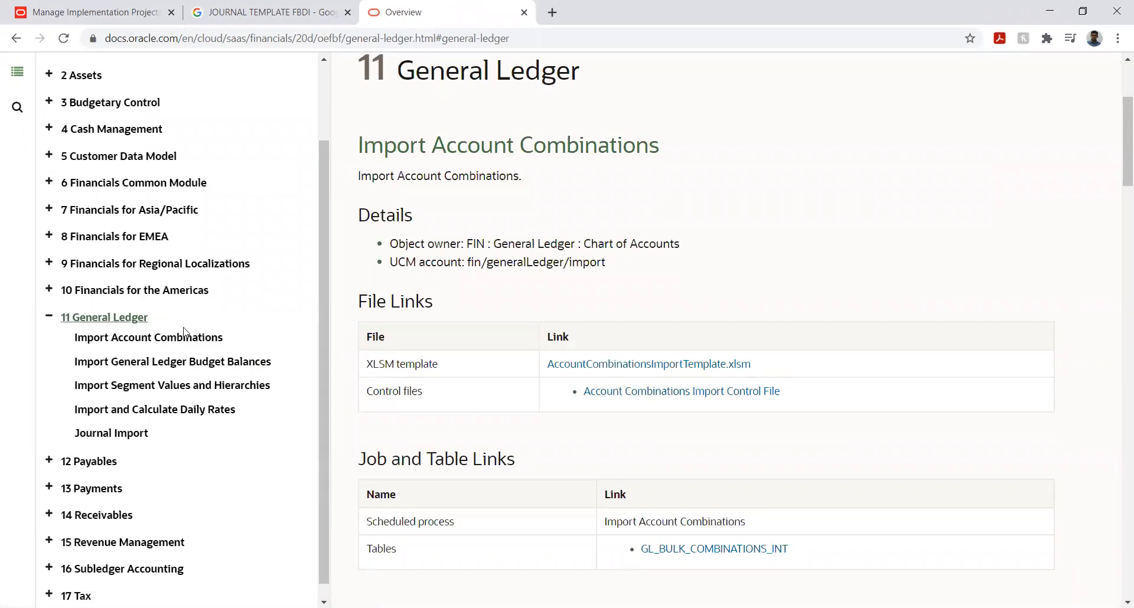
pyautogui.click(124, 435)
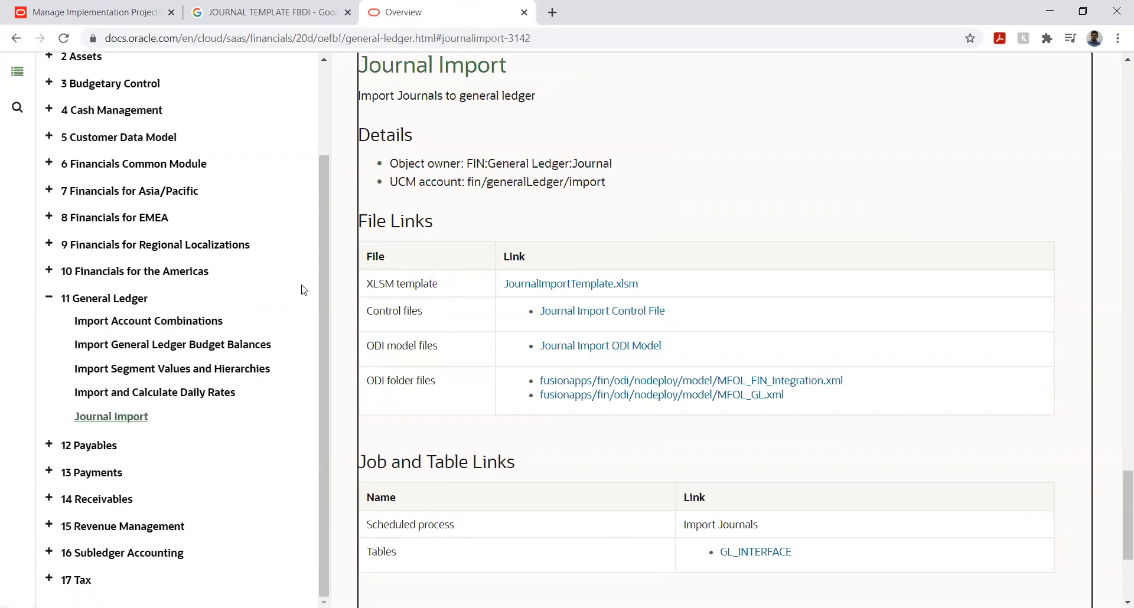
pyautogui.scroll(2, 304, 284)
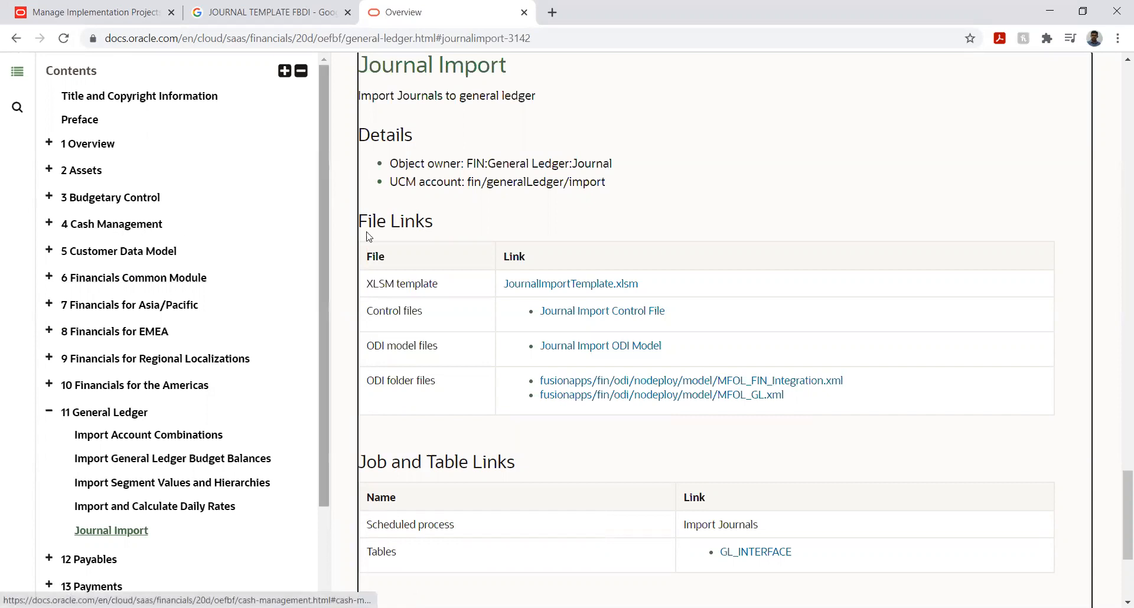
pyautogui.scroll(9, 511, 190)
pyautogui.scroll(-4, 511, 190)
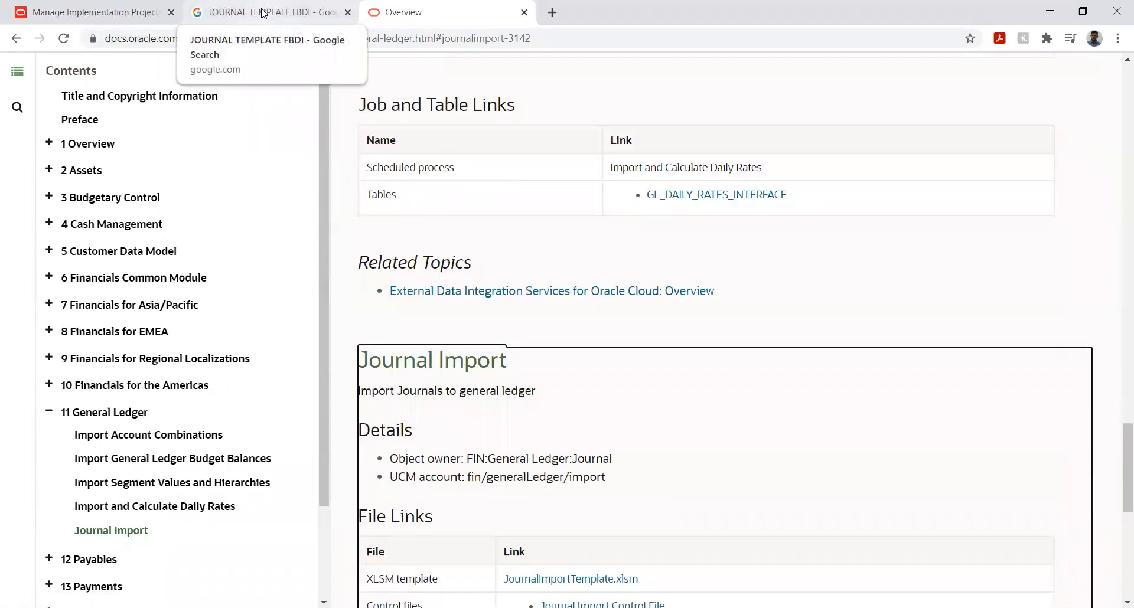
# Reopen the first Oracle docs result from the Google search in a new tab.
pyautogui.click(263, 14)
pyautogui.rightClick(207, 188)
pyautogui.click(237, 195)
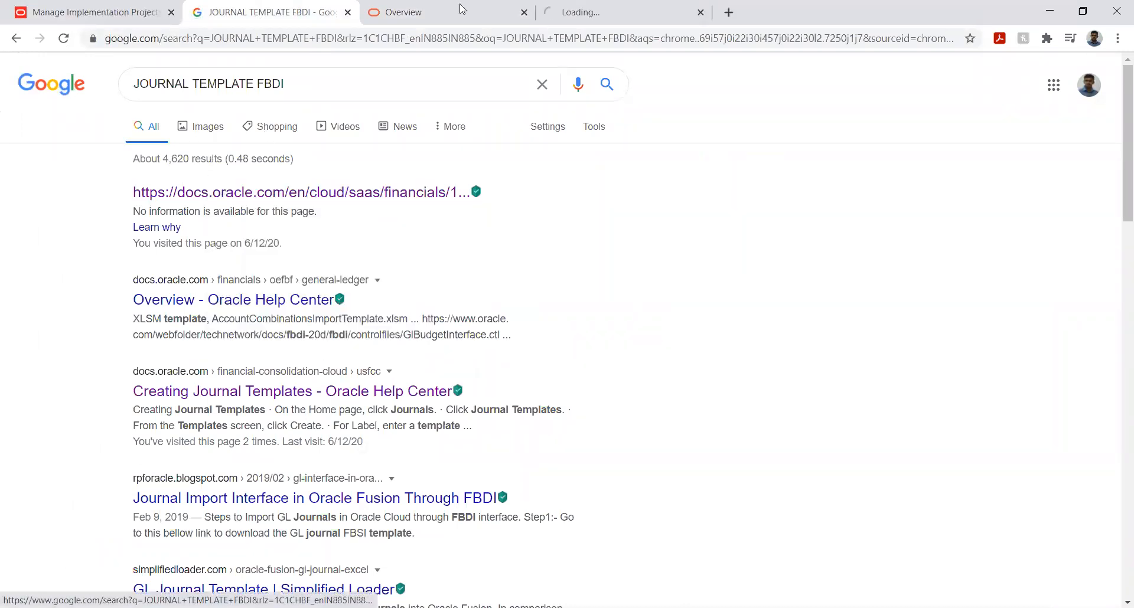
# In the new tab, open Administer > Get started with file-based data import, then return to Journal Import.
pyautogui.click(572, 13)
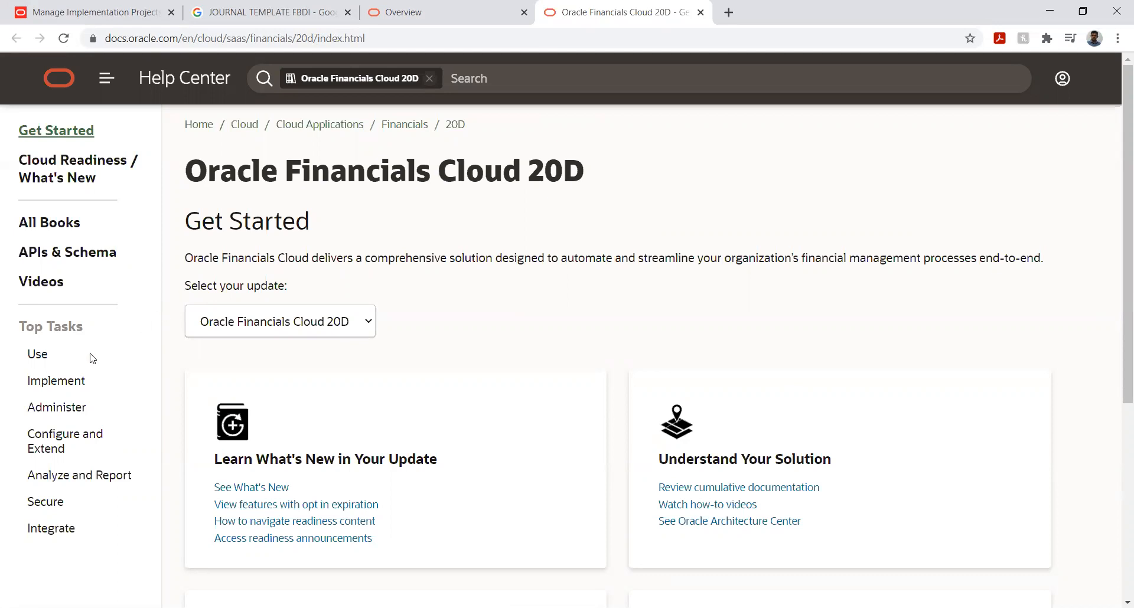
pyautogui.click(61, 411)
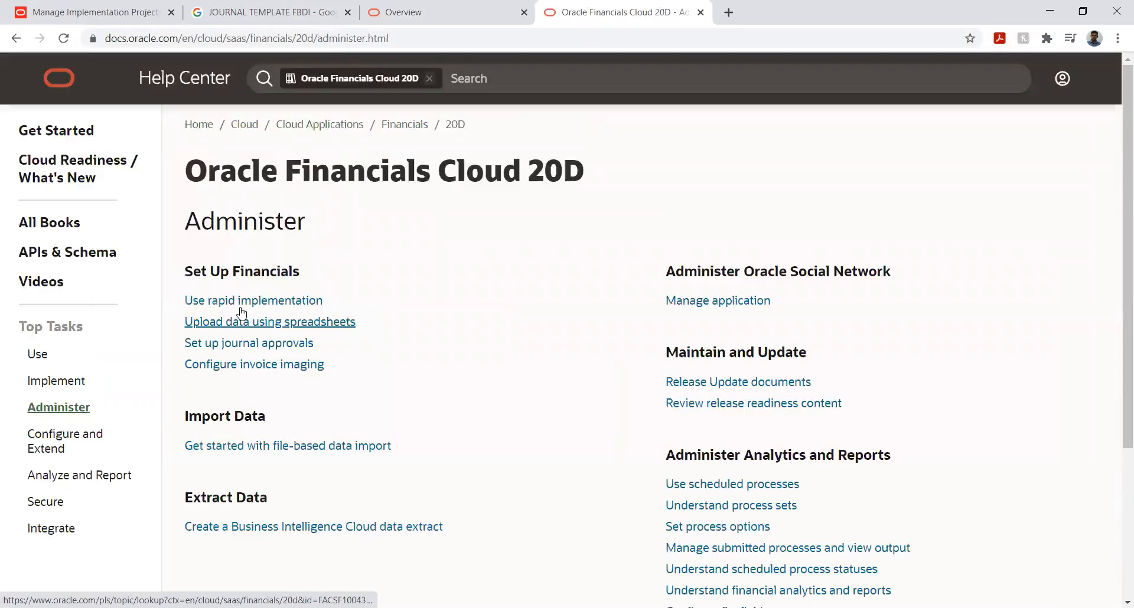
pyautogui.scroll(-1, 302, 391)
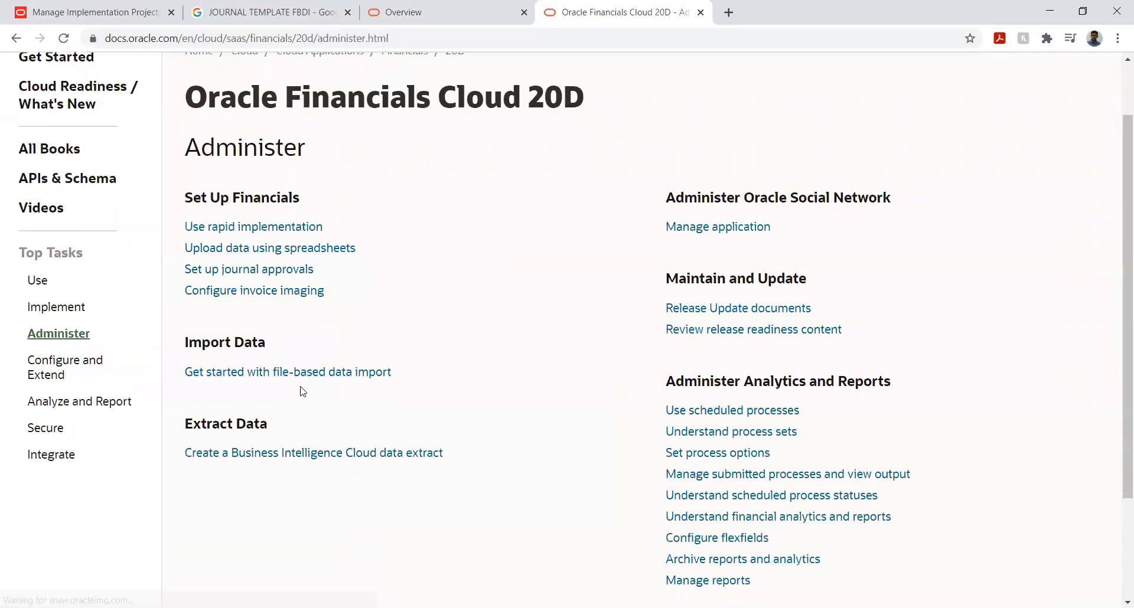
pyautogui.click(248, 373)
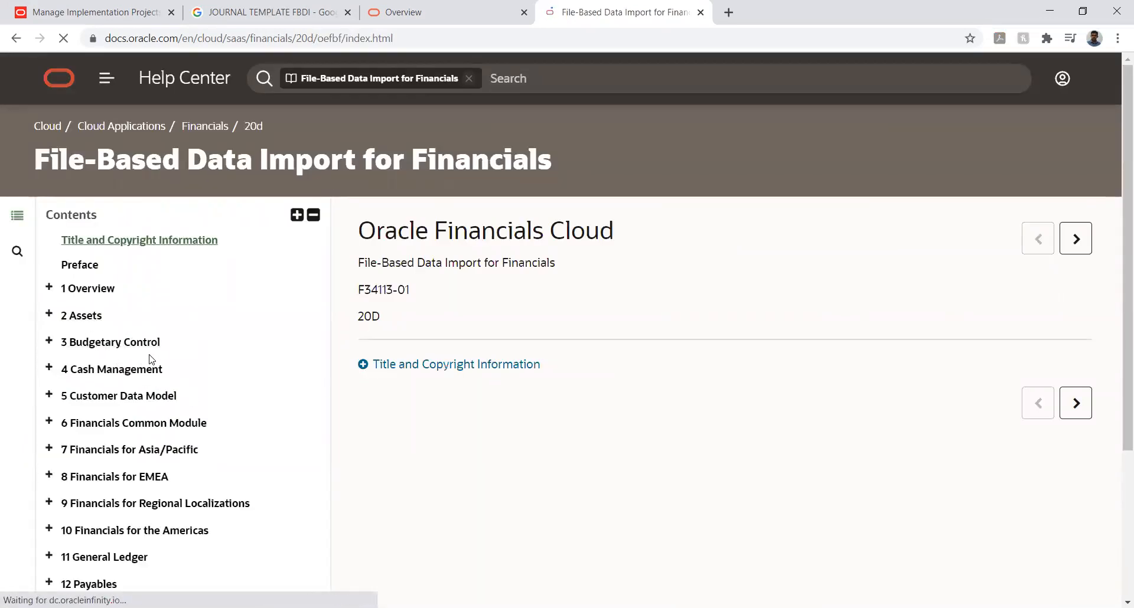
pyautogui.scroll(-1, 143, 358)
pyautogui.scroll(-1, 143, 358)
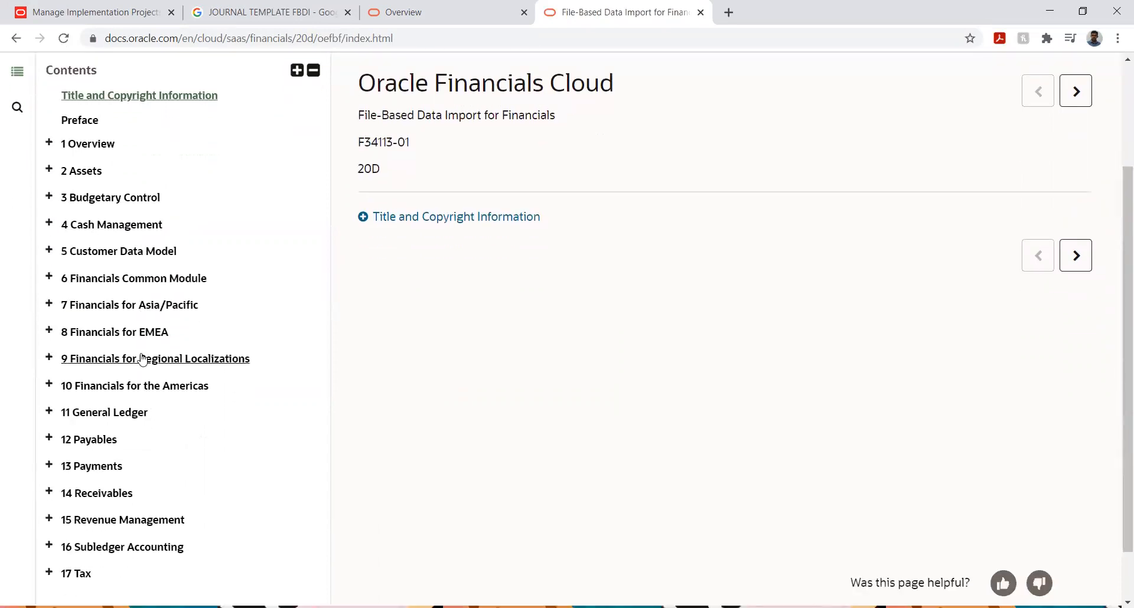
pyautogui.click(408, 10)
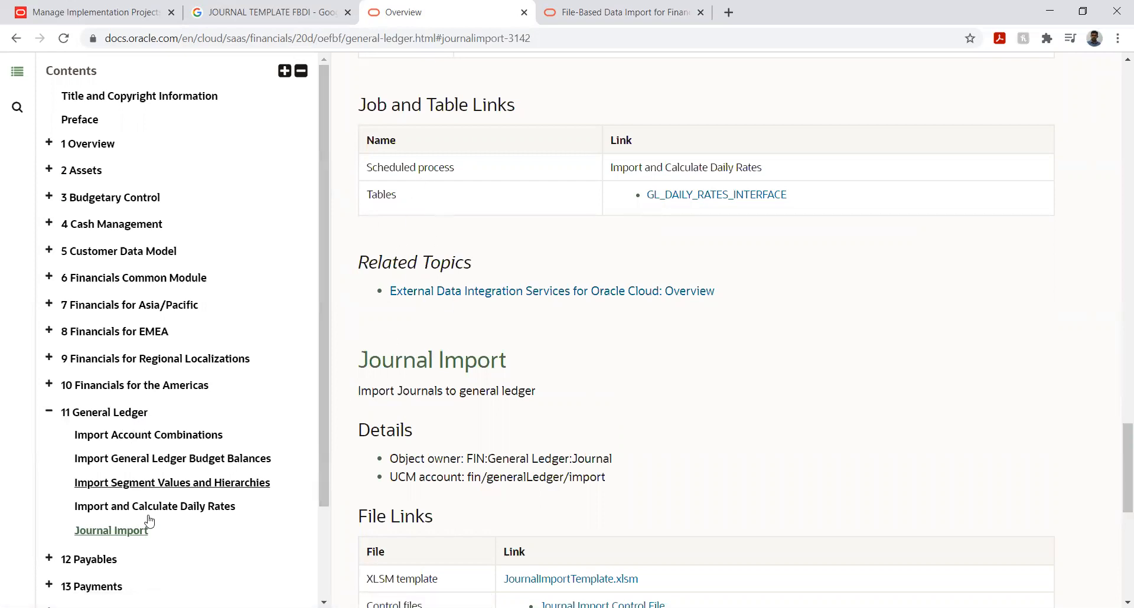
# Download JournalImportTemplate.xlsm from the Journal Import file links and open the downloaded file.
pyautogui.click(99, 533)
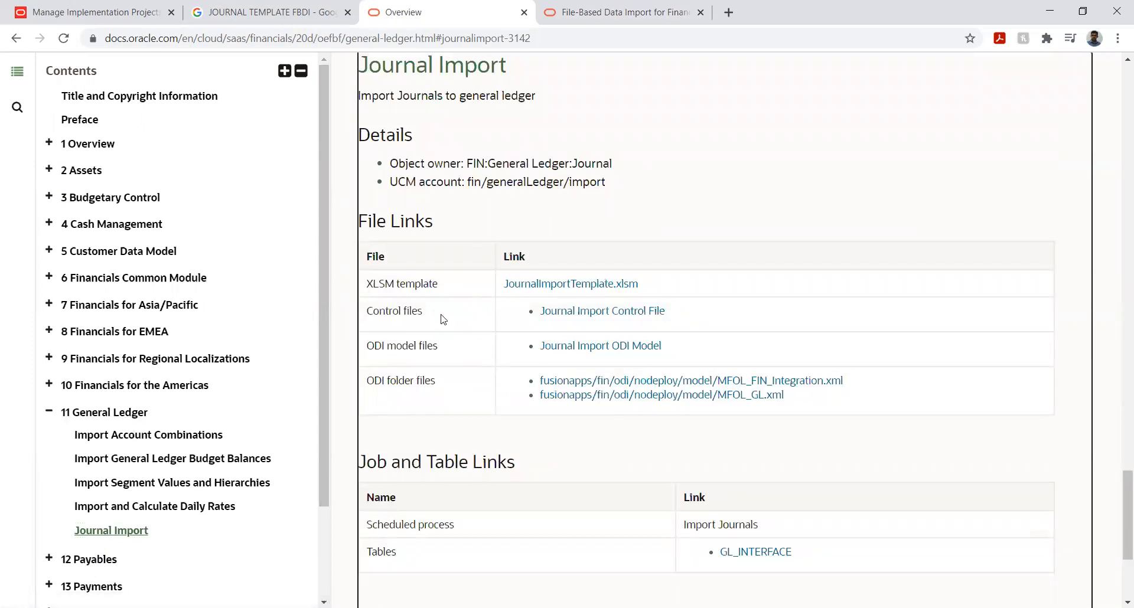
pyautogui.click(528, 290)
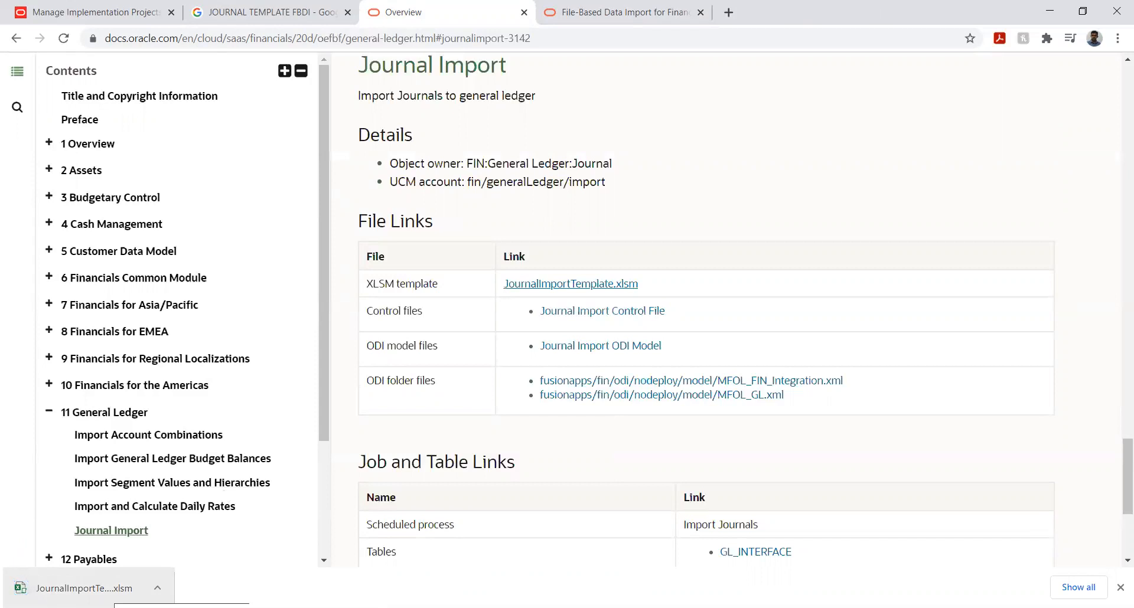
pyautogui.click(80, 581)
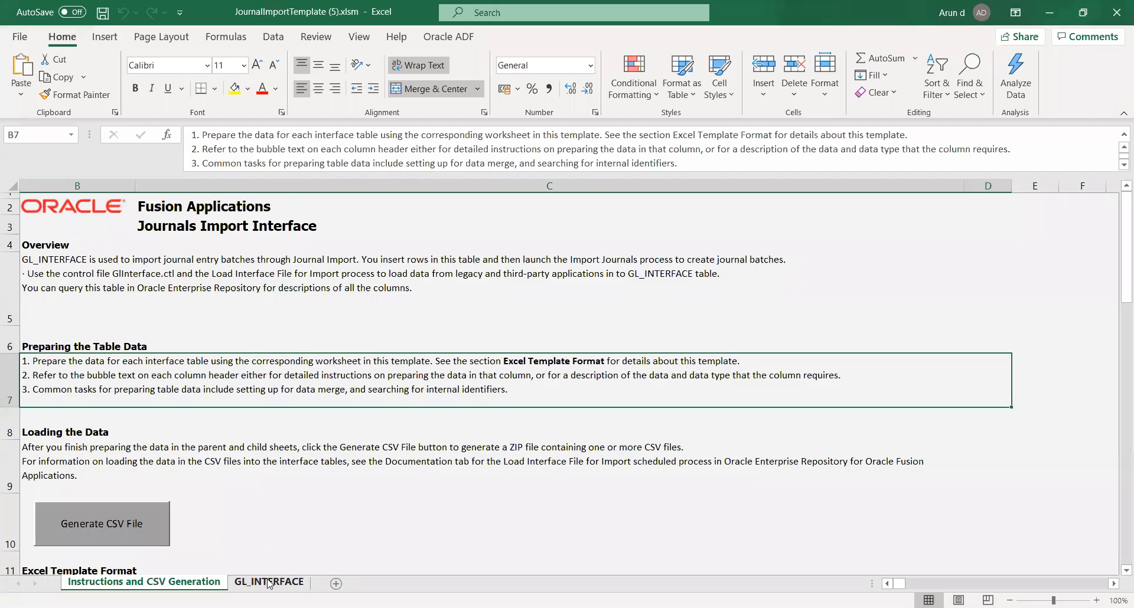
# On GL_INTERFACE, step through row 7 from Status Code across the segment columns to REFERENCE and back.
pyautogui.click(269, 582)
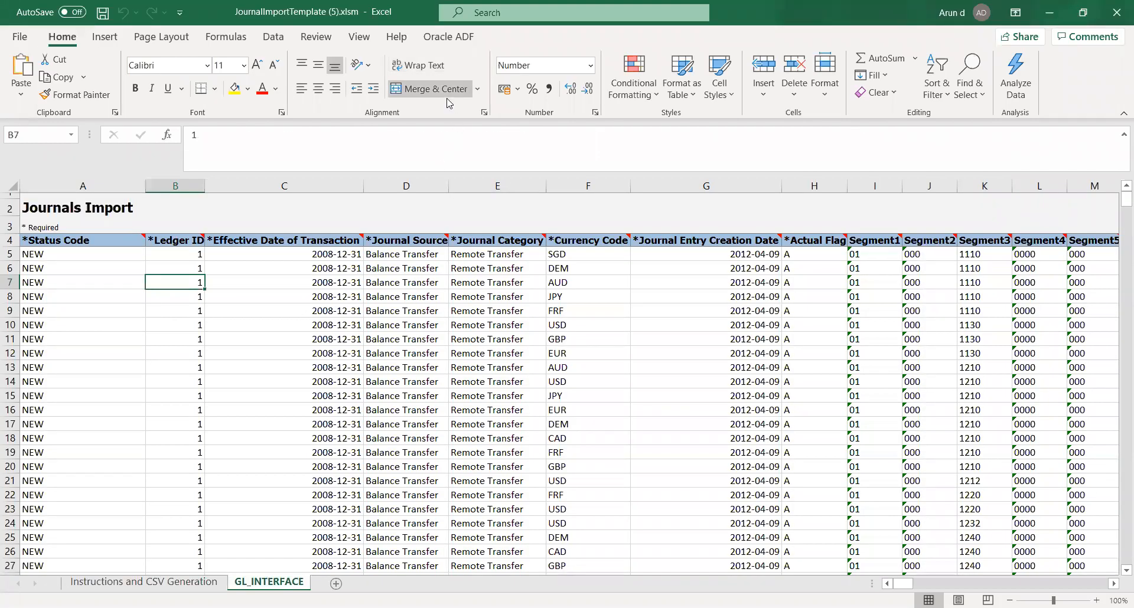
pyautogui.click(104, 295)
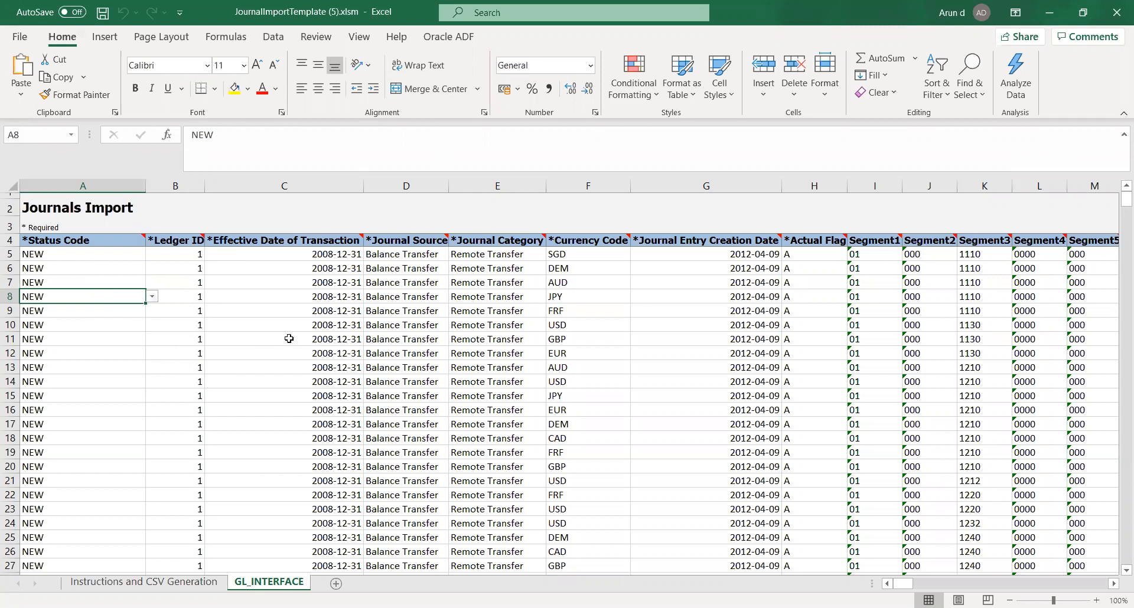
pyautogui.click(208, 207)
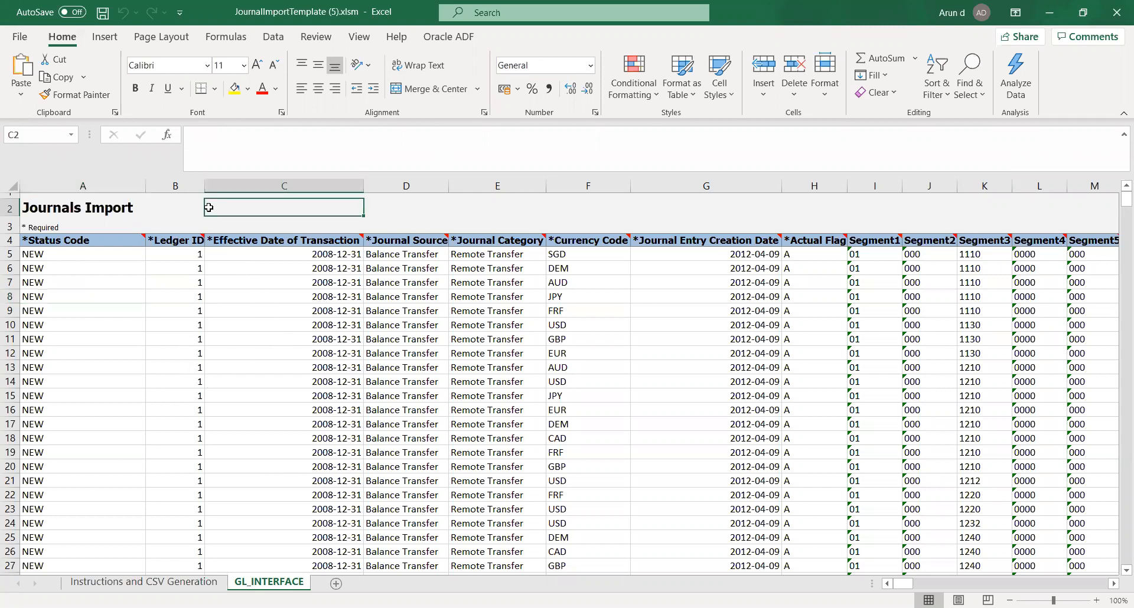
pyautogui.click(144, 283)
pyautogui.press('Right')
pyautogui.press('Right')
pyautogui.press('Right')
pyautogui.press('Right')
pyautogui.press('Right')
pyautogui.press('Right')
pyautogui.press('Right')
pyautogui.press('Right')
pyautogui.press('Right')
pyautogui.press('Right')
pyautogui.press('Right')
pyautogui.press('Right')
pyautogui.press('Right')
pyautogui.press('Right')
pyautogui.press('Right')
pyautogui.press('Right')
pyautogui.press('Right')
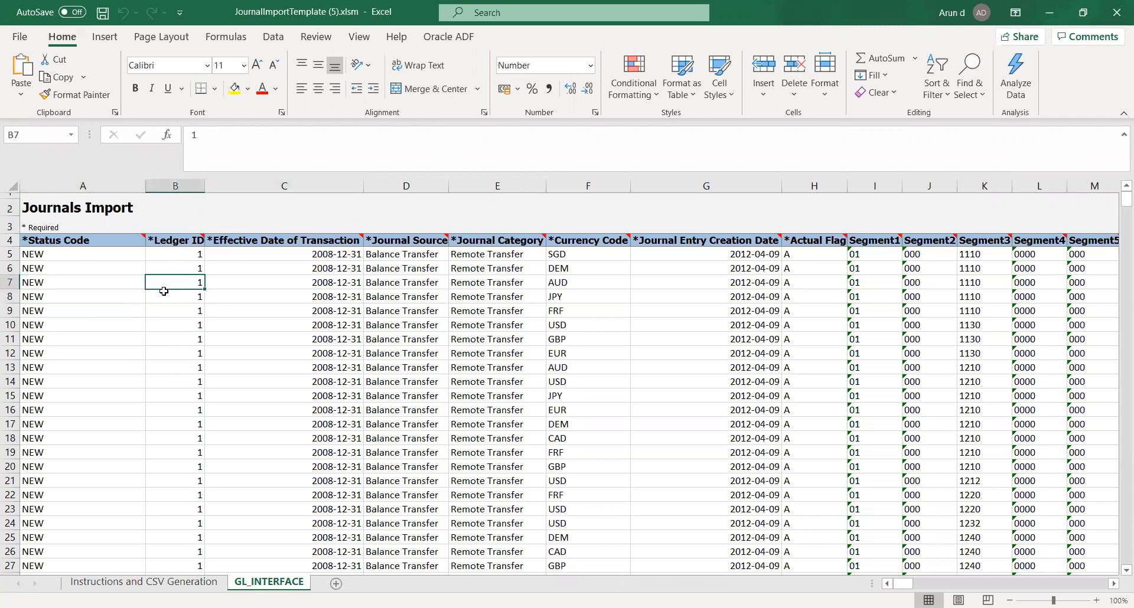
pyautogui.press('Right')
pyautogui.press('Right')
pyautogui.press('Right')
pyautogui.press('Right')
pyautogui.press('Right')
pyautogui.press('Right')
pyautogui.press('Right')
pyautogui.press('Right')
pyautogui.press('Right')
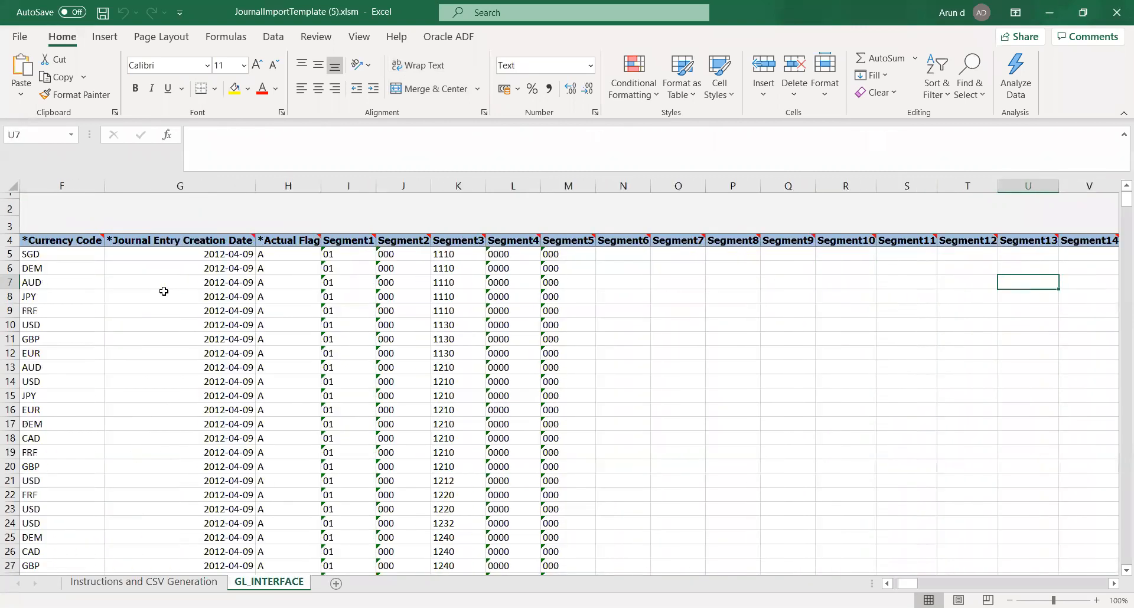
pyautogui.press('Right')
pyautogui.press('Right')
pyautogui.press('Right')
pyautogui.press('Right')
pyautogui.press('Right')
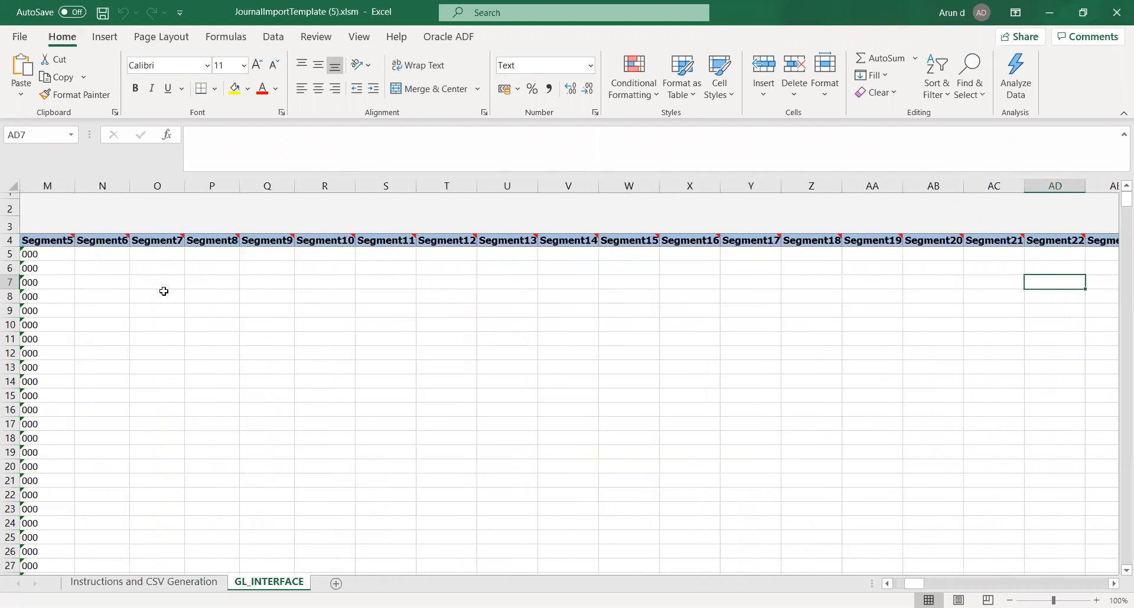
pyautogui.press('Right')
pyautogui.press('Right')
pyautogui.press('Right')
pyautogui.press('Right')
pyautogui.press('Right')
pyautogui.press('Right')
pyautogui.press('Right')
pyautogui.press('Right')
pyautogui.press('Right')
pyautogui.press('Right')
pyautogui.press('Right')
pyautogui.press('Right')
pyautogui.press('Right')
pyautogui.press('Right')
pyautogui.press('Right')
pyautogui.press('Left')
pyautogui.press('Left')
pyautogui.press('Left')
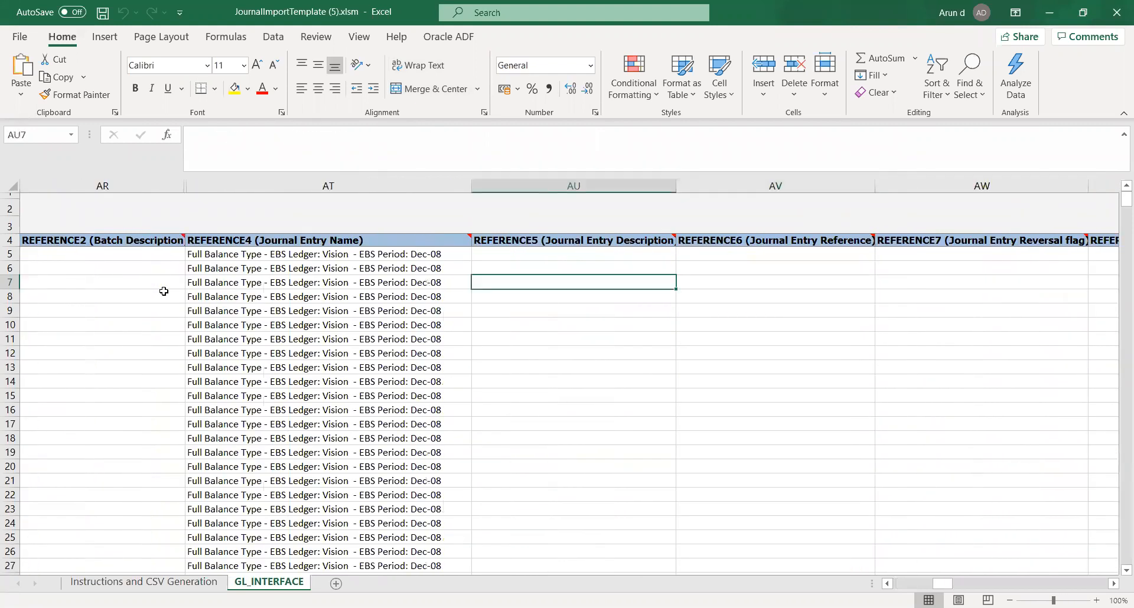
pyautogui.press('Left')
pyautogui.press('Left')
pyautogui.press('Left')
pyautogui.press('Left')
pyautogui.press('Left')
pyautogui.press('Left')
pyautogui.press('Left')
pyautogui.press('Left')
pyautogui.press('Left')
pyautogui.press('Left')
pyautogui.press('Left')
pyautogui.press('Left')
pyautogui.press('Left')
pyautogui.press('Left')
pyautogui.press('Left')
pyautogui.press('Left')
pyautogui.press('Left')
pyautogui.press('Left')
pyautogui.press('Left')
pyautogui.press('Left')
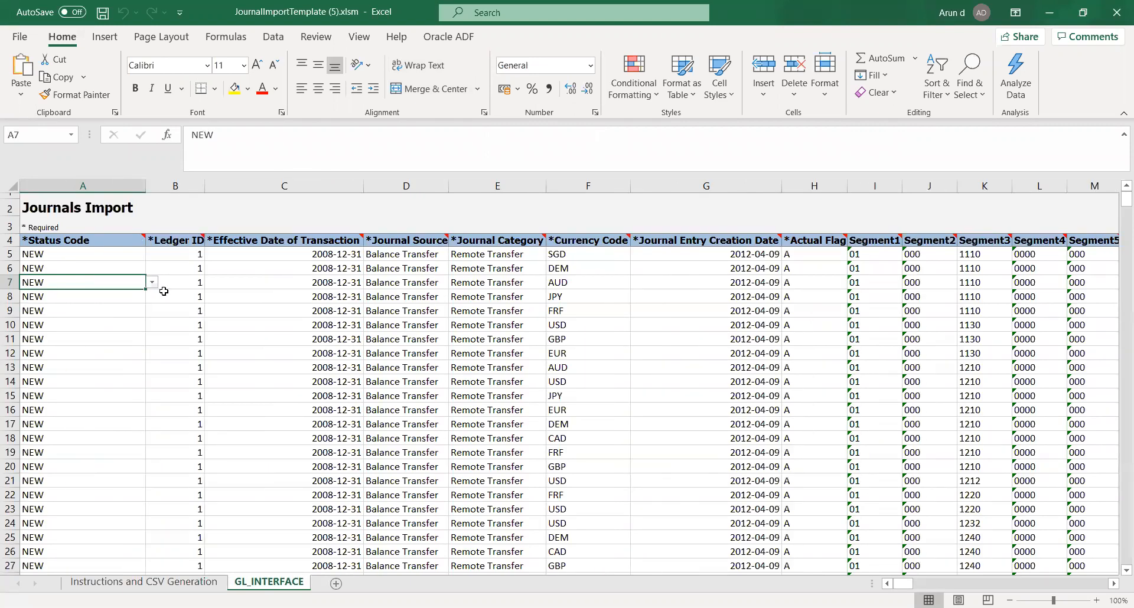
# Read the Overview and Loading the Data text on the Instructions sheet, then start Generate CSV File.
pyautogui.click(118, 583)
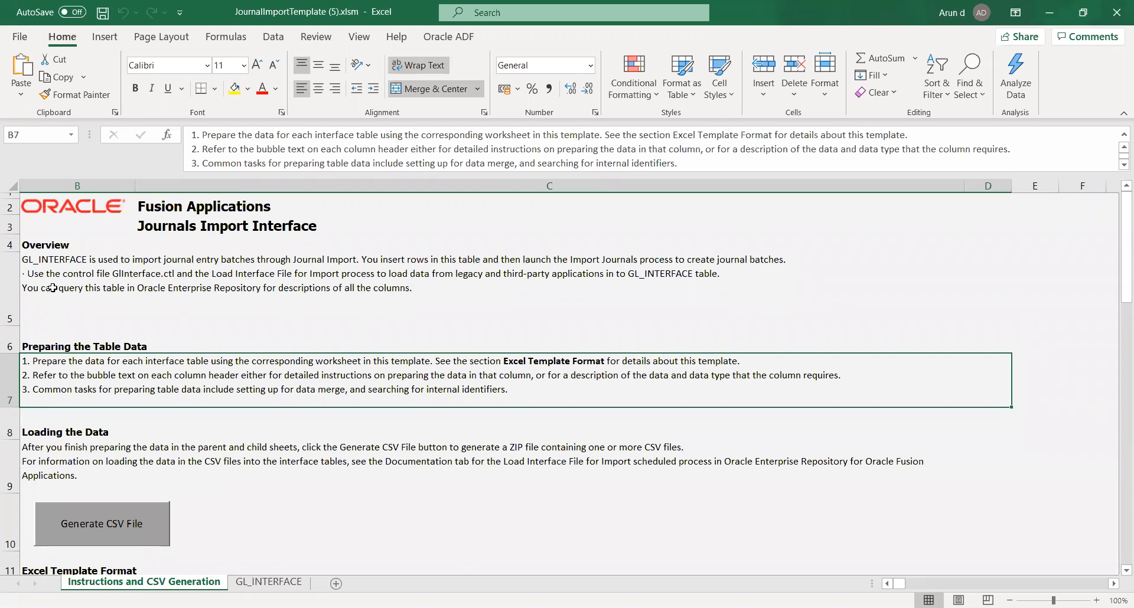
pyautogui.click(62, 264)
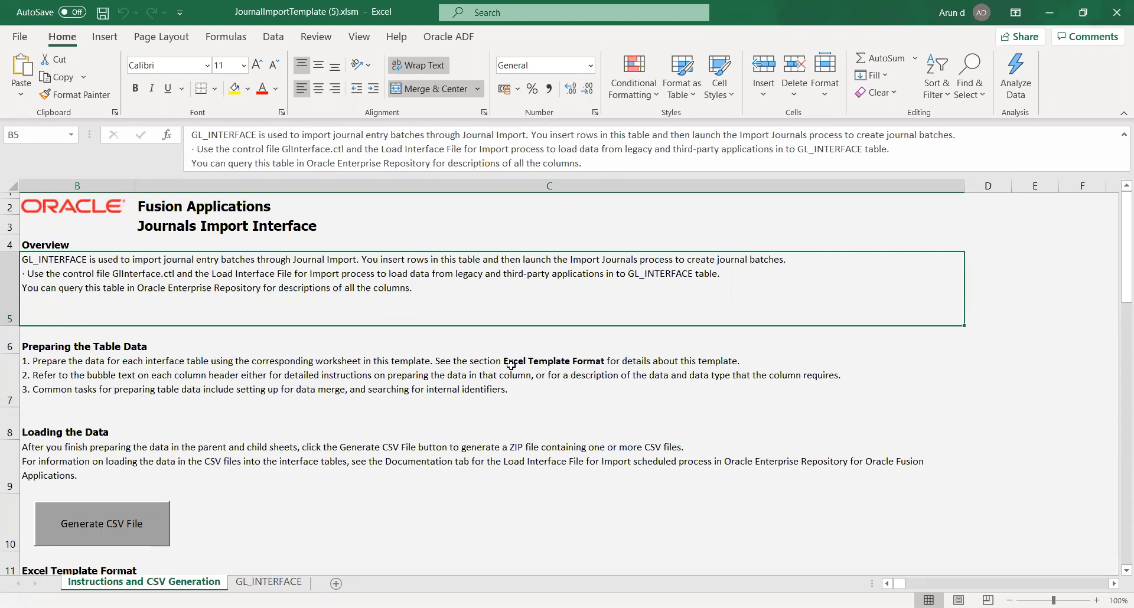
pyautogui.scroll(-1, 141, 418)
pyautogui.scroll(-1, 141, 418)
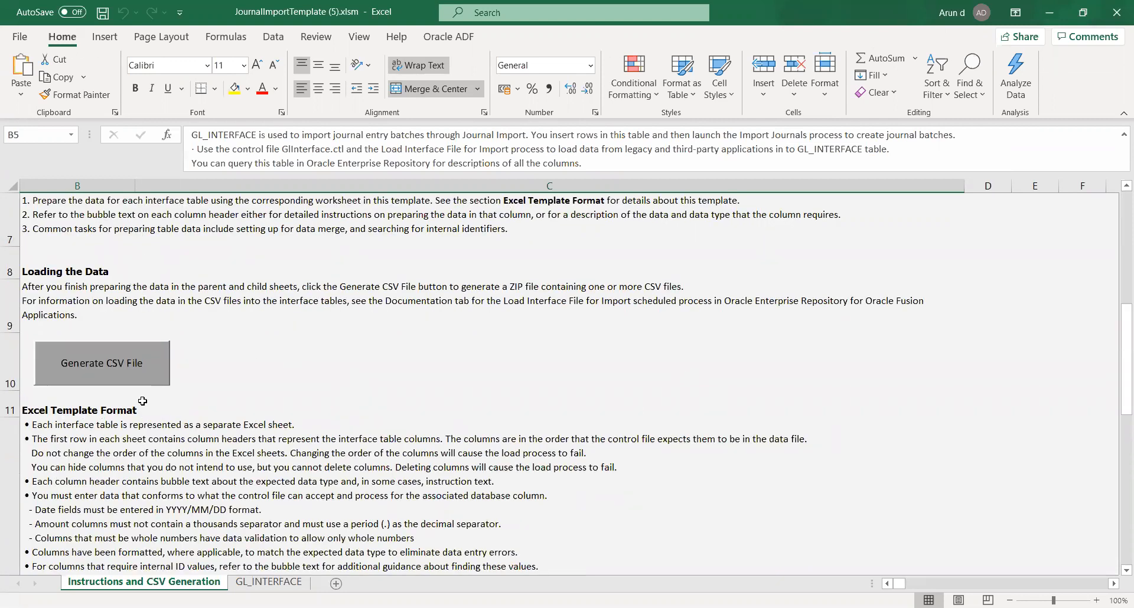
pyautogui.click(64, 372)
# Check the Ledger ID in B7 and the Status Code in A7 on GL_INTERFACE.
pyautogui.click(247, 582)
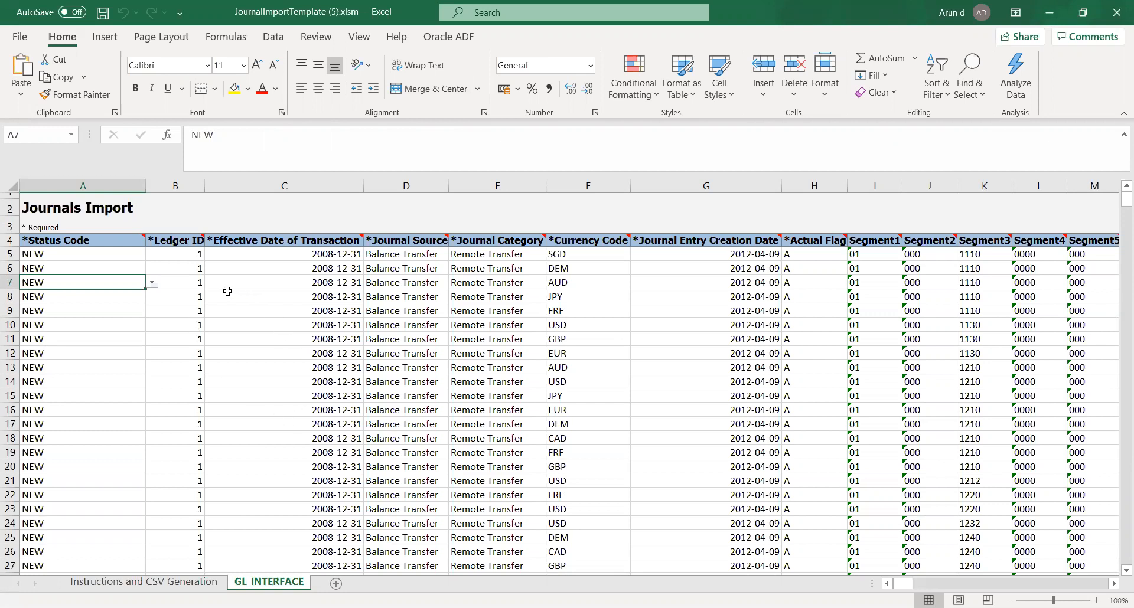
pyautogui.click(183, 283)
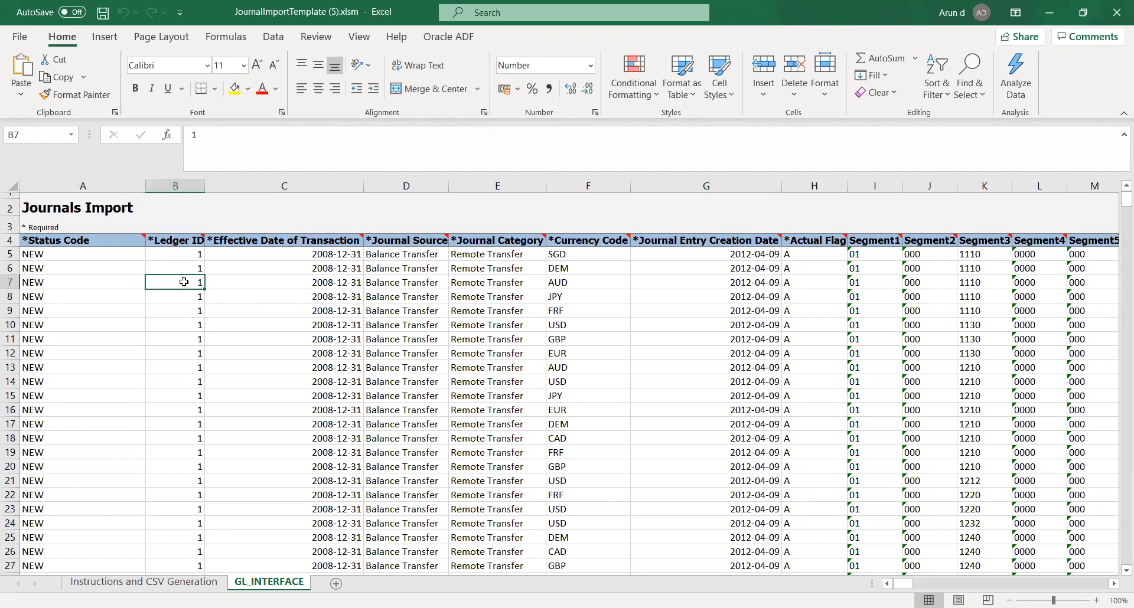
pyautogui.press('Left')
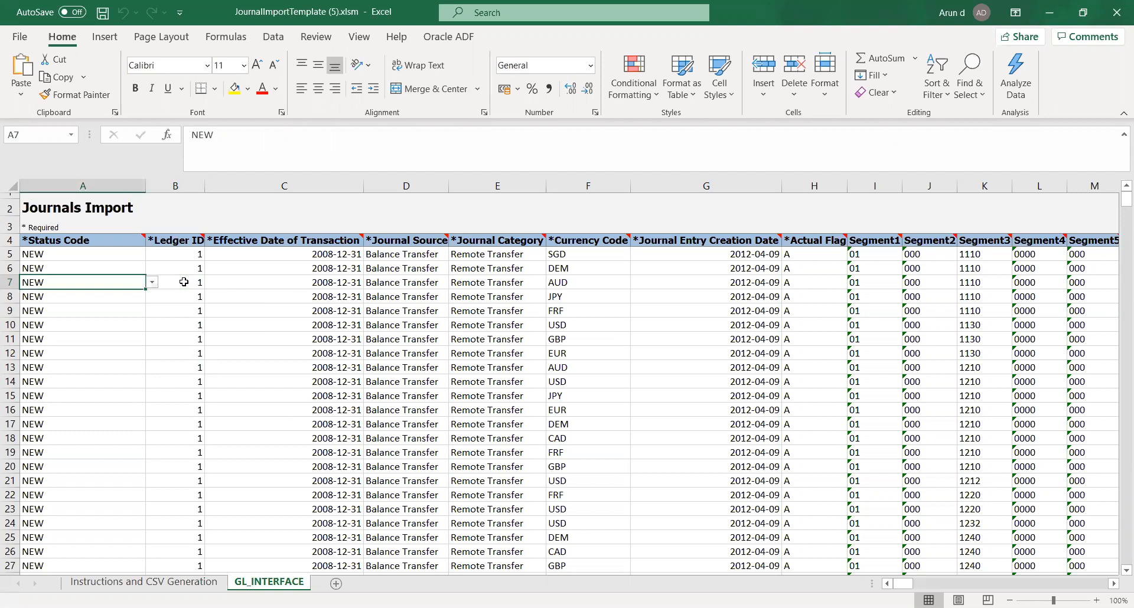
pyautogui.click(147, 585)
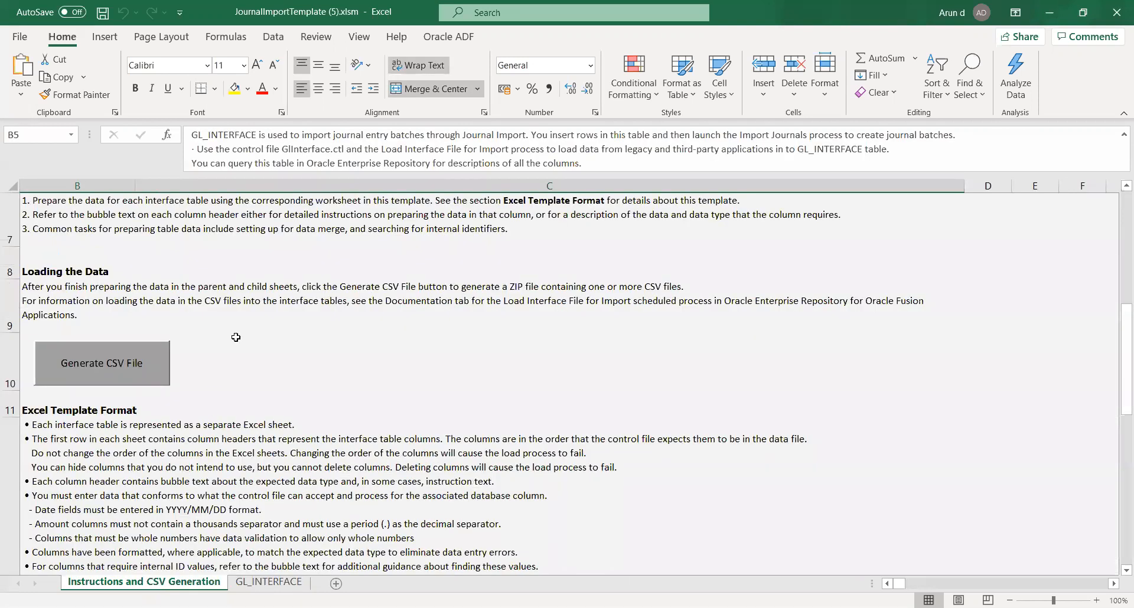
# Read the Loading the Data instructions in cell B9 of the Instructions and CSV Generation sheet.
pyautogui.click(180, 297)
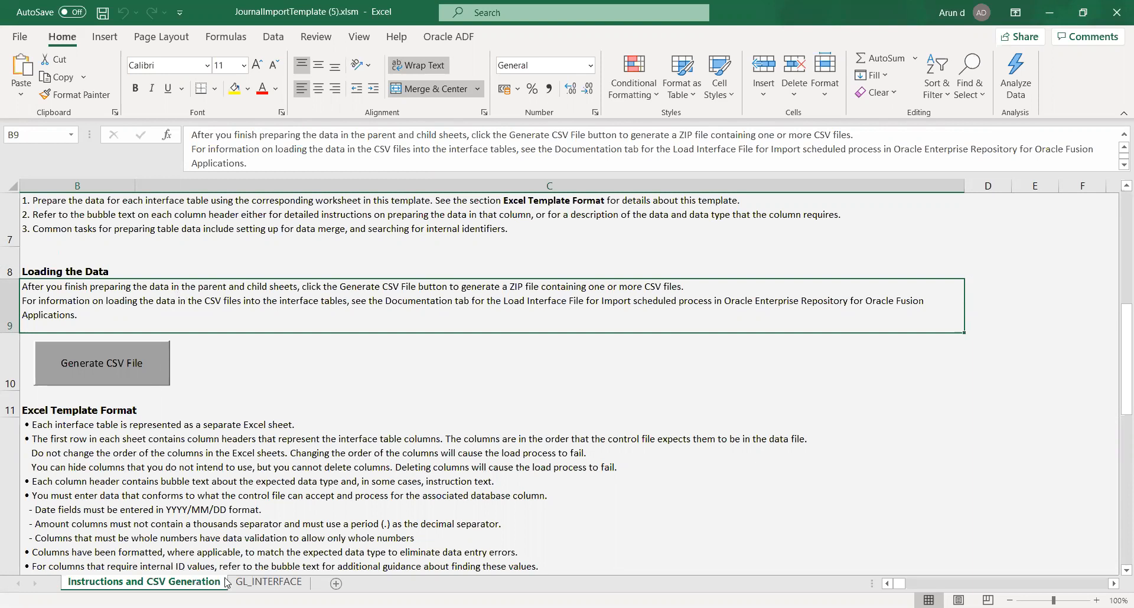
pyautogui.click(256, 584)
# Check the Status Code values in cells A9 and A5 of GL_INTERFACE.
pyautogui.click(83, 313)
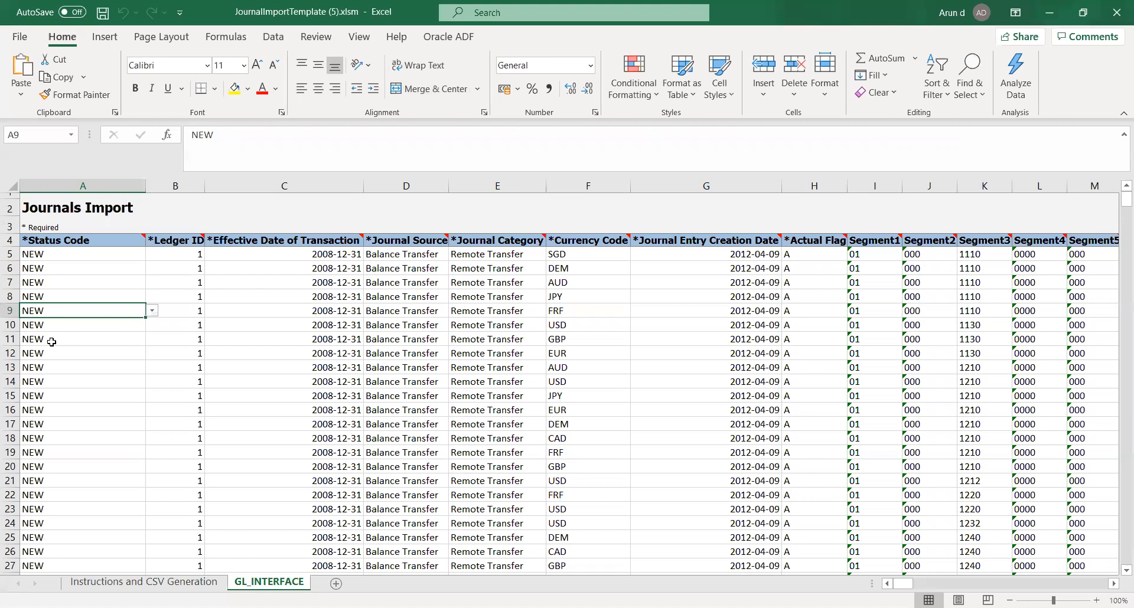
pyautogui.click(28, 255)
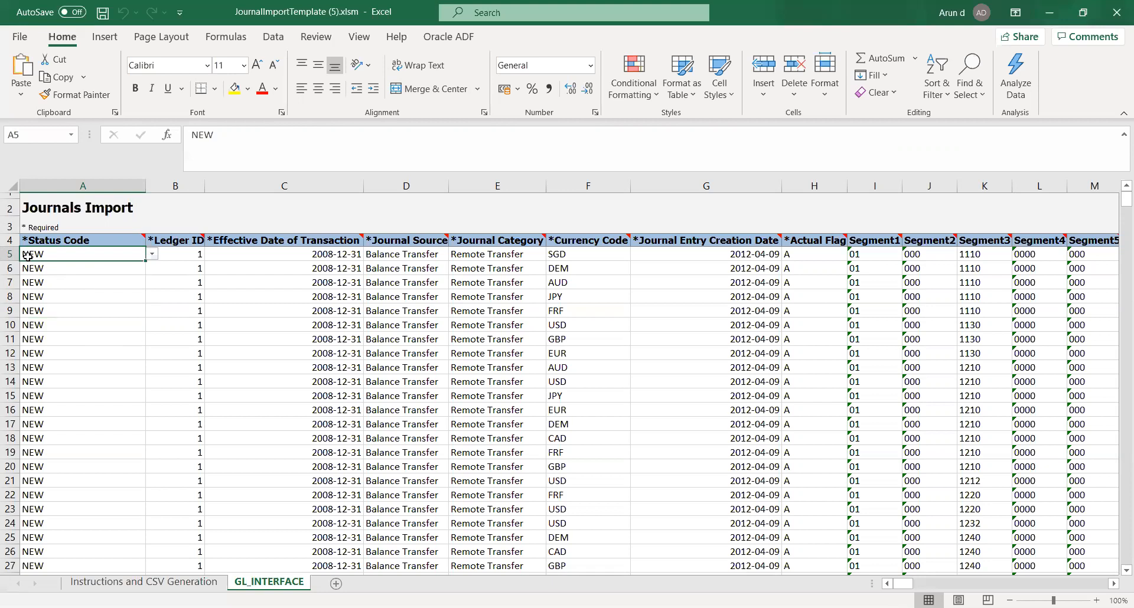
pyautogui.click(98, 583)
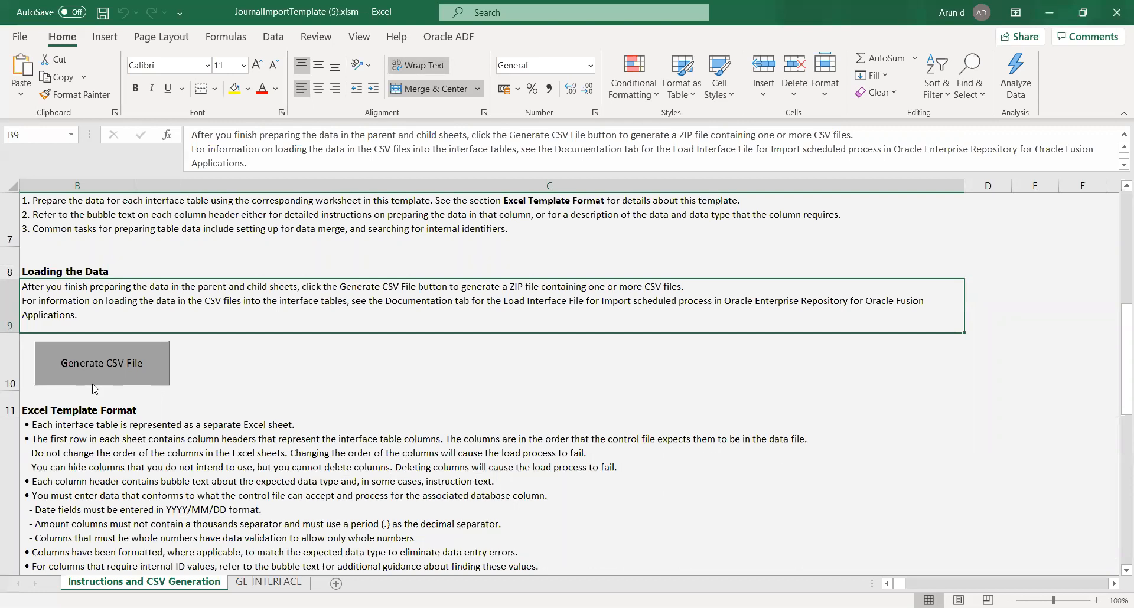
# After reviewing the Generate CSV File section, return to the GL_INTERFACE sheet.
pyautogui.click(254, 587)
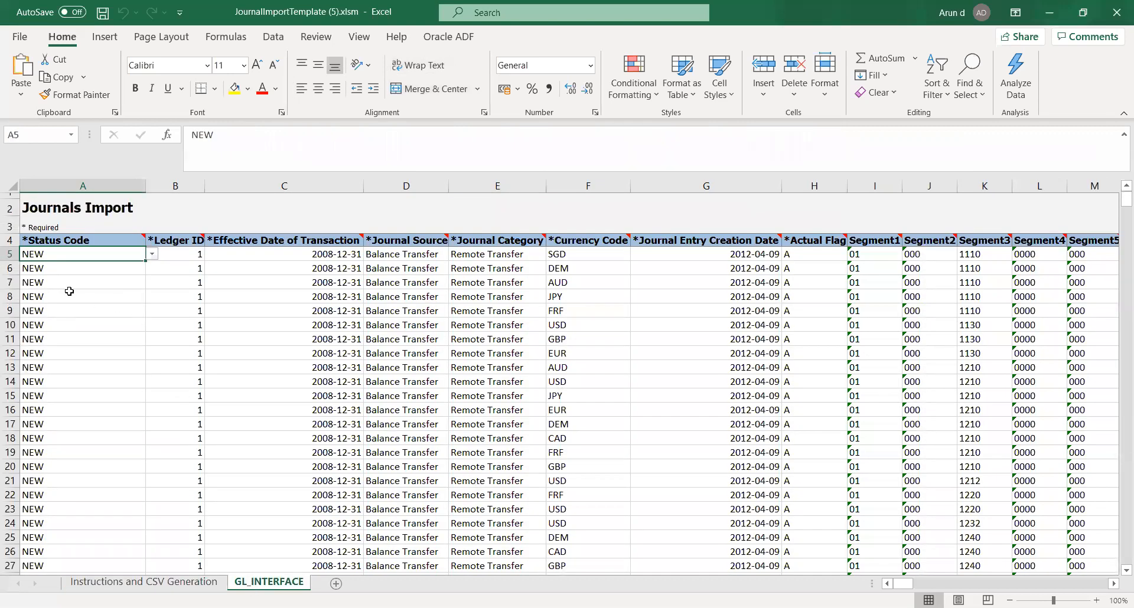
# Check the first row's Status Code and Ledger ID, then show A5's dropdown listing only NEW.
pyautogui.click(74, 281)
pyautogui.press('Up')
pyautogui.press('Up')
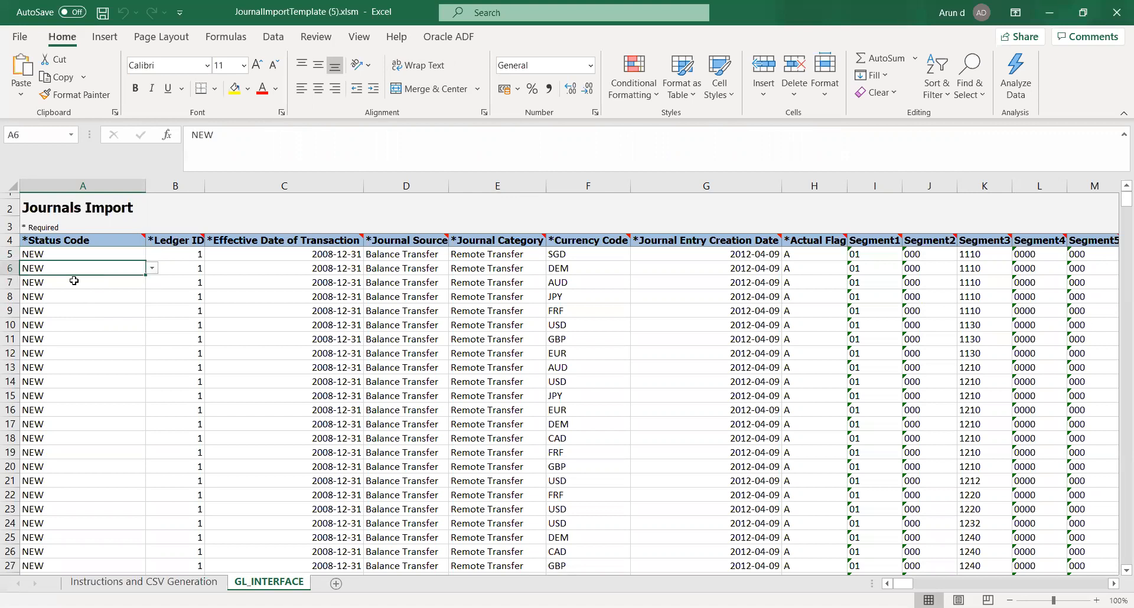
pyautogui.press('Right')
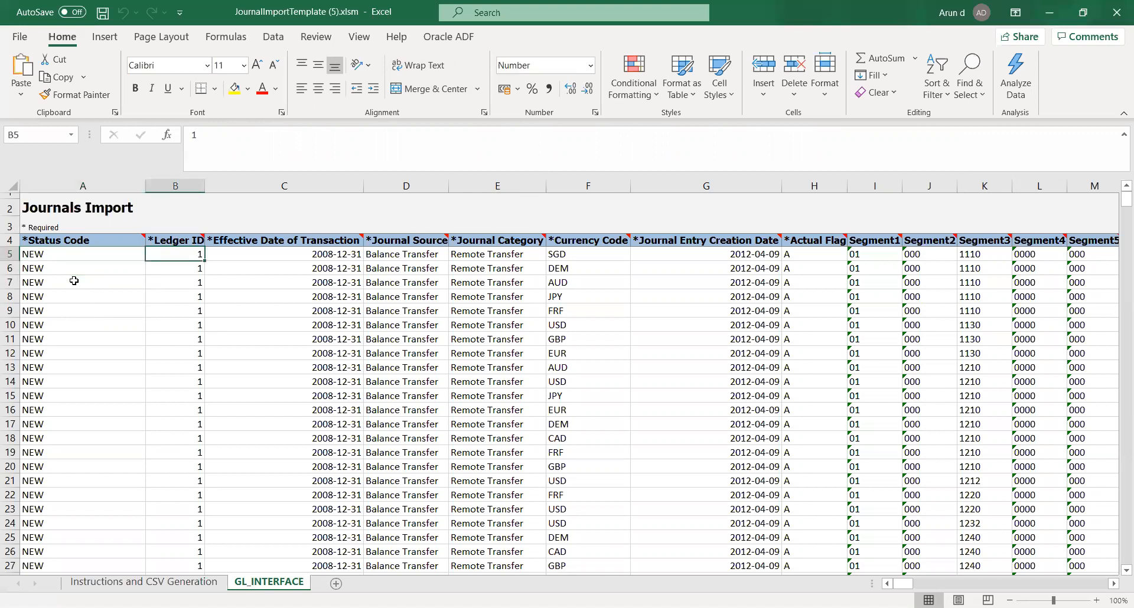
pyautogui.press('Up')
pyautogui.press('Down')
pyautogui.click(77, 257)
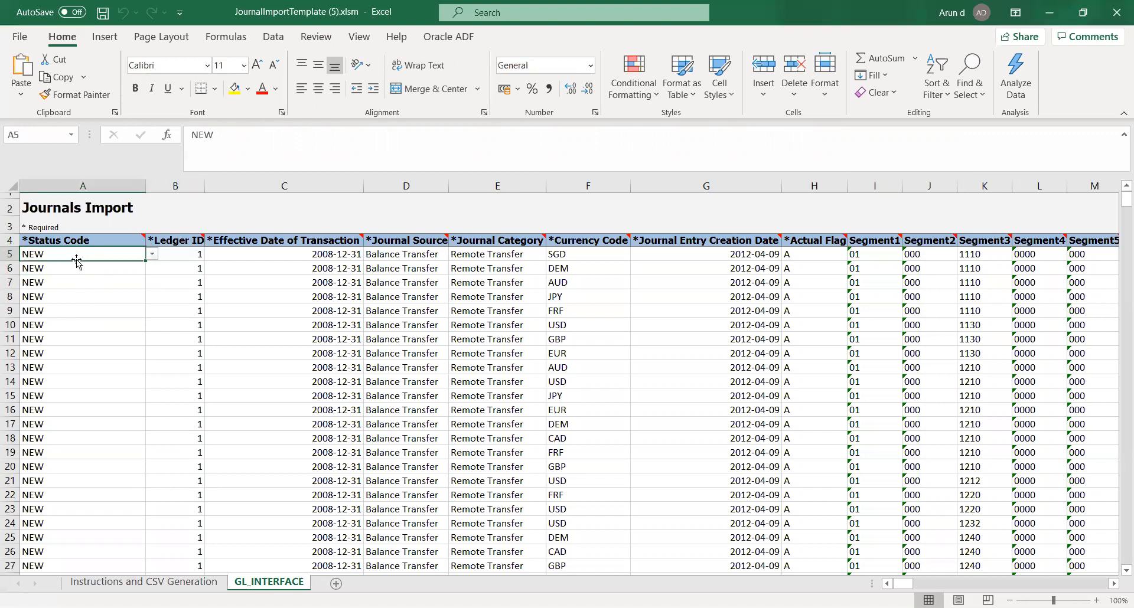
pyautogui.click(152, 255)
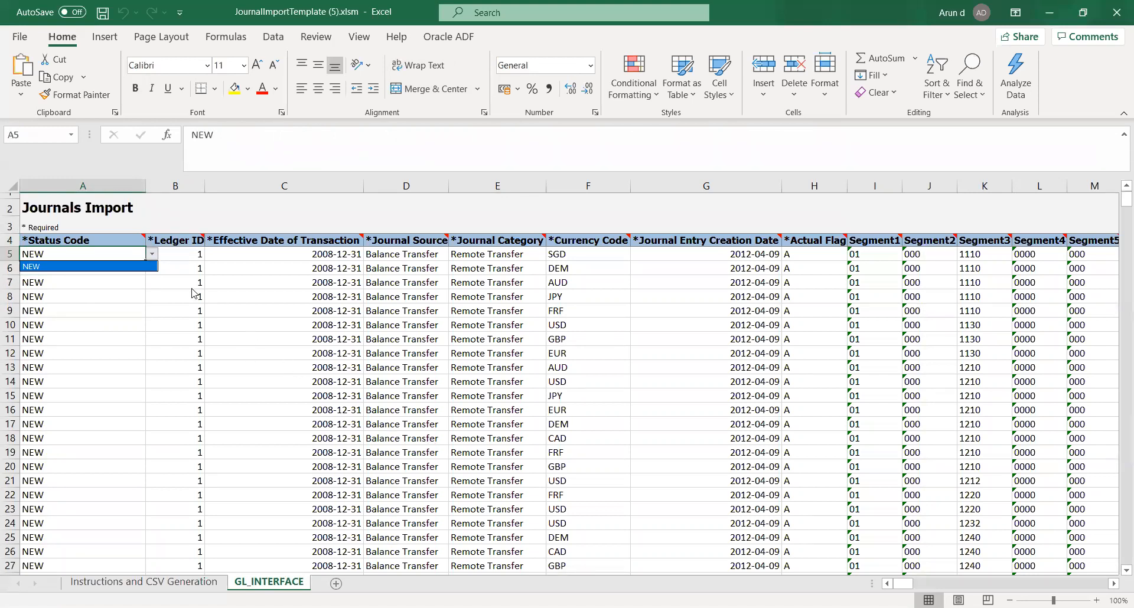
pyautogui.click(66, 270)
pyautogui.click(152, 259)
pyautogui.click(152, 258)
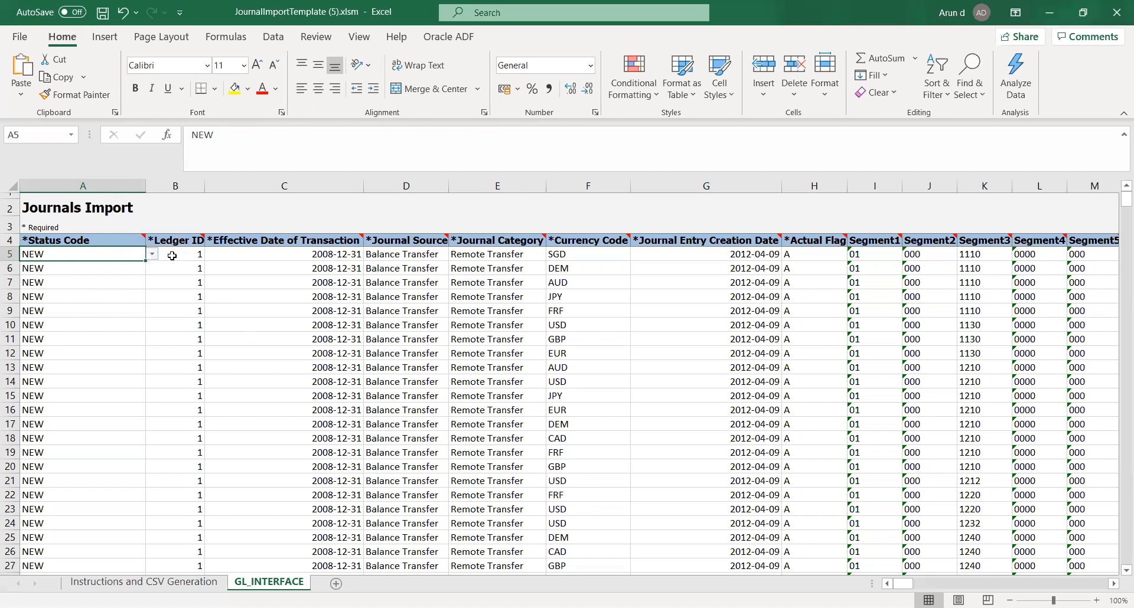
pyautogui.click(173, 254)
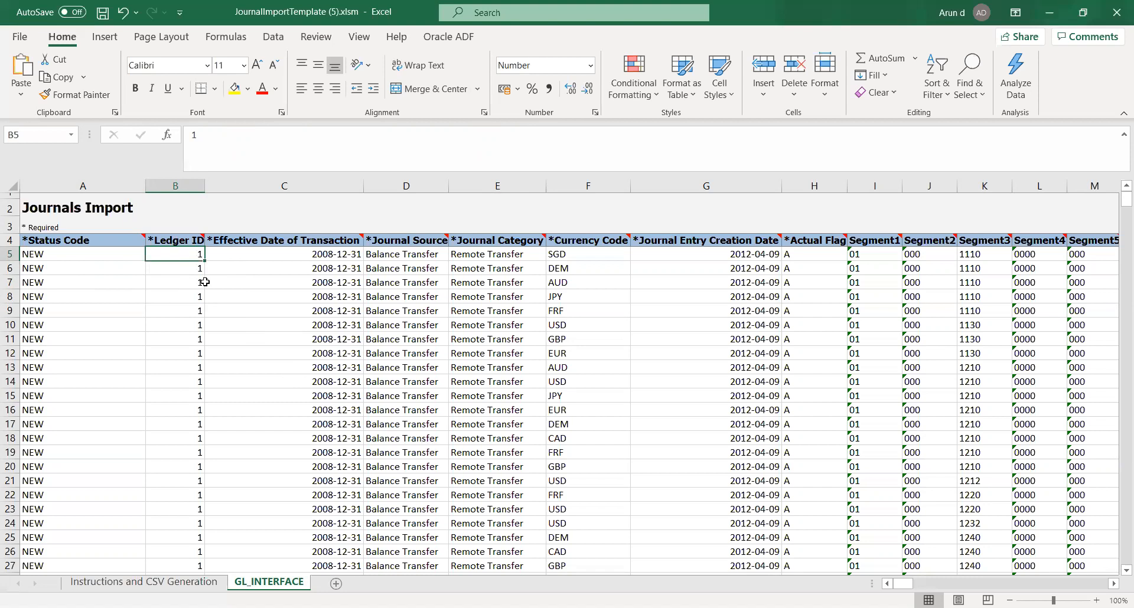
pyautogui.click(226, 256)
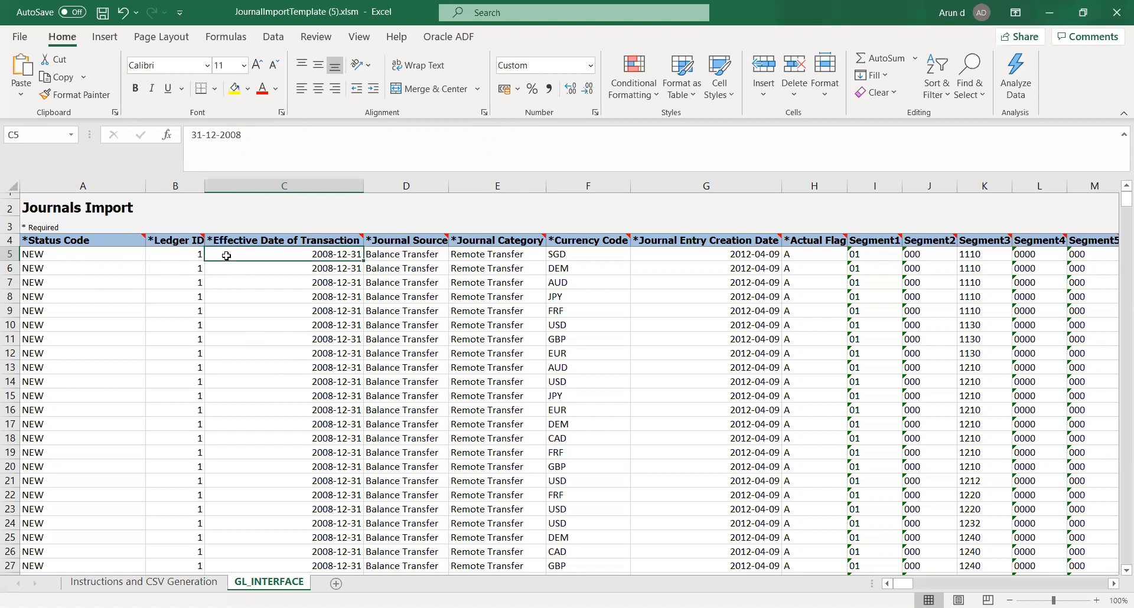
pyautogui.press('Left')
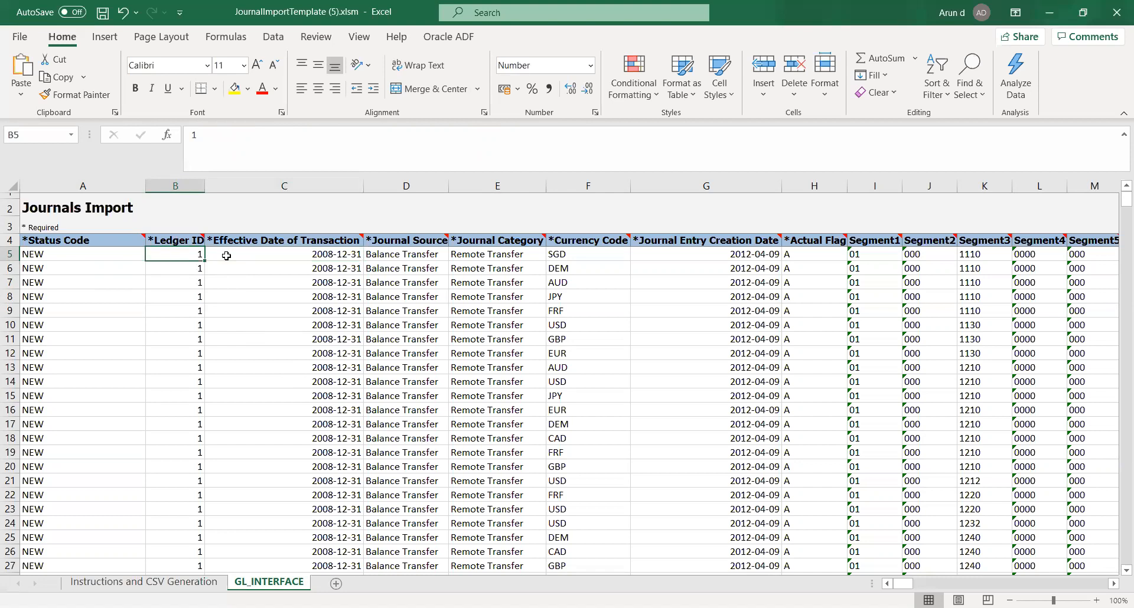
pyautogui.click(227, 256)
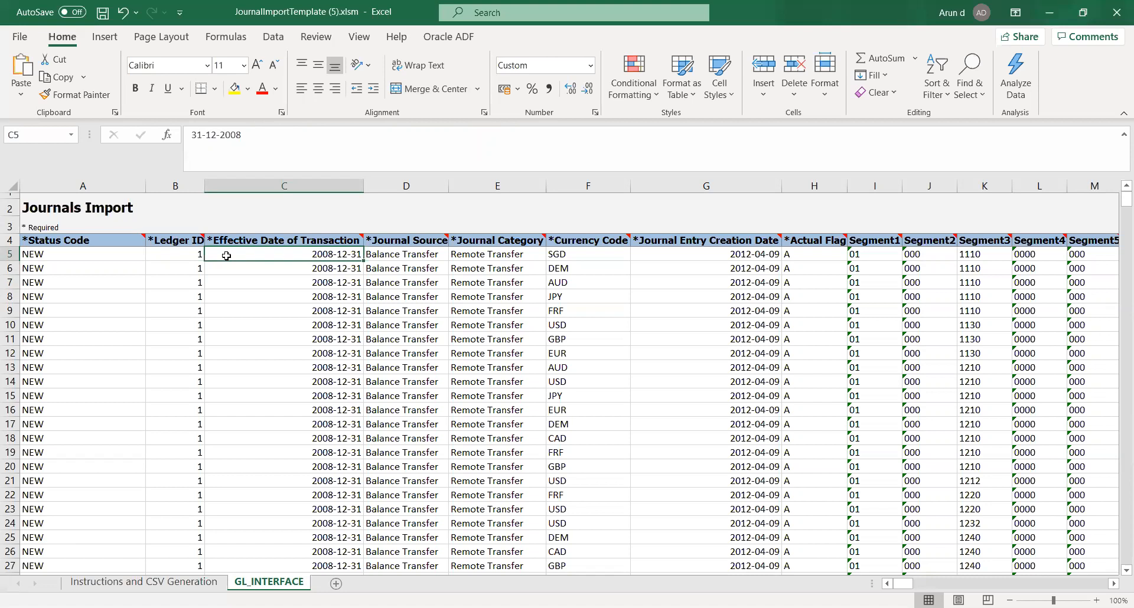
pyautogui.press('Right')
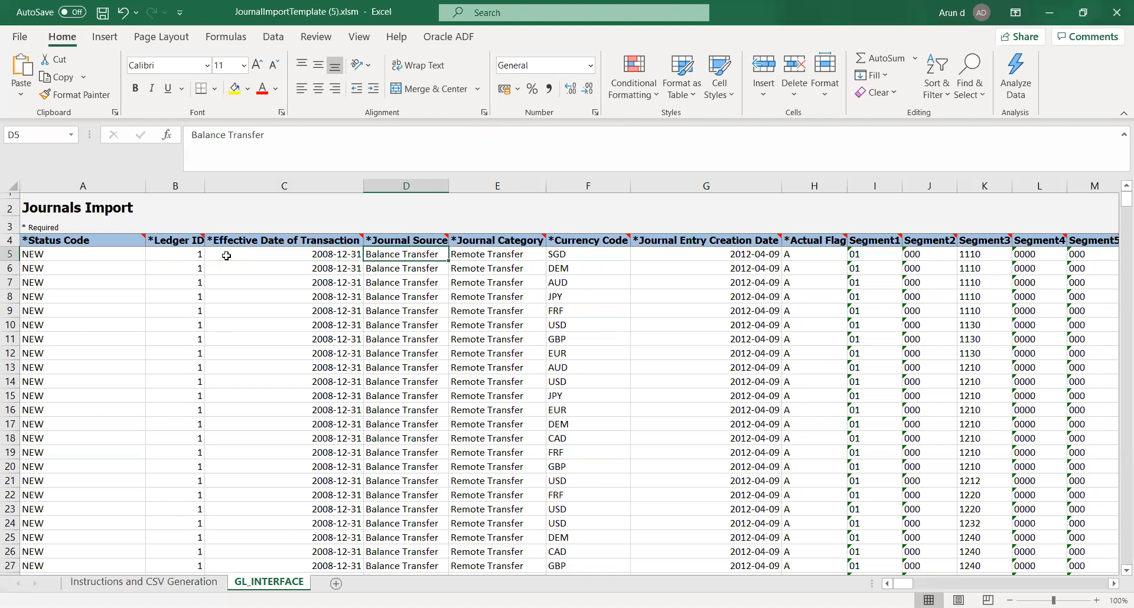
pyautogui.press('Right')
pyautogui.press('Right')
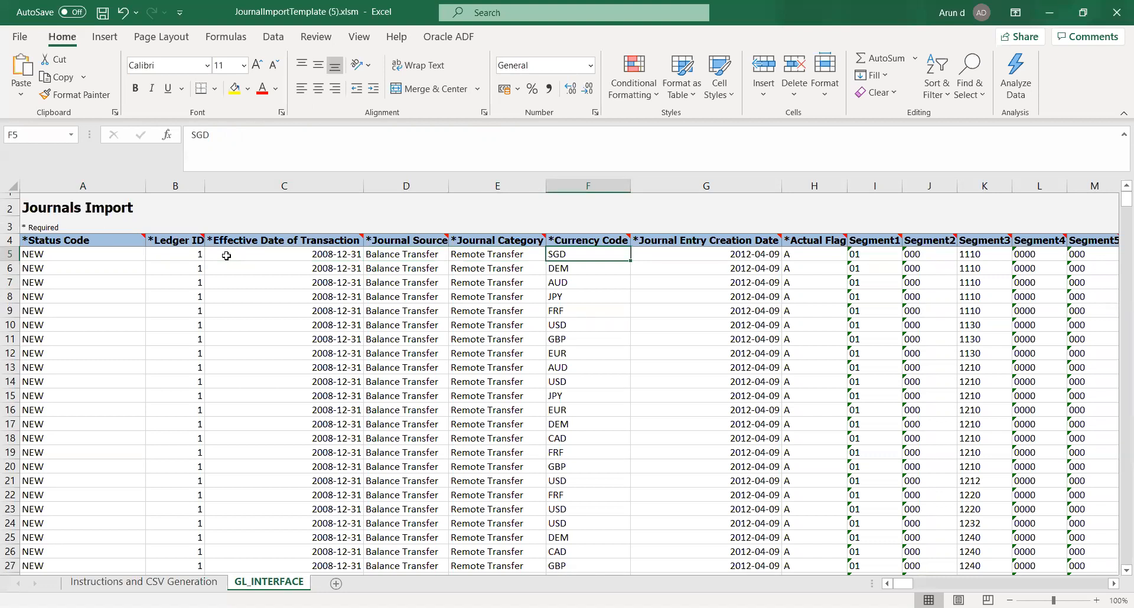
pyautogui.press('Right')
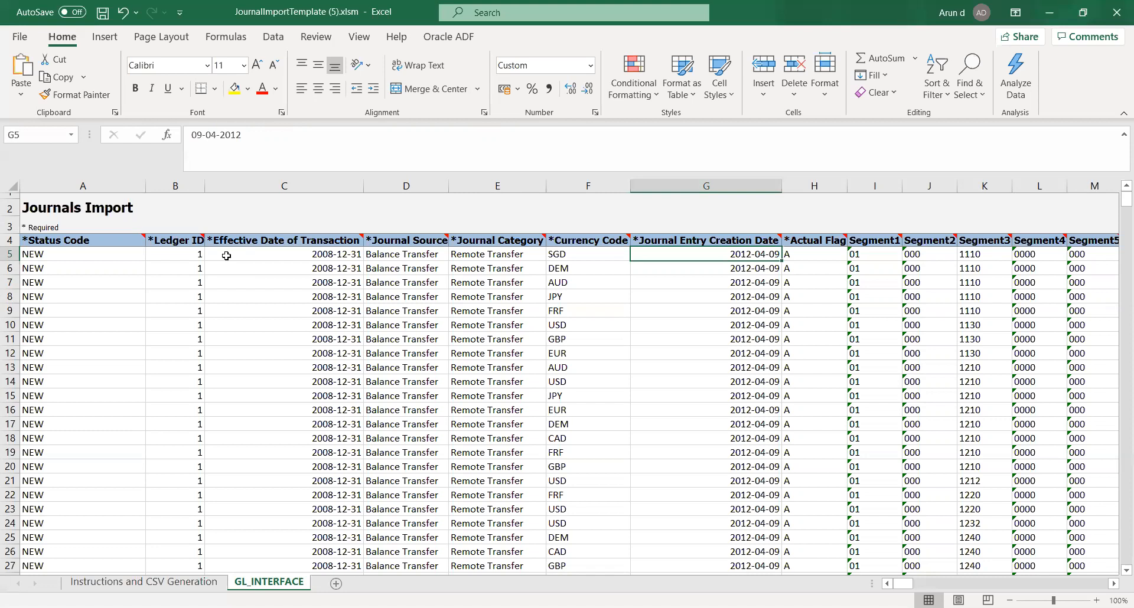
pyautogui.press('Left')
pyautogui.press('Right')
pyautogui.press('Left')
pyautogui.press('Left')
pyautogui.press('Left')
pyautogui.press('Left')
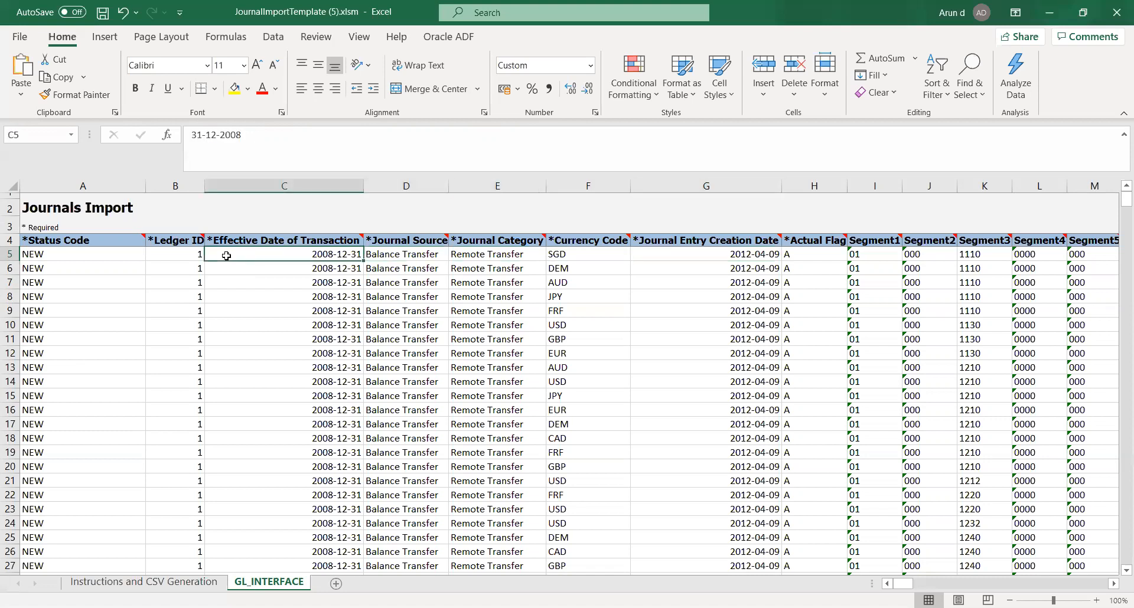
pyautogui.press('Right')
pyautogui.press('Right')
pyautogui.press('Right')
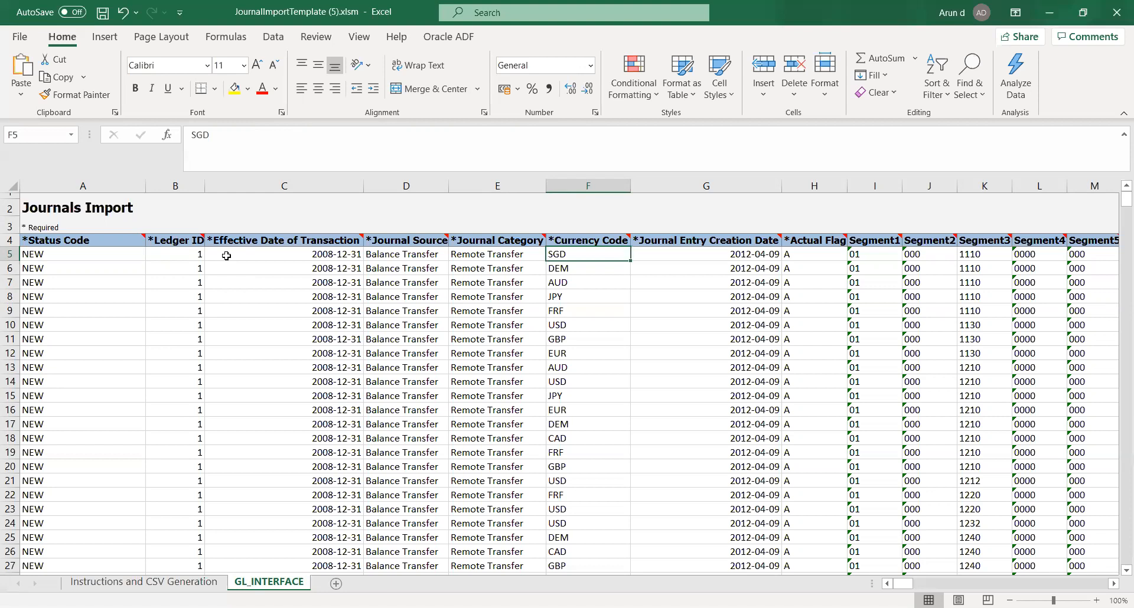
pyautogui.press('Right')
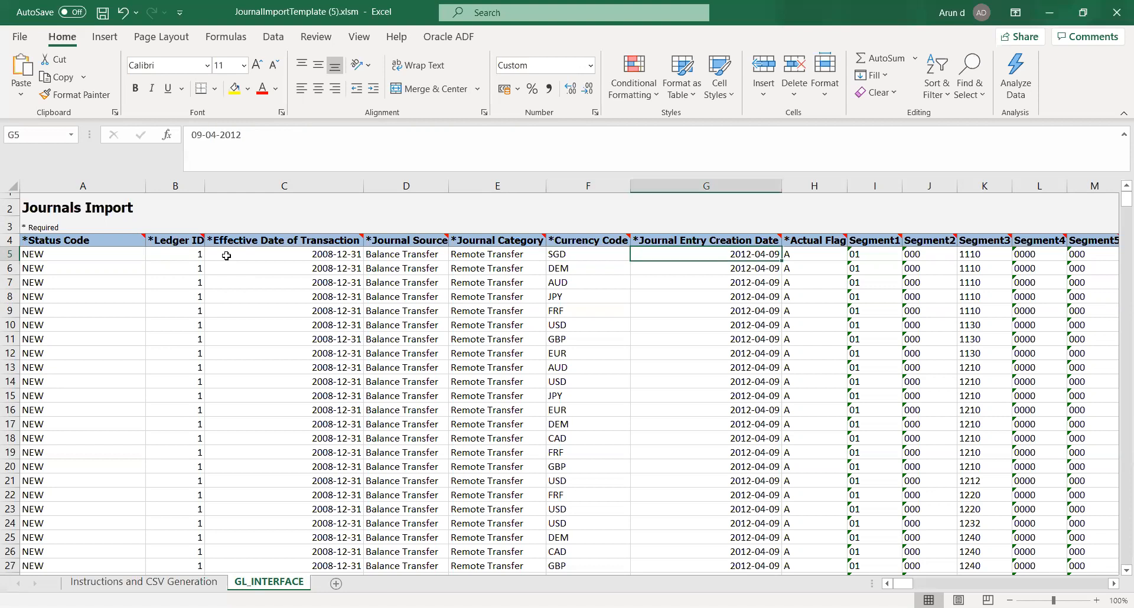
pyautogui.press('Left')
pyautogui.press('Left')
pyautogui.press('Left')
pyautogui.press('Left')
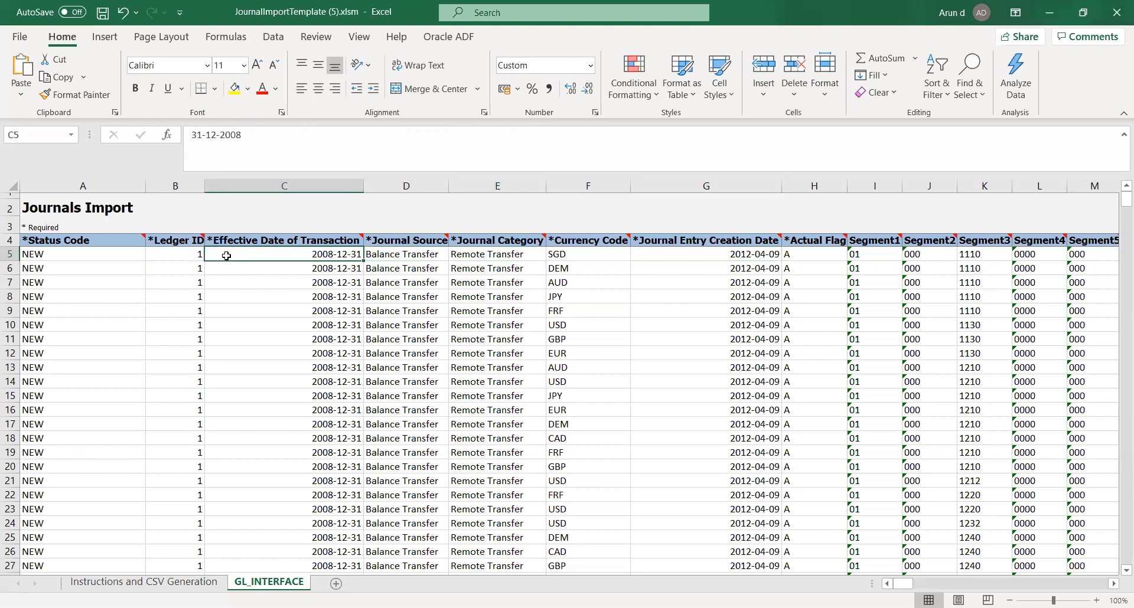
pyautogui.press('Right')
pyautogui.press('Right')
pyautogui.press('Right')
pyautogui.press('Right')
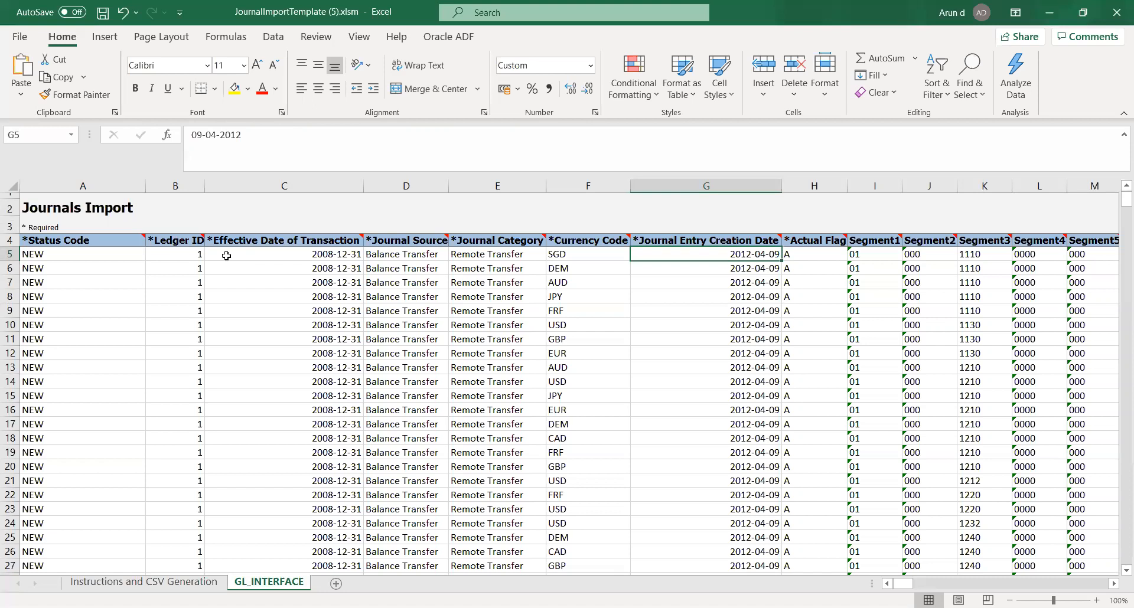
pyautogui.press('Left')
pyautogui.press('Left')
pyautogui.press('Left')
pyautogui.press('Left')
pyautogui.press('Right')
pyautogui.press('Right')
pyautogui.press('Right')
pyautogui.press('Right')
pyautogui.press('Right')
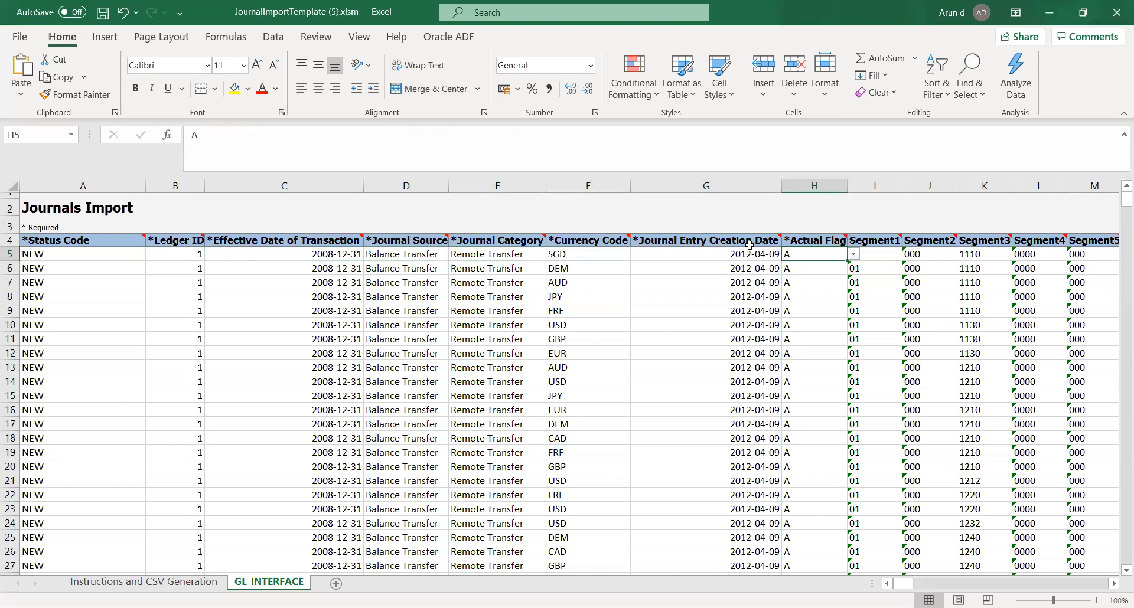
pyautogui.click(712, 254)
pyautogui.click(704, 269)
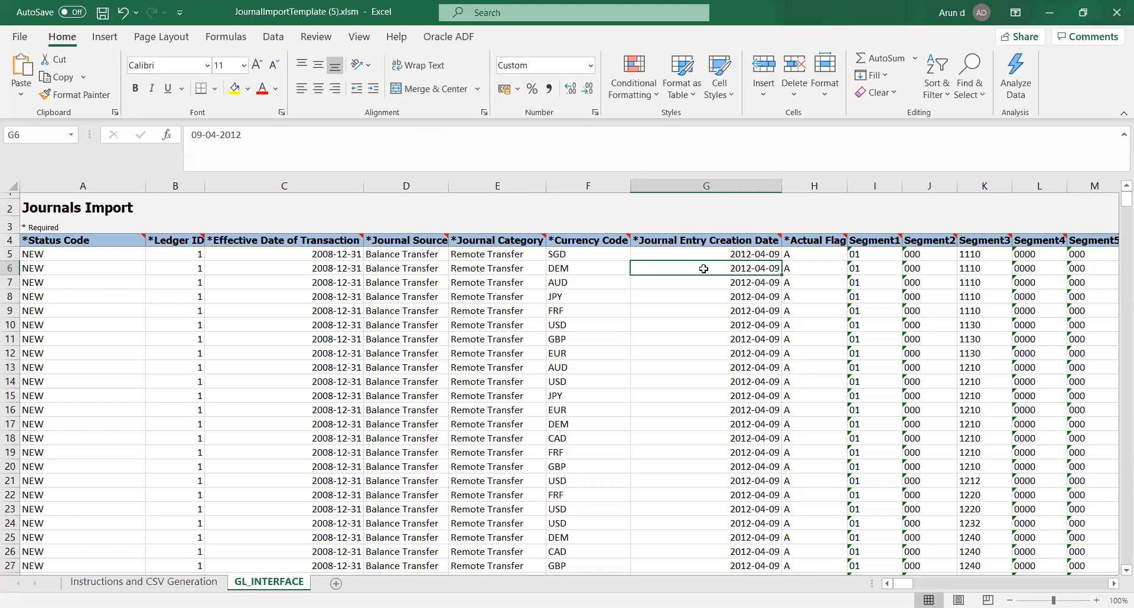
pyautogui.press('Left')
pyautogui.press('Left')
pyautogui.press('Left')
pyautogui.press('Left')
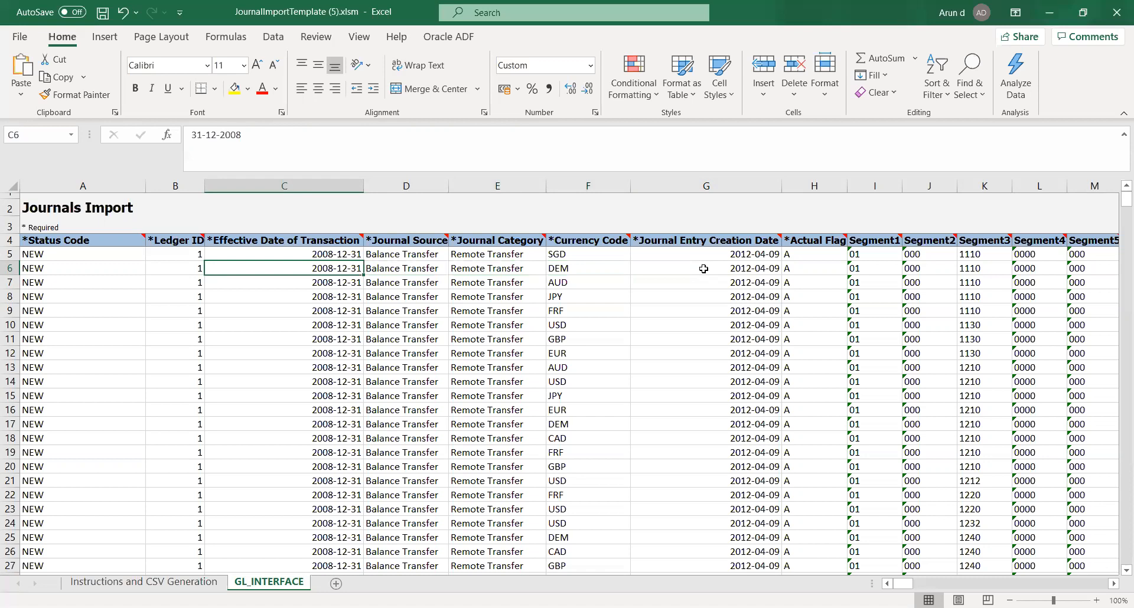
pyautogui.press('Right')
pyautogui.press('Right')
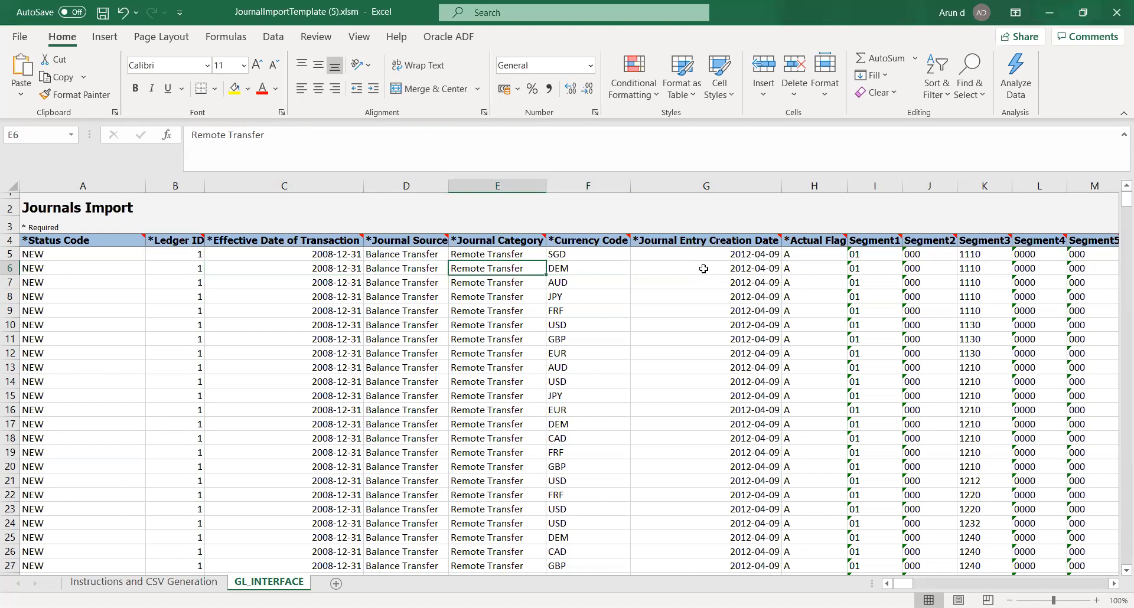
pyautogui.press('Right')
pyautogui.press('Right')
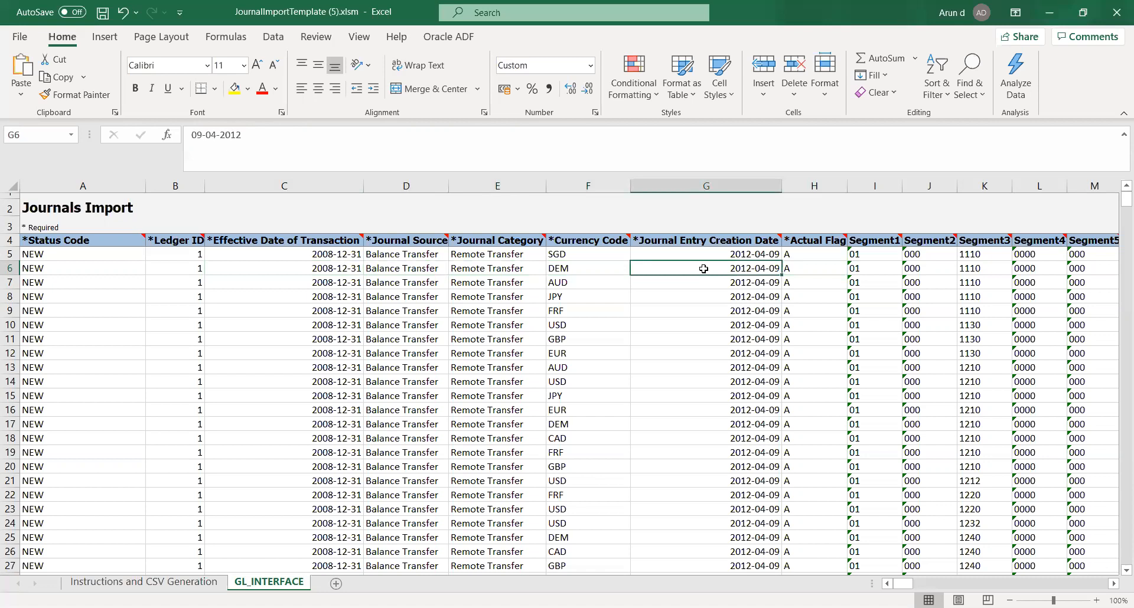
pyautogui.press('Right')
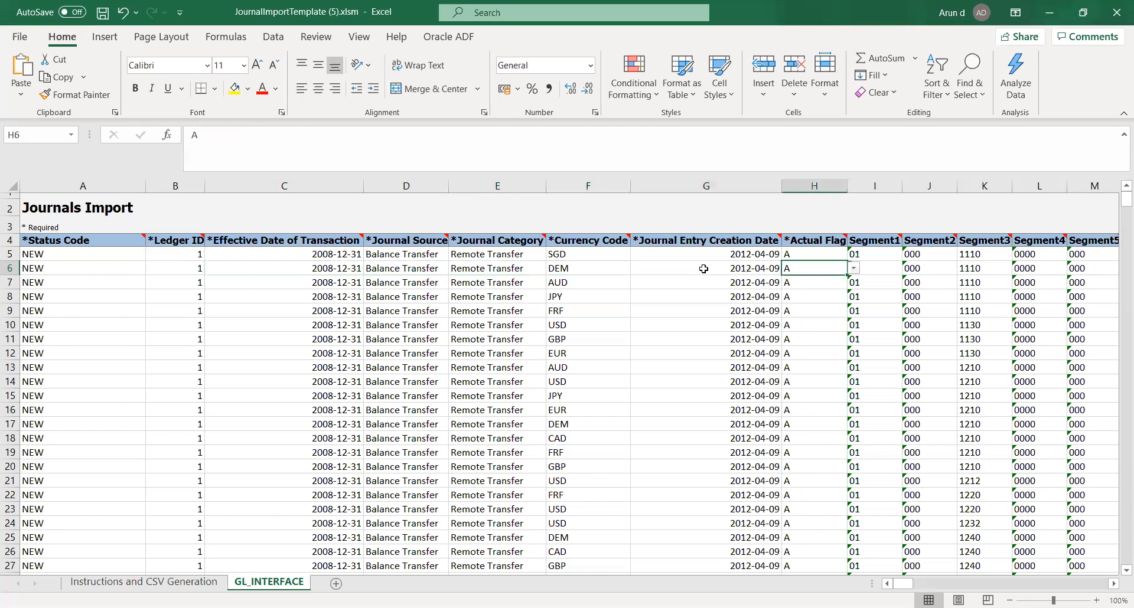
pyautogui.click(854, 271)
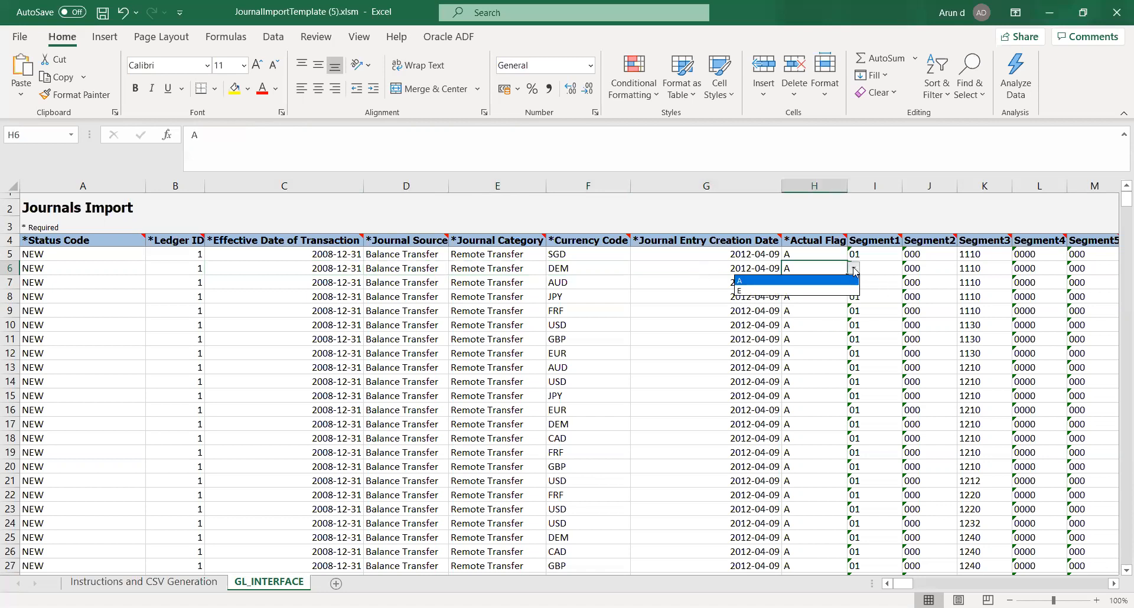
pyautogui.press('Escape')
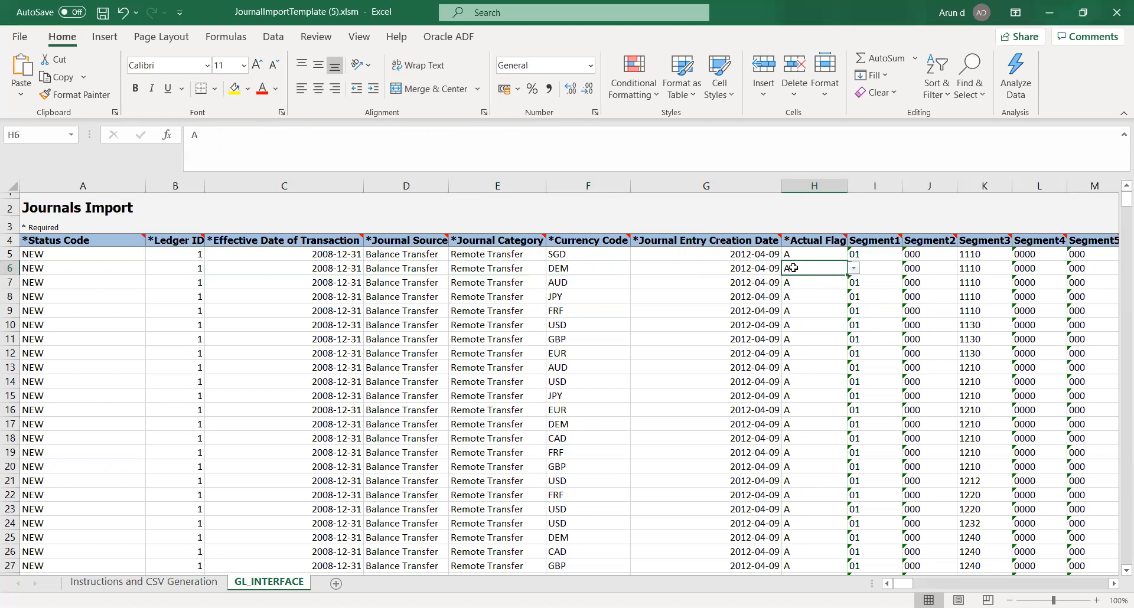
pyautogui.press('Right')
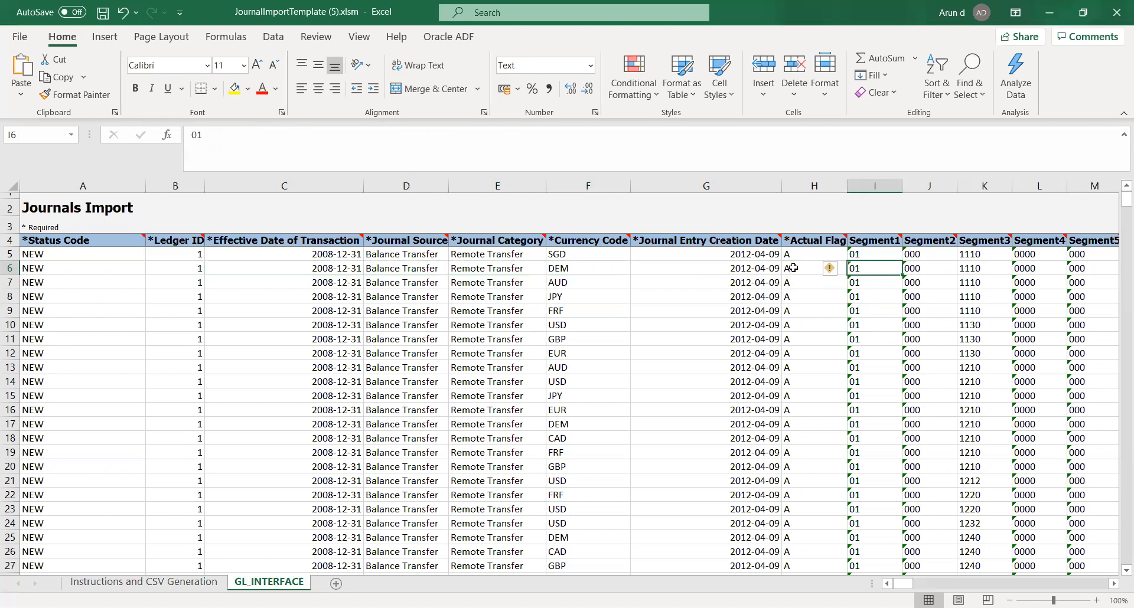
pyautogui.press('Right')
pyautogui.press('Right')
pyautogui.press('Right')
pyautogui.press('Right')
pyautogui.press('Right')
pyautogui.press('Left')
pyautogui.press('Left')
pyautogui.press('Left')
pyautogui.press('Left')
pyautogui.press('Left')
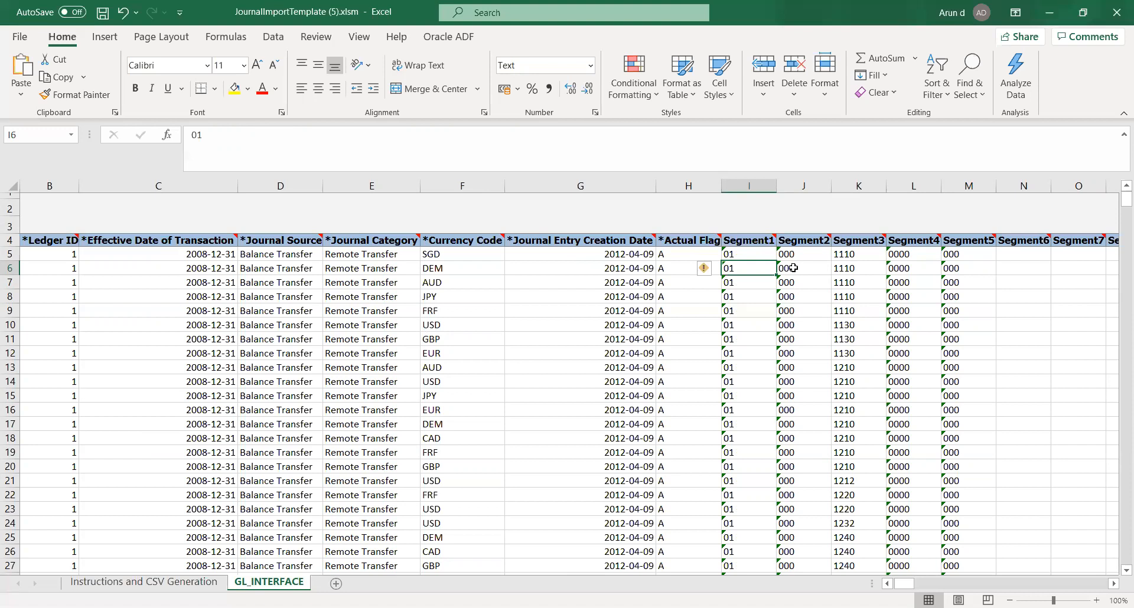
# Check row 6's Segment1 01, Segment2 000 and Segment3 1110 values in the formula bar.
pyautogui.click(793, 268)
pyautogui.press('Left')
pyautogui.press('Right')
pyautogui.press('Right')
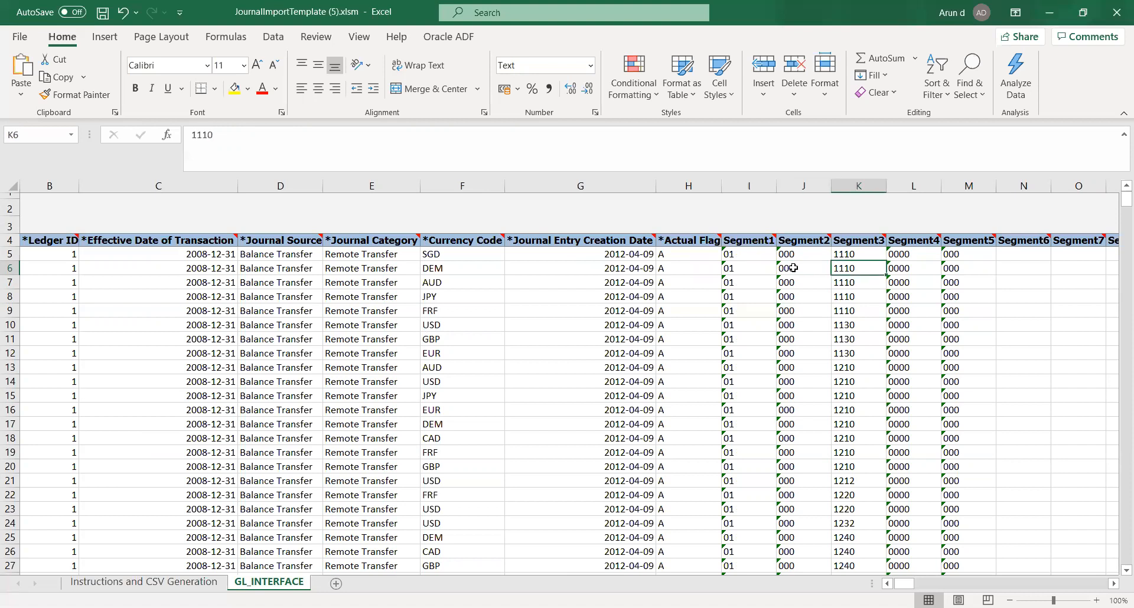
pyautogui.press('Right')
pyautogui.press('Right')
pyautogui.press('Right')
pyautogui.press('Right')
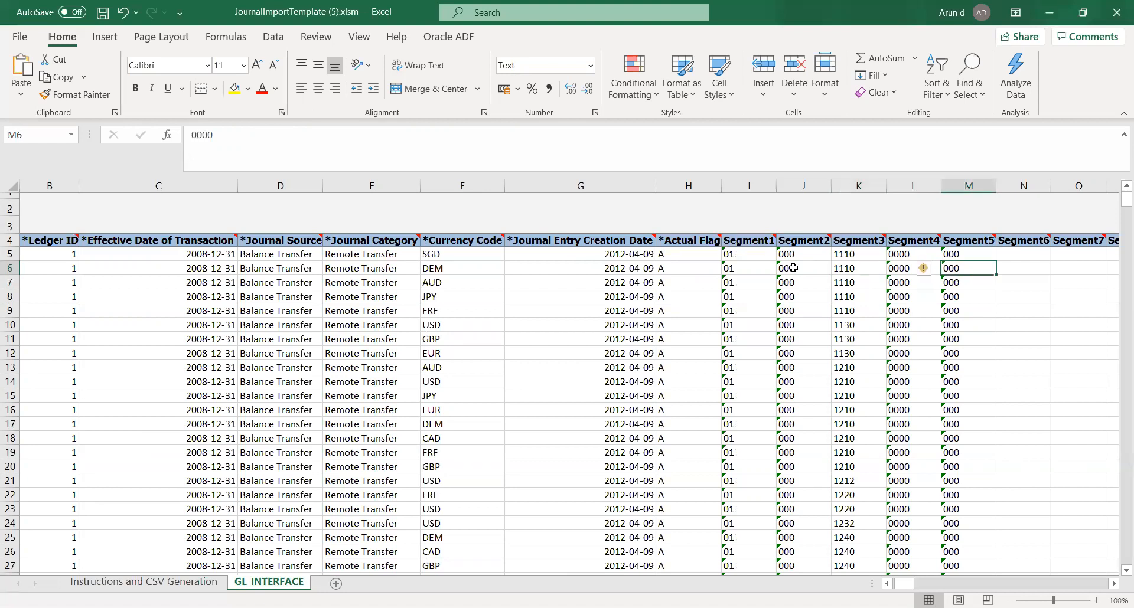
pyautogui.press('Left')
pyautogui.press('Left')
pyautogui.press('Left')
pyautogui.press('Left')
pyautogui.press('Left')
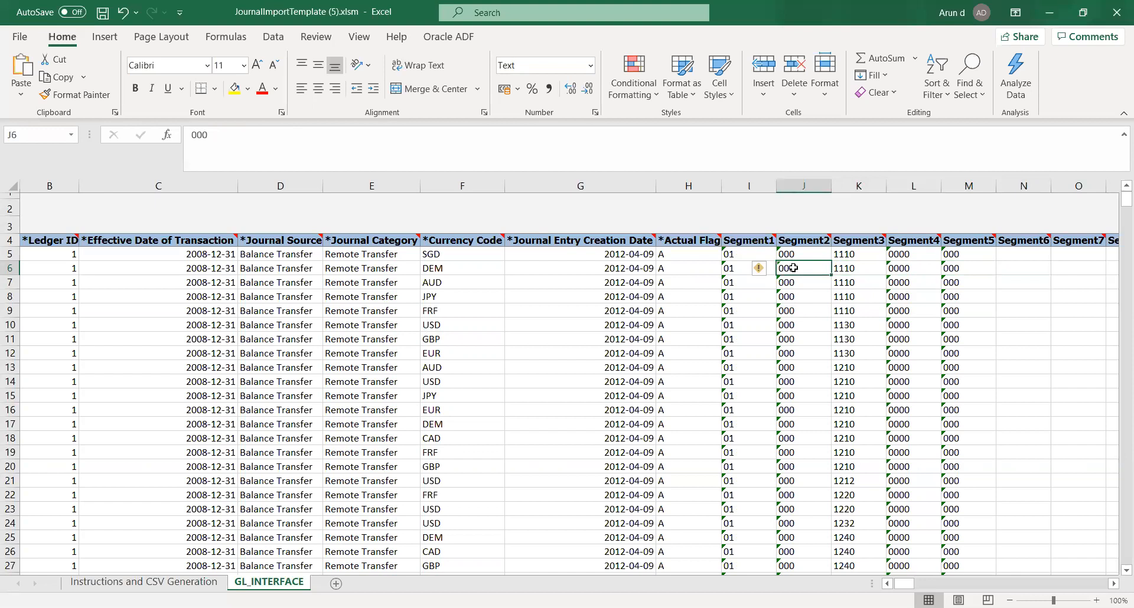
pyautogui.press('Left')
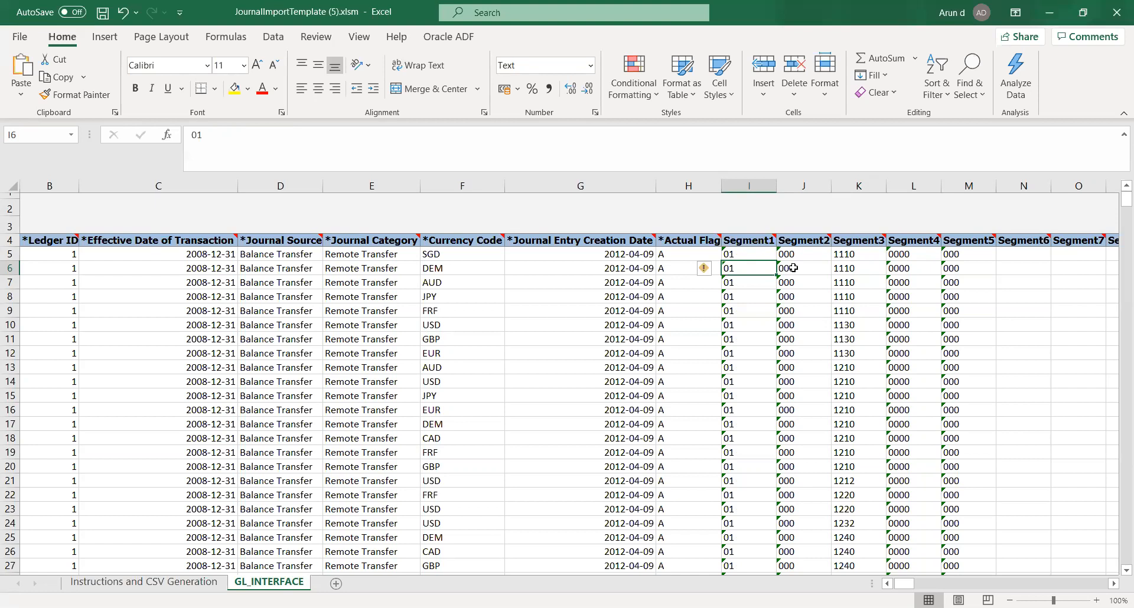
# Recheck Segment2 through Segment5 and confirm Segment7, Segment8 and Segment13 are empty.
pyautogui.click(793, 268)
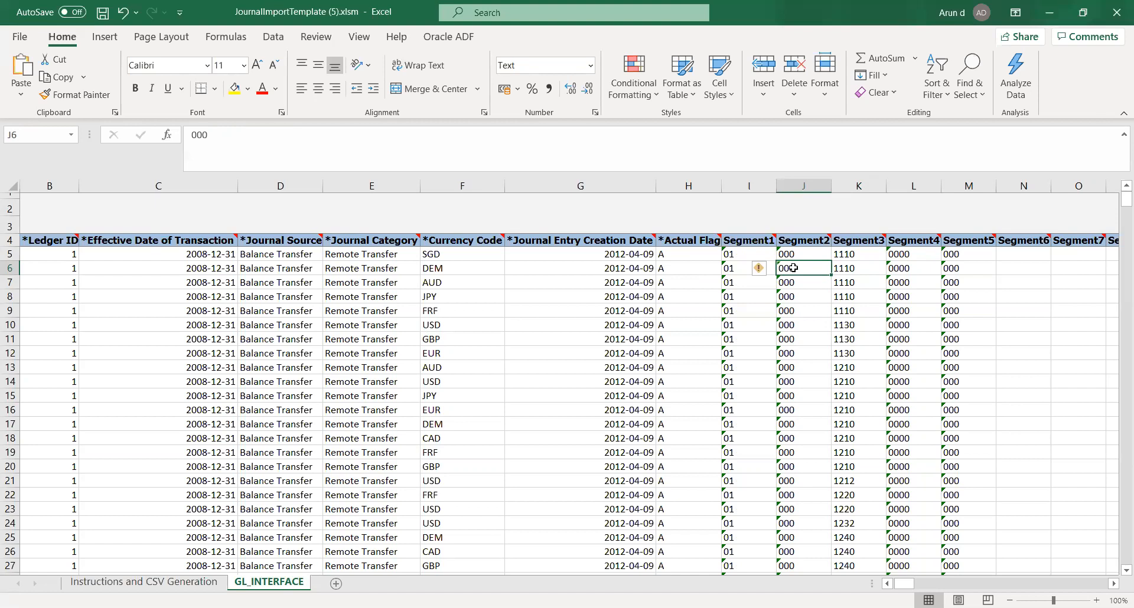
pyautogui.press('Right')
pyautogui.press('Right')
pyautogui.press('Right')
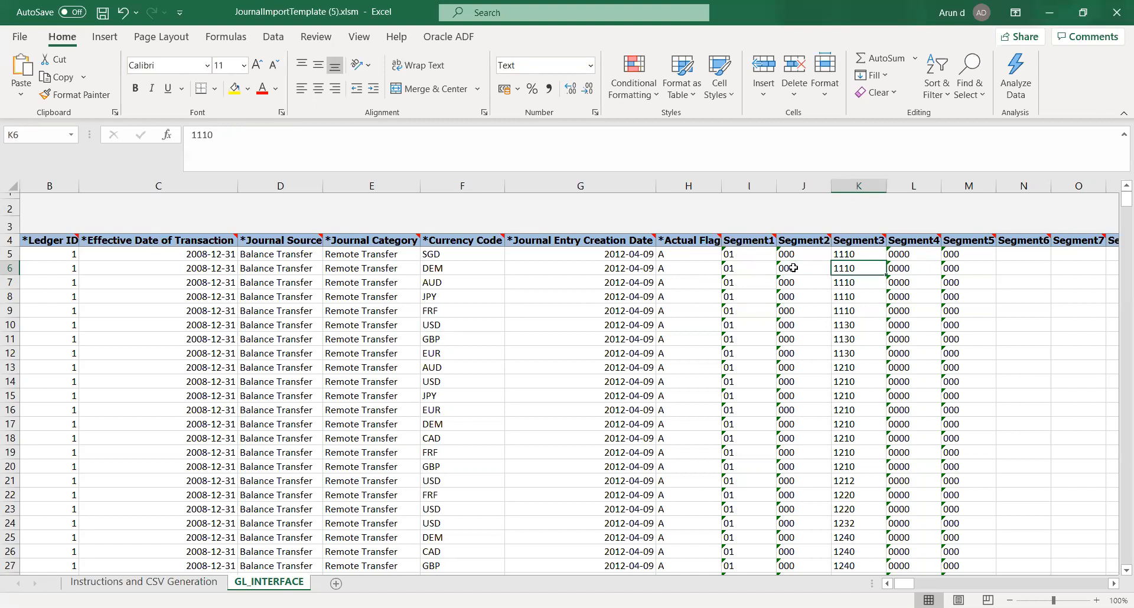
pyautogui.press('Right')
pyautogui.press('Right')
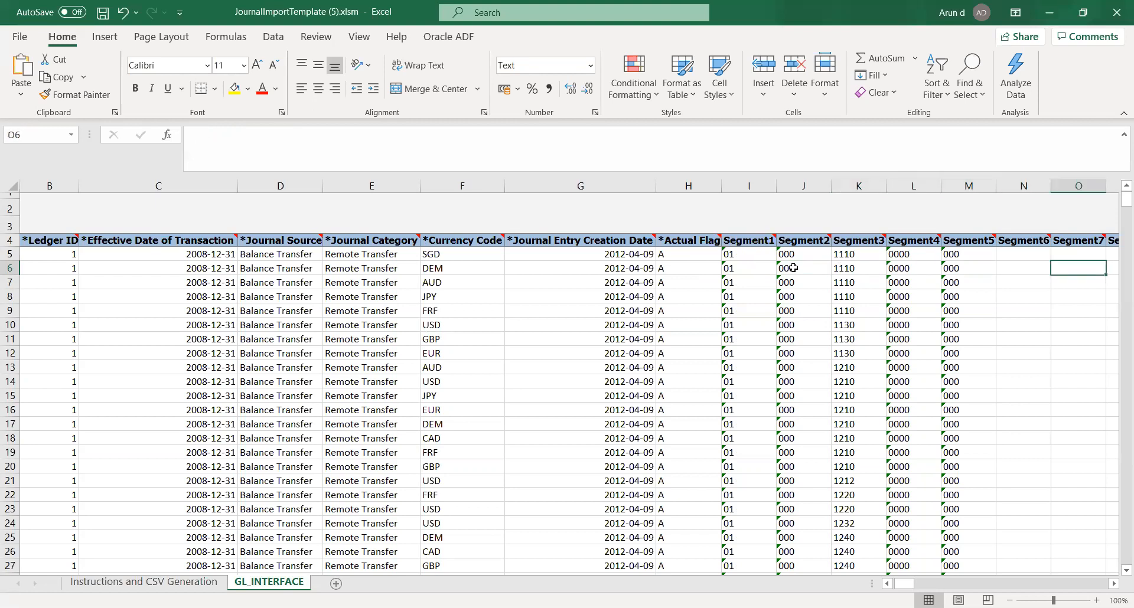
pyautogui.press('Left')
pyautogui.press('Left')
pyautogui.press('Left')
pyautogui.press('Left')
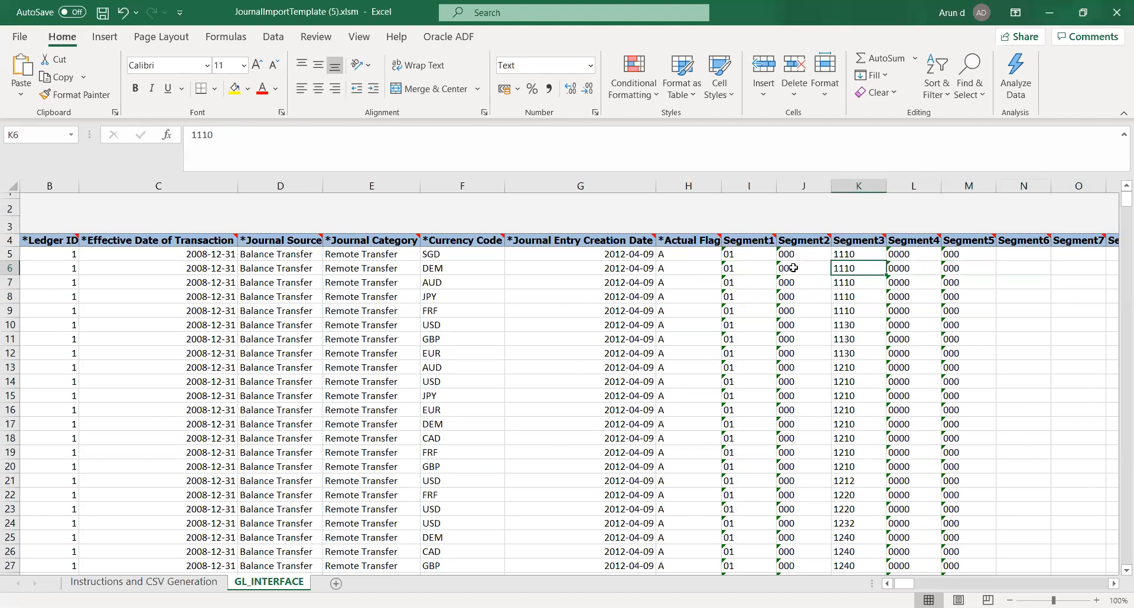
pyautogui.press('Left')
pyautogui.press('Right')
pyautogui.press('Right')
pyautogui.press('Right')
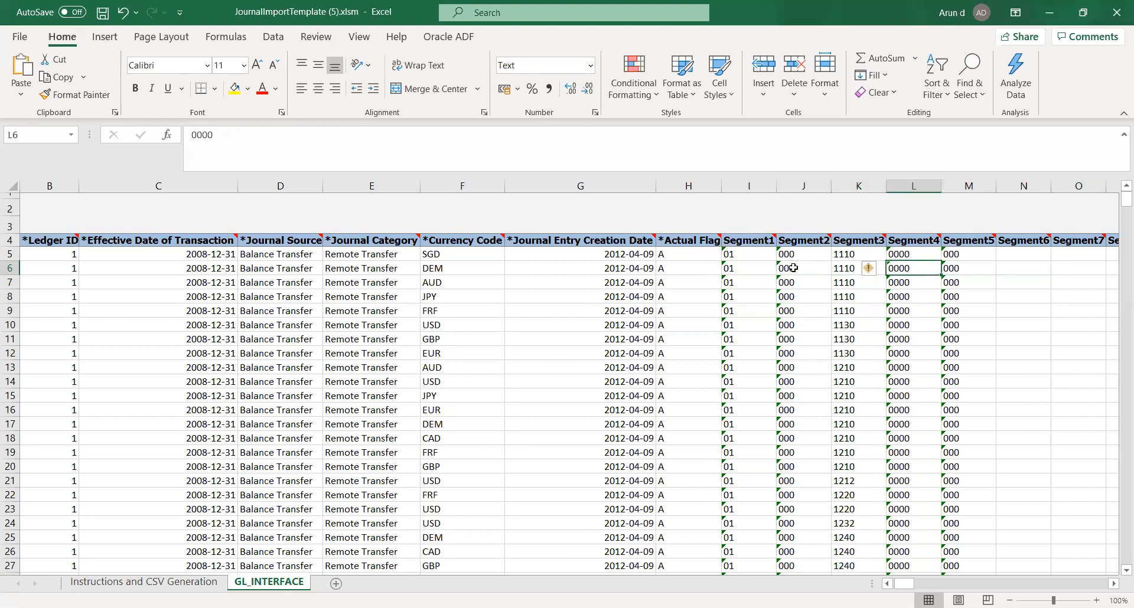
pyautogui.press('Right')
pyautogui.press('Right')
pyautogui.press('Right')
pyautogui.press('Right')
pyautogui.press('Right')
pyautogui.press('Right')
pyautogui.press('Right')
pyautogui.press('Right')
pyautogui.press('Right')
pyautogui.press('Right')
pyautogui.press('Right')
pyautogui.press('Right')
pyautogui.press('Left')
pyautogui.press('Left')
pyautogui.press('Left')
pyautogui.press('Left')
pyautogui.press('Left')
pyautogui.press('Left')
pyautogui.press('Left')
pyautogui.press('Left')
pyautogui.press('Left')
pyautogui.press('Left')
pyautogui.press('Left')
pyautogui.press('Left')
pyautogui.press('Left')
pyautogui.press('Left')
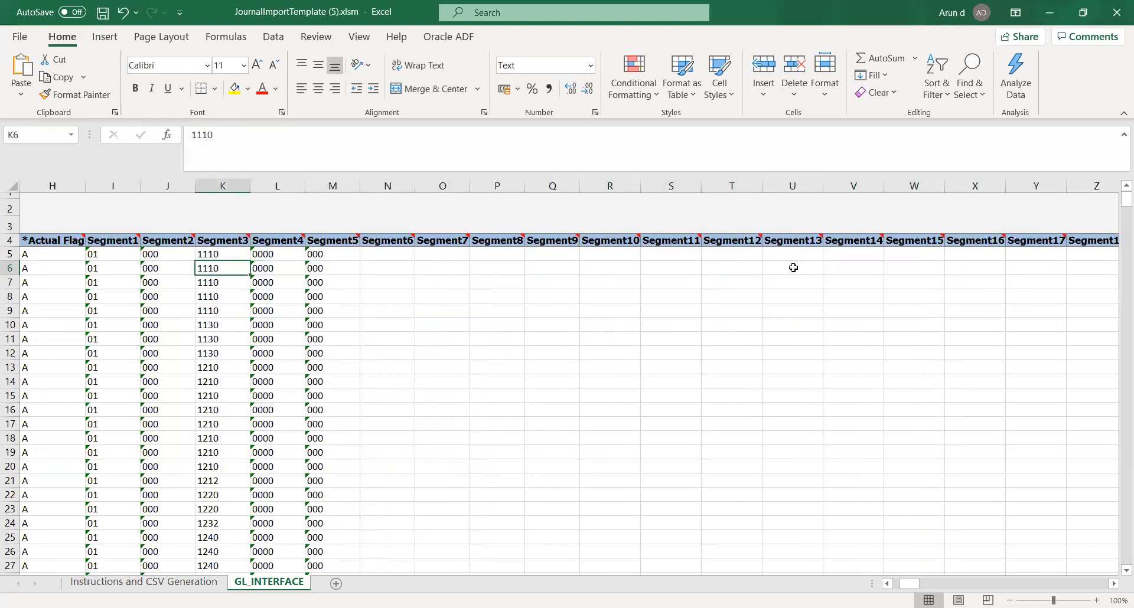
pyautogui.press('Left')
pyautogui.press('Left')
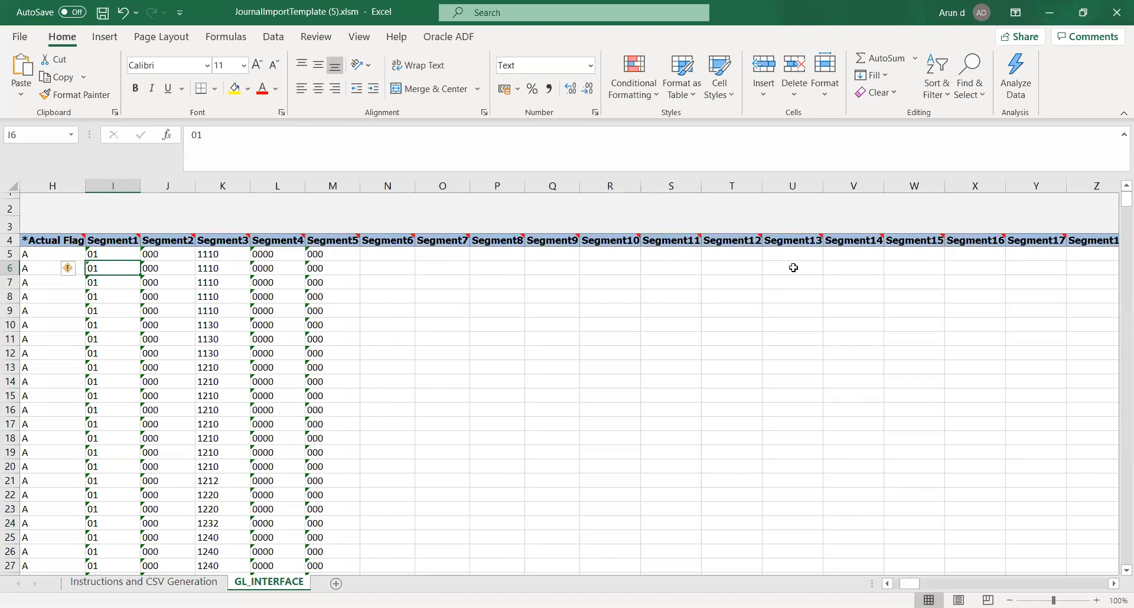
pyautogui.press('Right')
pyautogui.press('Right')
pyautogui.press('Right')
pyautogui.press('Right')
pyautogui.press('Right')
pyautogui.press('Right')
pyautogui.press('Right')
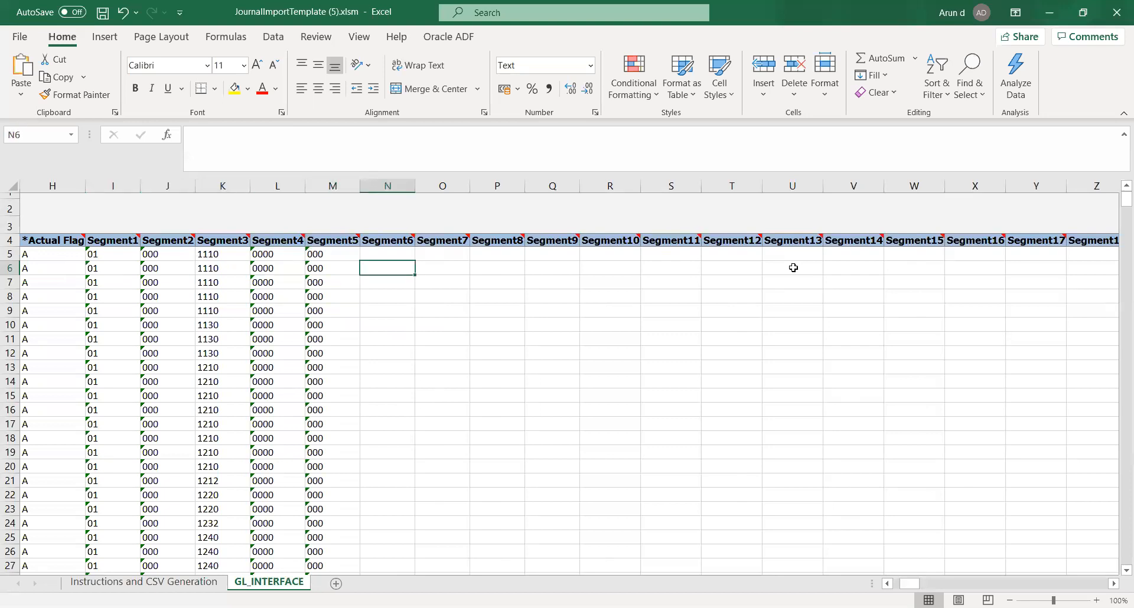
# Move past the empty segment columns and Segment30 to row 6's Entered Debit Amount.
pyautogui.press('Right')
pyautogui.press('Right')
pyautogui.press('Right')
pyautogui.press('Right')
pyautogui.press('Right')
pyautogui.press('Right')
pyautogui.press('Right')
pyautogui.press('Right')
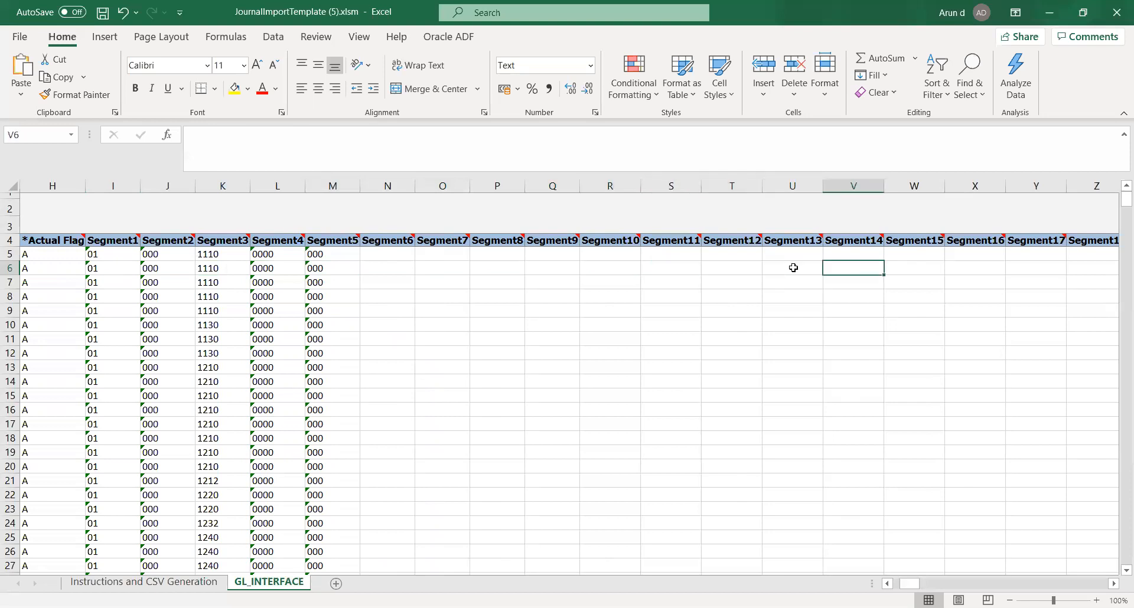
pyautogui.press('Right')
pyautogui.press('Right')
pyautogui.press('Right')
pyautogui.press('Right')
pyautogui.press('Right')
pyautogui.press('Right')
pyautogui.press('Right')
pyautogui.press('Right')
pyautogui.press('Right')
pyautogui.press('Right')
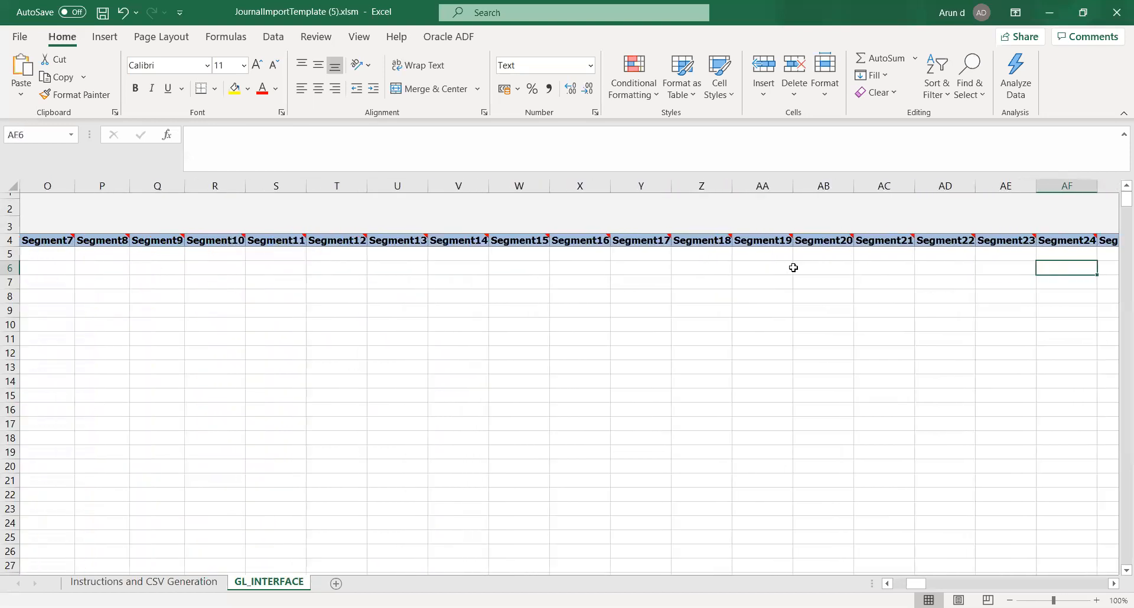
pyautogui.press('Right')
pyautogui.press('Right')
pyautogui.press('Right')
pyautogui.press('Right')
pyautogui.press('Right')
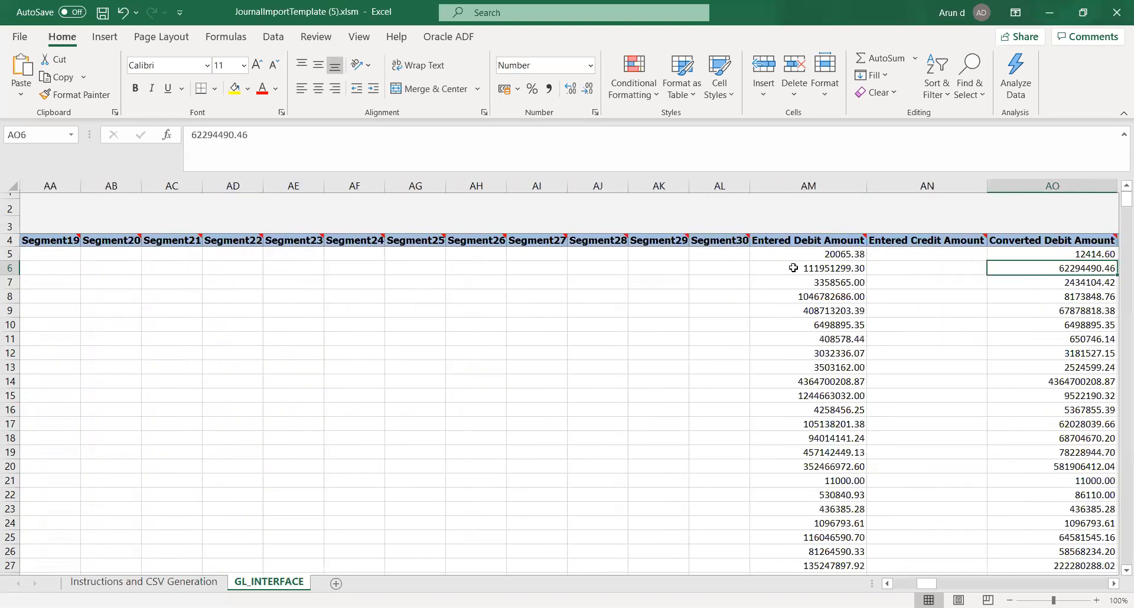
pyautogui.press('Left')
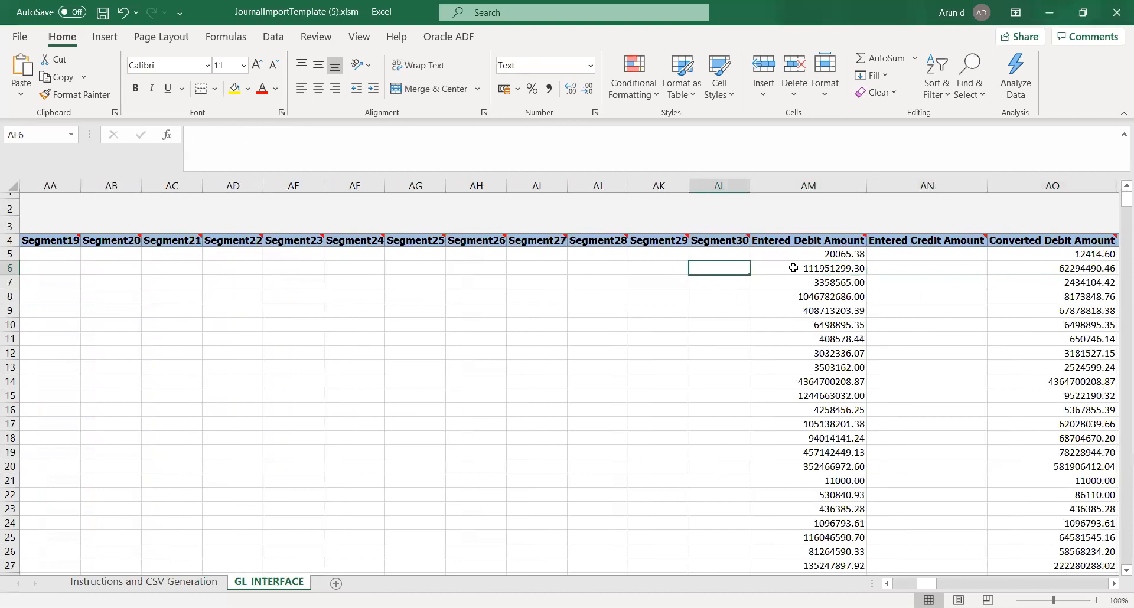
pyautogui.press('Right')
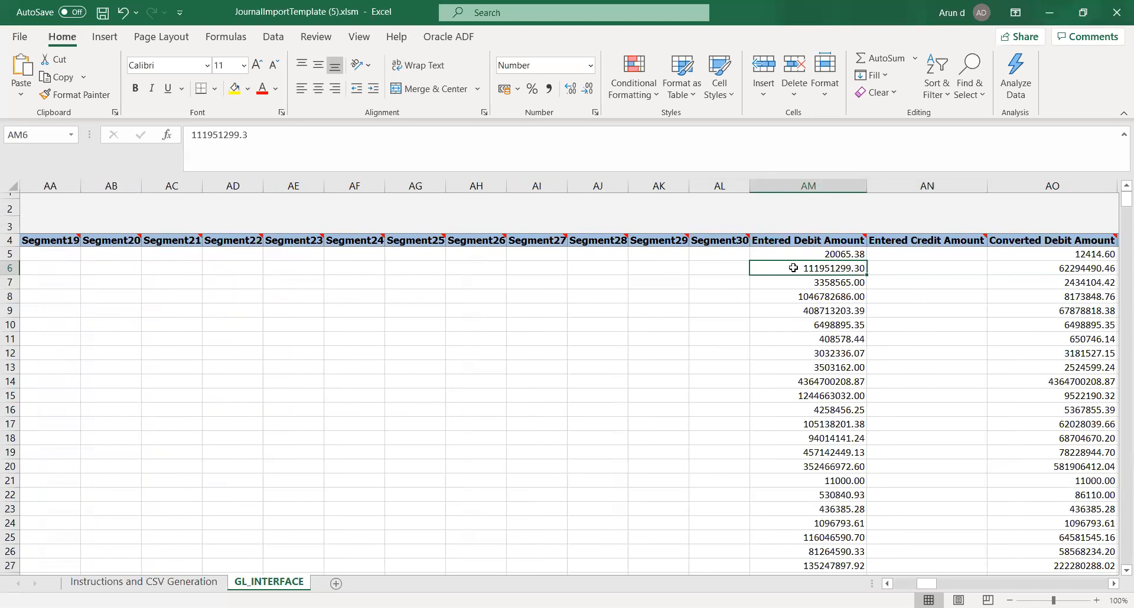
# Check Converted Debit Amount 62294490.46, confirm Converted Credit is empty, and reach REFERENCE1 Batch Name.
pyautogui.press('Right')
pyautogui.press('Right')
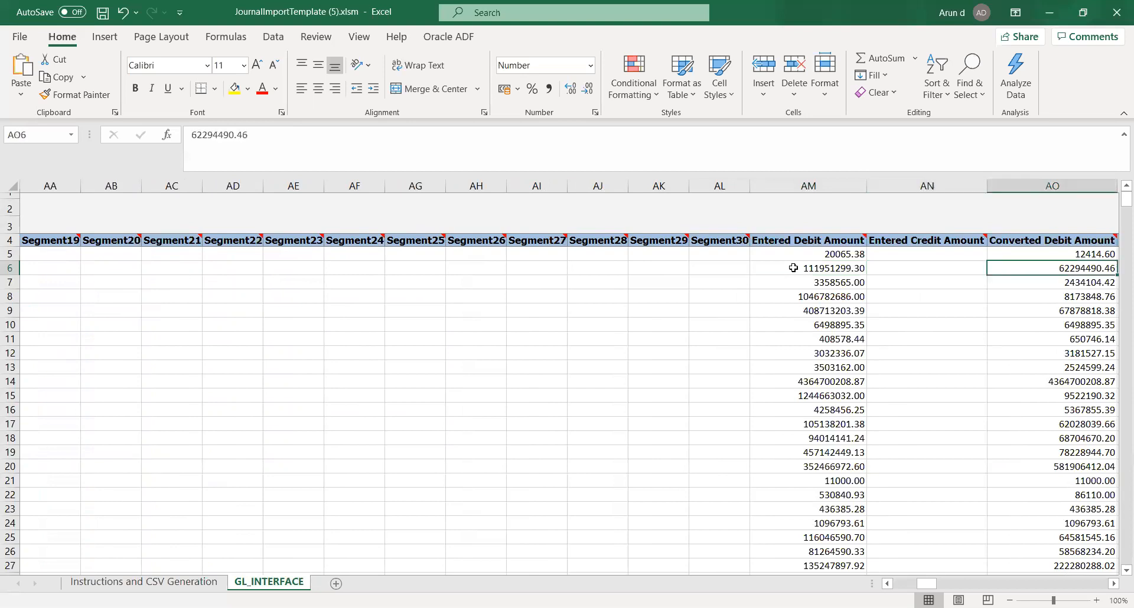
pyautogui.press('Right')
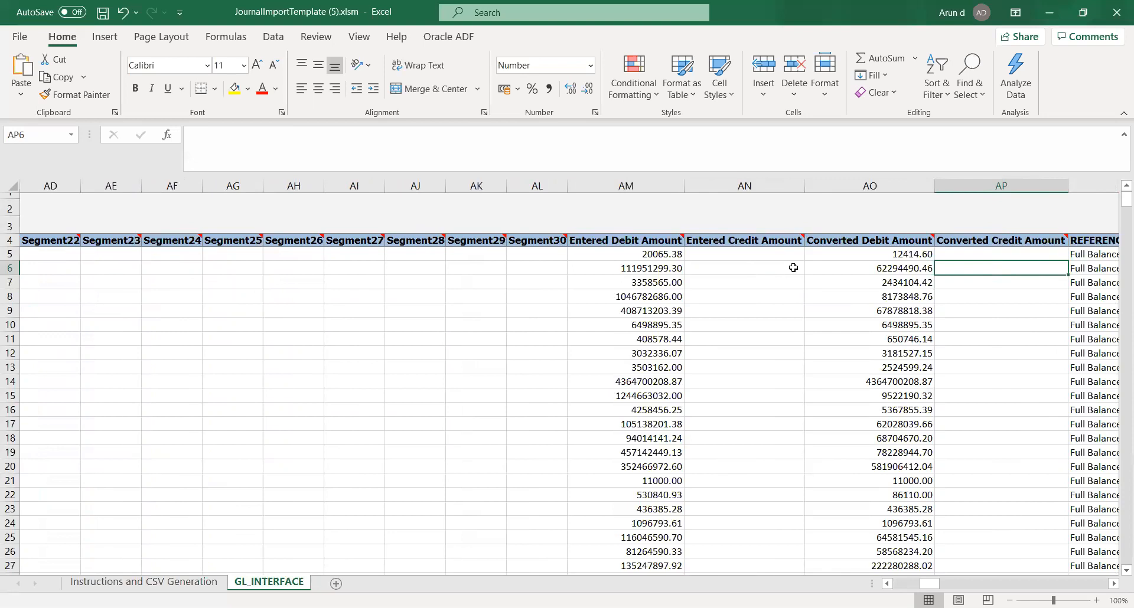
pyautogui.press('Left')
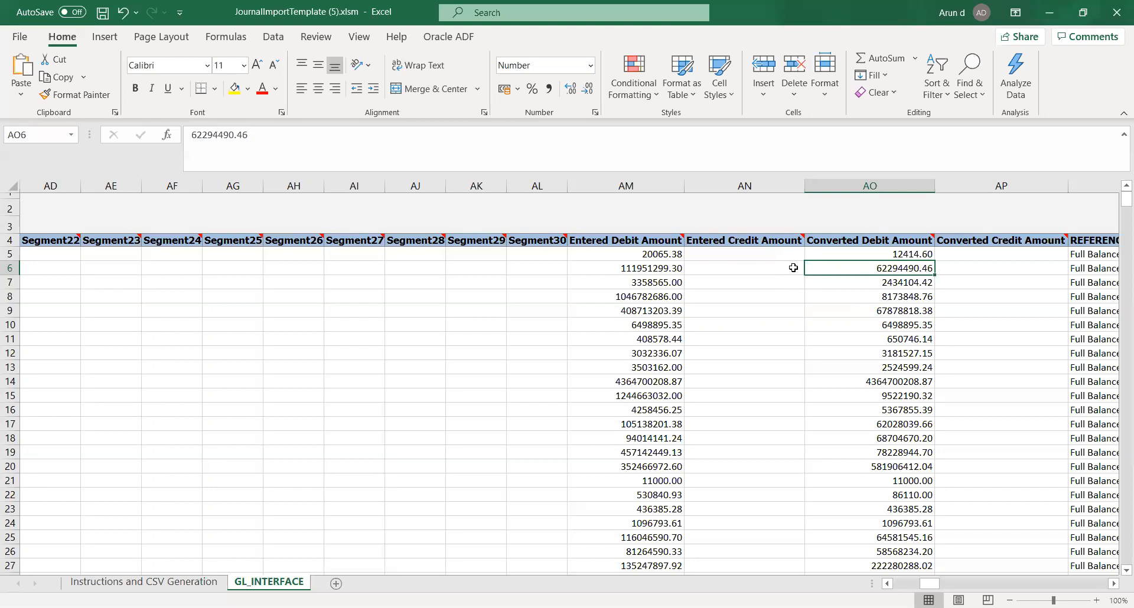
pyautogui.press('Right')
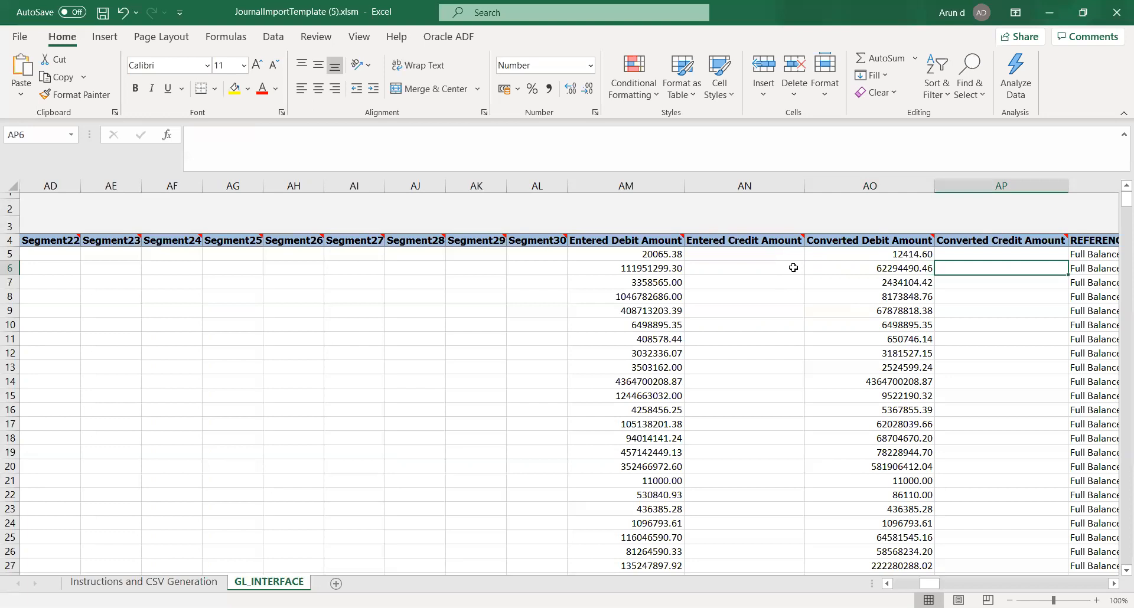
pyautogui.press('Right')
pyautogui.hscroll(3, 793, 268)
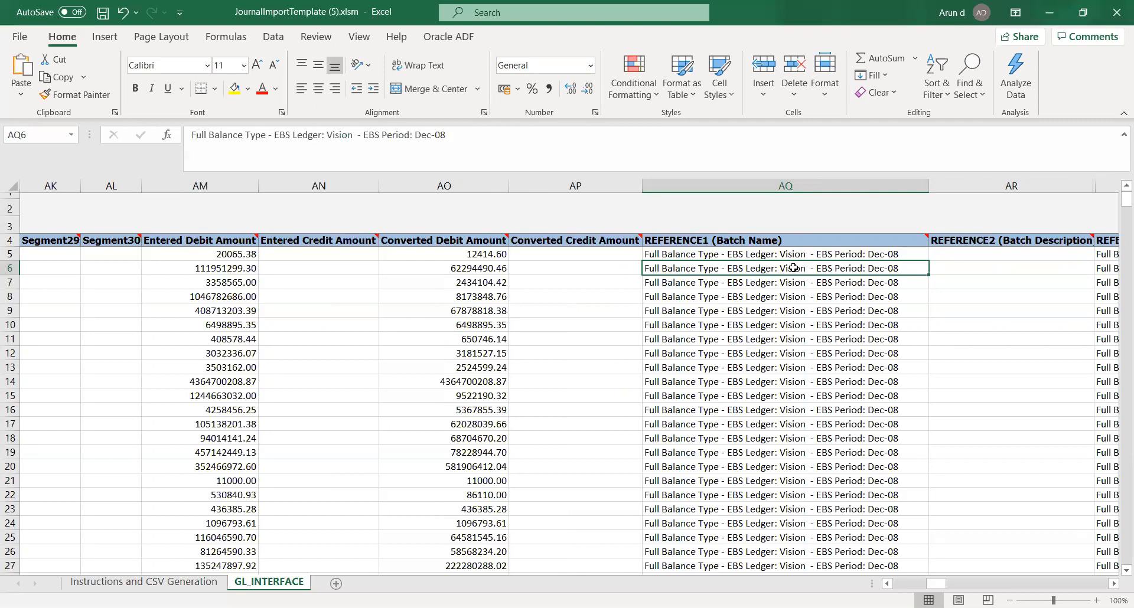
# Compare row 6's REFERENCE1 batch name with REFERENCE4 journal entry name, confirming REFERENCE5 and REFERENCE6 empty.
pyautogui.press('Right')
pyautogui.press('Right')
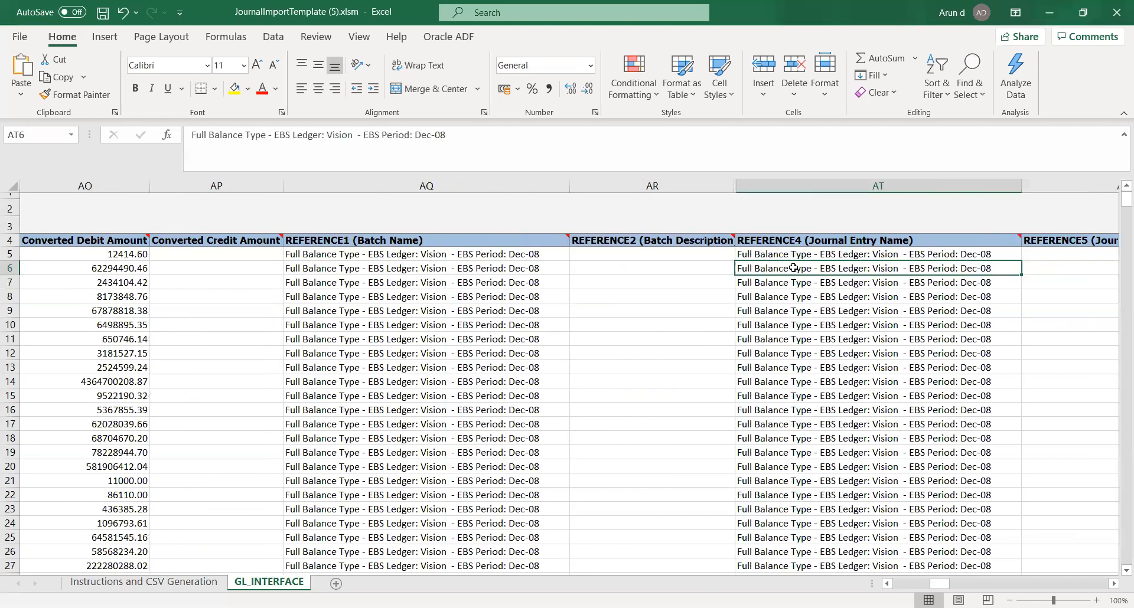
pyautogui.press('Left')
pyautogui.press('Left')
pyautogui.press('Left')
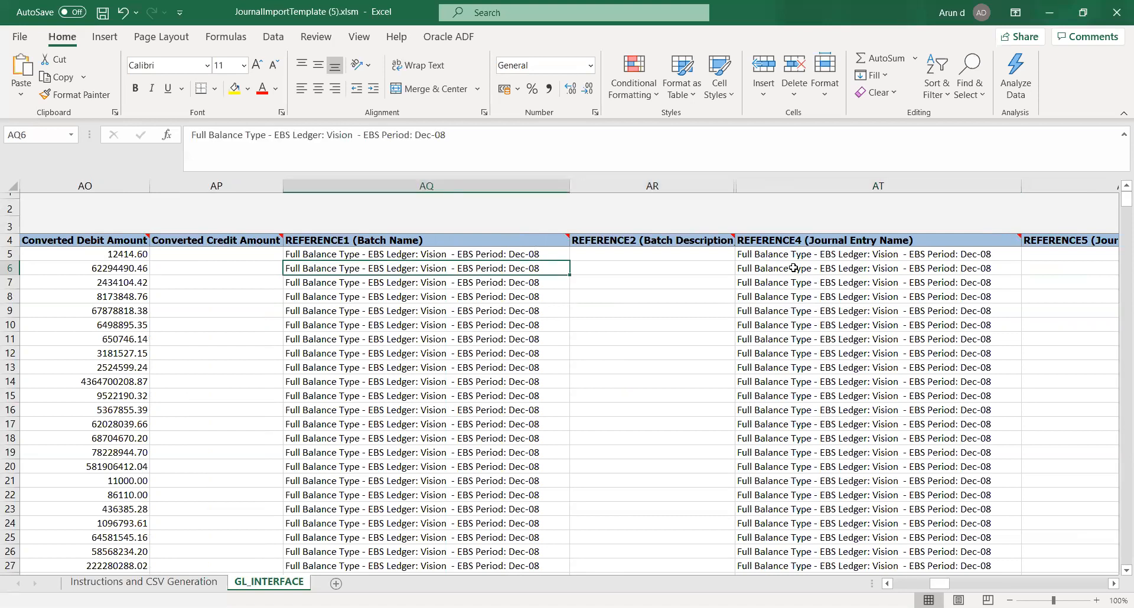
pyautogui.press('Right')
pyautogui.press('Right')
pyautogui.press('Right')
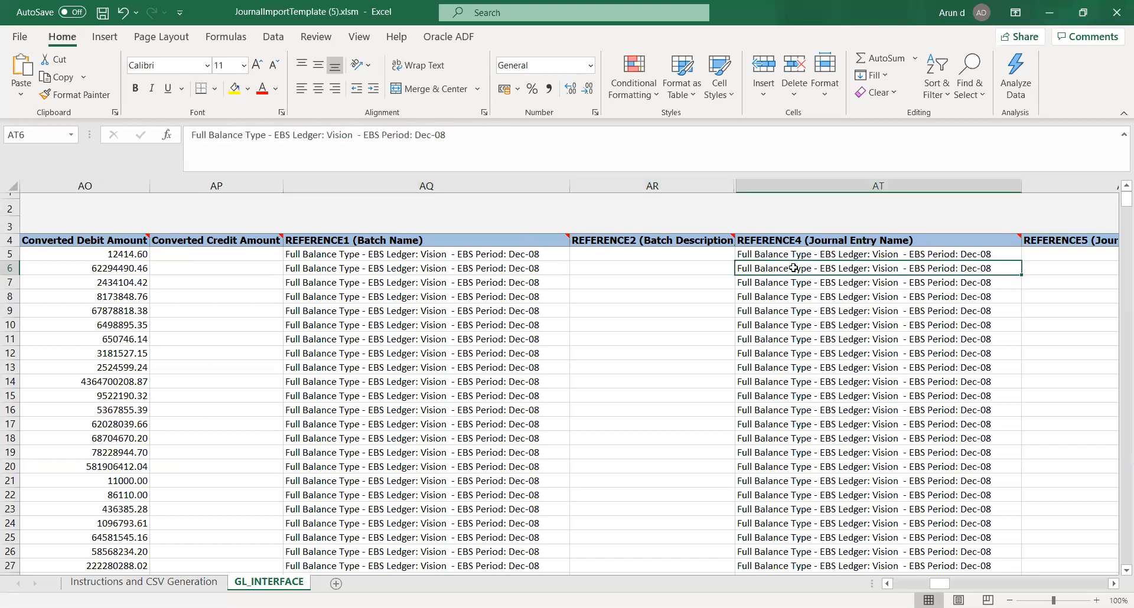
pyautogui.press('Right')
pyautogui.press('Left')
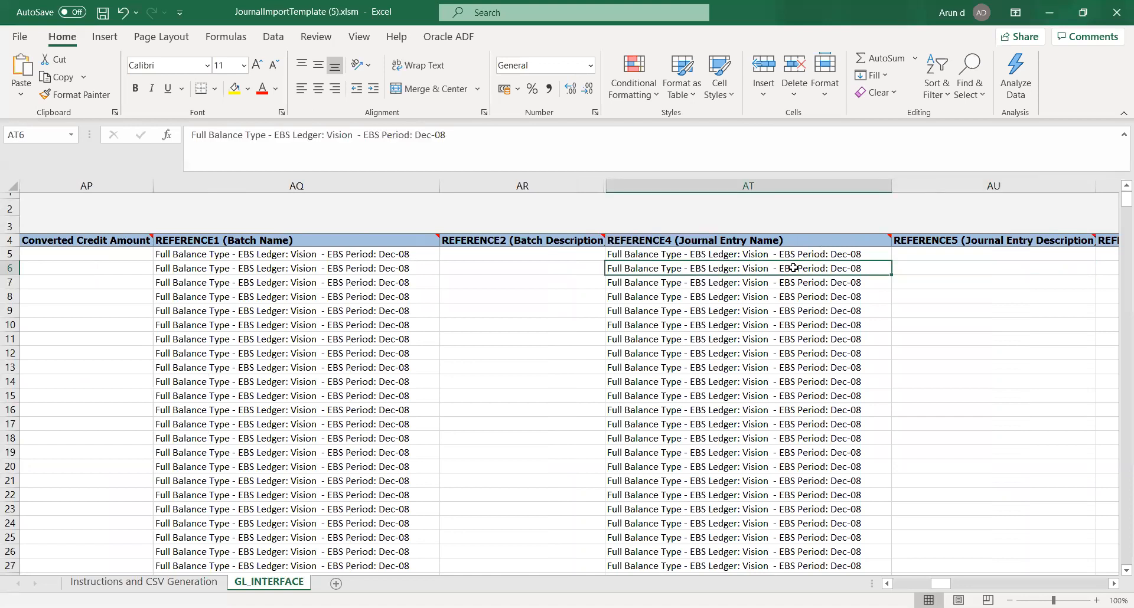
pyautogui.press('Right')
pyautogui.press('Left')
pyautogui.press('Right')
pyautogui.press('Right')
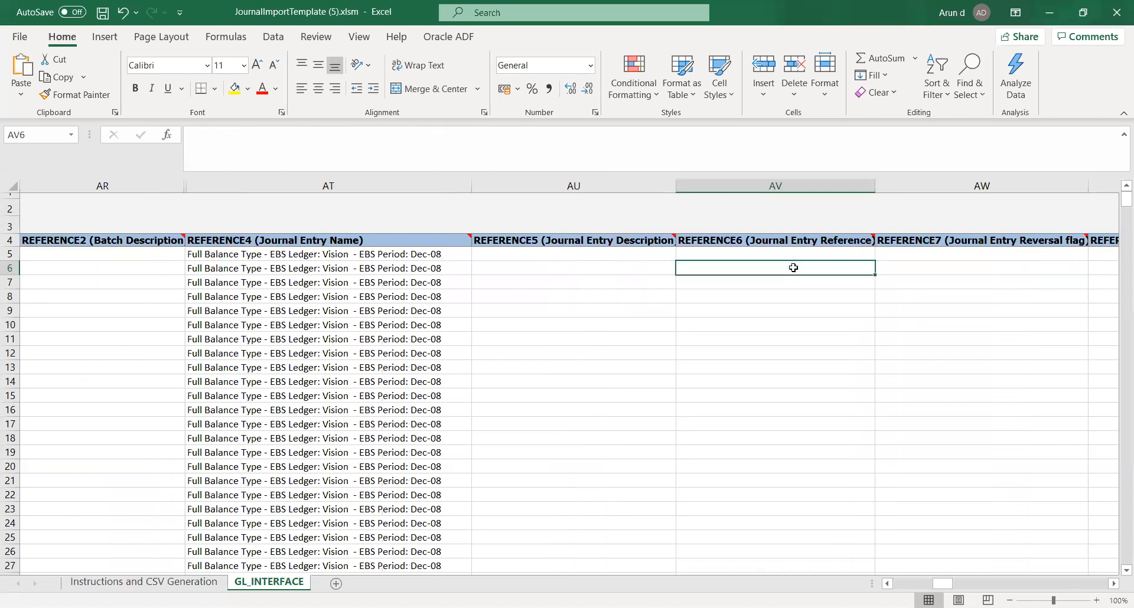
# Read the REFERENCE4, REFERENCE5 and REFERENCE6 (Journal Entry Reference) headers in row 4.
pyautogui.press('Left')
pyautogui.press('Up')
pyautogui.press('Up')
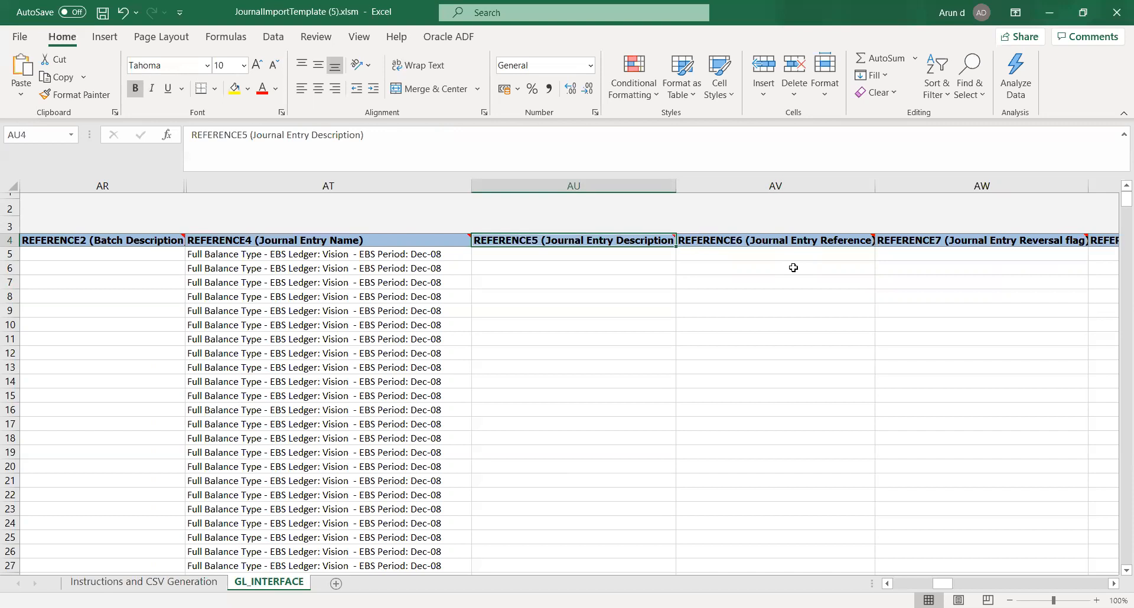
pyautogui.press('Right')
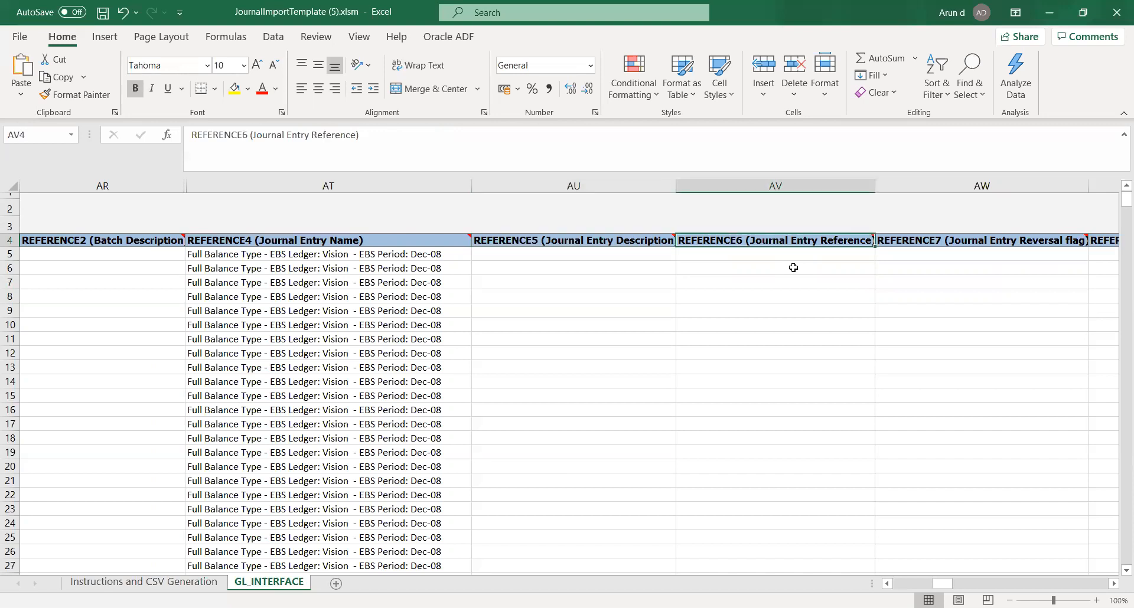
pyautogui.press('Left')
pyautogui.press('Left')
pyautogui.press('Left')
pyautogui.press('Right')
pyautogui.press('Right')
pyautogui.press('Right')
pyautogui.press('Right')
pyautogui.press('Left')
pyautogui.press('Left')
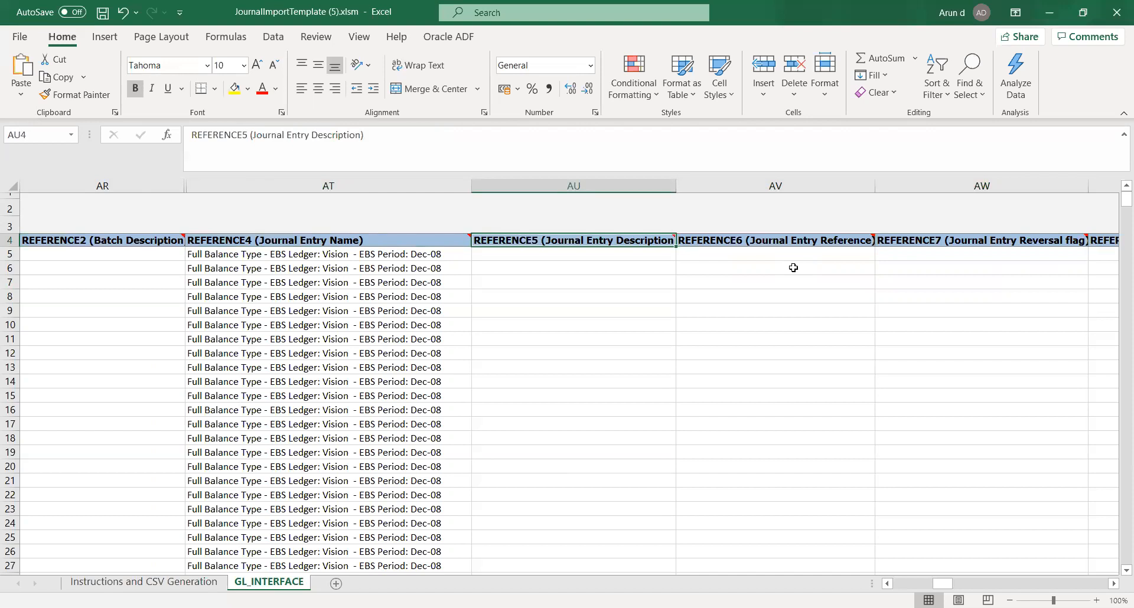
# Read the REFERENCE7 reversal flag, REFERENCE8 reversal period, REFERENCE9 reversal method and REFERENCE10 line description headers.
pyautogui.press('Right')
pyautogui.press('Right')
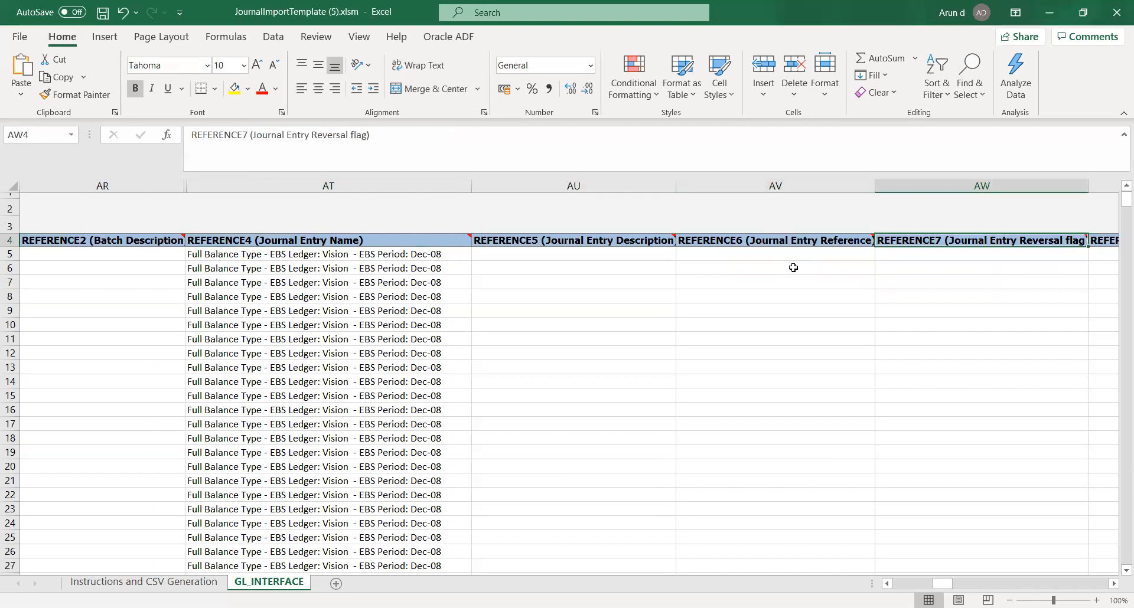
pyautogui.press('Right')
pyautogui.press('Right')
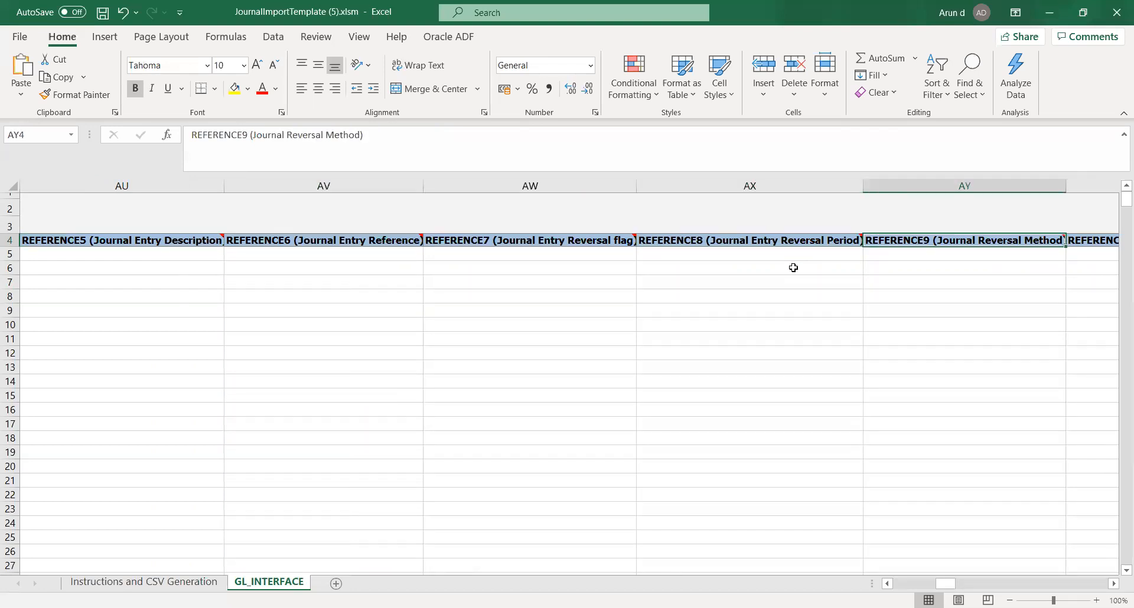
pyautogui.press('Left')
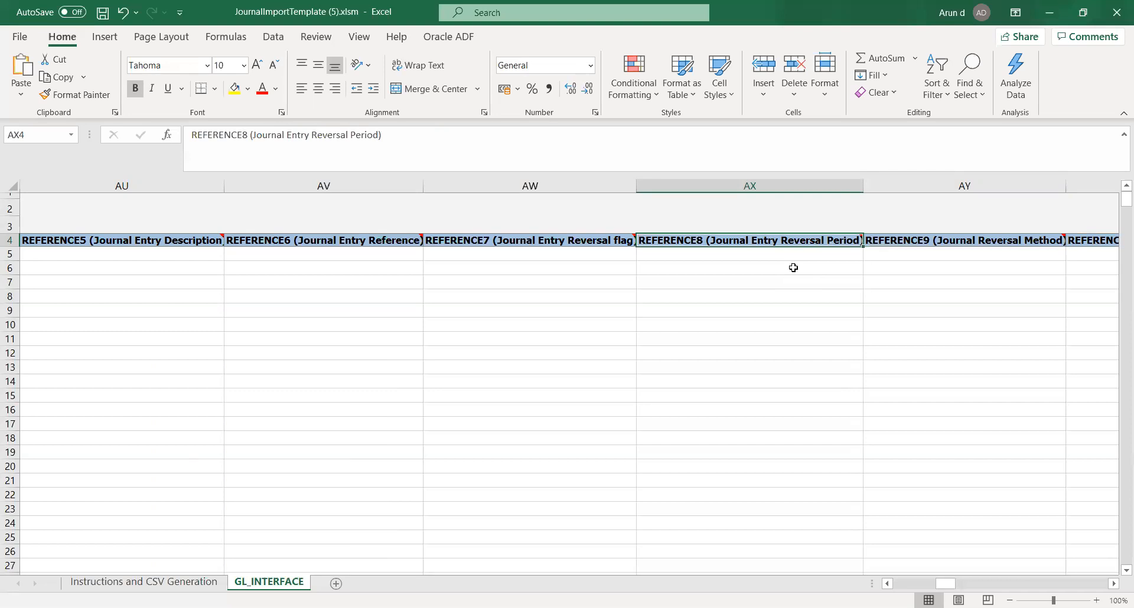
pyautogui.press('Left')
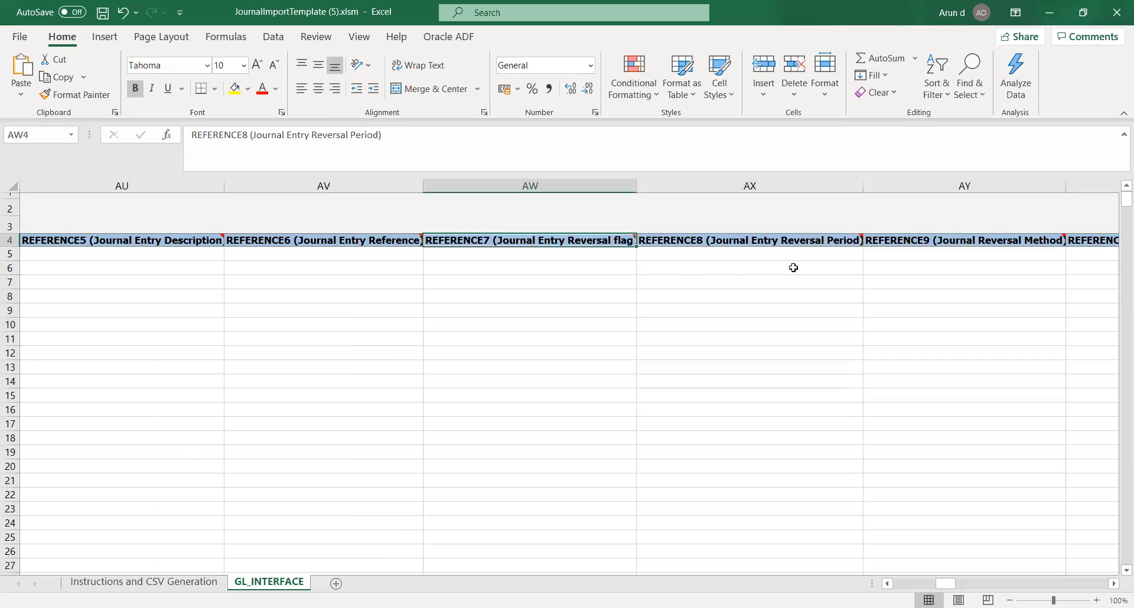
pyautogui.press('Right')
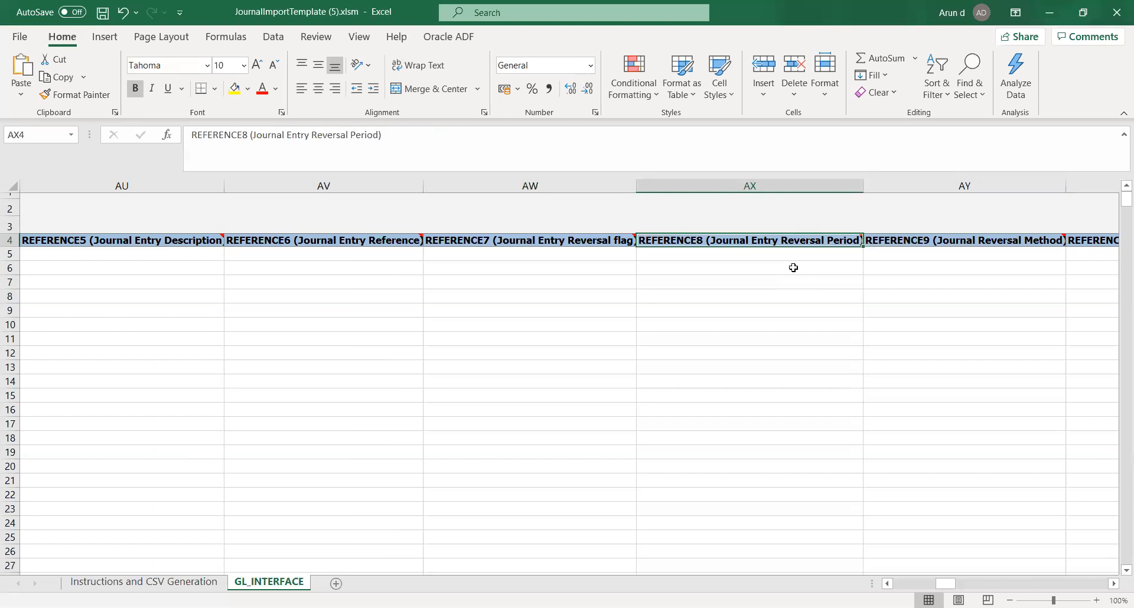
pyautogui.press('Right')
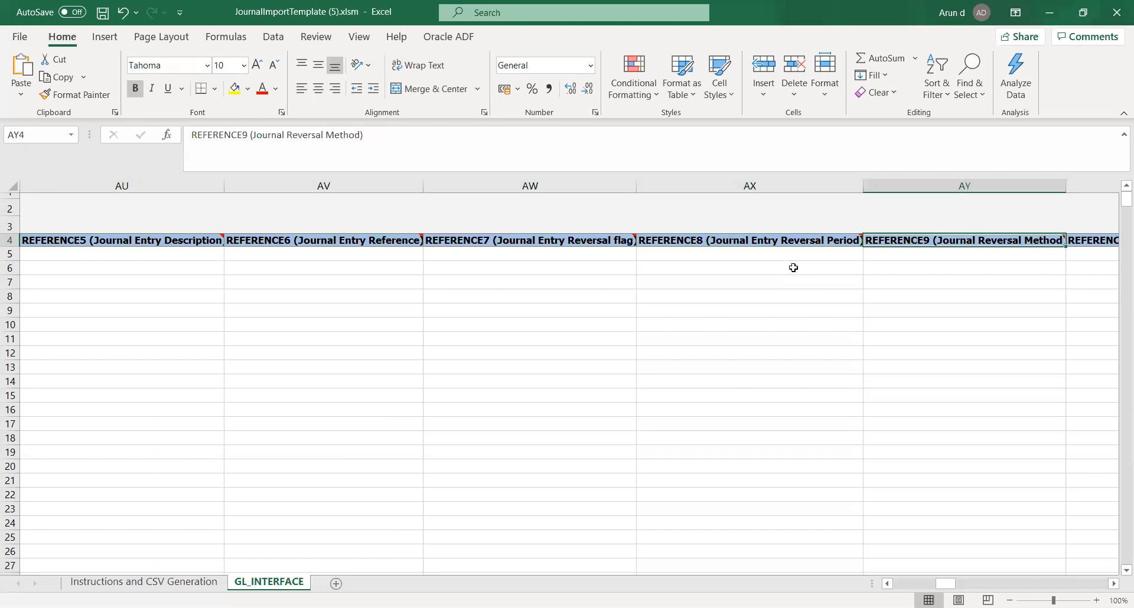
pyautogui.press('Right')
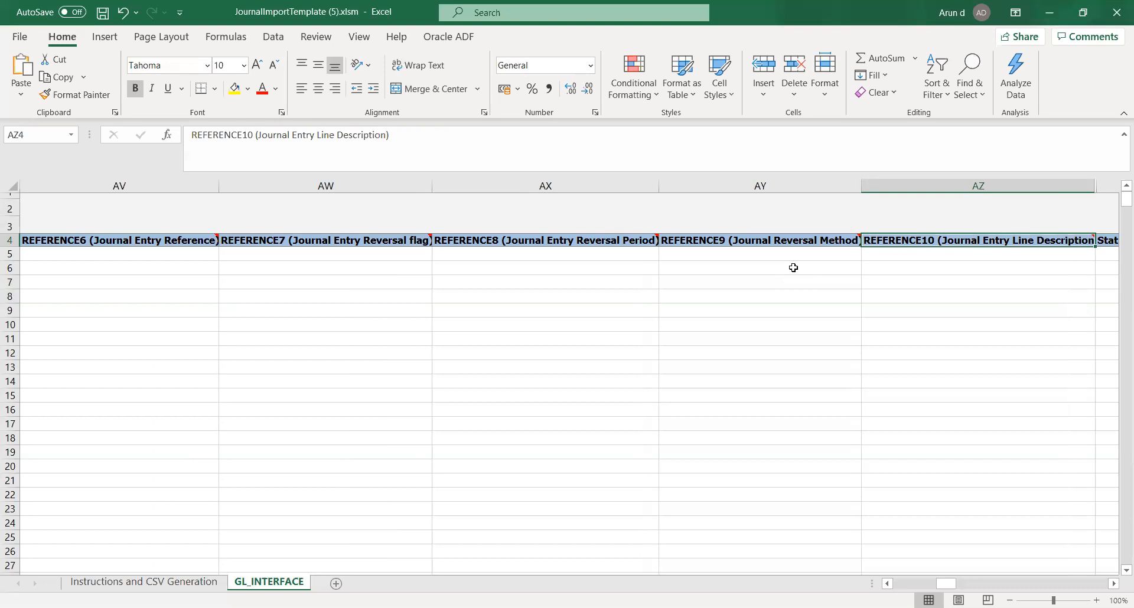
# Read the Statistical Amount and Currency Conversion Type headers, then return to REFERENCE9.
pyautogui.press('Right')
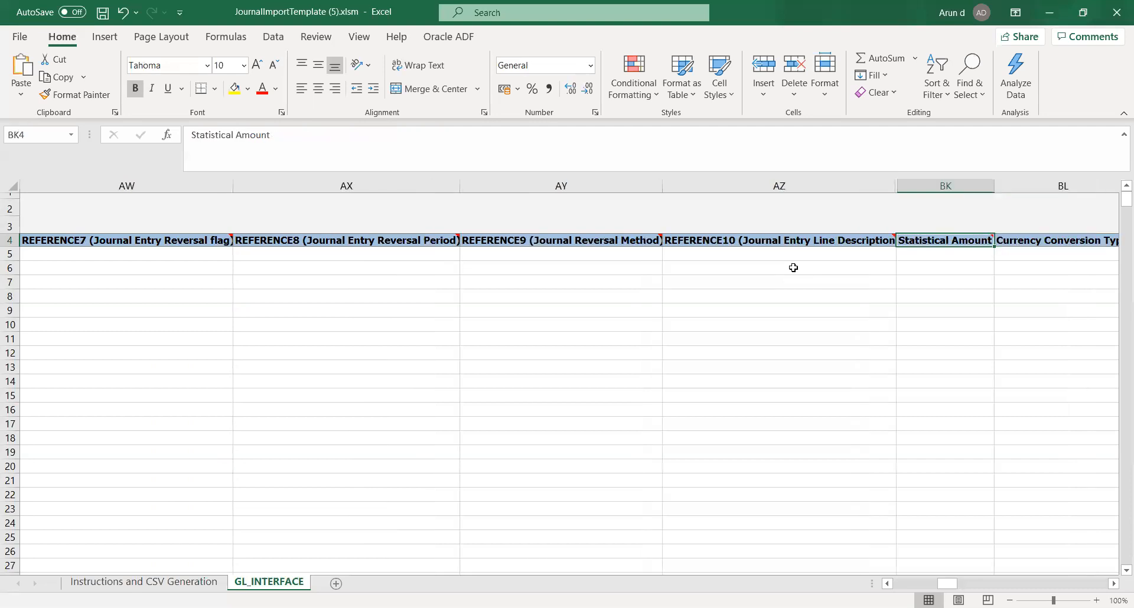
pyautogui.press('Right')
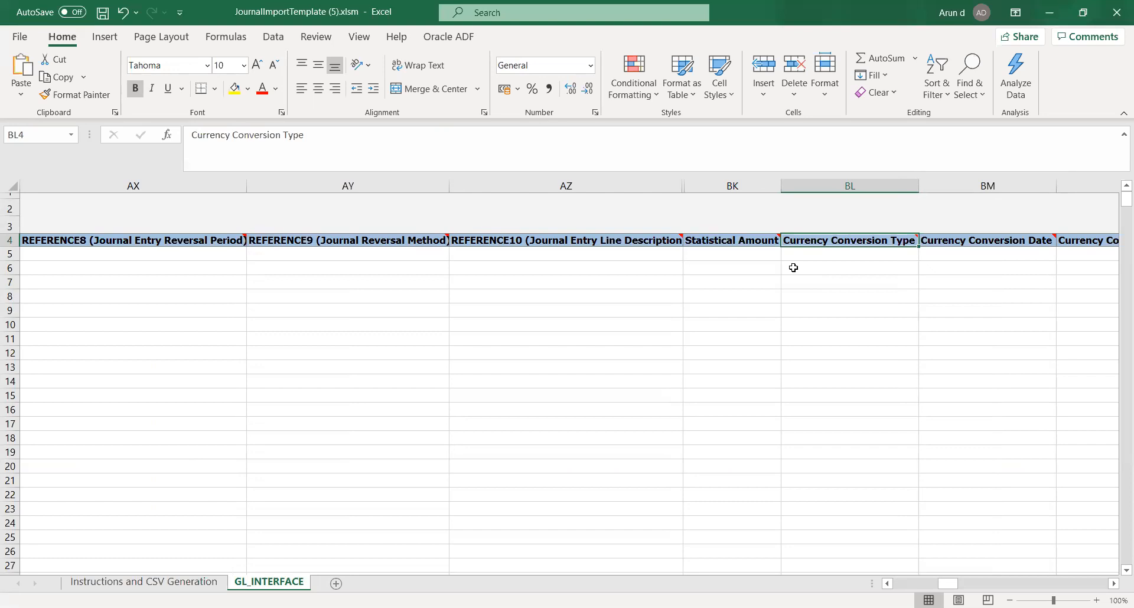
pyautogui.press('Left')
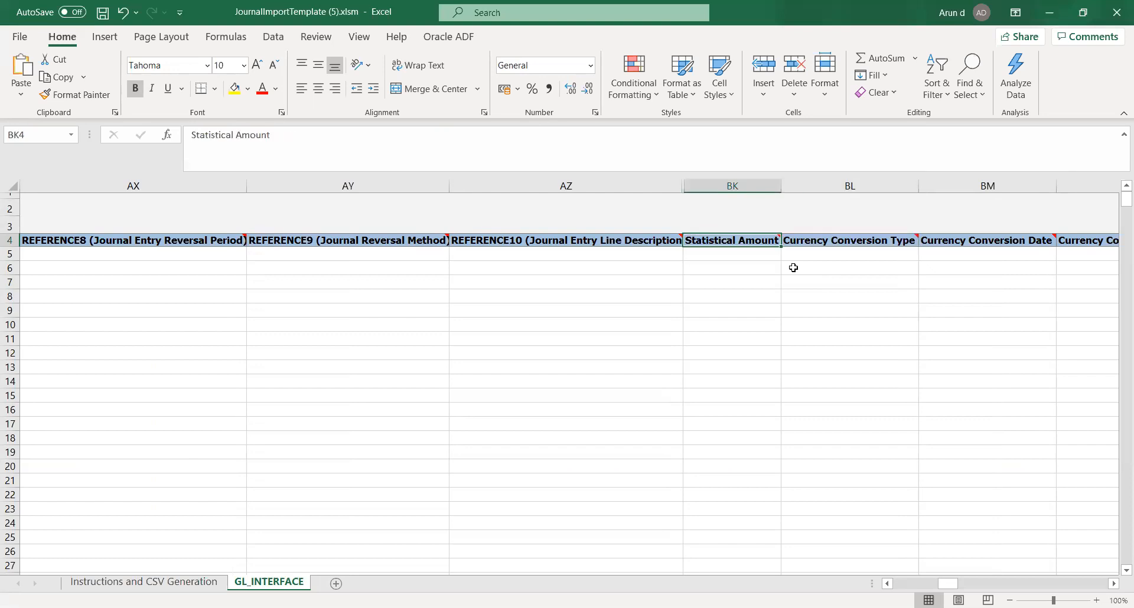
pyautogui.press('Left')
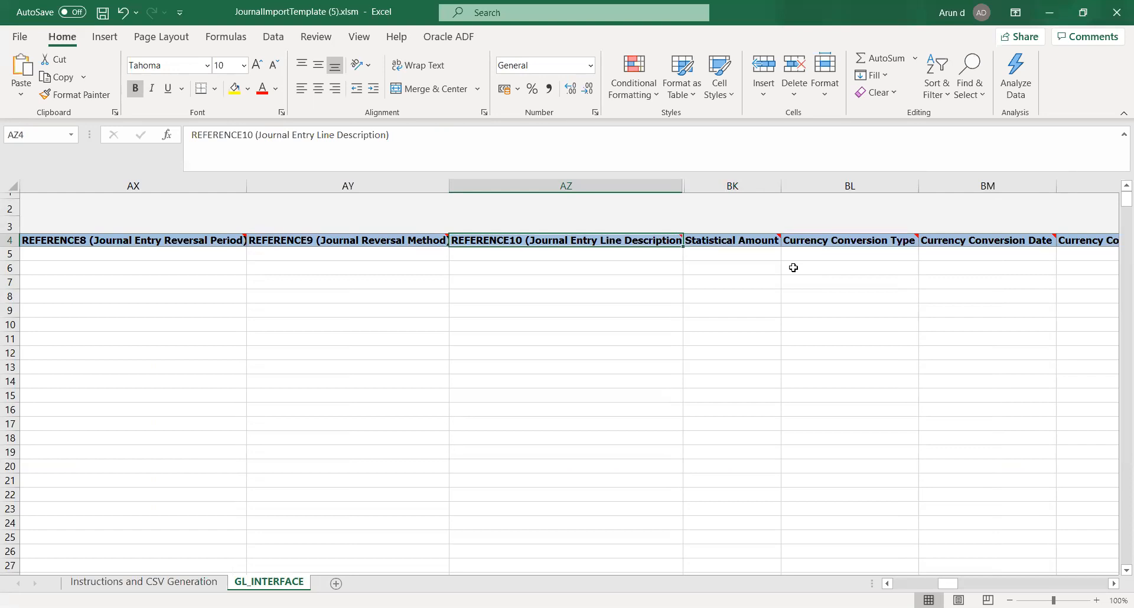
pyautogui.press('Left')
pyautogui.press('Left')
pyautogui.press('Left')
pyautogui.press('Left')
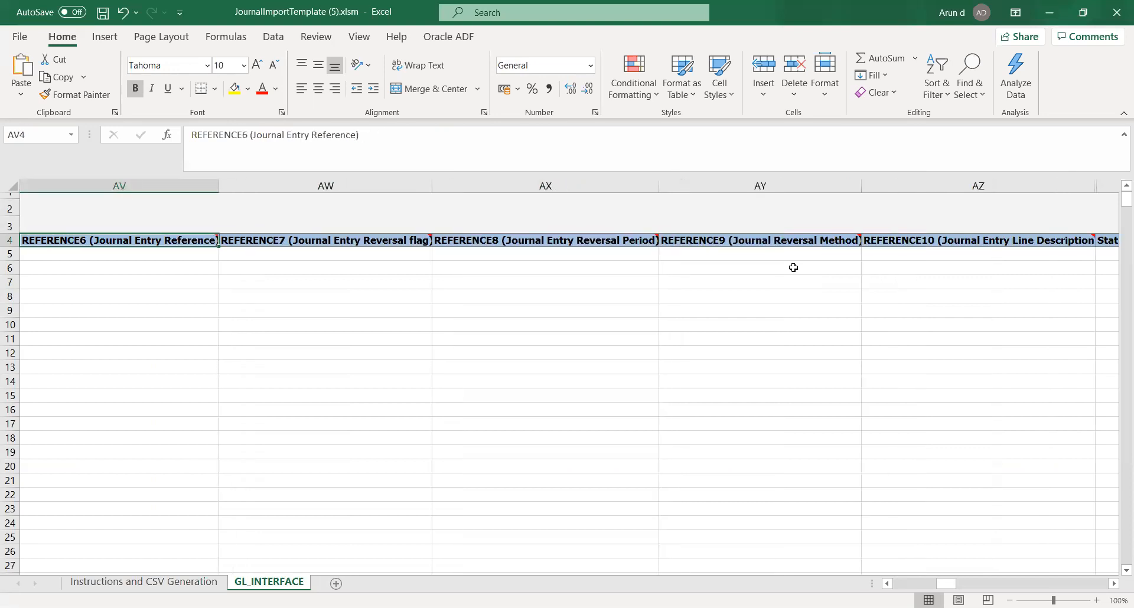
# Scan the REFERENCE1 to REFERENCE5 headers, then drop to the first journal entry name.
pyautogui.press('Left')
pyautogui.press('Left')
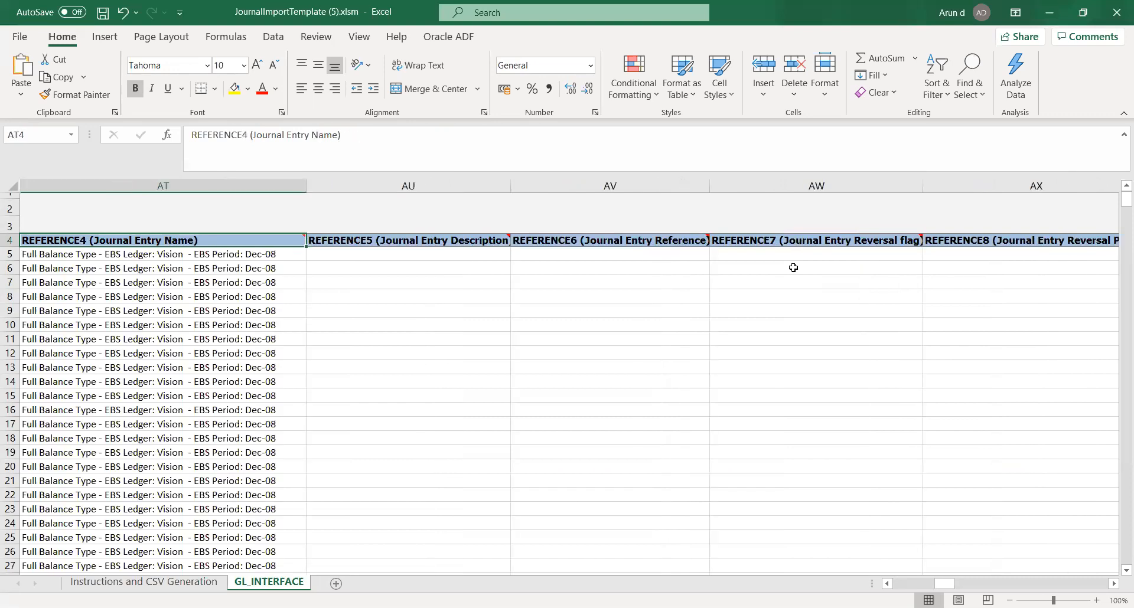
pyautogui.press('Right')
pyautogui.press('Left')
pyautogui.press('Left')
pyautogui.press('Left')
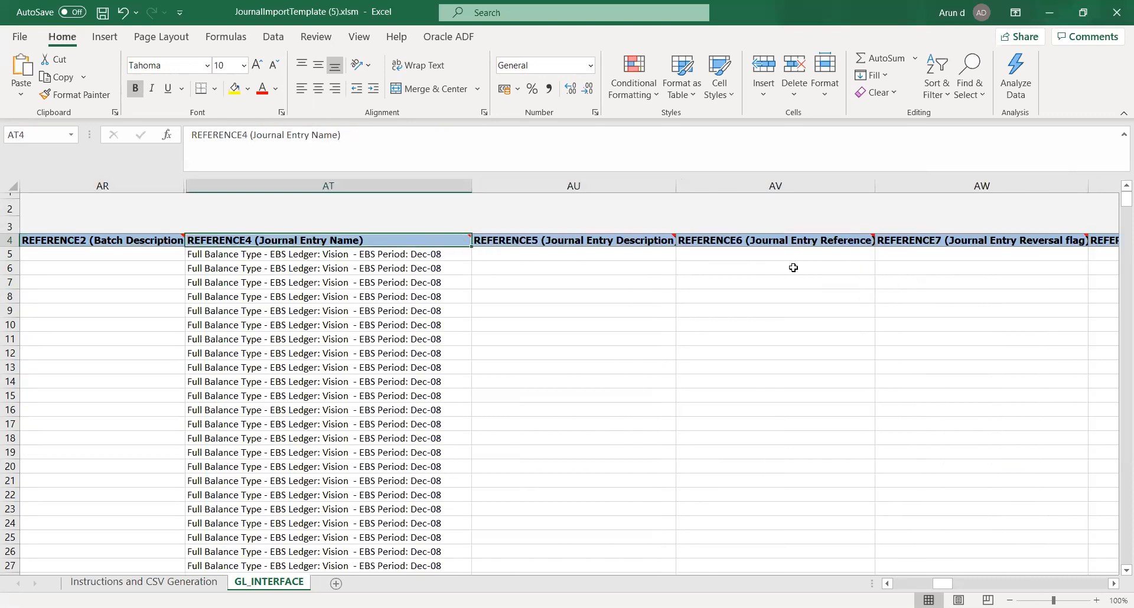
pyautogui.press('Left')
pyautogui.press('Right')
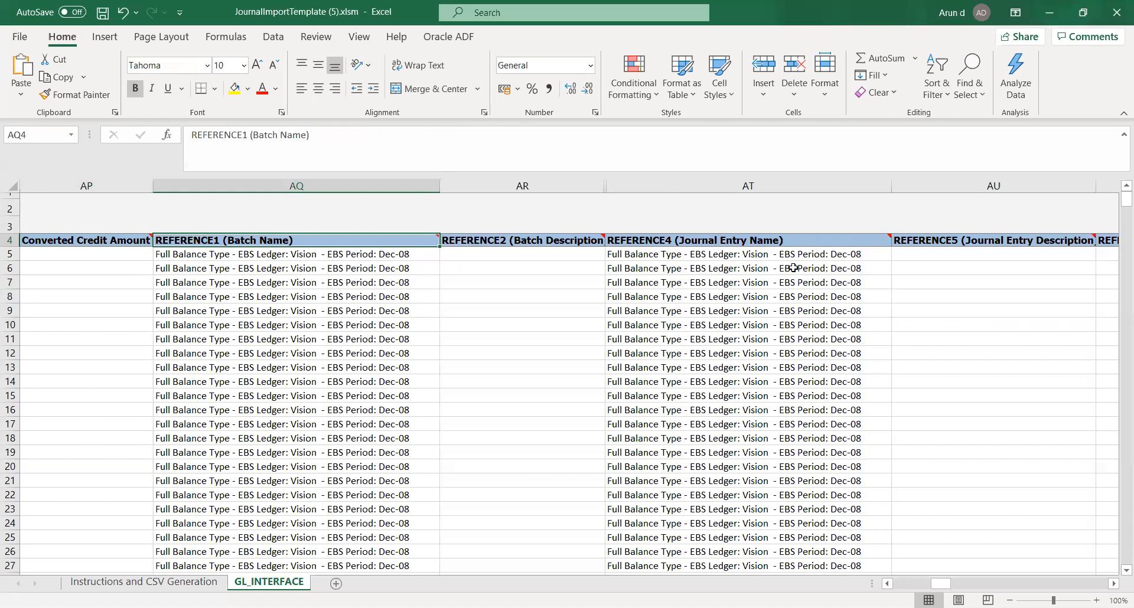
pyautogui.press('Right')
pyautogui.press('Right')
pyautogui.press('Right')
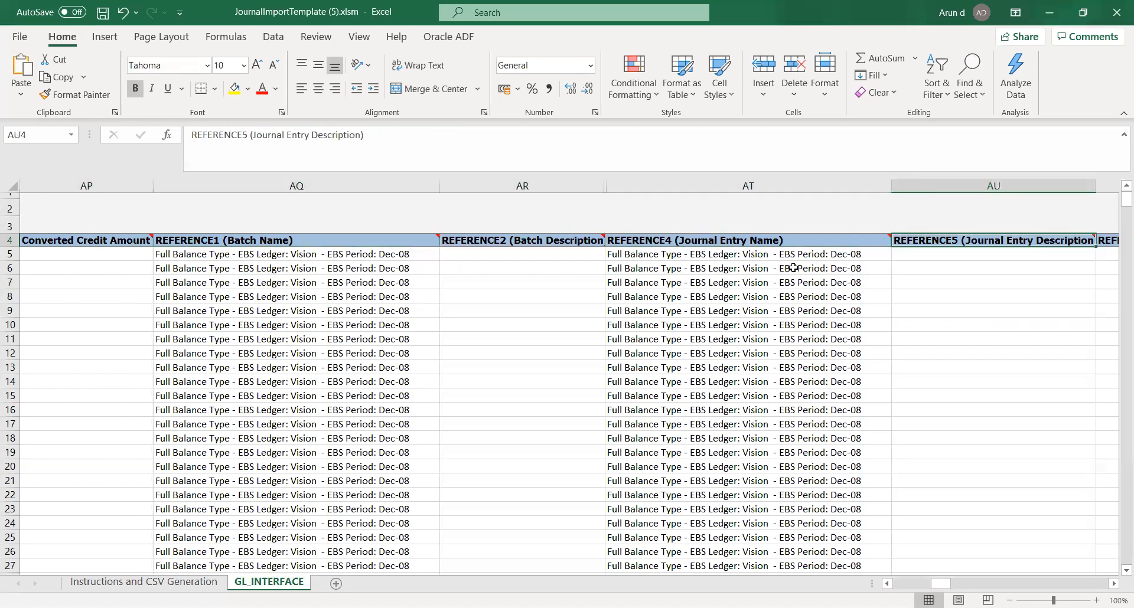
pyautogui.press('Left')
pyautogui.press('Down')
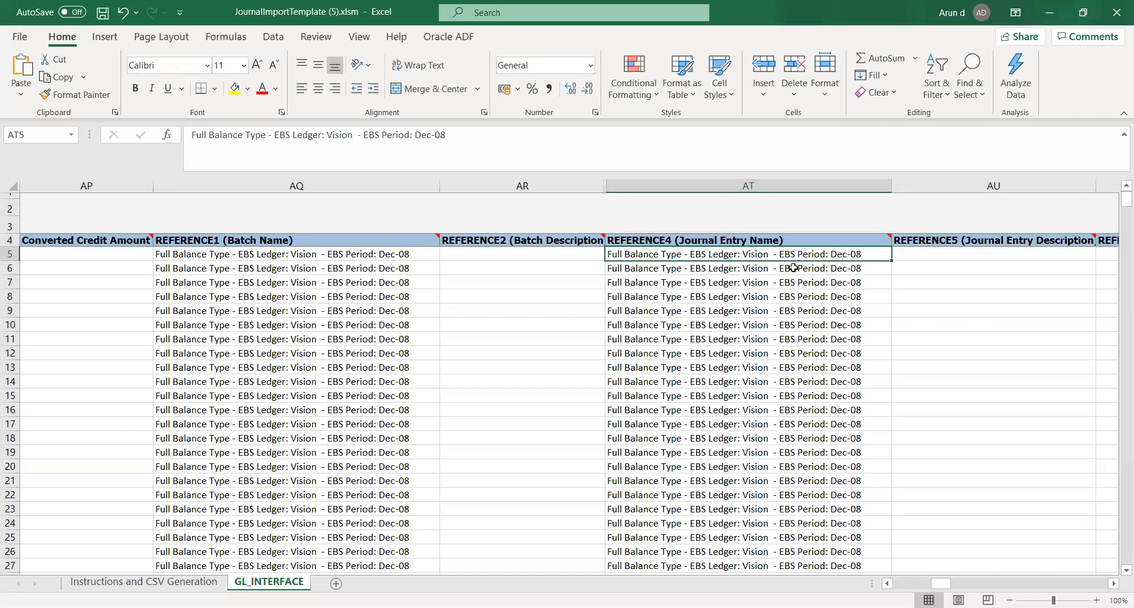
# Compare row 5's batch name in AQ5 and entry name in AT5 against empty REFERENCE2 and REFERENCE5.
pyautogui.press('Right')
pyautogui.press('Left')
pyautogui.press('Right')
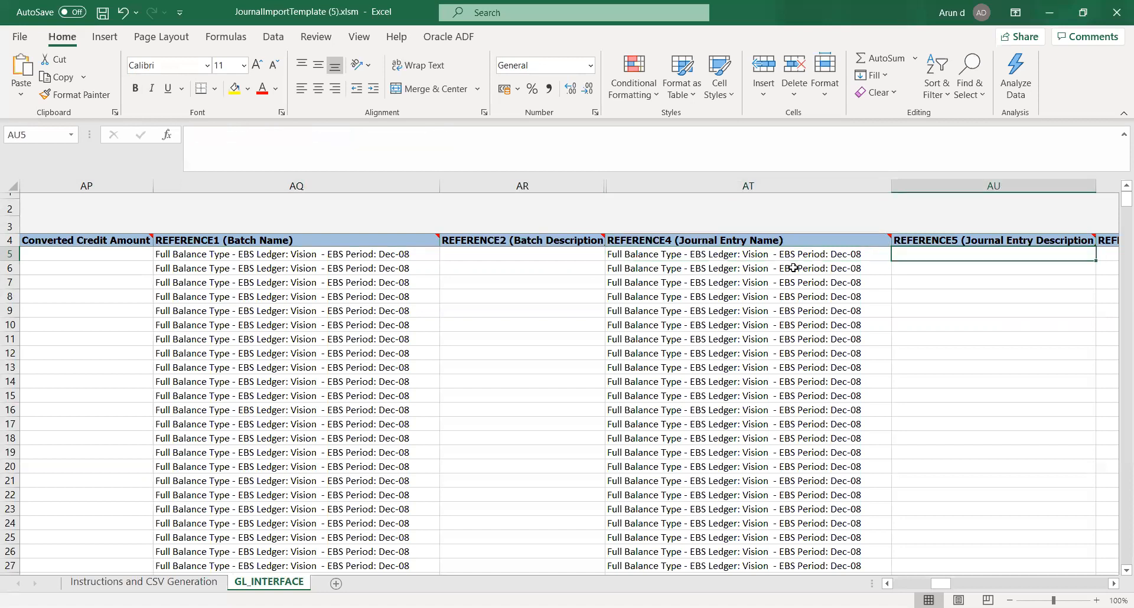
pyautogui.press('Left')
pyautogui.press('Left')
pyautogui.press('Left')
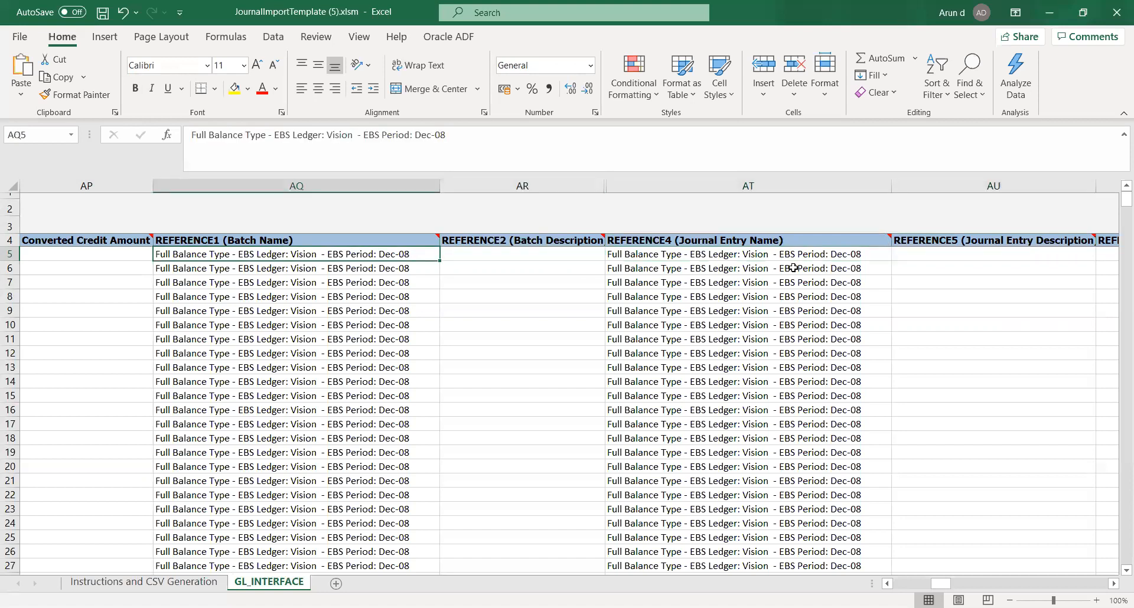
pyautogui.press('Right')
pyautogui.press('Right')
pyautogui.press('Right')
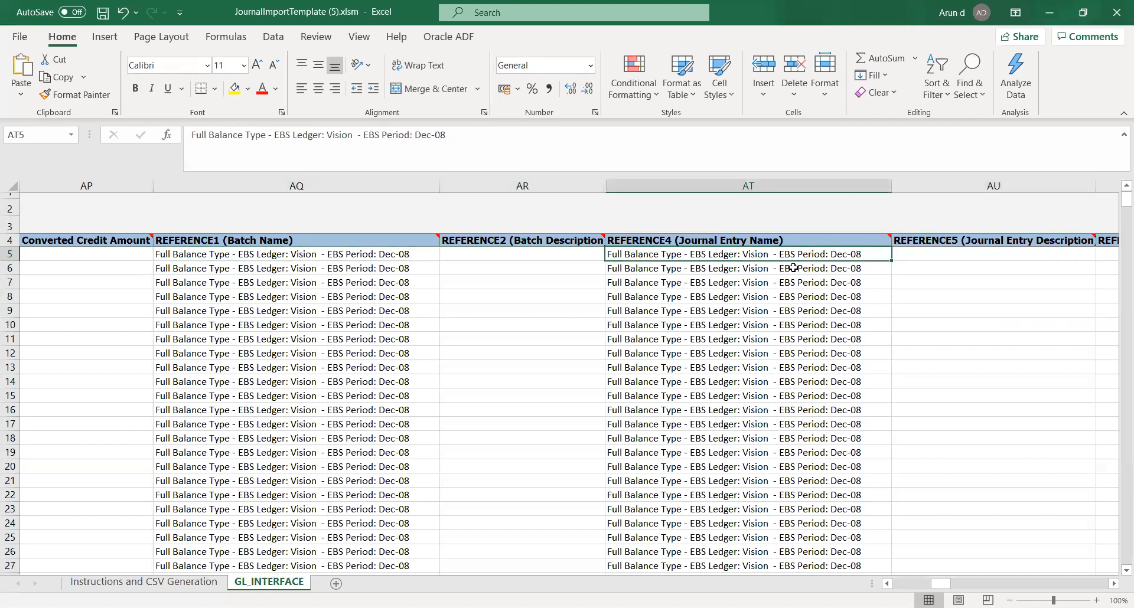
pyautogui.press('Left')
pyautogui.press('Left')
pyautogui.press('Left')
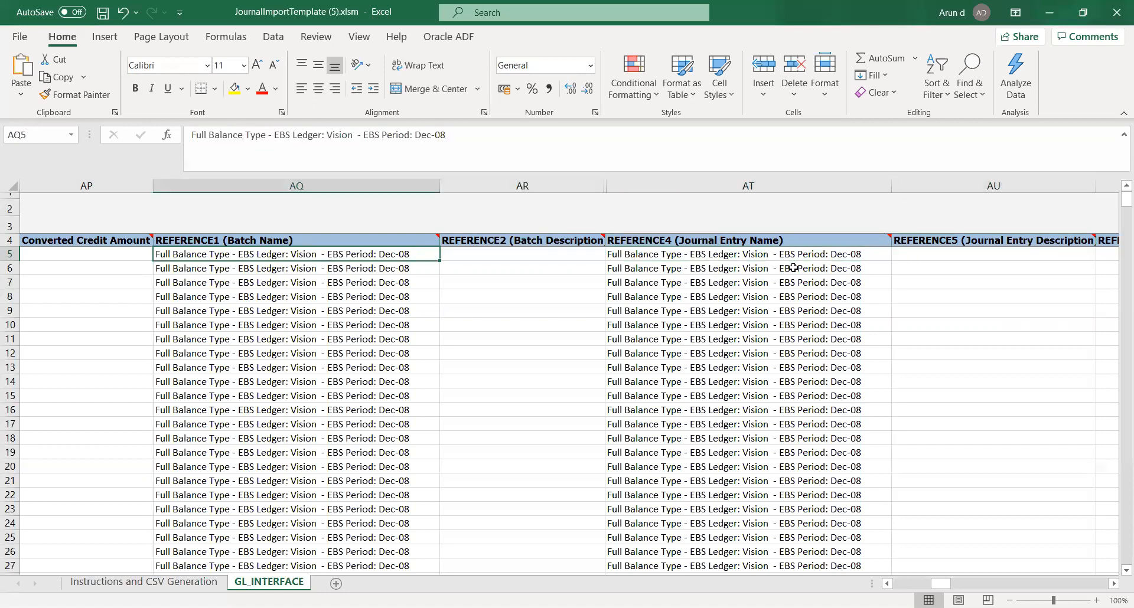
pyautogui.press('Right')
pyautogui.press('Right')
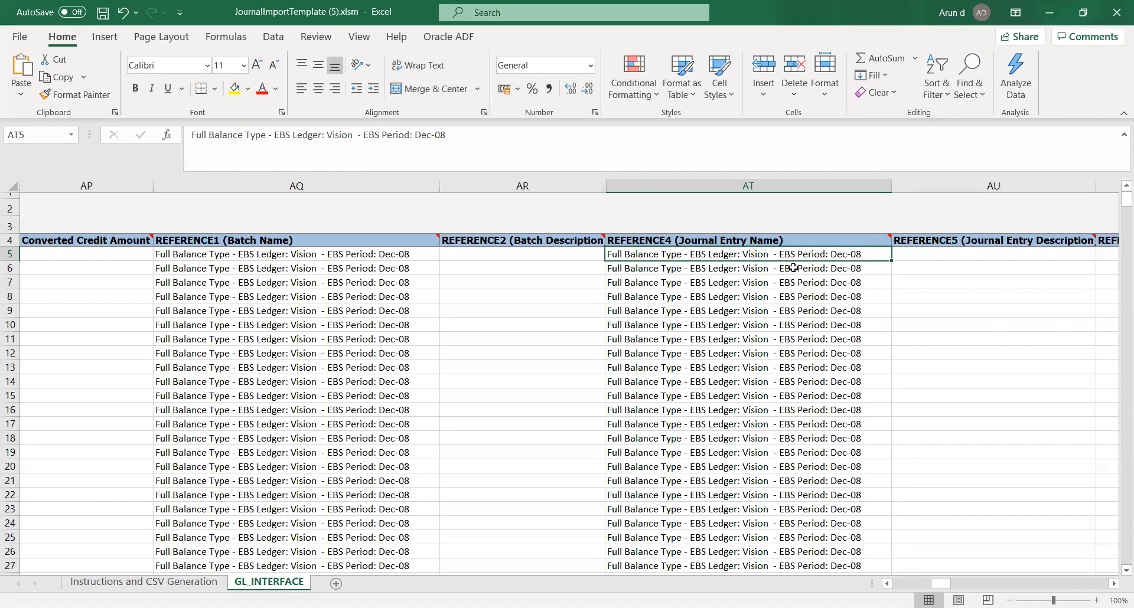
# Check the journal entry names down to row 10 and match them to the AQ5 batch name.
pyautogui.press('Down')
pyautogui.press('Down')
pyautogui.press('Down')
pyautogui.press('Down')
pyautogui.press('Down')
pyautogui.press('Up')
pyautogui.press('Up')
pyautogui.press('Up')
pyautogui.press('Up')
pyautogui.press('Up')
pyautogui.press('Left')
pyautogui.press('Left')
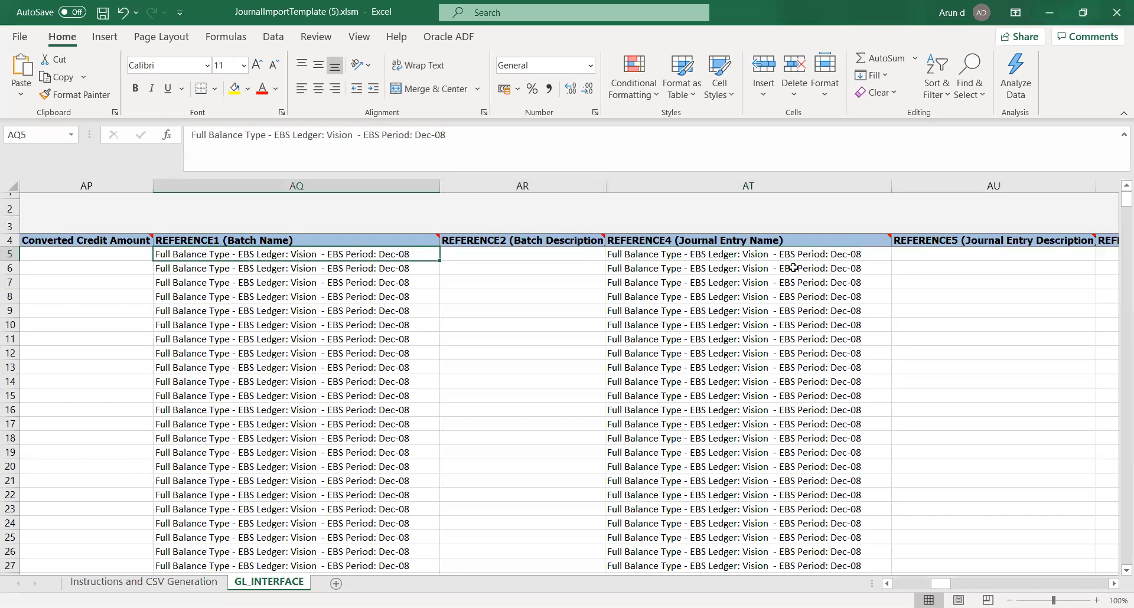
pyautogui.press('Right')
pyautogui.press('Right')
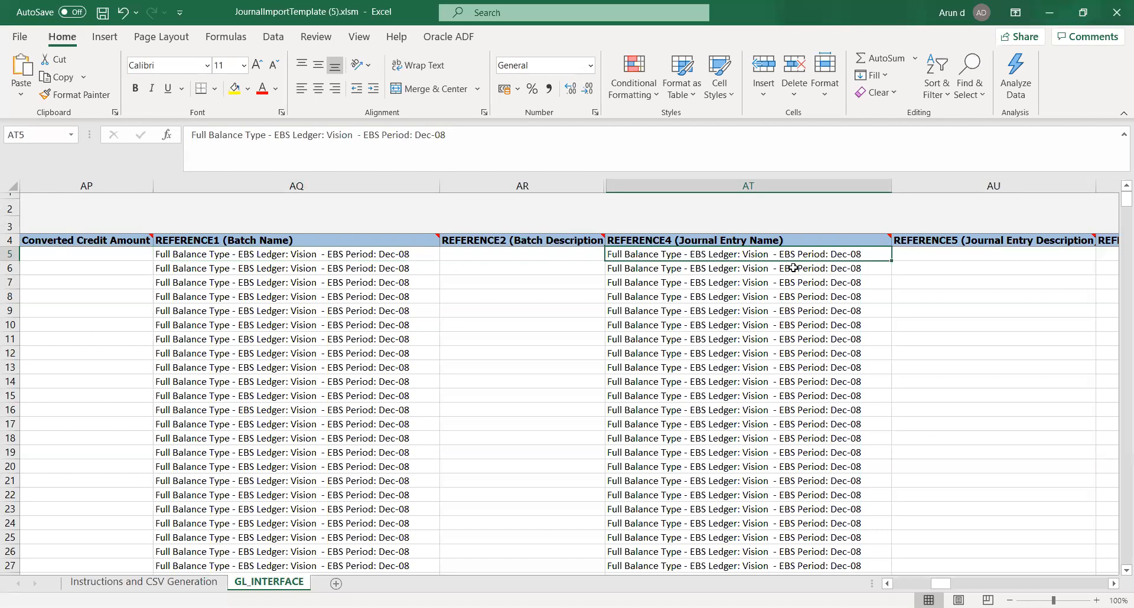
pyautogui.press('Right')
pyautogui.press('Right')
pyautogui.press('Right')
pyautogui.press('Left')
pyautogui.press('Left')
pyautogui.press('Left')
pyautogui.press('Left')
# Glance along row 5 at the Statistical Amount and currency columns, then return to the reference columns.
pyautogui.press('Right')
pyautogui.press('Right')
pyautogui.press('Right')
pyautogui.press('Right')
pyautogui.press('Right')
pyautogui.press('Right')
pyautogui.press('Right')
pyautogui.press('Right')
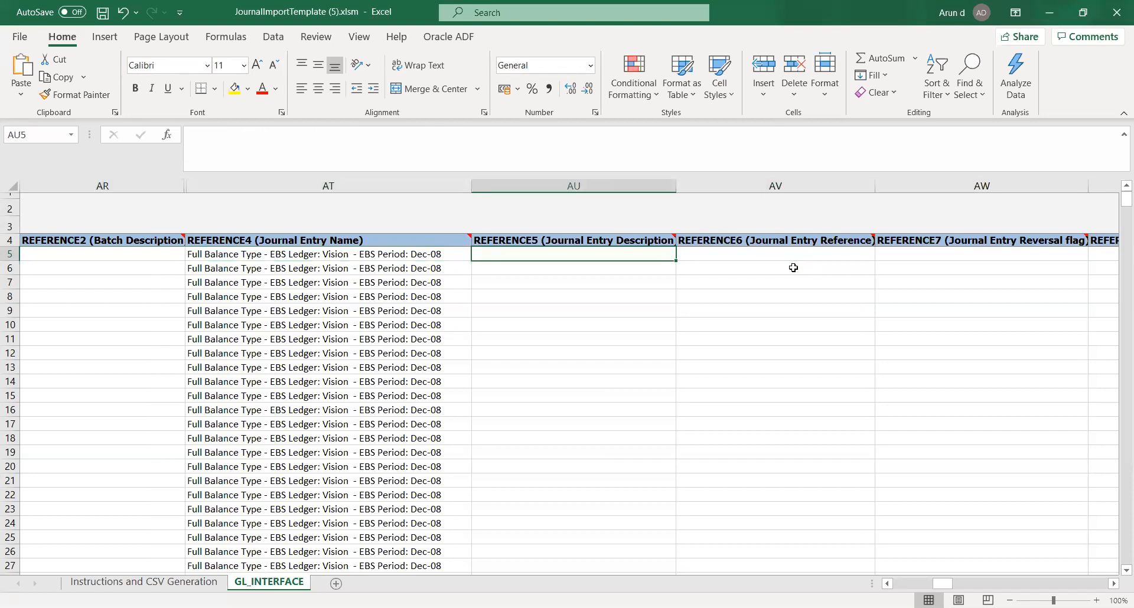
pyautogui.press('Right')
pyautogui.press('Right')
pyautogui.press('Right')
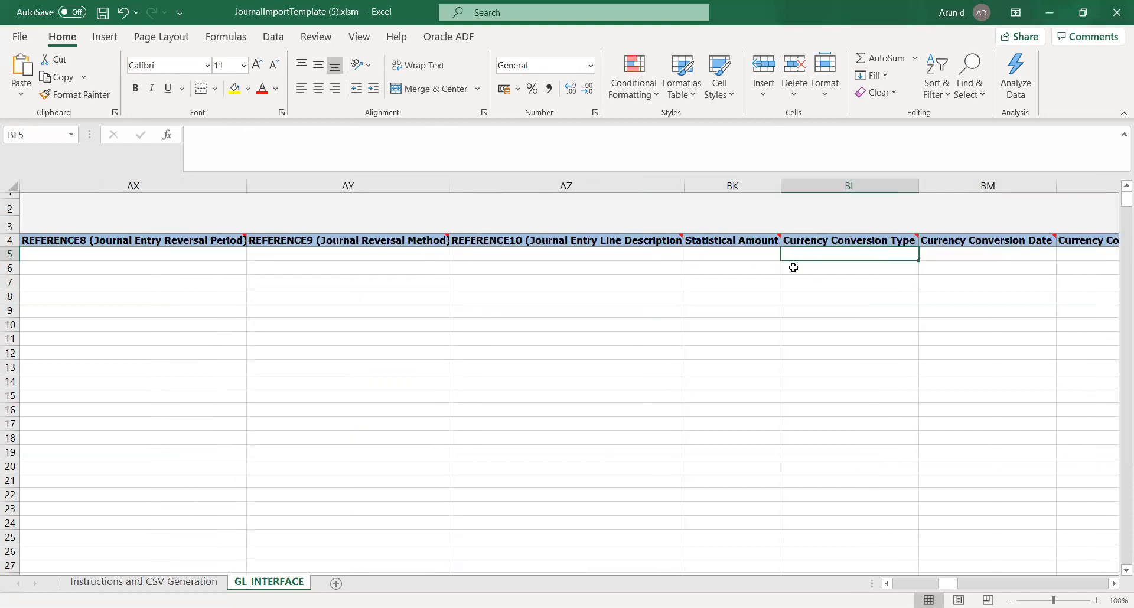
pyautogui.press('Left')
pyautogui.press('Left')
pyautogui.press('Left')
pyautogui.press('Left')
pyautogui.press('Left')
pyautogui.press('Left')
pyautogui.press('Left')
pyautogui.press('Left')
pyautogui.press('Left')
pyautogui.press('Left')
pyautogui.press('Left')
pyautogui.press('Left')
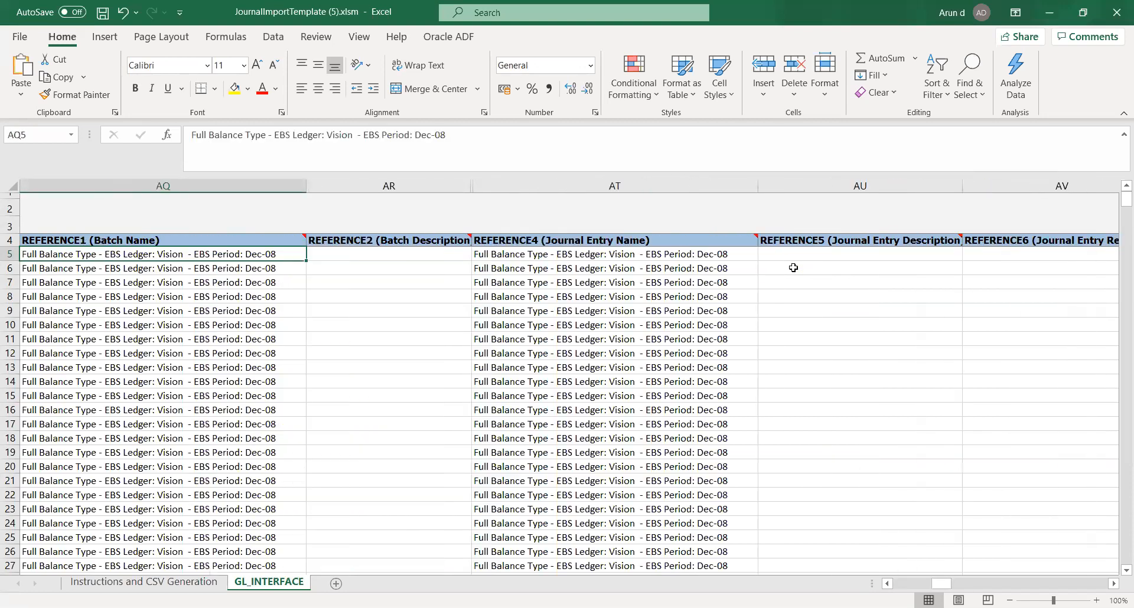
pyautogui.press('Right')
pyautogui.press('Right')
# Recheck entry names through row 10, then review row 5's REFERENCE1 to REFERENCE7 cells.
pyautogui.press('Down')
pyautogui.press('Down')
pyautogui.press('Down')
pyautogui.press('Down')
pyautogui.press('Down')
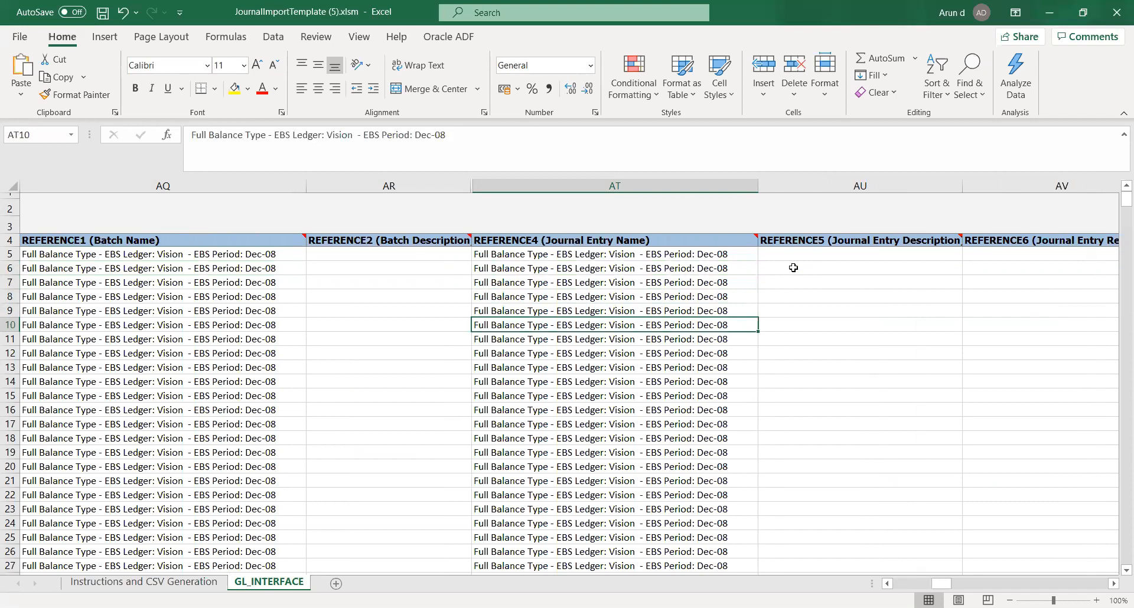
pyautogui.press('Up')
pyautogui.press('Up')
pyautogui.press('Up')
pyautogui.press('Up')
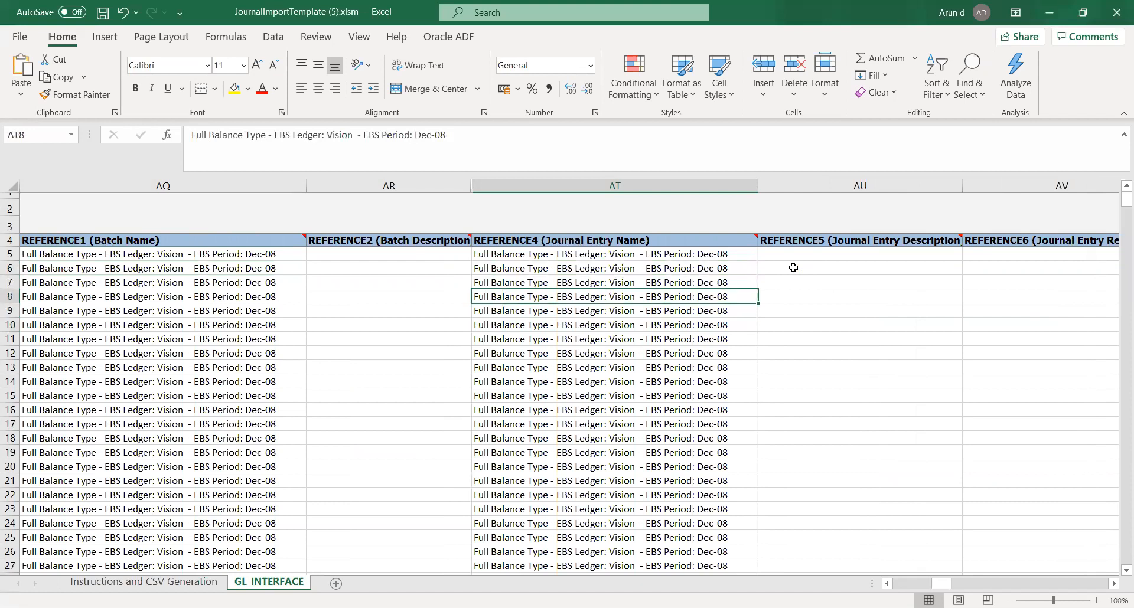
pyautogui.press('Up')
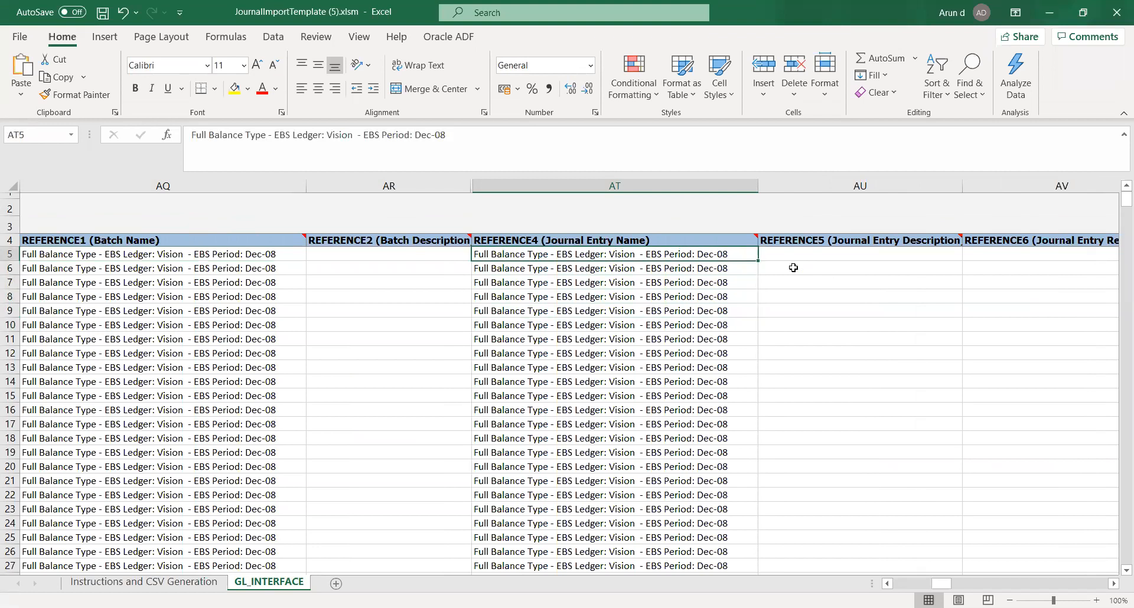
pyautogui.press('Right')
pyautogui.press('Right')
pyautogui.press('Right')
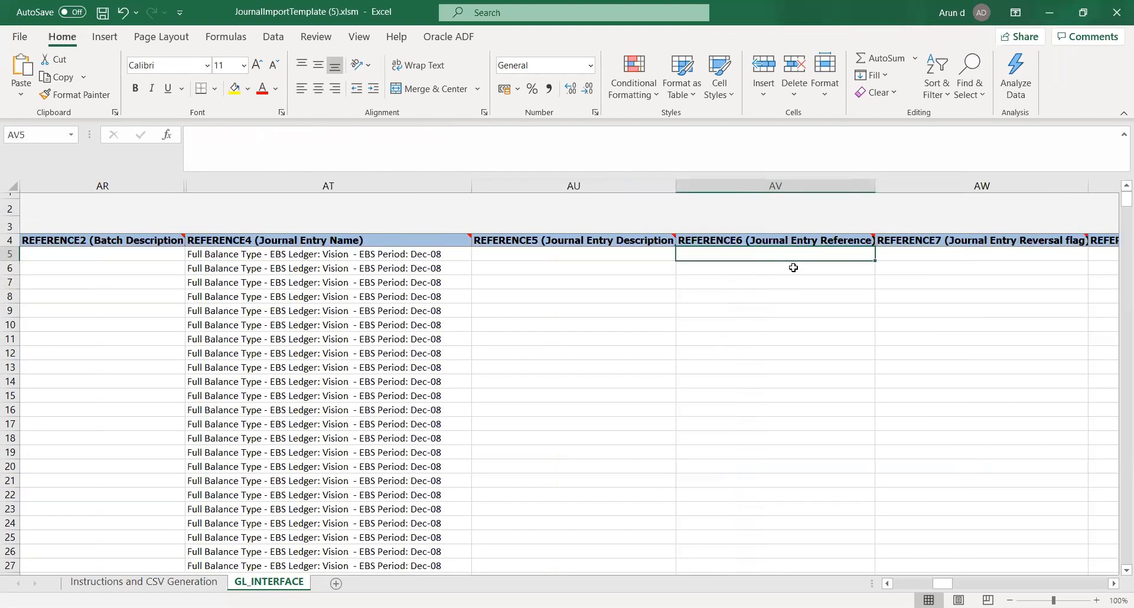
pyautogui.press('Left')
pyautogui.press('Left')
pyautogui.press('Left')
pyautogui.press('Left')
pyautogui.press('Left')
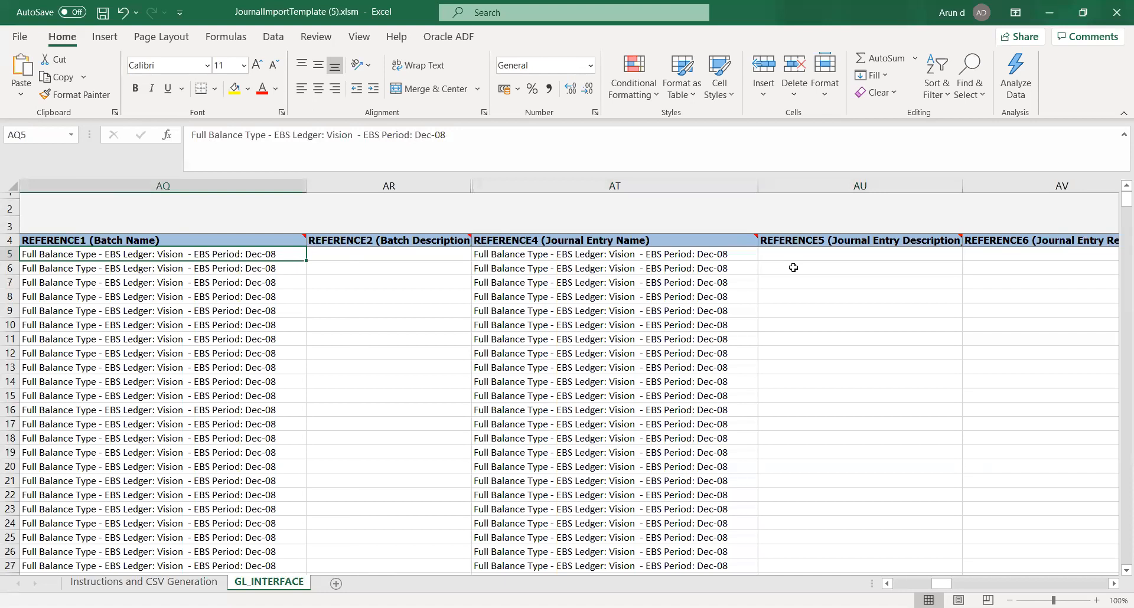
pyautogui.press('Left')
pyautogui.press('Right')
pyautogui.press('Right')
pyautogui.press('Right')
pyautogui.press('Right')
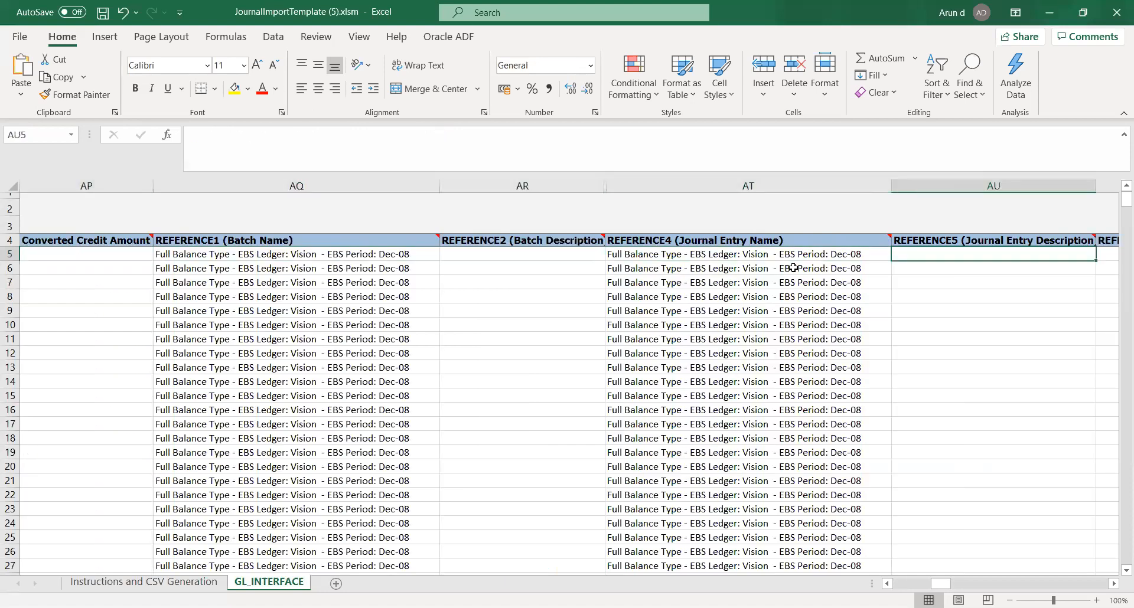
pyautogui.press('Right')
pyautogui.press('Right')
pyautogui.press('Right')
pyautogui.press('Right')
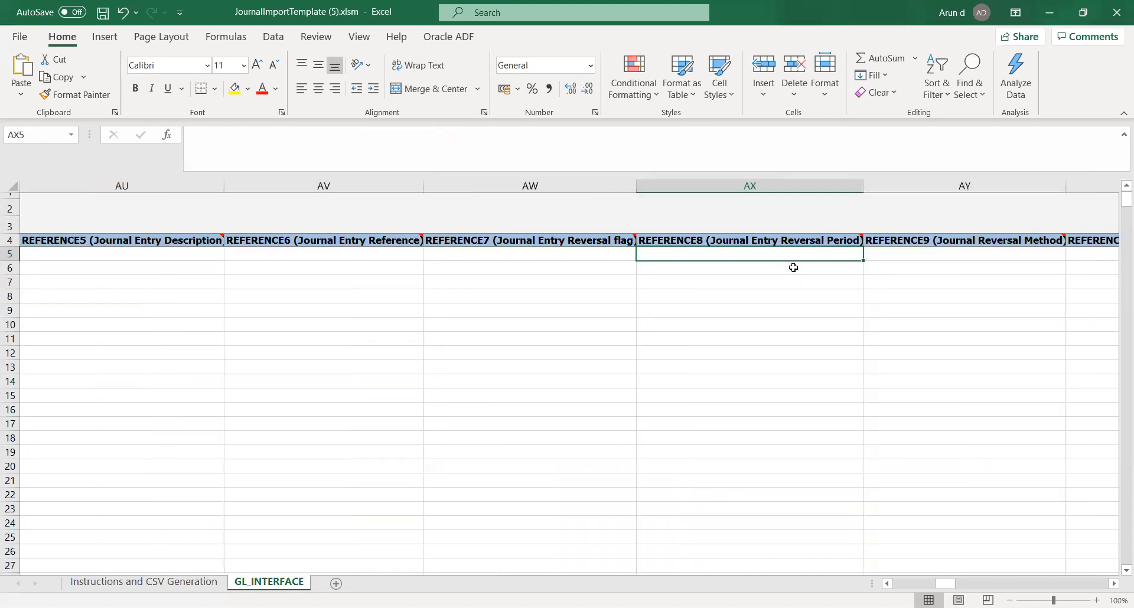
pyautogui.press('Right')
pyautogui.press('Right')
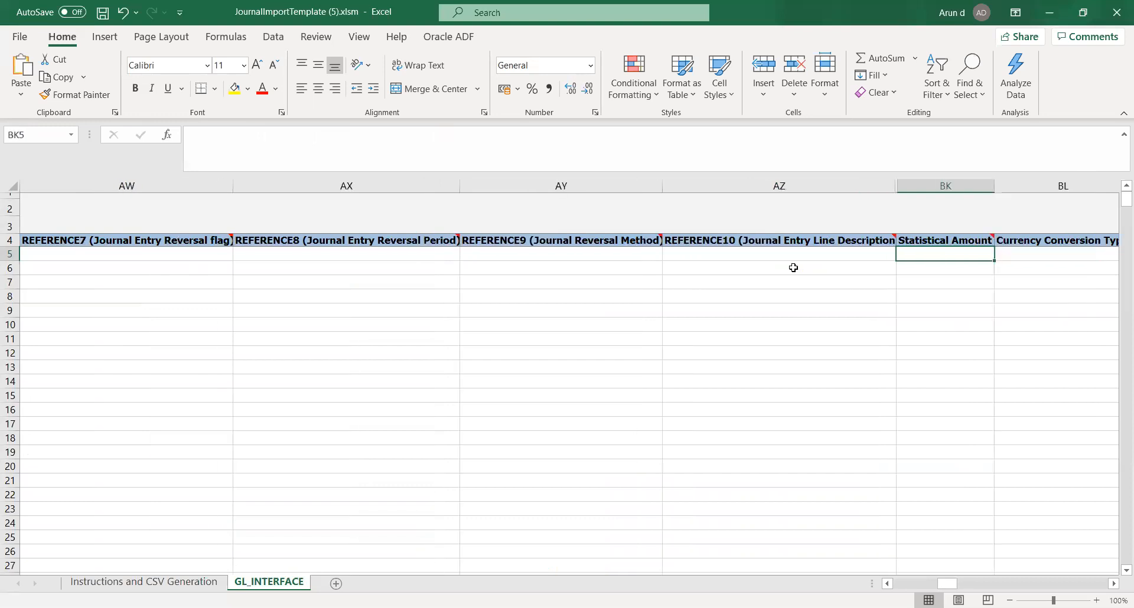
pyautogui.press('Left')
pyautogui.press('Left')
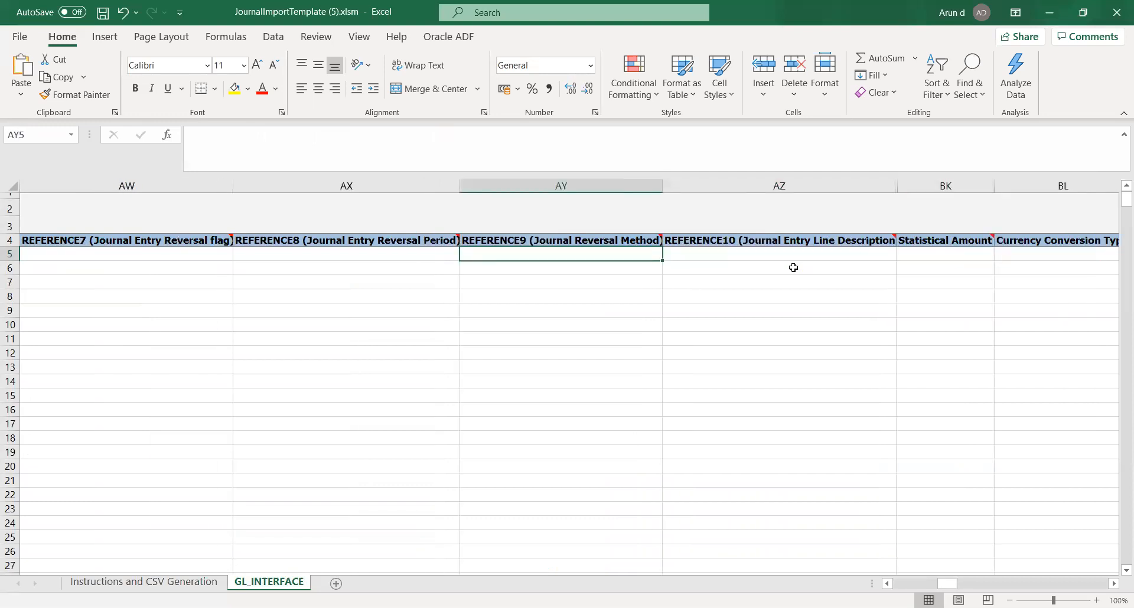
pyautogui.press('Up')
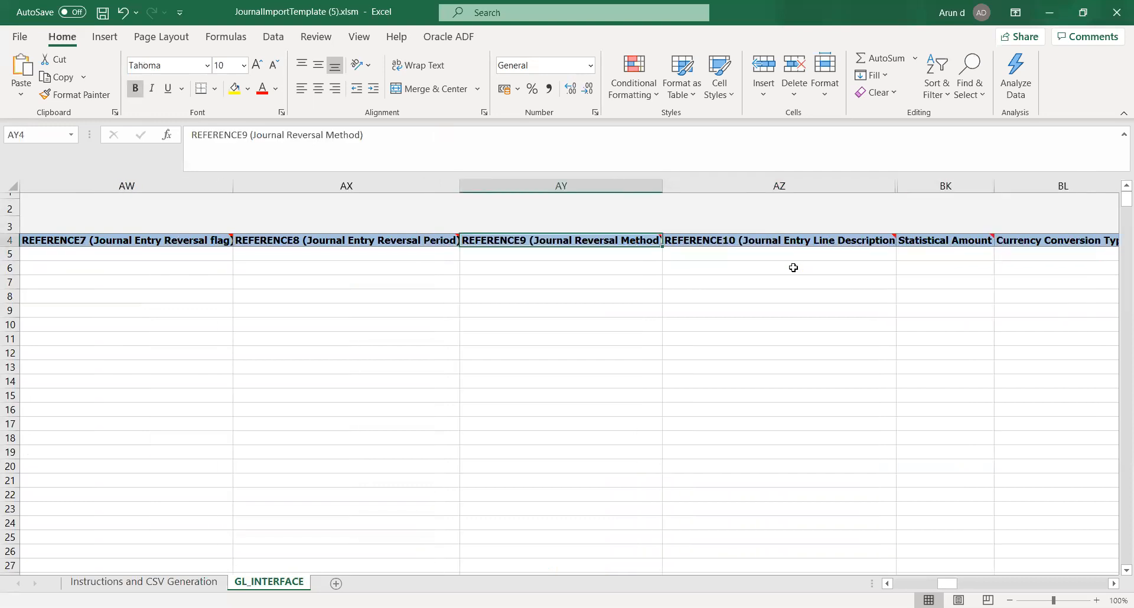
pyautogui.press('Down')
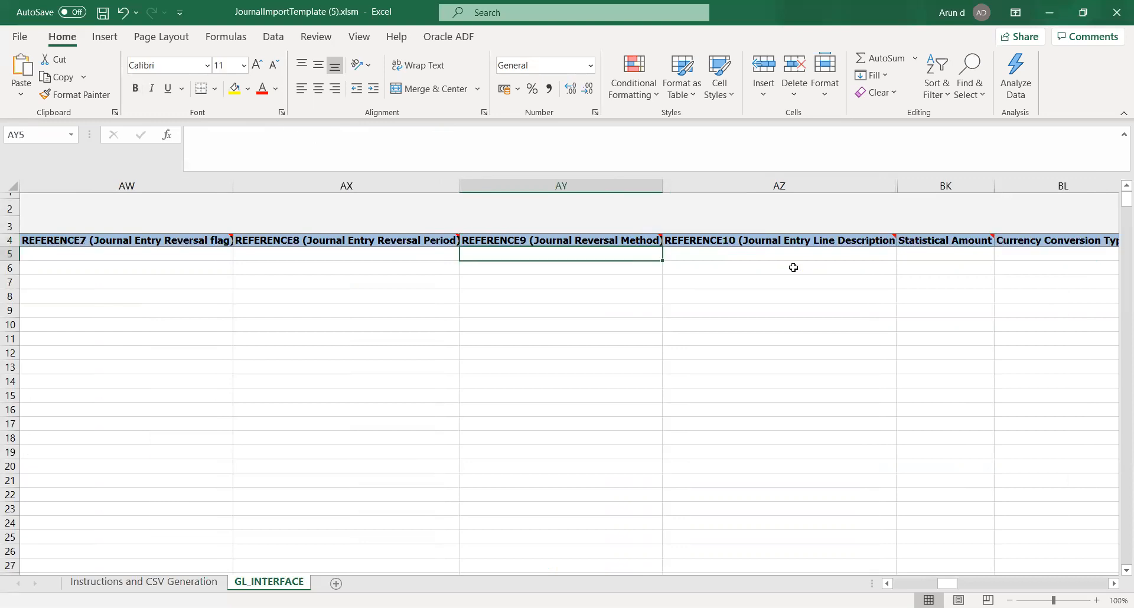
pyautogui.press('Right')
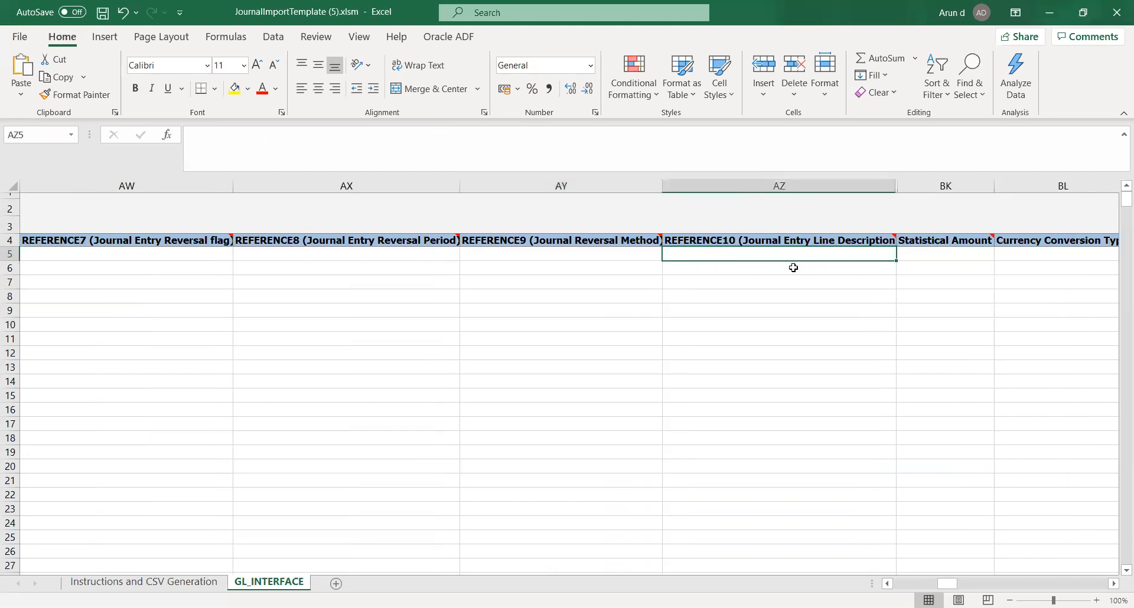
pyautogui.press('Up')
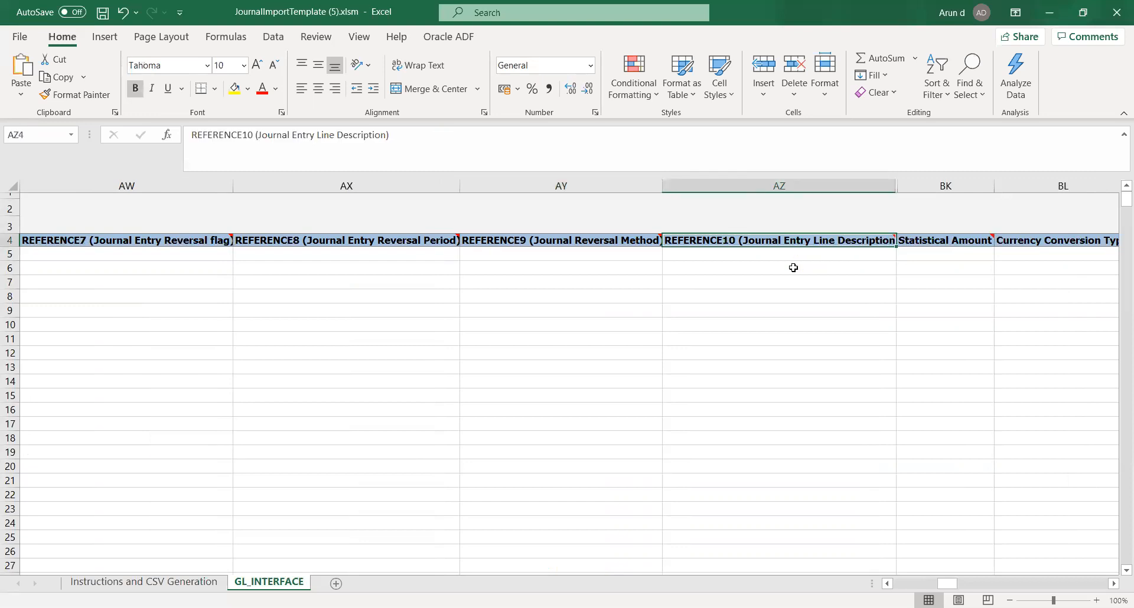
pyautogui.press('Down')
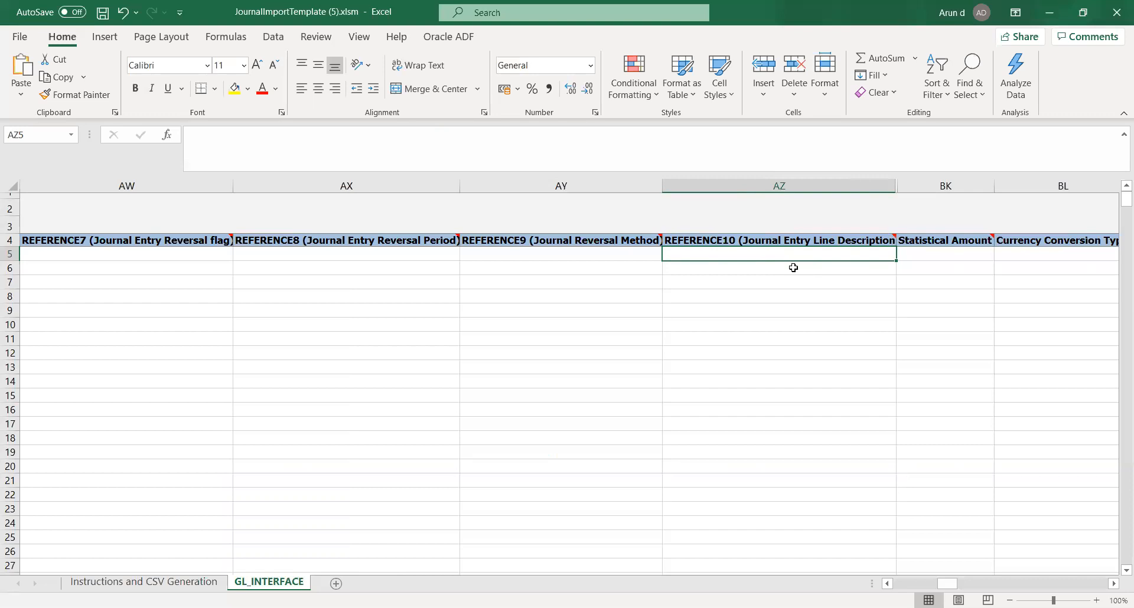
pyautogui.press('Left')
pyautogui.press('Left')
pyautogui.press('Left')
pyautogui.press('Left')
pyautogui.press('Left')
pyautogui.press('Left')
pyautogui.press('Left')
pyautogui.press('Left')
pyautogui.press('Left')
pyautogui.press('Left')
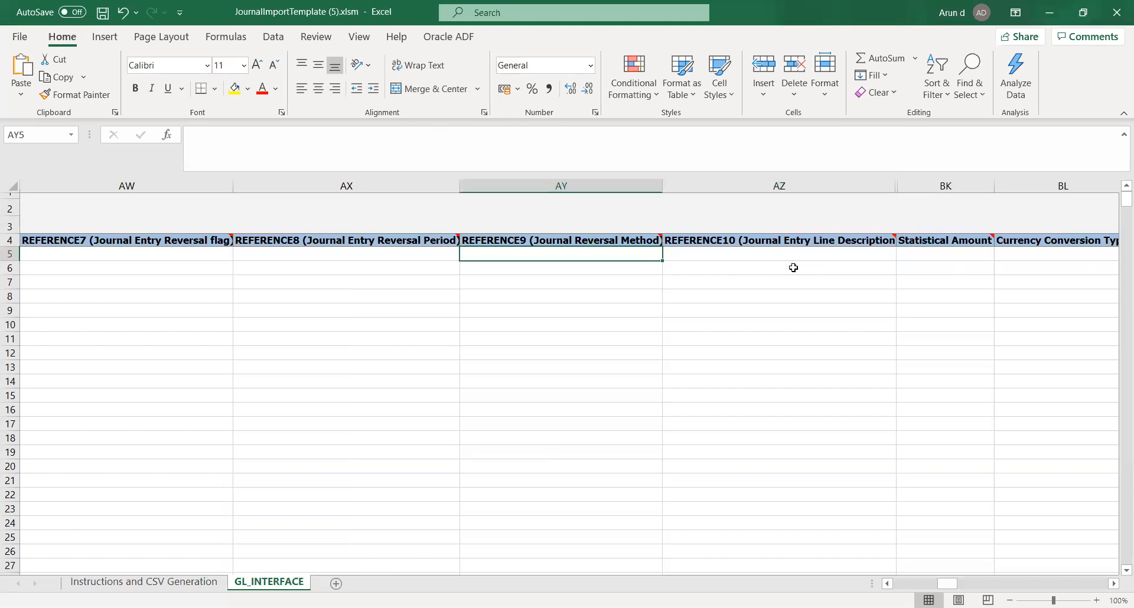
pyautogui.press('Right')
pyautogui.press('Right')
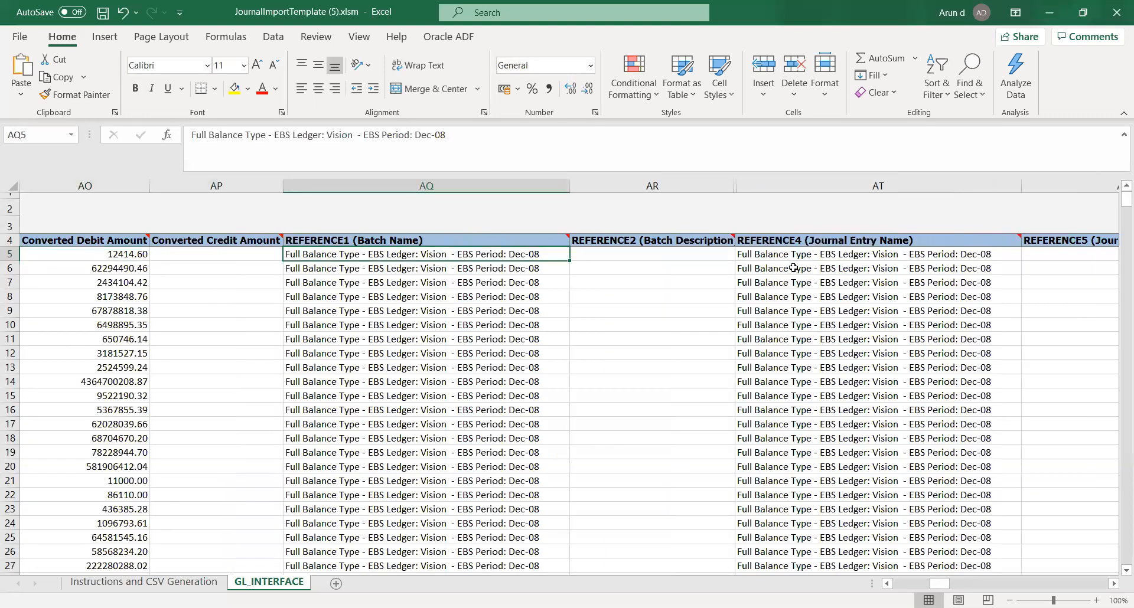
pyautogui.press('Right')
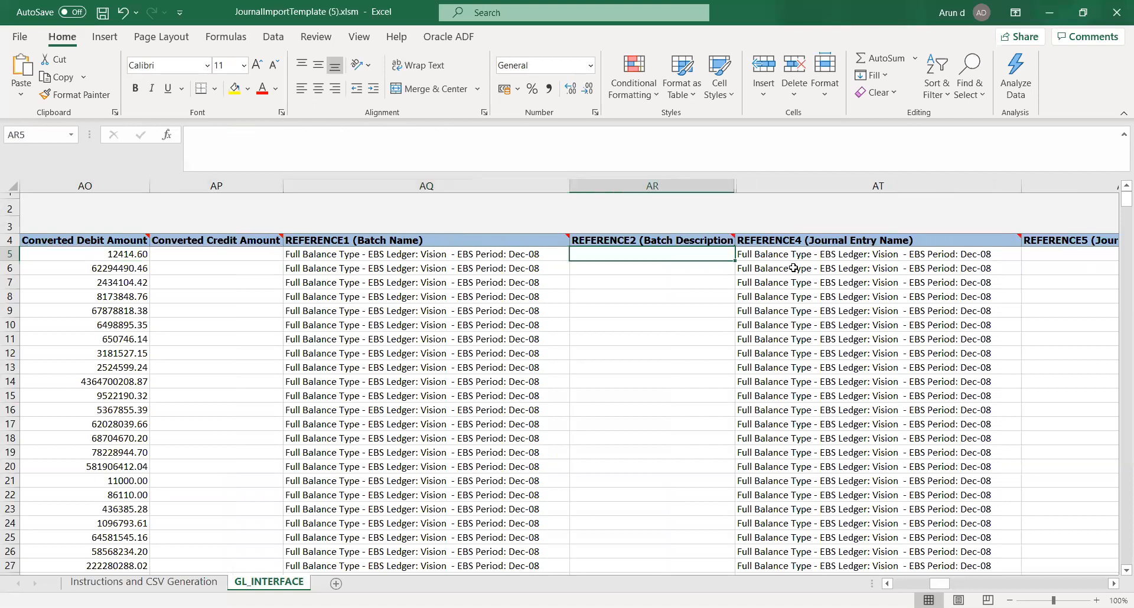
pyautogui.press('Right')
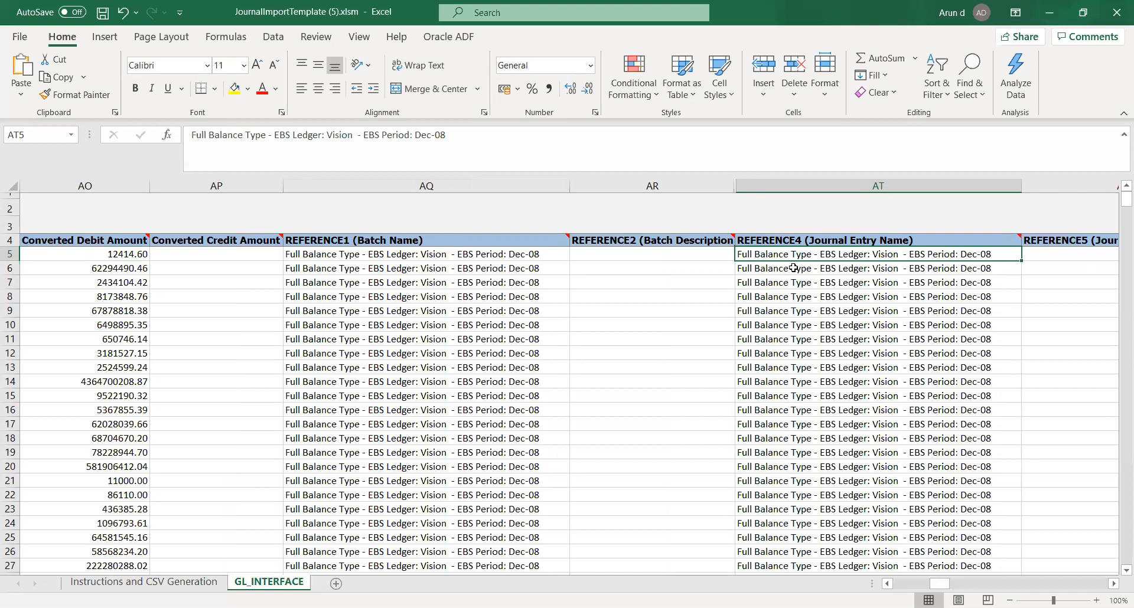
pyautogui.press('Right')
pyautogui.press('Right')
pyautogui.press('Right')
pyautogui.press('Right')
pyautogui.press('Right')
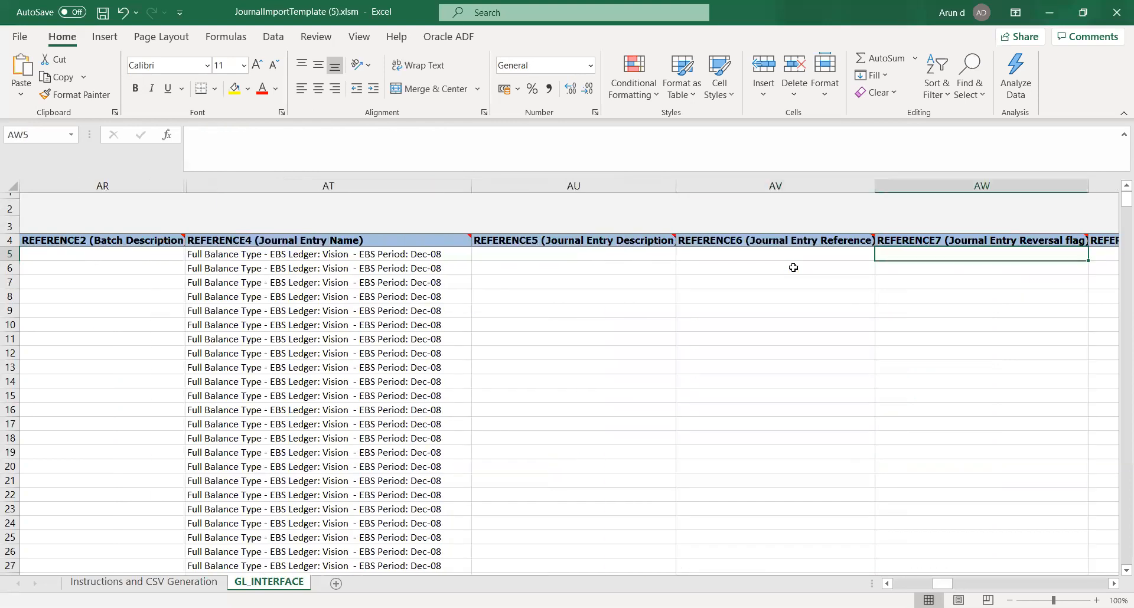
pyautogui.press('Right')
pyautogui.press('Left')
pyautogui.press('Left')
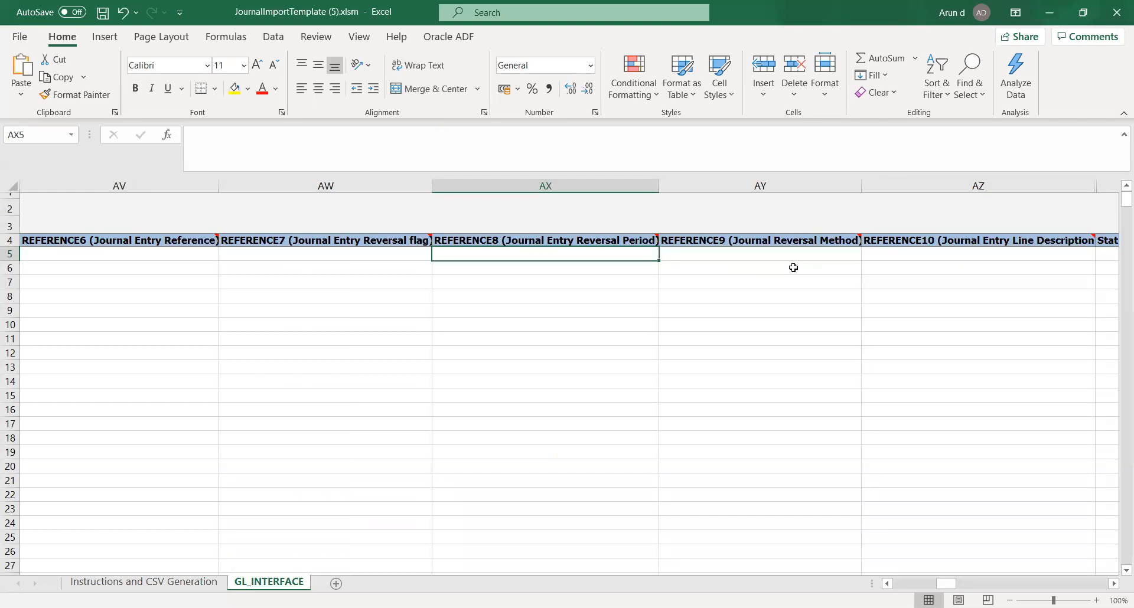
pyautogui.press('Right')
pyautogui.press('Right')
pyautogui.press('Right')
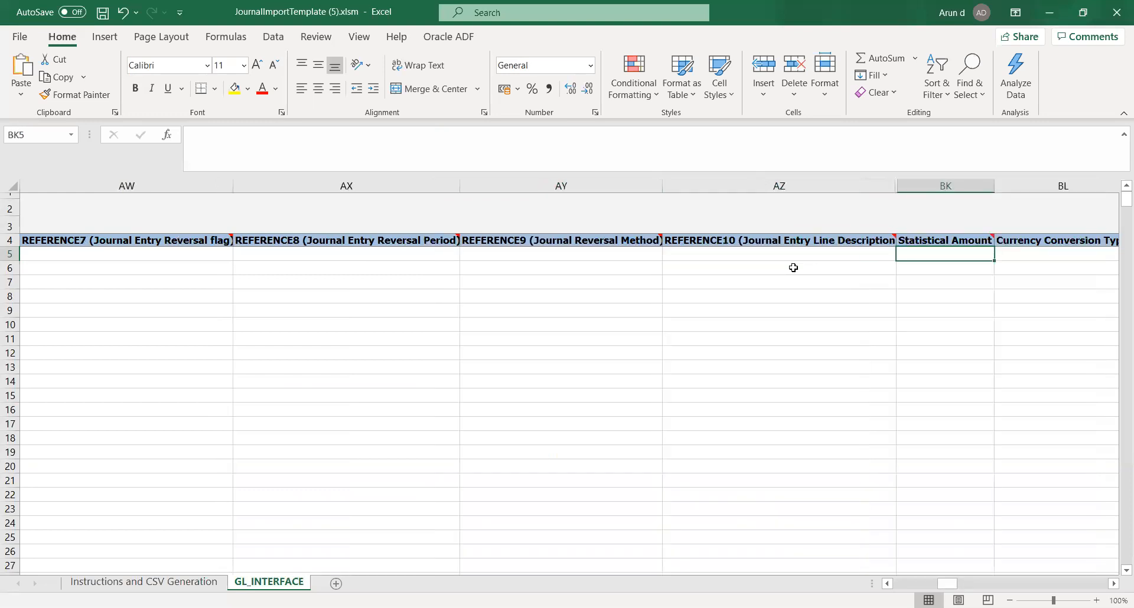
pyautogui.press('Left')
pyautogui.press('Left')
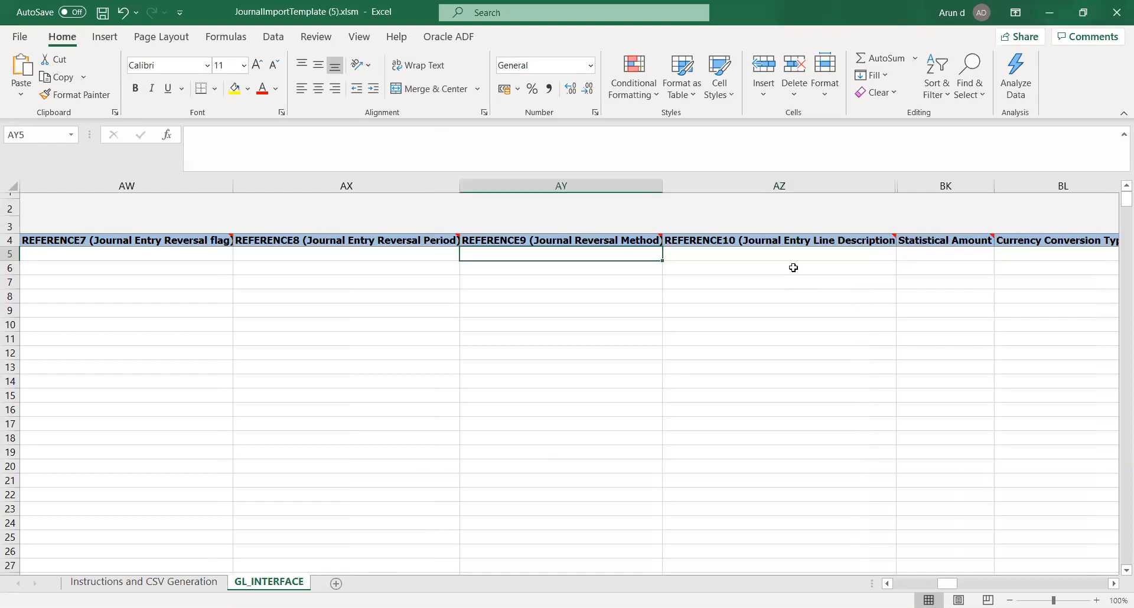
pyautogui.press('Left')
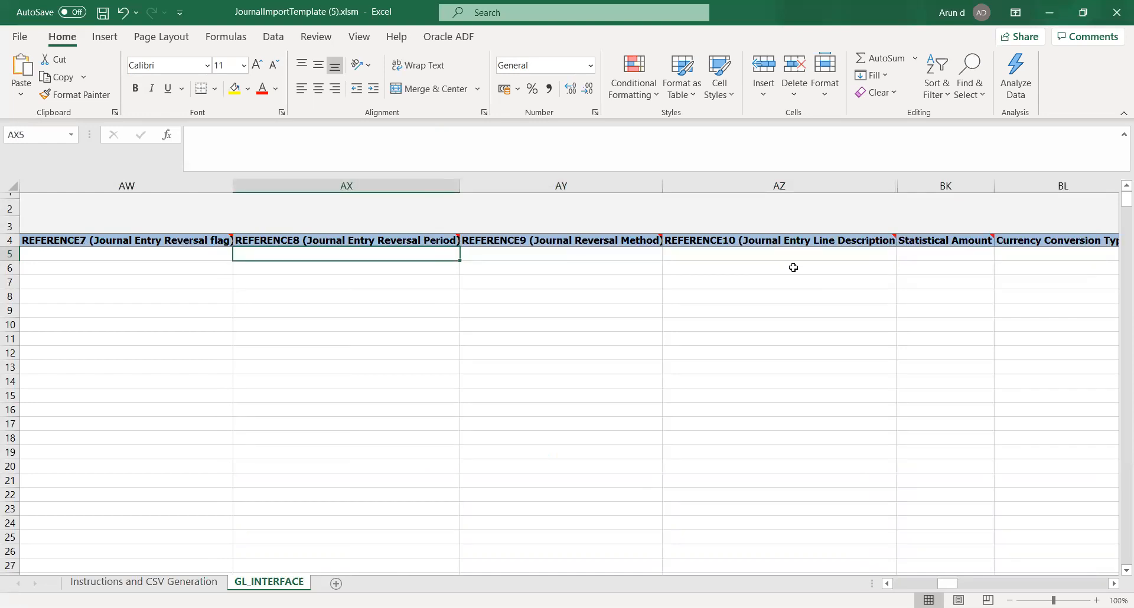
pyautogui.press('Left')
pyautogui.press('Left')
pyautogui.press('Left')
pyautogui.press('Left')
pyautogui.press('Left')
pyautogui.press('Left')
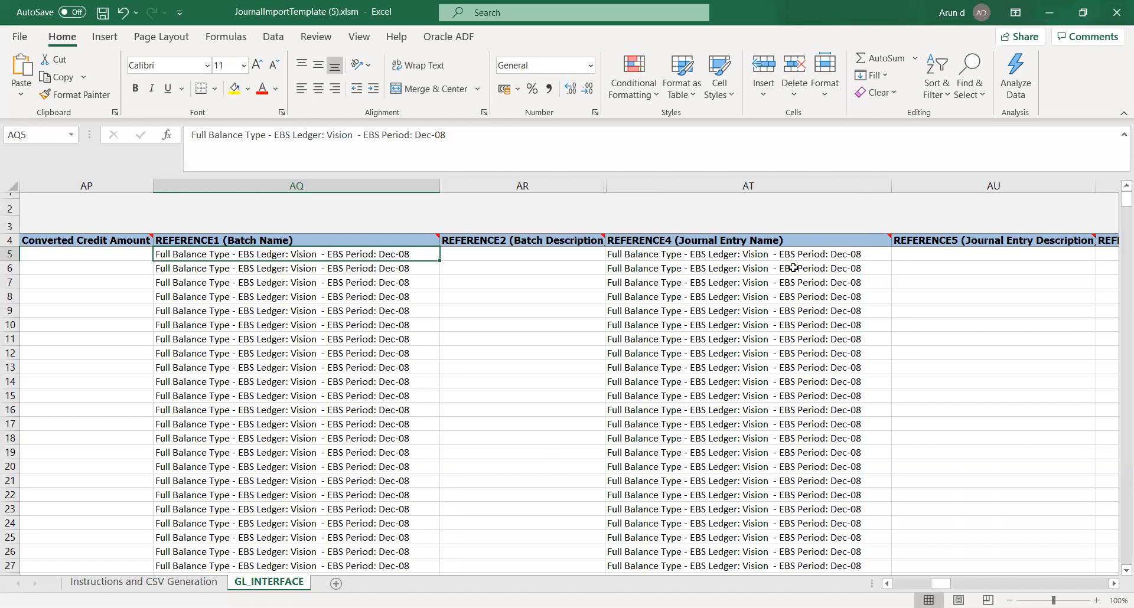
pyautogui.press('Right')
pyautogui.press('Right')
pyautogui.press('Right')
pyautogui.press('Right')
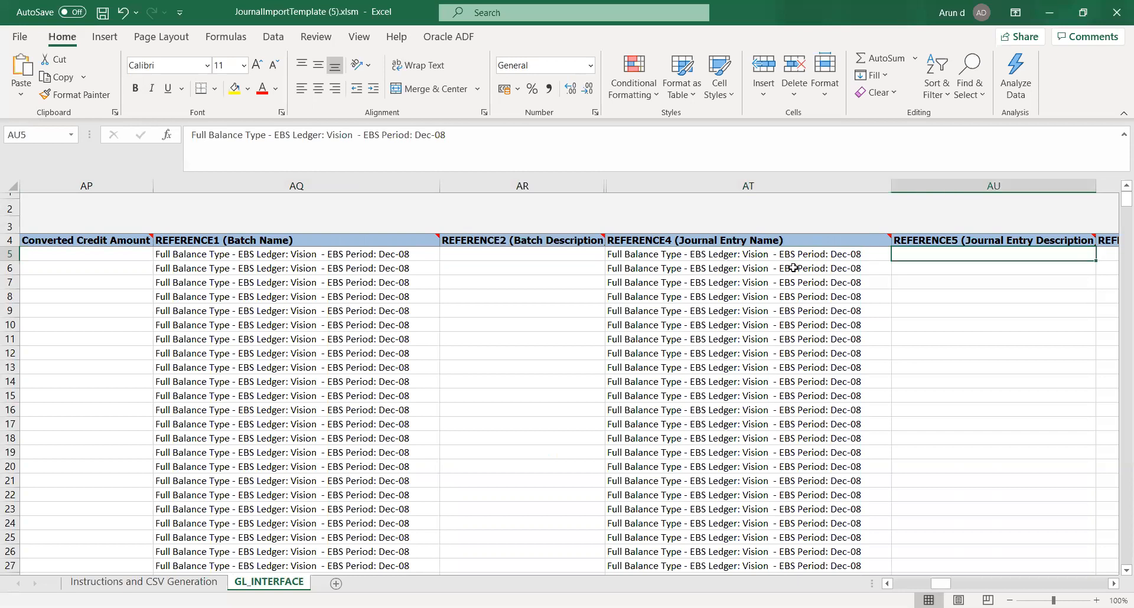
pyautogui.press('Left')
pyautogui.press('Left')
pyautogui.press('Left')
pyautogui.press('Left')
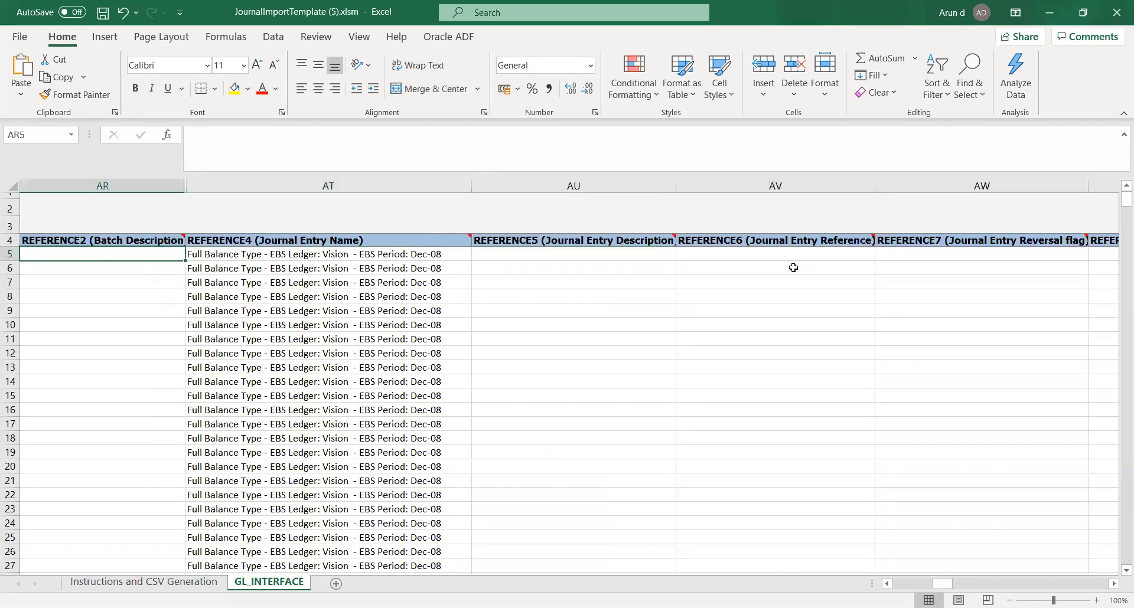
pyautogui.press('Left')
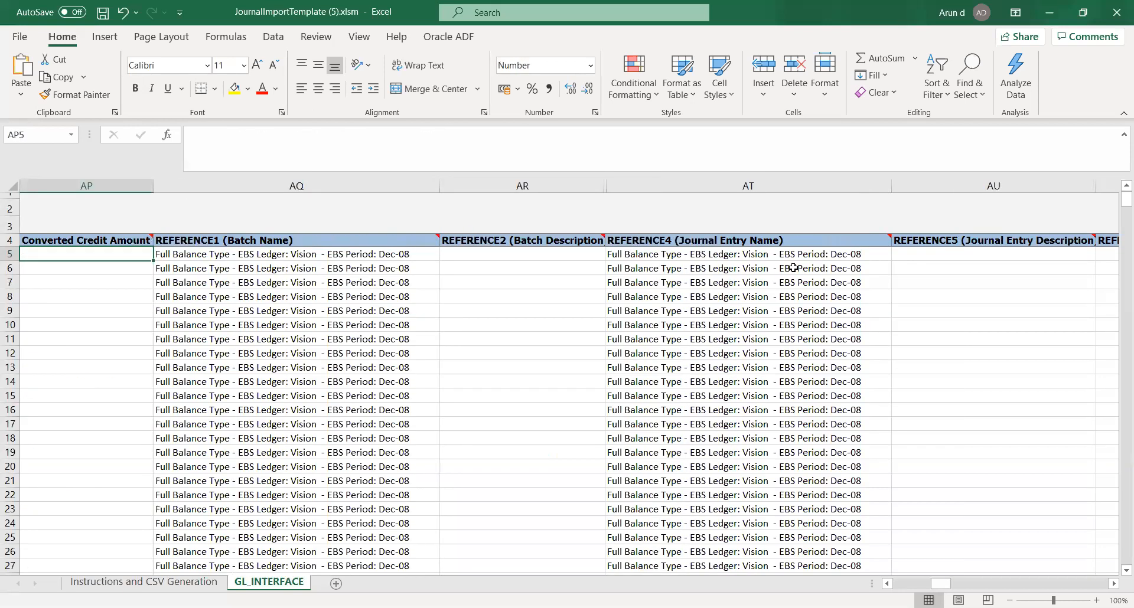
pyautogui.press('Right')
pyautogui.press('Right')
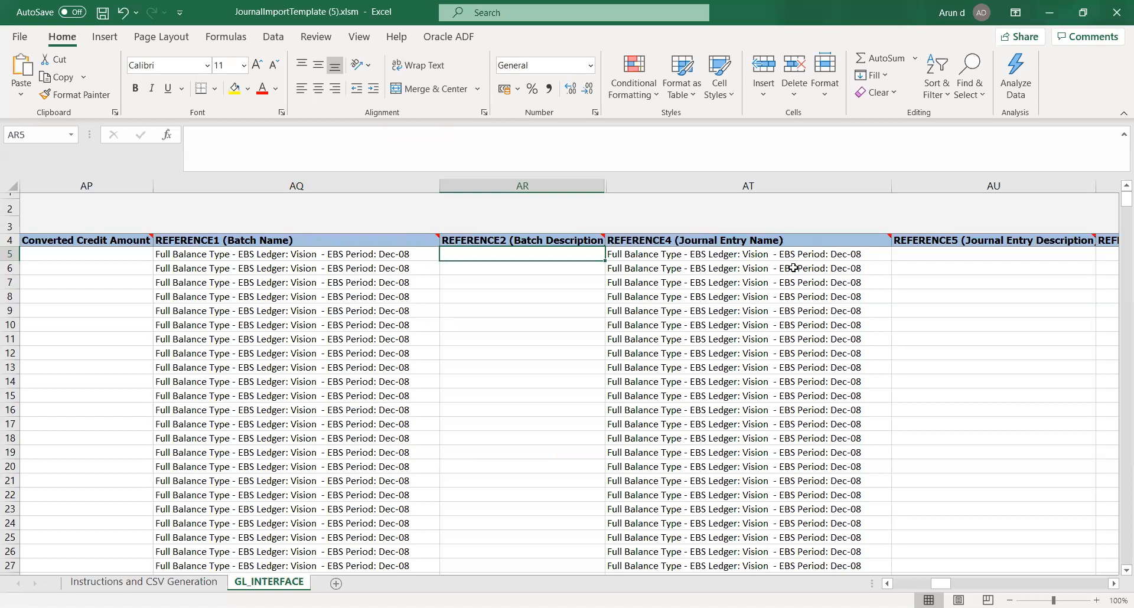
# Browse row 5's reference, statistical, currency and attribute columns around the Interface Group Identifier.
pyautogui.press('Right')
pyautogui.press('Right')
pyautogui.press('Right')
pyautogui.press('Right')
pyautogui.press('Right')
pyautogui.press('Right')
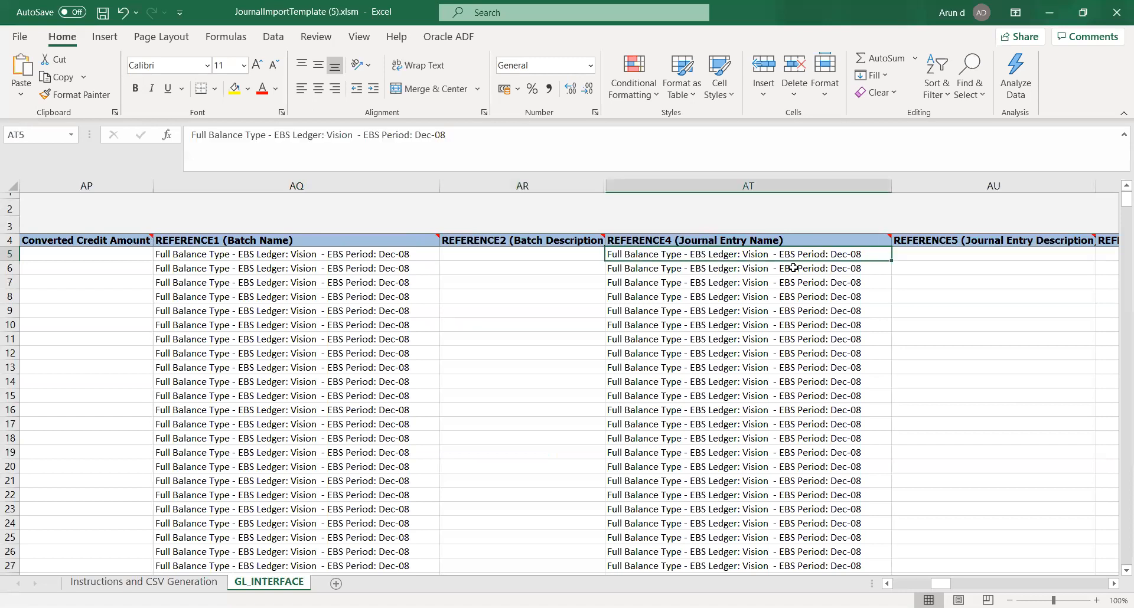
pyautogui.press('Right')
pyautogui.press('Right')
pyautogui.press('Right')
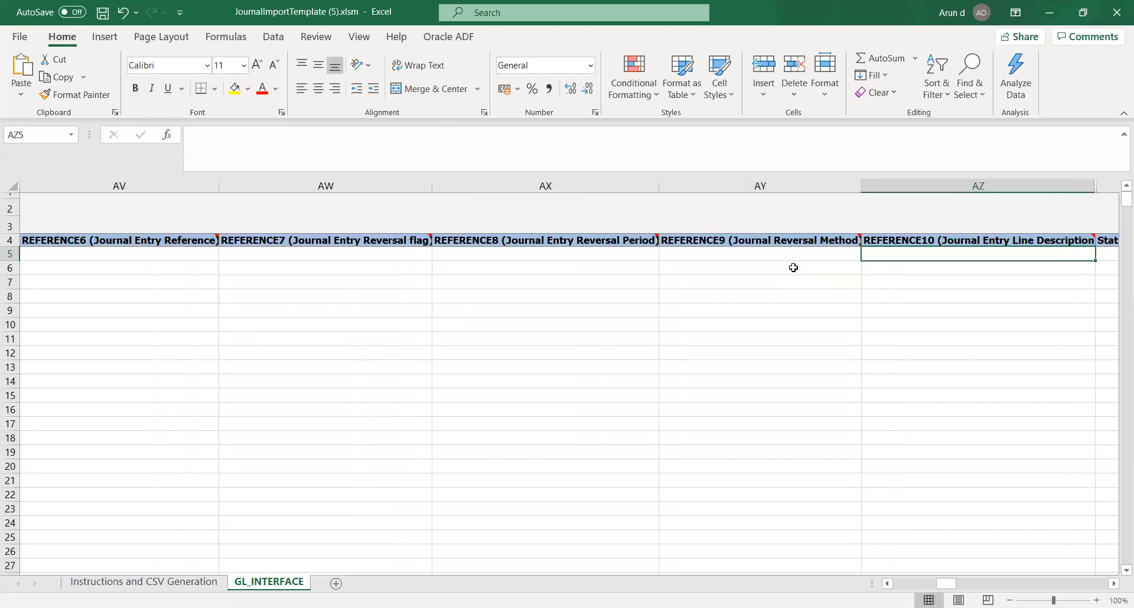
pyautogui.press('Right')
pyautogui.press('Right')
pyautogui.press('Right')
pyautogui.press('Right')
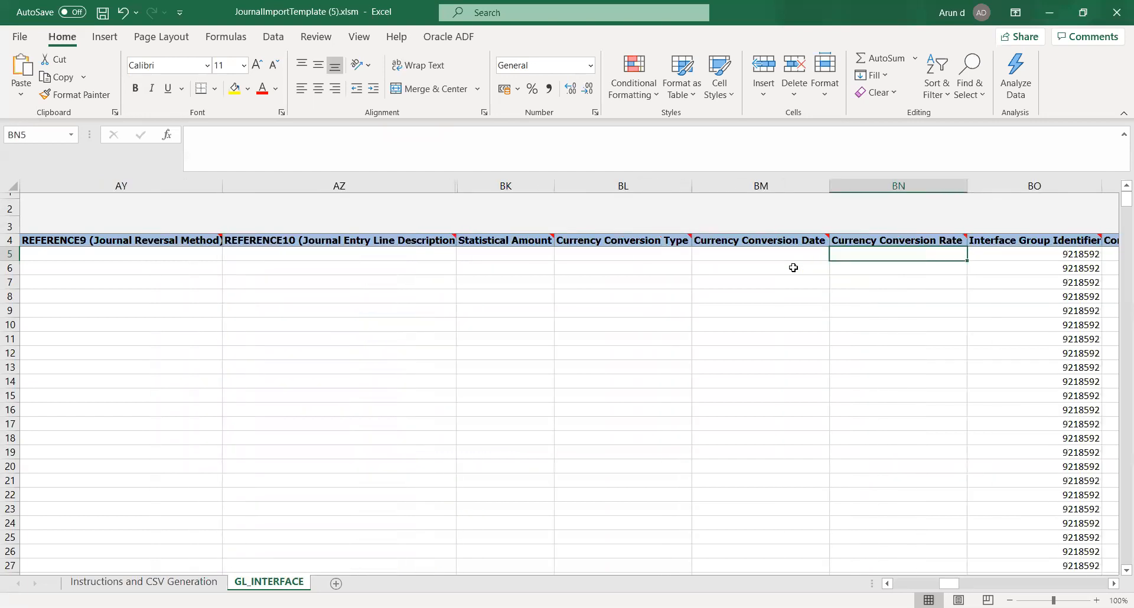
pyautogui.press('Right')
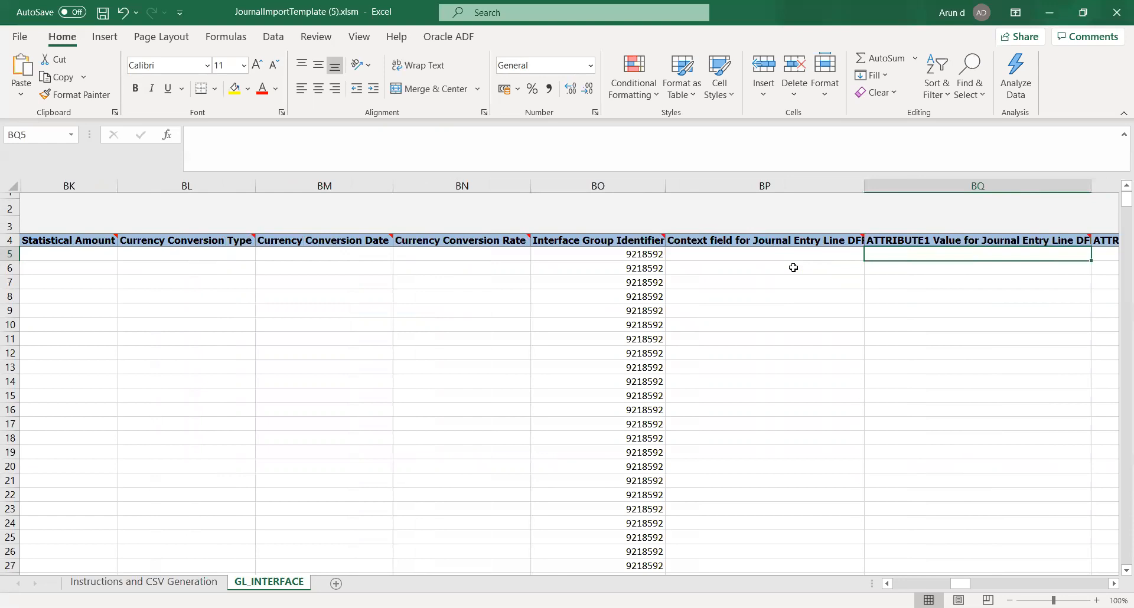
pyautogui.press('Left')
pyautogui.press('Left')
pyautogui.press('Right')
pyautogui.press('Right')
pyautogui.press('Right')
pyautogui.press('Left')
pyautogui.press('Left')
pyautogui.press('Left')
pyautogui.press('Left')
pyautogui.press('Right')
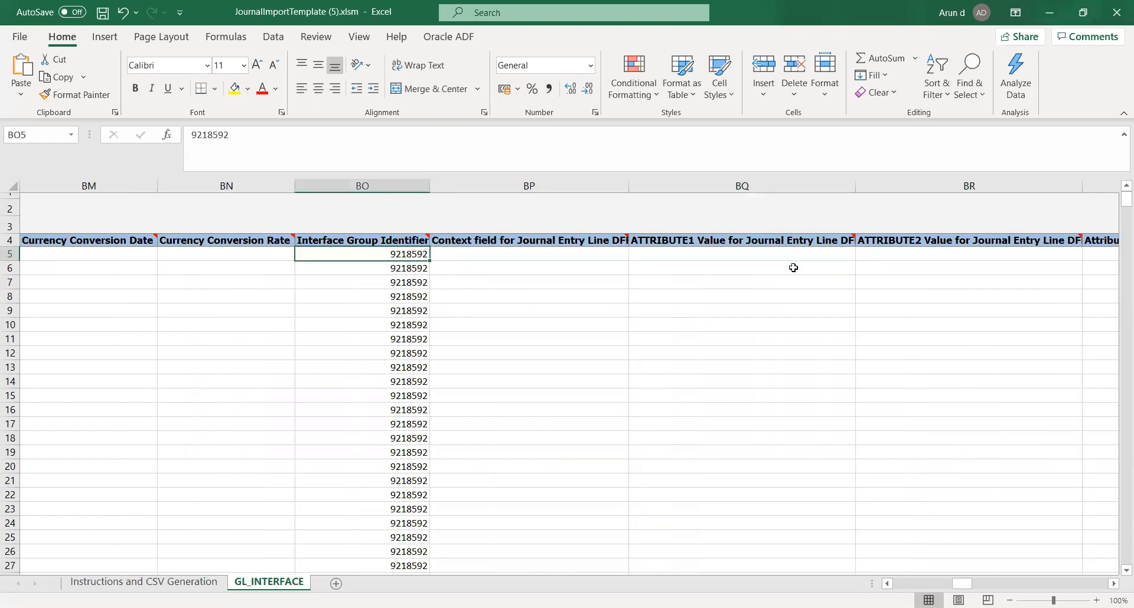
pyautogui.press('Down')
pyautogui.press('Down')
pyautogui.press('Down')
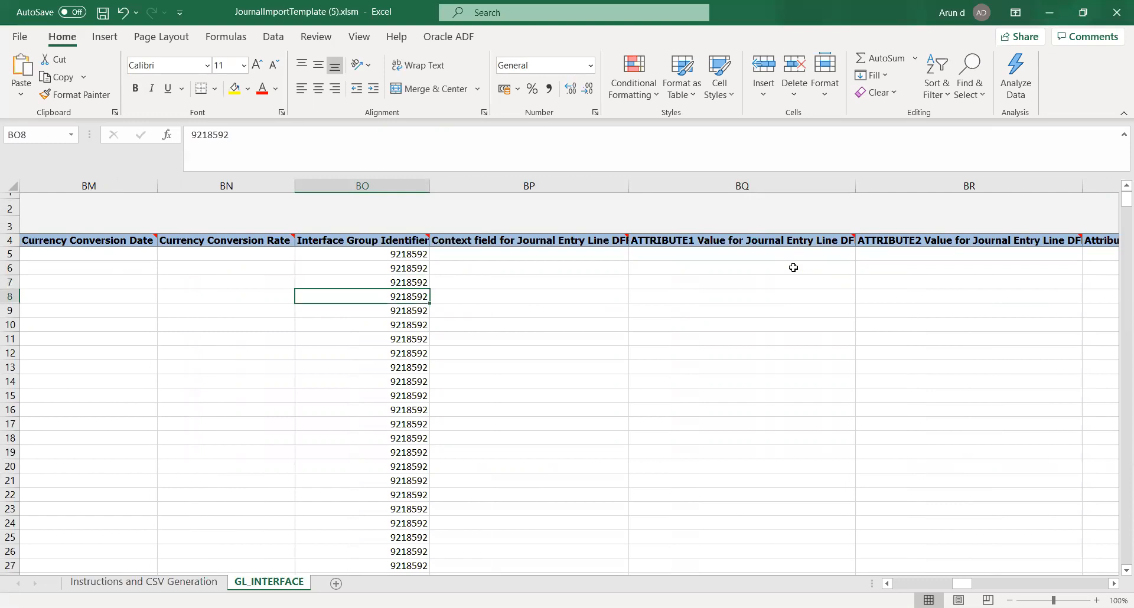
# Check the currency conversion rate and date columns, then return to the Interface Group Identifier.
pyautogui.press('Left')
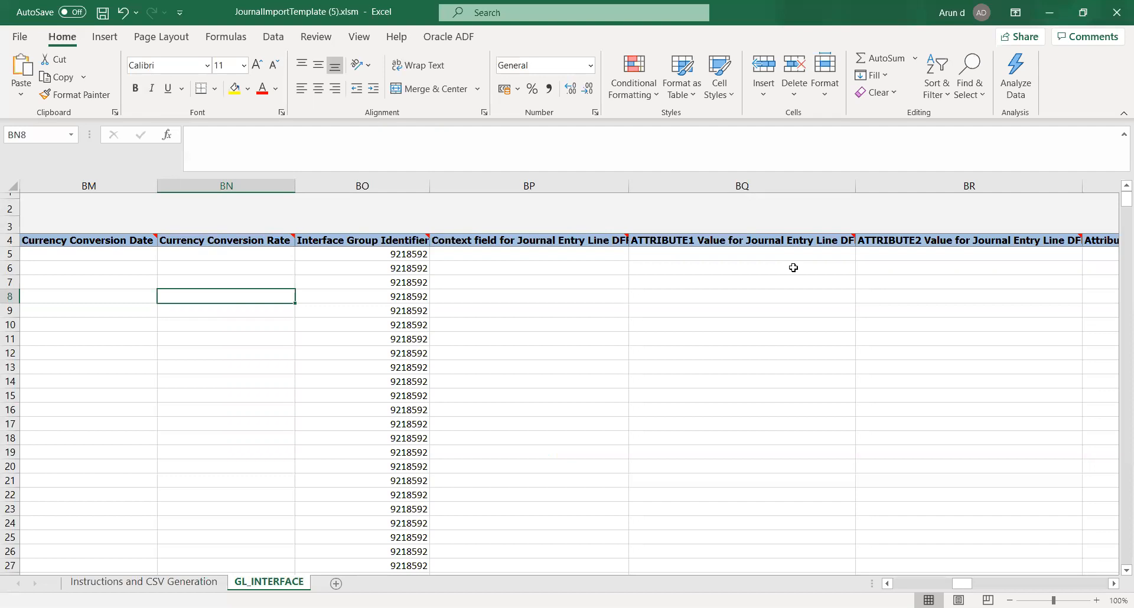
pyautogui.press('Left')
pyautogui.press('Left')
pyautogui.press('Left')
pyautogui.press('Left')
pyautogui.press('Left')
pyautogui.press('Left')
pyautogui.press('Left')
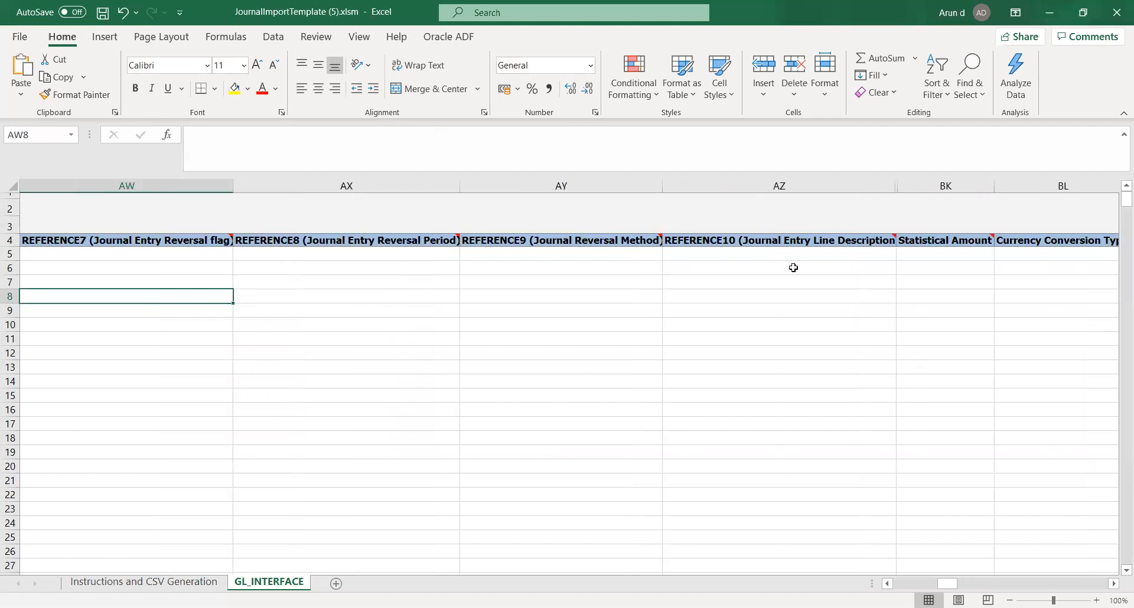
pyautogui.press('Right')
pyautogui.press('Right')
pyautogui.press('Right')
pyautogui.press('Right')
pyautogui.press('Right')
pyautogui.press('Right')
pyautogui.press('Right')
pyautogui.press('Right')
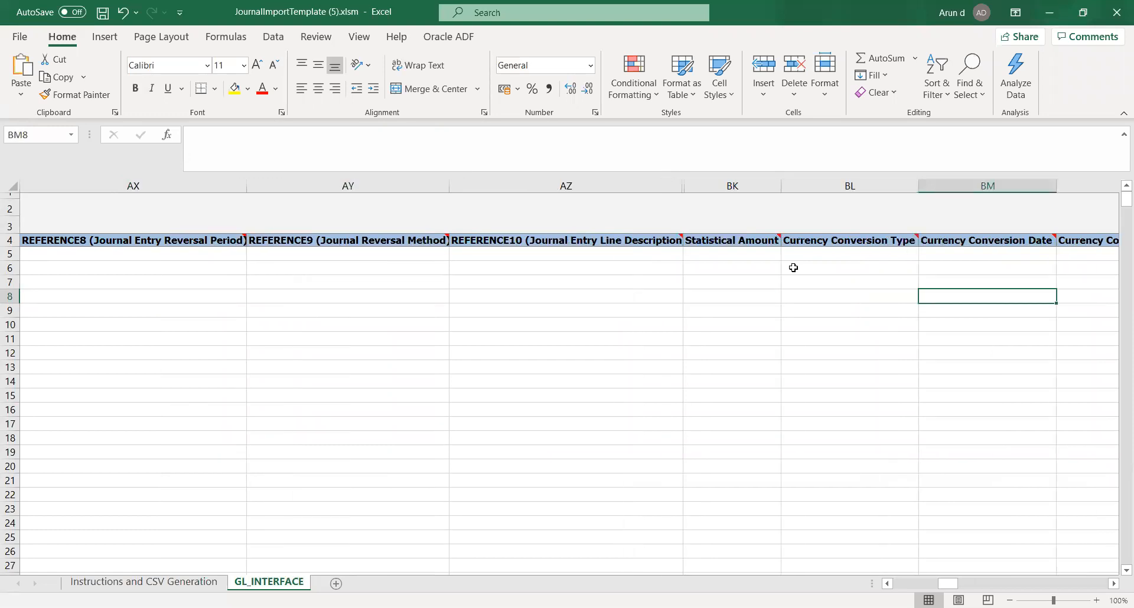
pyautogui.press('Right')
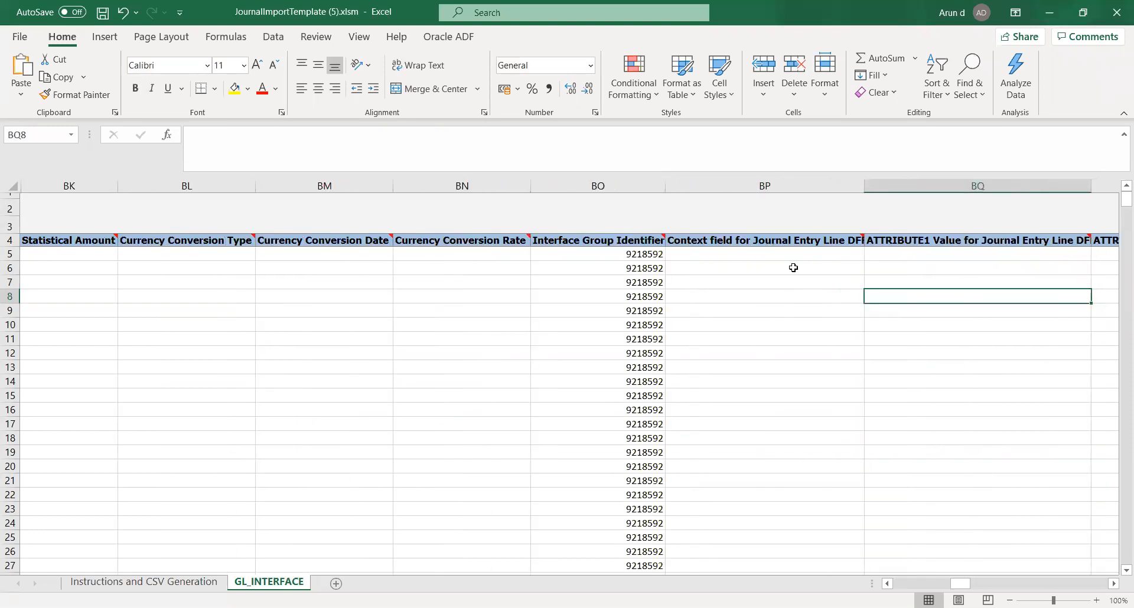
pyautogui.press('Right')
pyautogui.press('Left')
pyautogui.press('Left')
pyautogui.press('Left')
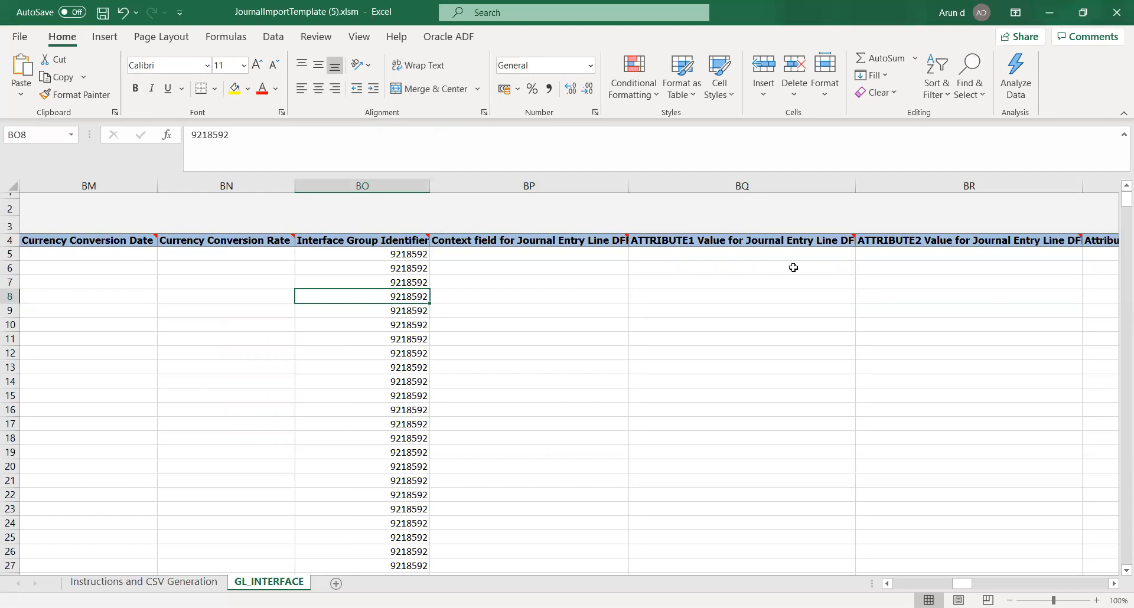
pyautogui.press('Up')
pyautogui.press('Up')
pyautogui.press('Up')
pyautogui.press('Down')
pyautogui.press('Down')
pyautogui.press('Down')
# Scan the journal line and captured information attribute columns up to Reconciliation Reference.
pyautogui.press('Right')
pyautogui.press('Right')
pyautogui.press('Right')
pyautogui.press('Right')
pyautogui.press('Right')
pyautogui.press('Right')
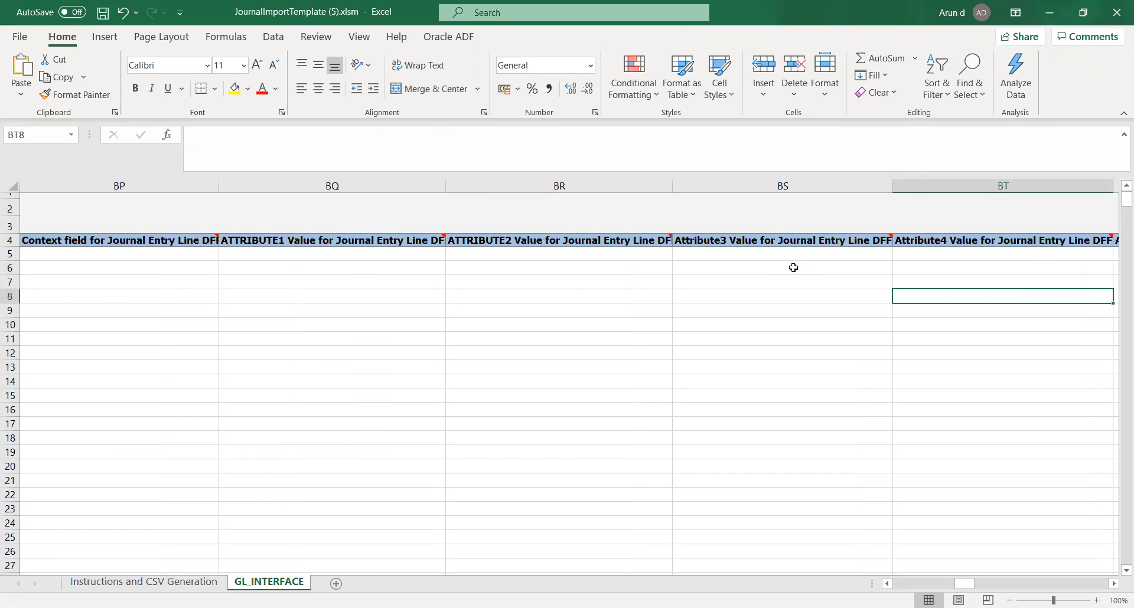
pyautogui.press('Right')
pyautogui.press('Right')
pyautogui.press('Right')
pyautogui.press('Right')
pyautogui.press('Right')
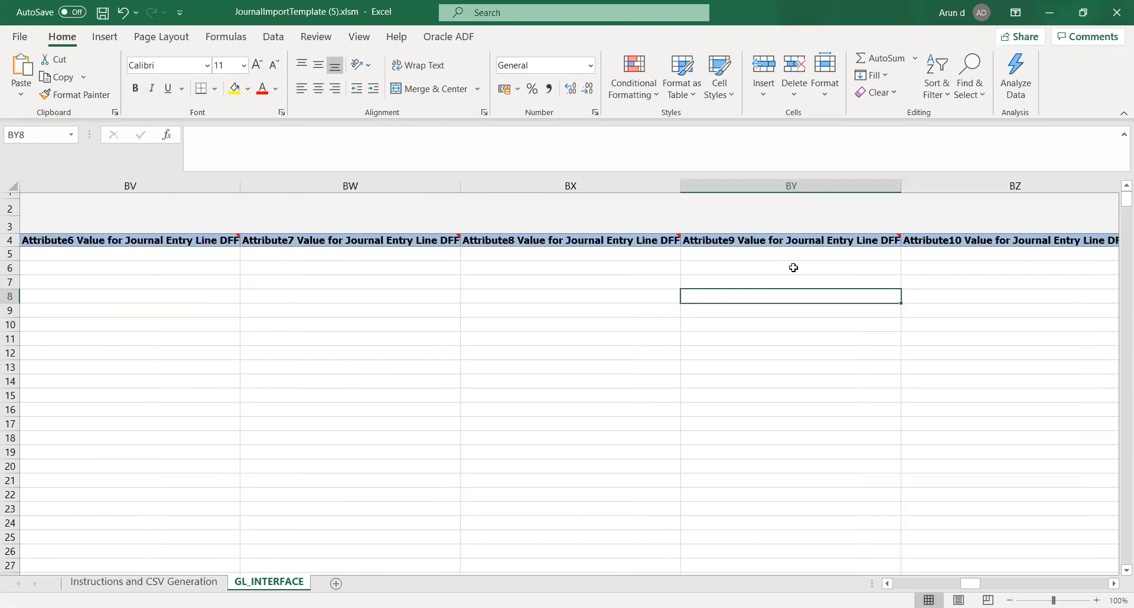
pyautogui.press('Right')
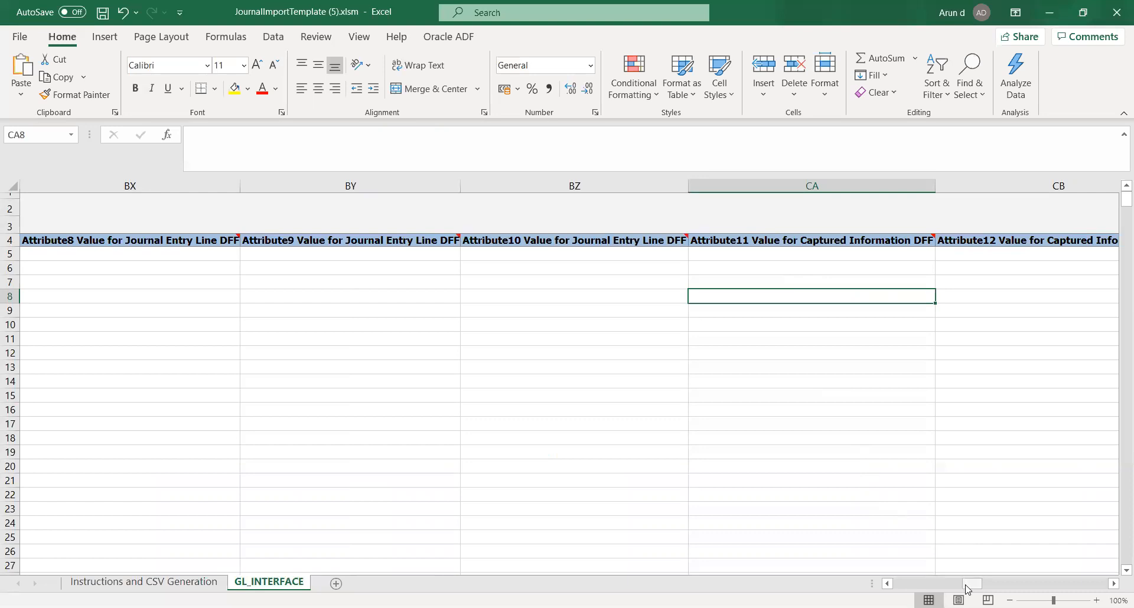
pyautogui.moveTo(966, 589); pyautogui.dragTo(984, 585)
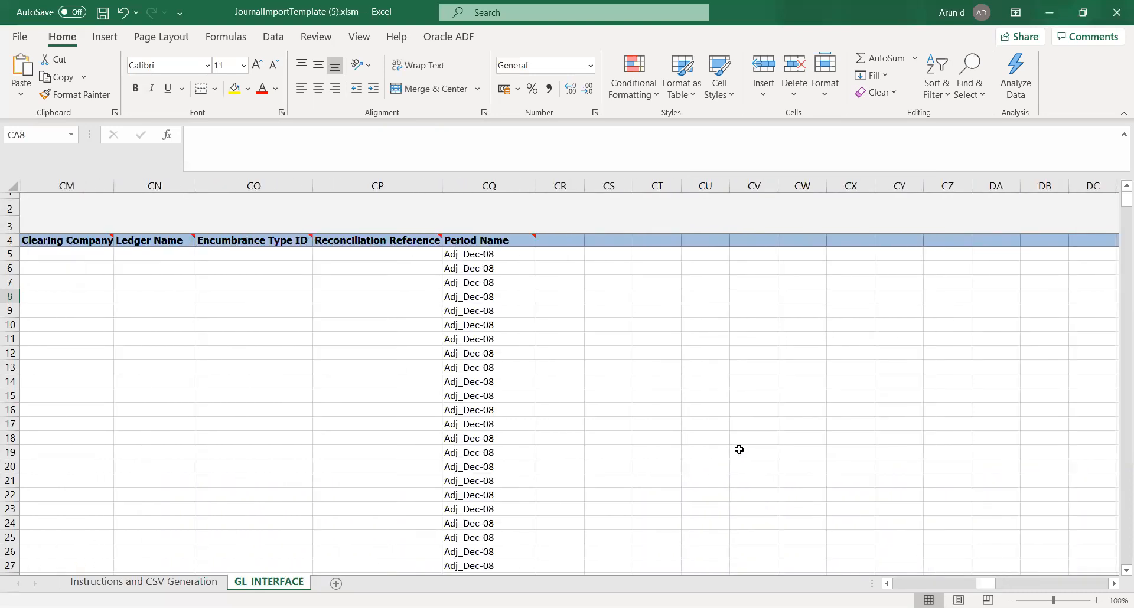
pyautogui.click(402, 257)
pyautogui.press('Up')
pyautogui.press('Down')
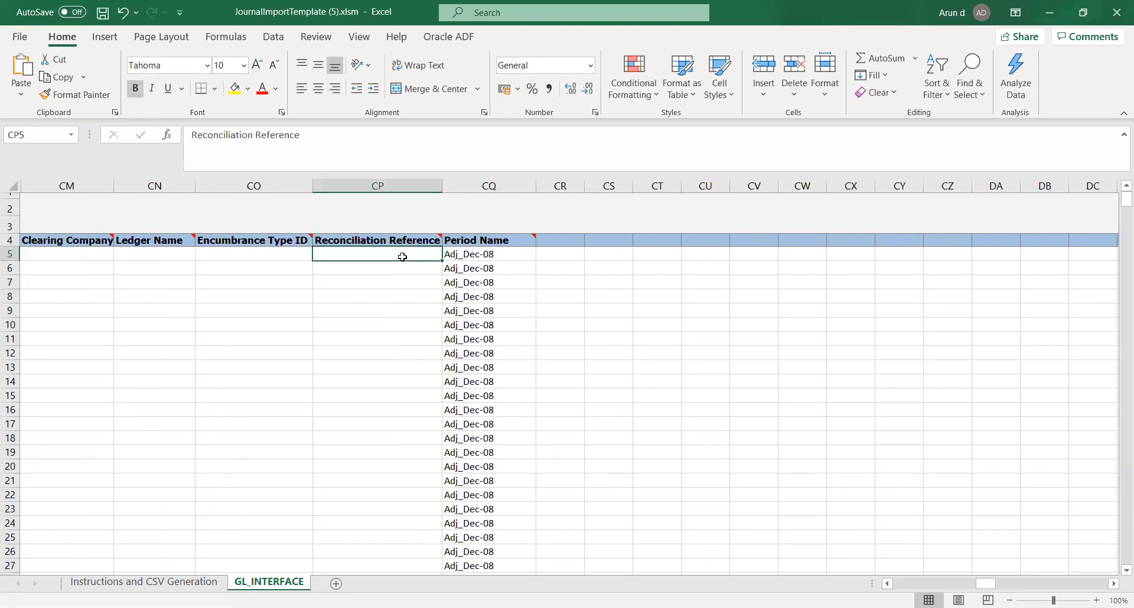
pyautogui.press('Left')
# Move back through the attribute columns to the debit and credit amounts and row 6's status.
pyautogui.press('Left')
pyautogui.press('Left')
pyautogui.press('Left')
pyautogui.press('Left')
pyautogui.press('Left')
pyautogui.press('Left')
pyautogui.press('Left')
pyautogui.press('Left')
pyautogui.press('Left')
pyautogui.press('Left')
pyautogui.press('Left')
pyautogui.press('Left')
pyautogui.press('Left')
pyautogui.press('Left')
pyautogui.press('Left')
pyautogui.press('Left')
pyautogui.press('Left')
pyautogui.press('Left')
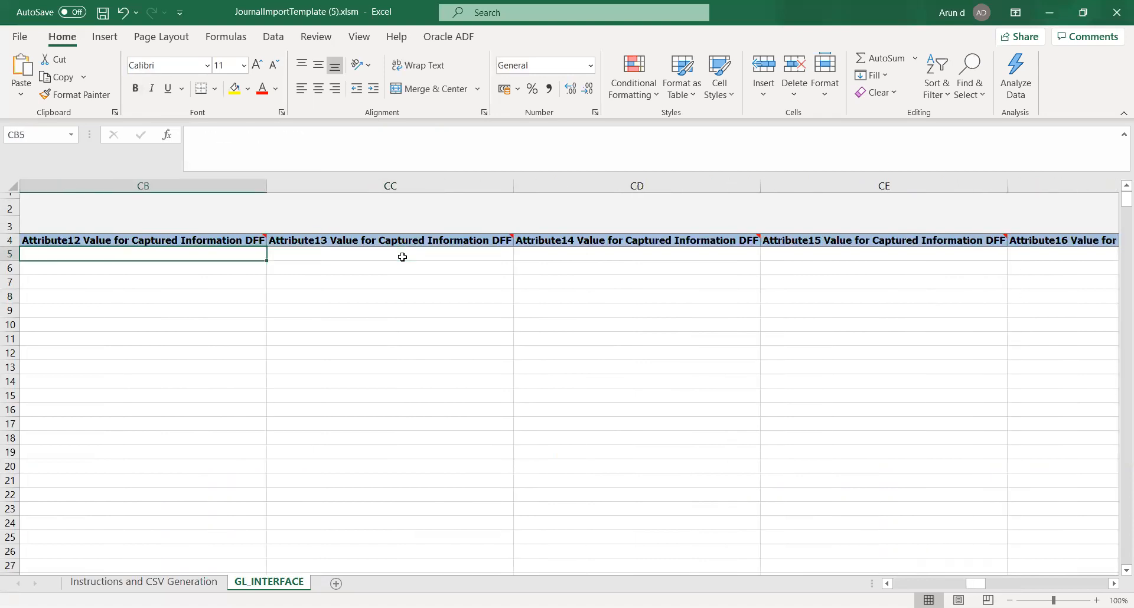
pyautogui.press('Right')
pyautogui.press('Left')
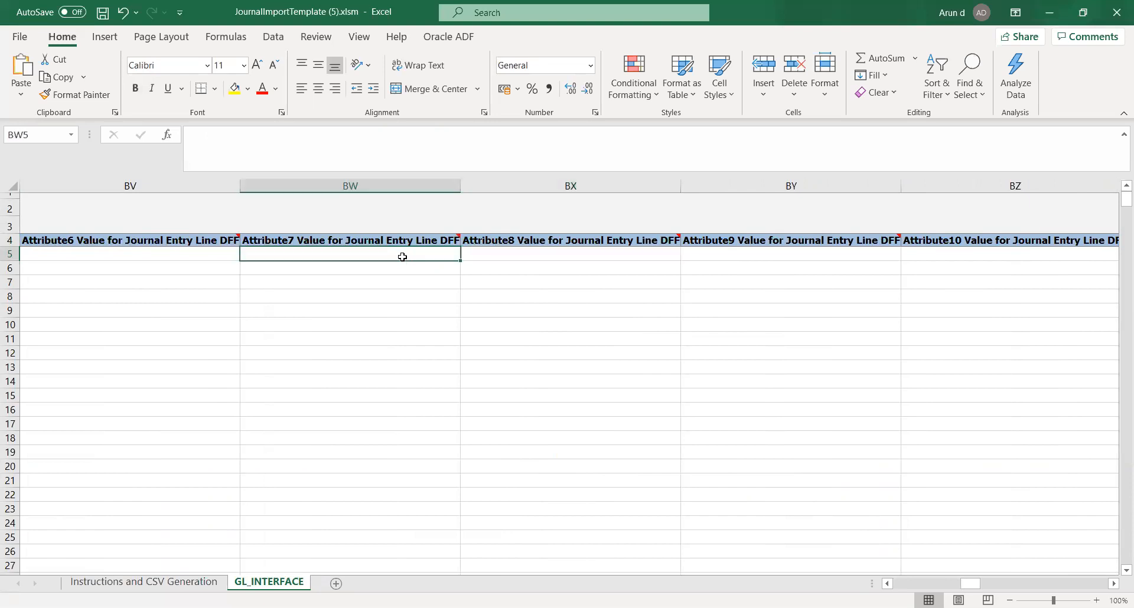
pyautogui.press('Left')
pyautogui.press('Left')
pyautogui.press('Left')
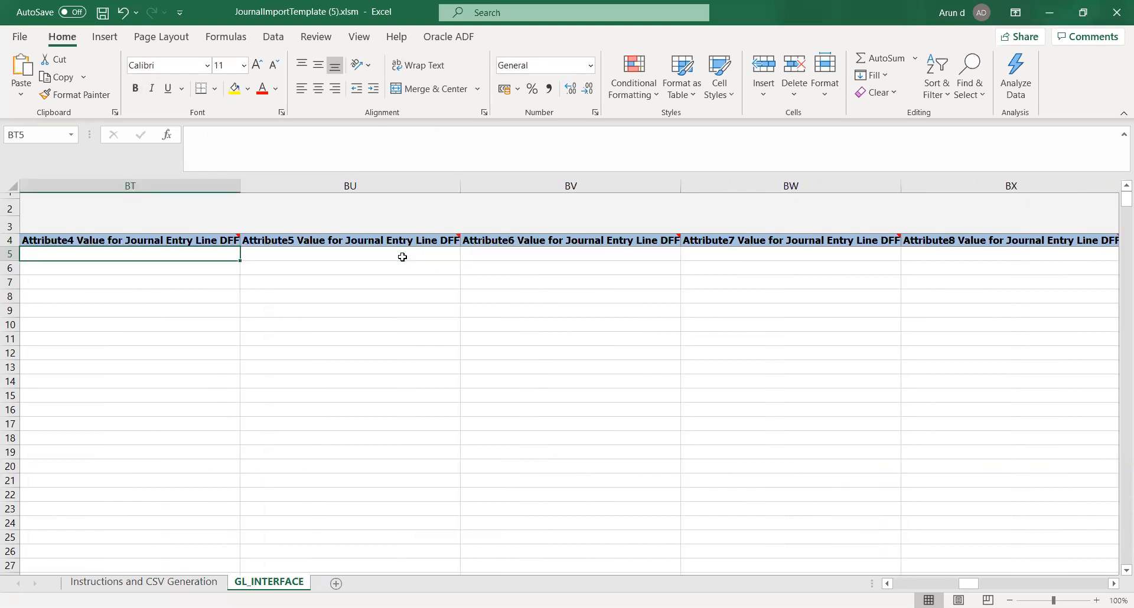
pyautogui.press('Left')
pyautogui.press('Left')
pyautogui.press('Left')
pyautogui.press('Left')
pyautogui.press('Left')
pyautogui.press('Left')
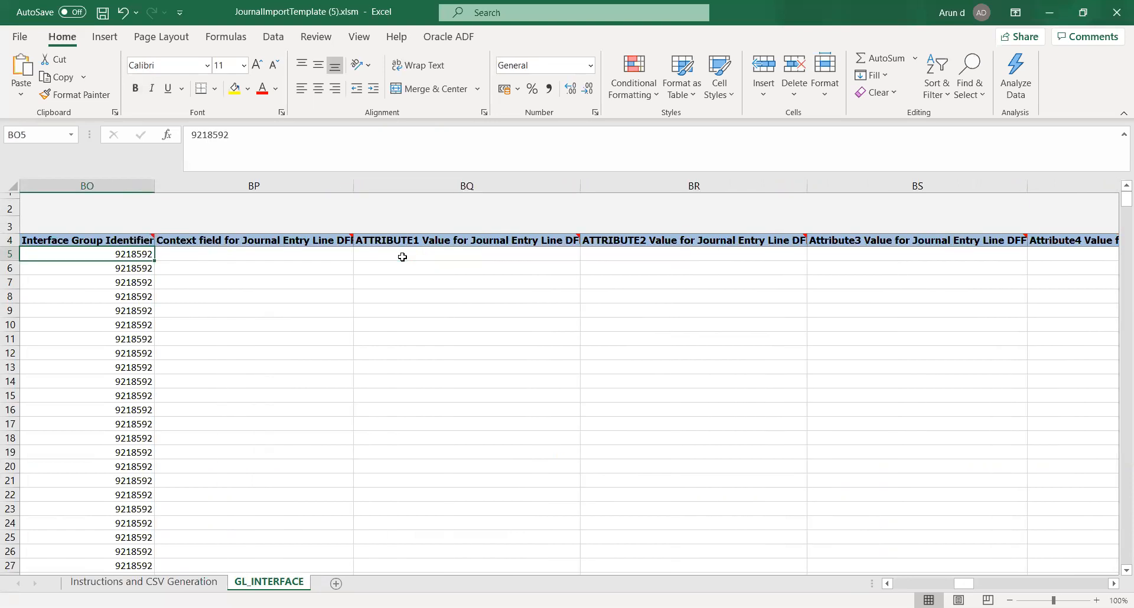
pyautogui.press('Right')
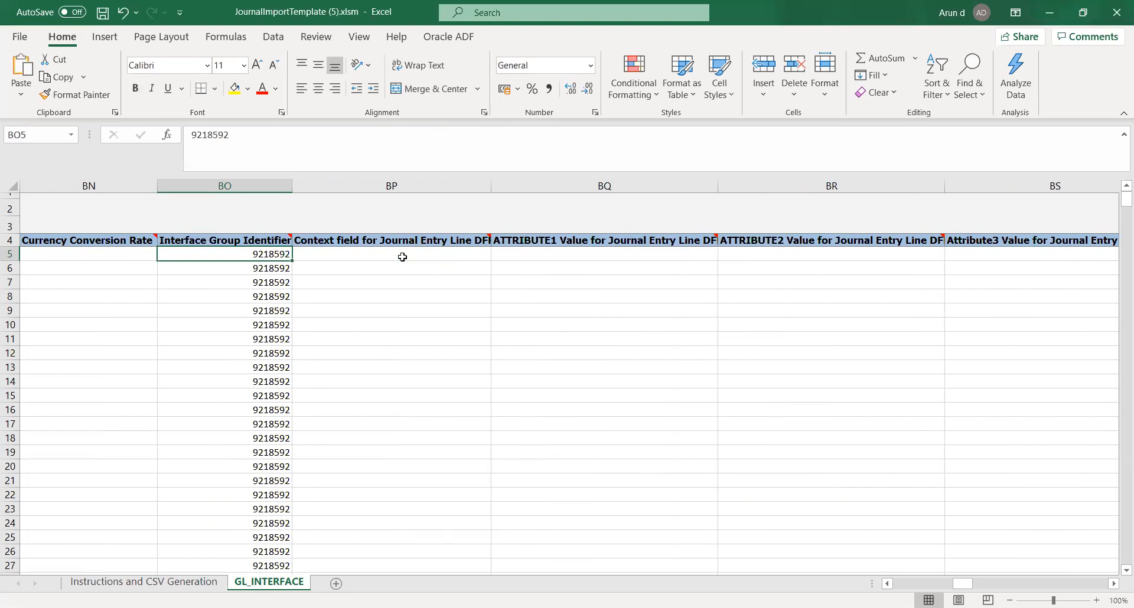
pyautogui.press('Left')
pyautogui.press('Left')
pyautogui.press('Left')
pyautogui.press('Left')
pyautogui.press('Left')
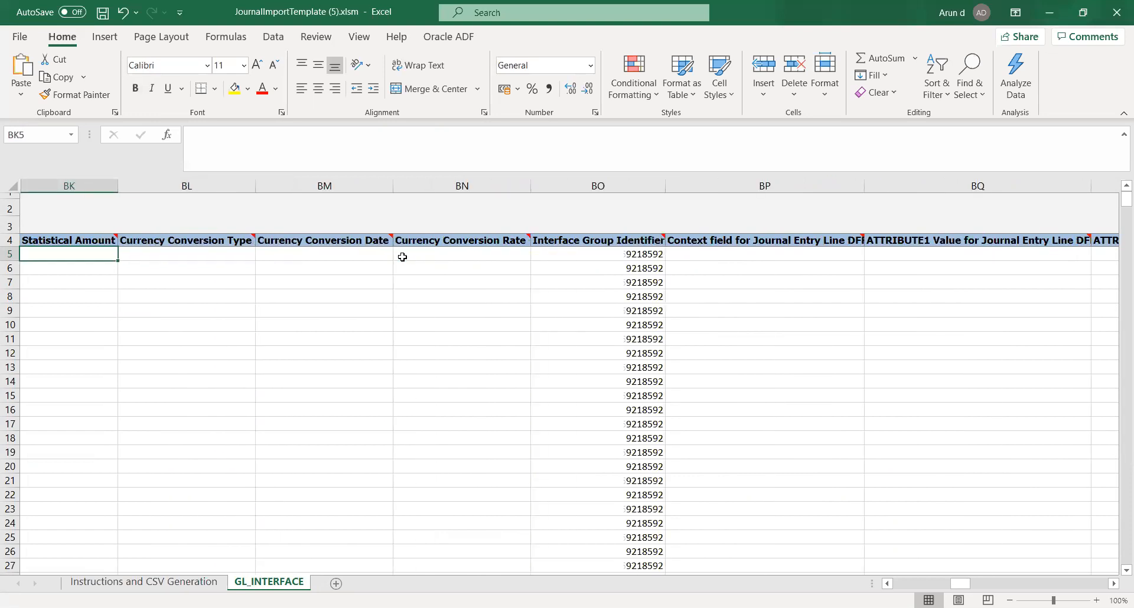
pyautogui.press('Left')
pyautogui.press('Left')
pyautogui.press('Left')
pyautogui.press('Left')
pyautogui.press('Left')
pyautogui.press('Left')
pyautogui.press('Left')
pyautogui.press('Left')
pyautogui.press('Left')
pyautogui.press('Left')
pyautogui.press('Left')
pyautogui.press('Left')
pyautogui.press('Left')
pyautogui.press('Left')
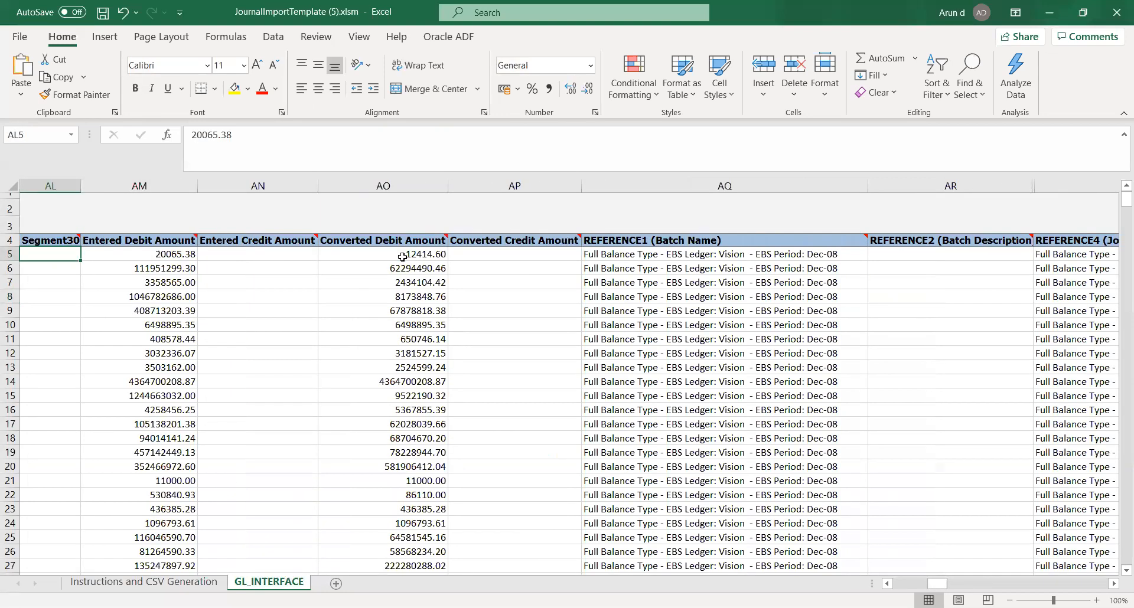
pyautogui.press('Left')
pyautogui.press('Left')
pyautogui.press('Left')
pyautogui.press('Left')
pyautogui.press('Left')
pyautogui.press('Left')
pyautogui.press('Left')
pyautogui.press('Left')
pyautogui.press('Left')
pyautogui.press('Left')
pyautogui.press('Left')
pyautogui.press('Left')
pyautogui.press('Left')
pyautogui.press('Left')
pyautogui.press('Left')
pyautogui.press('Left')
pyautogui.press('Left')
pyautogui.press('Left')
pyautogui.press('Left')
pyautogui.press('Left')
pyautogui.press('Left')
pyautogui.press('Left')
pyautogui.press('Left')
pyautogui.press('Left')
pyautogui.press('Left')
pyautogui.press('Left')
pyautogui.press('Left')
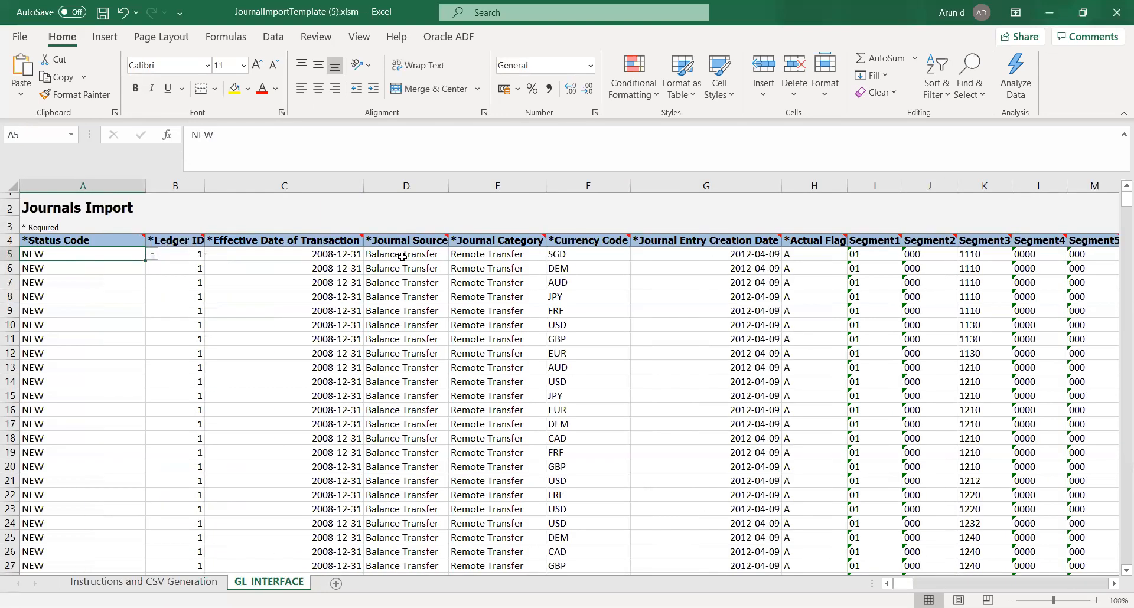
pyautogui.press('Down')
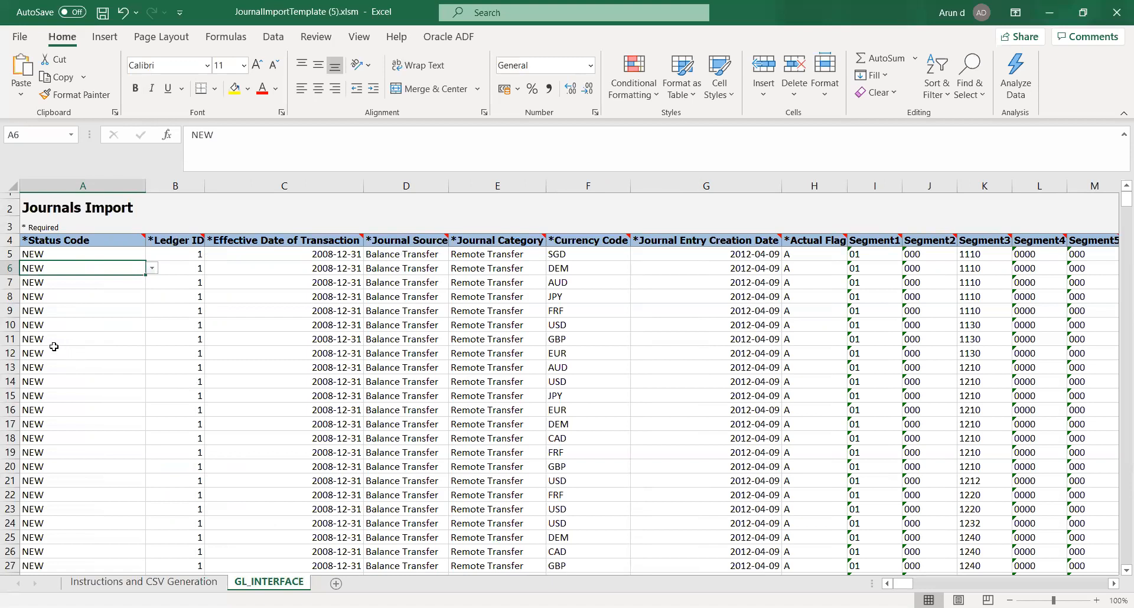
# Decline the server connection prompt and dismiss the connection-cancelled warning.
pyautogui.hotkey('alt', 'Tab')
pyautogui.click(328, 351)
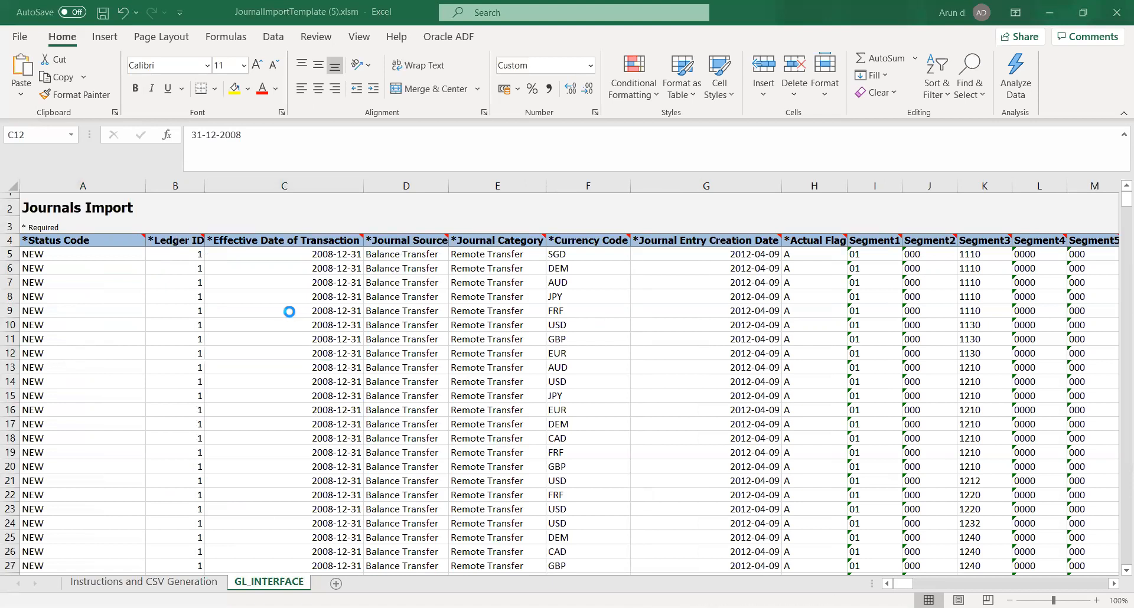
pyautogui.press('Tab')
pyautogui.press('Return')
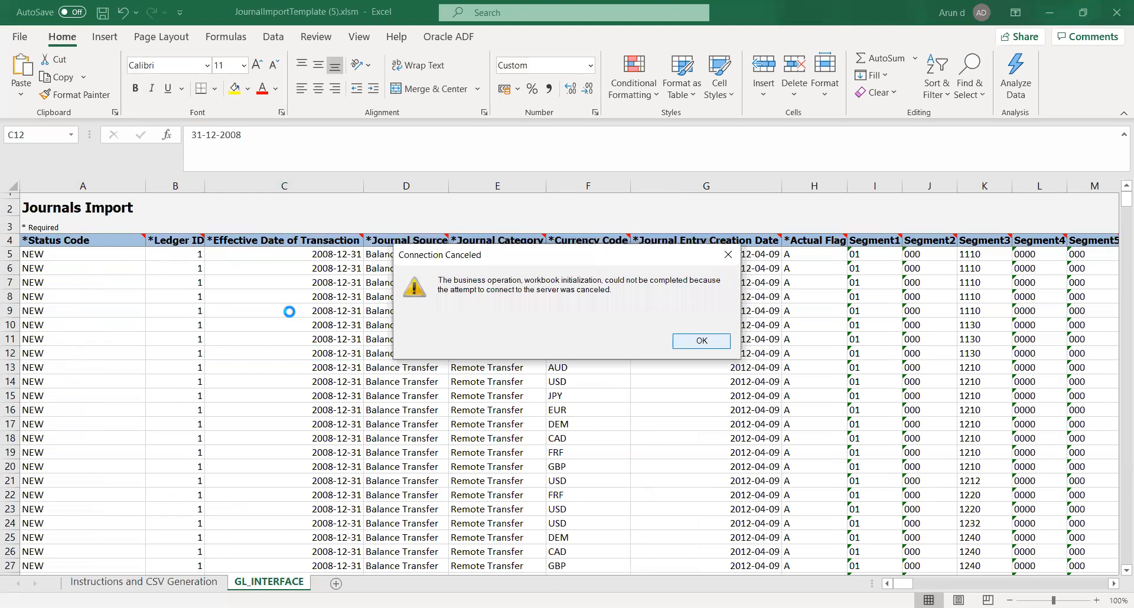
pyautogui.press('Return')
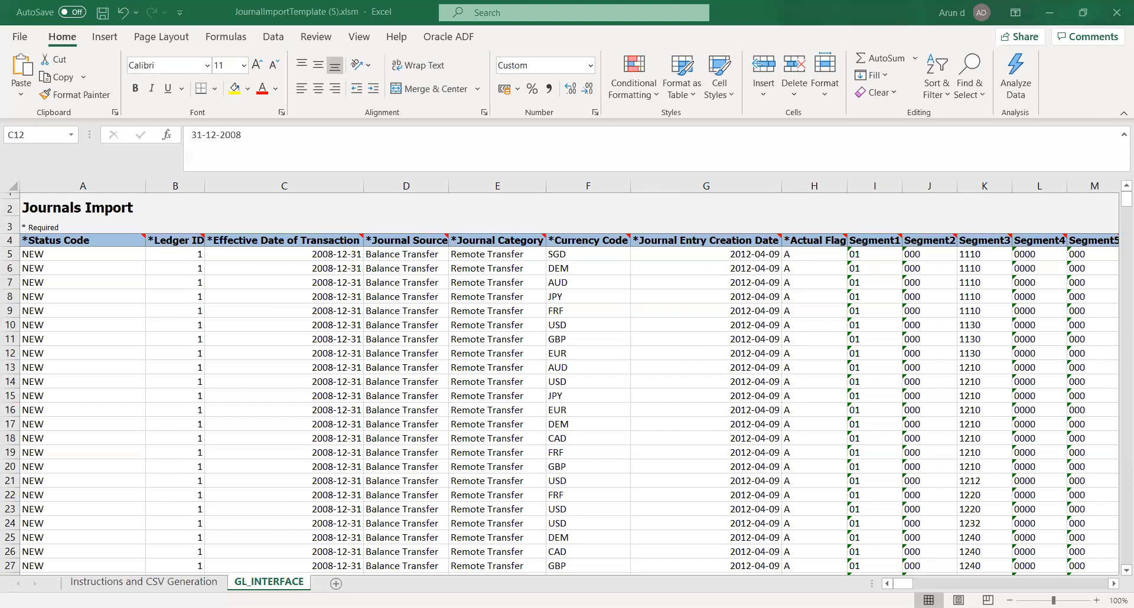
# Delete the leftover sample data in A7:M649 below the two journal lines.
pyautogui.click(50, 355)
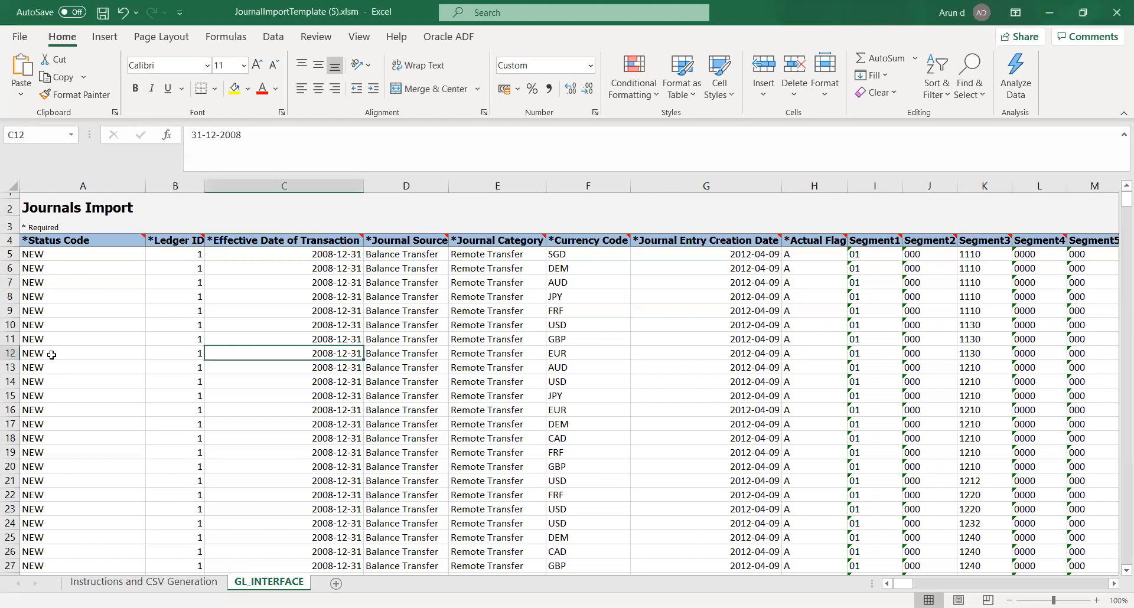
pyautogui.click(55, 282)
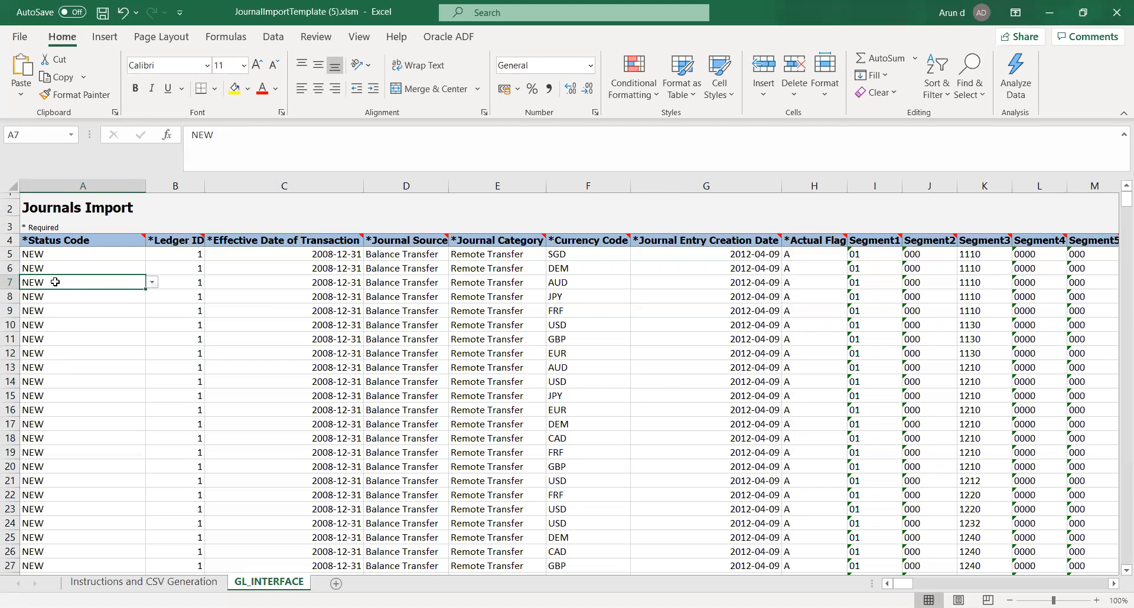
pyautogui.hotkey('ctrl', 'shift', 'Down')
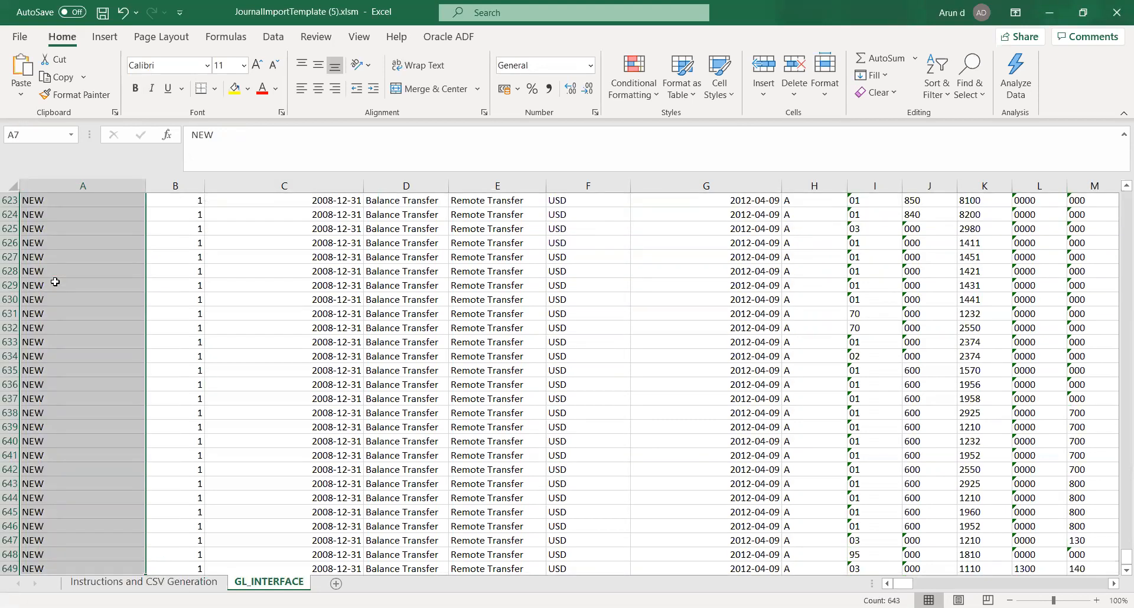
pyautogui.hotkey('ctrl', 'shift', 'Right')
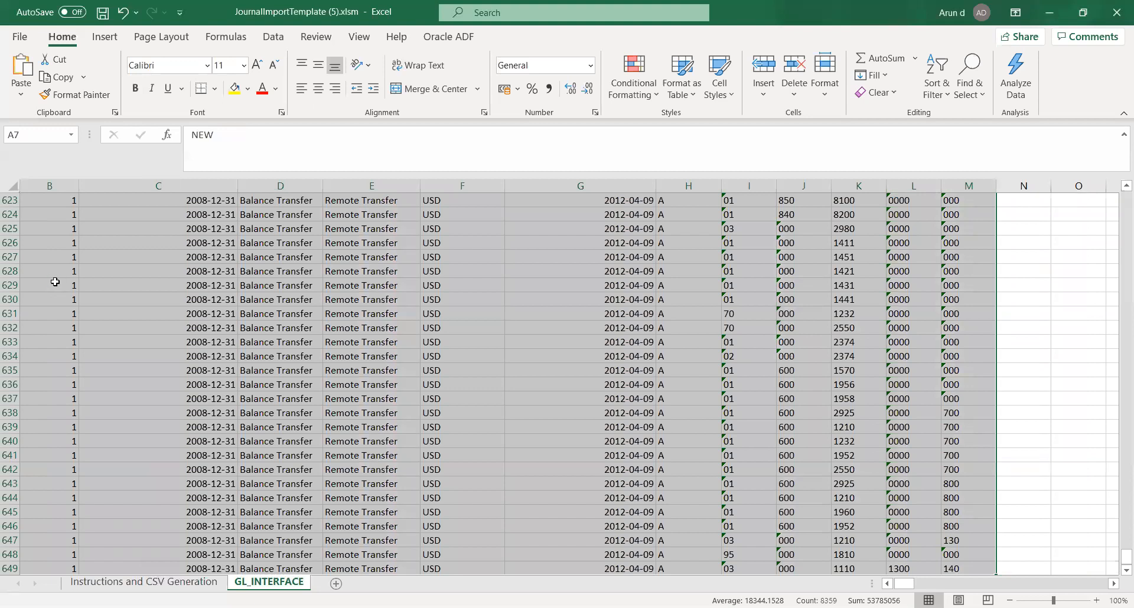
pyautogui.press('Delete')
pyautogui.click(68, 308)
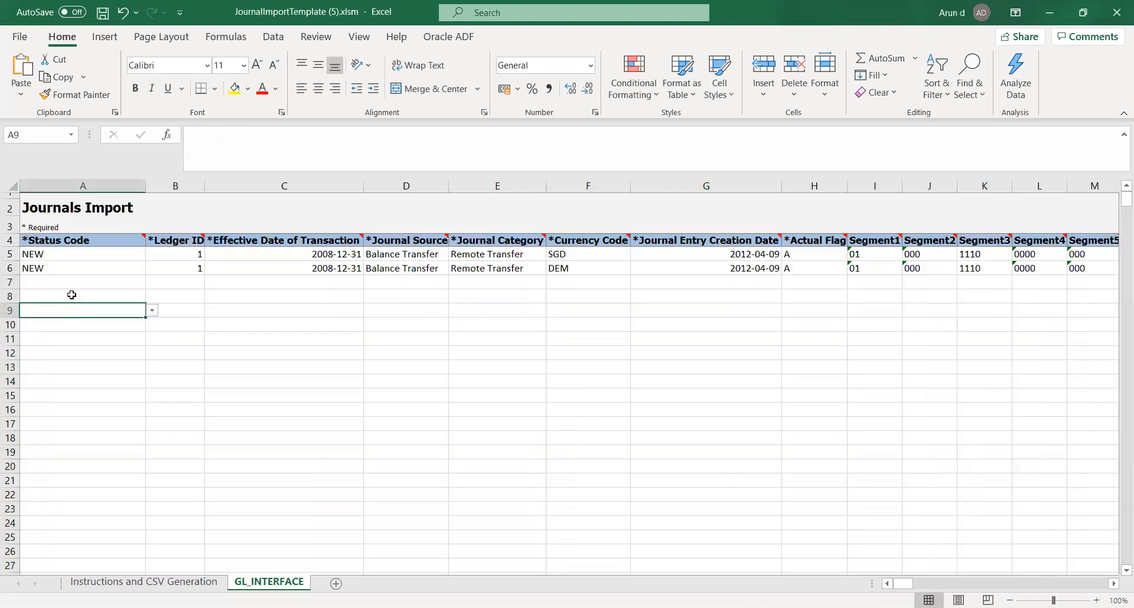
# Set row 7's Status Code to NEW, then bring the Oracle Journal Import documentation forward.
pyautogui.click(60, 278)
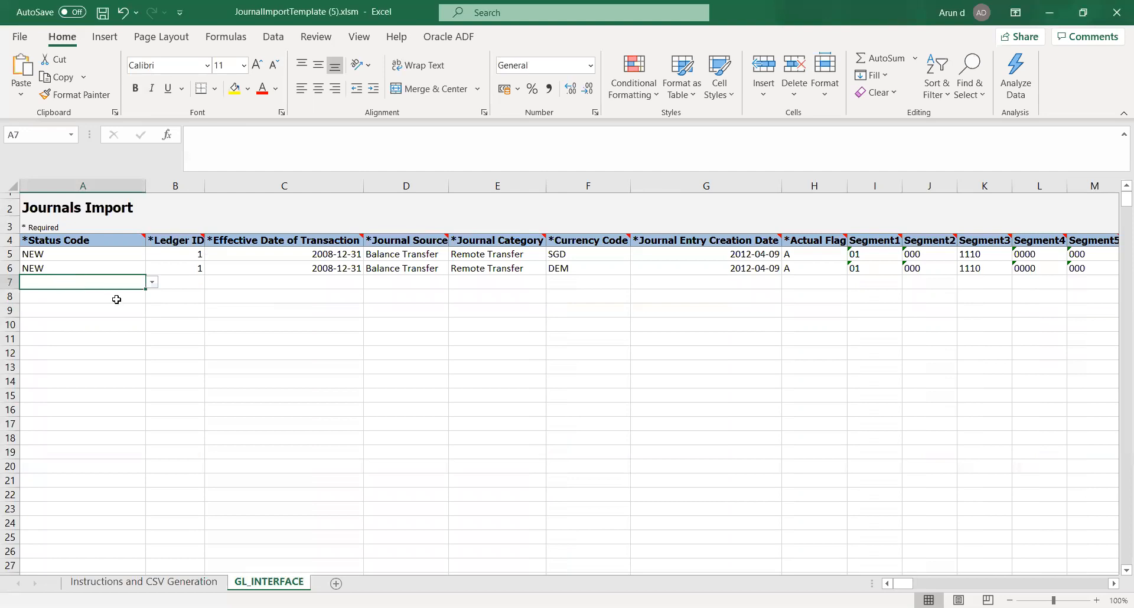
pyautogui.click(154, 287)
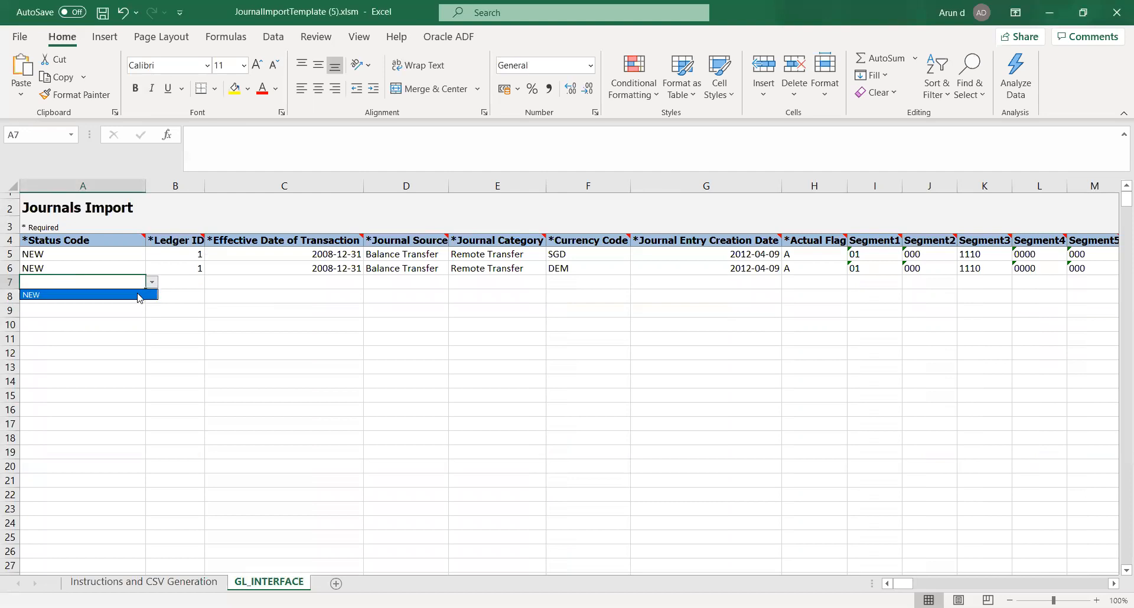
pyautogui.click(141, 297)
pyautogui.click(187, 286)
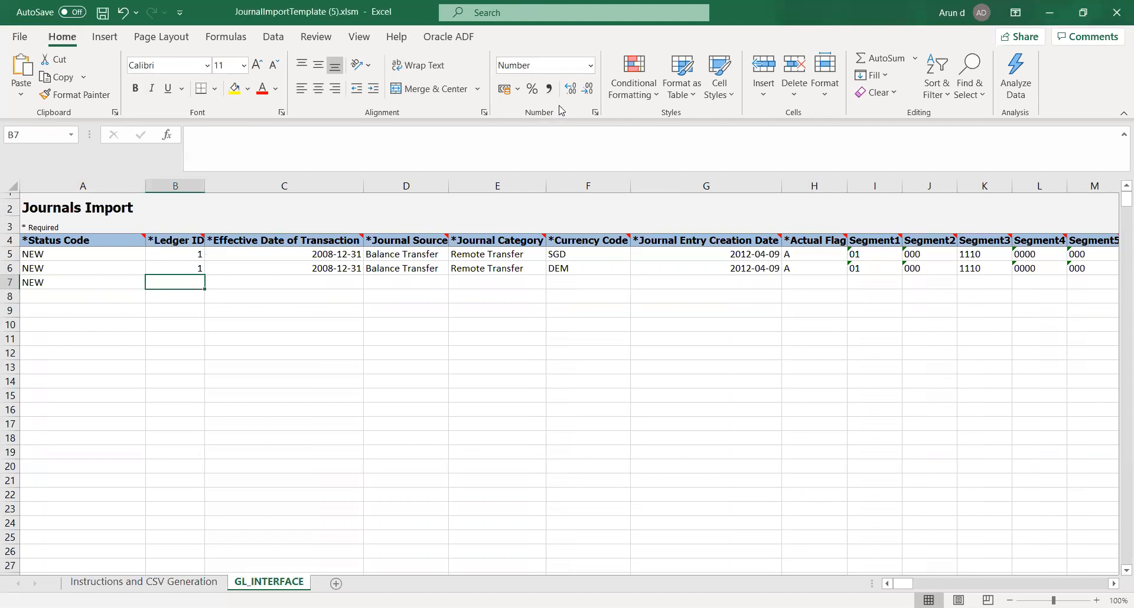
pyautogui.hotkey('alt', 'Tab')
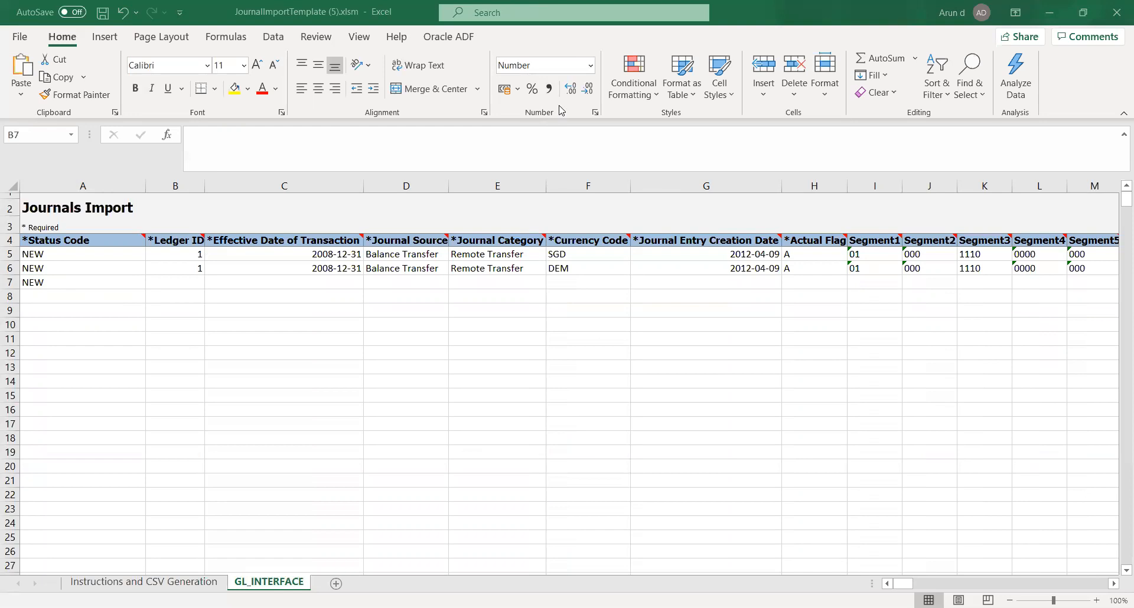
pyautogui.hotkey('alt', 'Tab')
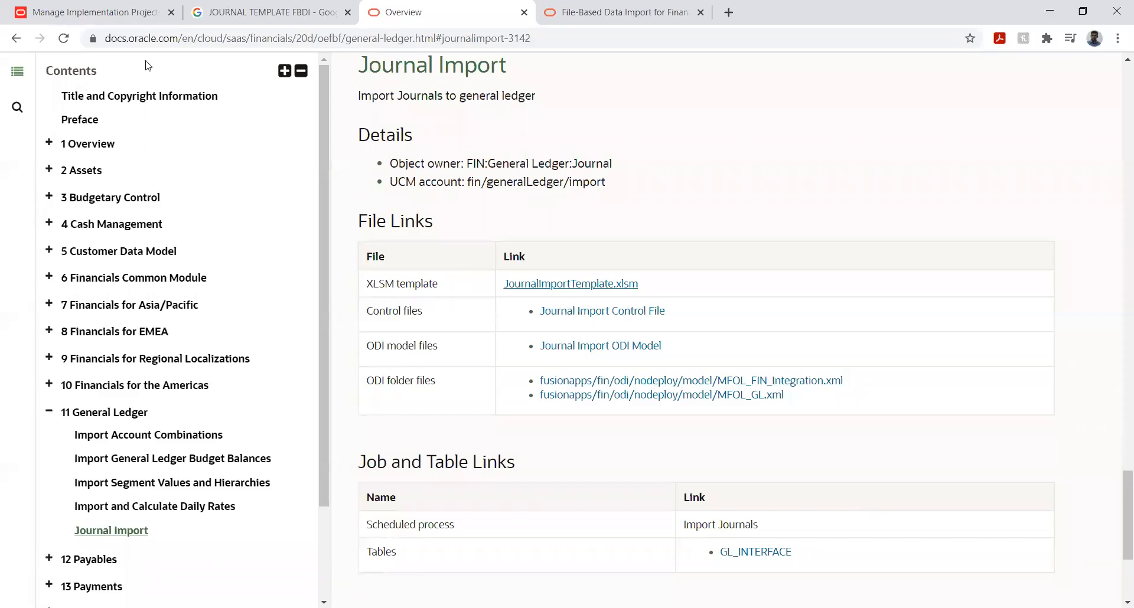
# In the TATA PROJECT task list, expand Define Accounting Configurations and launch Manage Primary Ledgers.
pyautogui.click(81, 6)
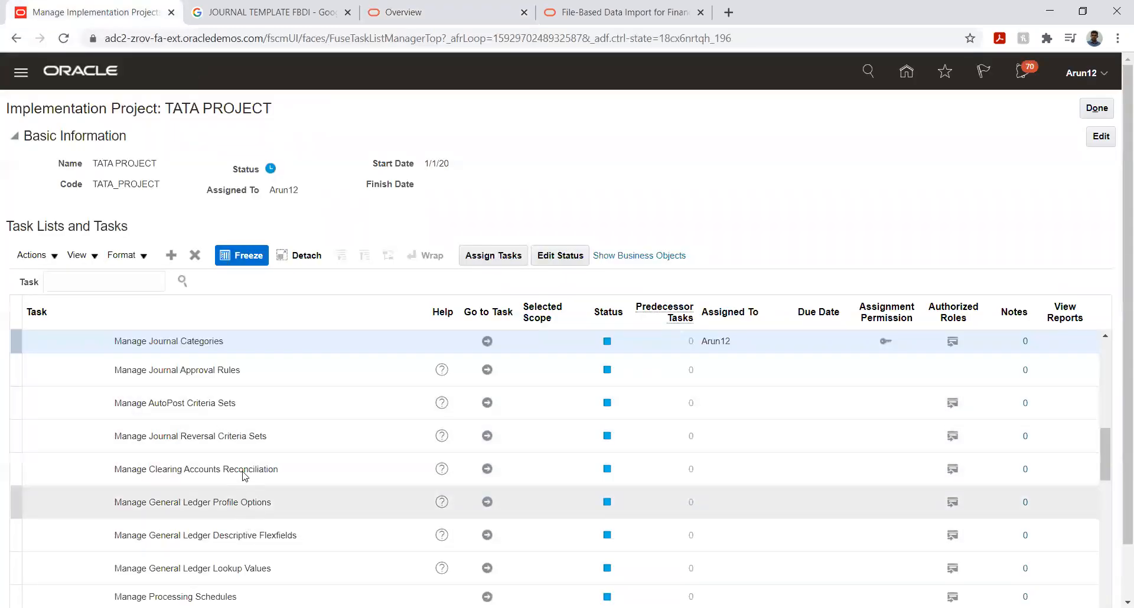
pyautogui.scroll(2, 258, 451)
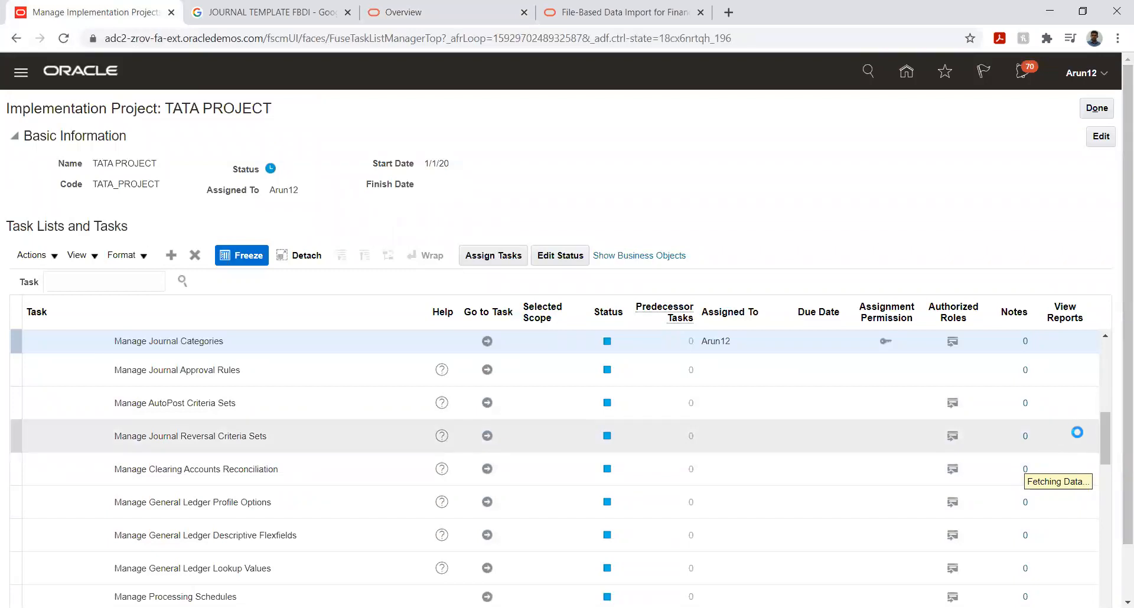
pyautogui.scroll(5, 1083, 437)
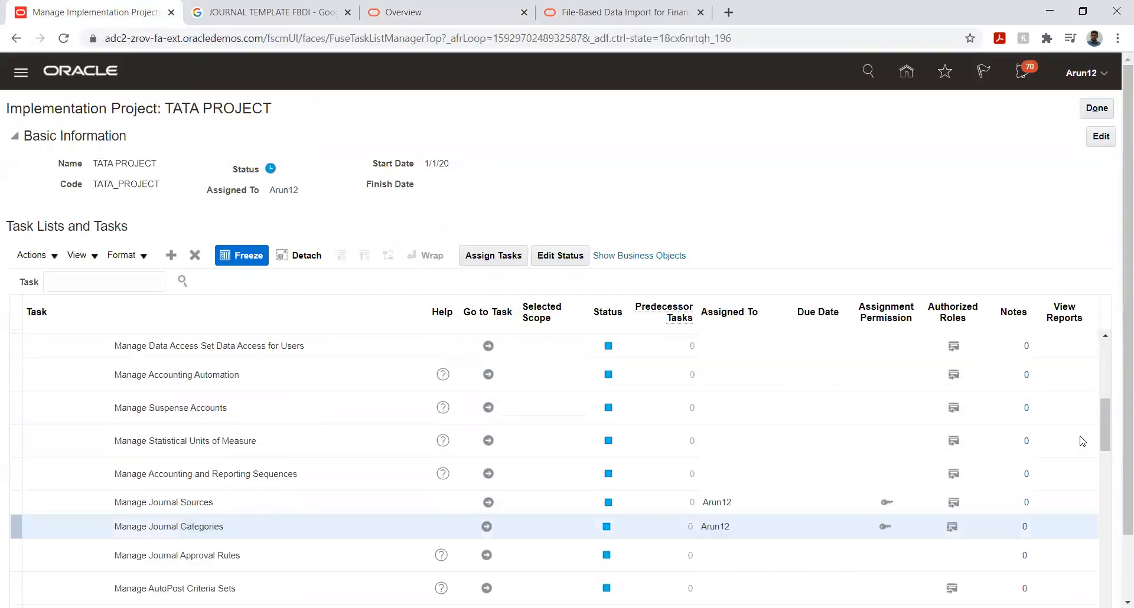
pyautogui.scroll(5, 1083, 440)
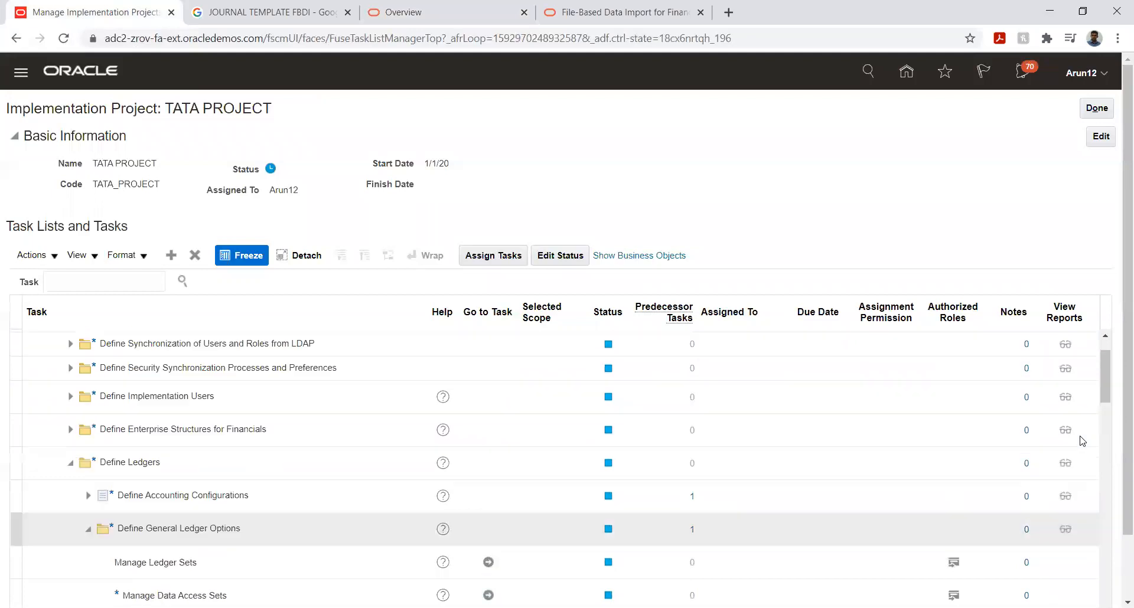
pyautogui.scroll(-2, 1080, 437)
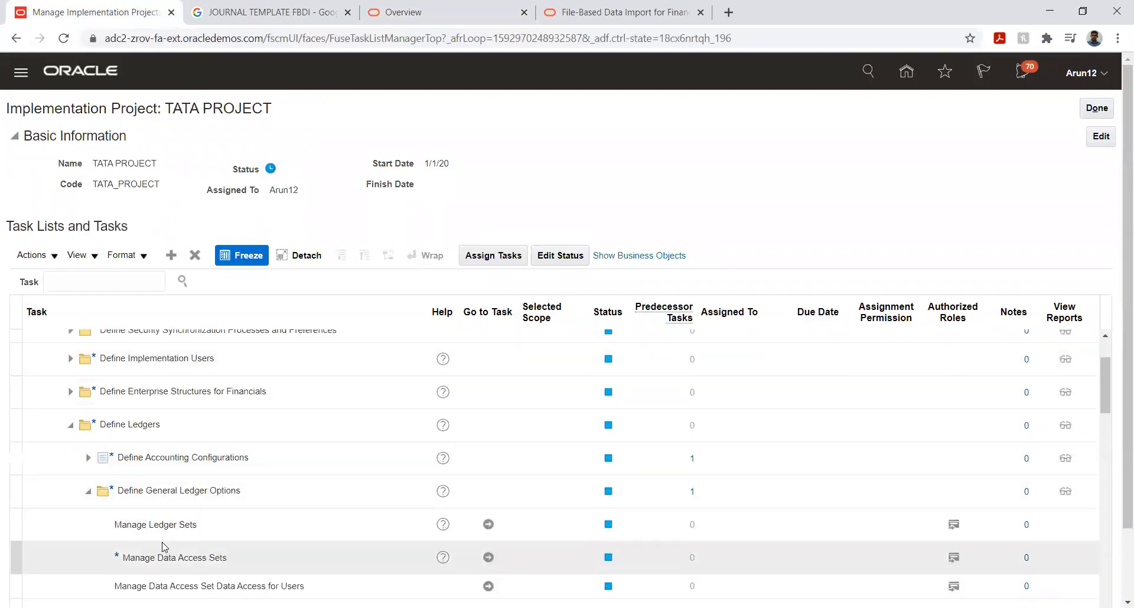
pyautogui.click(90, 459)
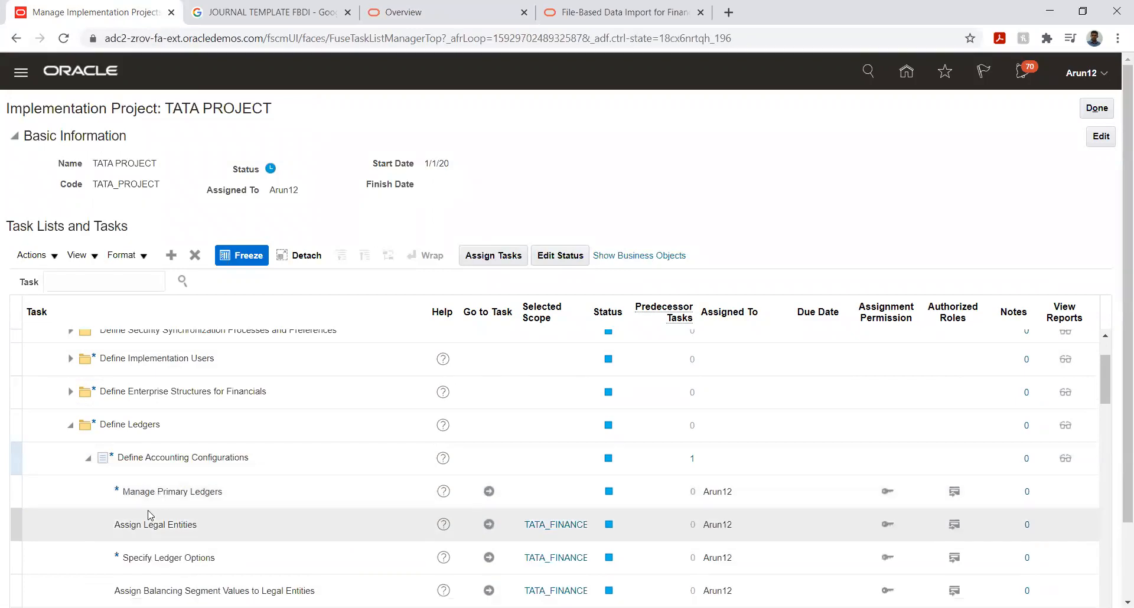
pyautogui.click(489, 492)
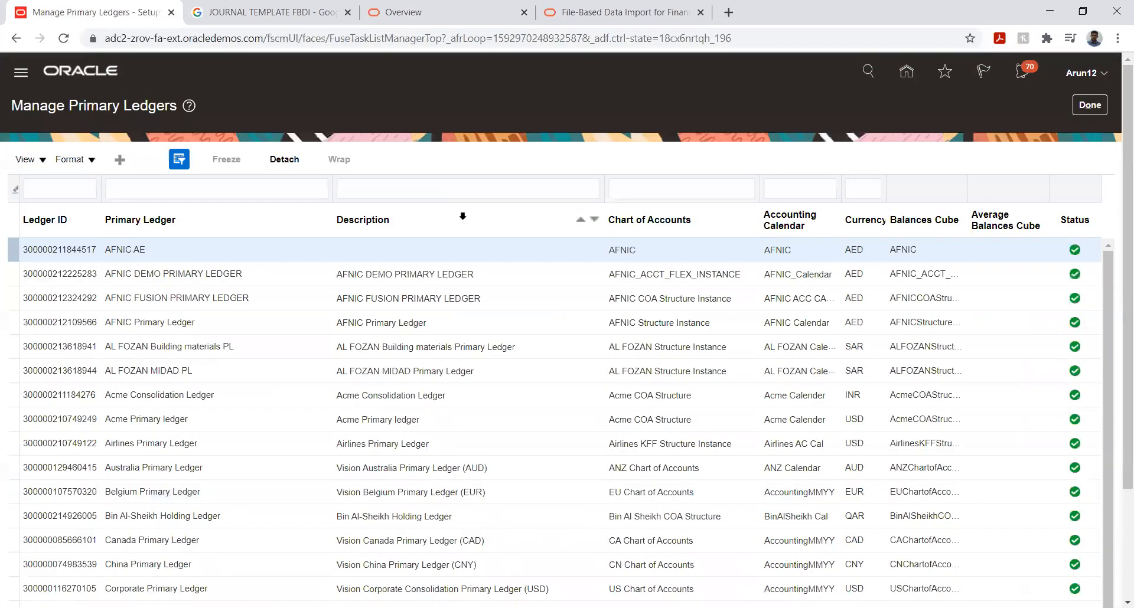
pyautogui.click(138, 189)
pyautogui.write('tata')
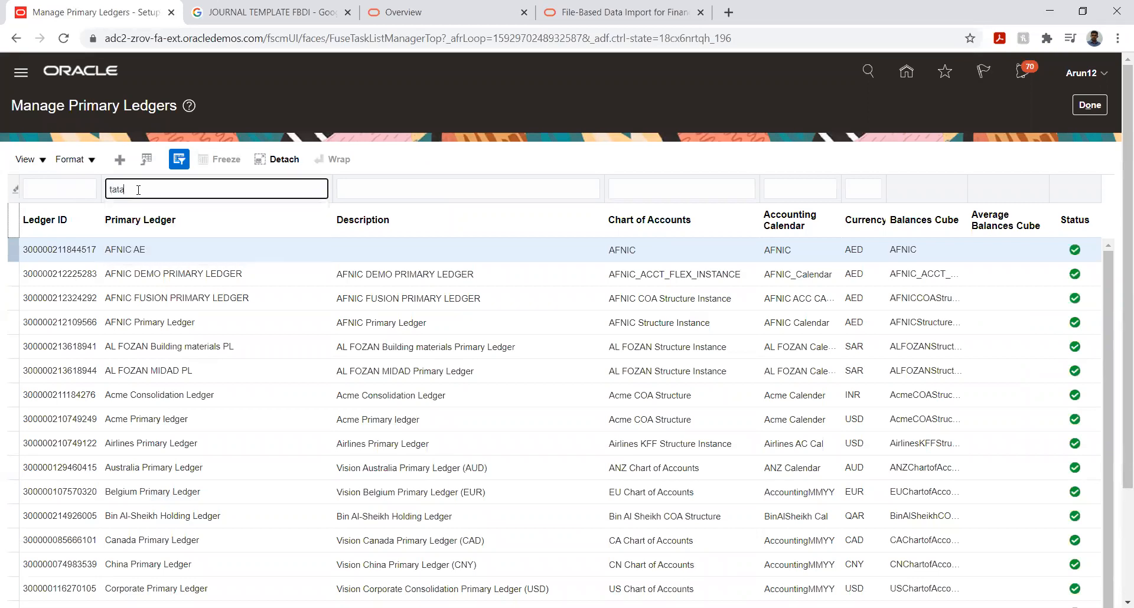
pyautogui.press('Return')
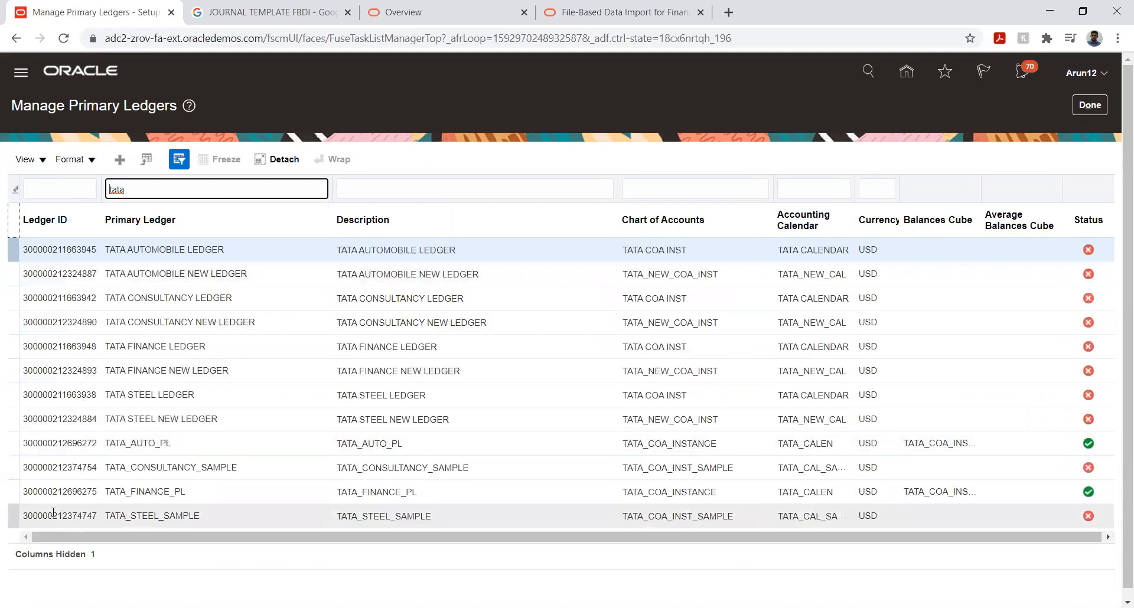
pyautogui.click(137, 446)
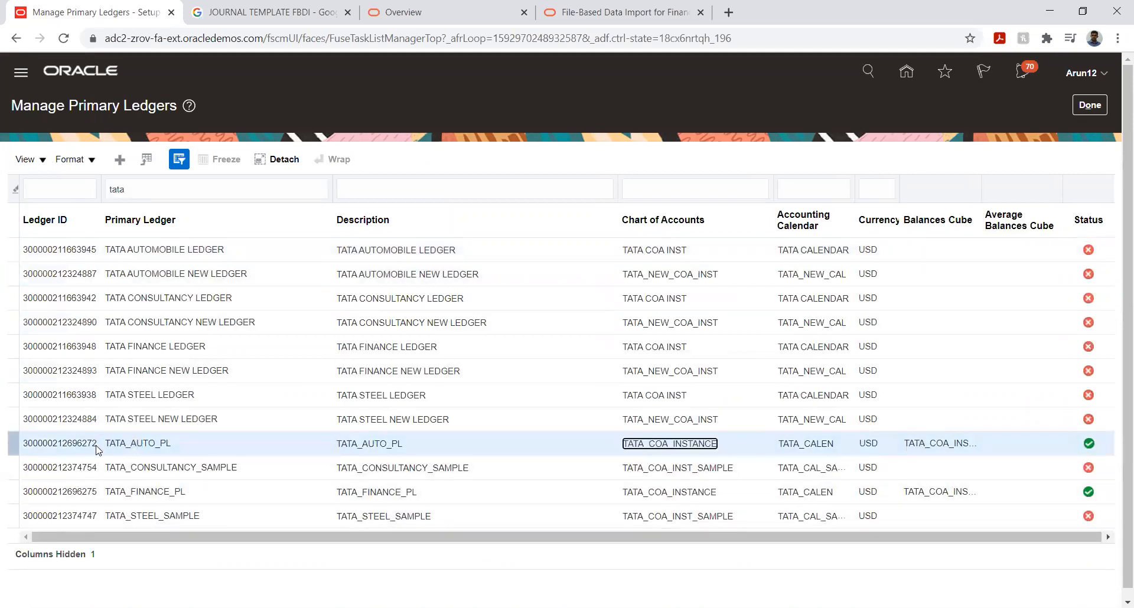
pyautogui.click(64, 444)
pyautogui.doubleClick(64, 443)
pyautogui.hotkey('ctrl', 'c')
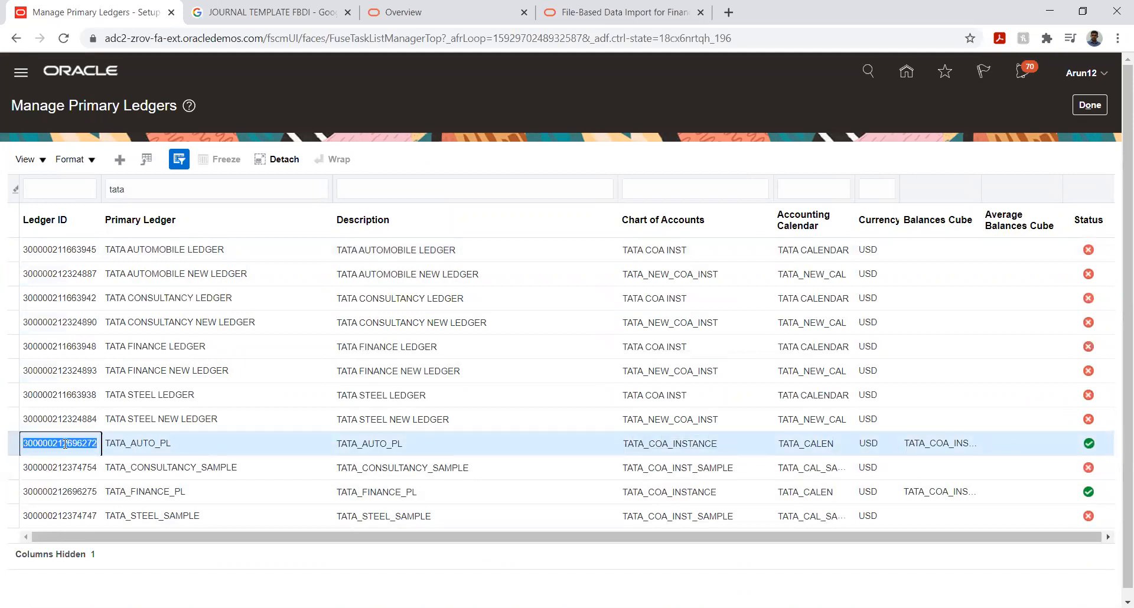
# Look at the ledger table's View options, close them unchanged, and return toward Excel.
pyautogui.click(43, 162)
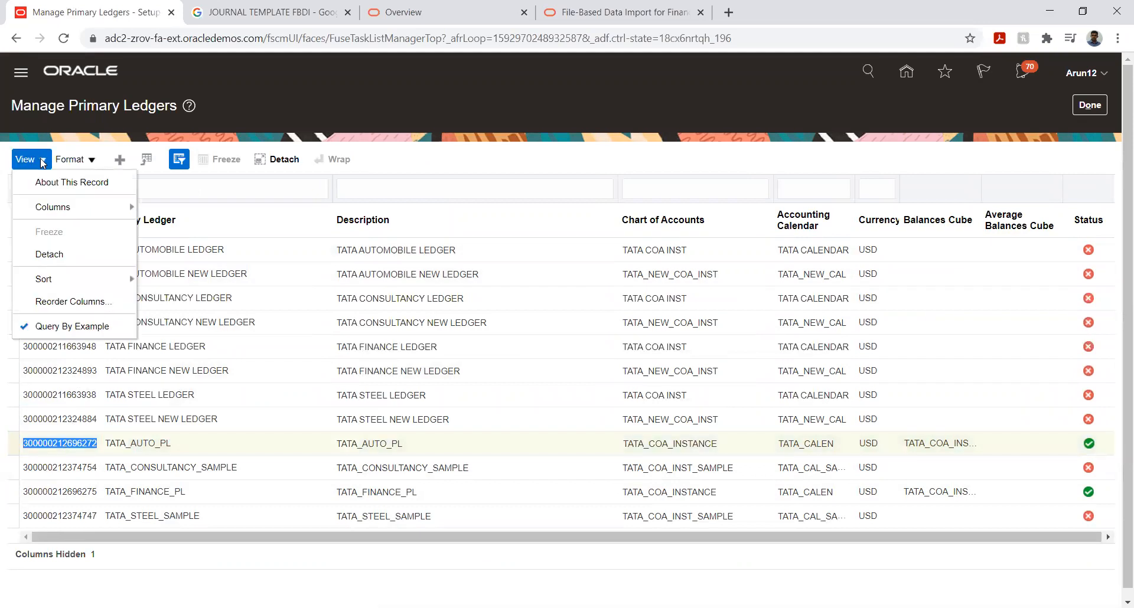
pyautogui.moveTo(70, 205)
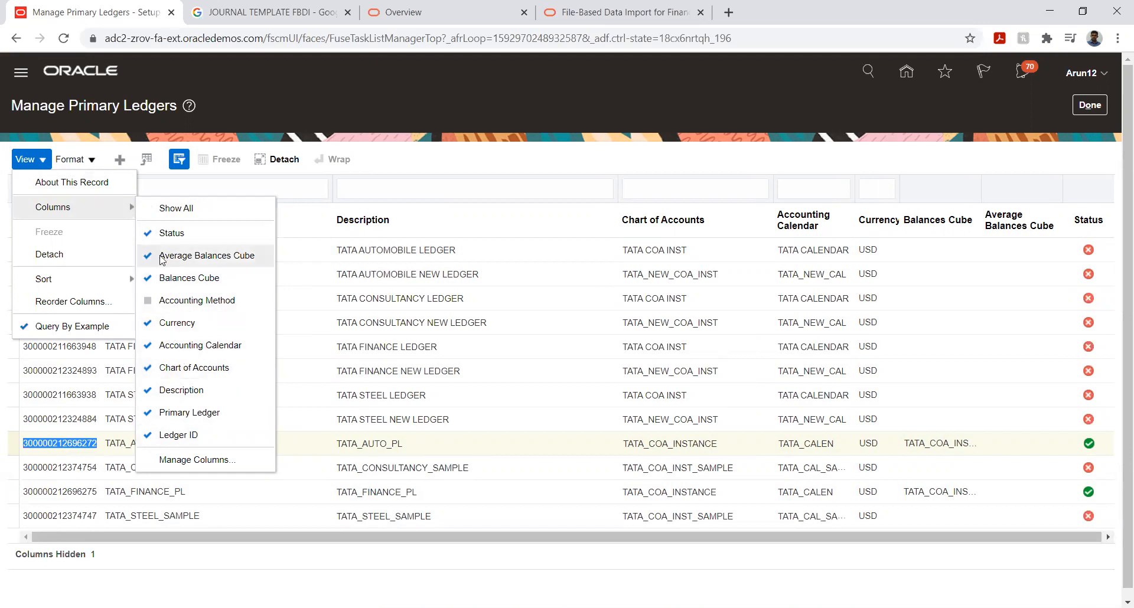
pyautogui.click(21, 160)
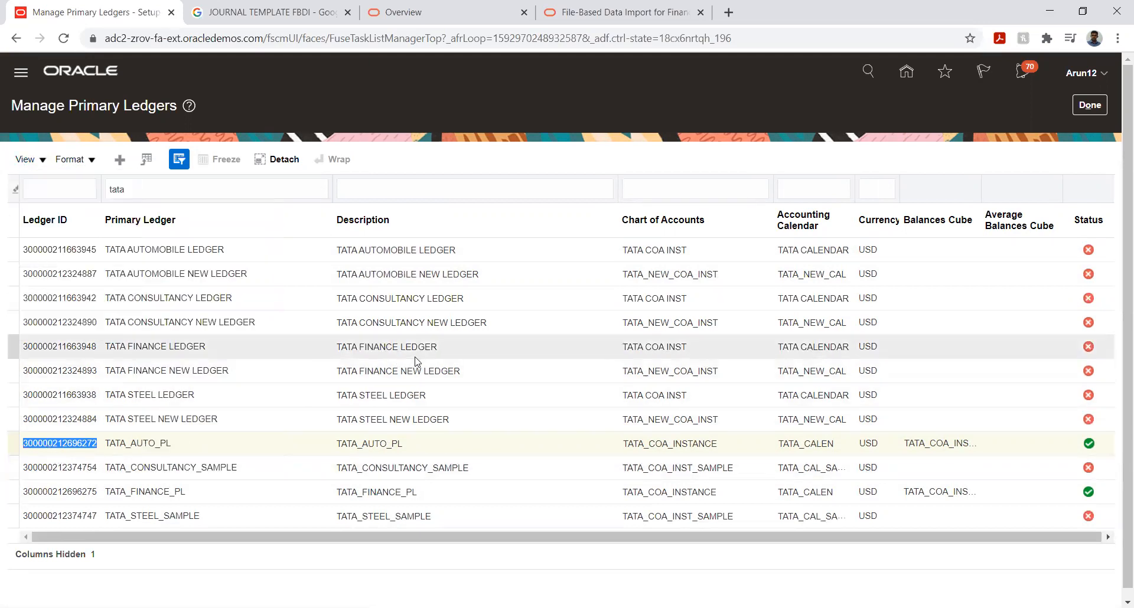
pyautogui.hotkey('alt', 'Tab')
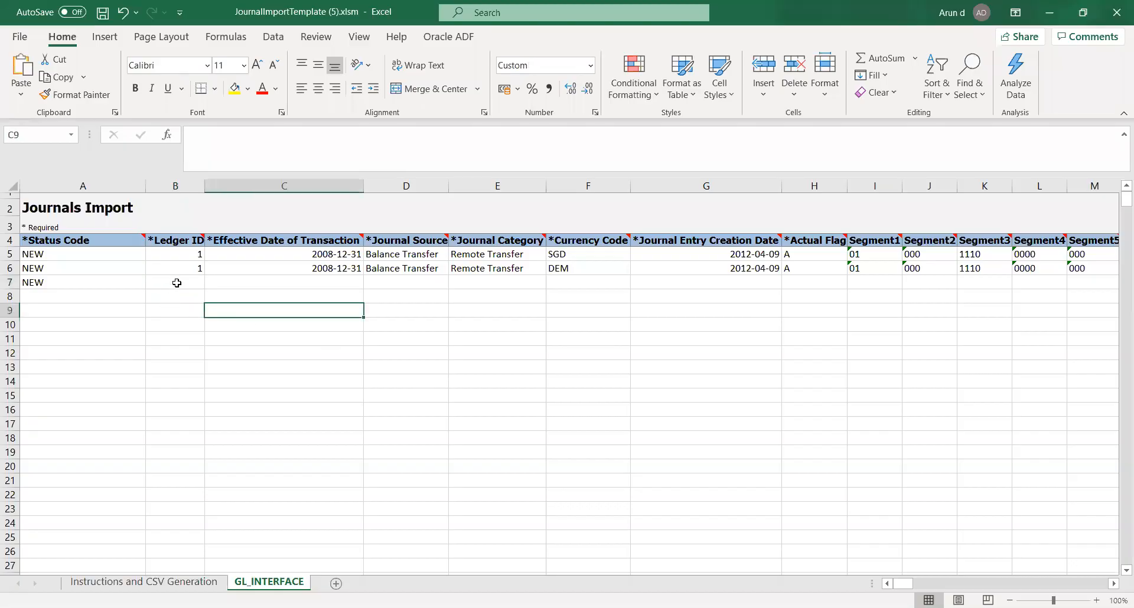
pyautogui.click(176, 282)
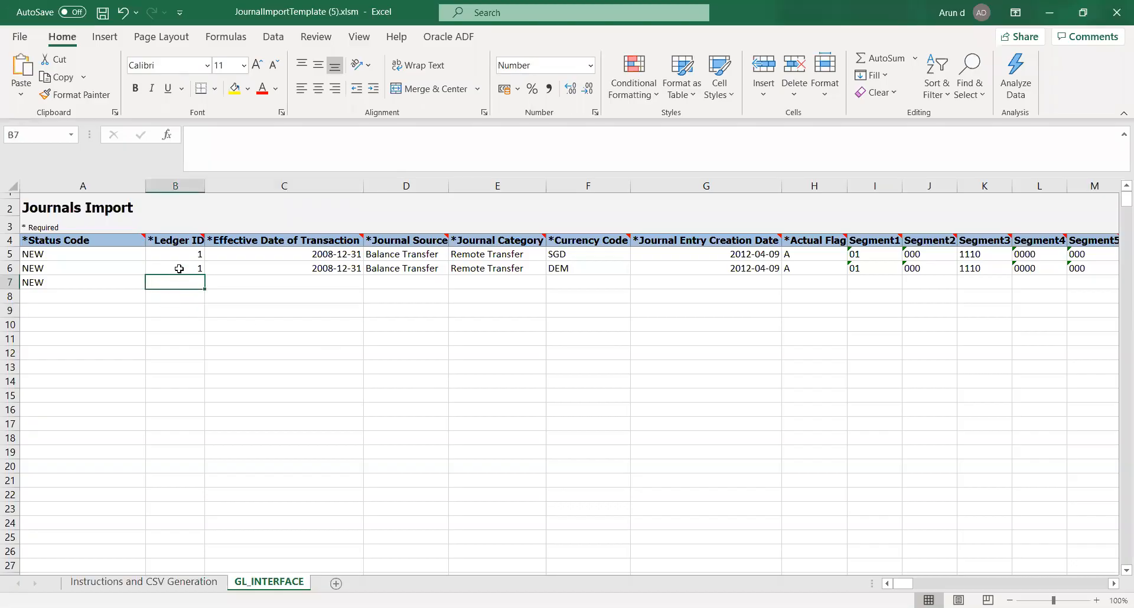
pyautogui.click(243, 138)
pyautogui.hotkey('ctrl', 'v')
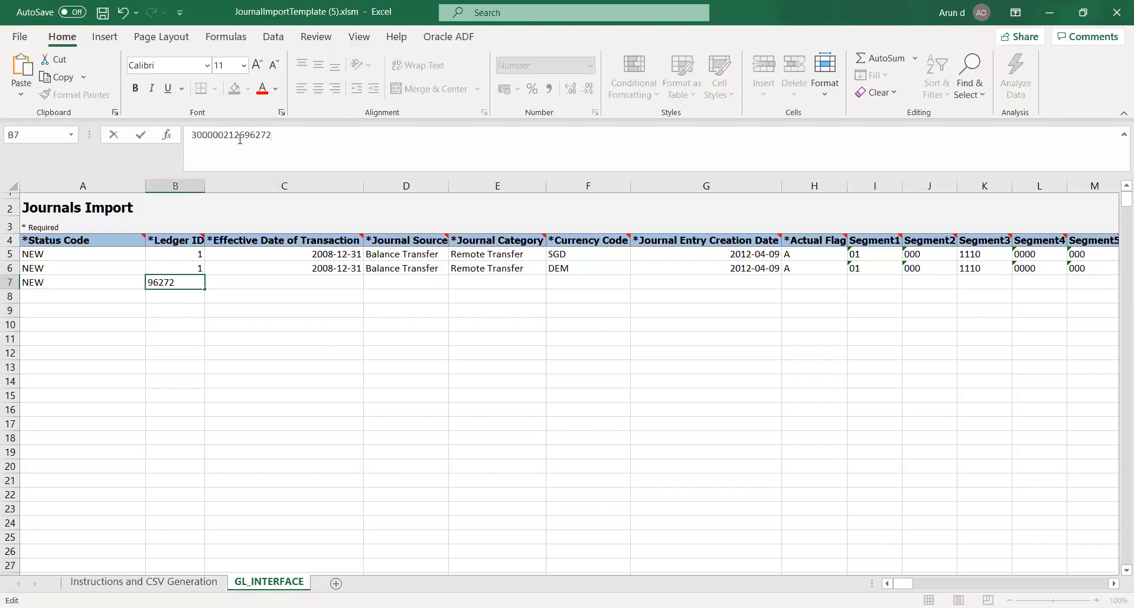
pyautogui.press('Tab')
pyautogui.click(239, 370)
pyautogui.click(306, 285)
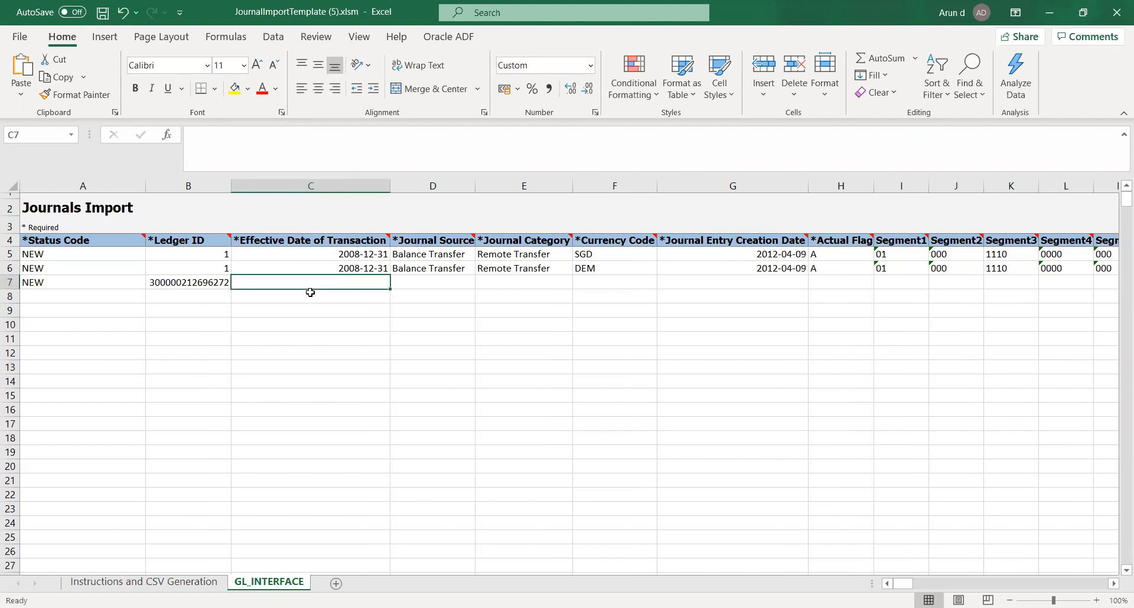
pyautogui.write('31')
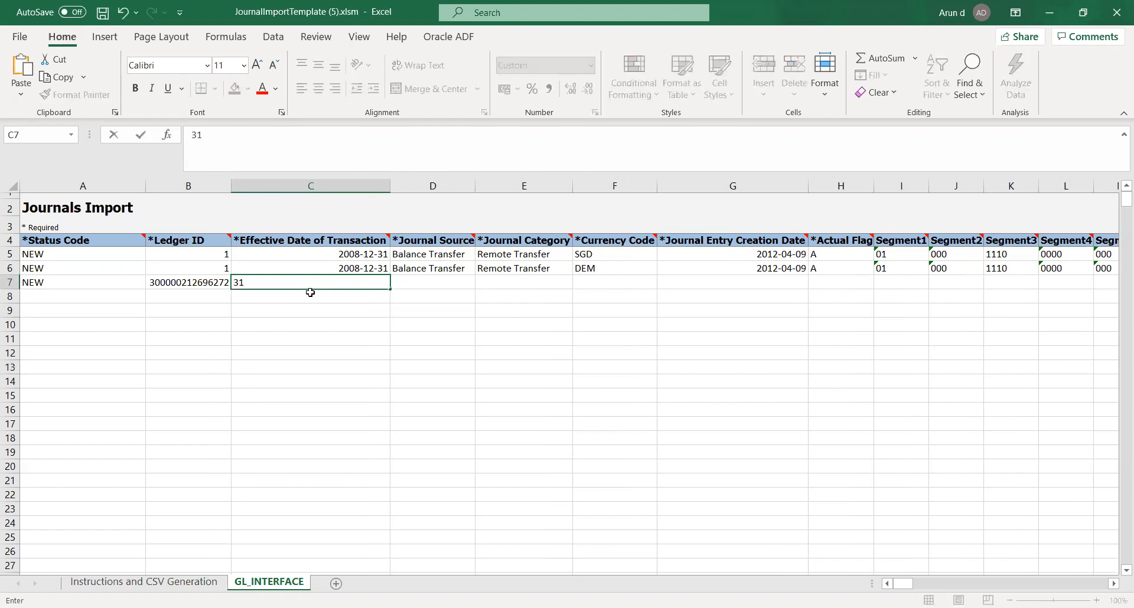
pyautogui.write('-Dec-2020')
pyautogui.press('Tab')
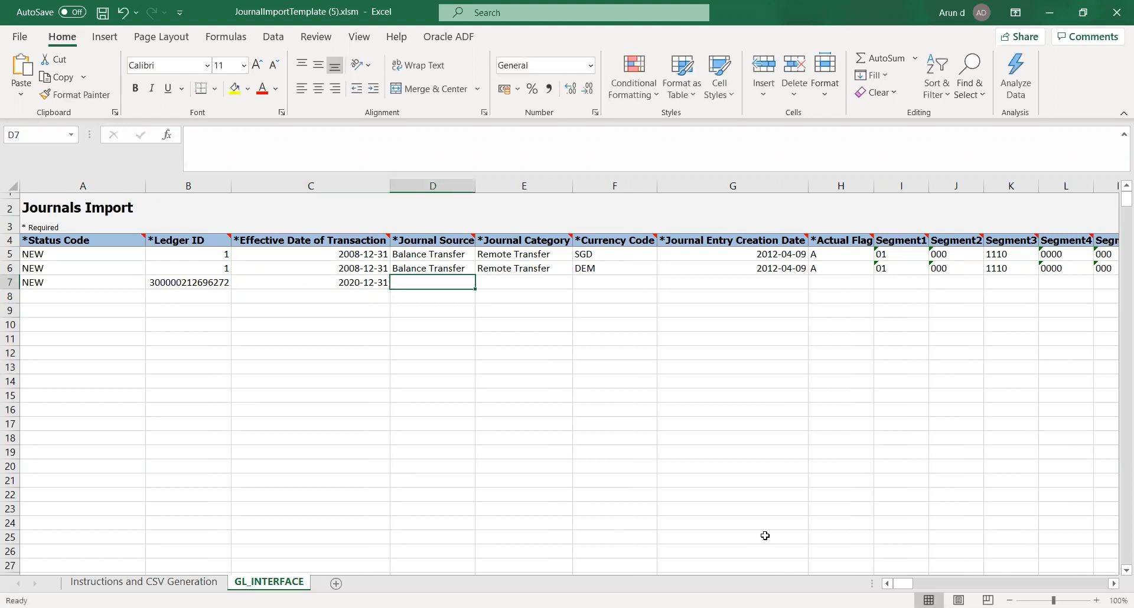
pyautogui.hotkey('alt', 'Tab')
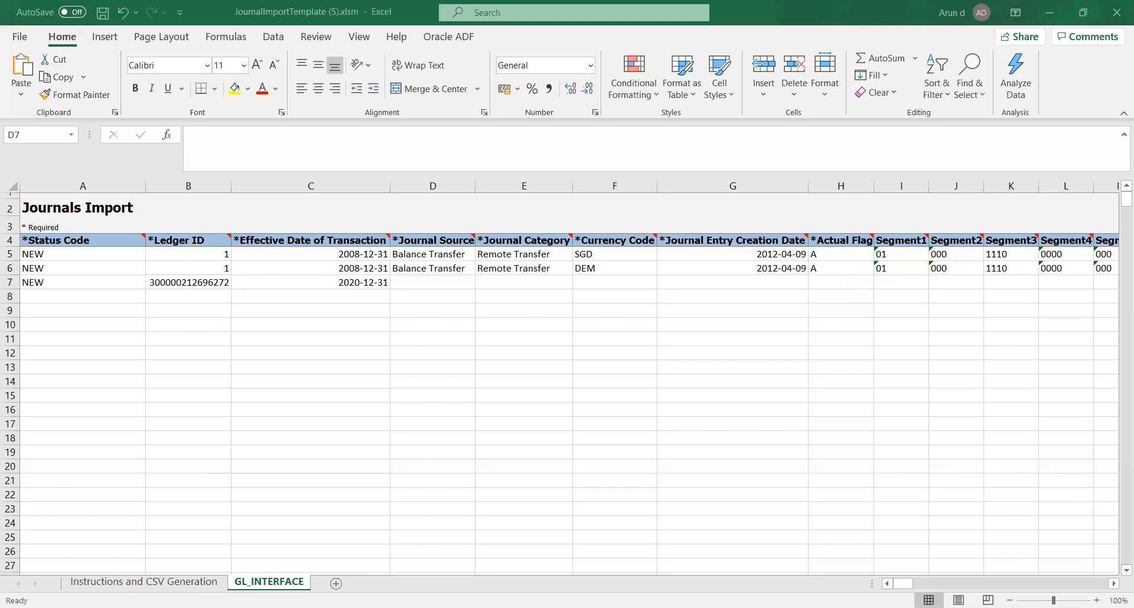
# Paste PREMIA LEGACY as row 7's journal source and PREMIA TRIAL BALANCE as its category.
pyautogui.click(280, 153)
pyautogui.write('PREMIA LEGACY')
pyautogui.press('Tab')
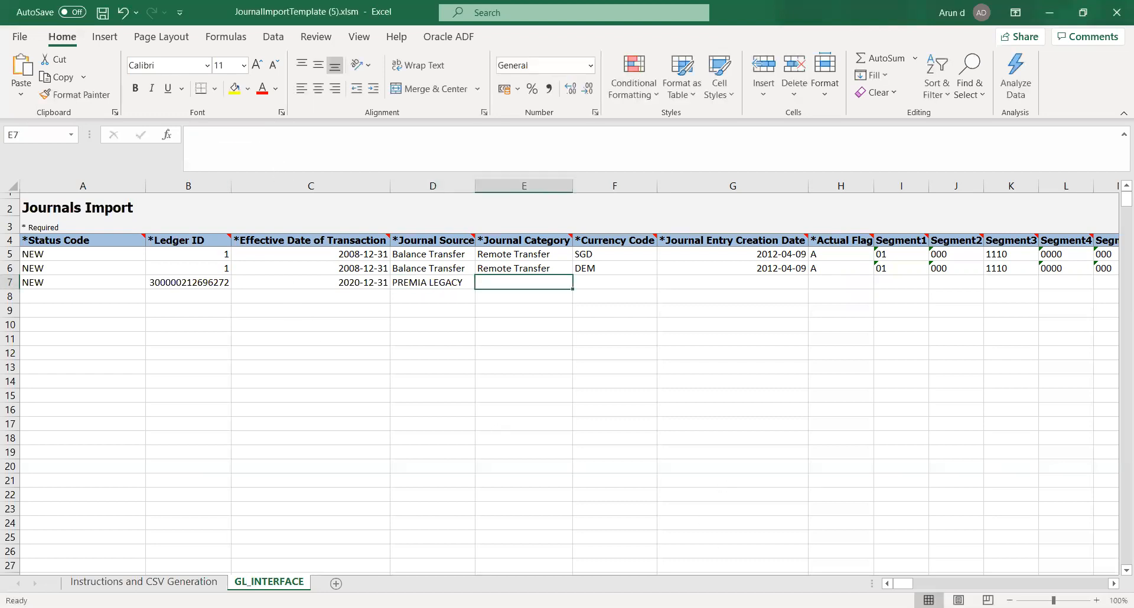
pyautogui.click(500, 518)
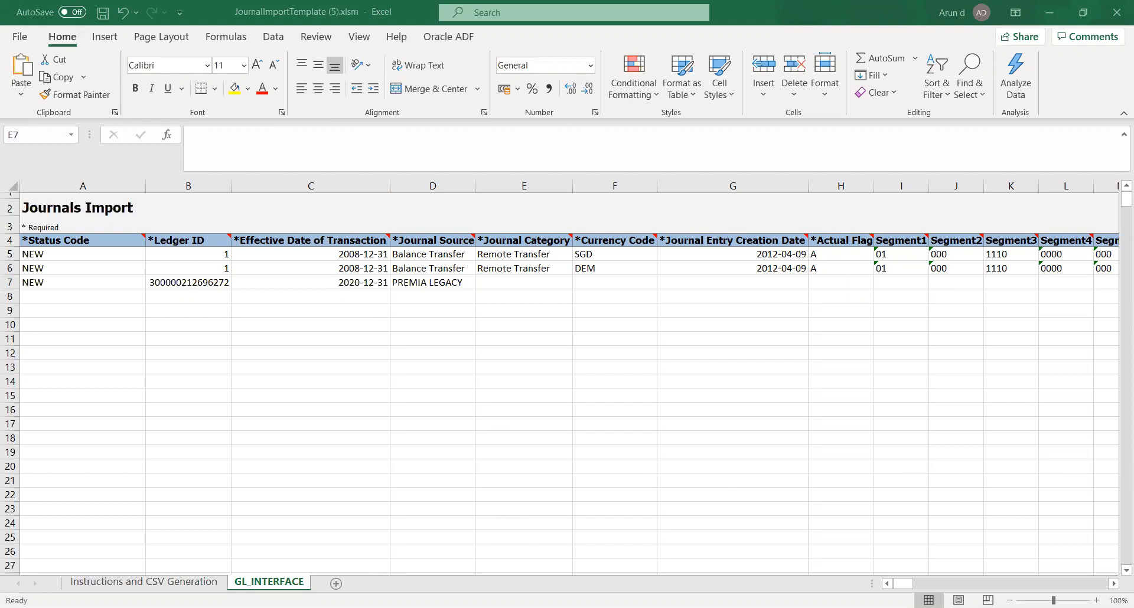
pyautogui.hotkey('alt', 'Tab')
pyautogui.click(456, 149)
pyautogui.write('PREMIA TRIAL BALANCE')
pyautogui.press('Tab')
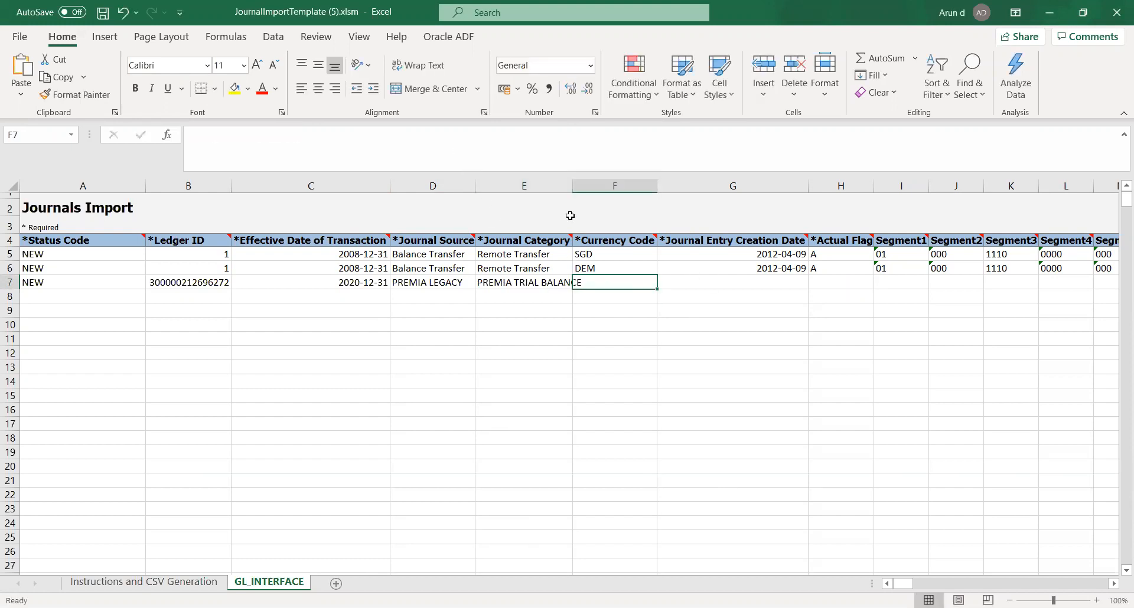
# Widen column E to fit the category and enter USD as row 7's currency code.
pyautogui.doubleClick(572, 188)
pyautogui.moveTo(612, 332); pyautogui.dragTo(607, 347)
pyautogui.click(609, 279)
pyautogui.write('USD')
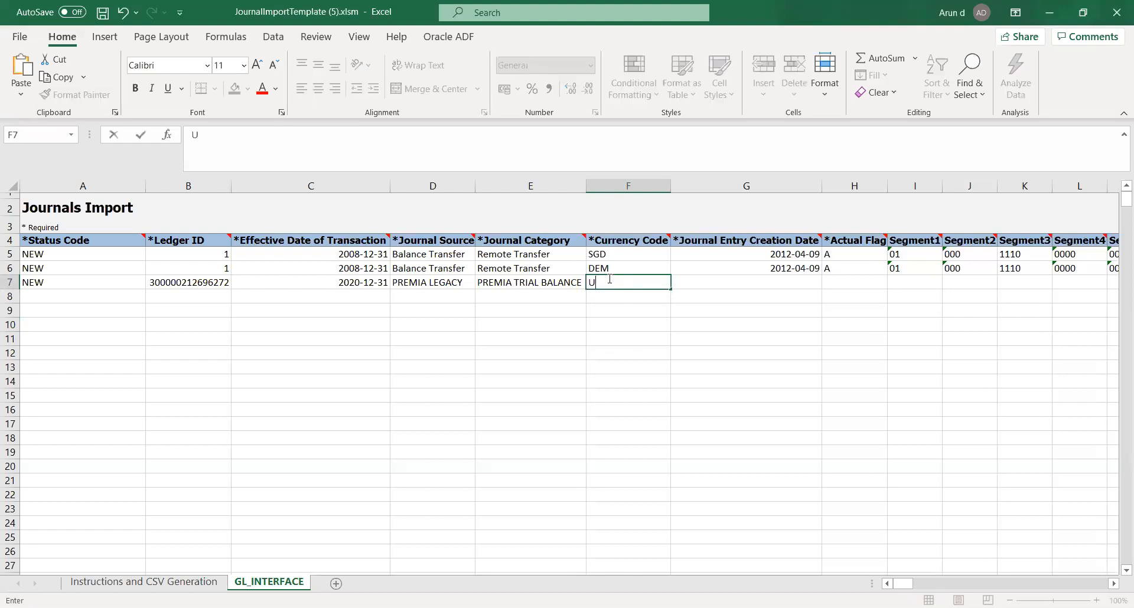
pyautogui.press('Tab')
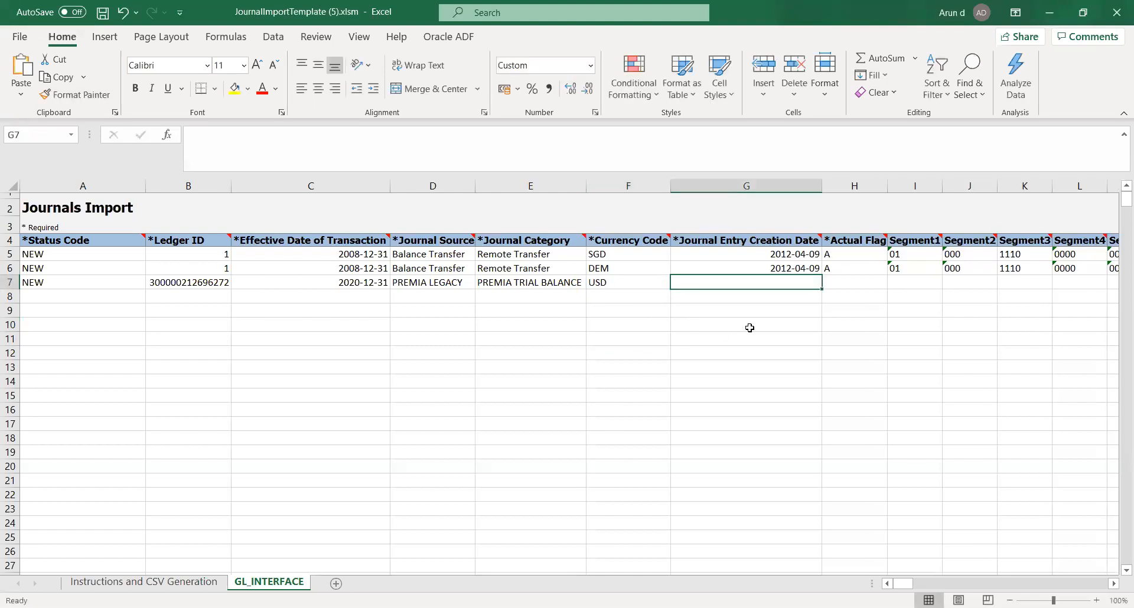
# Copy the 2020-12-31 date into G7's creation date and set H7's Actual Flag to A.
pyautogui.click(337, 281)
pyautogui.hotkey('ctrl', 'c')
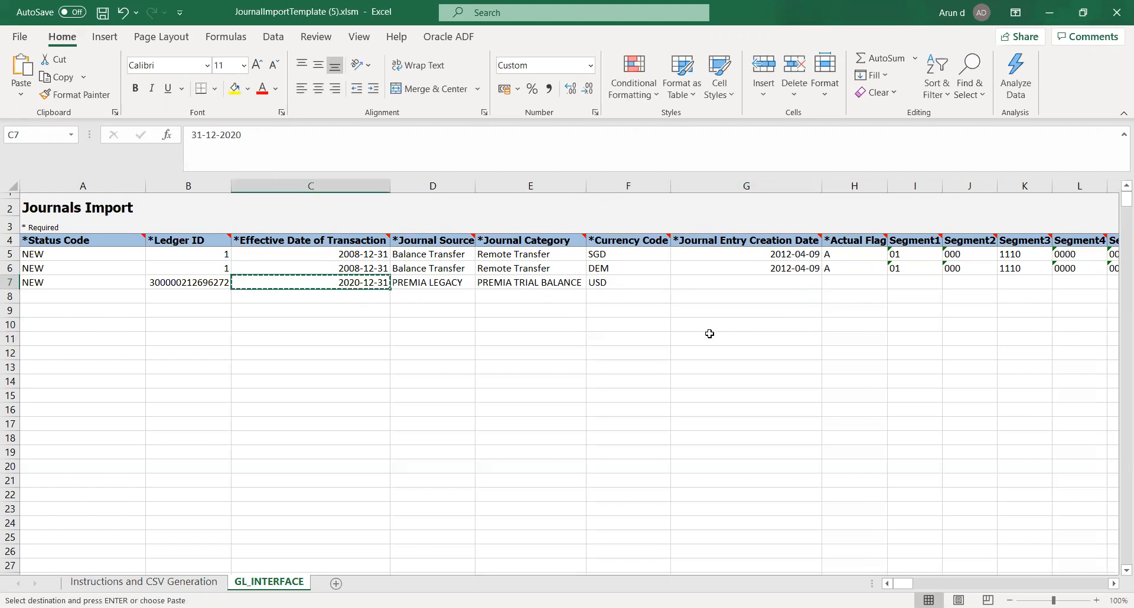
pyautogui.press('Right')
pyautogui.press('Right')
pyautogui.press('Right')
pyautogui.press('Right')
pyautogui.hotkey('ctrl', 'v')
pyautogui.press('Right')
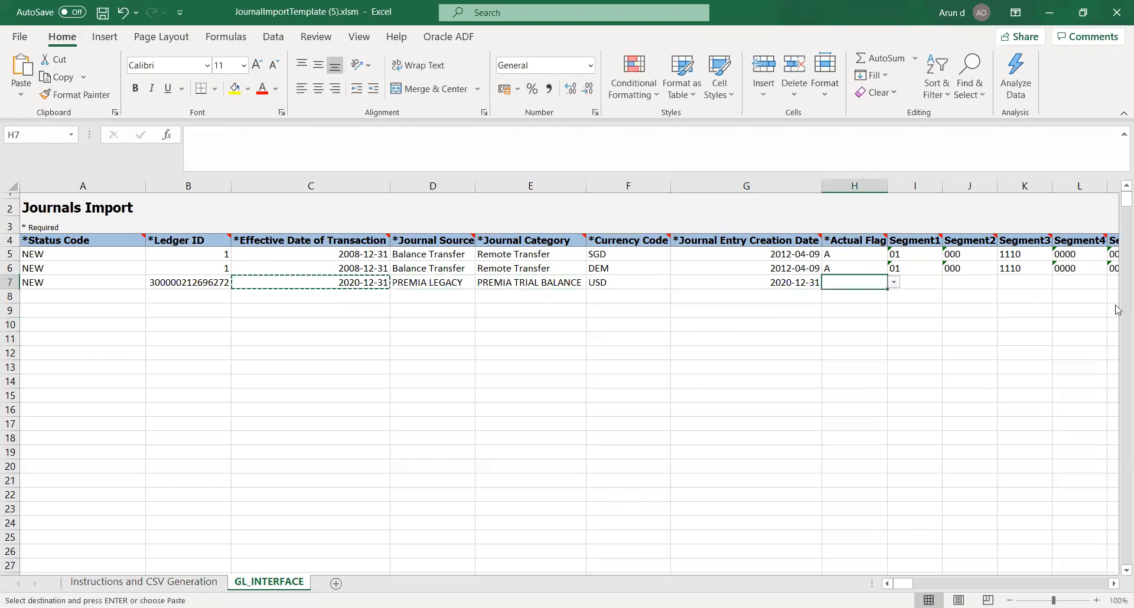
pyautogui.click(895, 283)
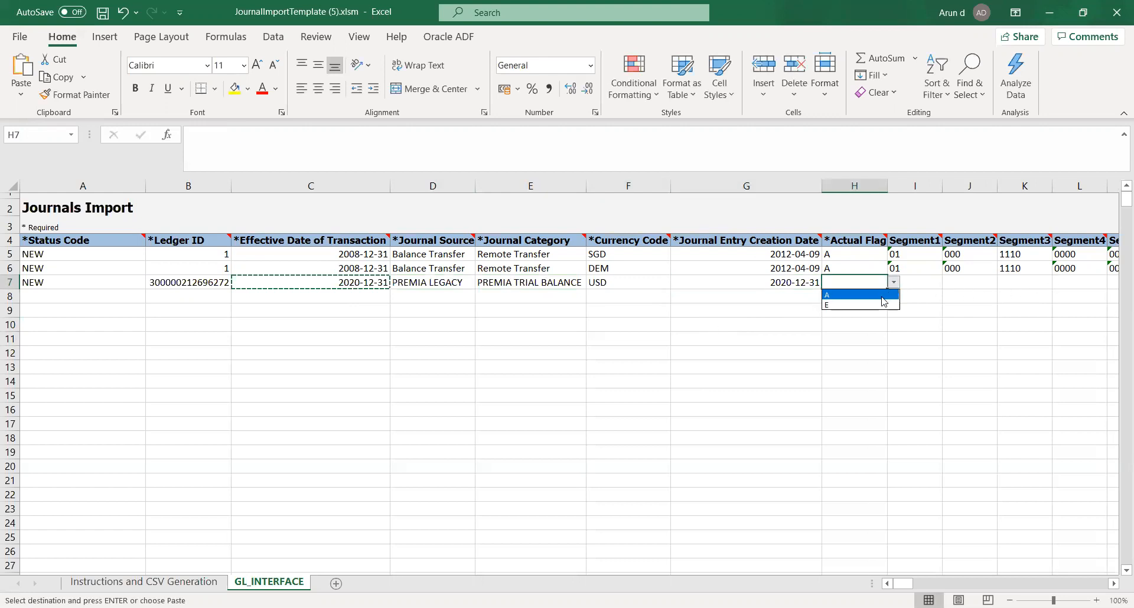
pyautogui.click(878, 296)
pyautogui.click(921, 276)
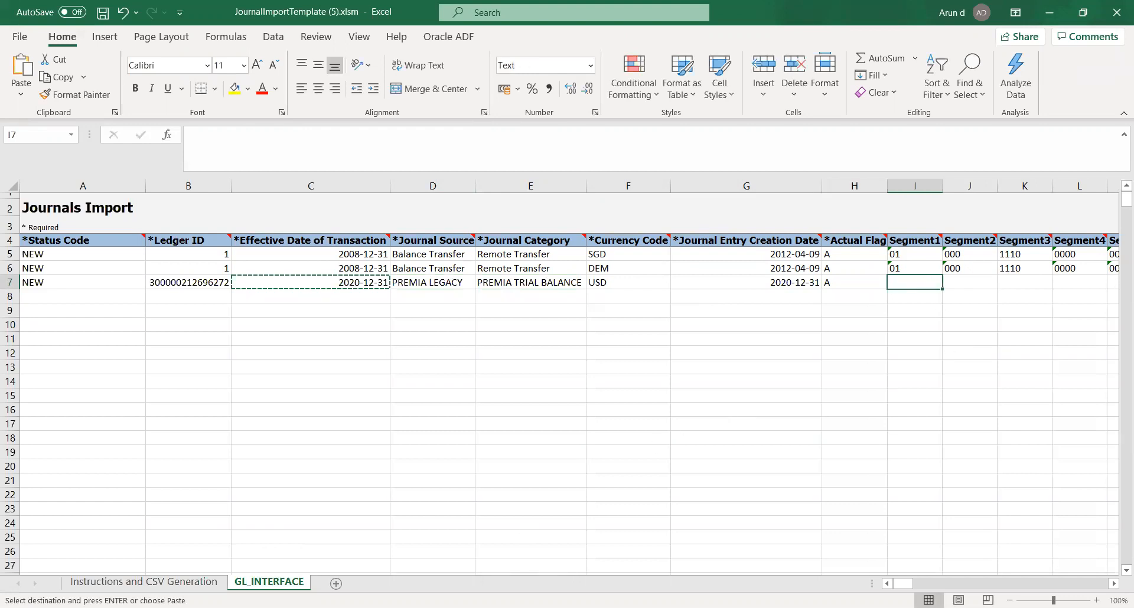
pyautogui.hotkey('alt', 'Tab')
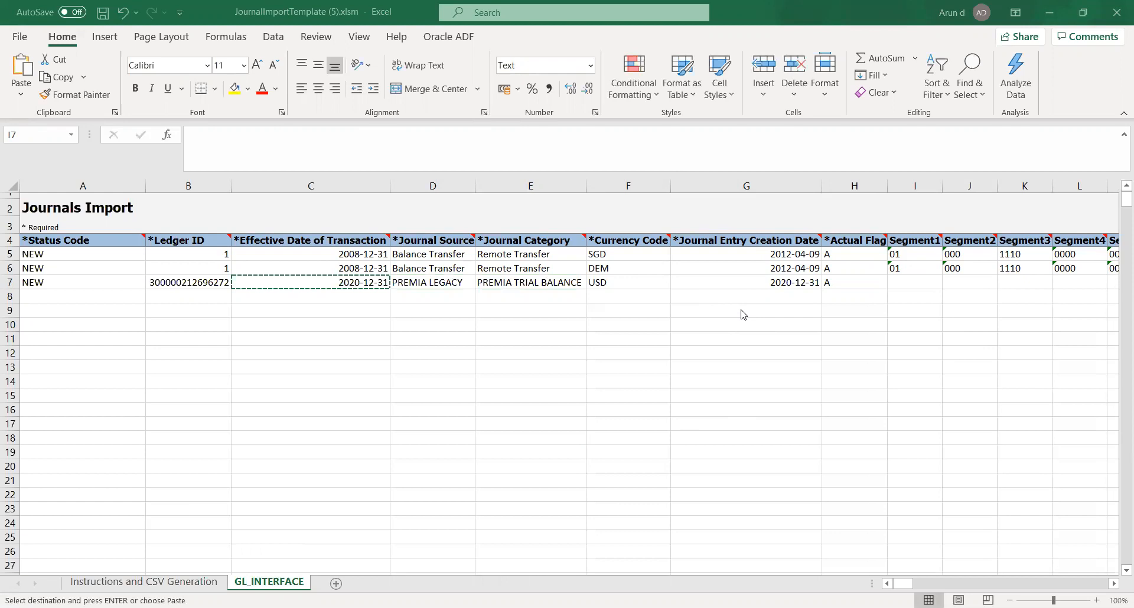
pyautogui.hotkey('ctrl', 'c')
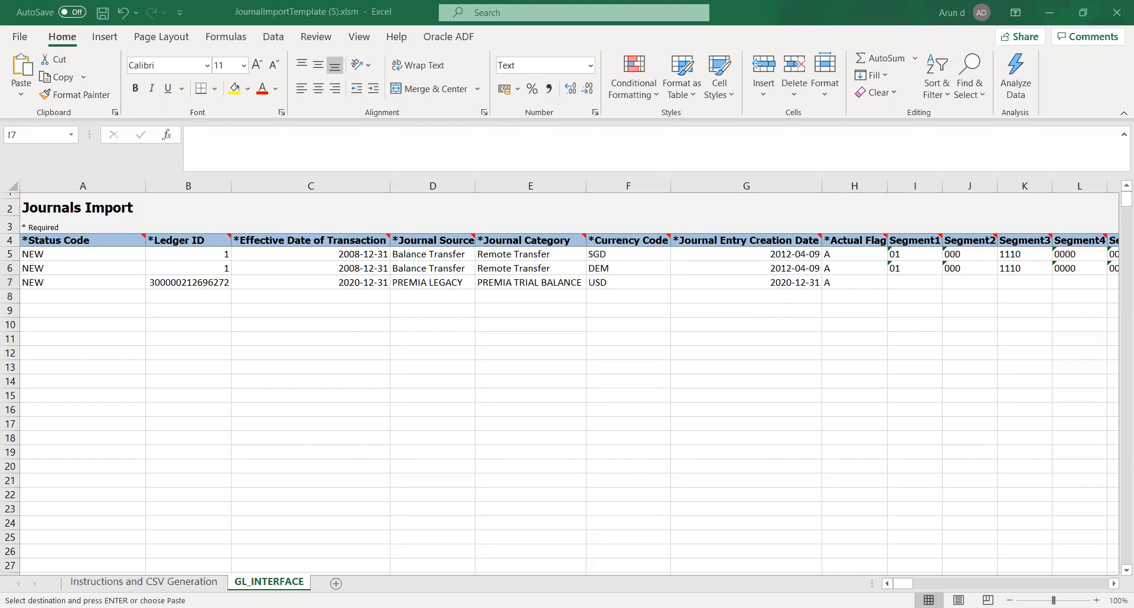
# Enter Segment1 03, Segment2 10, Segment3 7680 and Segment4 03 in I7:L7.
pyautogui.click(854, 311)
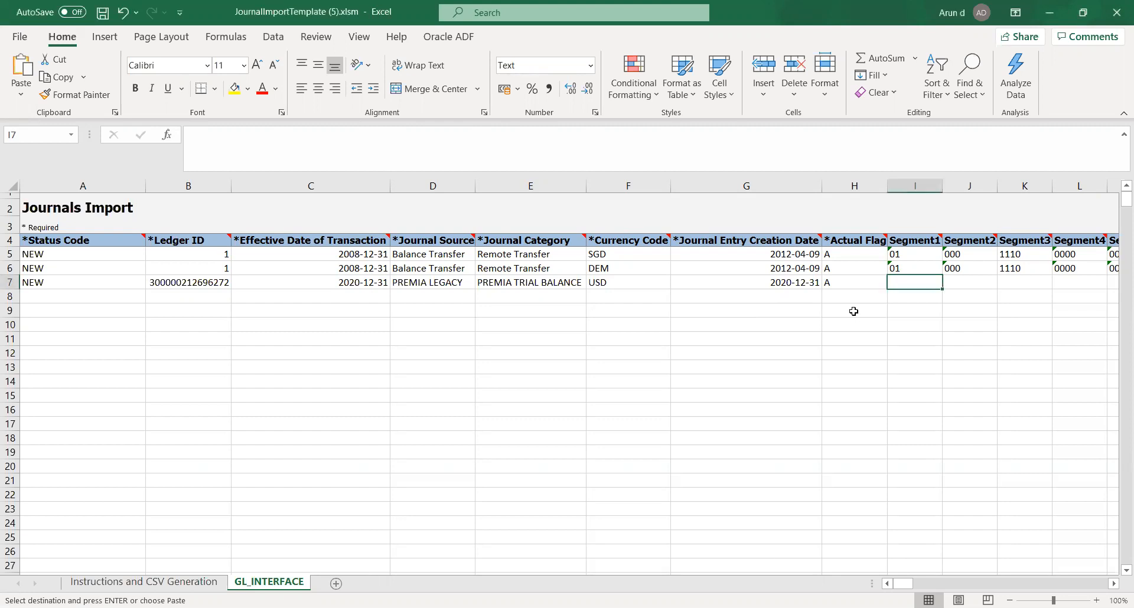
pyautogui.write('03')
pyautogui.press('Tab')
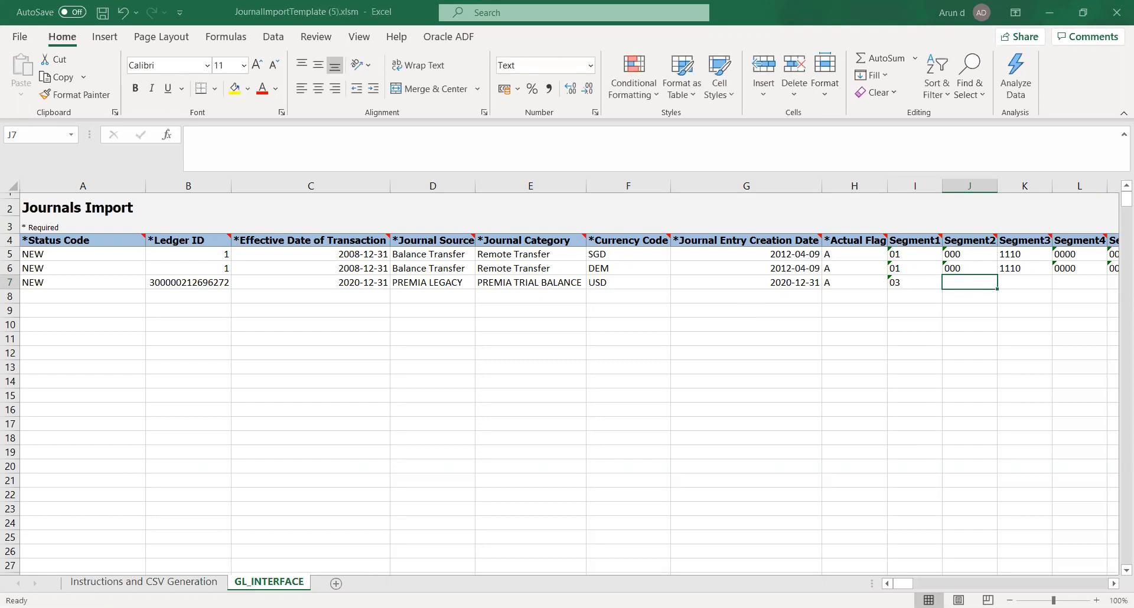
pyautogui.write('10')
pyautogui.press('Tab')
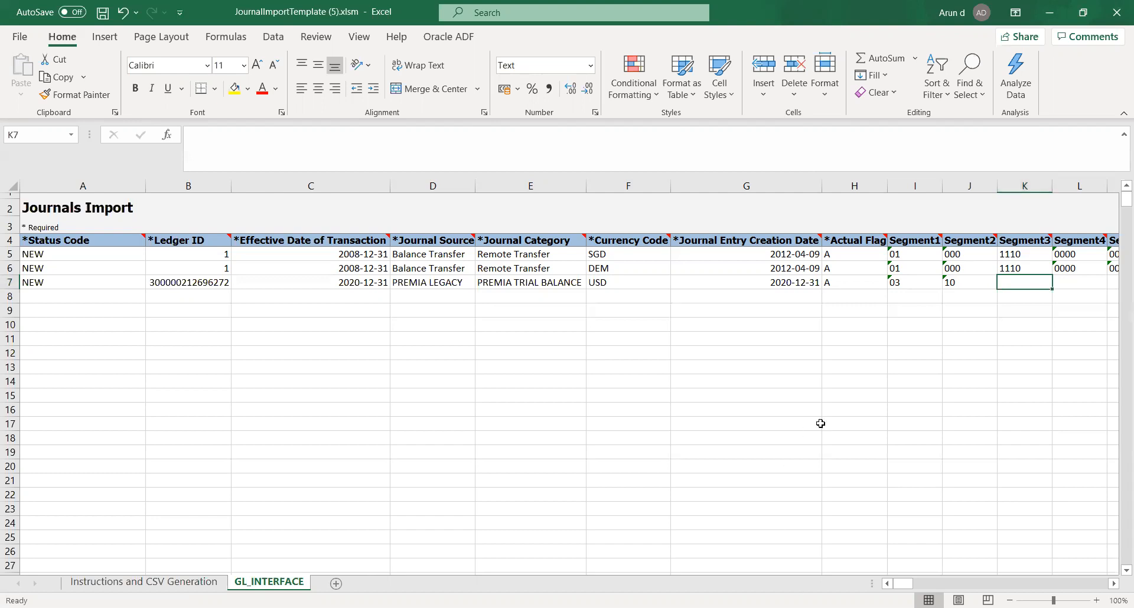
pyautogui.write('7680')
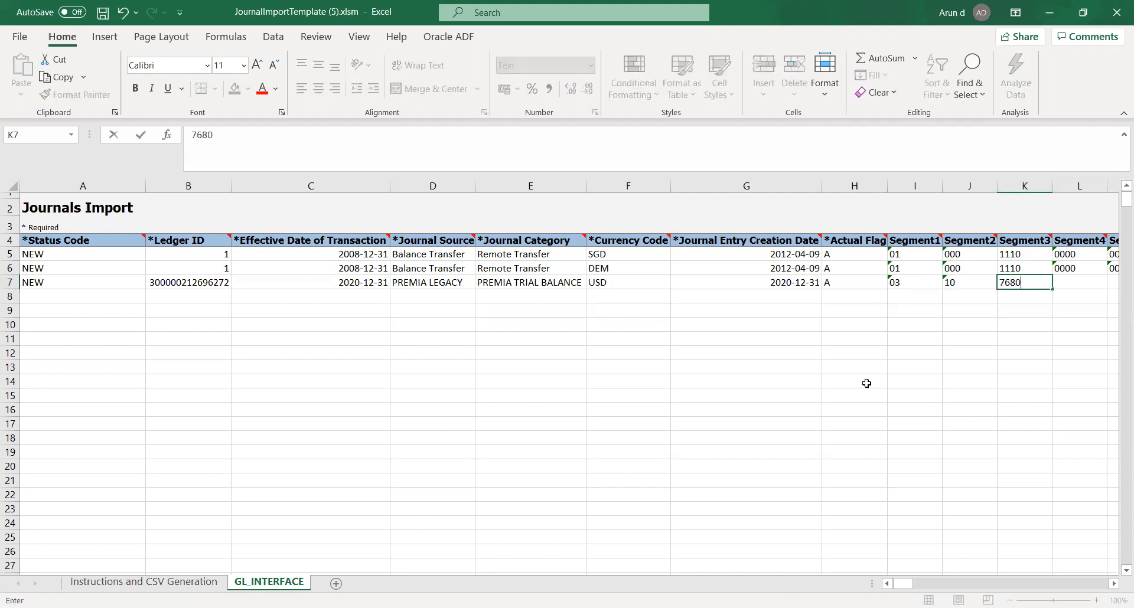
pyautogui.press('Tab')
pyautogui.write('03')
pyautogui.press('Tab')
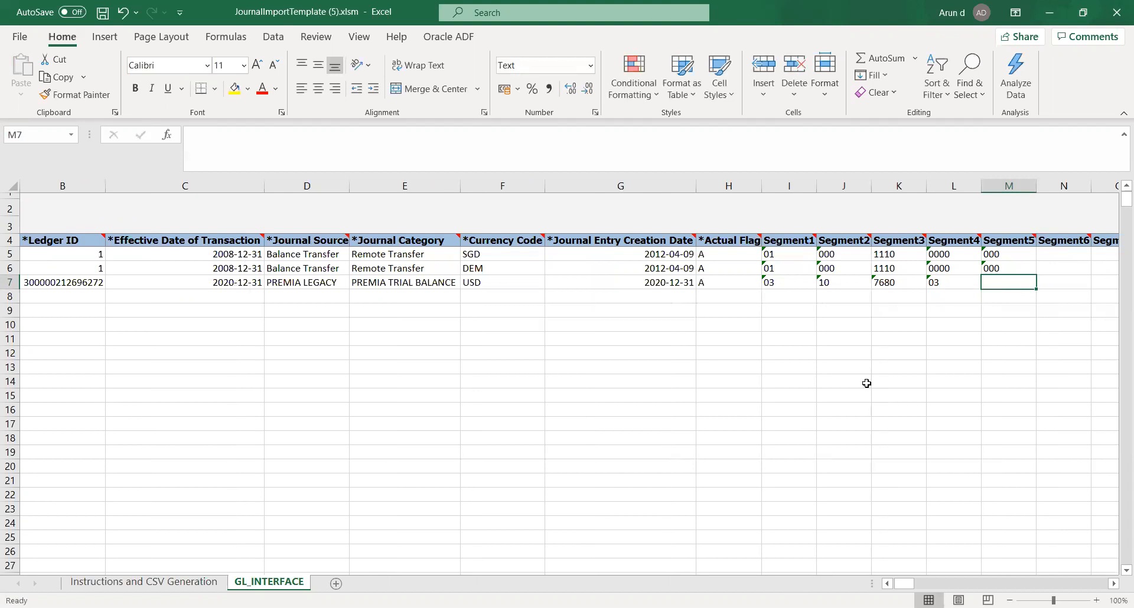
# Leave Segment5 empty and return to column A, moving up to row 5.
pyautogui.press('Tab')
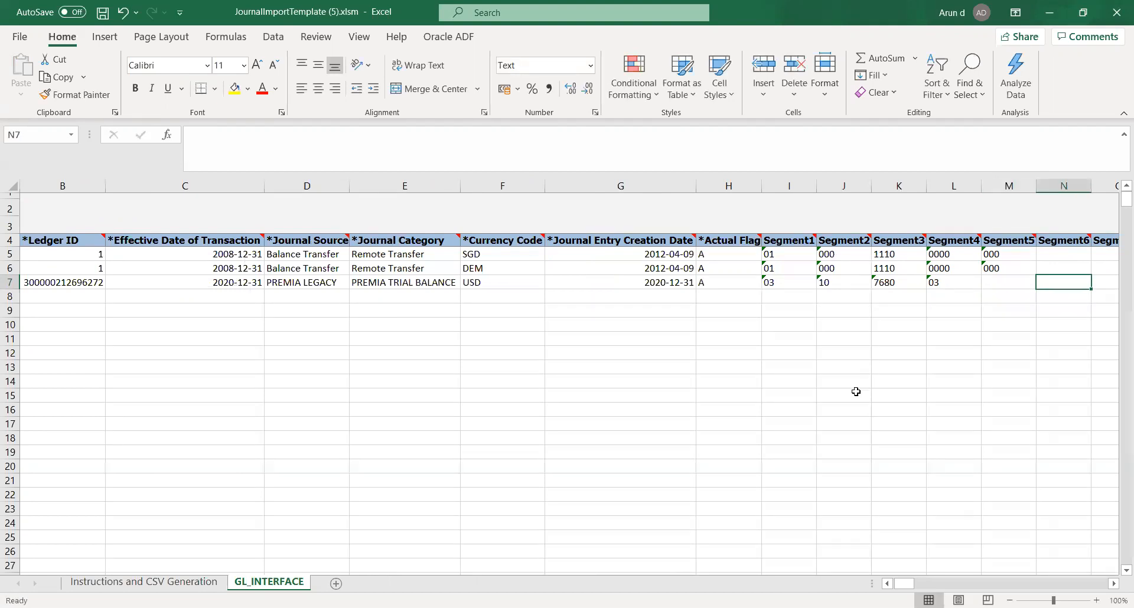
pyautogui.press('Left')
pyautogui.press('Left')
pyautogui.press('Left')
pyautogui.press('Left')
pyautogui.press('Left')
pyautogui.press('Left')
pyautogui.press('Left')
pyautogui.press('Left')
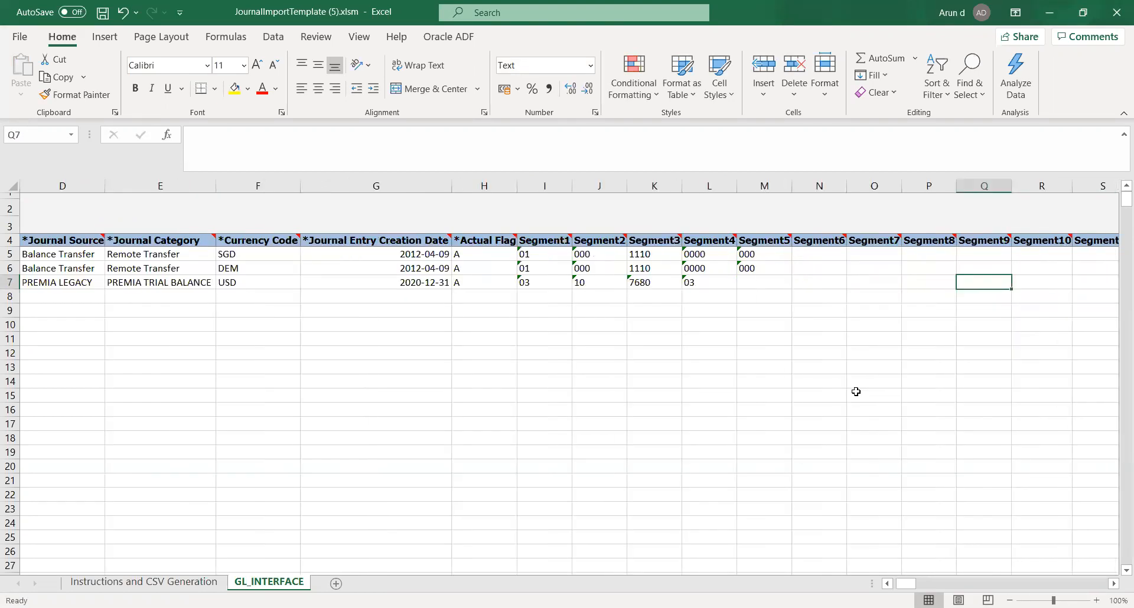
pyautogui.press('Home')
pyautogui.press('Up')
pyautogui.press('Up')
# Select A5:AL6 and delete the old sample journal lines.
pyautogui.hotkey('shift', 'Down')
pyautogui.hotkey('shift', 'Right')
pyautogui.hotkey('shift', 'Right')
pyautogui.hotkey('shift', 'Right')
pyautogui.hotkey('shift', 'Right')
pyautogui.hotkey('shift', 'Right')
pyautogui.hotkey('shift', 'Right')
pyautogui.hotkey('shift', 'Right')
pyautogui.hotkey('shift', 'Right')
pyautogui.hotkey('shift', 'Right')
pyautogui.hotkey('shift', 'Right')
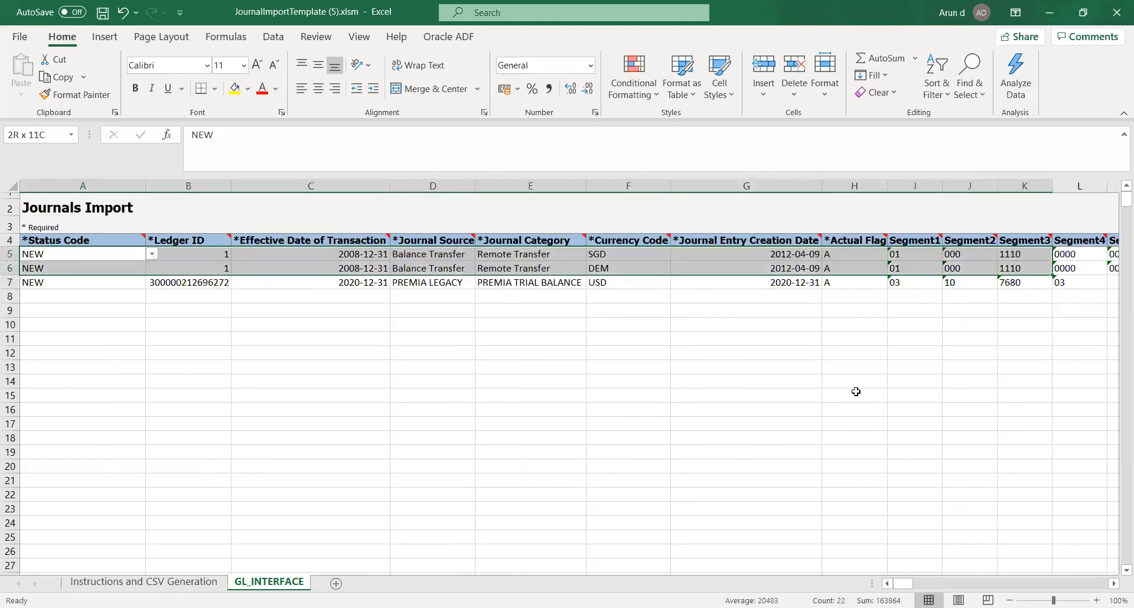
pyautogui.hotkey('shift', 'Right')
pyautogui.hotkey('shift', 'Right')
pyautogui.hotkey('shift', 'Right')
pyautogui.hotkey('shift', 'Right')
pyautogui.hotkey('shift', 'Right')
pyautogui.hotkey('shift', 'Right')
pyautogui.hotkey('shift', 'Right')
pyautogui.hotkey('shift', 'Right')
pyautogui.hotkey('shift', 'Right')
pyautogui.hotkey('shift', 'Right')
pyautogui.hotkey('shift', 'Right')
pyautogui.hotkey('shift', 'Right')
pyautogui.hotkey('shift', 'Right')
pyautogui.hotkey('shift', 'Right')
pyautogui.hotkey('shift', 'Right')
pyautogui.hotkey('shift', 'Right')
pyautogui.hotkey('shift', 'Right')
pyautogui.hotkey('shift', 'Right')
pyautogui.hotkey('shift', 'Right')
pyautogui.hotkey('shift', 'Right')
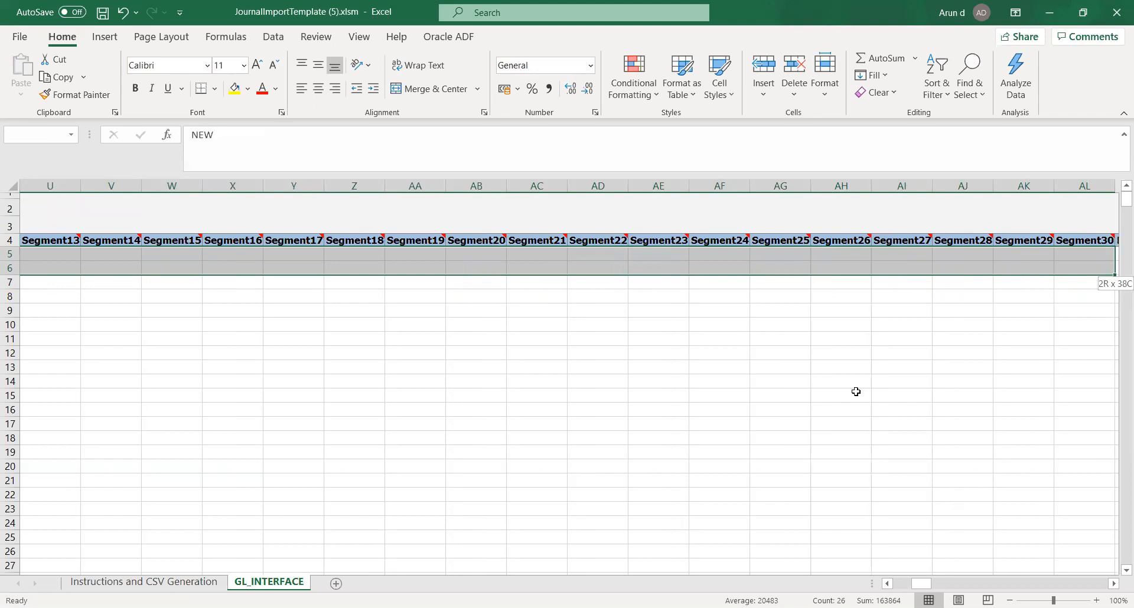
pyautogui.press('Delete')
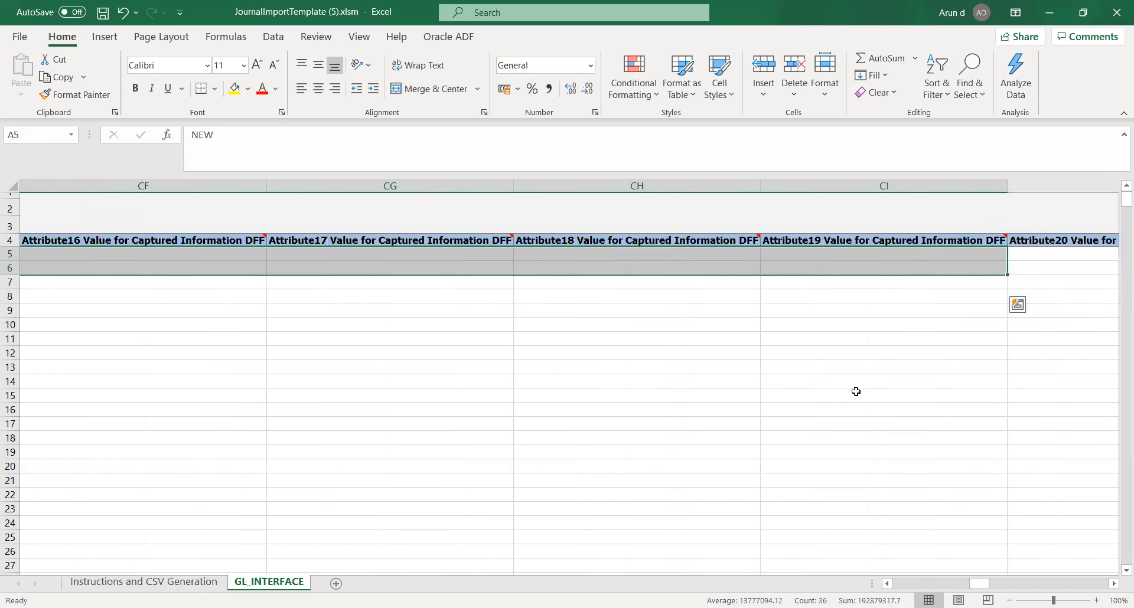
# Move to row 7's Entered Debit Amount and type 110000.
pyautogui.press('Down')
pyautogui.press('Down')
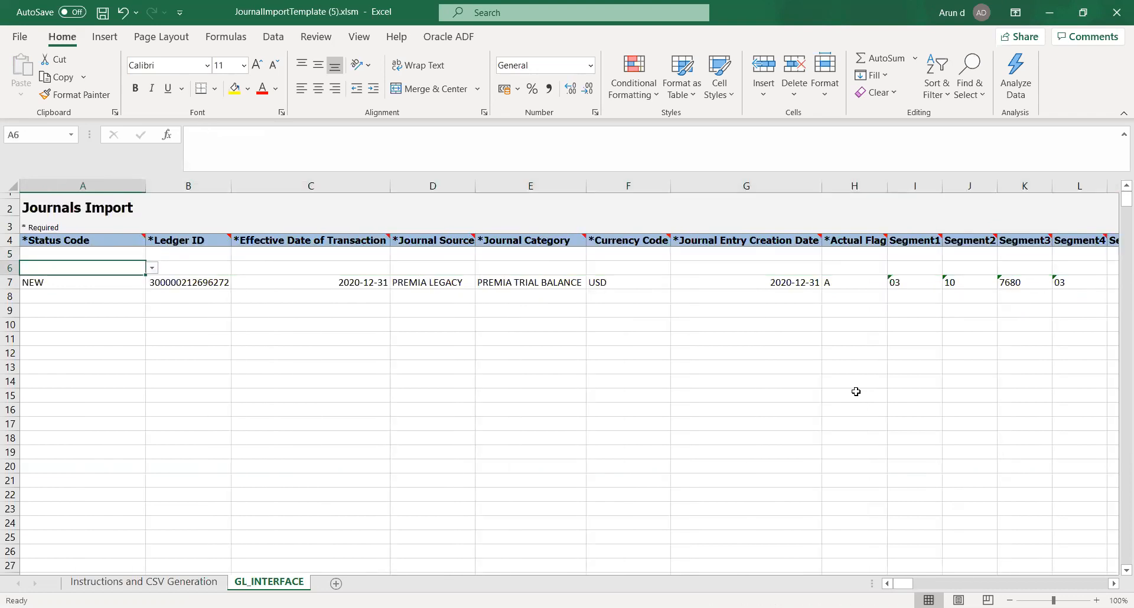
pyautogui.press('Right')
pyautogui.press('Right')
pyautogui.press('Right')
pyautogui.press('Right')
pyautogui.press('Right')
pyautogui.press('Right')
pyautogui.press('Right')
pyautogui.press('Right')
pyautogui.press('Right')
pyautogui.press('Right')
pyautogui.press('Right')
pyautogui.press('Right')
pyautogui.press('Right')
pyautogui.press('Right')
pyautogui.press('Right')
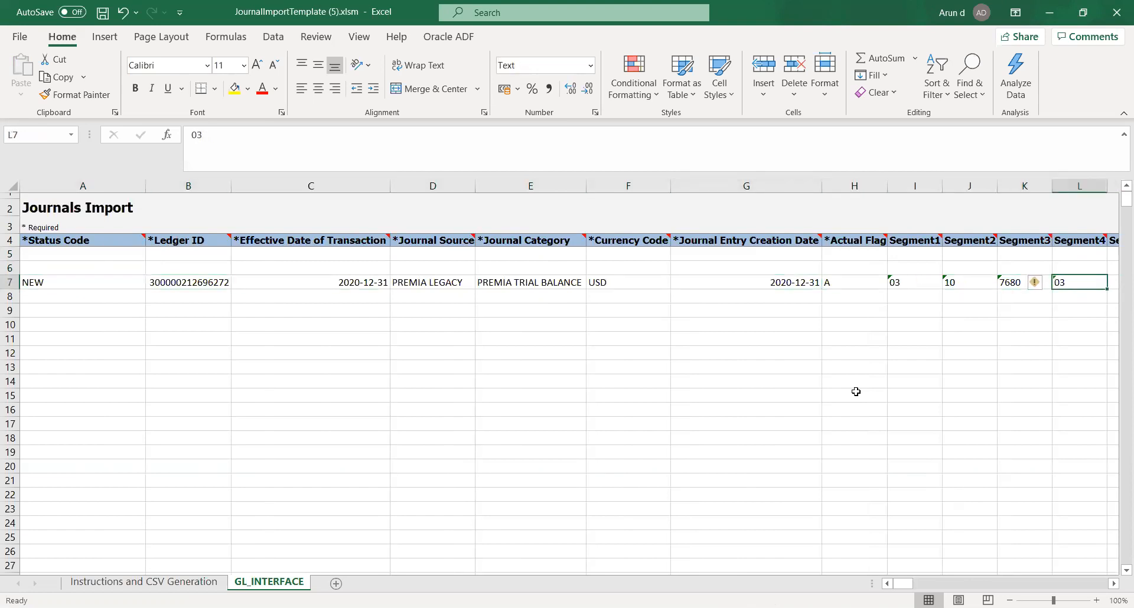
pyautogui.press('Right')
pyautogui.press('Right')
pyautogui.press('Right')
pyautogui.press('Right')
pyautogui.press('Right')
pyautogui.press('Right')
pyautogui.press('Right')
pyautogui.press('Right')
pyautogui.press('Right')
pyautogui.press('Right')
pyautogui.press('Right')
pyautogui.press('Right')
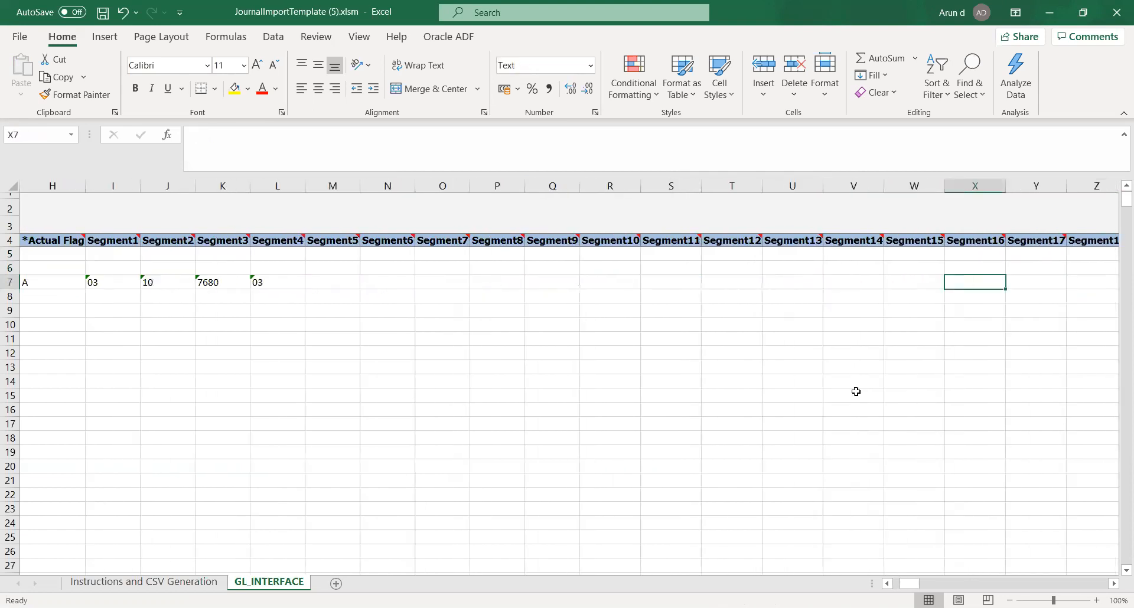
pyautogui.press('Right')
pyautogui.press('Right')
pyautogui.press('Right')
pyautogui.press('Right')
pyautogui.press('Right')
pyautogui.press('Right')
pyautogui.press('Right')
pyautogui.press('Right')
pyautogui.press('Right')
pyautogui.press('Right')
pyautogui.press('Right')
pyautogui.press('Right')
pyautogui.press('Right')
pyautogui.press('Right')
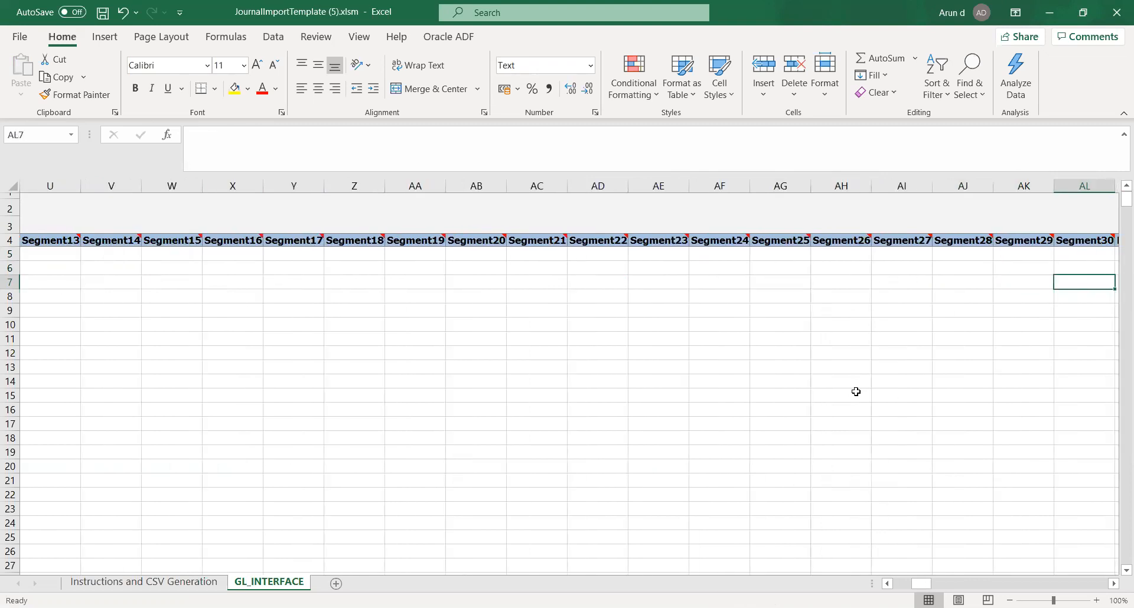
pyautogui.press('Left')
pyautogui.press('Left')
pyautogui.press('Left')
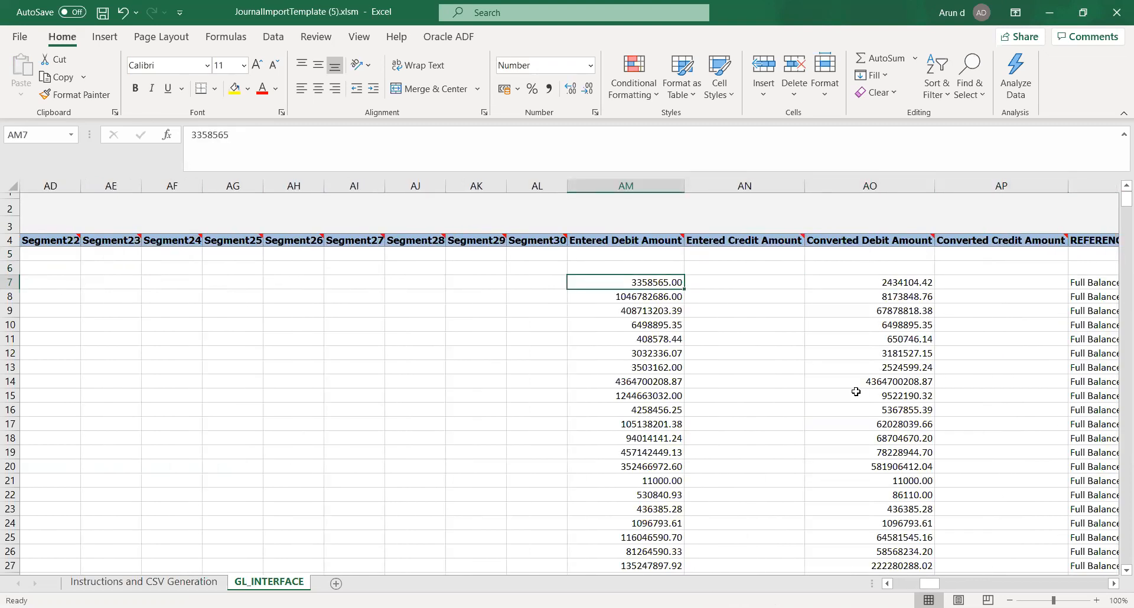
pyautogui.write('110')
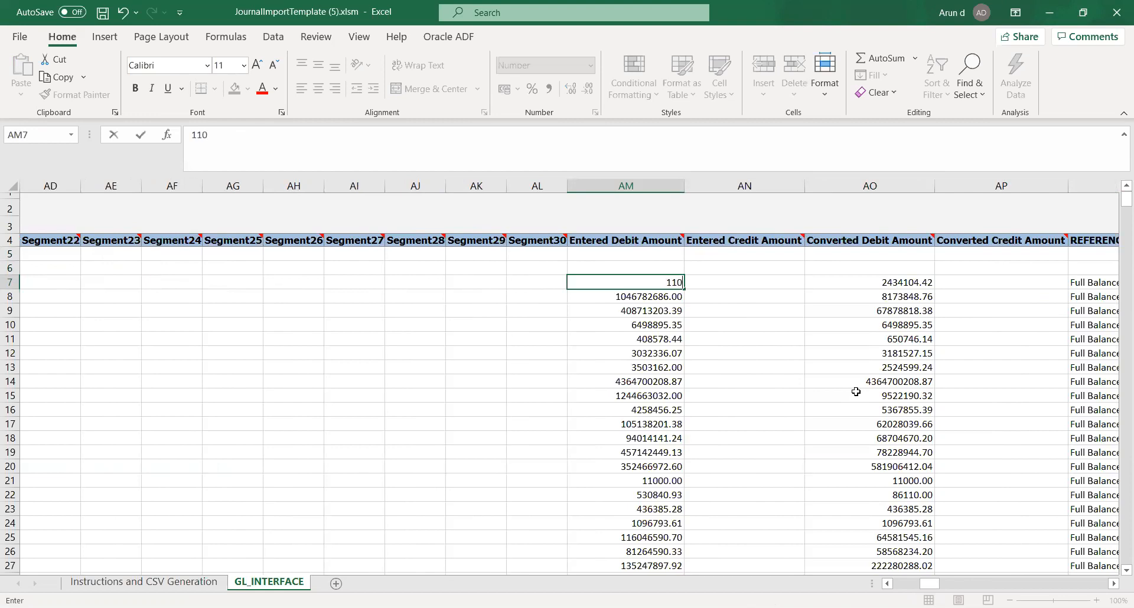
pyautogui.write('000')
# Commit the 110000 debit in AM7 and clear row 7's Converted Debit Amount.
pyautogui.press('Tab')
pyautogui.press('Return')
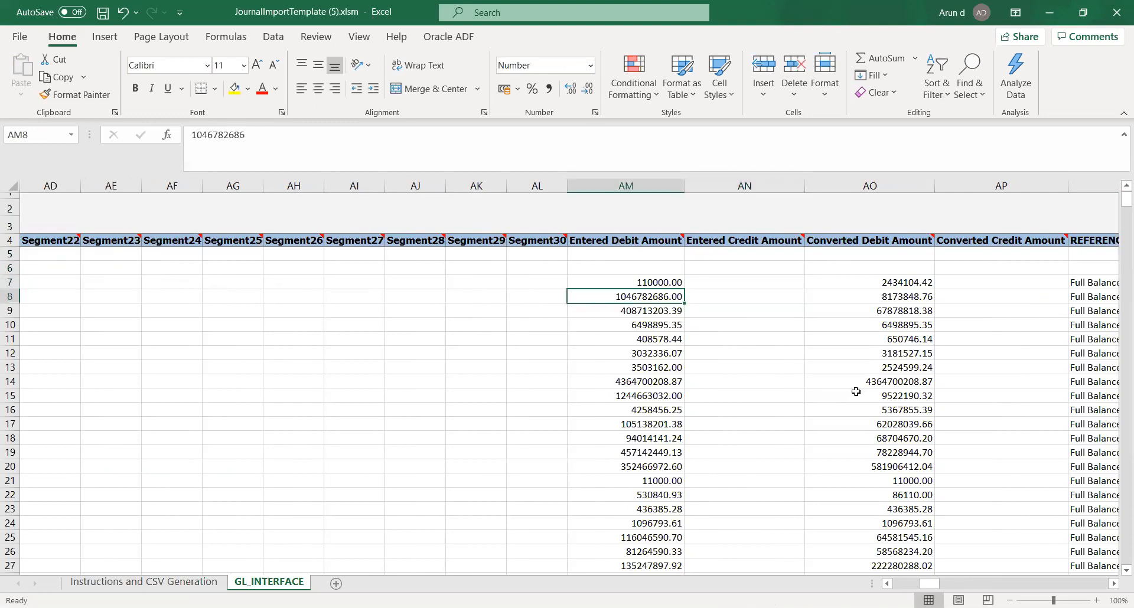
pyautogui.press('Right')
pyautogui.press('Right')
pyautogui.press('Up')
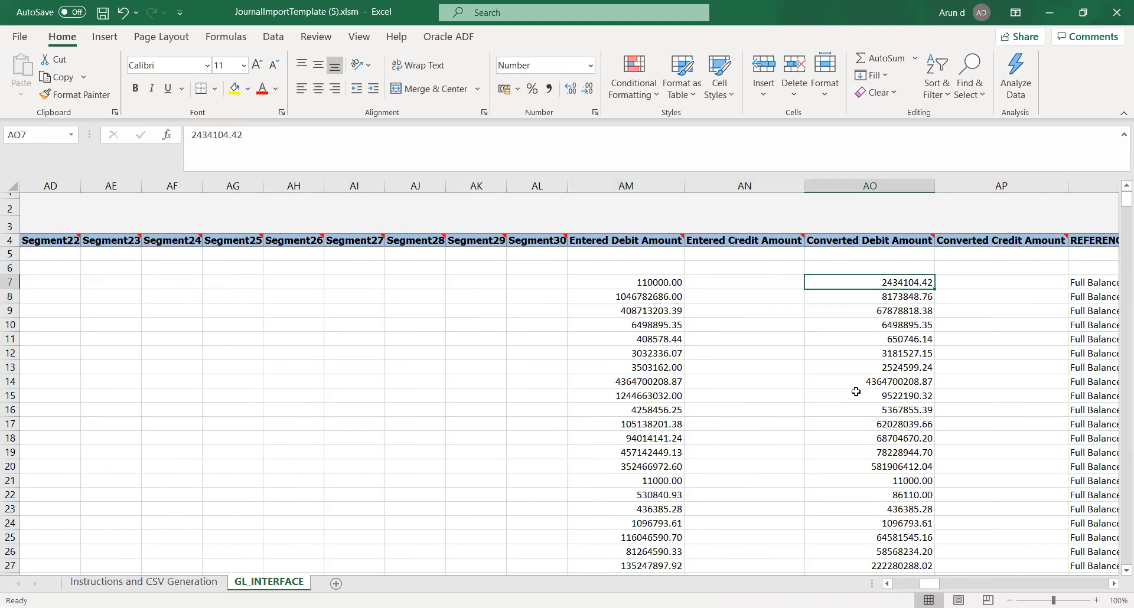
pyautogui.press('Delete')
# Delete the leftover amounts and references in AM8:AY9.
pyautogui.press('Down')
pyautogui.press('Left')
pyautogui.press('Left')
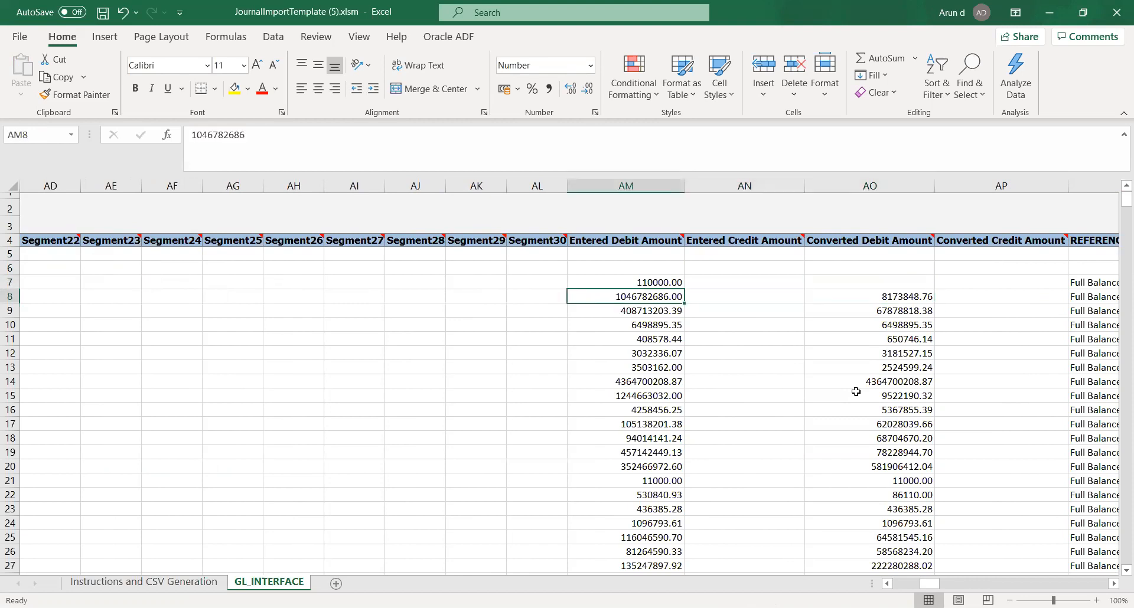
pyautogui.hotkey('shift', 'Down')
pyautogui.hotkey('shift', 'Right')
pyautogui.hotkey('shift', 'Right')
pyautogui.hotkey('shift', 'Right')
pyautogui.hotkey('shift', 'Right')
pyautogui.hotkey('shift', 'Right')
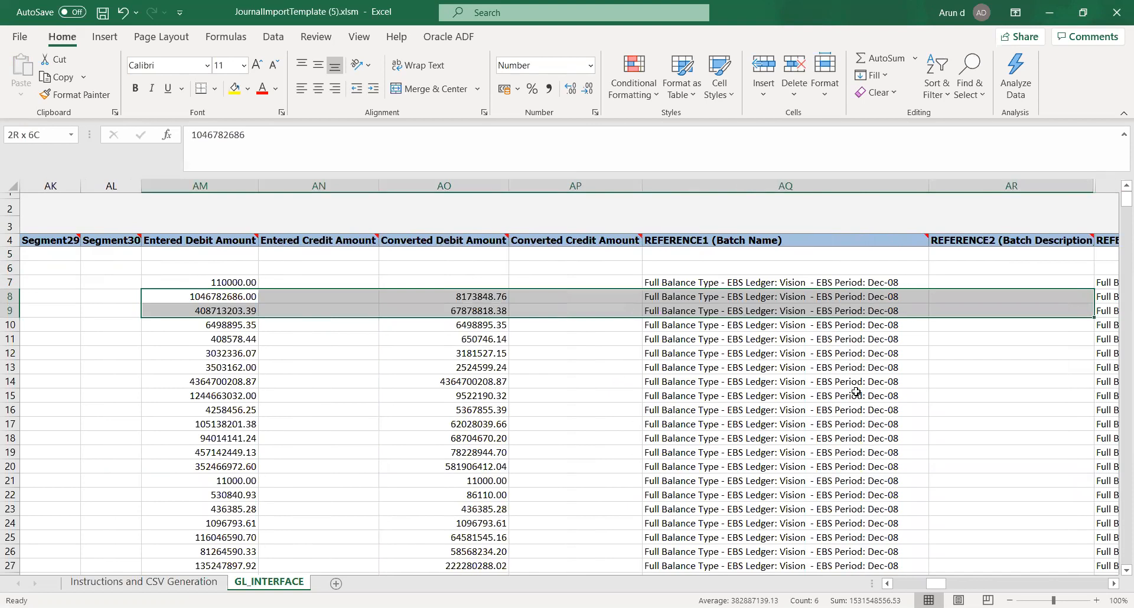
pyautogui.hotkey('shift', 'Right')
pyautogui.hotkey('shift', 'Right')
pyautogui.hotkey('shift', 'Right')
pyautogui.hotkey('shift', 'Right')
pyautogui.hotkey('shift', 'Right')
pyautogui.hotkey('shift', 'Right')
pyautogui.hotkey('shift', 'Right')
pyautogui.press('Delete')
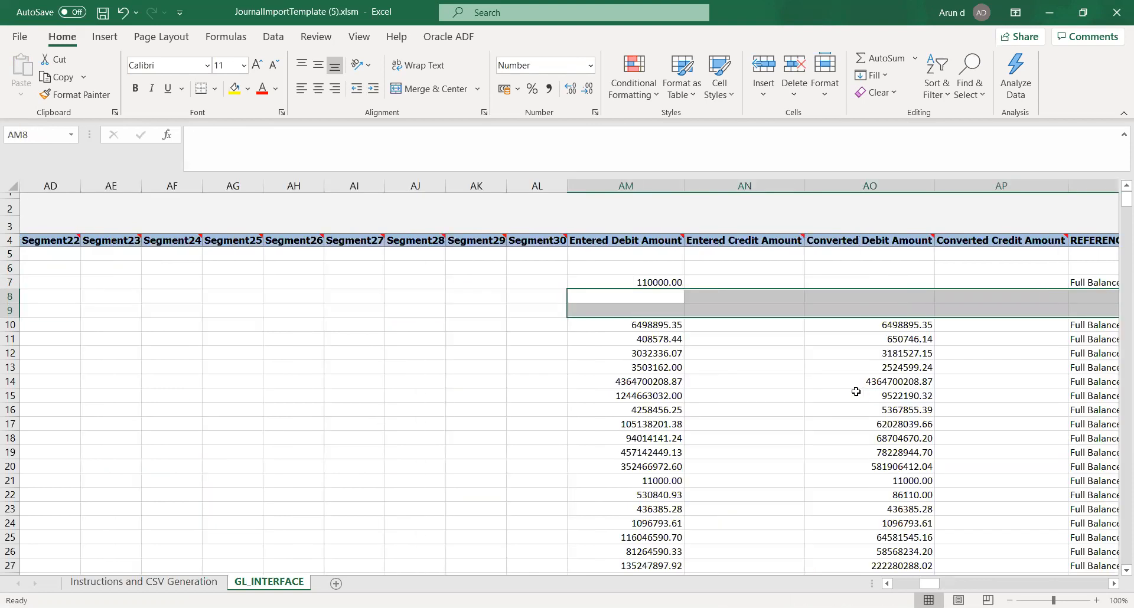
pyautogui.press('Left')
pyautogui.press('Right')
pyautogui.press('Right')
pyautogui.press('Right')
pyautogui.press('Right')
pyautogui.press('Right')
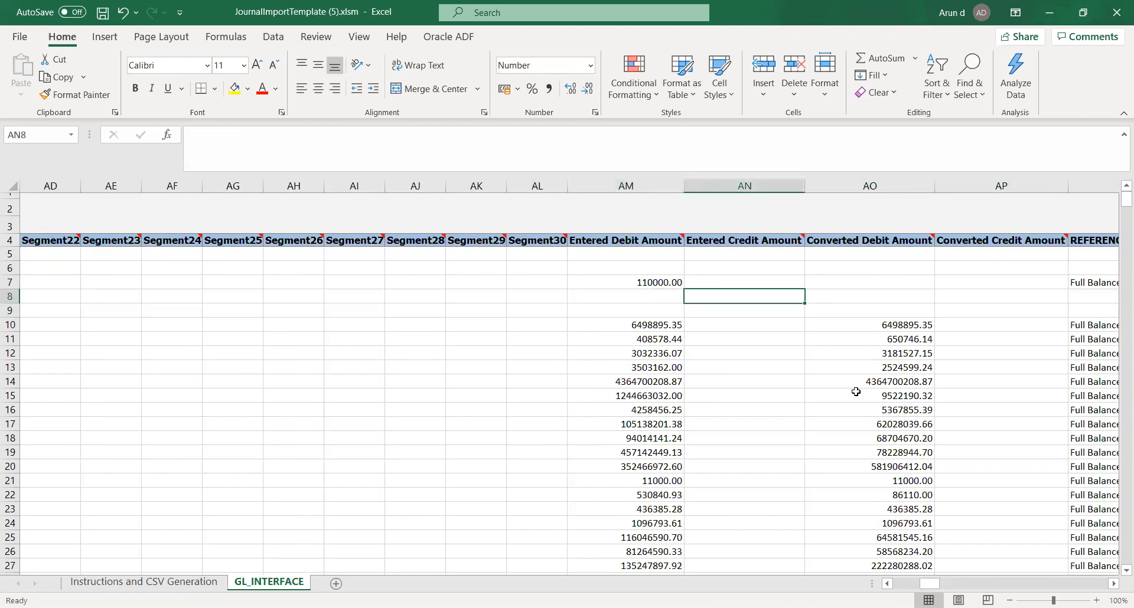
# Clear the journal entry name from row 7.
pyautogui.press('Up')
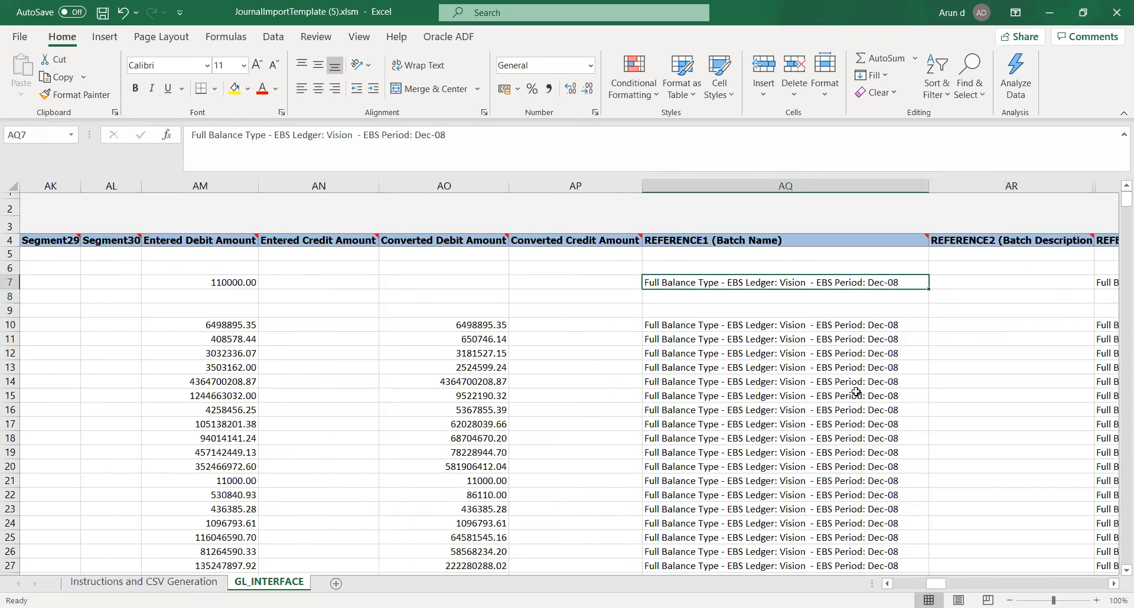
pyautogui.press('Left')
pyautogui.press('Right')
pyautogui.press('Right')
pyautogui.press('Right')
pyautogui.press('Right')
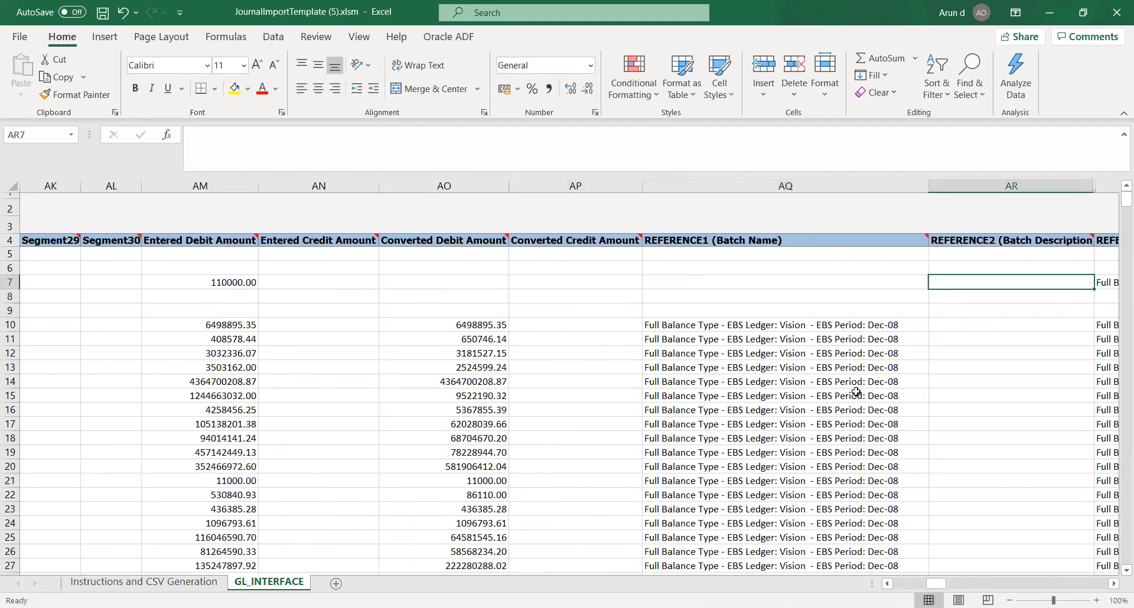
pyautogui.press('Left')
pyautogui.press('Delete')
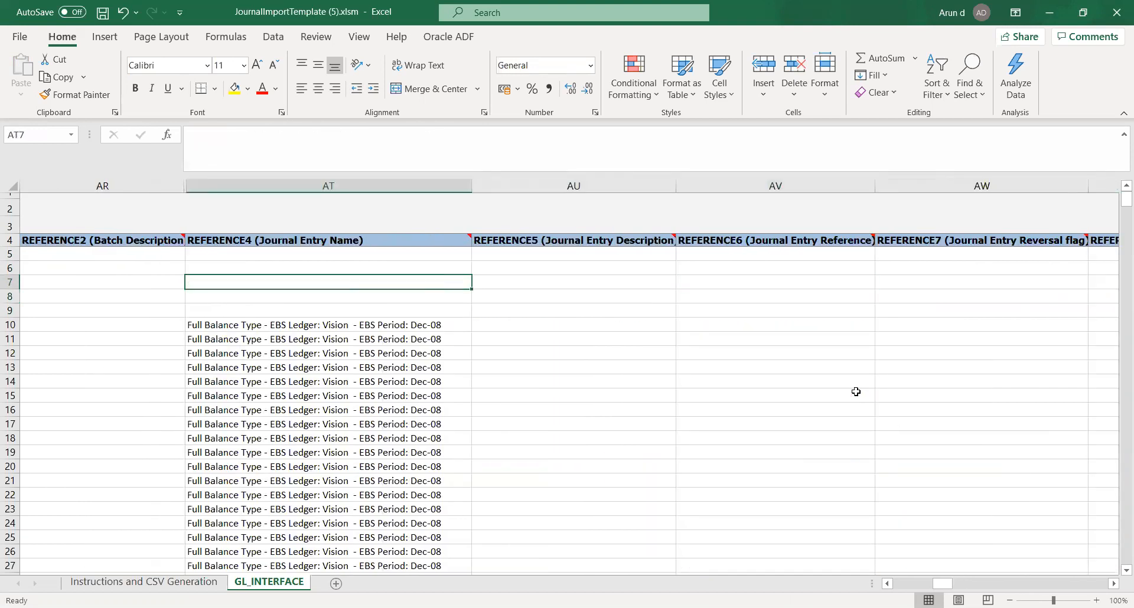
# Clear the 9218592 Interface Group Identifier from row 7.
pyautogui.press('Right')
pyautogui.press('Right')
pyautogui.press('Right')
pyautogui.press('Right')
pyautogui.press('Right')
pyautogui.press('Right')
pyautogui.press('Right')
pyautogui.press('Right')
pyautogui.press('Right')
pyautogui.press('Right')
pyautogui.press('Right')
pyautogui.press('Right')
pyautogui.press('Right')
pyautogui.press('Right')
pyautogui.press('Right')
pyautogui.press('Right')
pyautogui.press('Right')
pyautogui.press('Right')
pyautogui.press('Right')
pyautogui.press('Right')
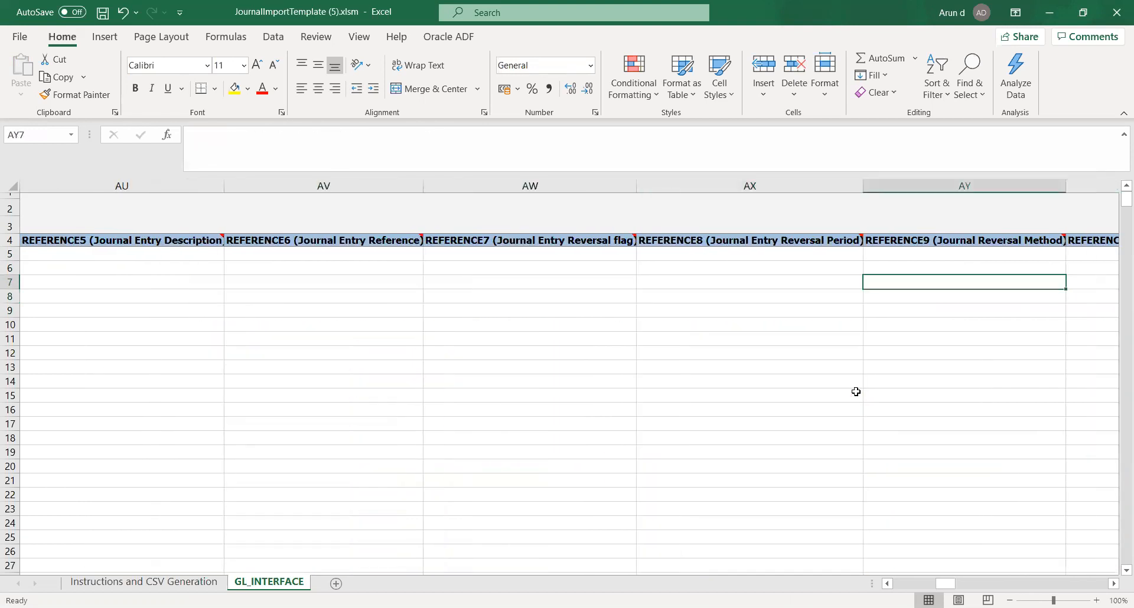
pyautogui.press('Right')
pyautogui.press('Left')
pyautogui.press('Left')
pyautogui.press('Left')
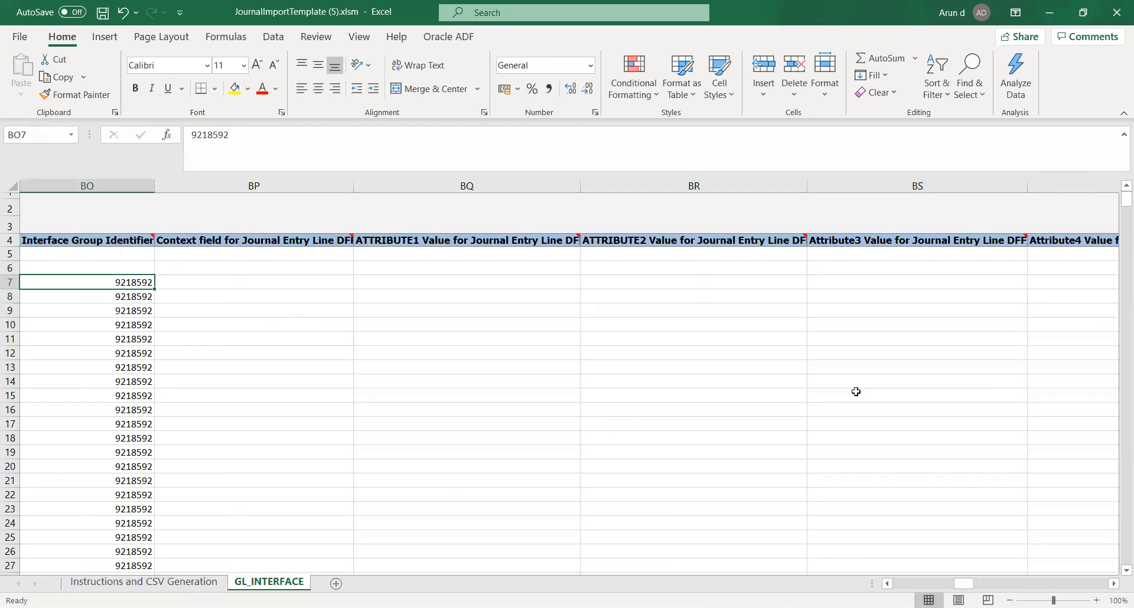
pyautogui.press('Left')
pyautogui.press('Right')
pyautogui.press('Delete')
# Review row 7's remaining fields and return to the Entered Credit Amount column.
pyautogui.press('Right')
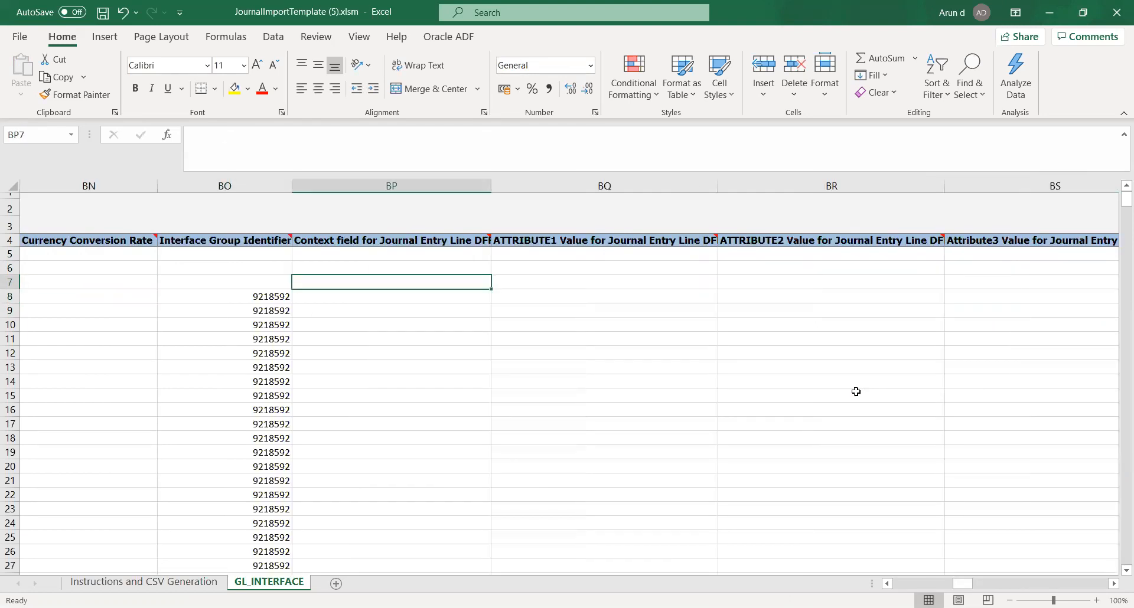
pyautogui.press('Right')
pyautogui.press('Right')
pyautogui.press('Right')
pyautogui.press('Right')
pyautogui.press('Right')
pyautogui.press('Right')
pyautogui.press('Right')
pyautogui.press('Right')
pyautogui.press('Right')
pyautogui.press('Right')
pyautogui.press('Right')
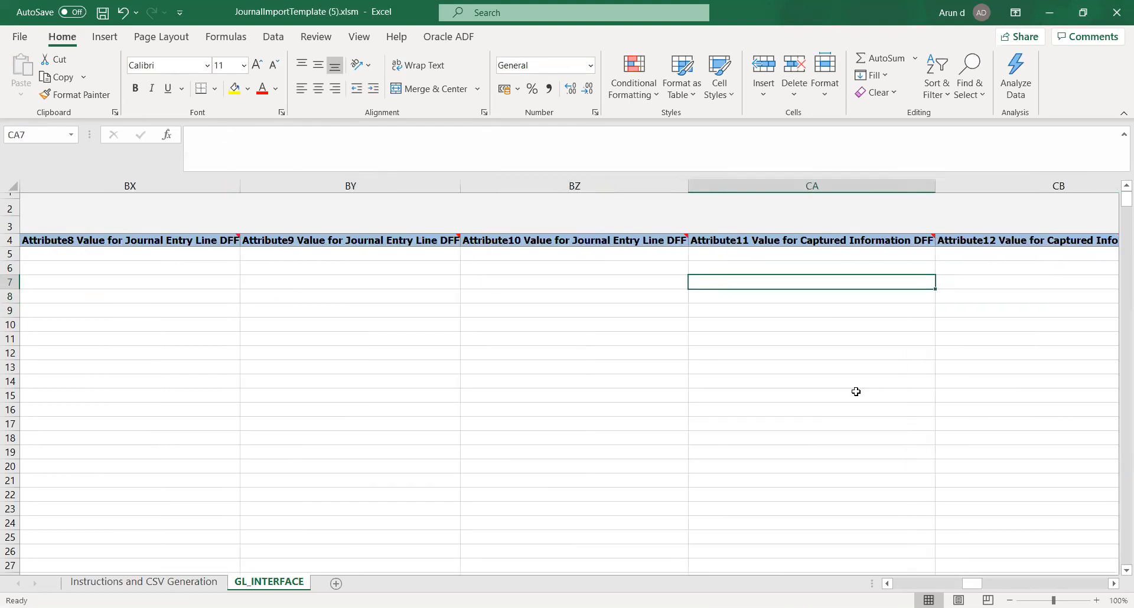
pyautogui.press('Left')
pyautogui.press('Left')
pyautogui.press('Left')
pyautogui.press('Left')
pyautogui.press('Left')
pyautogui.press('Left')
pyautogui.press('Left')
pyautogui.press('Left')
pyautogui.press('Left')
pyautogui.press('Left')
pyautogui.press('Left')
pyautogui.press('Left')
pyautogui.press('Left')
pyautogui.press('Left')
pyautogui.press('Left')
pyautogui.press('Left')
pyautogui.press('Left')
pyautogui.press('Left')
pyautogui.press('Left')
pyautogui.press('Left')
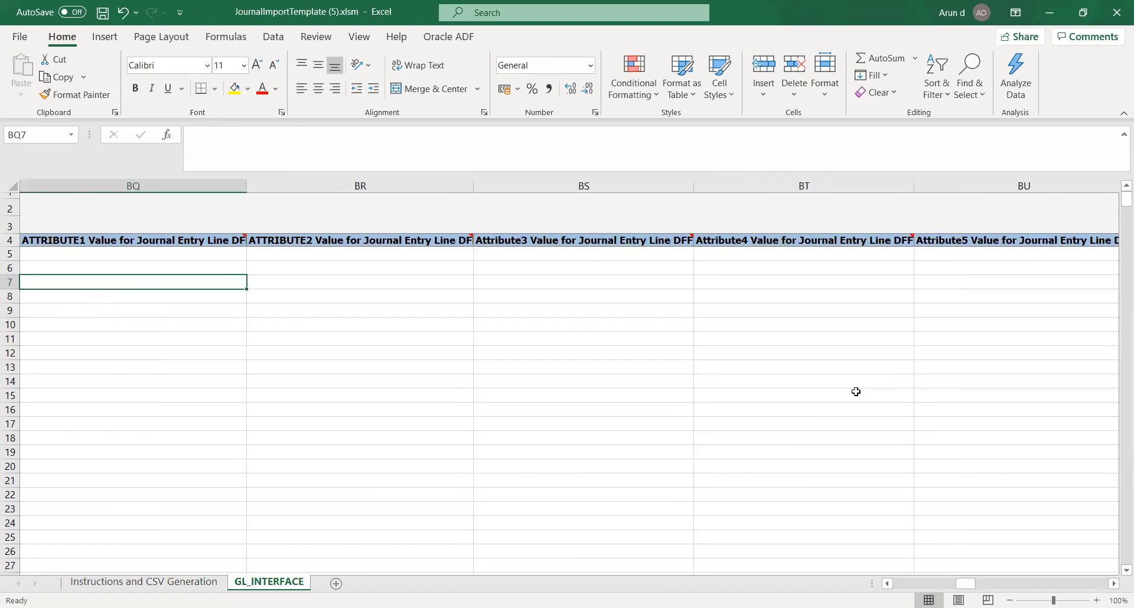
pyautogui.press('Left')
pyautogui.press('Left')
pyautogui.press('Left')
pyautogui.press('Left')
pyautogui.press('Left')
pyautogui.press('Left')
pyautogui.press('Left')
pyautogui.press('Left')
pyautogui.press('Left')
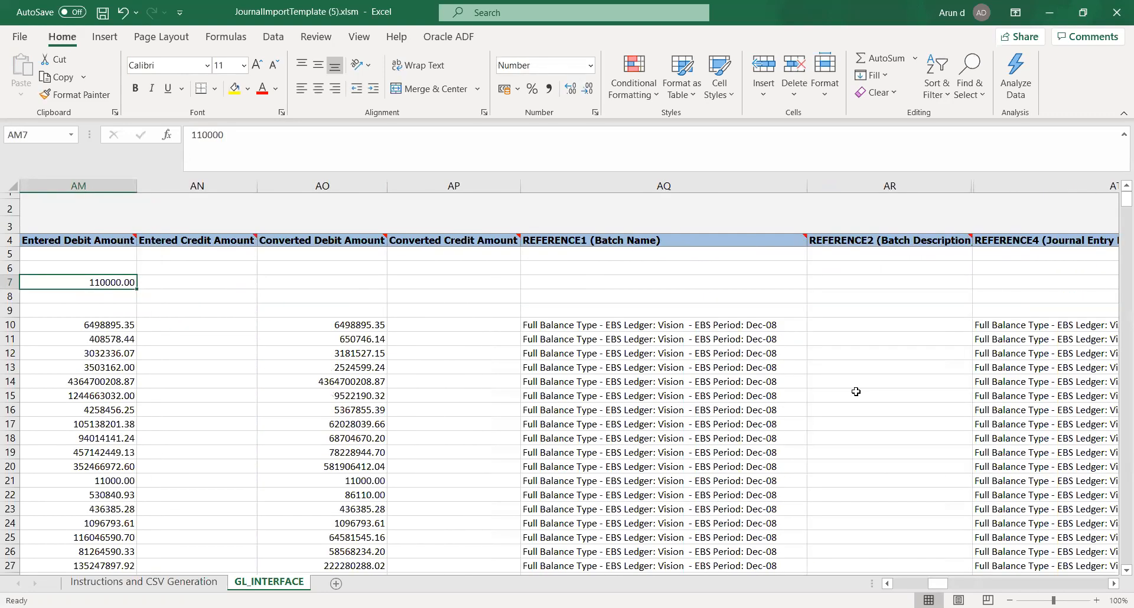
pyautogui.press('Left')
pyautogui.press('Left')
pyautogui.press('Left')
pyautogui.press('Left')
pyautogui.press('Left')
pyautogui.press('Left')
pyautogui.press('Left')
pyautogui.press('Left')
pyautogui.press('Left')
pyautogui.press('Left')
pyautogui.press('Left')
pyautogui.press('Left')
pyautogui.press('Left')
pyautogui.press('Left')
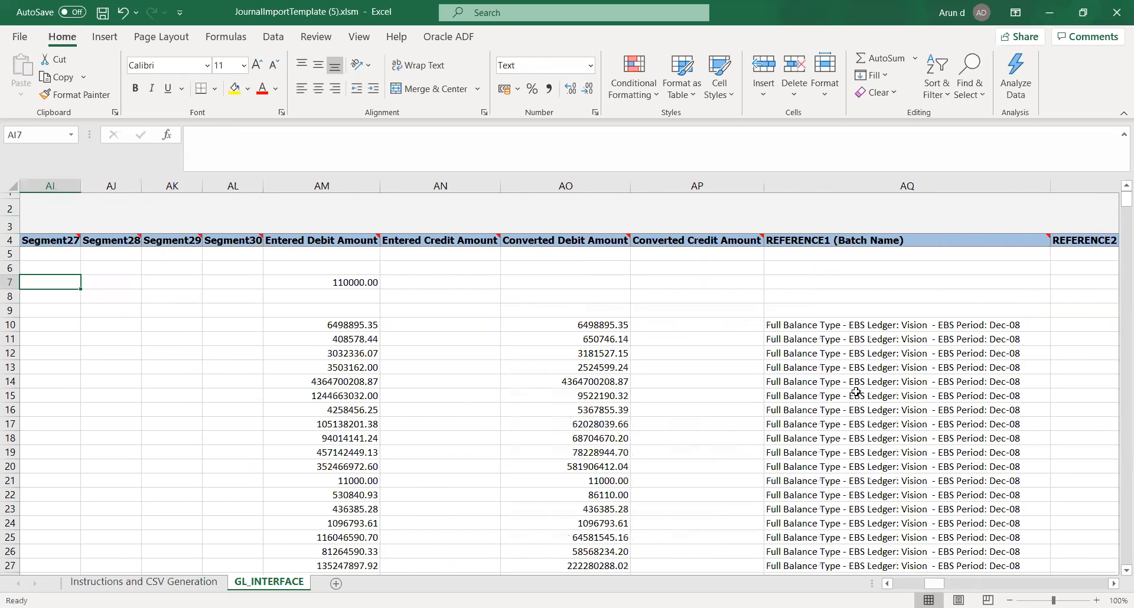
pyautogui.press('Left')
pyautogui.press('Left')
pyautogui.press('Left')
pyautogui.press('Left')
pyautogui.press('Left')
pyautogui.press('Left')
pyautogui.press('Left')
pyautogui.press('Left')
pyautogui.press('Left')
pyautogui.press('Left')
pyautogui.press('Left')
pyautogui.press('Left')
pyautogui.press('Left')
pyautogui.press('Left')
pyautogui.press('Left')
pyautogui.press('Left')
pyautogui.press('Left')
pyautogui.press('Left')
pyautogui.press('Left')
pyautogui.press('Left')
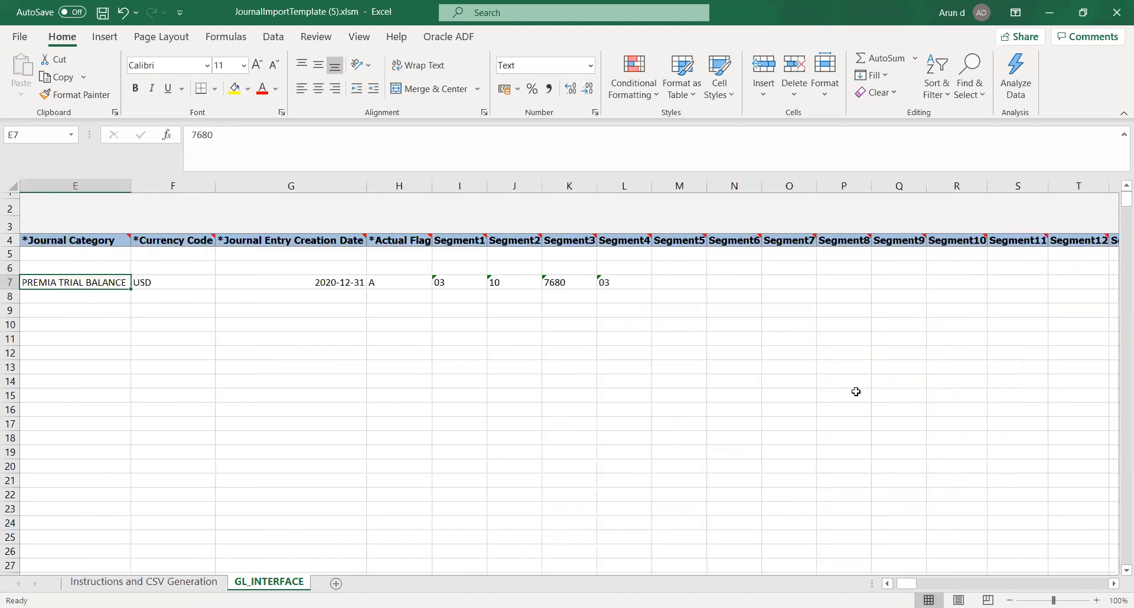
pyautogui.press('Right')
pyautogui.press('Right')
pyautogui.press('Right')
pyautogui.press('Right')
pyautogui.press('Right')
pyautogui.press('Right')
pyautogui.press('Right')
pyautogui.press('Right')
pyautogui.press('Right')
pyautogui.press('Right')
pyautogui.press('Right')
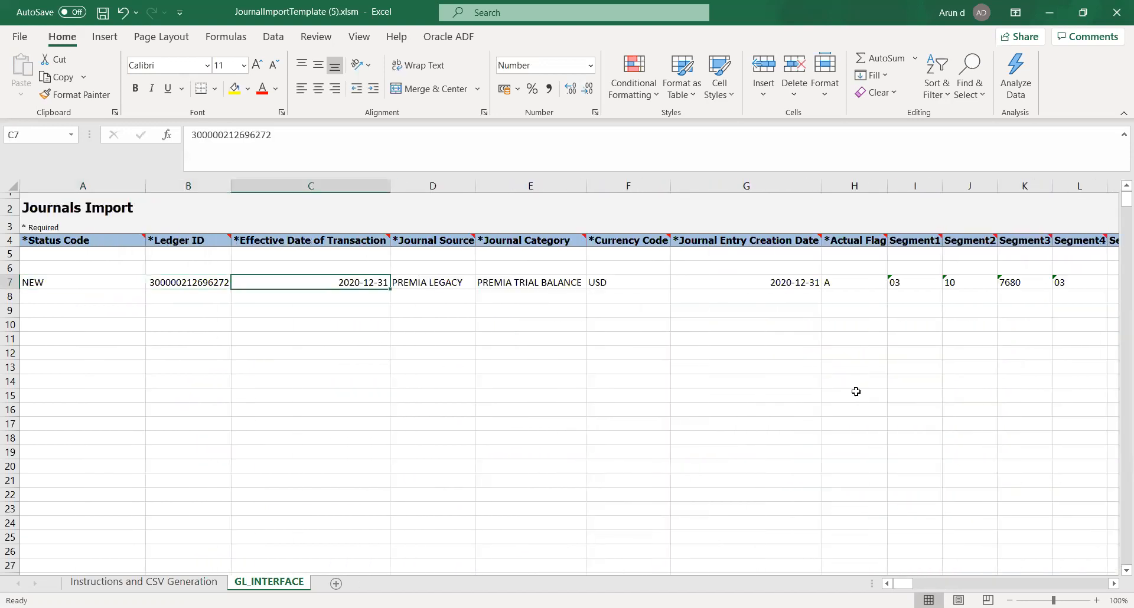
pyautogui.press('Right')
pyautogui.press('Right')
pyautogui.press('Right')
pyautogui.press('Right')
pyautogui.press('Right')
pyautogui.press('Right')
pyautogui.press('Right')
pyautogui.press('Right')
pyautogui.press('Right')
pyautogui.press('Right')
pyautogui.press('Right')
pyautogui.press('Right')
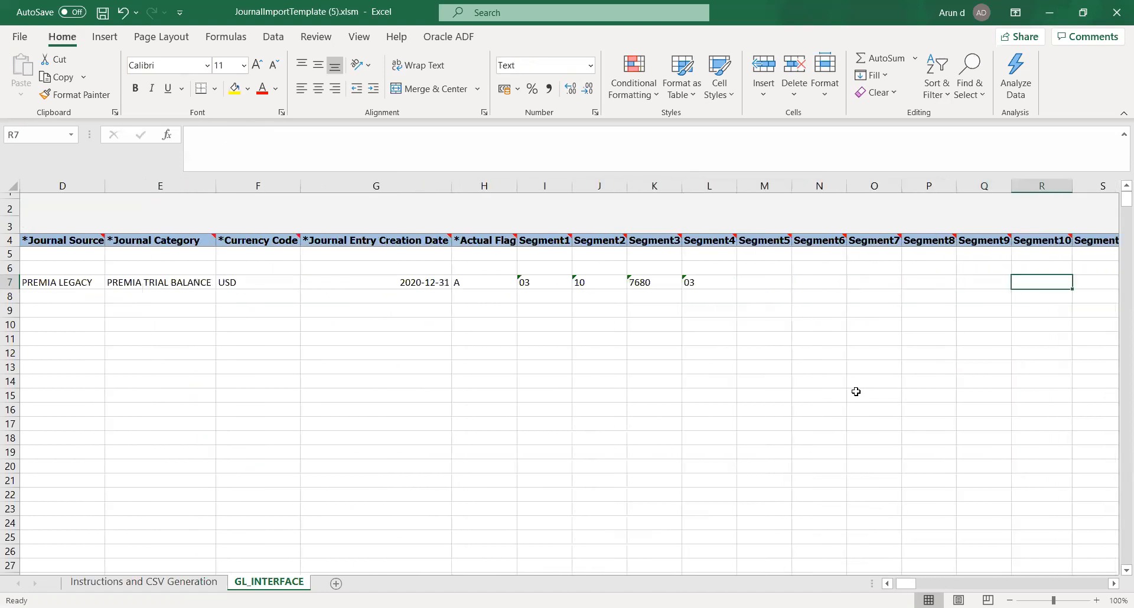
pyautogui.press('Right')
pyautogui.press('Right')
pyautogui.press('Right')
pyautogui.press('Right')
pyautogui.press('Right')
pyautogui.press('Right')
pyautogui.press('Right')
pyautogui.press('Right')
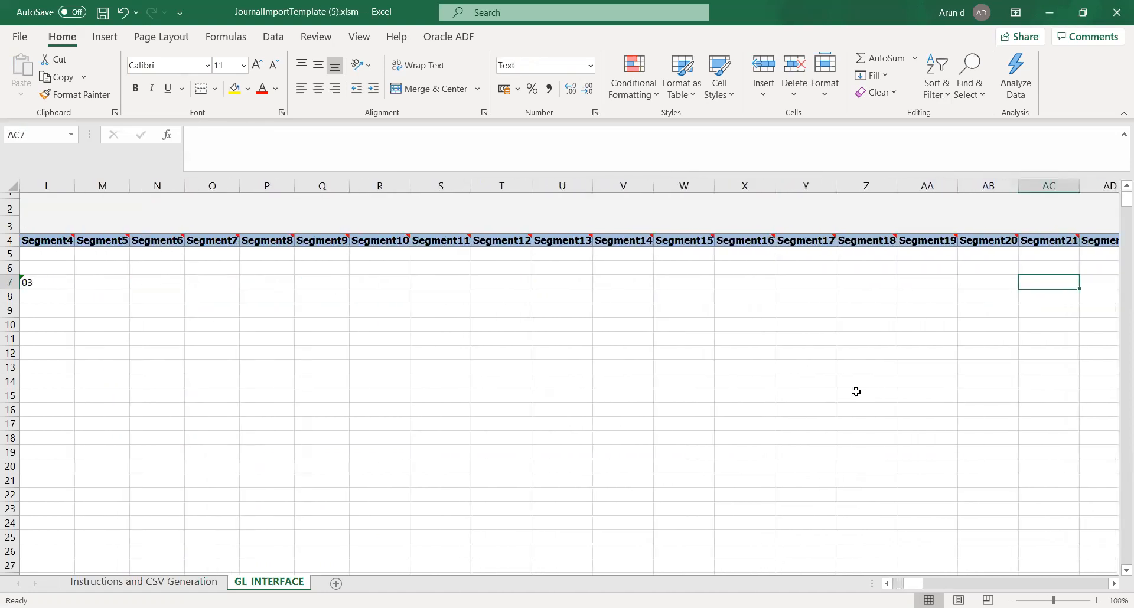
pyautogui.press('Right')
pyautogui.press('Right')
pyautogui.press('Right')
pyautogui.press('Right')
pyautogui.press('Right')
pyautogui.press('Right')
pyautogui.press('Right')
pyautogui.press('Right')
pyautogui.press('Right')
pyautogui.press('Right')
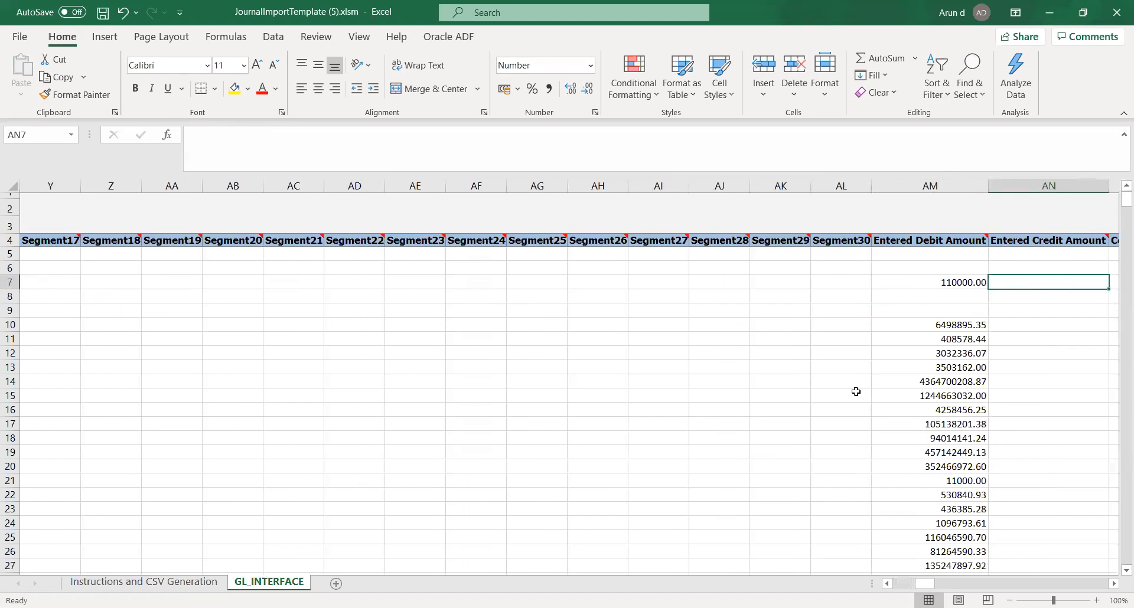
pyautogui.press('Left')
pyautogui.press('Left')
# Enter 110000 as row 8's credit amount and batch name 'Migration - Trial Balance FY 18-19'.
pyautogui.press('Down')
pyautogui.write('1')
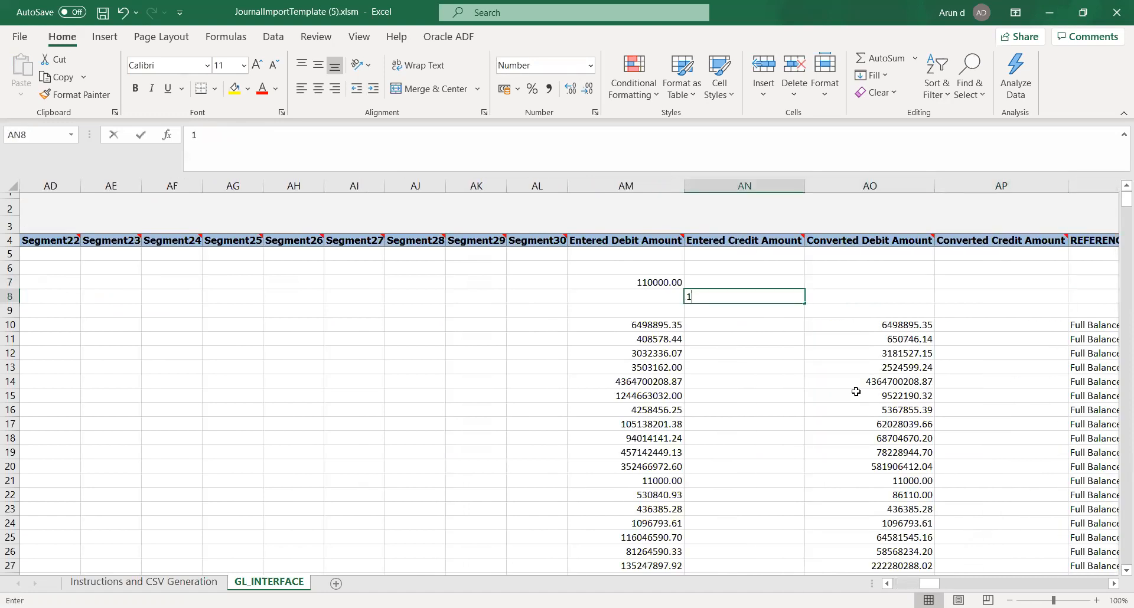
pyautogui.write('10')
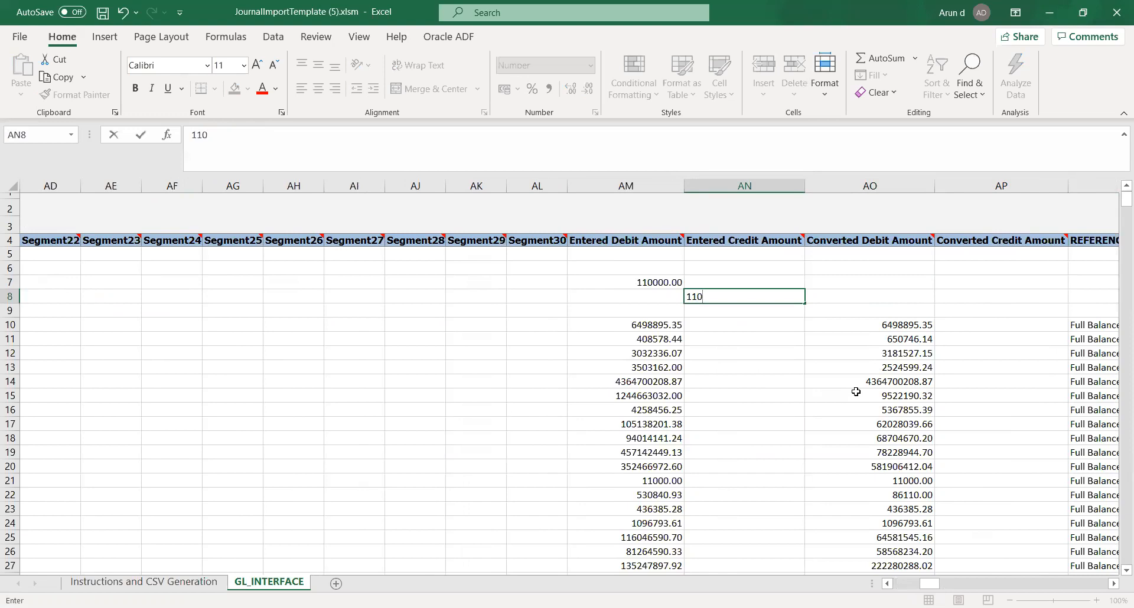
pyautogui.write('000')
pyautogui.press('Tab')
pyautogui.press('Tab')
pyautogui.press('Tab')
pyautogui.press('Tab')
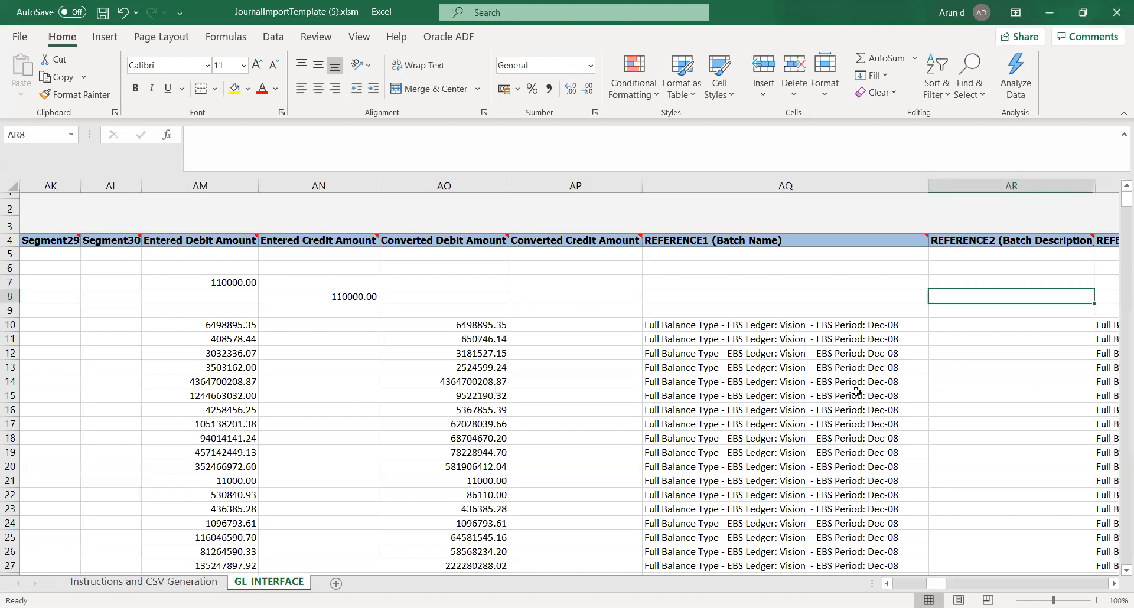
pyautogui.hotkey('shift', 'Tab')
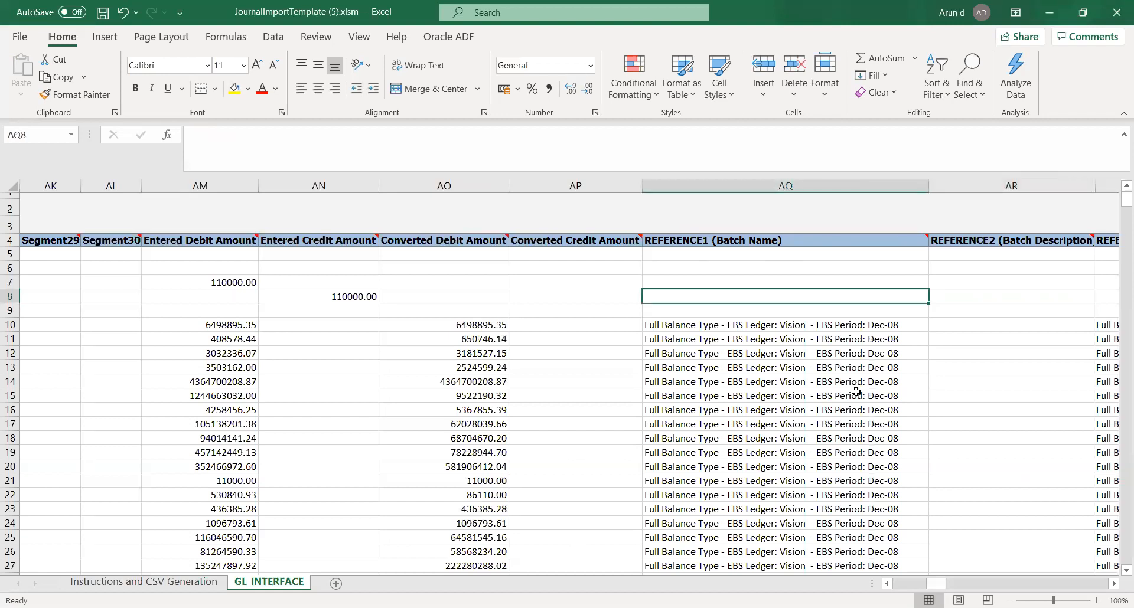
pyautogui.write('Mig')
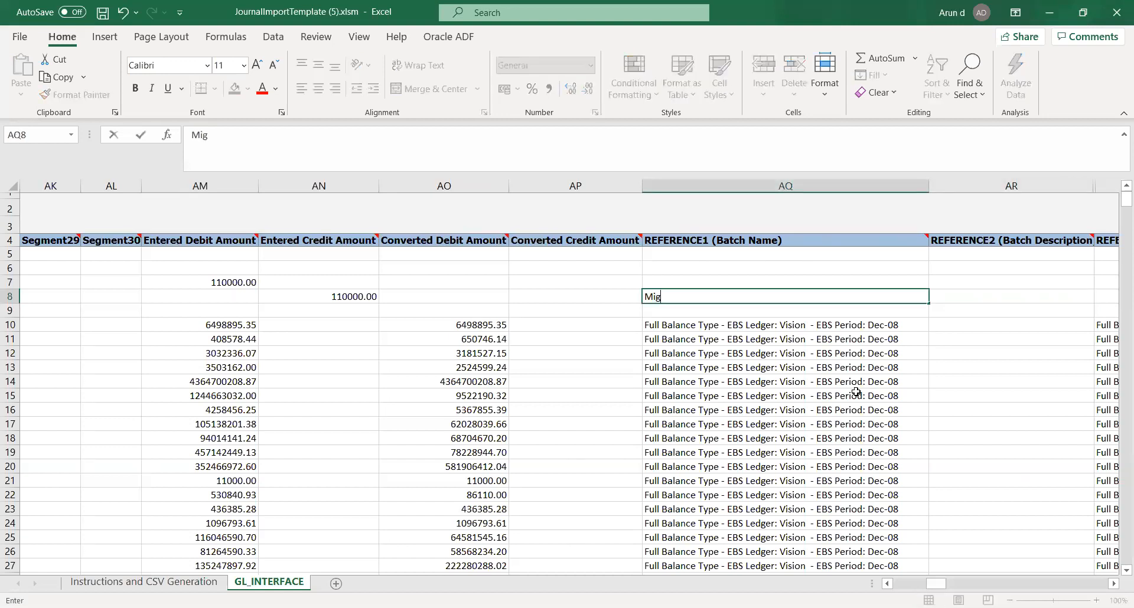
pyautogui.write('ration - Trial Balance FY 18-19')
# Copy row 8's batch name into its Journal Entry Name cell.
pyautogui.press('Tab')
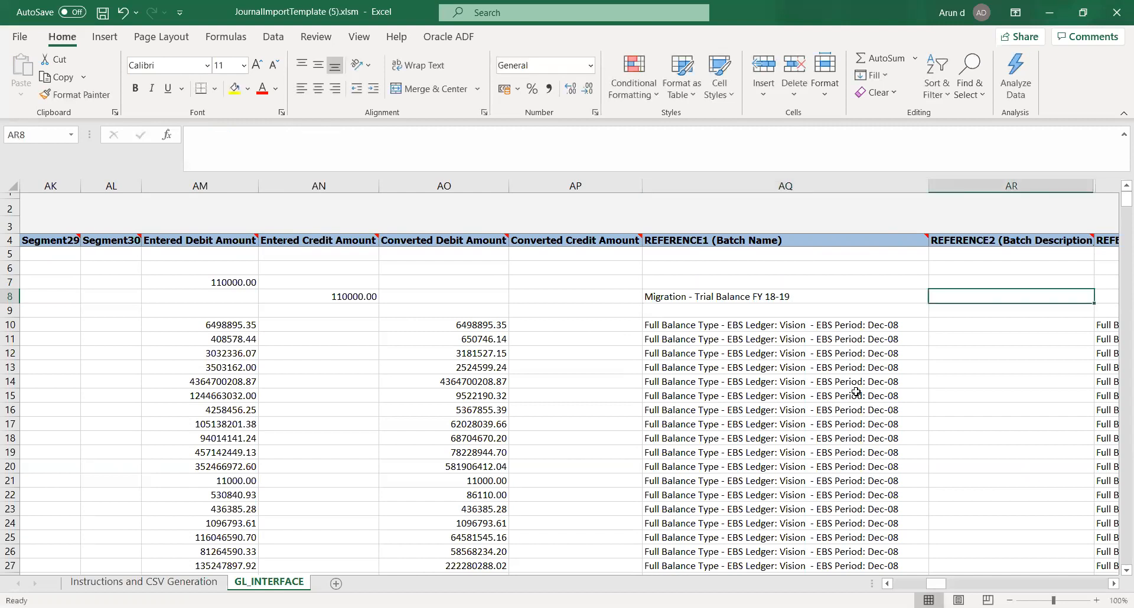
pyautogui.press('Tab')
pyautogui.press('Left')
pyautogui.press('Left')
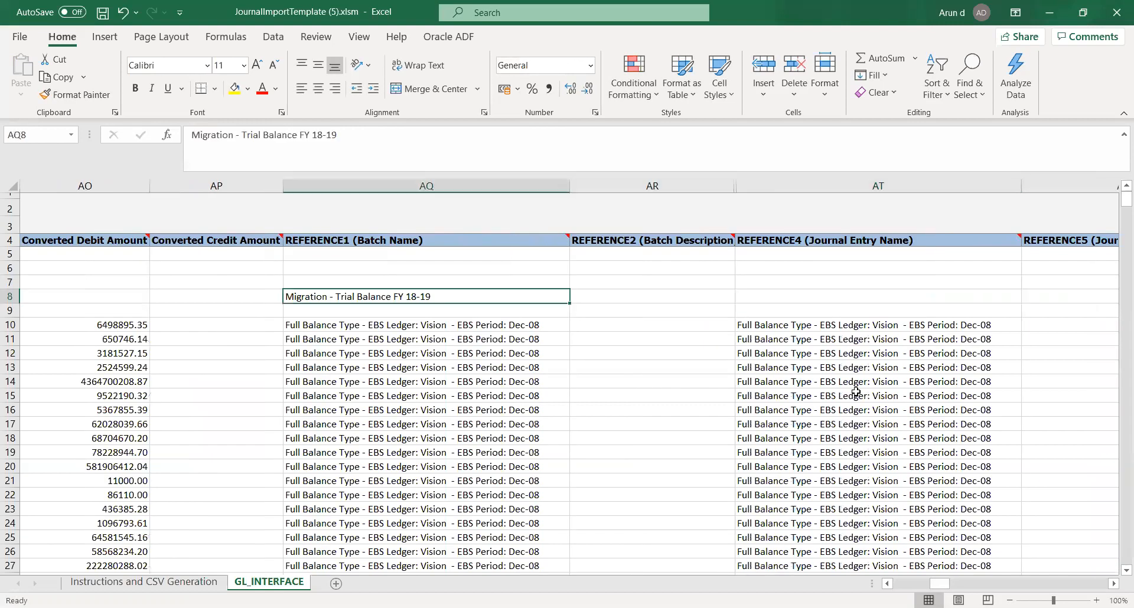
pyautogui.hotkey('ctrl', 'c')
pyautogui.press('Right')
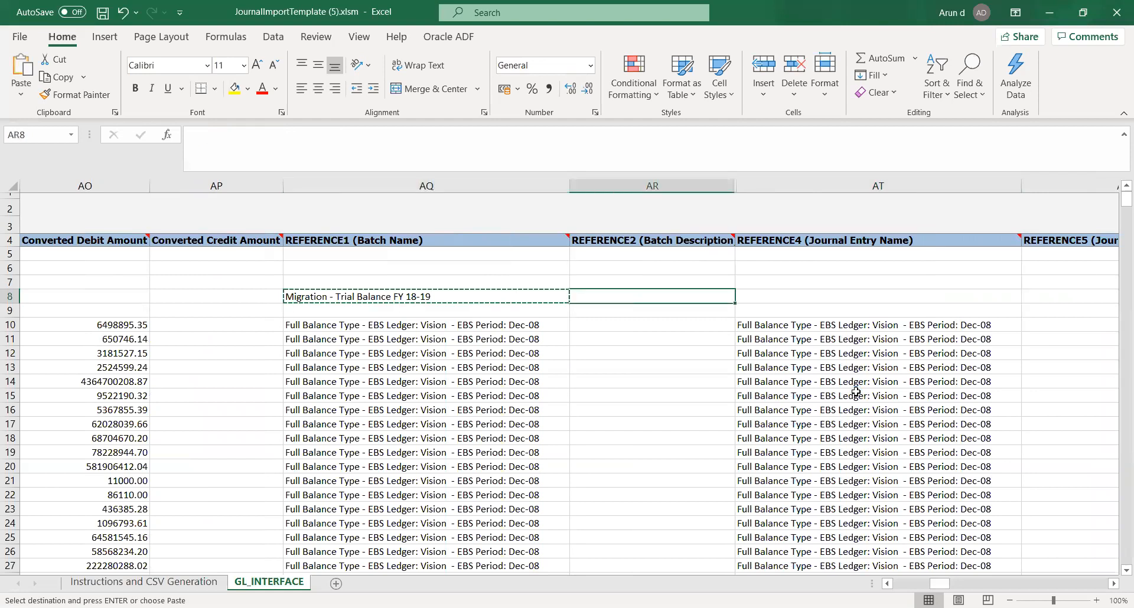
pyautogui.press('Right')
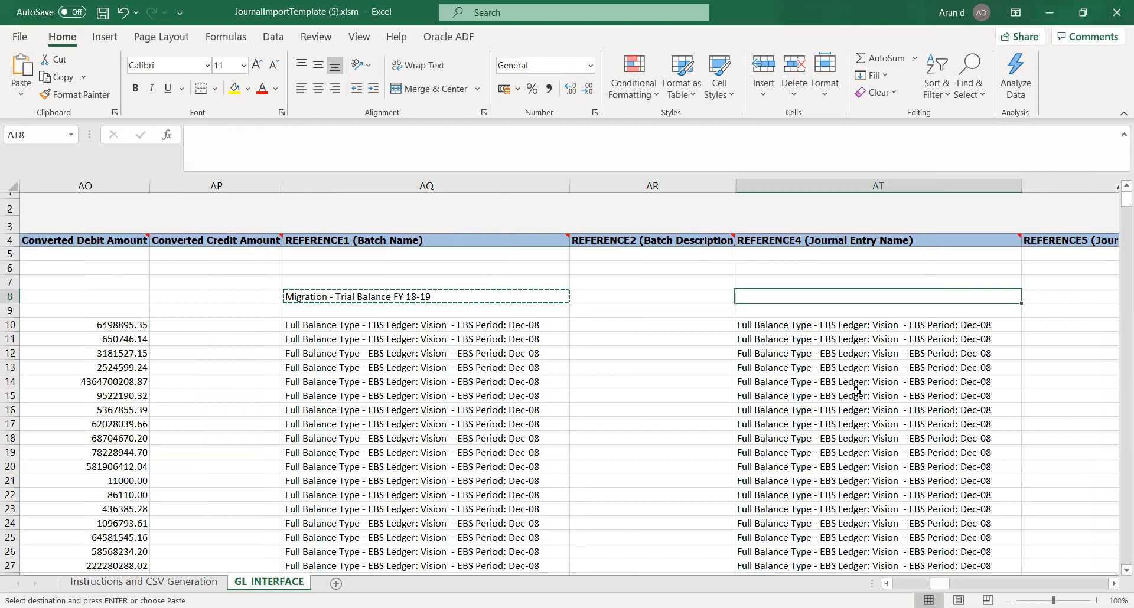
pyautogui.hotkey('ctrl', 'v')
pyautogui.press('Right')
pyautogui.press('Right')
pyautogui.press('Right')
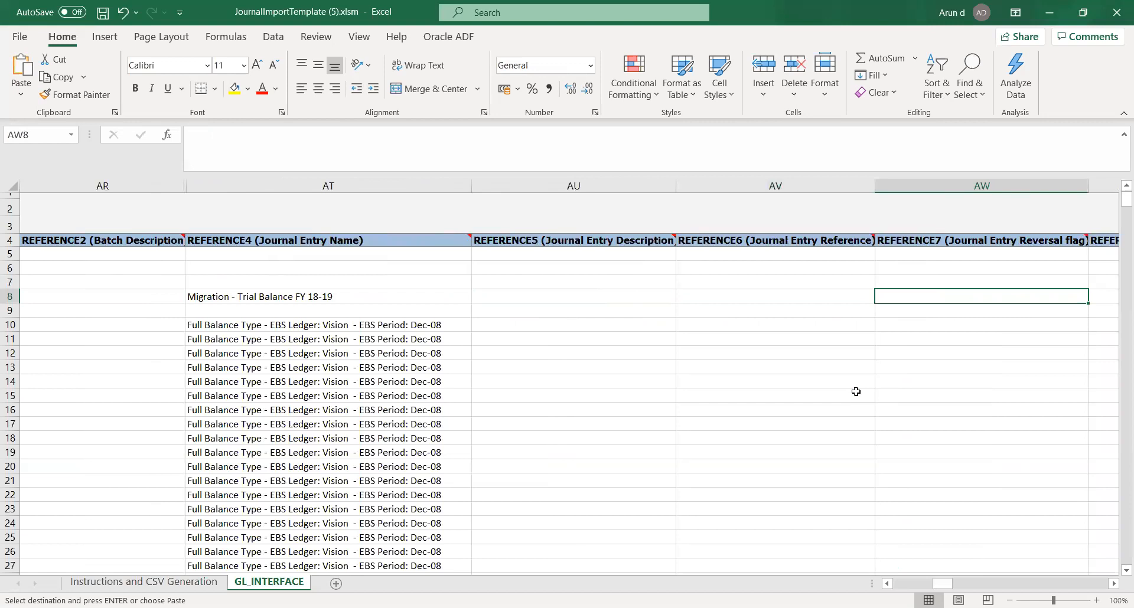
pyautogui.press('Right')
pyautogui.press('Right')
pyautogui.press('Right')
pyautogui.press('Right')
pyautogui.press('Right')
pyautogui.press('Right')
pyautogui.press('Right')
pyautogui.press('Right')
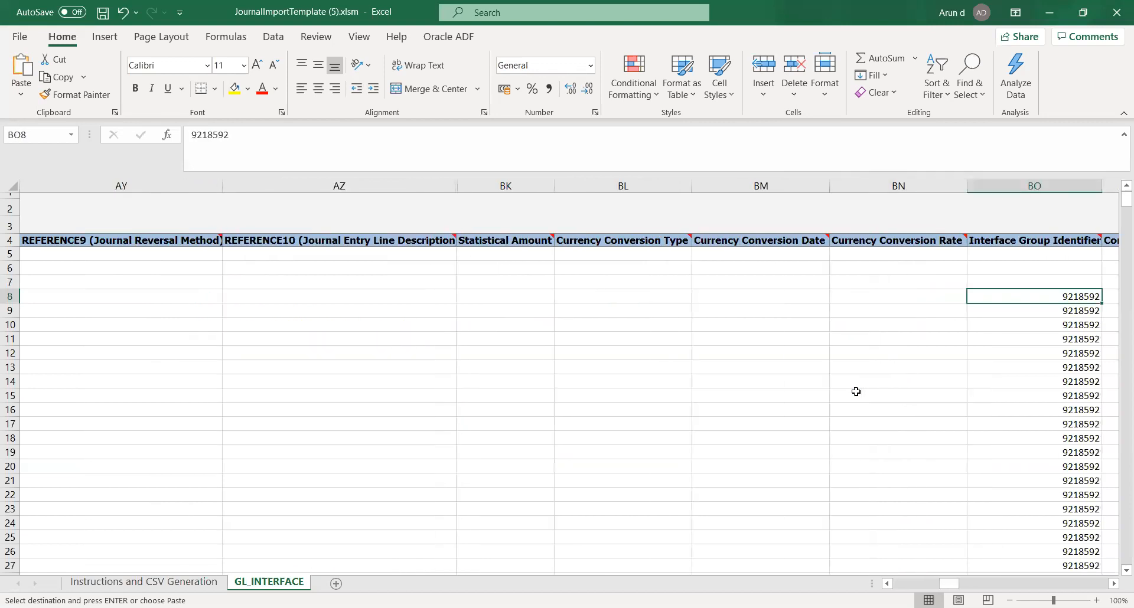
pyautogui.press('Right')
pyautogui.press('Right')
pyautogui.press('Left')
pyautogui.press('Left')
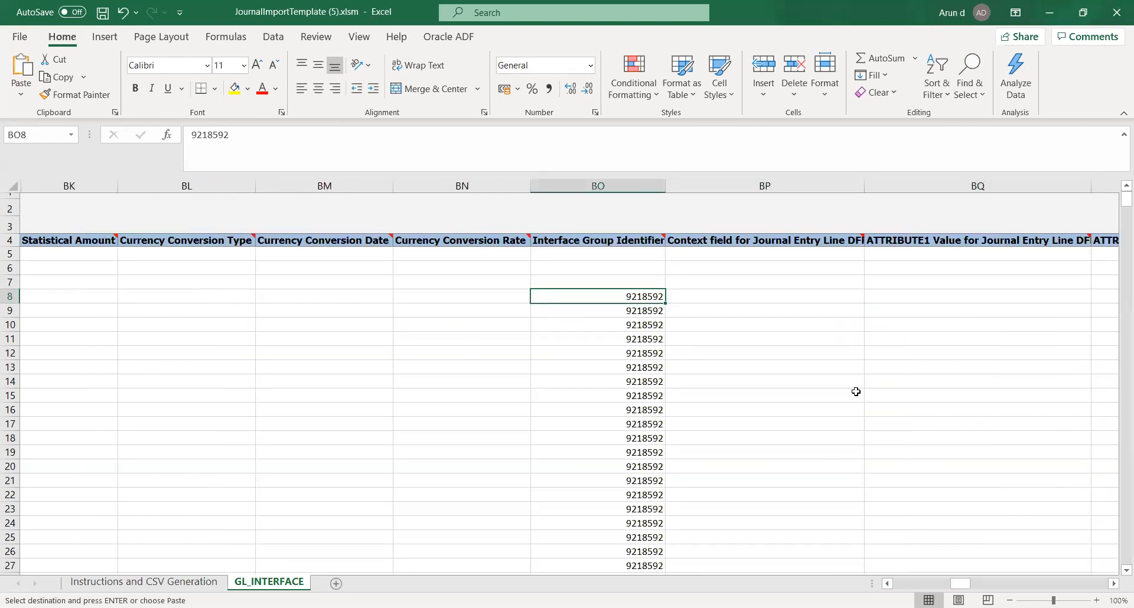
pyautogui.press('Delete')
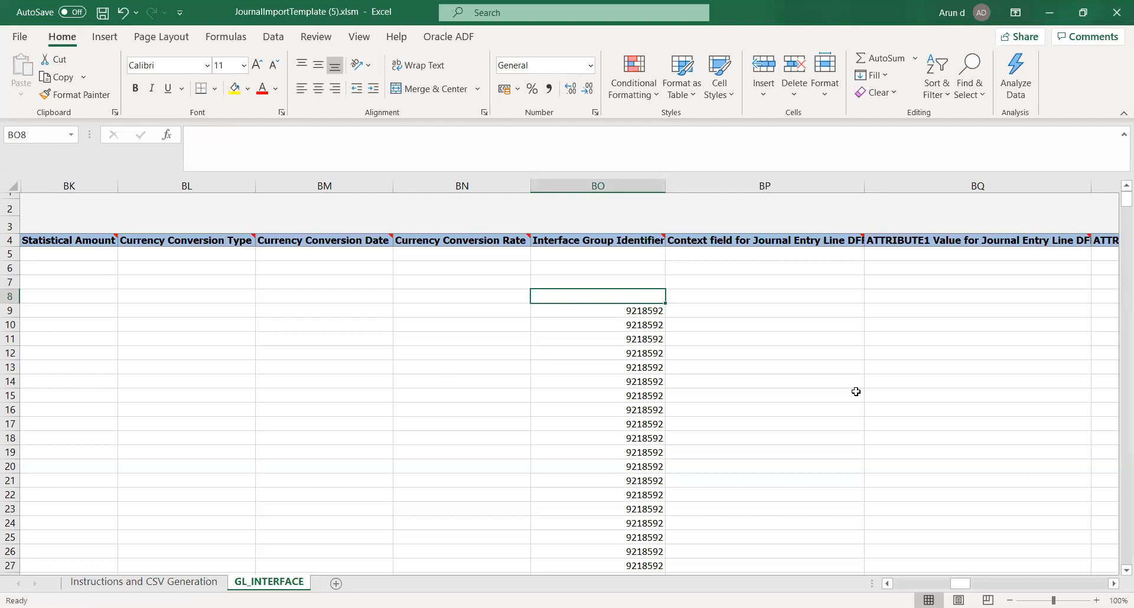
pyautogui.write('8912')
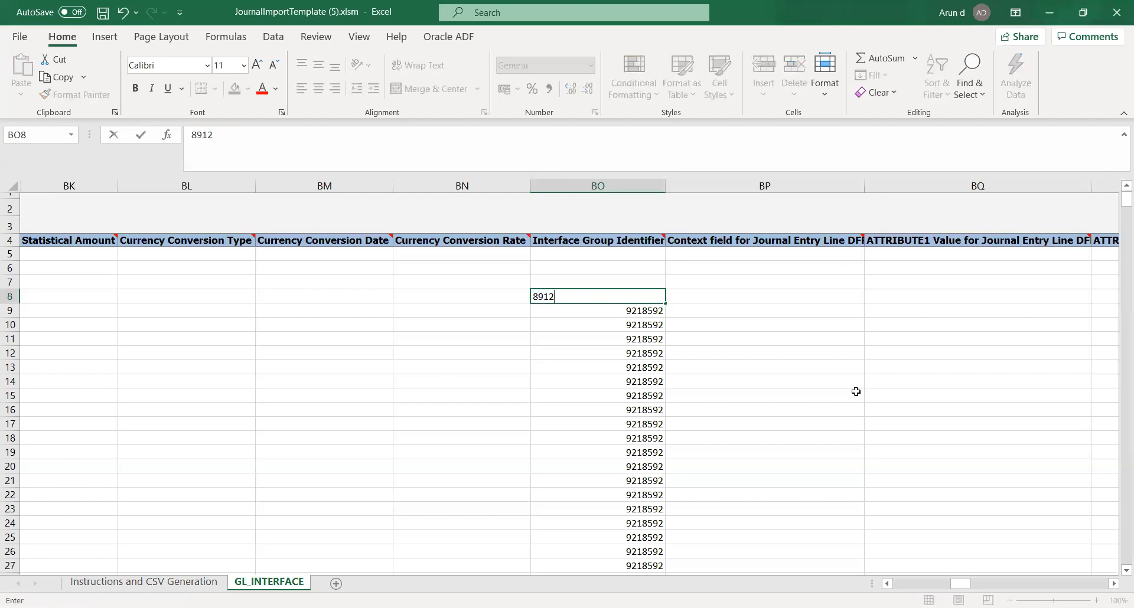
pyautogui.write('903839')
pyautogui.press('Left')
pyautogui.press('Right')
pyautogui.press('Right')
# Delete the leftover 9218592 identifiers from row 9 downward.
pyautogui.press('Down')
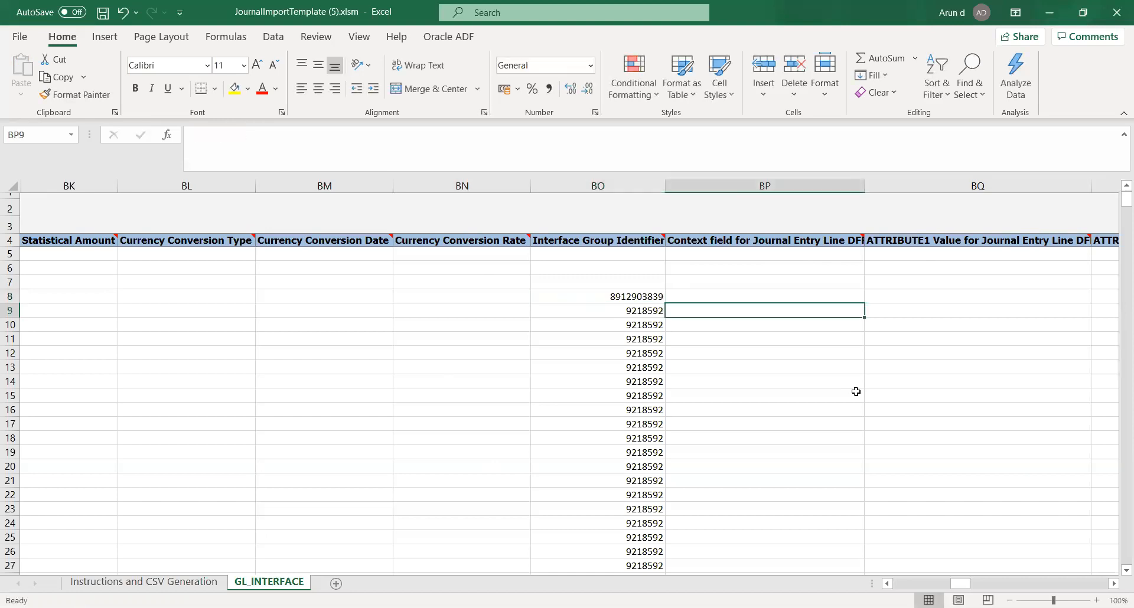
pyautogui.press('Left')
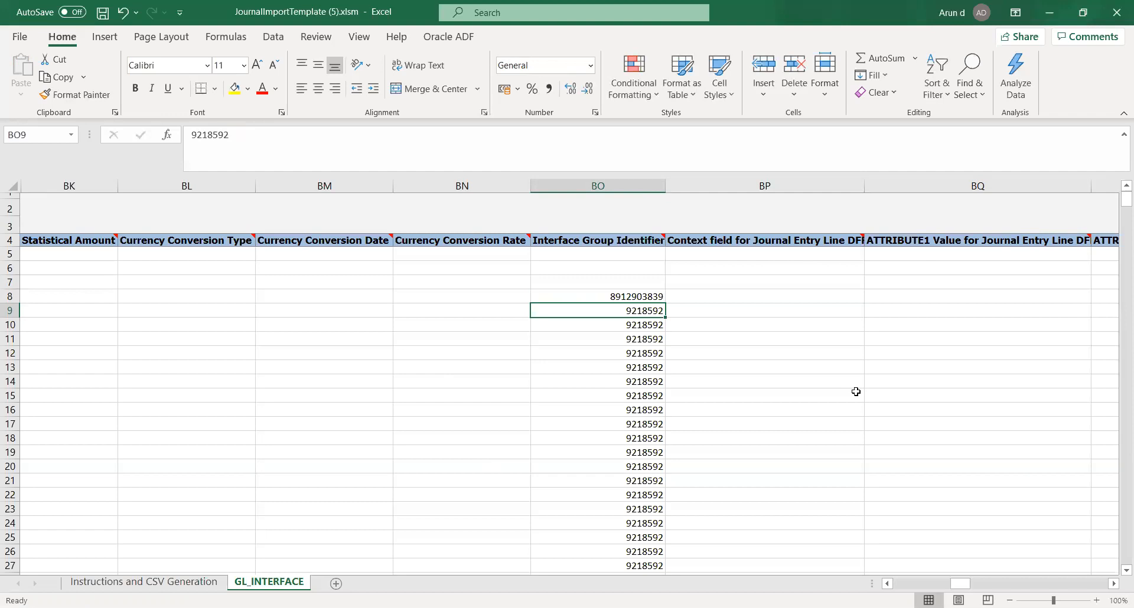
pyautogui.hotkey('ctrl', 'shift', 'Down')
pyautogui.press('Delete')
pyautogui.press('Left')
pyautogui.press('Up')
# Copy row 8's batch name, journal entry name and reference values into row 7.
pyautogui.press('Left')
pyautogui.press('Left')
pyautogui.press('Left')
pyautogui.press('Left')
pyautogui.press('Left')
pyautogui.press('Left')
pyautogui.press('Left')
pyautogui.press('Left')
pyautogui.press('Left')
pyautogui.press('Left')
pyautogui.press('Left')
pyautogui.press('Left')
pyautogui.press('Left')
pyautogui.press('Left')
pyautogui.press('Left')
pyautogui.press('Left')
pyautogui.press('Left')
pyautogui.press('Left')
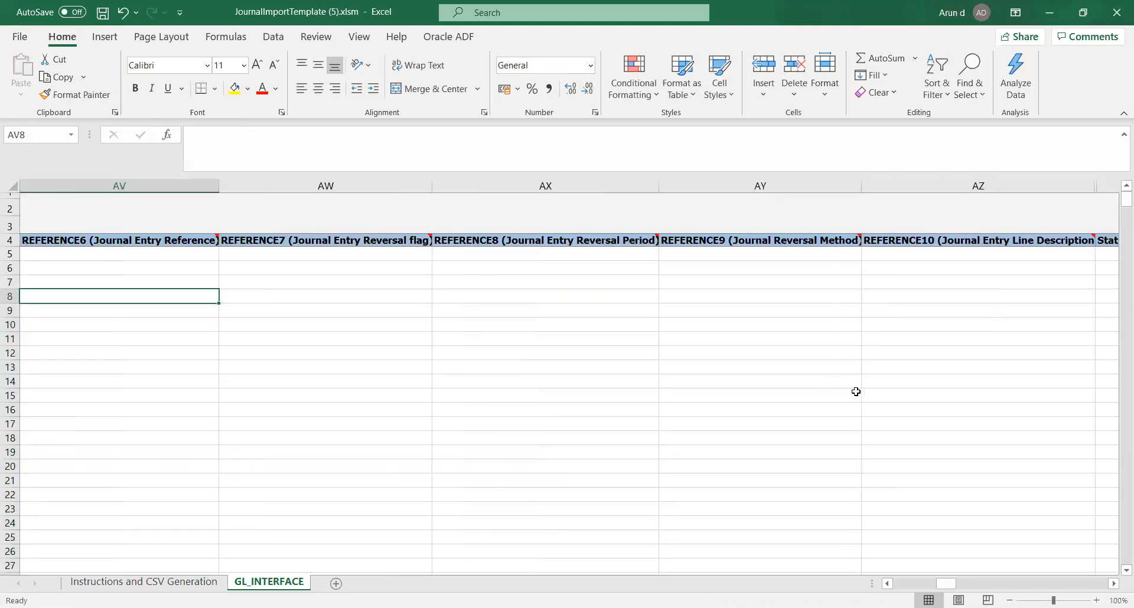
pyautogui.press('Left')
pyautogui.press('Left')
pyautogui.press('Left')
pyautogui.press('Left')
pyautogui.press('Left')
pyautogui.press('Left')
pyautogui.press('Left')
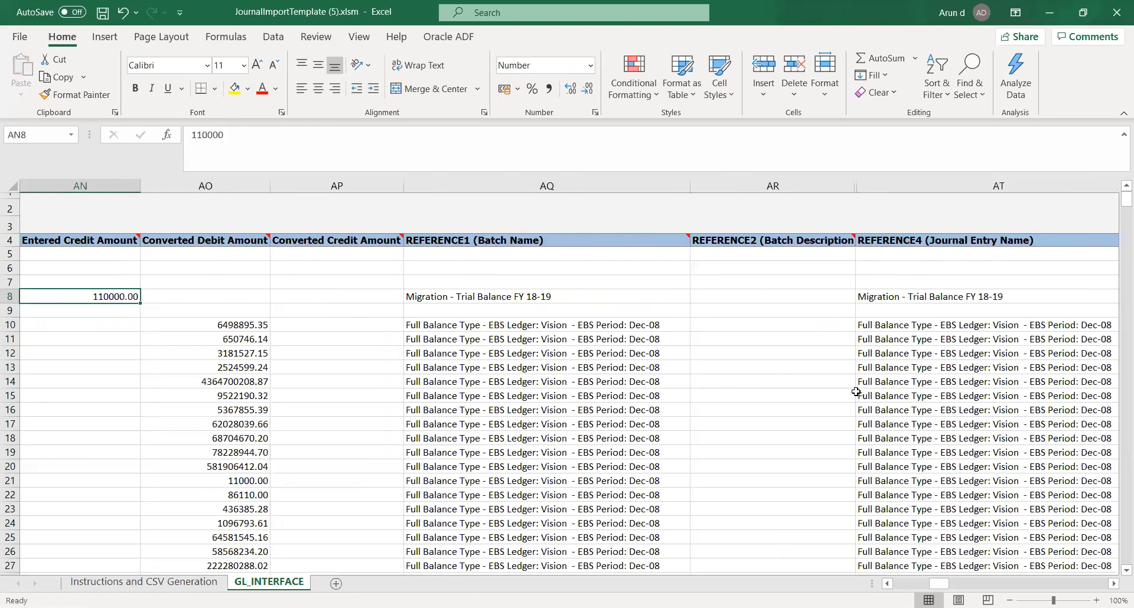
pyautogui.press('Left')
pyautogui.press('Left')
pyautogui.press('Left')
pyautogui.press('Right')
pyautogui.press('Right')
pyautogui.press('Right')
pyautogui.press('Right')
pyautogui.press('Right')
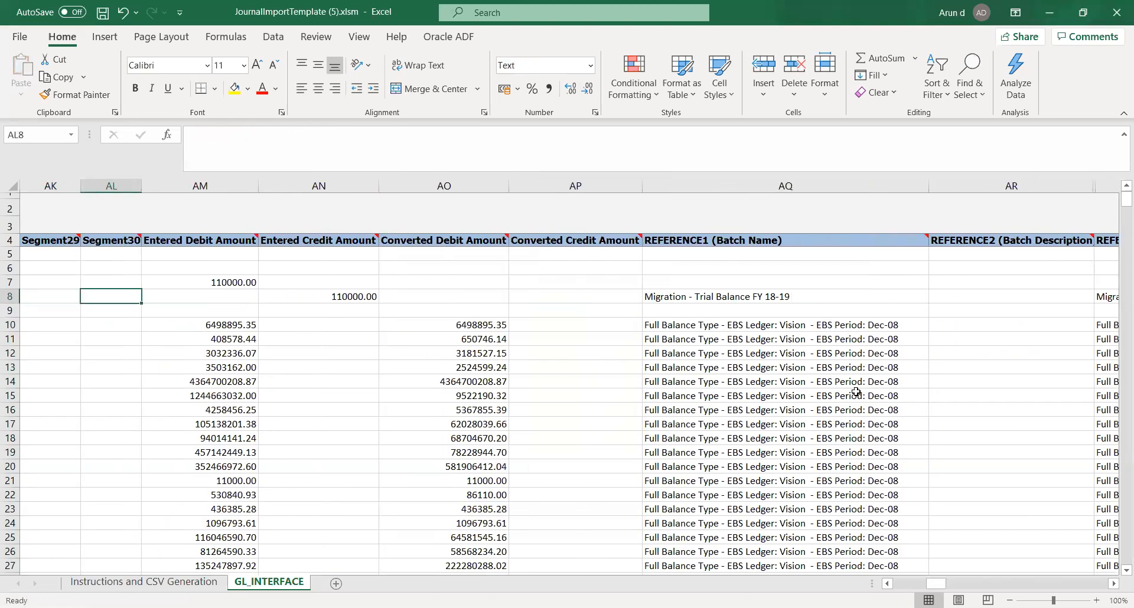
pyautogui.press('Left')
pyautogui.press('Right')
pyautogui.press('Right')
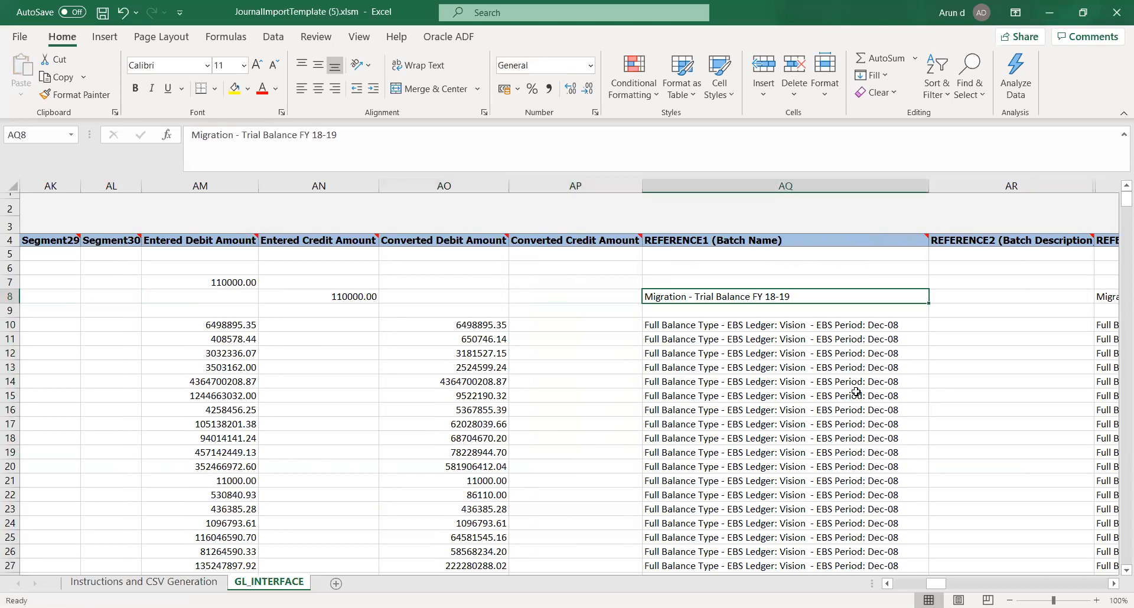
pyautogui.hotkey('shift', 'Right')
pyautogui.hotkey('shift', 'Right')
pyautogui.hotkey('shift', 'Right')
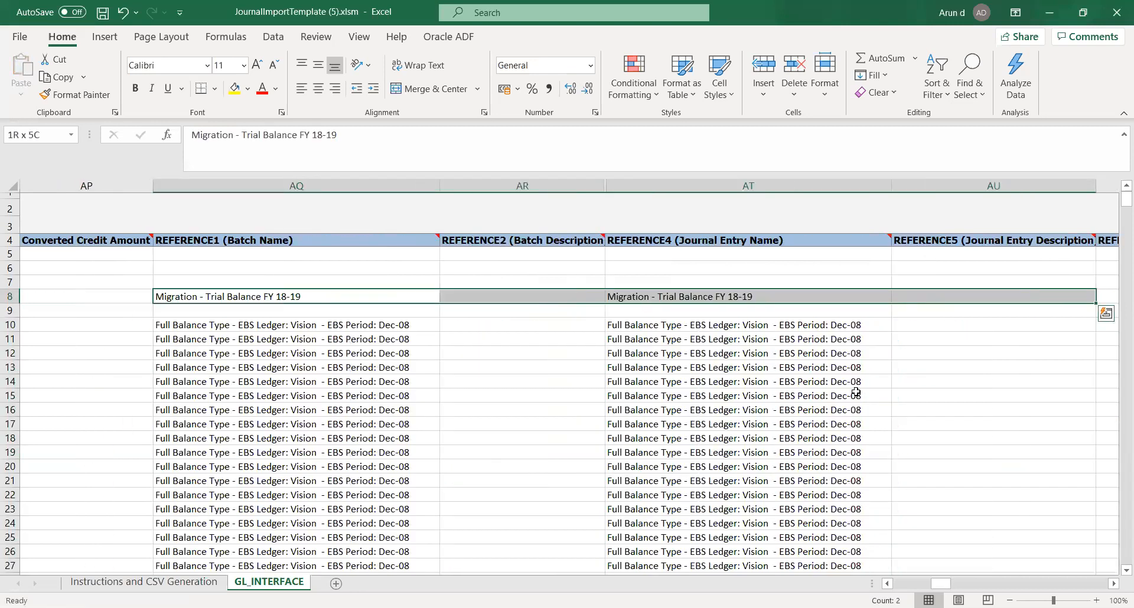
pyautogui.hotkey('ctrl', 'shift', 'Right')
pyautogui.hotkey('ctrl', 'c')
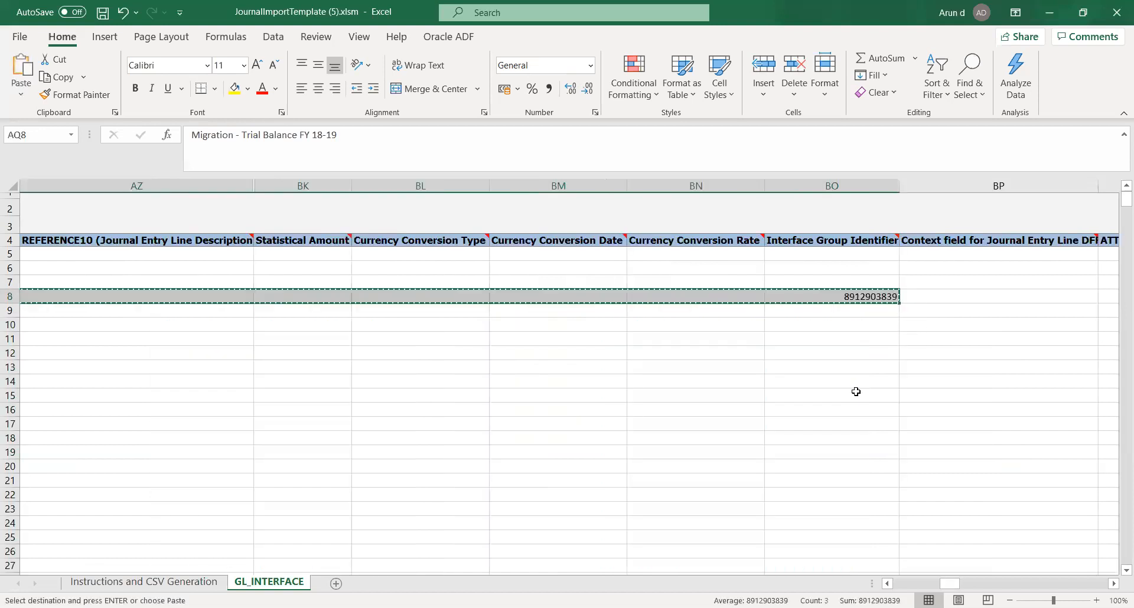
pyautogui.press('Up')
pyautogui.hotkey('ctrl', 'v')
pyautogui.press('Left')
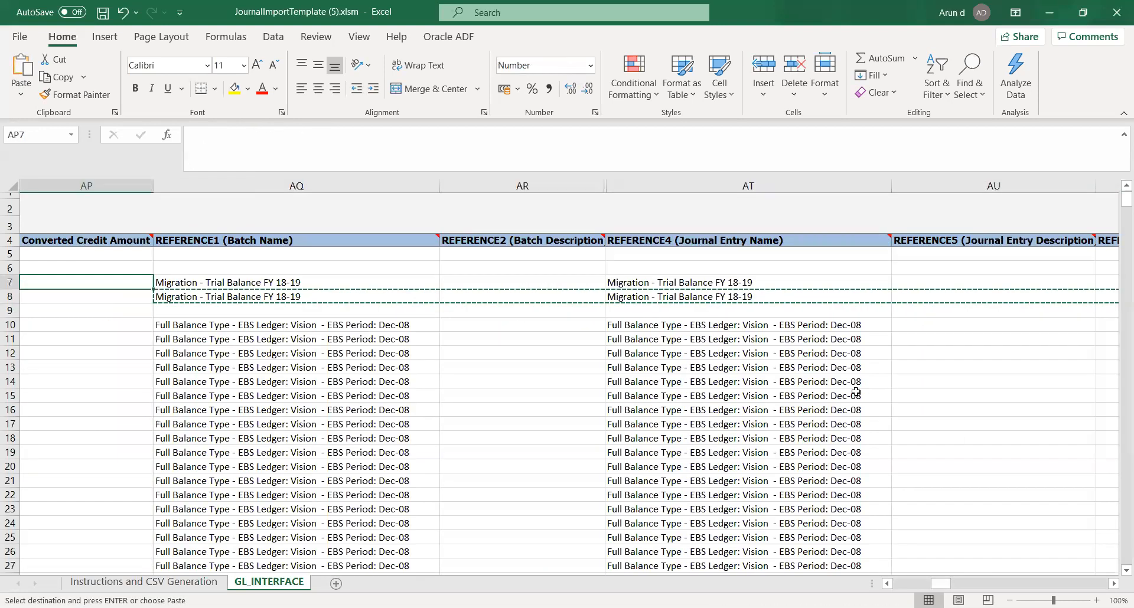
pyautogui.press('Escape')
# Save the workbook, dismissing the personal-information warning.
pyautogui.hotkey('ctrl', 's')
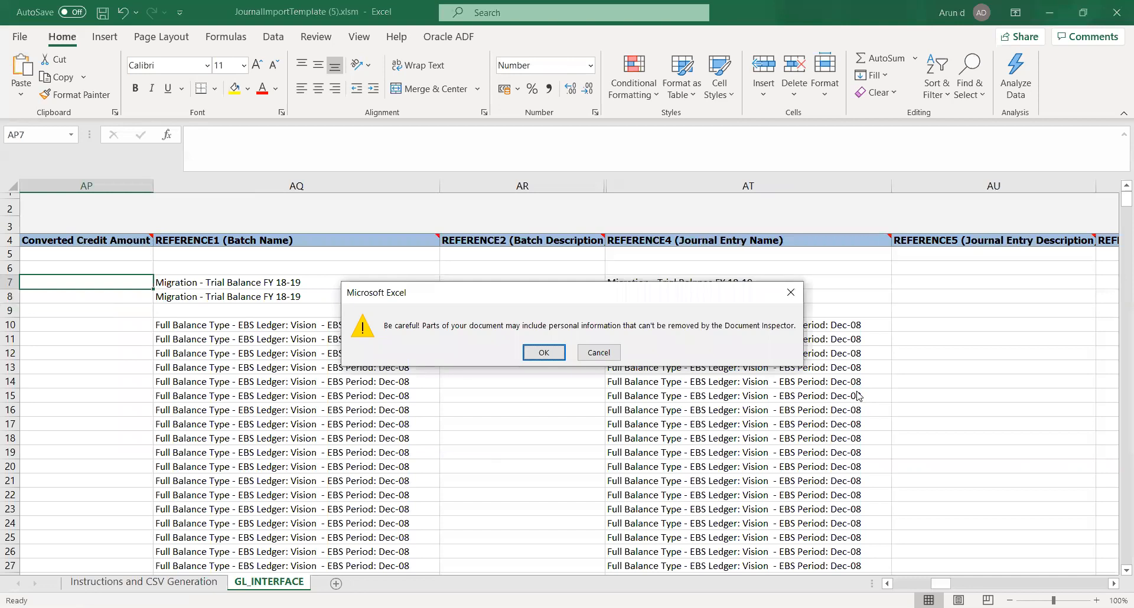
pyautogui.press('Return')
pyautogui.press('Left')
pyautogui.press('Left')
pyautogui.press('Left')
pyautogui.press('Left')
pyautogui.press('Left')
pyautogui.press('Left')
pyautogui.press('Down')
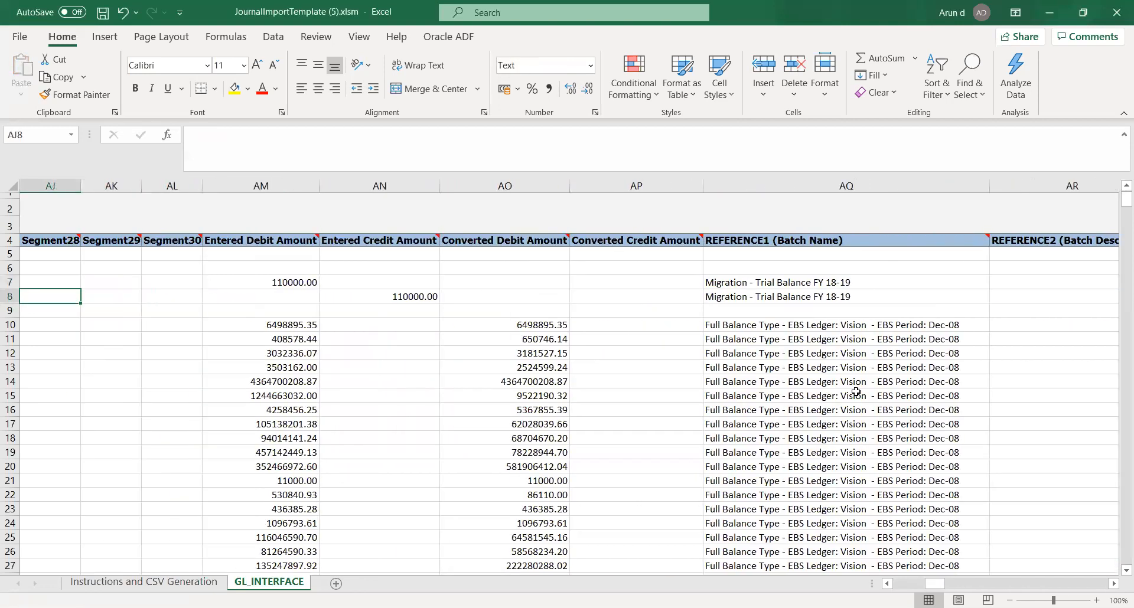
pyautogui.press('Left')
pyautogui.press('Left')
pyautogui.press('Left')
pyautogui.press('Left')
pyautogui.press('Left')
pyautogui.press('Left')
pyautogui.press('Left')
pyautogui.press('Left')
pyautogui.press('Left')
pyautogui.press('Left')
pyautogui.press('Left')
pyautogui.press('Left')
pyautogui.press('Left')
pyautogui.press('Left')
pyautogui.press('Left')
pyautogui.press('Left')
pyautogui.press('Left')
pyautogui.press('Left')
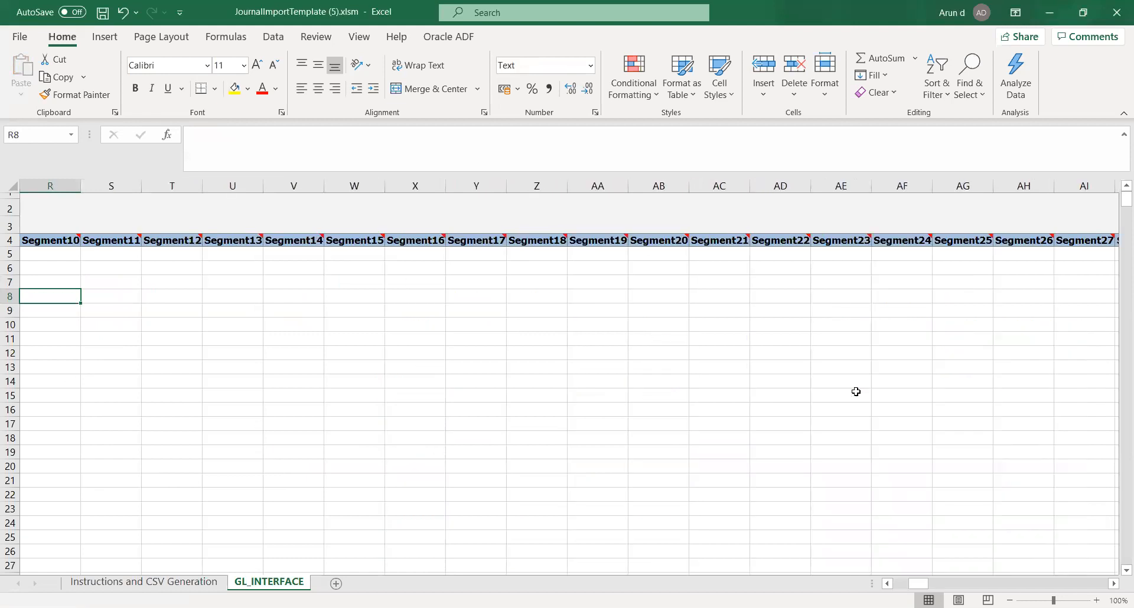
# Enter 03, 10 and 03 in row 8's Segment1, Segment2 and Segment4, skipping Segment3.
pyautogui.press('Left')
pyautogui.press('Left')
pyautogui.press('Left')
pyautogui.press('Left')
pyautogui.press('Left')
pyautogui.press('Left')
pyautogui.press('Left')
pyautogui.press('Left')
pyautogui.press('Left')
pyautogui.press('Left')
pyautogui.press('Left')
pyautogui.press('Left')
pyautogui.press('Left')
pyautogui.press('Left')
pyautogui.press('Left')
pyautogui.press('Left')
pyautogui.press('Left')
pyautogui.press('Right')
pyautogui.press('Right')
pyautogui.press('Right')
pyautogui.press('Right')
pyautogui.press('Right')
pyautogui.press('Right')
pyautogui.press('Right')
pyautogui.press('Right')
pyautogui.press('Right')
pyautogui.press('Right')
pyautogui.press('Right')
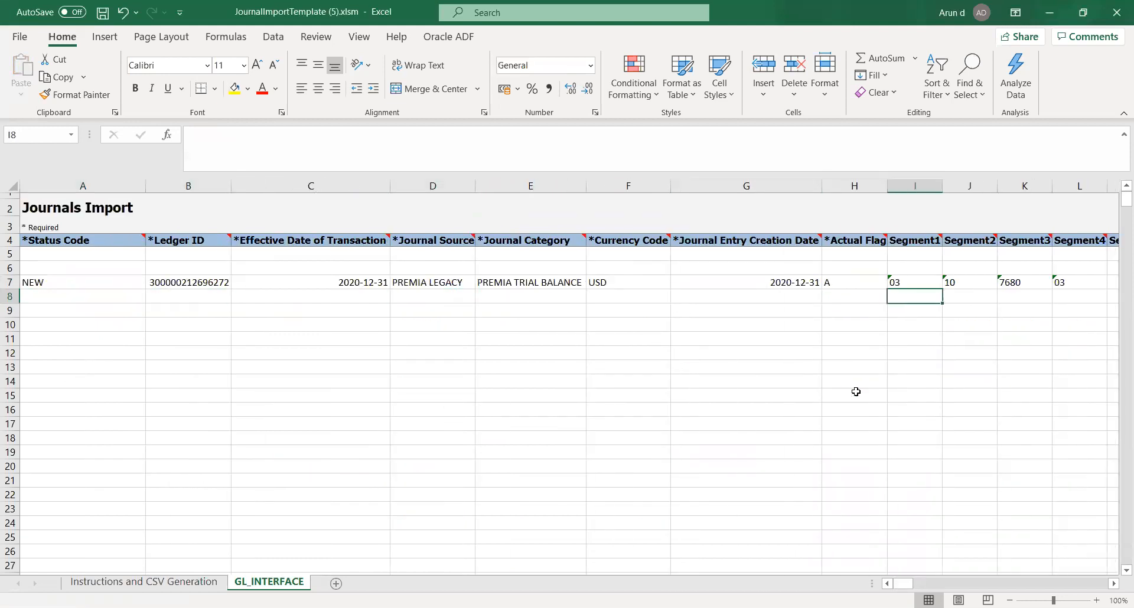
pyautogui.press('Right')
pyautogui.press('Left')
pyautogui.press('Left')
pyautogui.press('Left')
pyautogui.press('Left')
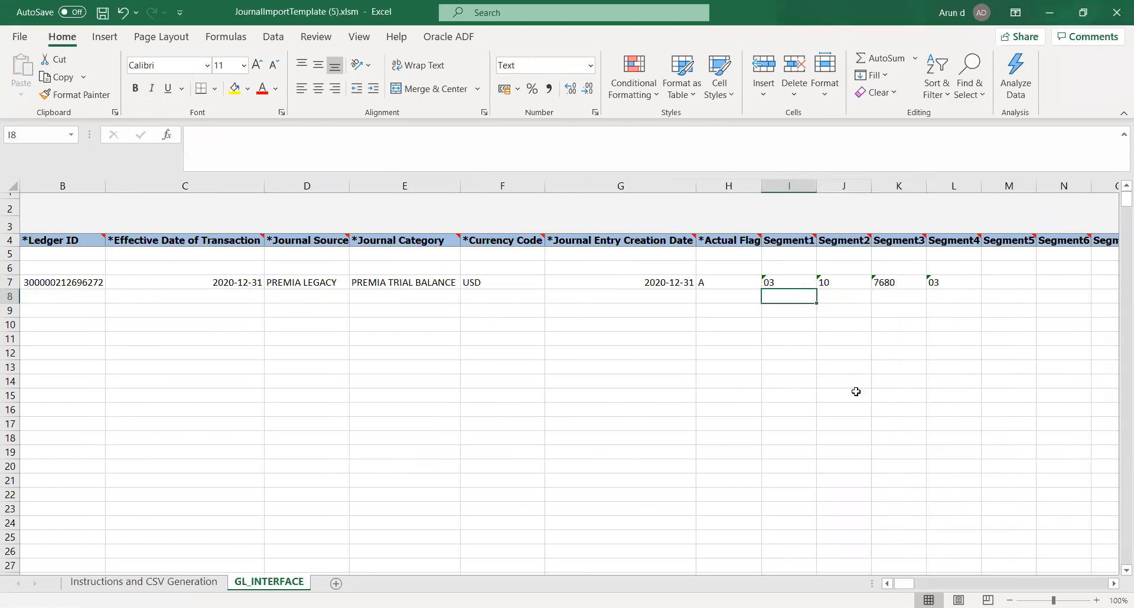
pyautogui.write('03')
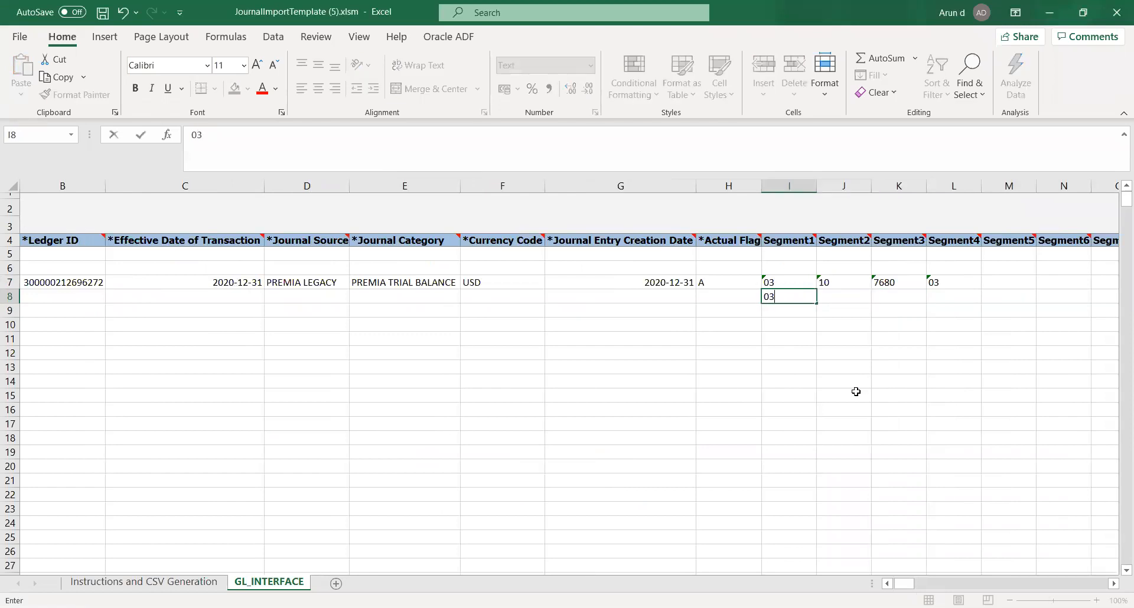
pyautogui.press('Tab')
pyautogui.write('10')
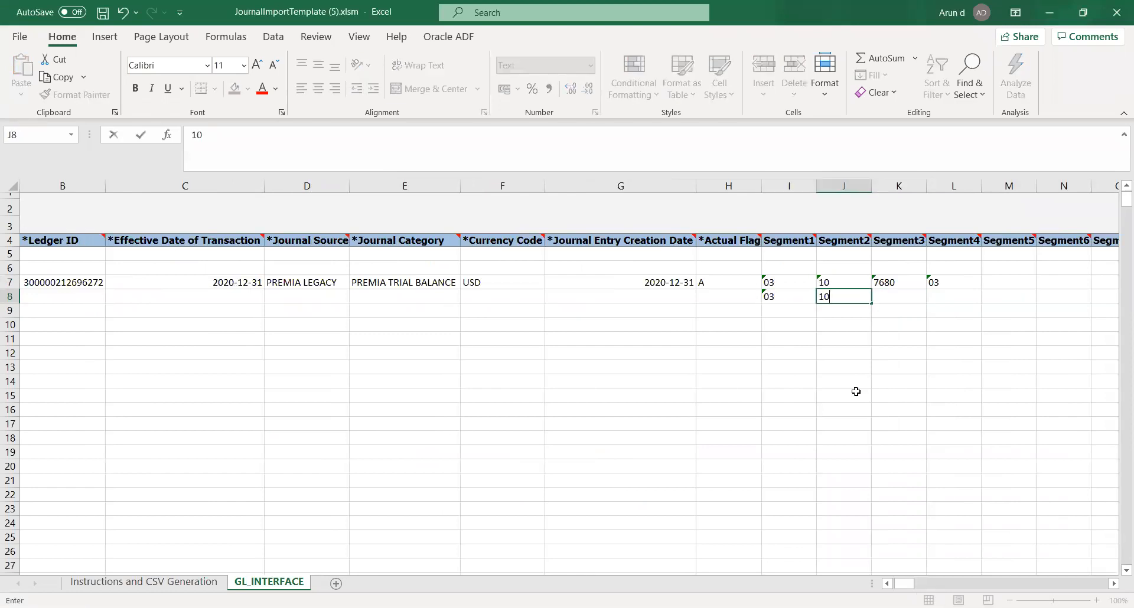
pyautogui.press('Tab')
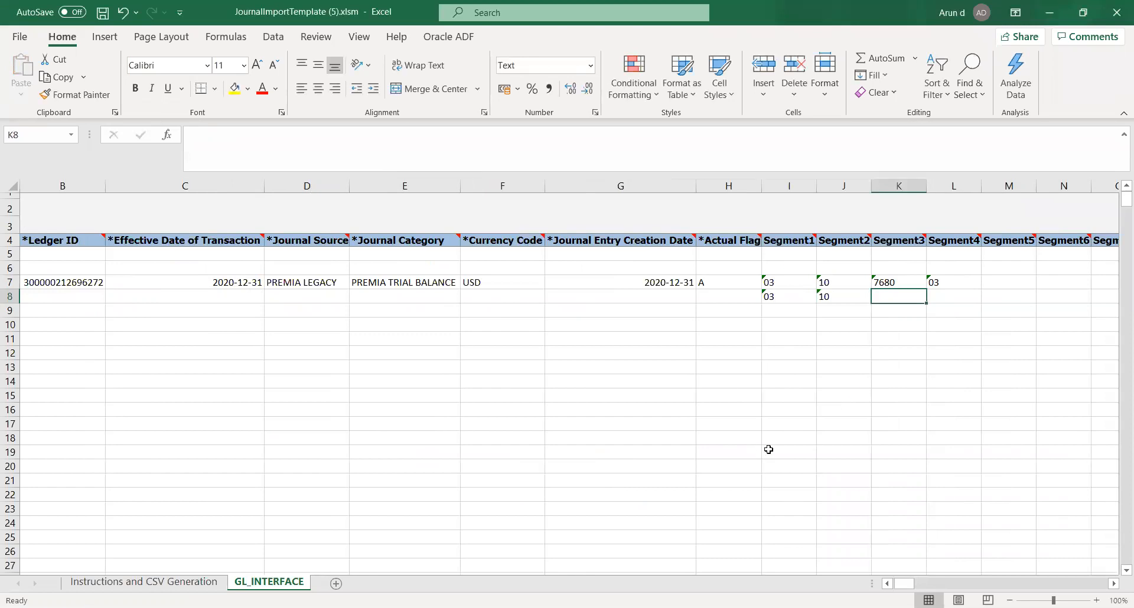
pyautogui.press('Tab')
pyautogui.write('03')
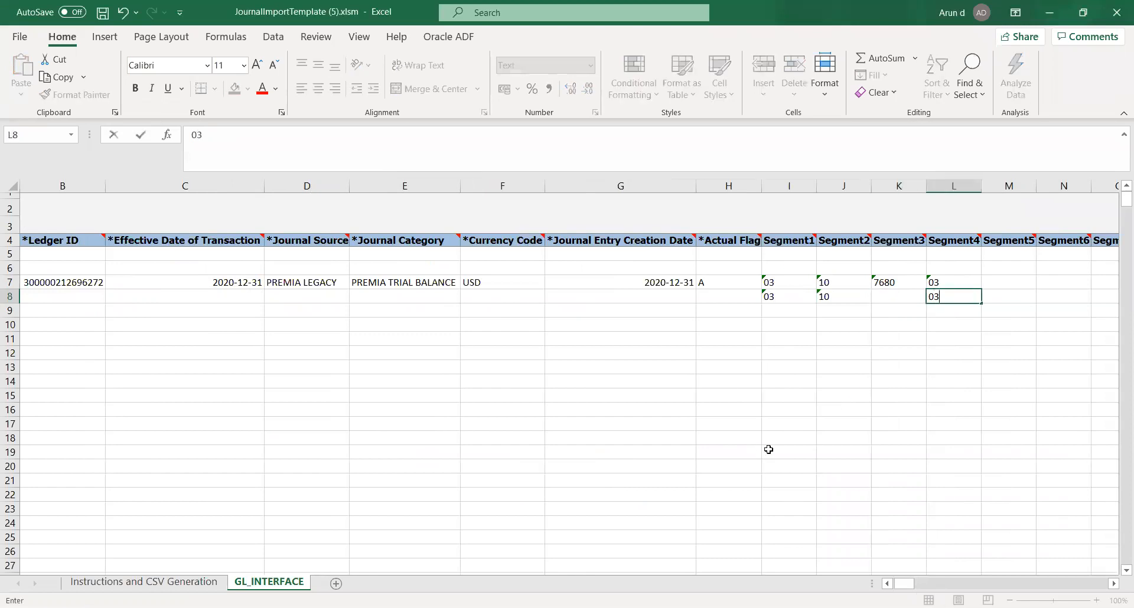
pyautogui.press('Tab')
pyautogui.press('Left')
pyautogui.press('Left')
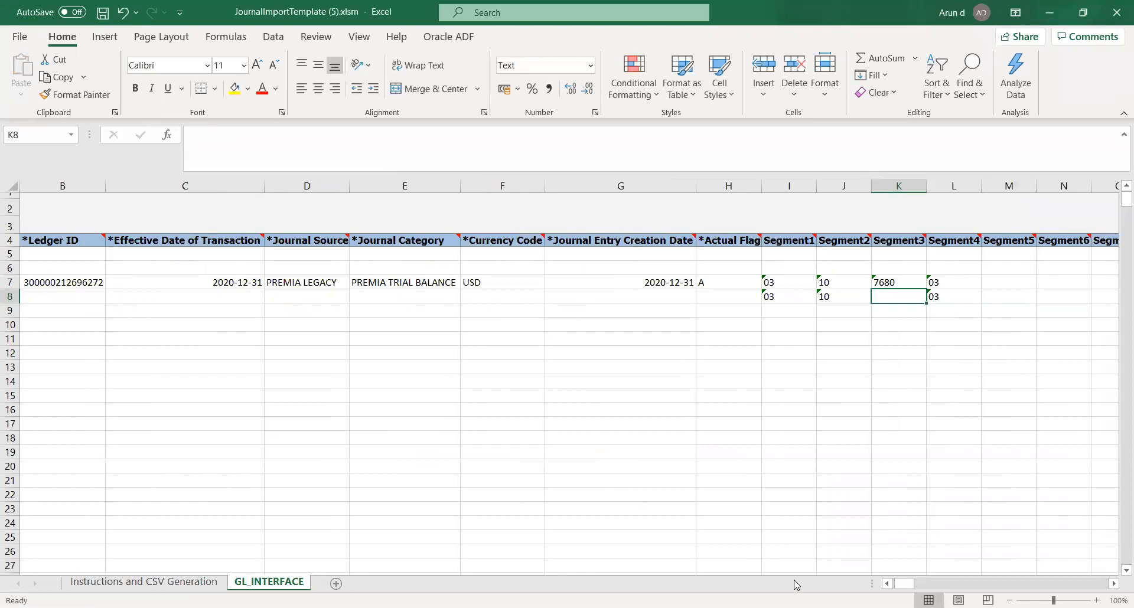
pyautogui.hotkey('alt', 'Tab')
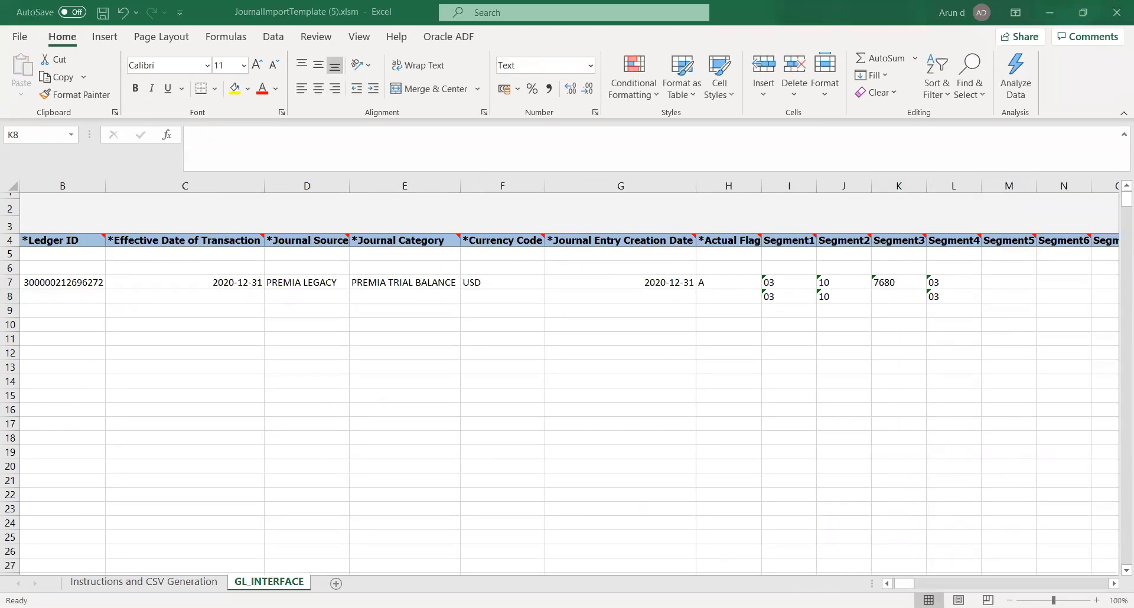
pyautogui.click(785, 574)
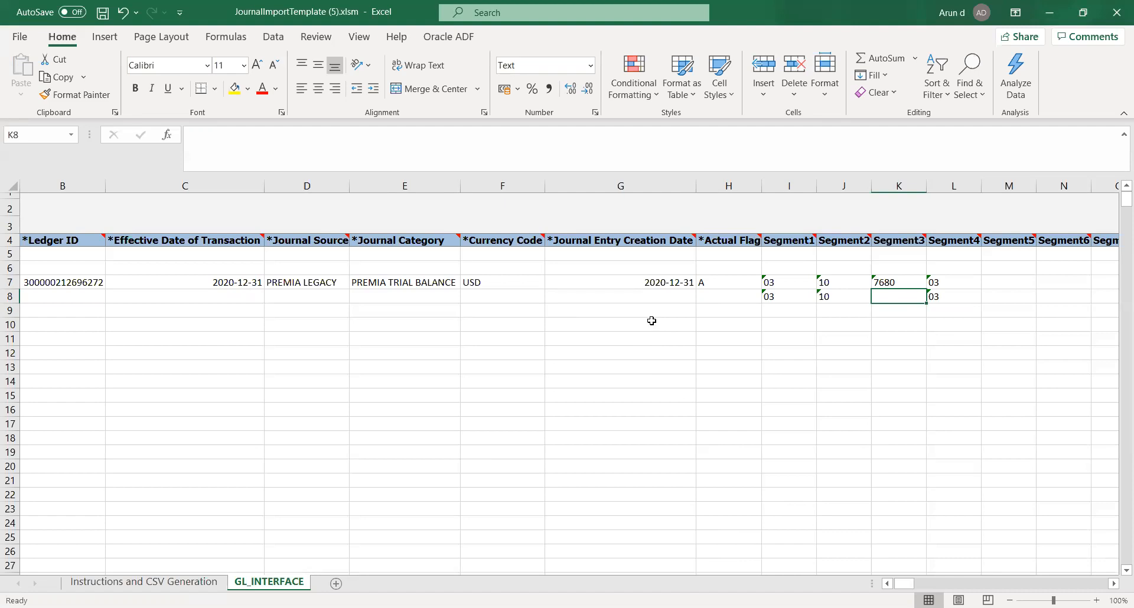
pyautogui.press('Left')
pyautogui.press('Left')
pyautogui.press('Left')
pyautogui.press('Left')
pyautogui.press('Left')
pyautogui.press('Left')
pyautogui.press('Left')
pyautogui.press('Left')
pyautogui.press('Left')
pyautogui.press('Left')
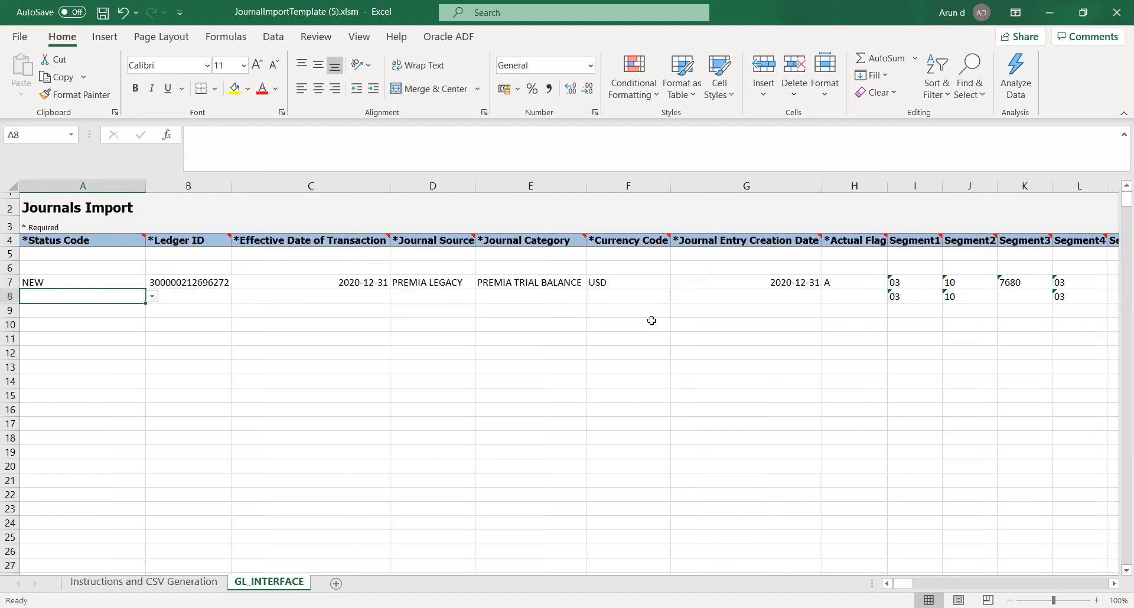
pyautogui.press('Right')
pyautogui.press('Right')
pyautogui.press('Right')
pyautogui.press('Right')
pyautogui.press('Right')
pyautogui.press('Right')
pyautogui.press('Right')
pyautogui.press('Right')
pyautogui.press('Right')
pyautogui.press('Right')
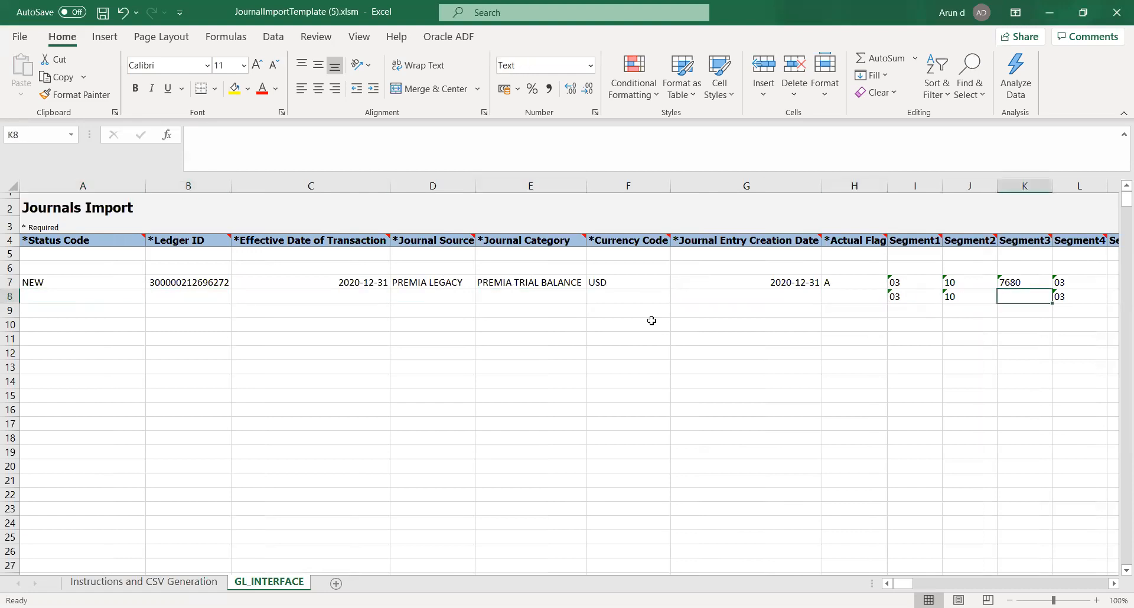
pyautogui.press('Left')
pyautogui.press('Right')
pyautogui.press('Right')
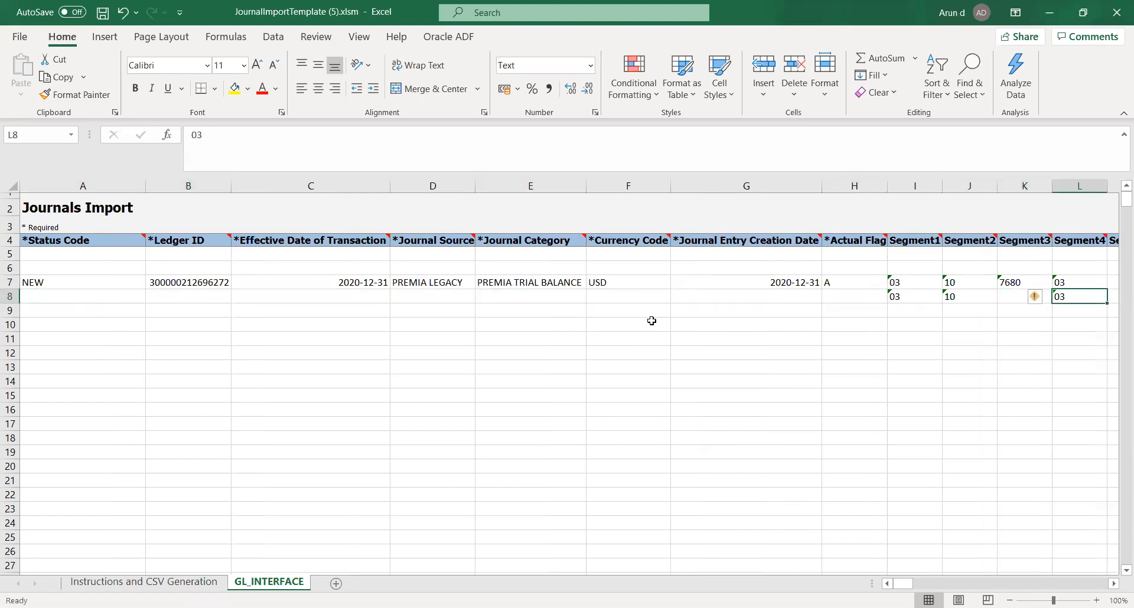
pyautogui.press('Left')
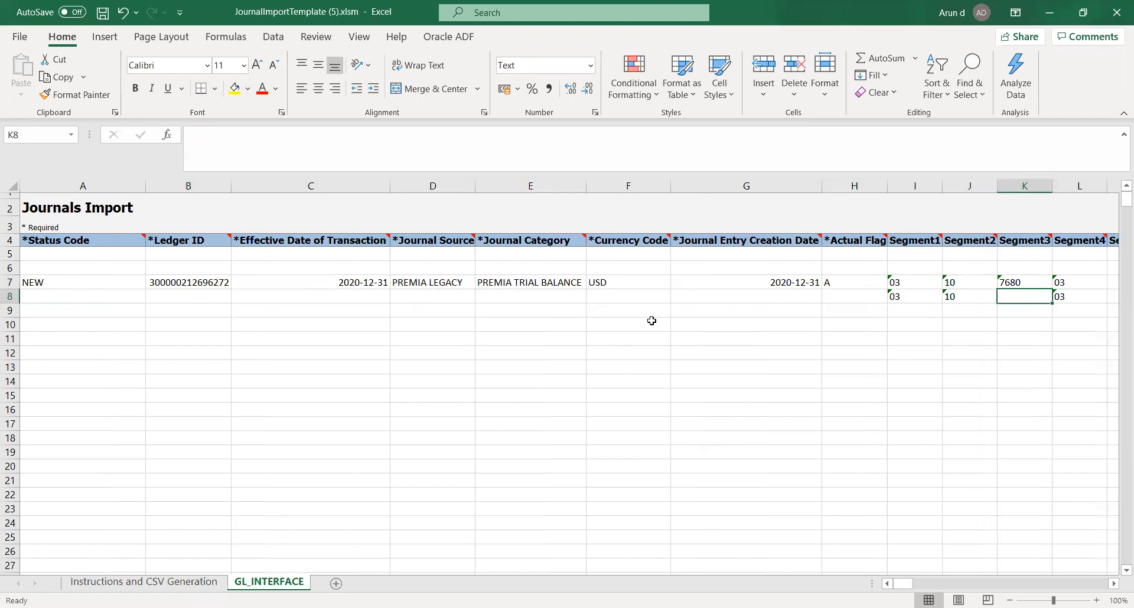
pyautogui.press('Right')
pyautogui.press('Right')
pyautogui.press('Right')
pyautogui.press('Left')
pyautogui.press('Left')
pyautogui.press('Left')
pyautogui.press('Left')
pyautogui.press('Left')
pyautogui.press('Up')
pyautogui.press('Down')
pyautogui.press('Right')
pyautogui.press('Right')
pyautogui.press('Right')
pyautogui.press('Right')
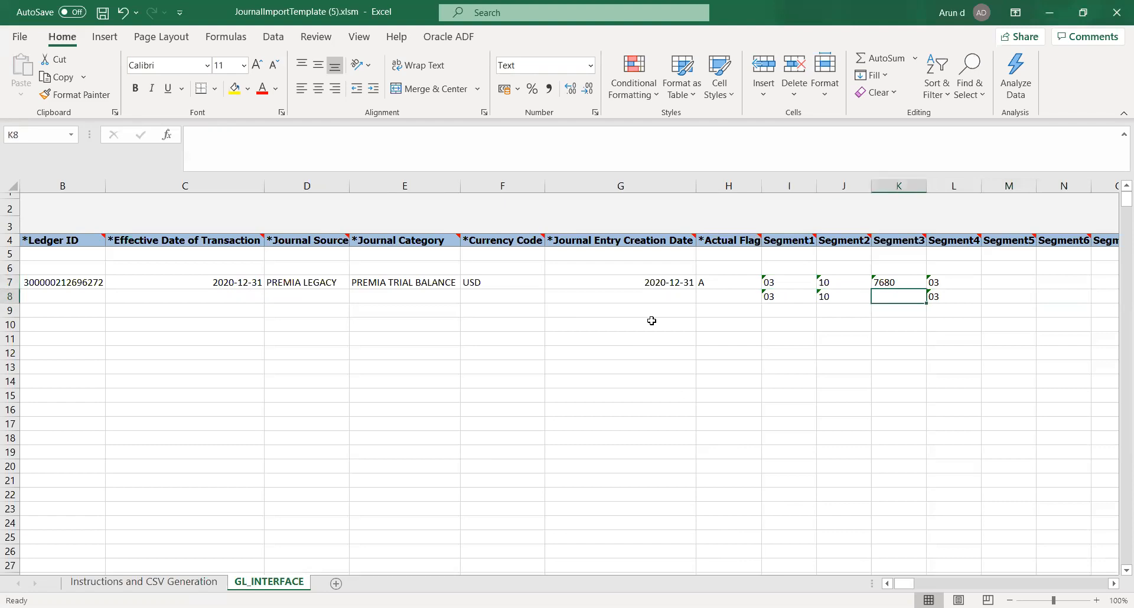
pyautogui.press('Left')
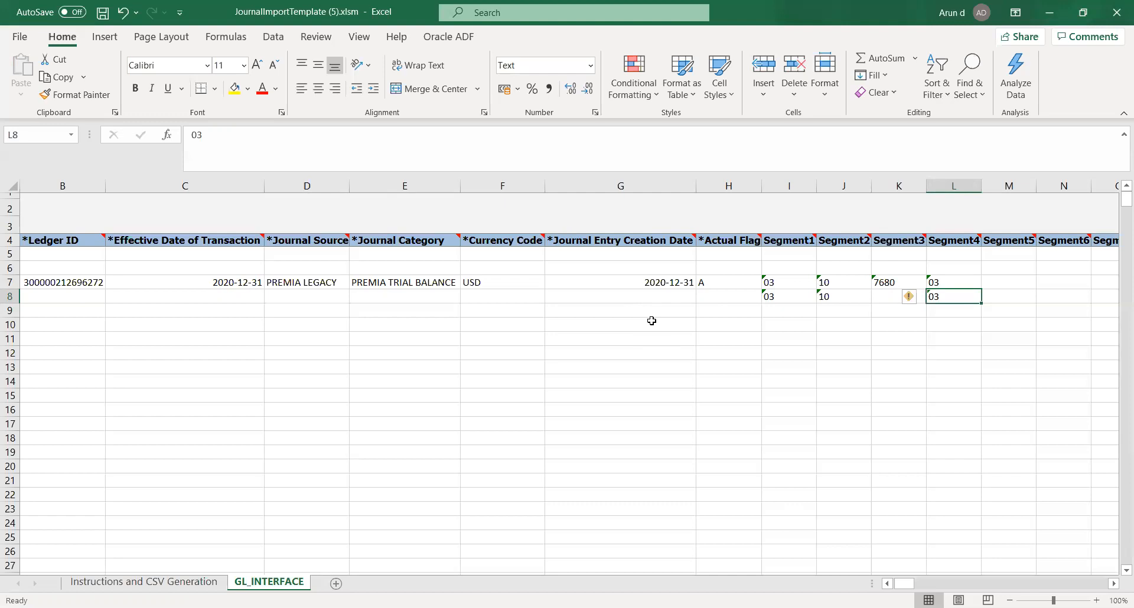
pyautogui.press('Right')
pyautogui.press('Right')
pyautogui.press('Right')
pyautogui.press('Right')
pyautogui.press('Right')
pyautogui.press('Right')
pyautogui.press('Left')
pyautogui.press('Right')
pyautogui.press('Right')
pyautogui.press('Right')
pyautogui.press('Right')
pyautogui.press('Right')
pyautogui.press('Right')
pyautogui.press('Right')
pyautogui.press('Right')
pyautogui.press('Right')
pyautogui.press('Right')
pyautogui.press('Right')
pyautogui.press('Right')
pyautogui.press('Right')
pyautogui.press('Right')
pyautogui.press('Right')
pyautogui.press('Right')
pyautogui.press('Right')
pyautogui.press('Right')
pyautogui.press('Right')
pyautogui.press('Right')
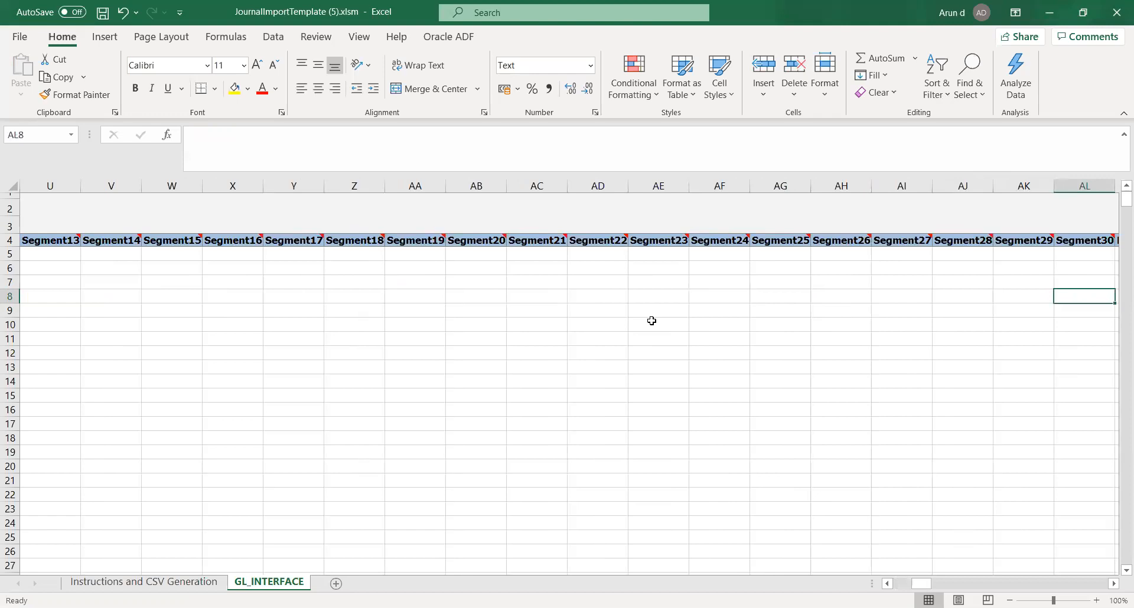
pyautogui.press('Left')
pyautogui.press('Right')
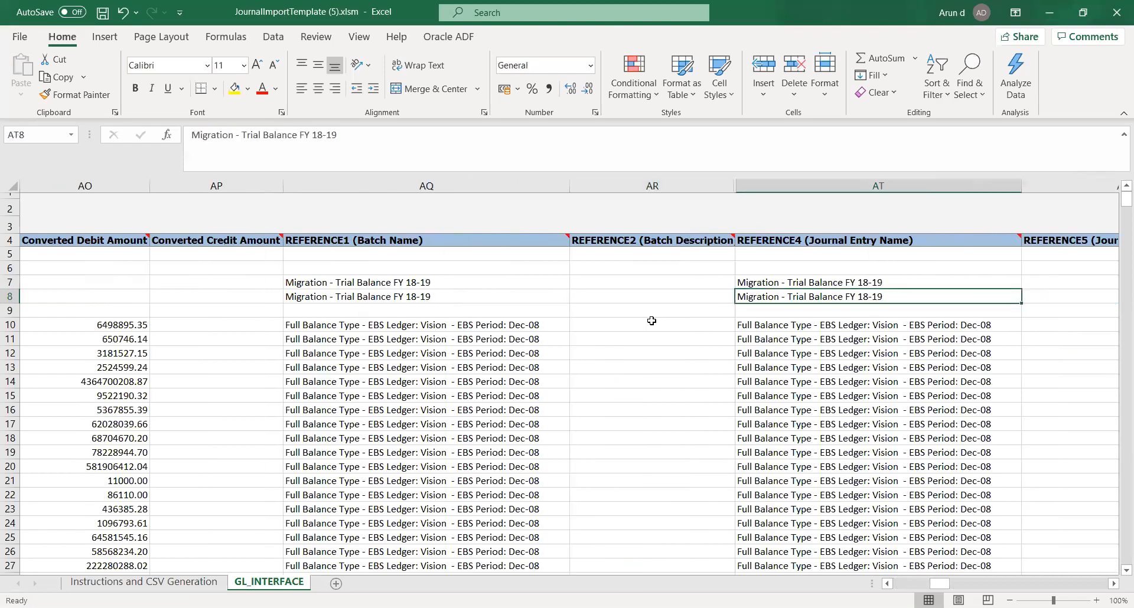
pyautogui.press('Up')
pyautogui.press('Left')
pyautogui.press('Right')
pyautogui.press('Down')
pyautogui.press('Down')
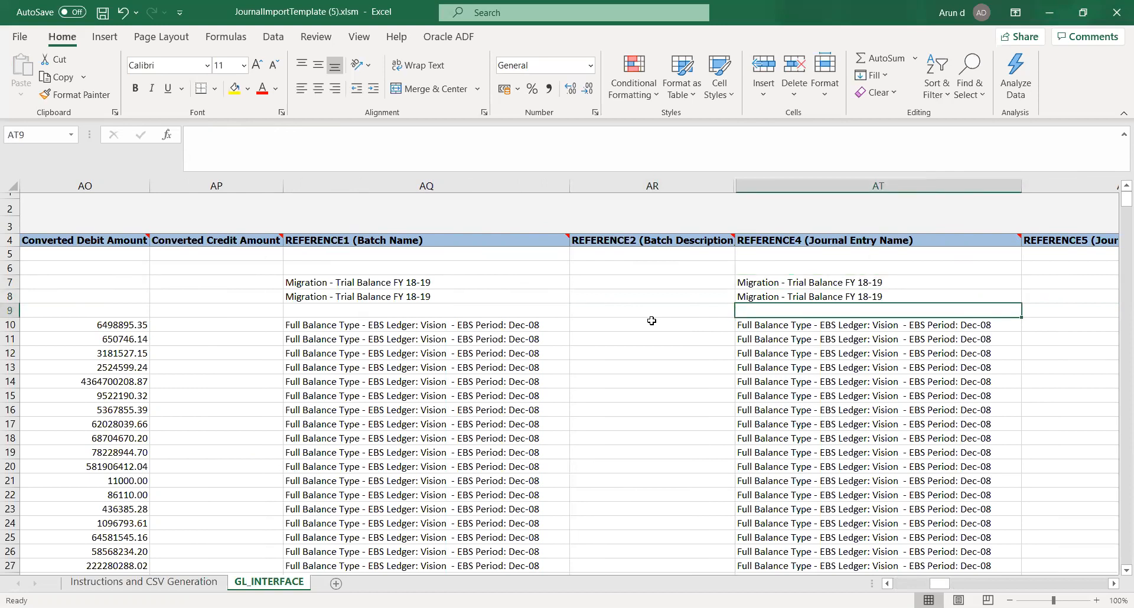
pyautogui.press('Left')
pyautogui.press('Left')
pyautogui.press('Left')
pyautogui.press('Left')
pyautogui.press('Left')
pyautogui.press('Left')
pyautogui.press('Left')
pyautogui.press('Left')
pyautogui.press('Left')
pyautogui.press('Left')
pyautogui.press('Left')
pyautogui.press('Left')
pyautogui.press('Left')
pyautogui.press('Left')
pyautogui.press('Left')
pyautogui.press('Left')
pyautogui.press('Left')
pyautogui.press('Left')
pyautogui.press('Left')
pyautogui.press('Left')
pyautogui.press('Left')
pyautogui.press('Left')
pyautogui.press('Left')
pyautogui.press('Left')
pyautogui.press('Left')
pyautogui.press('Left')
pyautogui.press('Left')
pyautogui.press('Left')
pyautogui.press('Left')
pyautogui.press('Left')
pyautogui.press('Left')
pyautogui.press('Left')
pyautogui.press('Left')
pyautogui.press('Left')
pyautogui.press('Left')
pyautogui.press('Left')
pyautogui.press('Left')
pyautogui.press('Left')
pyautogui.press('Left')
pyautogui.press('Left')
pyautogui.press('Right')
pyautogui.press('Right')
pyautogui.press('Right')
pyautogui.press('Right')
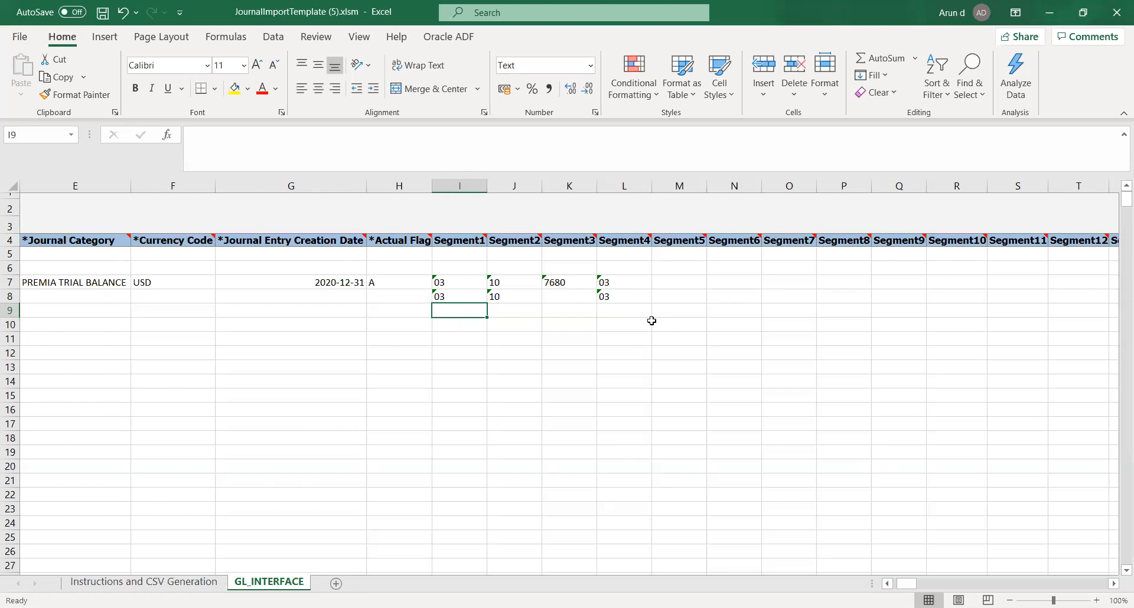
# Enter 1223 in row 8's Segment3 cell after looking up the account value.
pyautogui.click(569, 295)
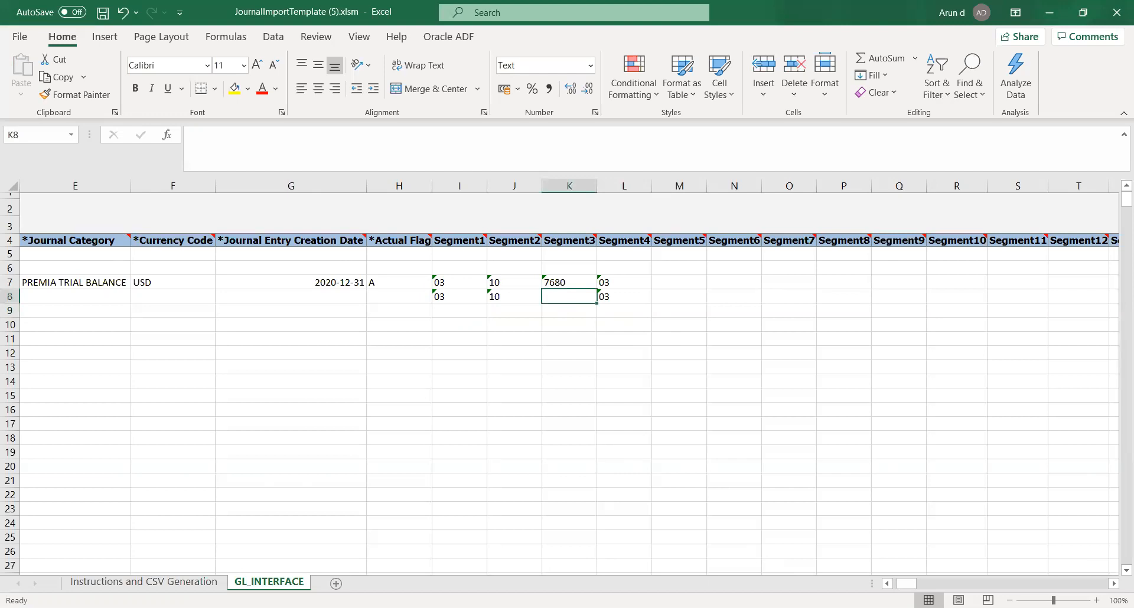
pyautogui.hotkey('alt', 'Tab')
pyautogui.write('1223')
pyautogui.press('Tab')
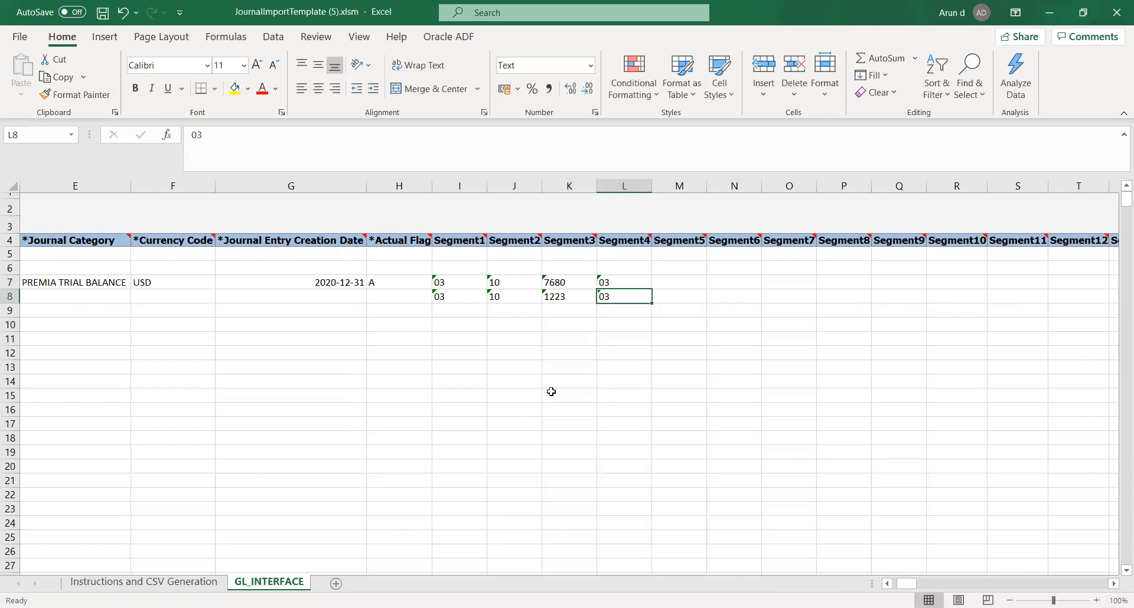
pyautogui.press('Left')
pyautogui.press('Left')
pyautogui.press('Left')
pyautogui.press('Left')
pyautogui.press('Left')
pyautogui.press('Left')
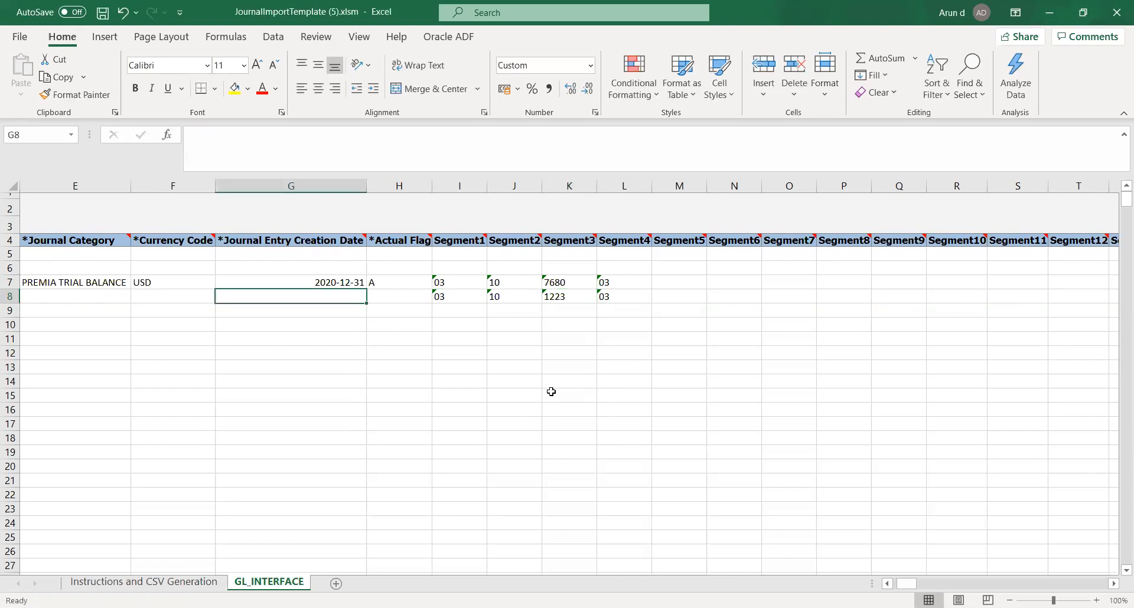
# Choose A from row 8's Actual Flag dropdown, then check row 7's creation date.
pyautogui.press('Right')
pyautogui.press('Right')
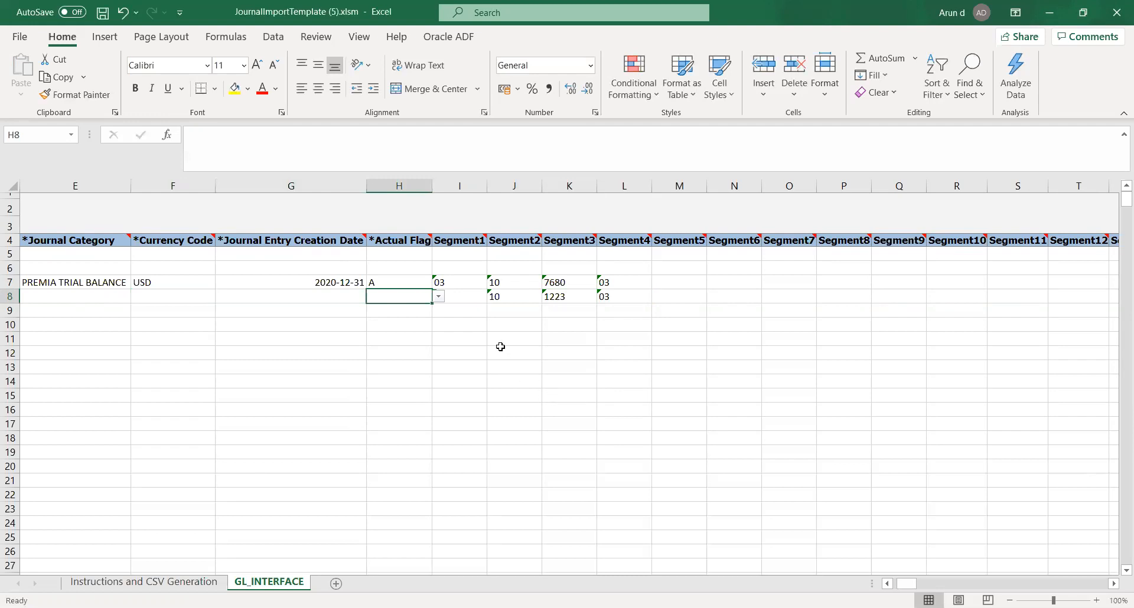
pyautogui.click(439, 297)
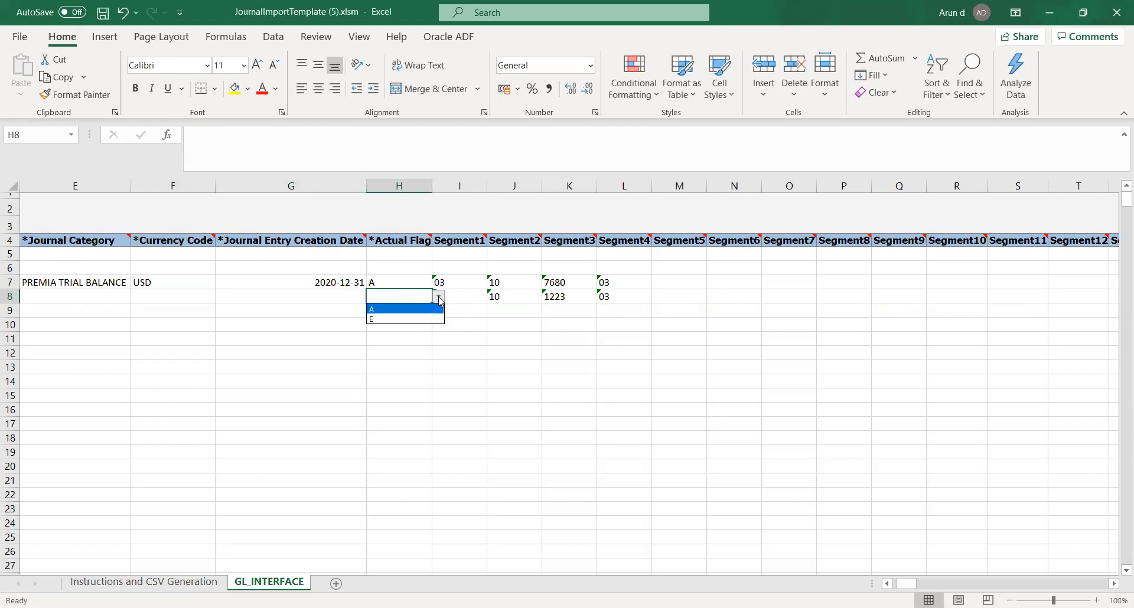
pyautogui.click(418, 309)
pyautogui.click(326, 296)
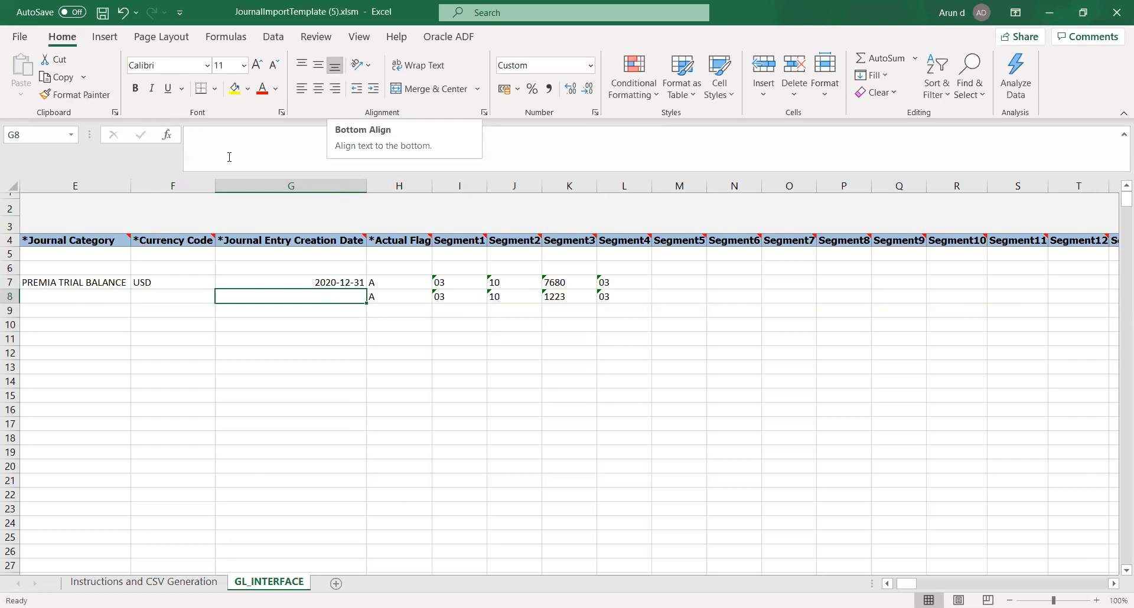
pyautogui.click(329, 283)
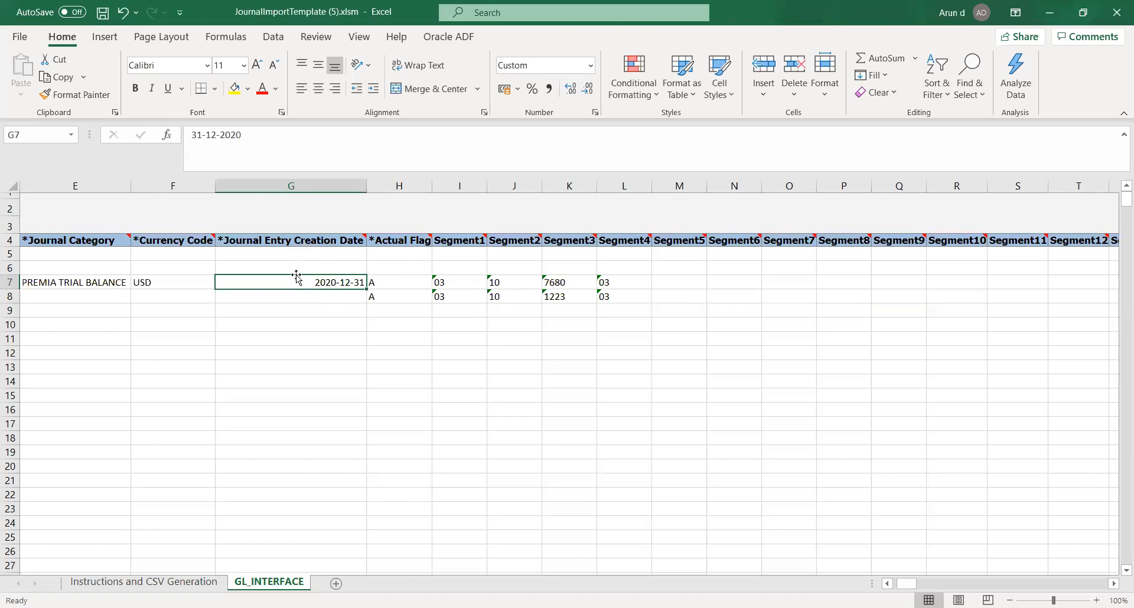
# Copy row 7's header fields (NEW, ledger, 2020-12-31 dates, PREMIA source and category, USD) into row 8.
pyautogui.press('Left')
pyautogui.press('Left')
pyautogui.press('Left')
pyautogui.press('Left')
pyautogui.press('Left')
pyautogui.press('Left')
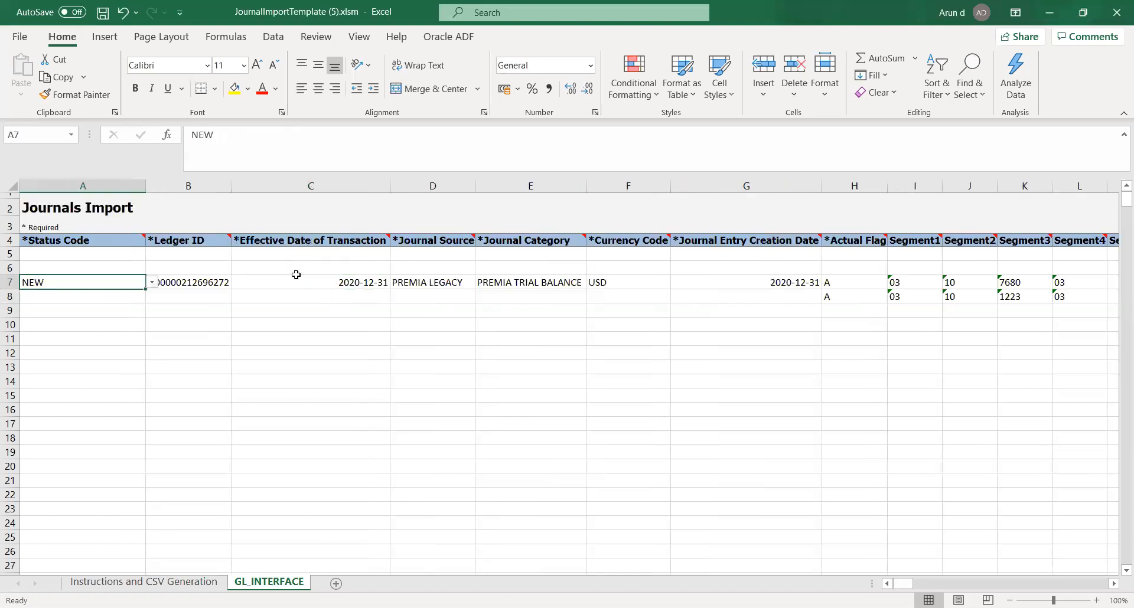
pyautogui.hotkey('shift', 'Right')
pyautogui.hotkey('shift', 'Right')
pyautogui.hotkey('shift', 'Right')
pyautogui.hotkey('shift', 'Right')
pyautogui.hotkey('shift', 'Right')
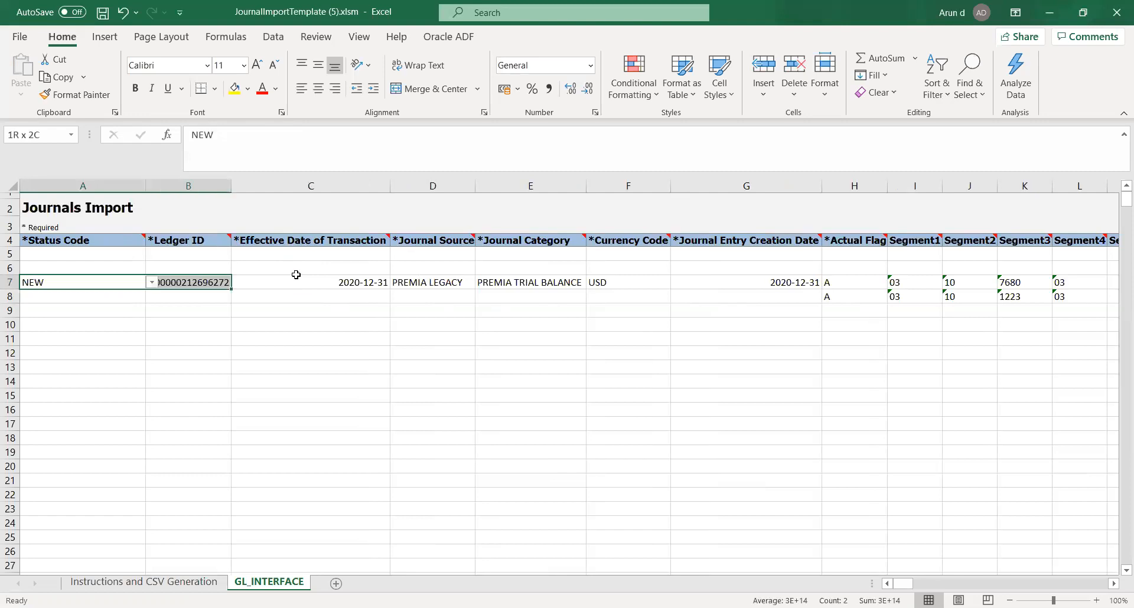
pyautogui.hotkey('shift', 'Right')
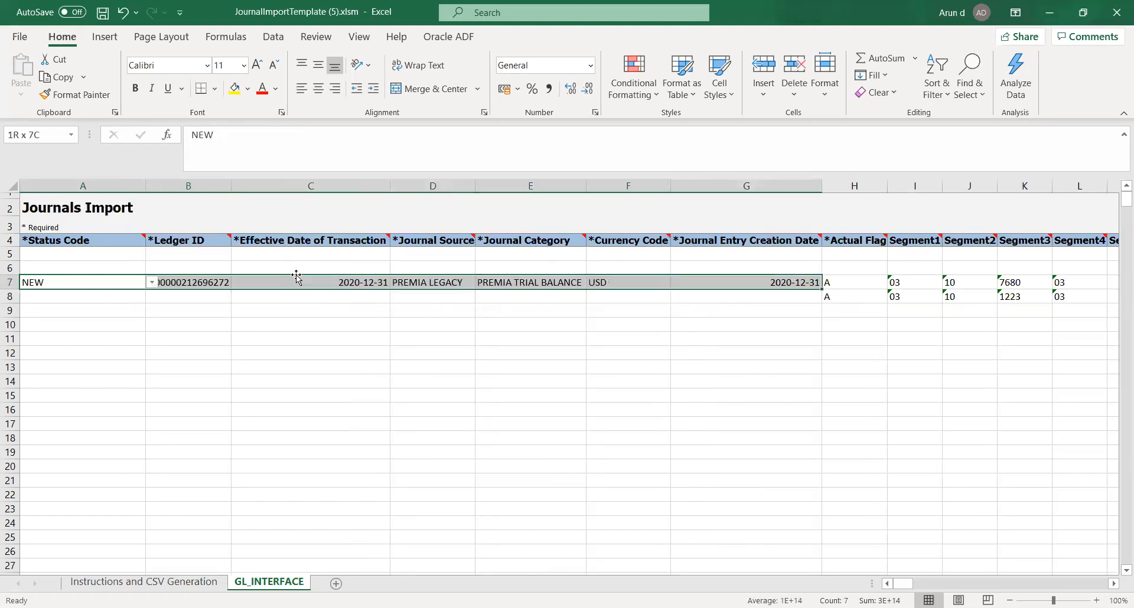
pyautogui.hotkey('ctrl', 'c')
pyautogui.press('Down')
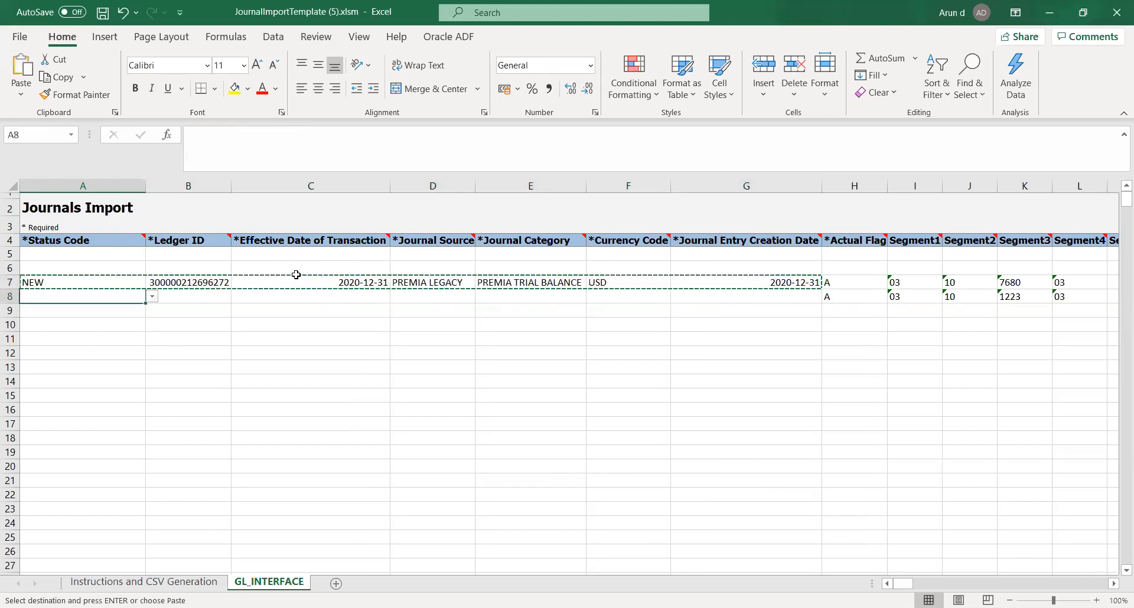
pyautogui.hotkey('ctrl', 'v')
# Save the workbook, confirming the save warning.
pyautogui.hotkey('ctrl', 's')
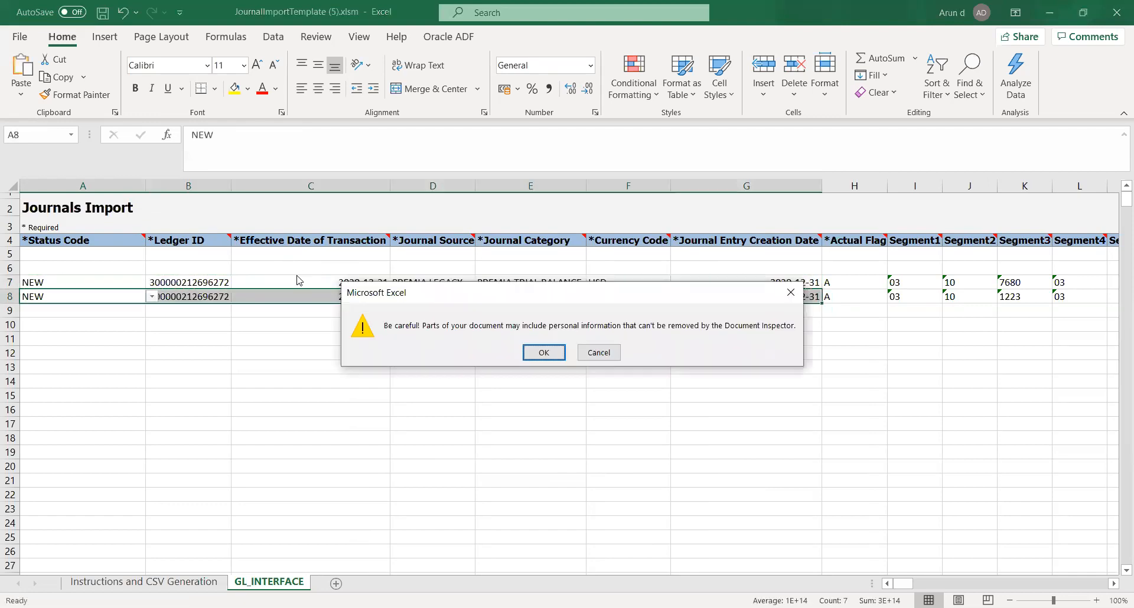
pyautogui.press('Return')
pyautogui.press('Right')
pyautogui.press('Right')
pyautogui.press('Right')
pyautogui.press('Right')
pyautogui.press('Right')
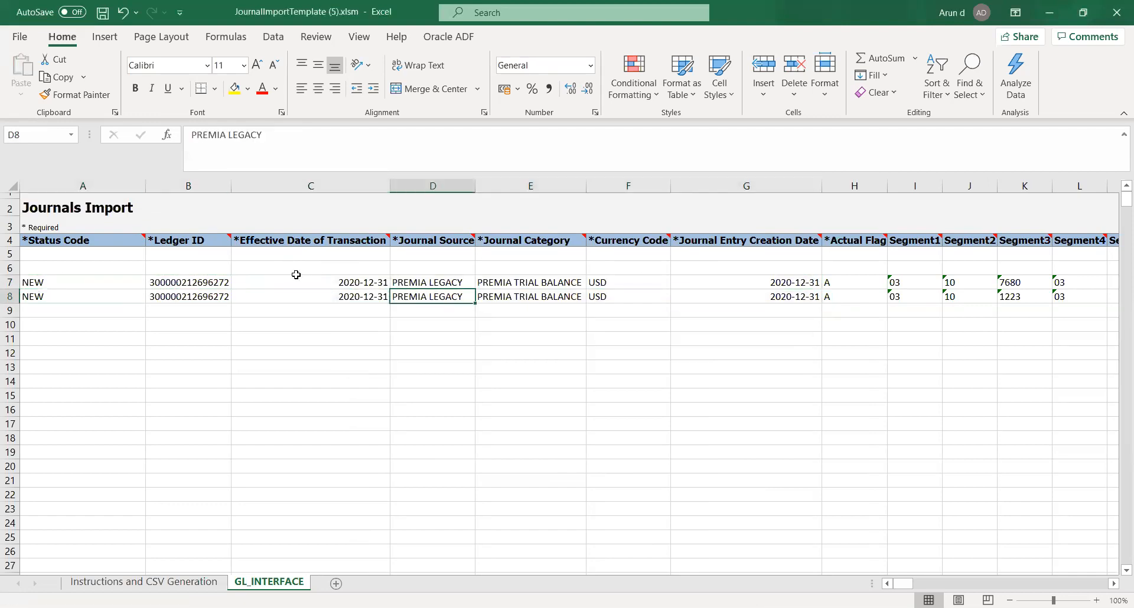
pyautogui.press('Right')
pyautogui.press('Right')
pyautogui.press('Right')
pyautogui.press('Right')
pyautogui.press('Right')
pyautogui.press('Right')
pyautogui.press('Right')
pyautogui.press('Right')
pyautogui.press('Right')
pyautogui.press('Right')
pyautogui.press('Right')
pyautogui.press('Right')
pyautogui.press('Right')
pyautogui.press('Right')
pyautogui.press('Right')
pyautogui.press('Right')
pyautogui.press('Right')
pyautogui.press('Right')
pyautogui.press('Right')
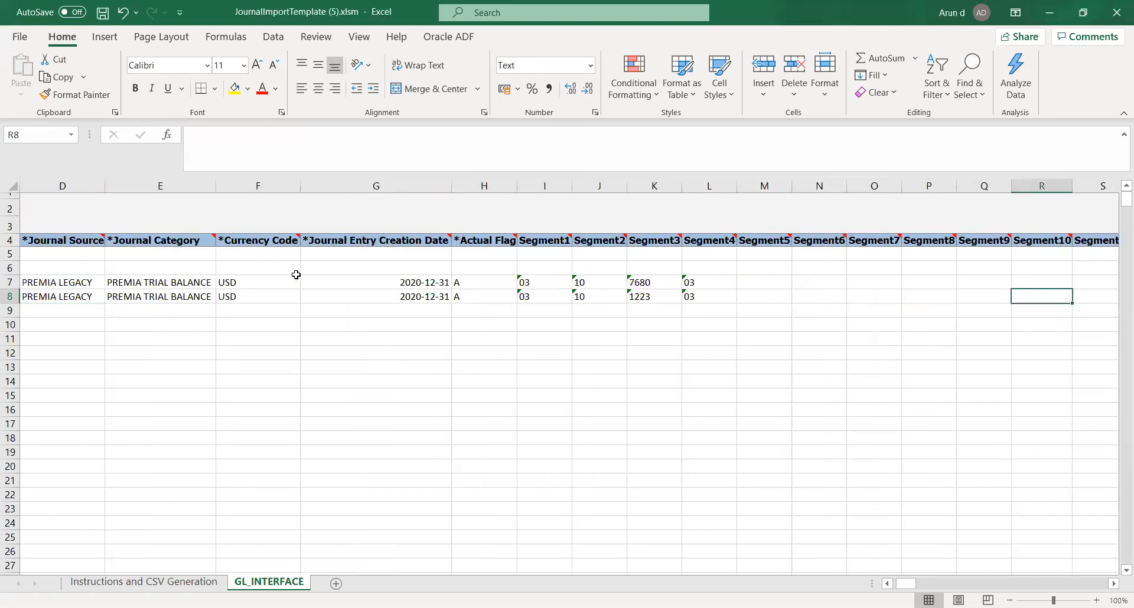
# Clear the old Entered Debit and Converted Debit amounts from row 10 downward.
pyautogui.press('Right')
pyautogui.press('Right')
pyautogui.press('Right')
pyautogui.press('Right')
pyautogui.press('Right')
pyautogui.press('Right')
pyautogui.press('Right')
pyautogui.press('Right')
pyautogui.press('Right')
pyautogui.press('Right')
pyautogui.press('Right')
pyautogui.press('Right')
pyautogui.press('Right')
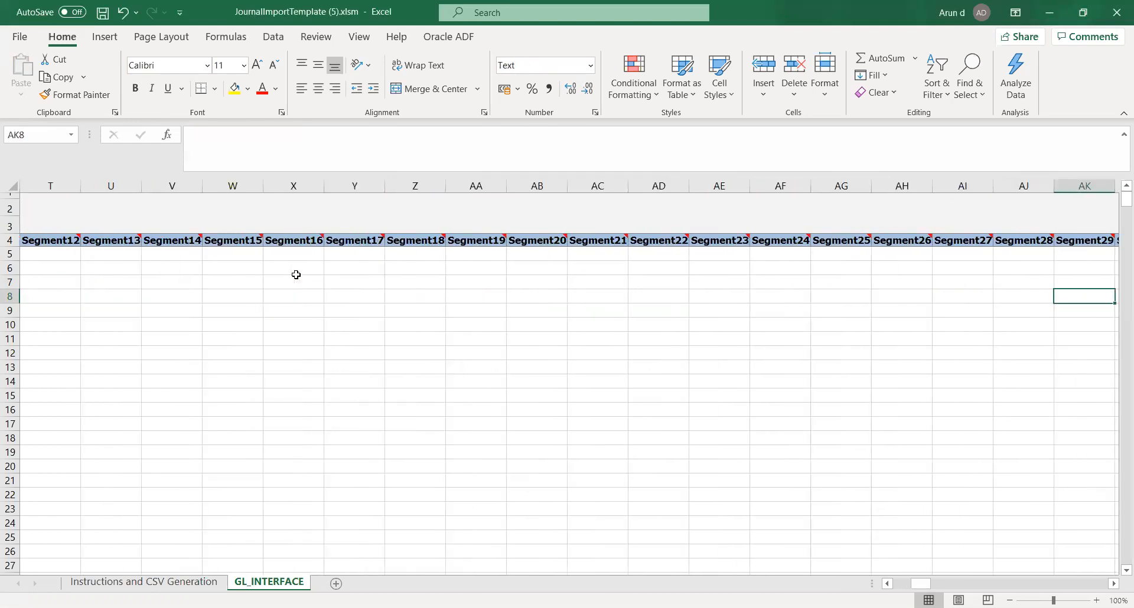
pyautogui.press('Right')
pyautogui.press('Right')
pyautogui.press('Right')
pyautogui.press('Right')
pyautogui.press('Right')
pyautogui.press('Right')
pyautogui.press('Right')
pyautogui.press('Left')
pyautogui.press('Right')
pyautogui.press('Right')
pyautogui.press('Left')
pyautogui.press('Left')
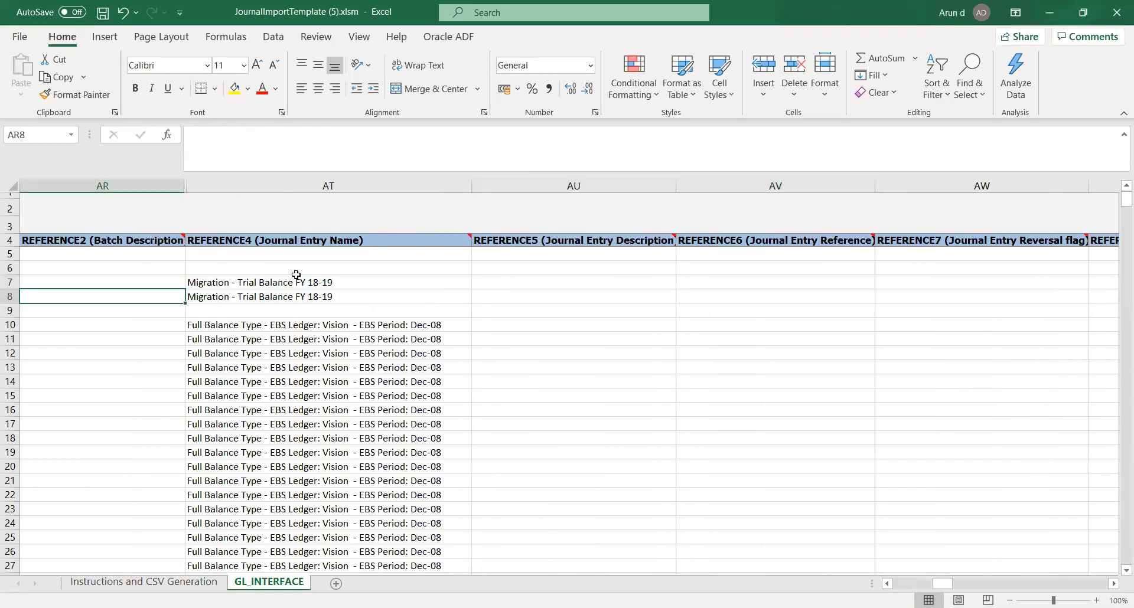
pyautogui.press('Left')
pyautogui.press('Left')
pyautogui.press('Left')
pyautogui.press('Left')
pyautogui.press('Left')
pyautogui.press('Left')
pyautogui.press('Right')
pyautogui.press('Down')
pyautogui.press('Down')
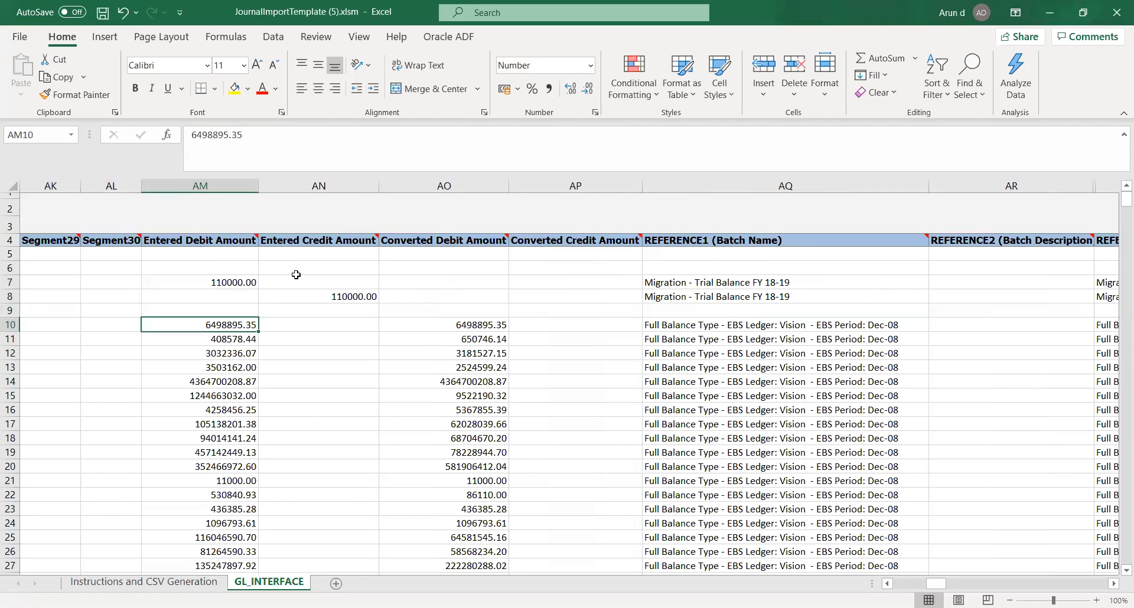
pyautogui.hotkey('ctrl', 'shift', 'Down')
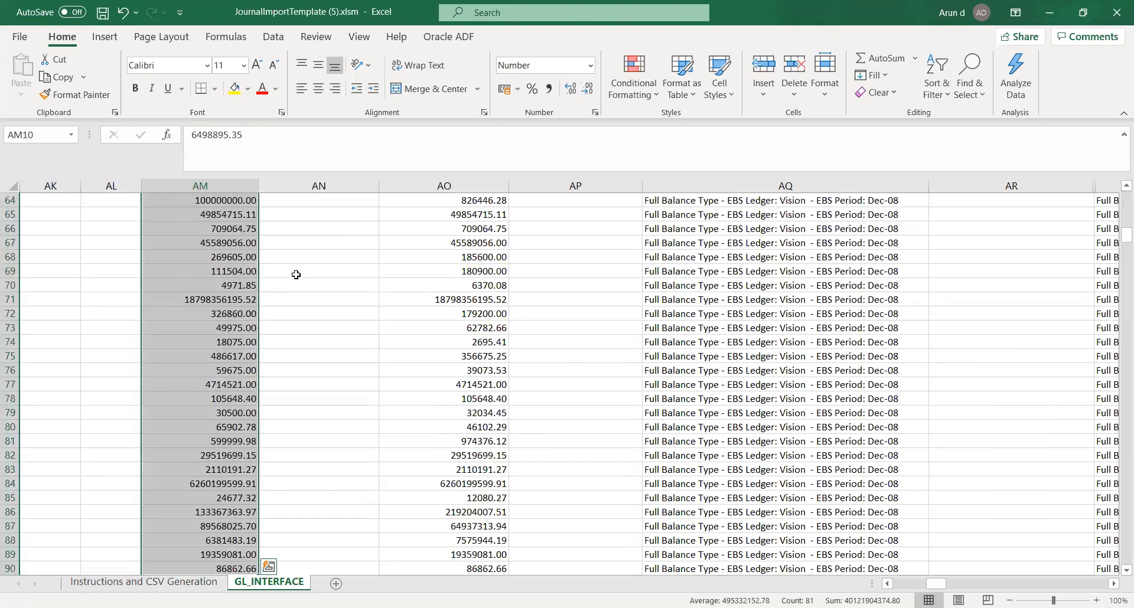
pyautogui.press('Delete')
pyautogui.press('Right')
pyautogui.press('Right')
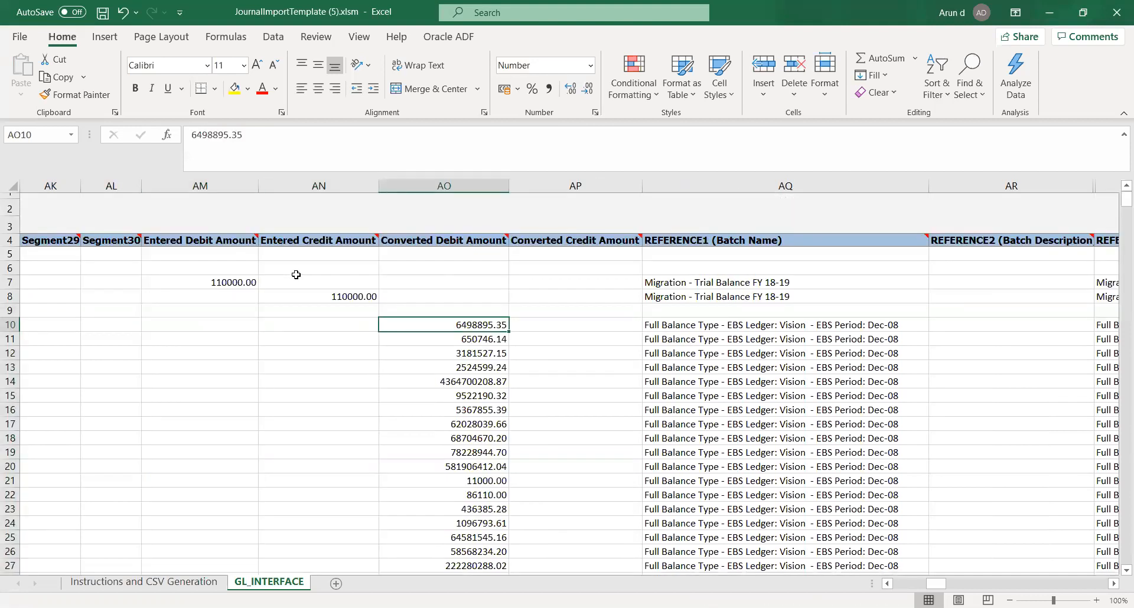
pyautogui.hotkey('ctrl', 'shift', 'Down')
pyautogui.press('Delete')
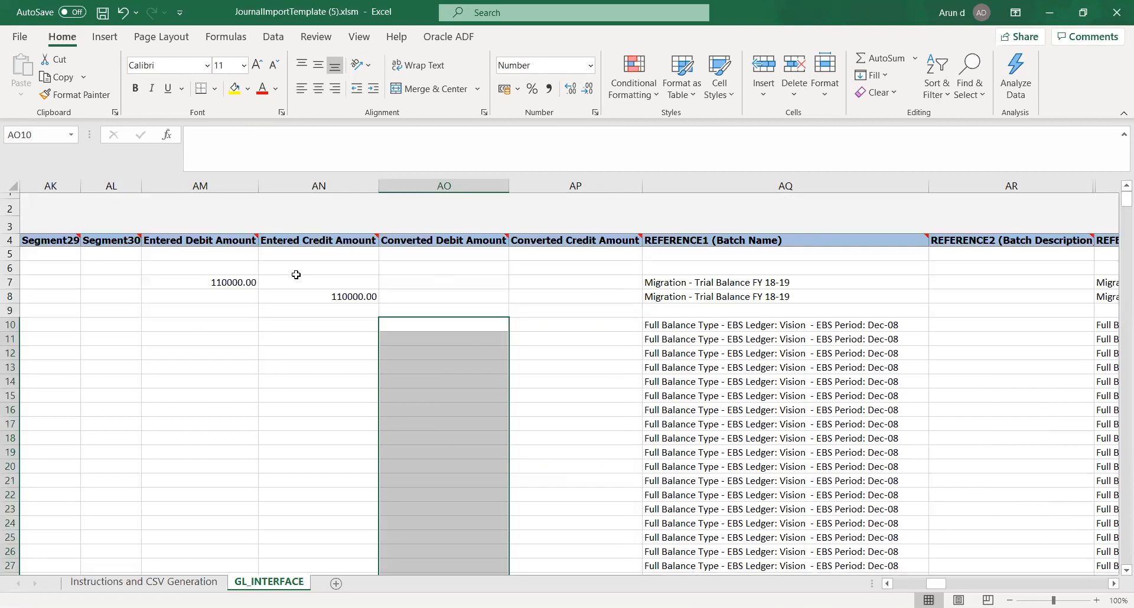
# Clear the leftover batch names in the REFERENCE1 column below the journal lines.
pyautogui.press('Right')
pyautogui.press('Right')
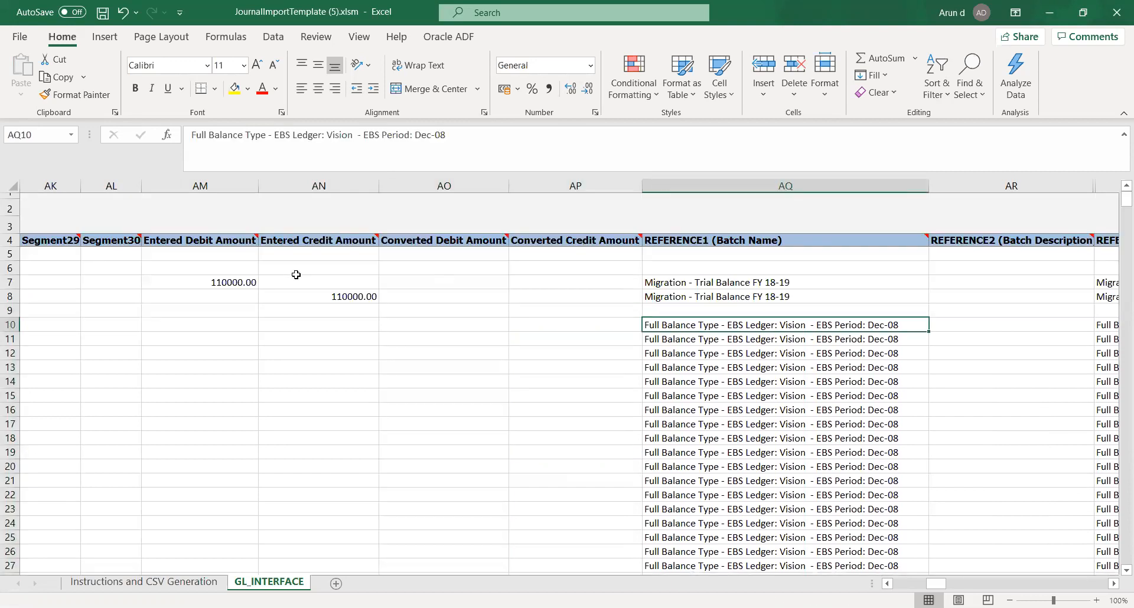
pyautogui.hotkey('ctrl', 'shift', 'Down')
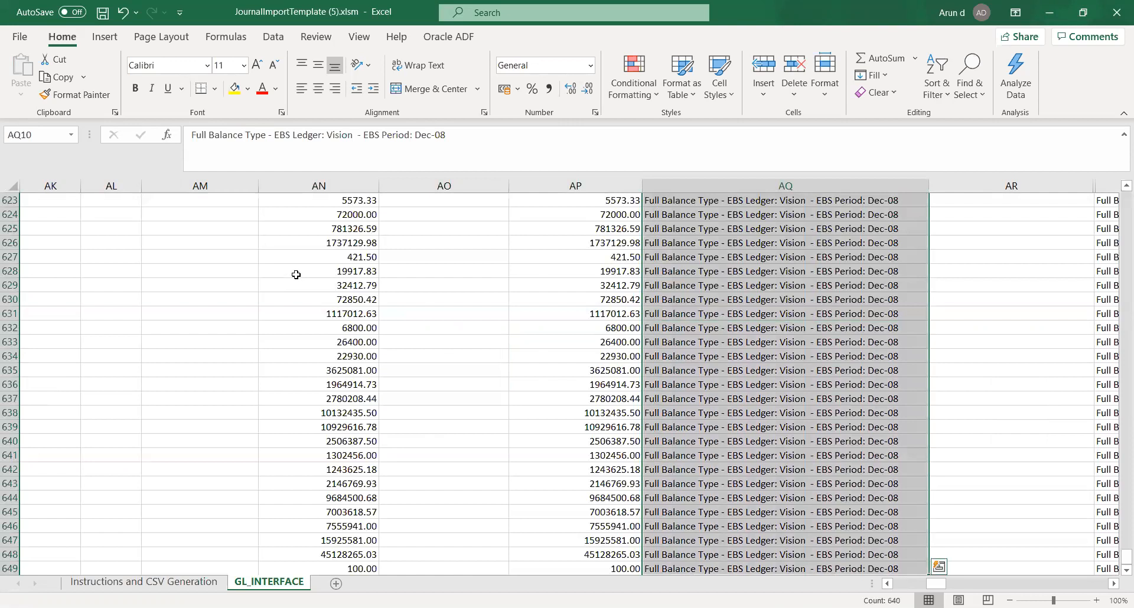
pyautogui.press('Delete')
# Remove the leftover debit and credit amounts below rows 7–8.
pyautogui.press('Left')
pyautogui.press('Left')
pyautogui.press('Left')
pyautogui.press('Left')
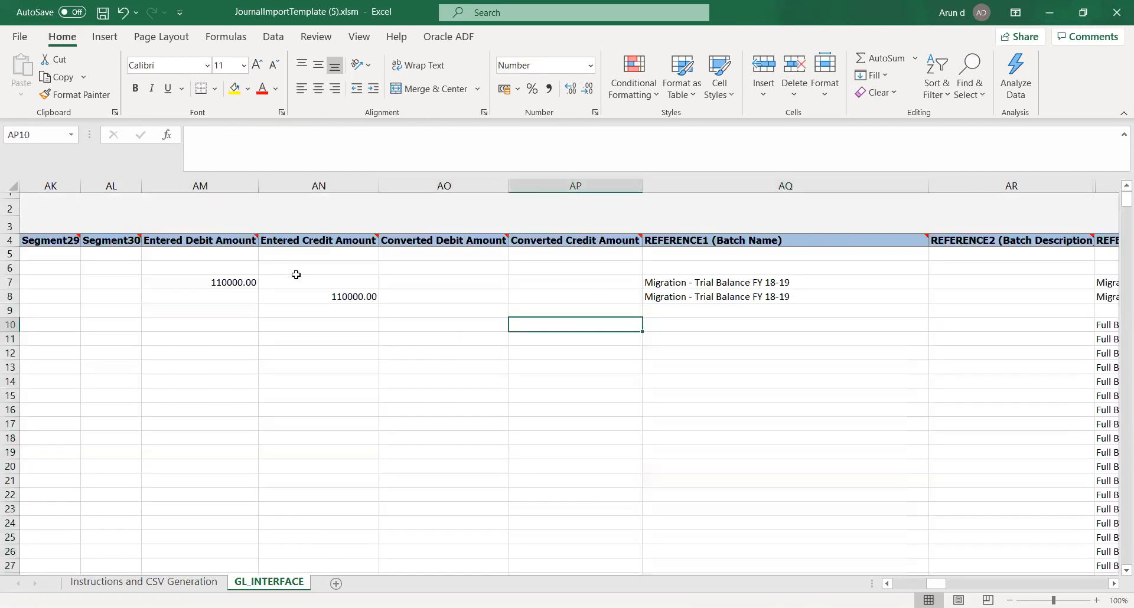
pyautogui.press('Right')
pyautogui.press('Left')
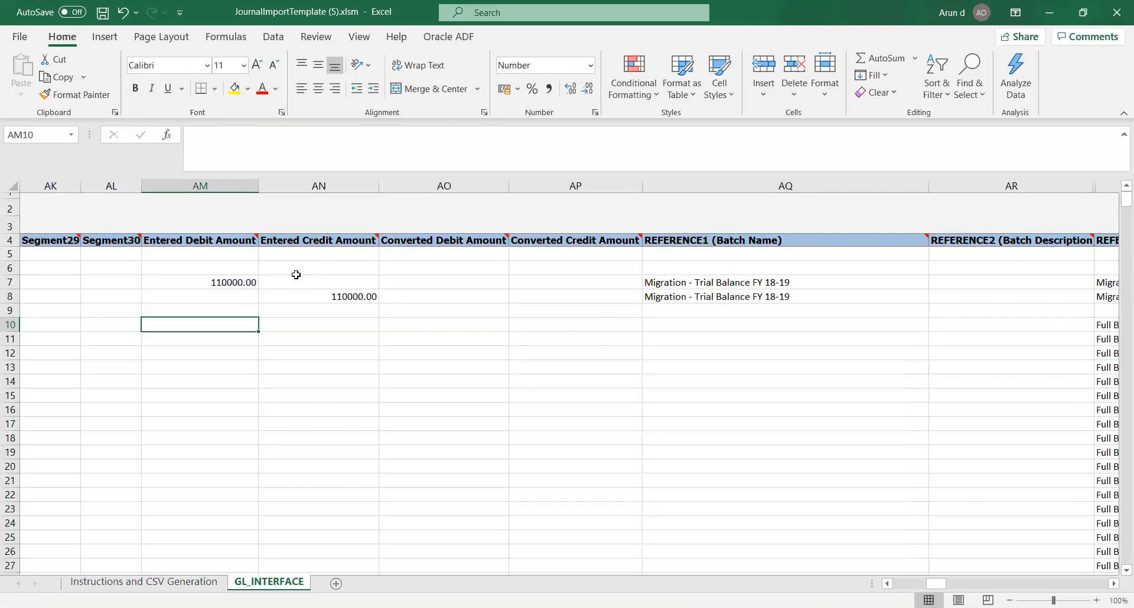
pyautogui.hotkey('ctrl', 'shift', 'Down')
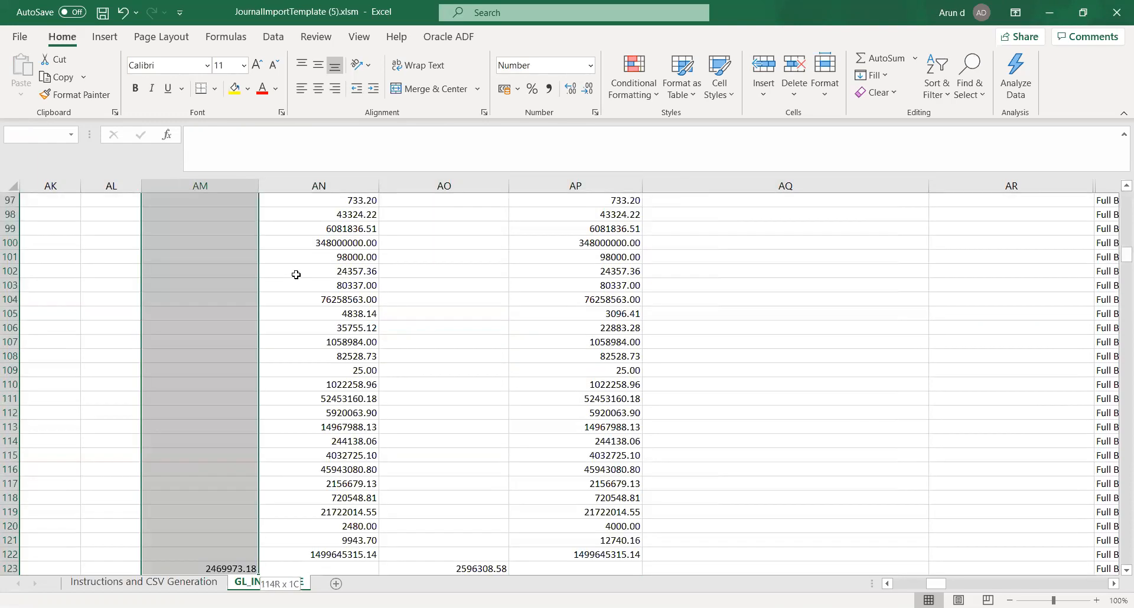
pyautogui.hotkey('shift', 'Right')
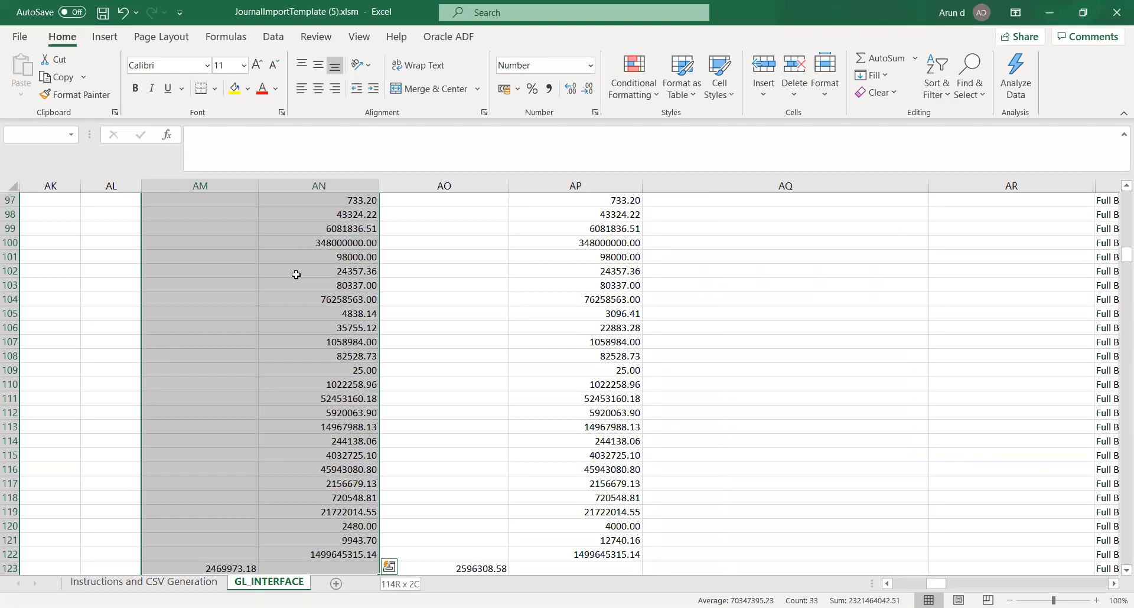
pyautogui.hotkey('ctrl', 'z')
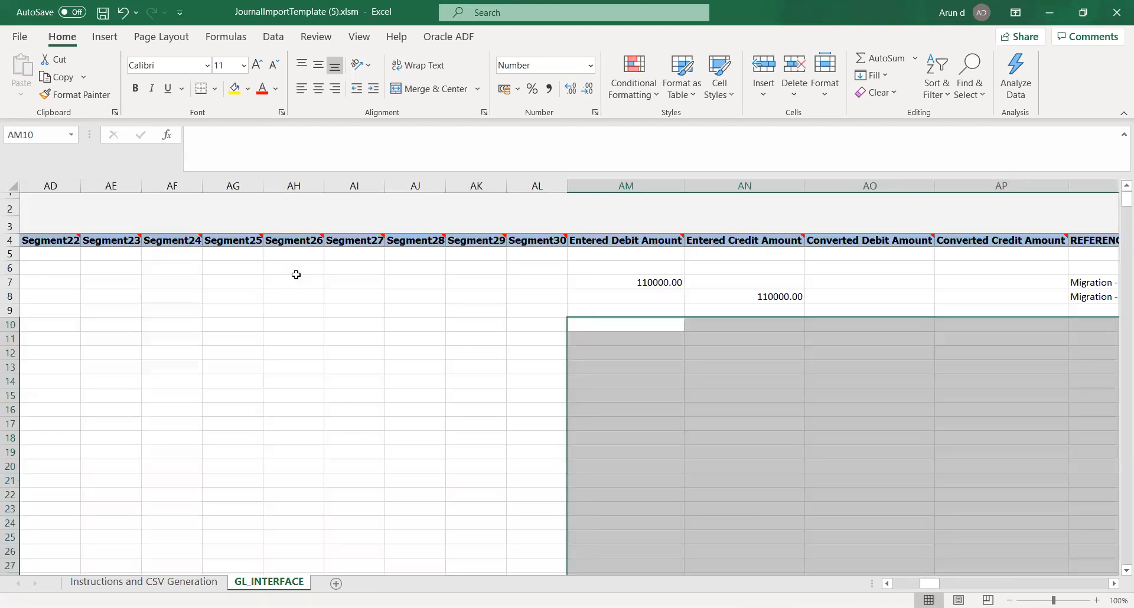
pyautogui.press('Right')
pyautogui.press('Left')
pyautogui.press('Right')
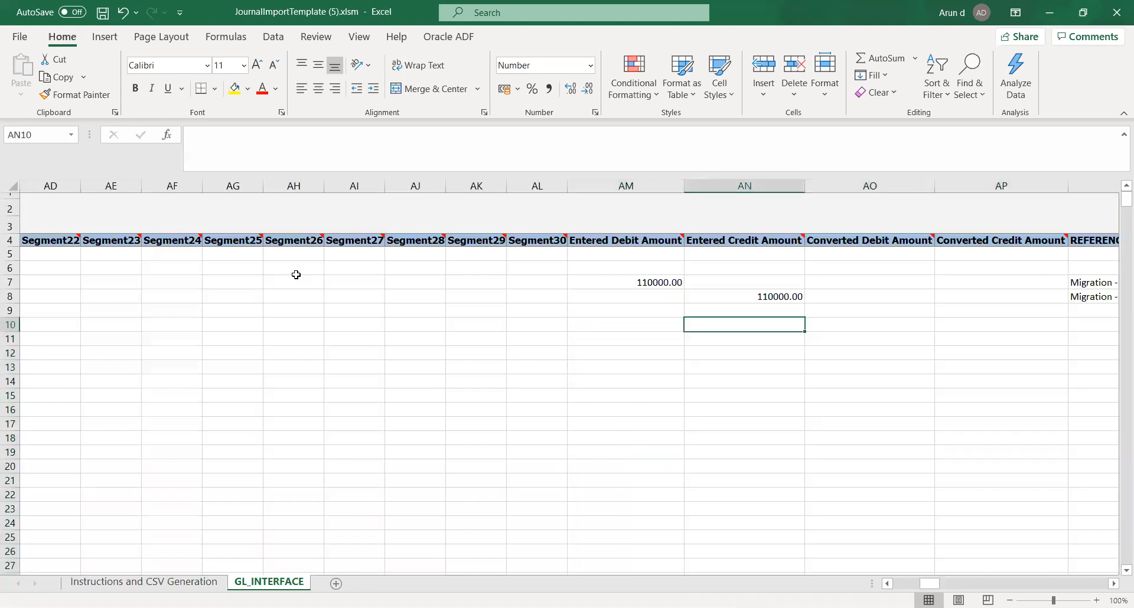
pyautogui.press('Right')
pyautogui.press('Right')
pyautogui.press('Right')
pyautogui.press('Right')
pyautogui.press('Right')
pyautogui.press('Right')
pyautogui.press('Right')
pyautogui.press('Right')
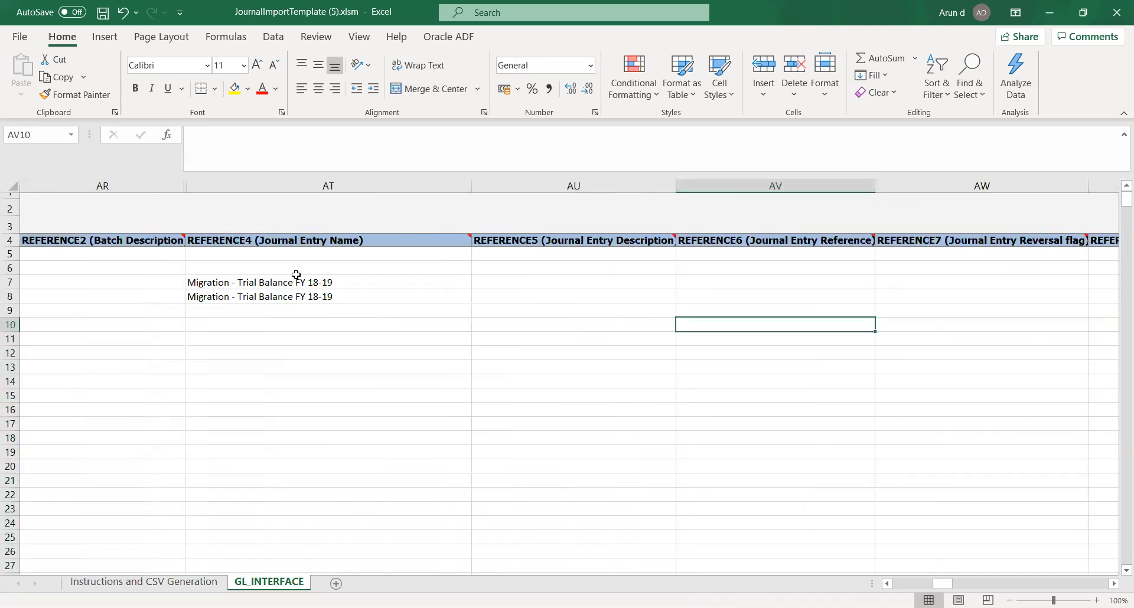
pyautogui.press('Right')
pyautogui.press('Right')
pyautogui.press('Right')
pyautogui.press('Right')
pyautogui.press('Right')
pyautogui.press('Right')
pyautogui.press('Right')
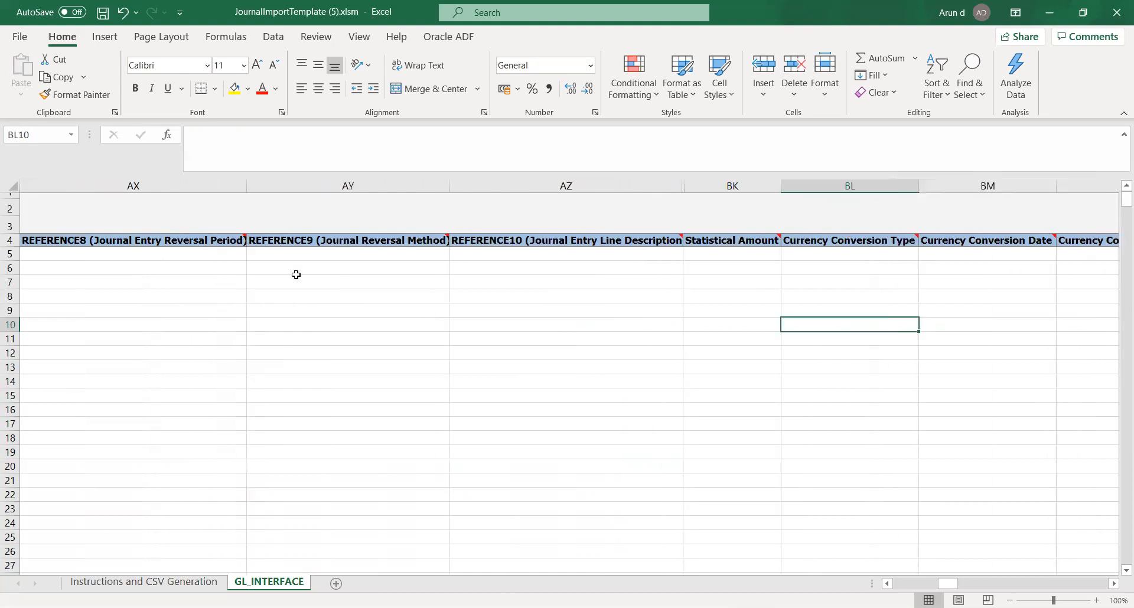
pyautogui.press('Right')
pyautogui.press('Right')
pyautogui.press('Right')
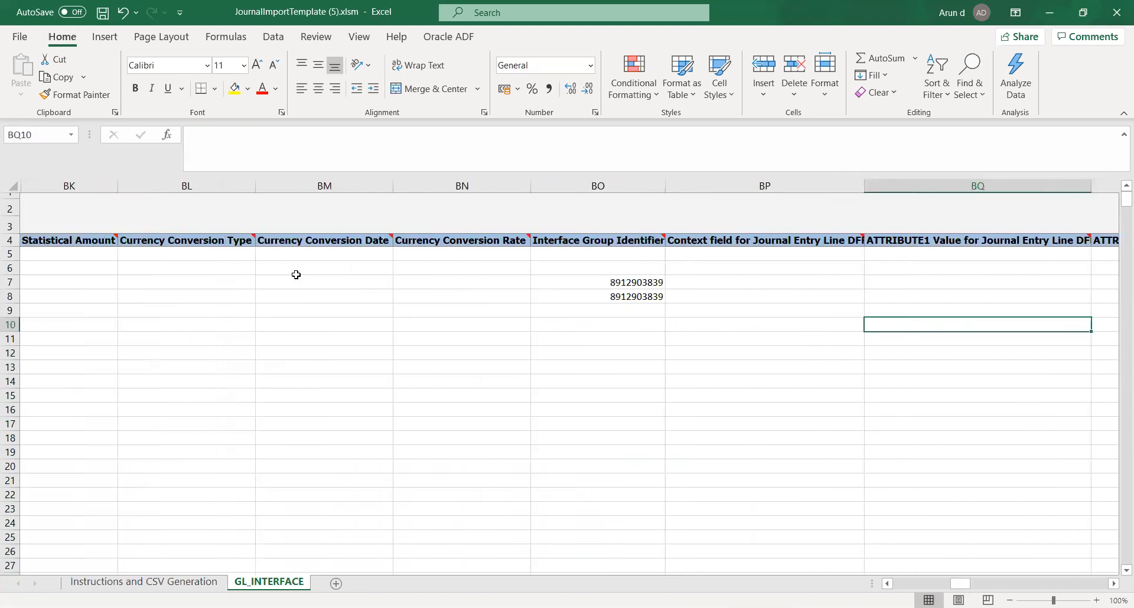
pyautogui.press('Left')
pyautogui.press('Left')
pyautogui.press('Up')
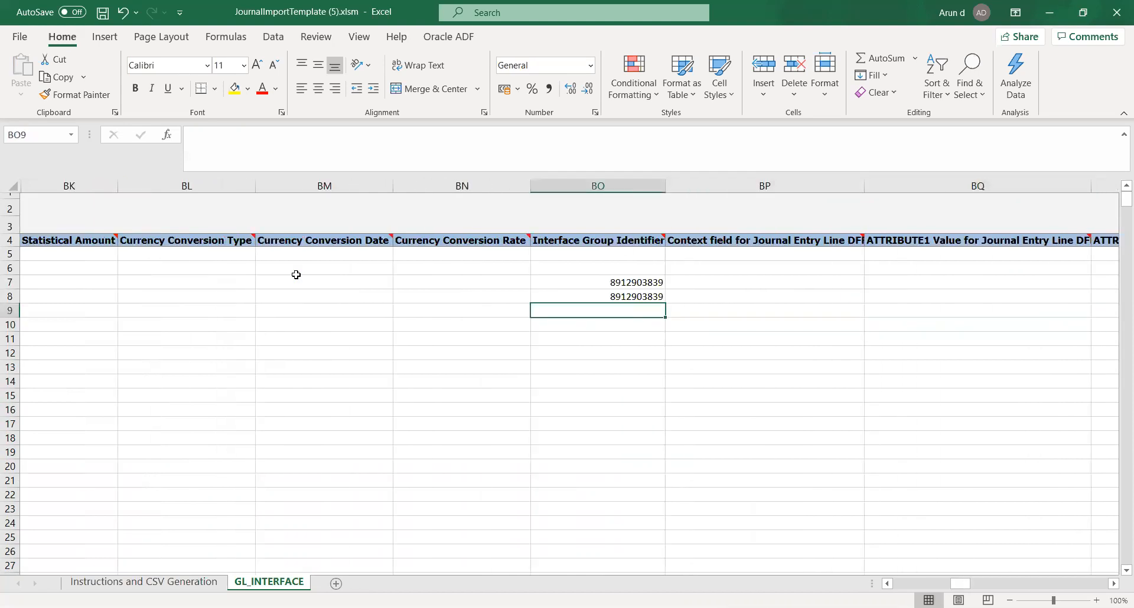
pyautogui.press('Right')
pyautogui.press('Right')
pyautogui.press('Right')
pyautogui.press('Right')
pyautogui.press('Right')
pyautogui.press('Right')
pyautogui.press('Right')
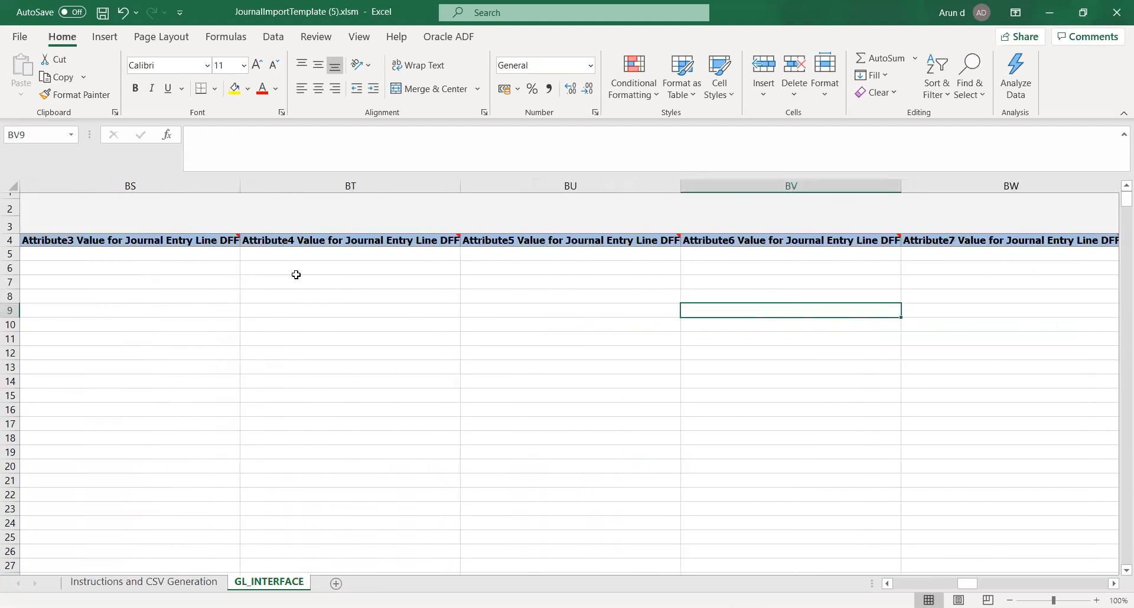
pyautogui.press('Right')
pyautogui.press('Right')
pyautogui.press('Right')
pyautogui.press('Right')
pyautogui.press('Right')
pyautogui.press('Right')
pyautogui.press('Right')
pyautogui.press('Right')
pyautogui.press('Right')
pyautogui.press('Right')
pyautogui.press('Right')
pyautogui.press('Right')
pyautogui.press('Right')
pyautogui.press('Right')
pyautogui.press('Right')
pyautogui.press('Right')
pyautogui.press('Right')
pyautogui.press('Right')
pyautogui.press('Right')
pyautogui.press('Right')
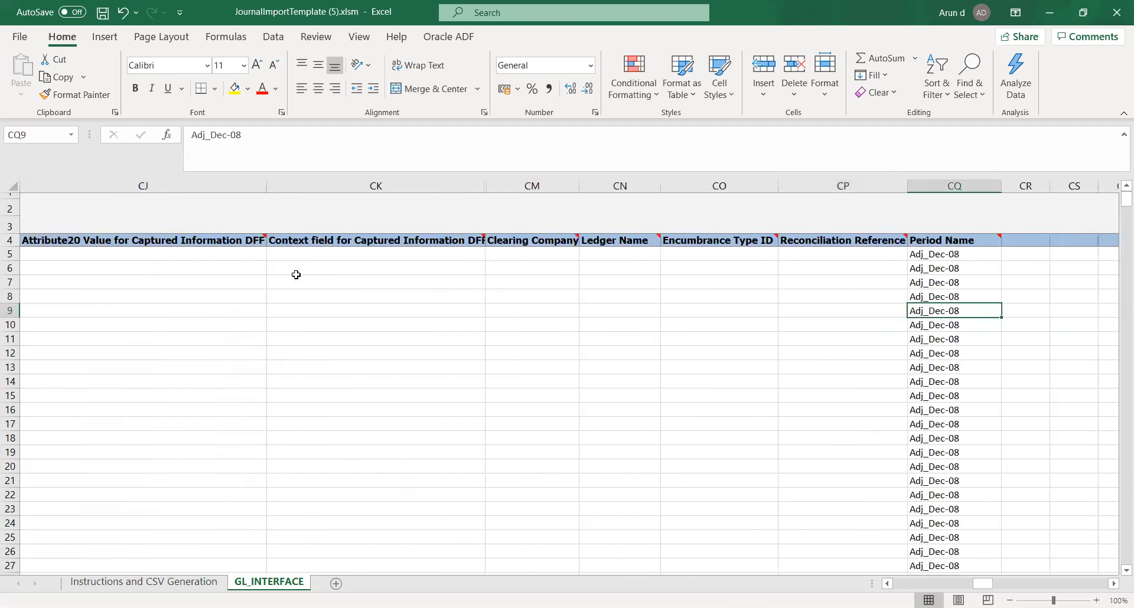
# Try Dec-10 and Dec in row 6's Period Name cell (CQ6), then enter Dec-20.
pyautogui.press('Up')
pyautogui.press('Up')
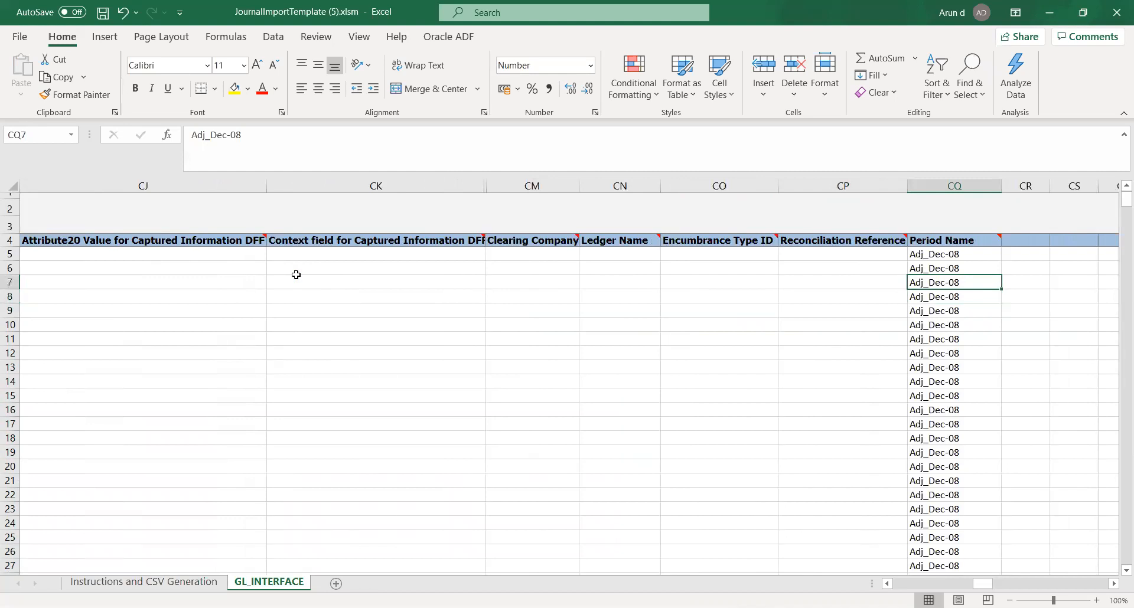
pyautogui.press('Up')
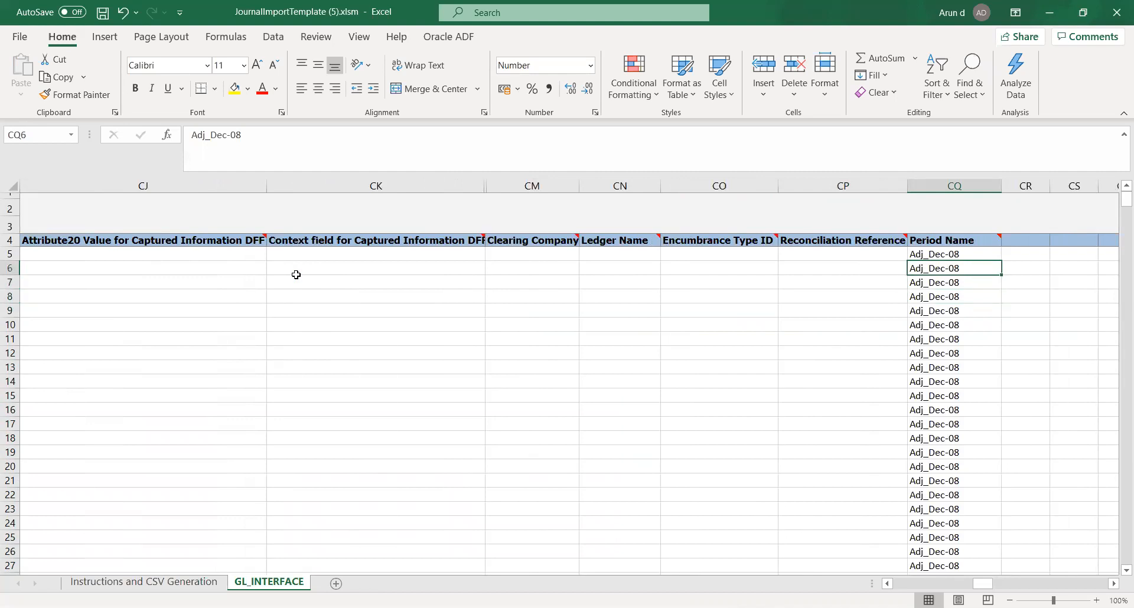
pyautogui.write('Dec')
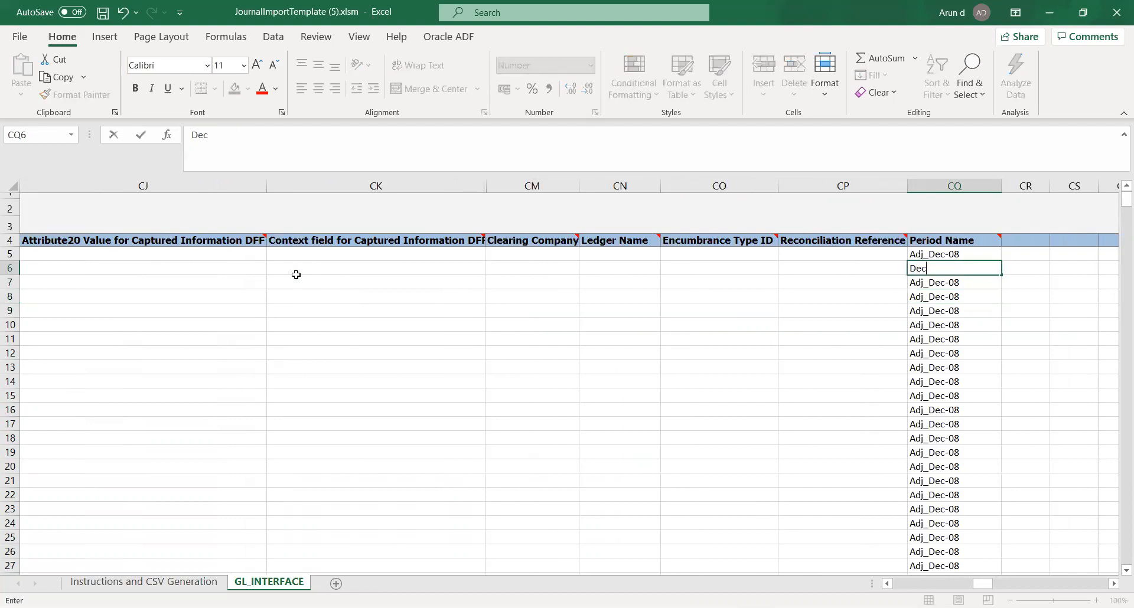
pyautogui.write('-10')
pyautogui.press('Tab')
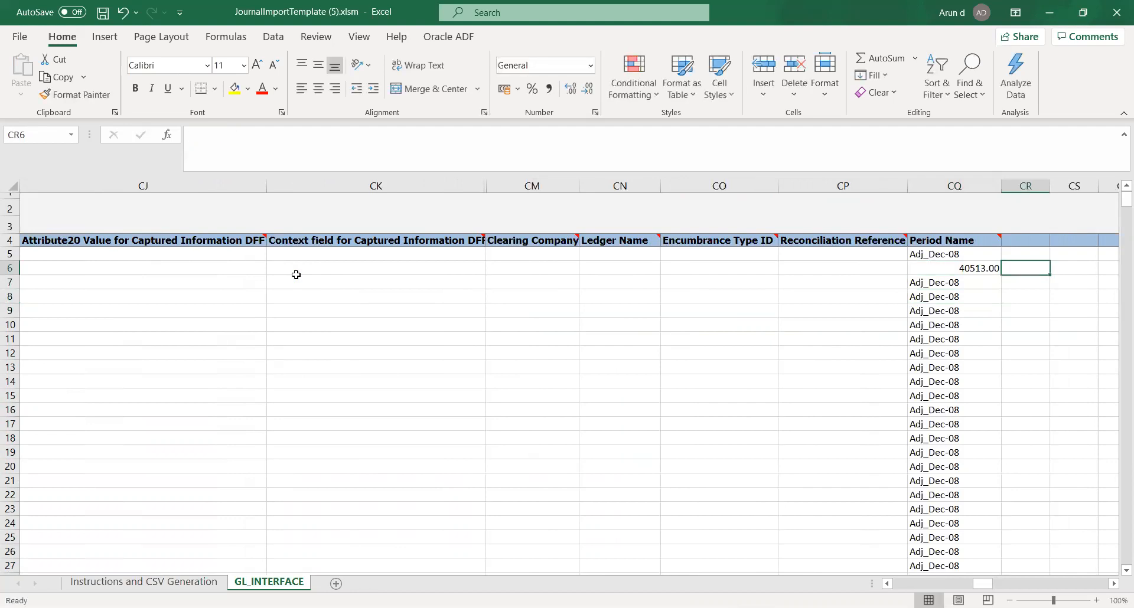
pyautogui.press('Left')
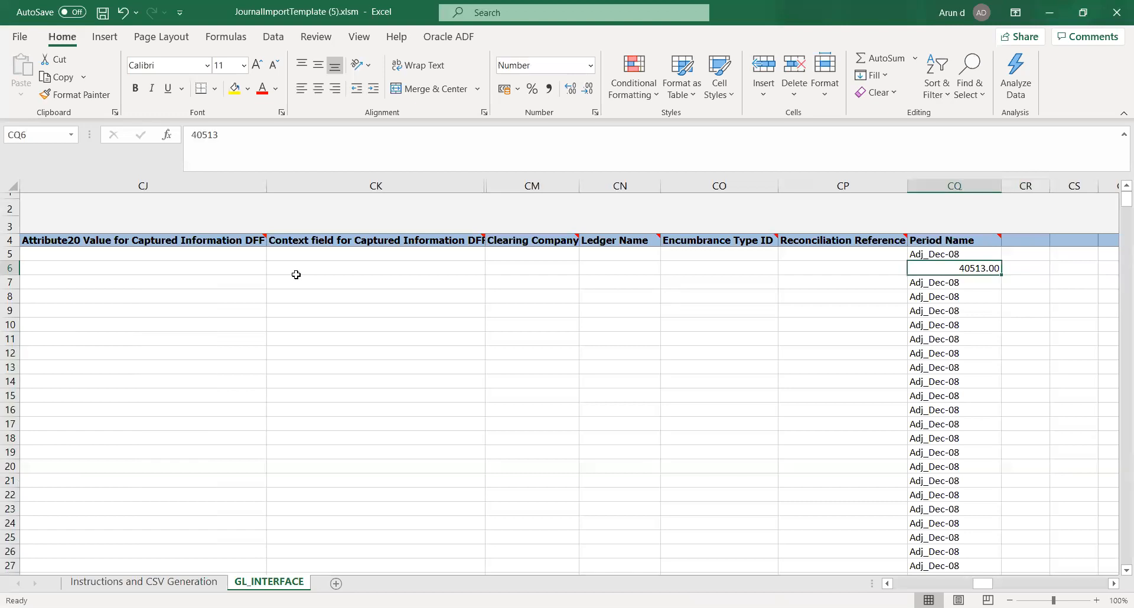
pyautogui.write('Dec')
pyautogui.press('Tab')
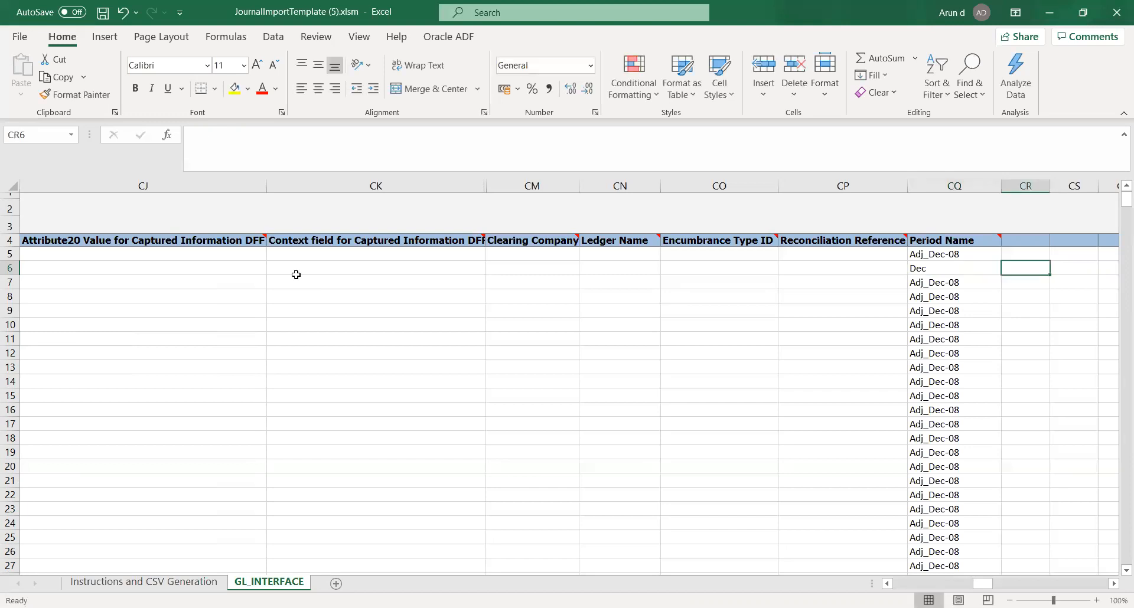
pyautogui.press('Left')
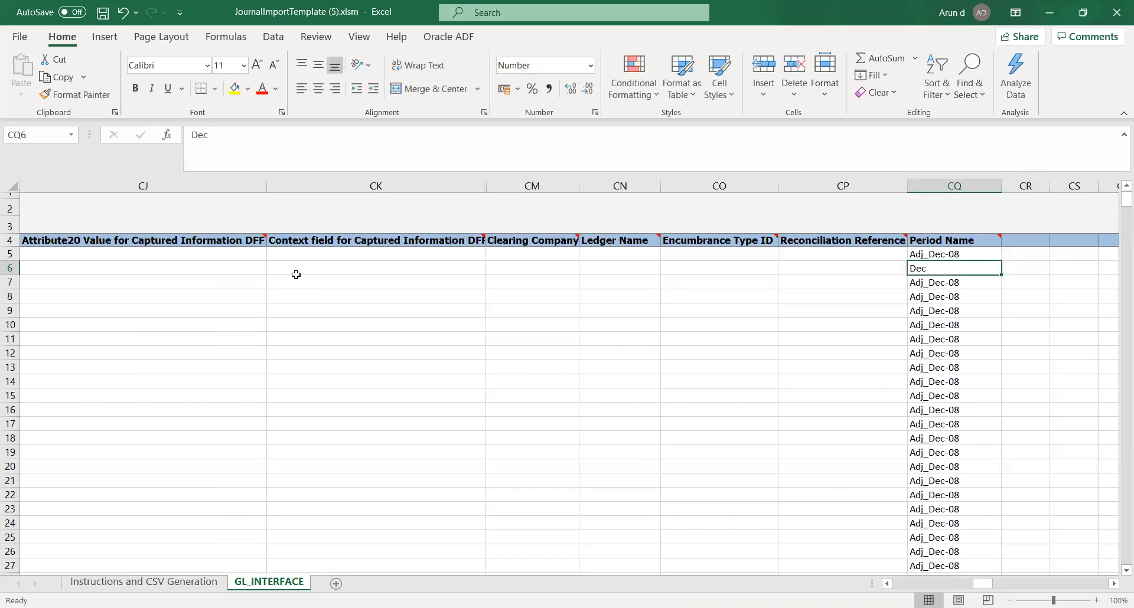
pyautogui.press('F2')
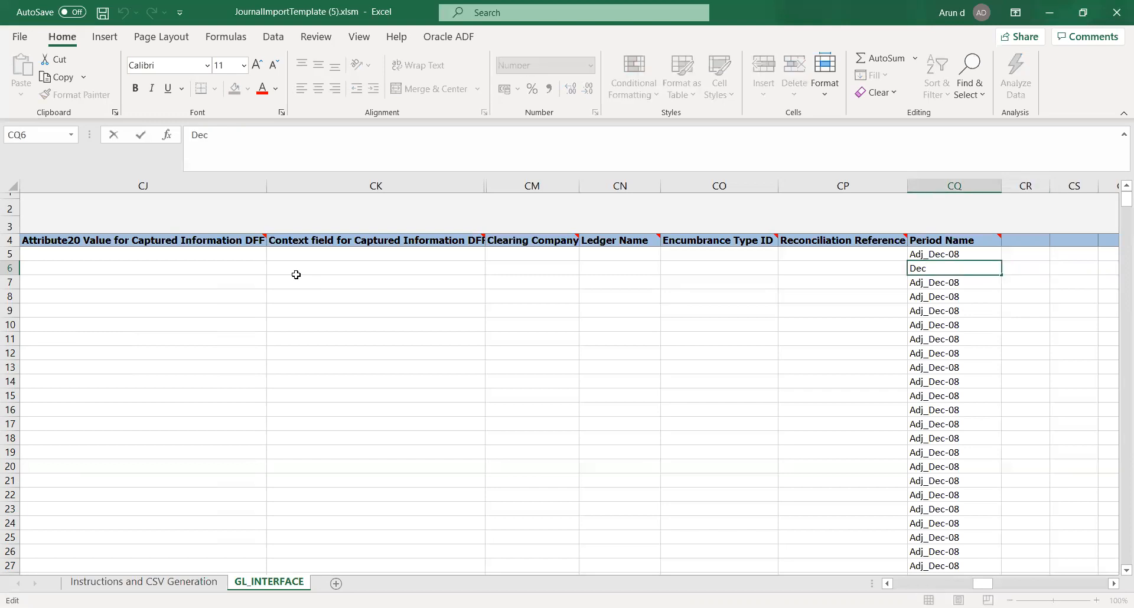
pyautogui.write('-20')
pyautogui.press('Tab')
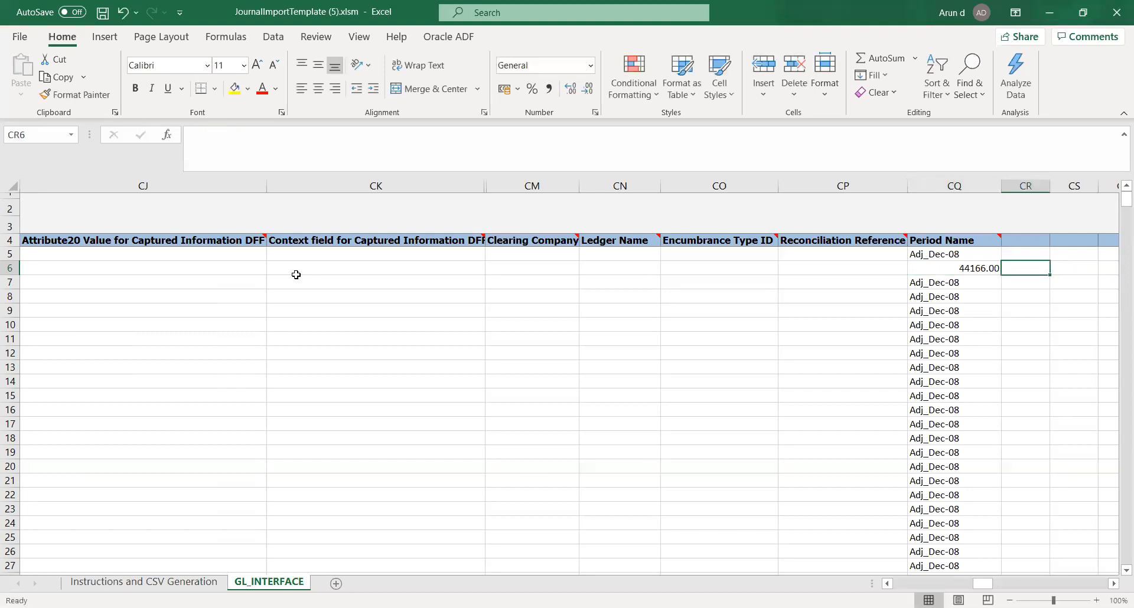
# Replace December in CQ6 with Dec-20 via the formula bar, stored as 44166.00.
pyautogui.press('Left')
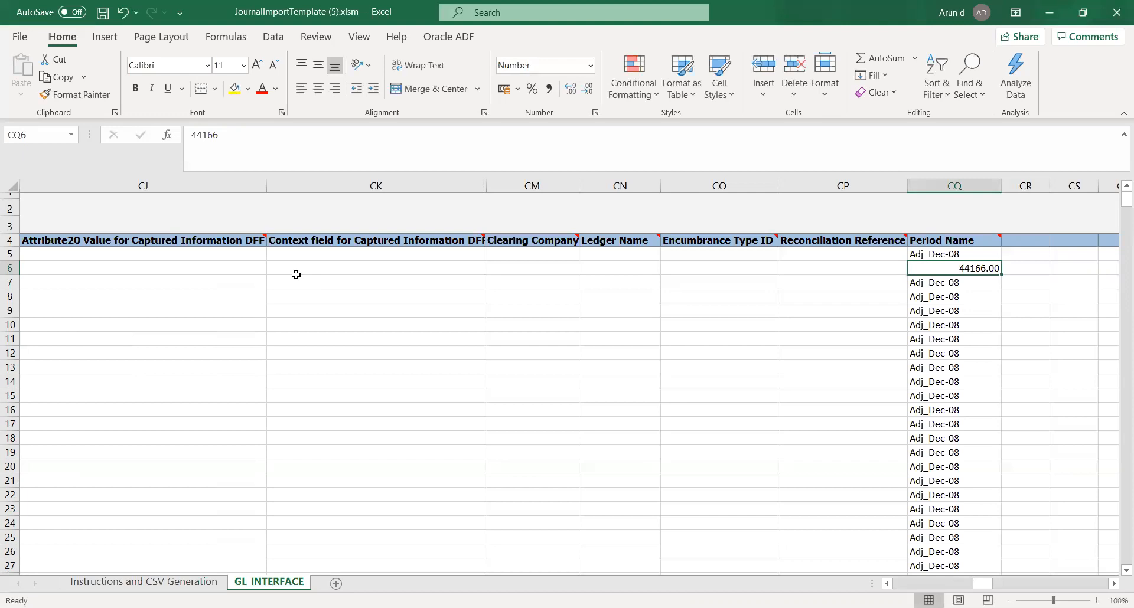
pyautogui.write('December')
pyautogui.press('Tab')
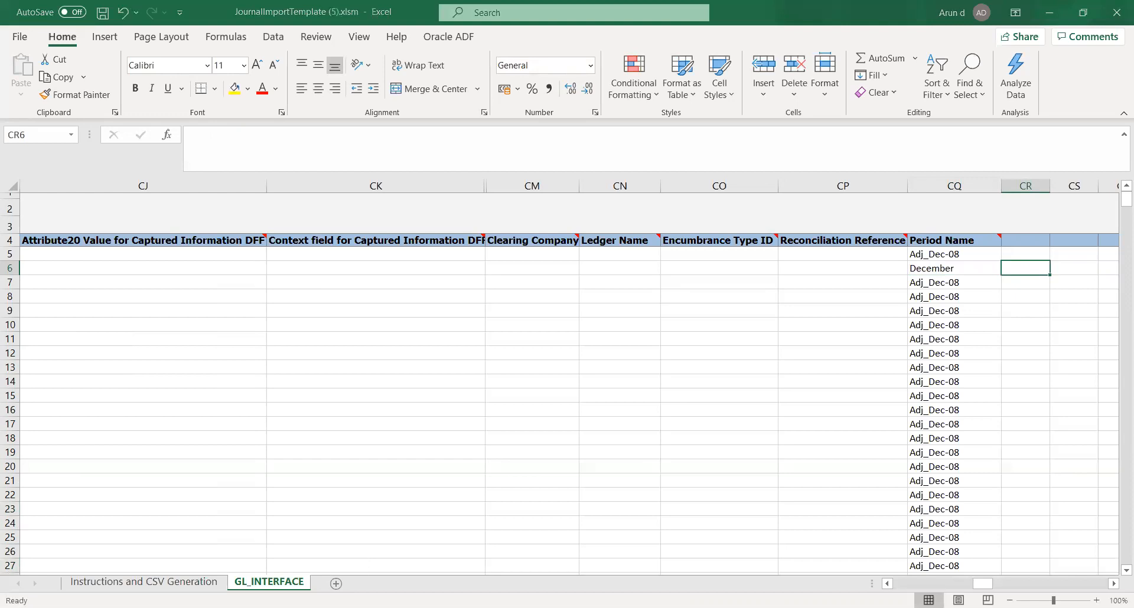
pyautogui.click(357, 512)
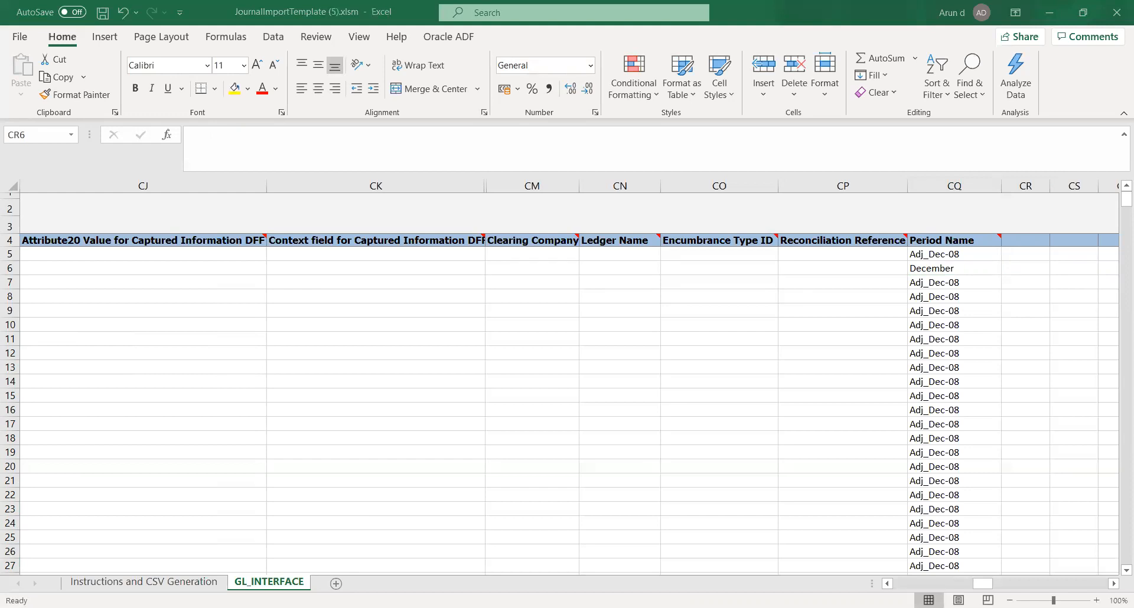
pyautogui.click(963, 264)
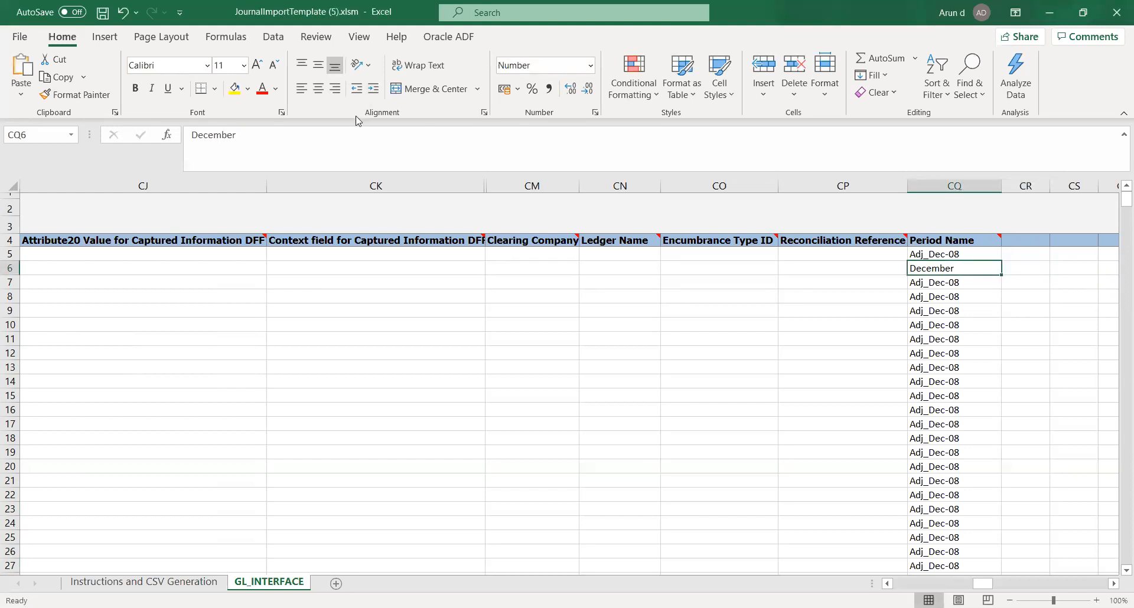
pyautogui.click(343, 126)
pyautogui.doubleClick(343, 126)
pyautogui.press('BackSpace')
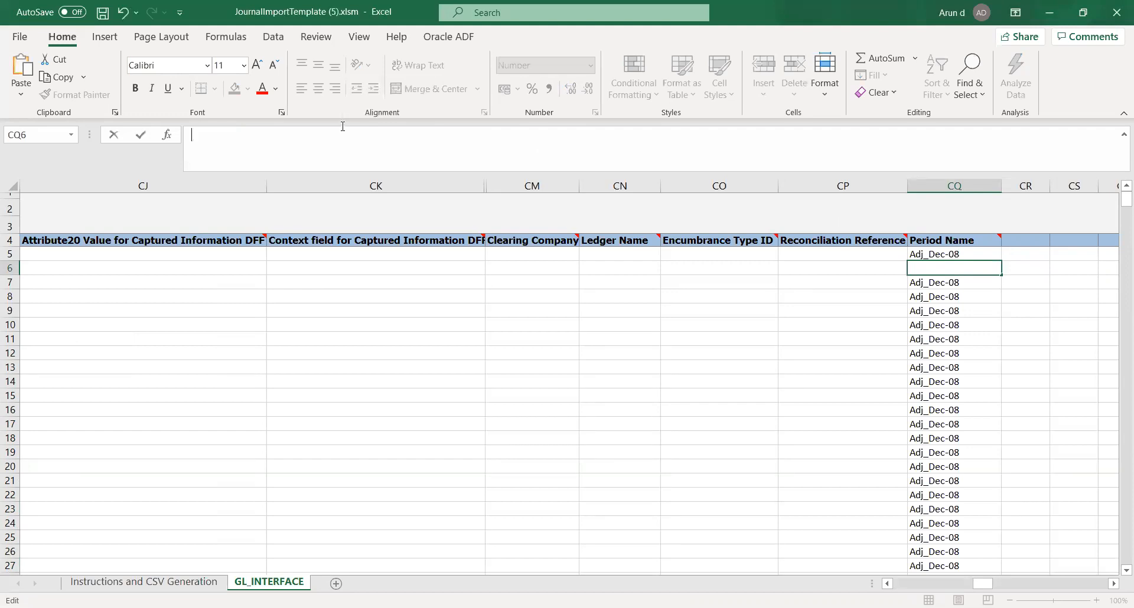
pyautogui.write('Dec-20')
pyautogui.press('Tab')
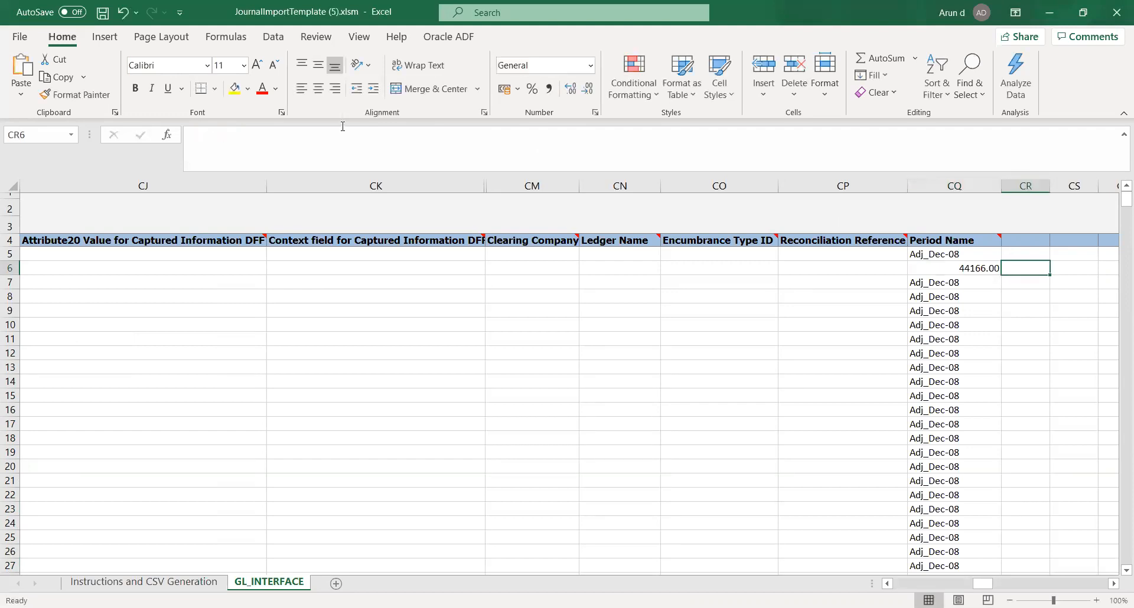
pyautogui.click(957, 269)
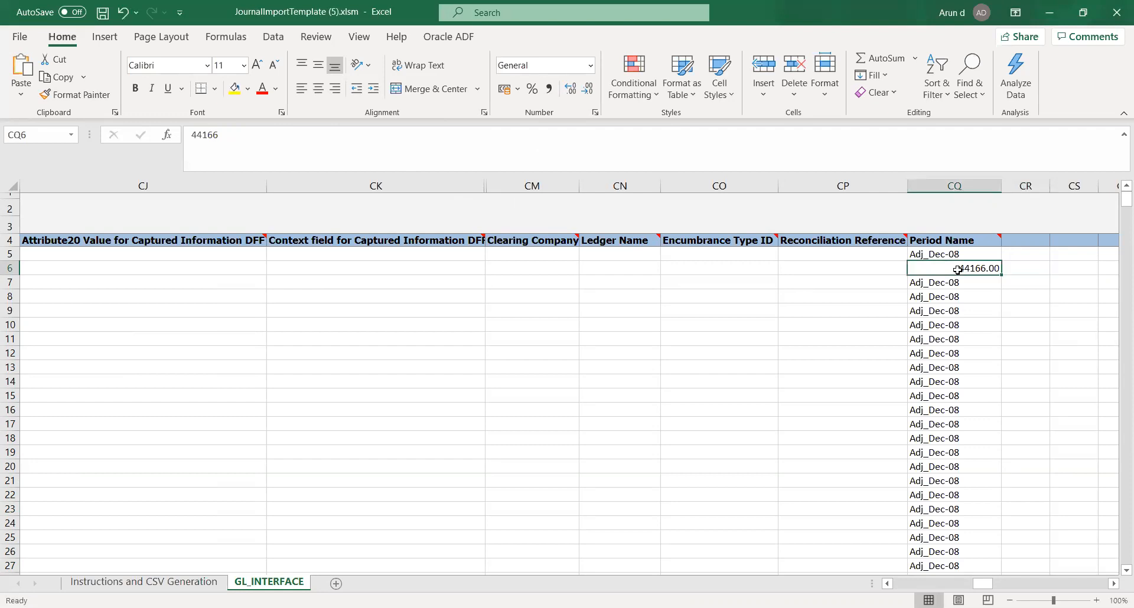
# Change CQ7's period from Adj_Dec-08 to Adj_Dec-20, then to Dec-20.
pyautogui.rightClick(960, 274)
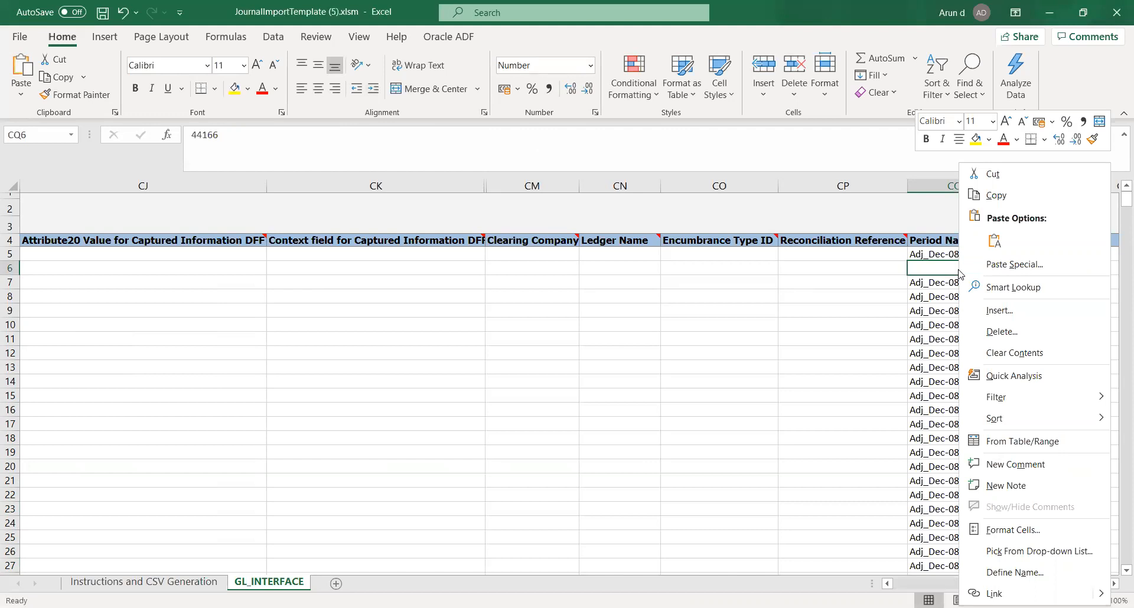
pyautogui.press('Escape')
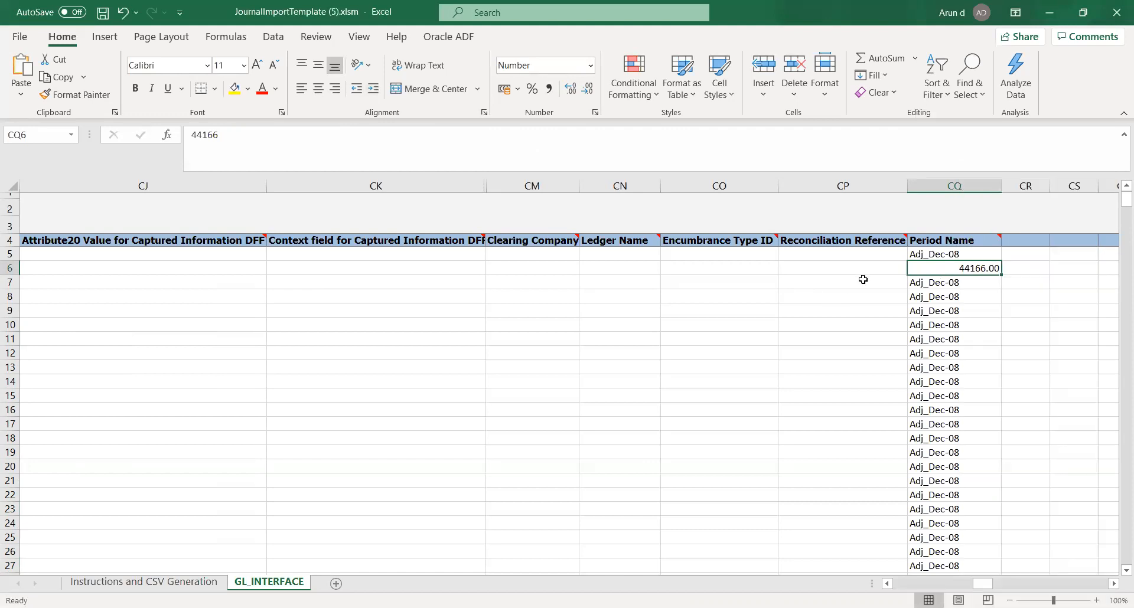
pyautogui.click(948, 284)
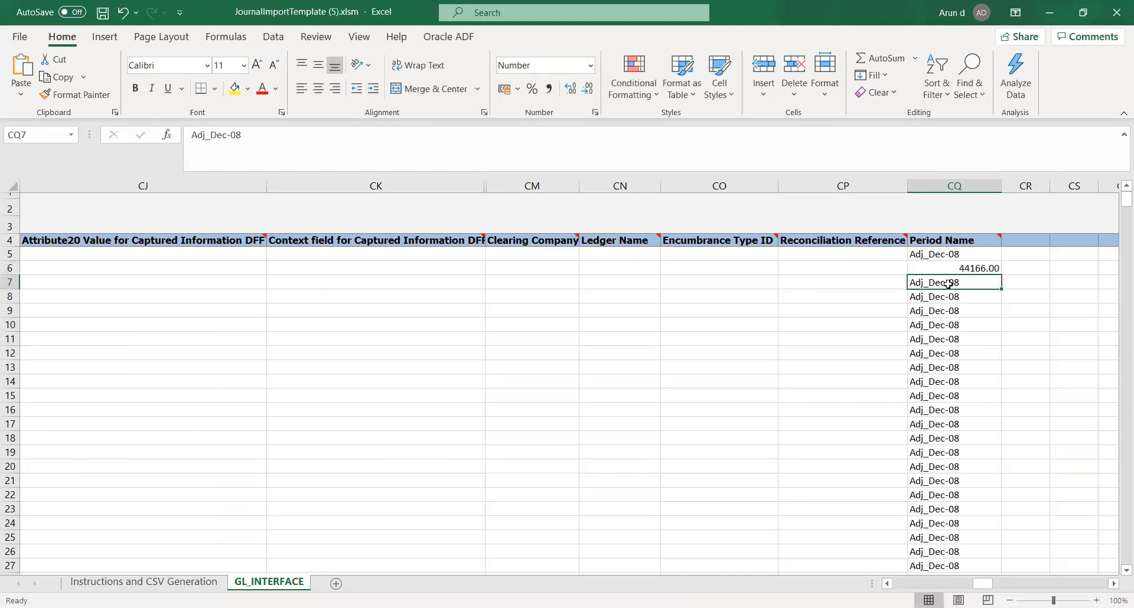
pyautogui.doubleClick(955, 283)
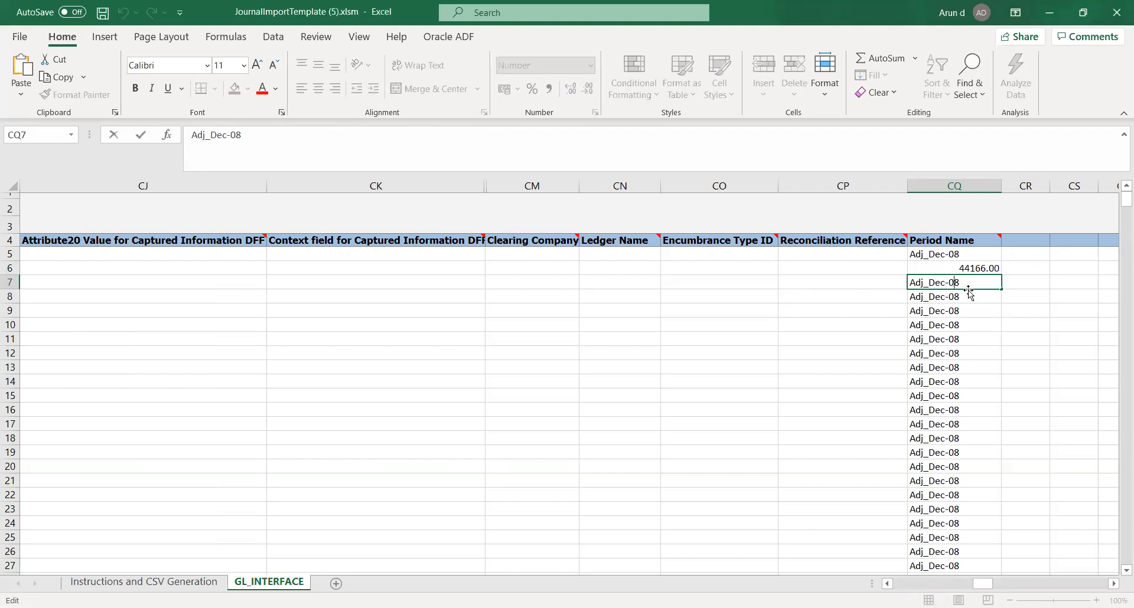
pyautogui.press('BackSpace')
pyautogui.press('BackSpace')
pyautogui.write('20')
pyautogui.press('Tab')
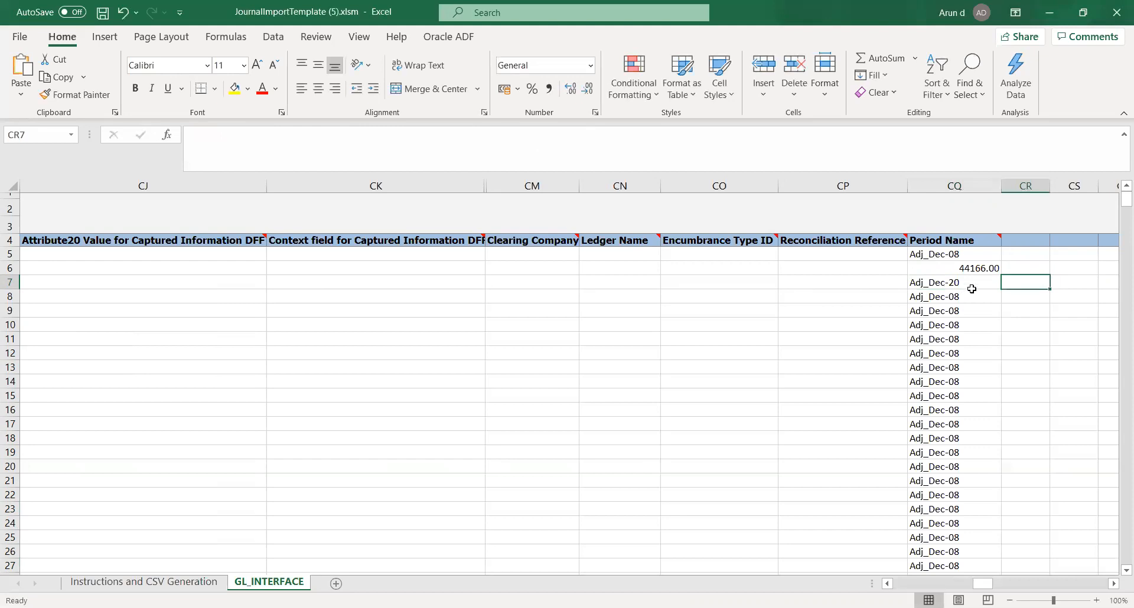
pyautogui.click(413, 607)
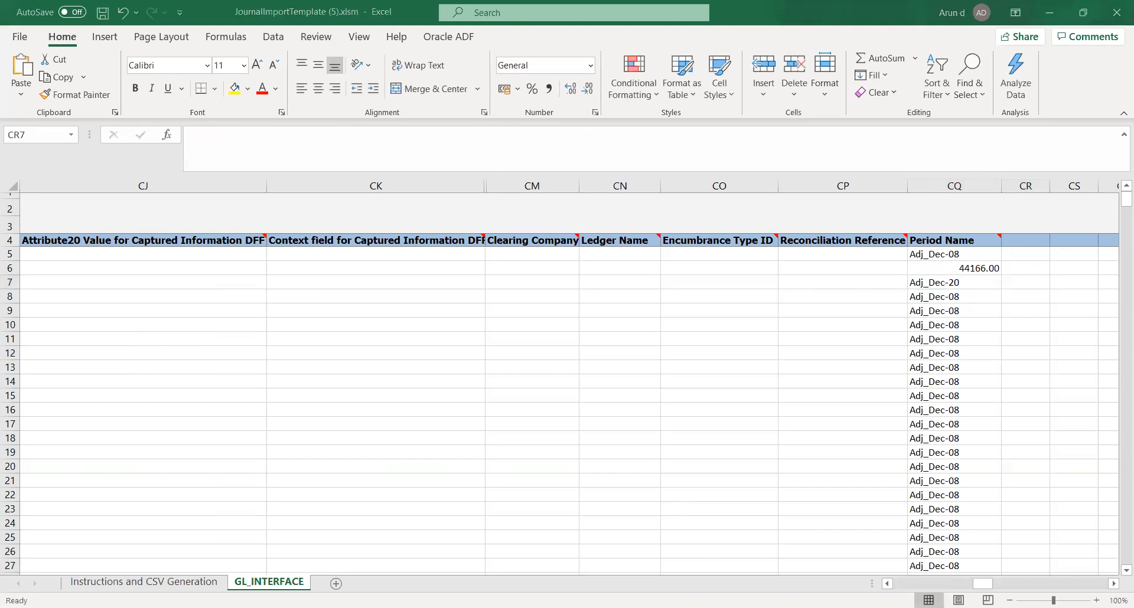
pyautogui.doubleClick(931, 283)
pyautogui.press('BackSpace')
pyautogui.press('BackSpace')
pyautogui.press('BackSpace')
pyautogui.press('BackSpace')
pyautogui.press('Tab')
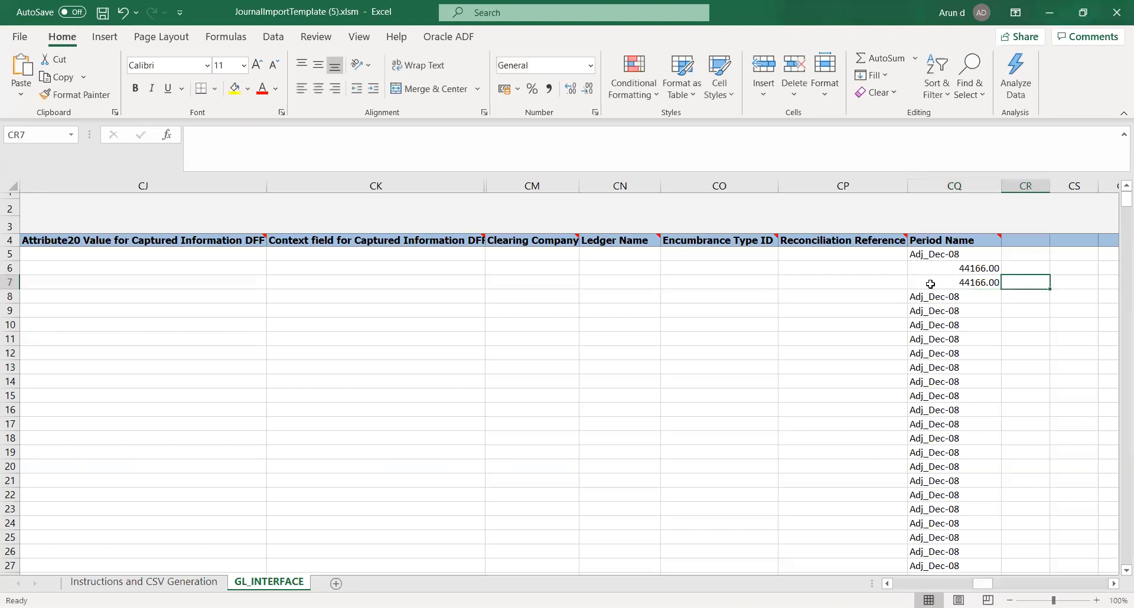
# Copy the Adj_Dec-08 period from CQ5 into CQ6 and CQ7.
pyautogui.click(931, 284)
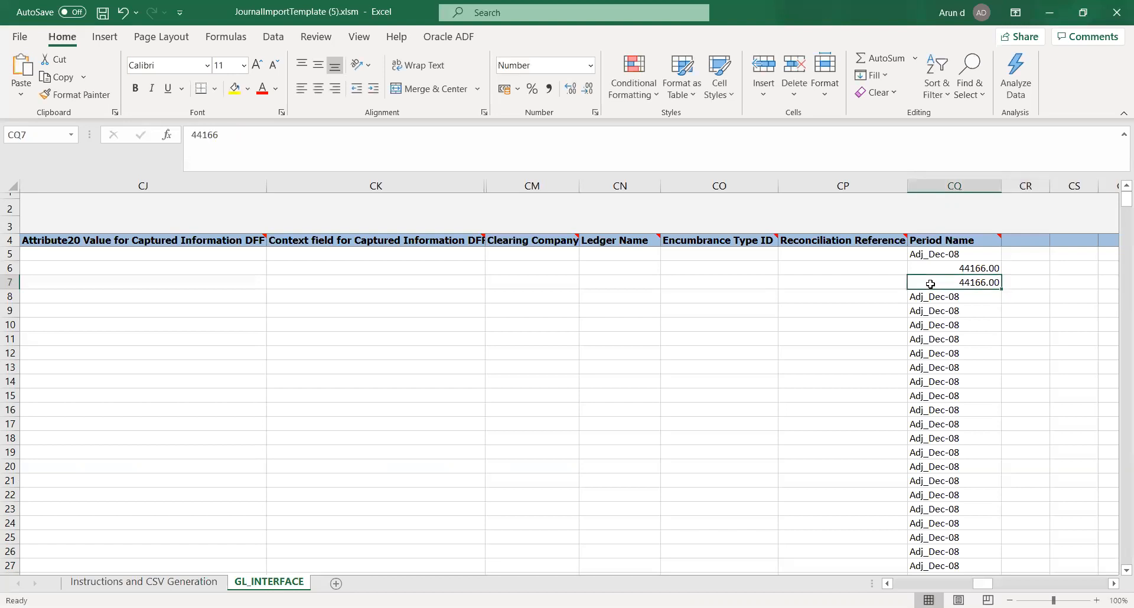
pyautogui.press('Up')
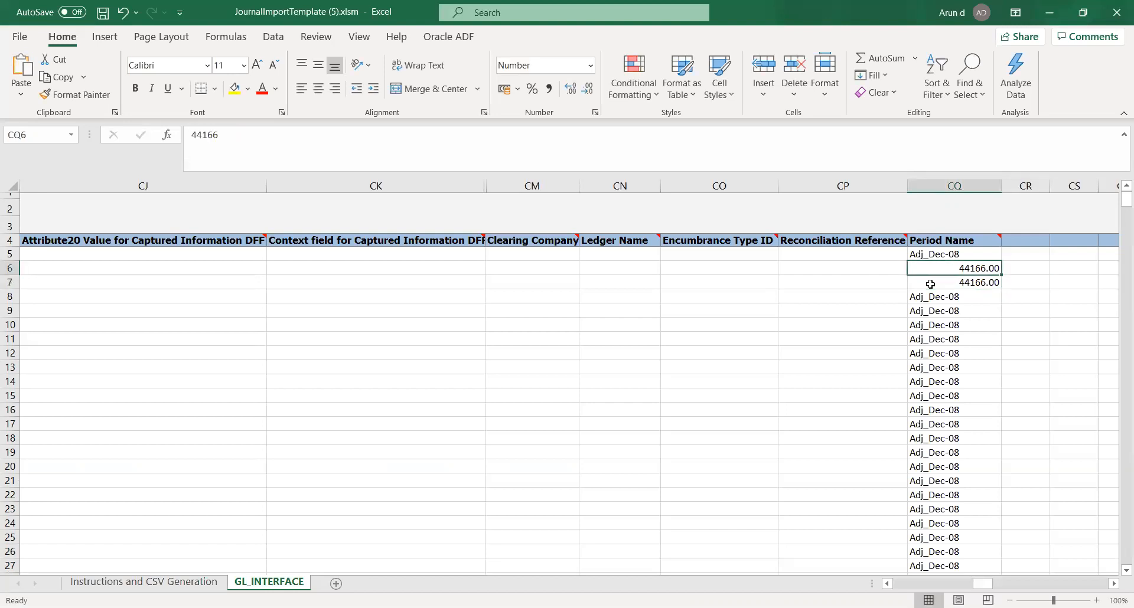
pyautogui.press('Up')
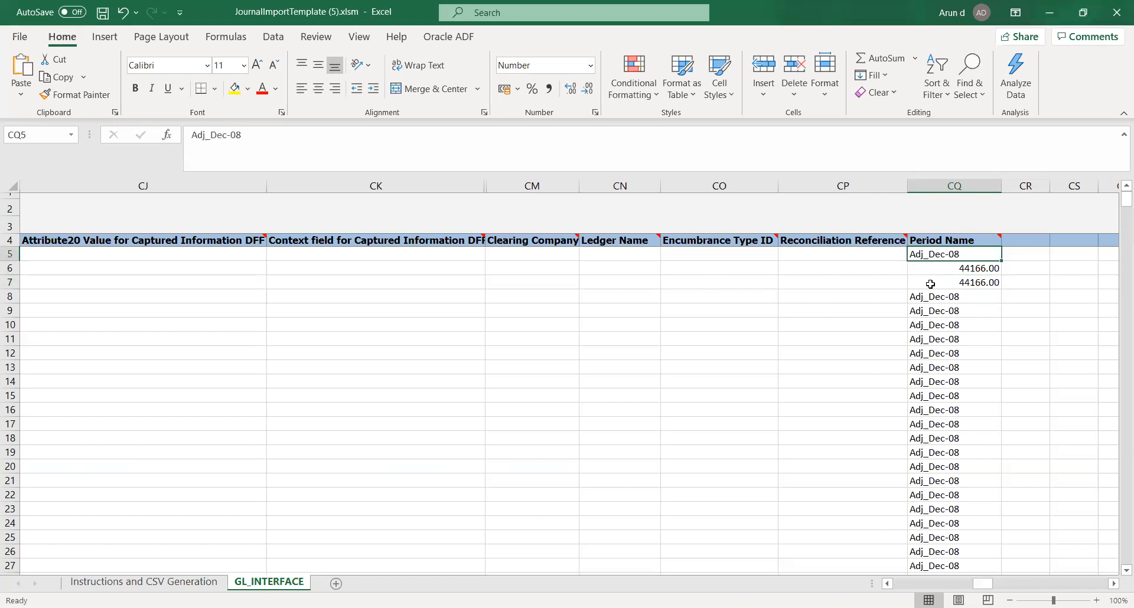
pyautogui.hotkey('ctrl', 'c')
pyautogui.press('Down')
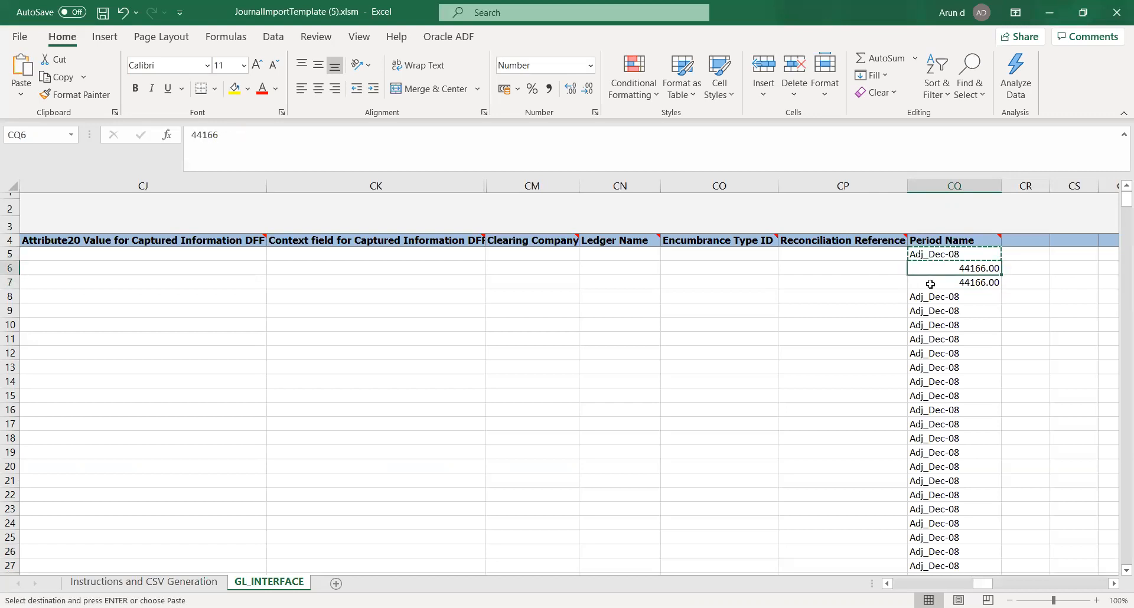
pyautogui.hotkey('ctrl', 'v')
pyautogui.press('Down')
pyautogui.hotkey('ctrl', 'v')
pyautogui.press('Up')
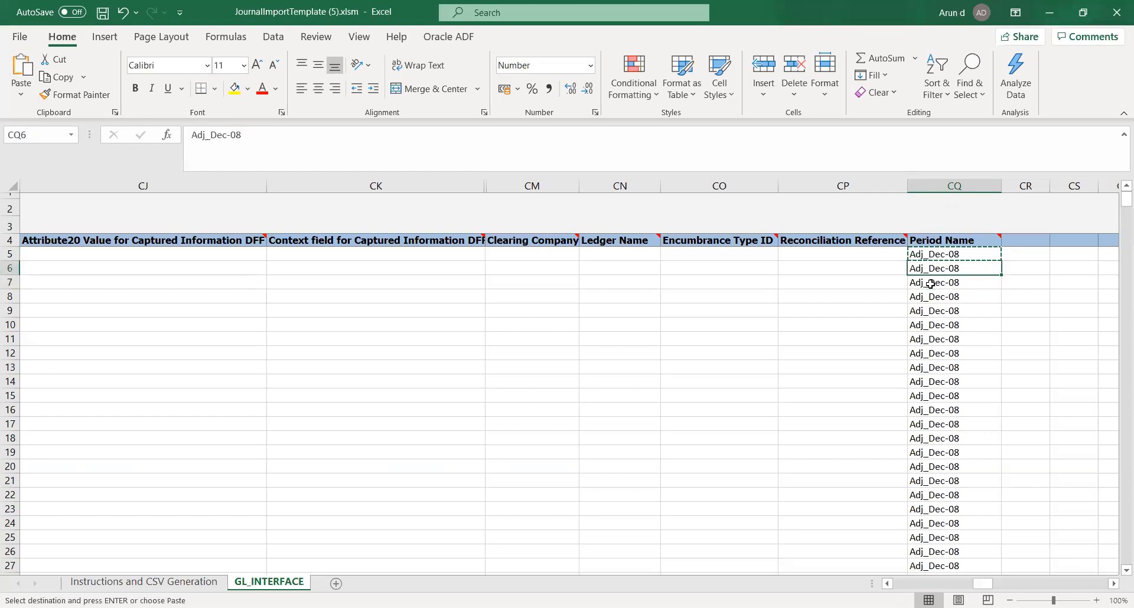
# Clear the leftover Adj_Dec-08 Period Name values from row 8 downward.
pyautogui.press('Down')
pyautogui.press('Down')
pyautogui.press('Down')
pyautogui.press('Down')
pyautogui.press('Down')
pyautogui.press('Down')
pyautogui.press('Up')
pyautogui.press('Up')
pyautogui.press('Up')
pyautogui.press('Up')
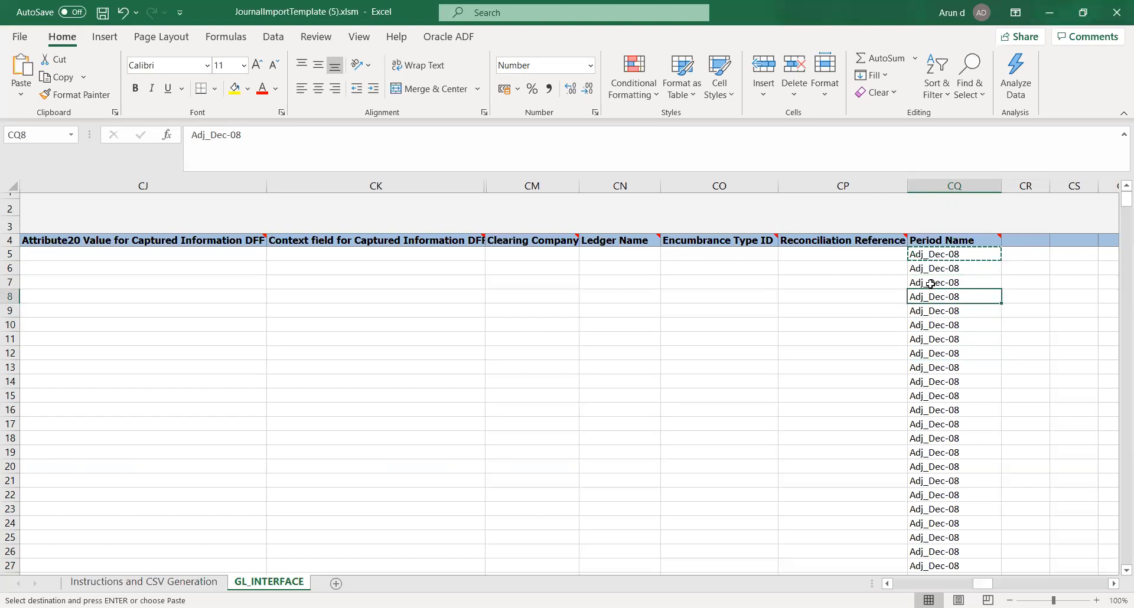
pyautogui.hotkey('ctrl', 'shift', 'Down')
pyautogui.press('Delete')
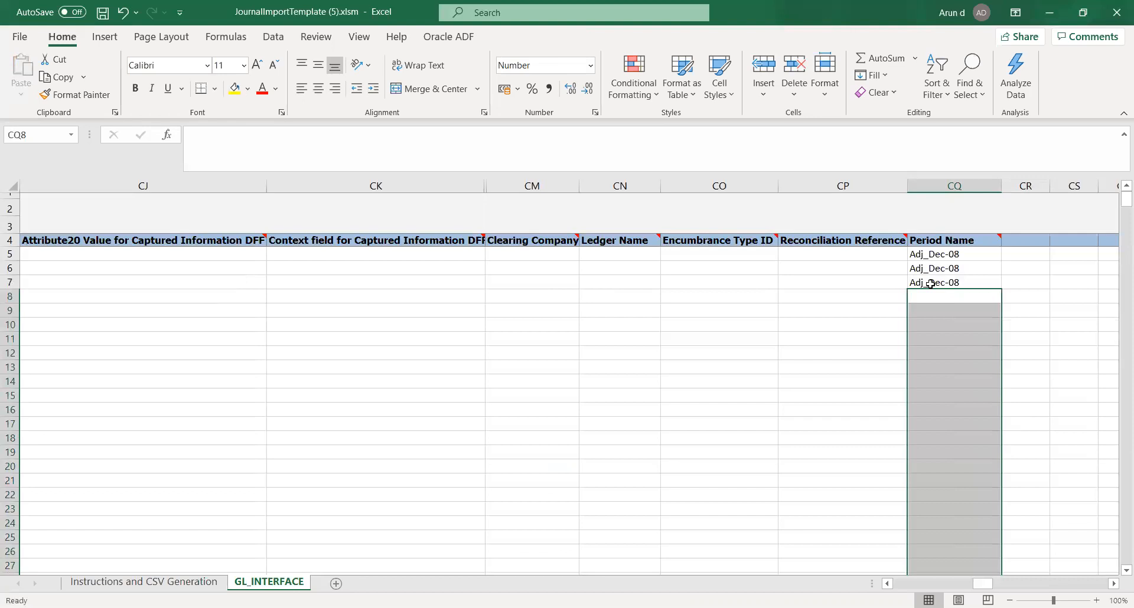
pyautogui.press('Up')
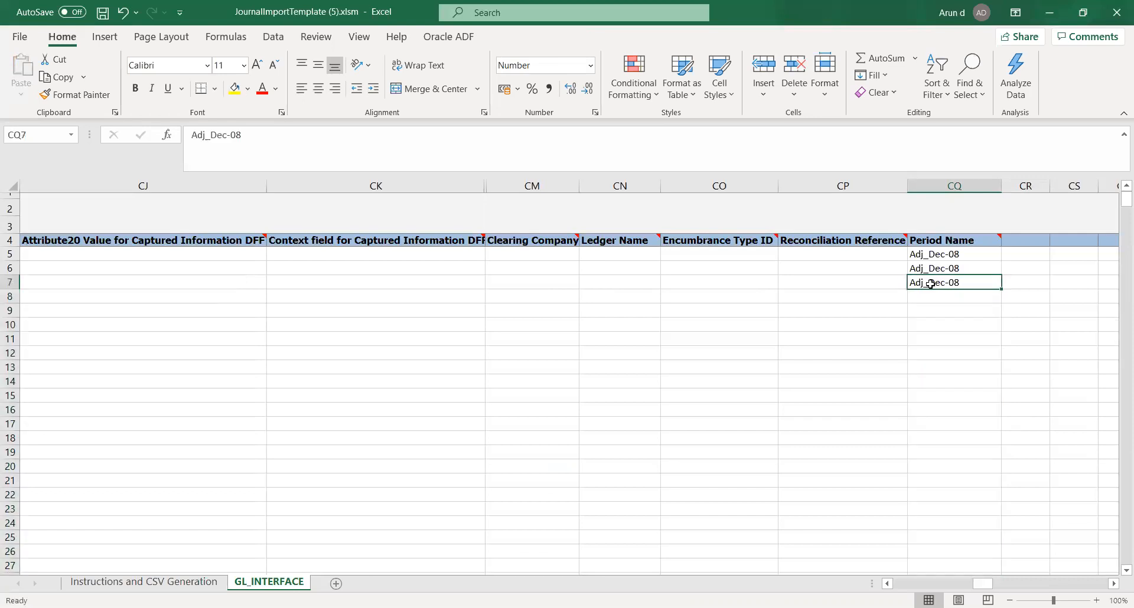
pyautogui.press('Left')
pyautogui.press('Left')
pyautogui.press('Left')
pyautogui.press('Left')
pyautogui.press('Left')
pyautogui.press('Left')
pyautogui.press('Left')
pyautogui.press('Left')
pyautogui.press('Left')
pyautogui.press('Left')
pyautogui.press('Left')
pyautogui.press('Left')
pyautogui.press('Left')
pyautogui.press('Left')
pyautogui.press('Left')
pyautogui.press('Left')
pyautogui.press('Left')
pyautogui.press('Left')
pyautogui.press('Left')
pyautogui.press('Left')
pyautogui.press('Left')
pyautogui.press('Left')
pyautogui.press('Left')
pyautogui.press('Left')
pyautogui.press('Left')
pyautogui.press('Left')
pyautogui.press('Left')
pyautogui.press('Left')
pyautogui.press('Left')
pyautogui.press('Left')
pyautogui.press('Left')
pyautogui.press('Left')
pyautogui.press('Left')
pyautogui.press('Left')
pyautogui.press('Left')
pyautogui.press('Left')
pyautogui.press('Left')
pyautogui.press('Left')
pyautogui.press('Left')
pyautogui.press('Left')
pyautogui.press('Left')
pyautogui.press('Left')
pyautogui.press('Left')
pyautogui.press('Left')
pyautogui.press('Left')
pyautogui.press('Left')
pyautogui.press('Left')
pyautogui.press('Left')
pyautogui.press('Left')
pyautogui.press('Left')
pyautogui.press('Left')
pyautogui.press('Left')
pyautogui.press('Left')
pyautogui.press('Left')
pyautogui.press('Left')
pyautogui.press('Left')
pyautogui.press('Left')
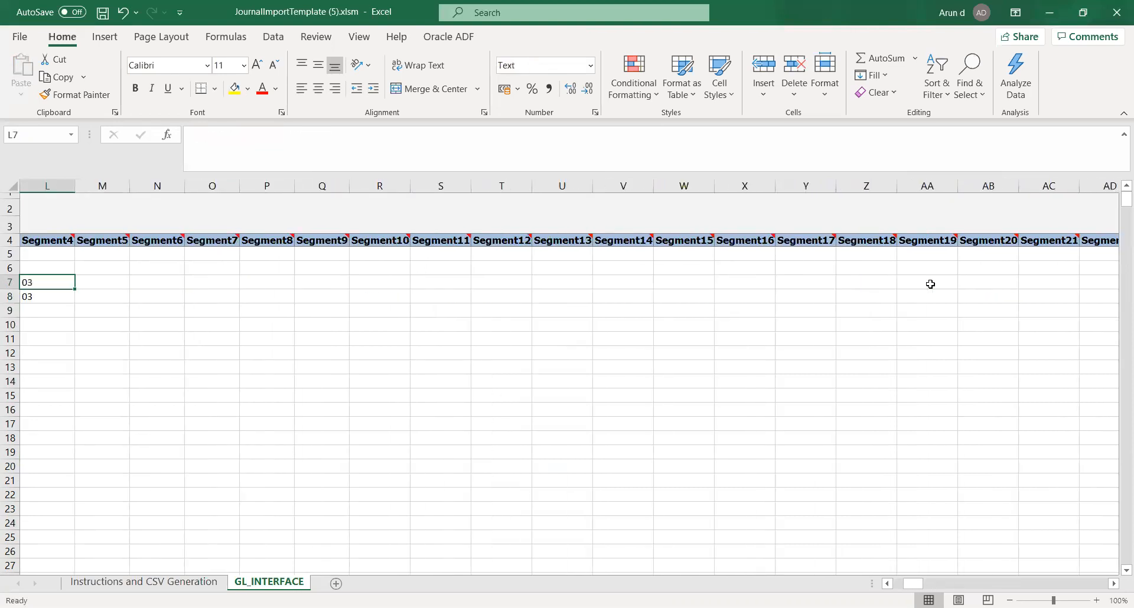
pyautogui.press('Left')
pyautogui.press('Left')
pyautogui.press('Left')
pyautogui.press('Left')
pyautogui.press('Left')
pyautogui.press('Left')
pyautogui.press('Left')
pyautogui.press('Left')
pyautogui.press('Left')
pyautogui.press('Left')
pyautogui.press('Left')
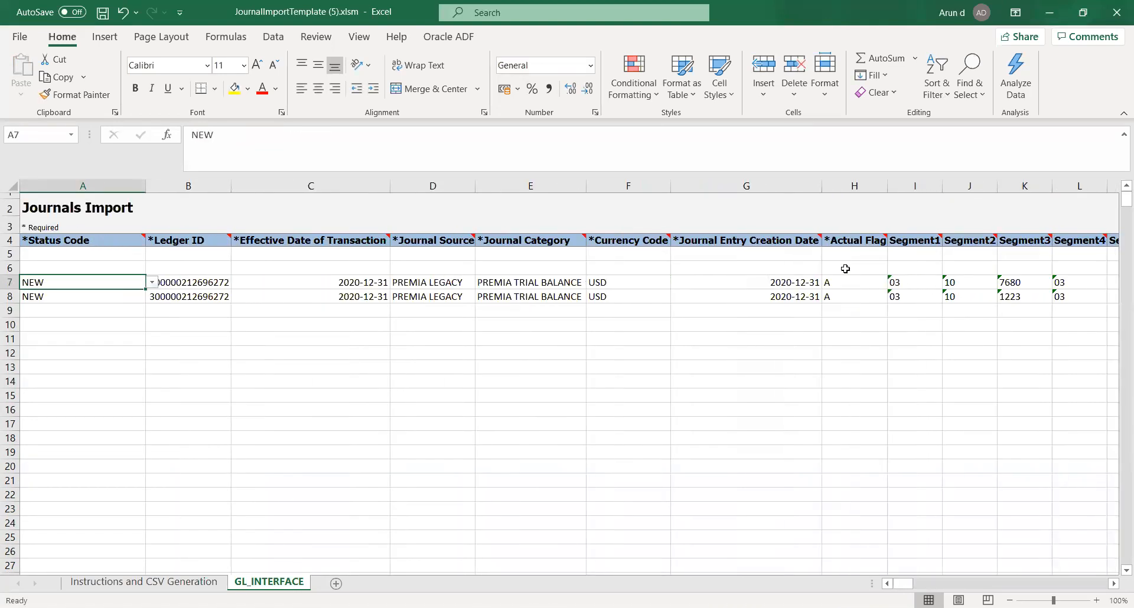
# Delete the blank row 5 so the journal lines sit in rows 5 and 6.
pyautogui.click(11, 255)
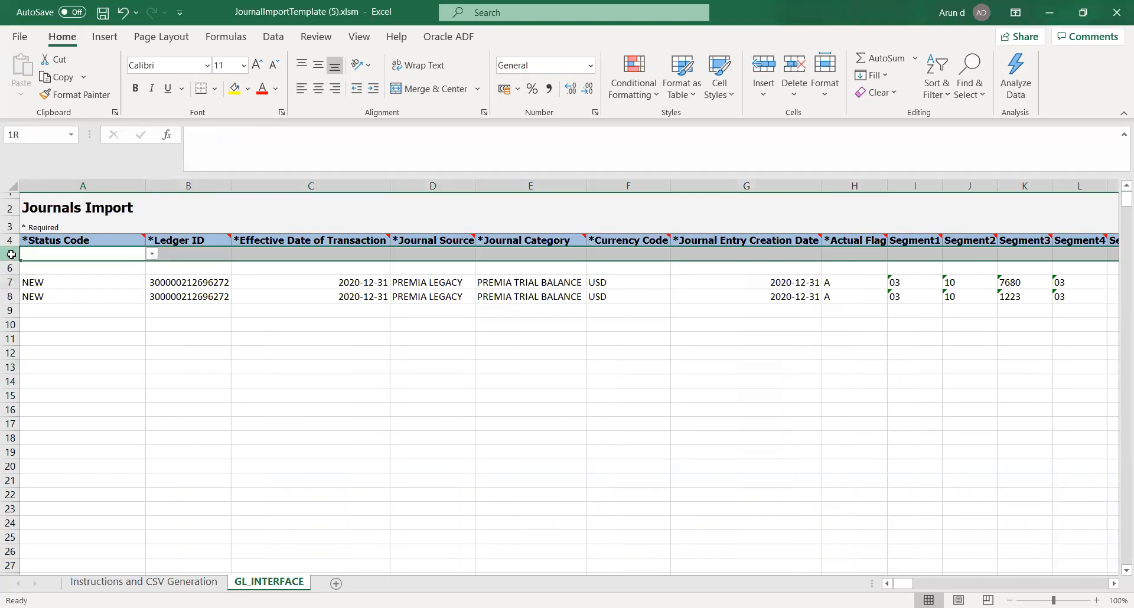
pyautogui.rightClick(12, 256)
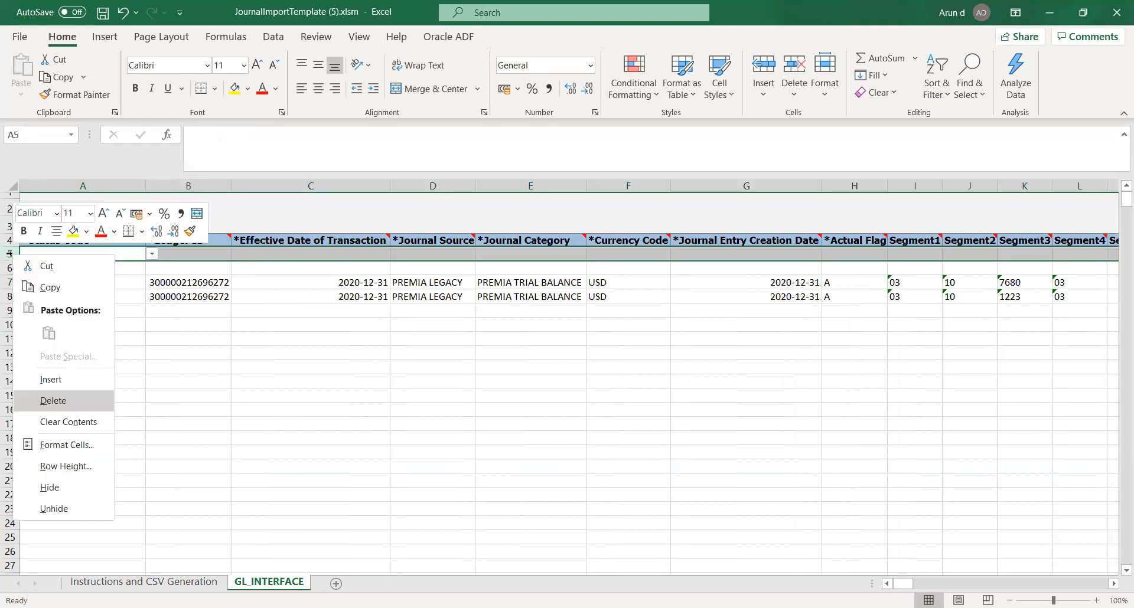
pyautogui.click(43, 404)
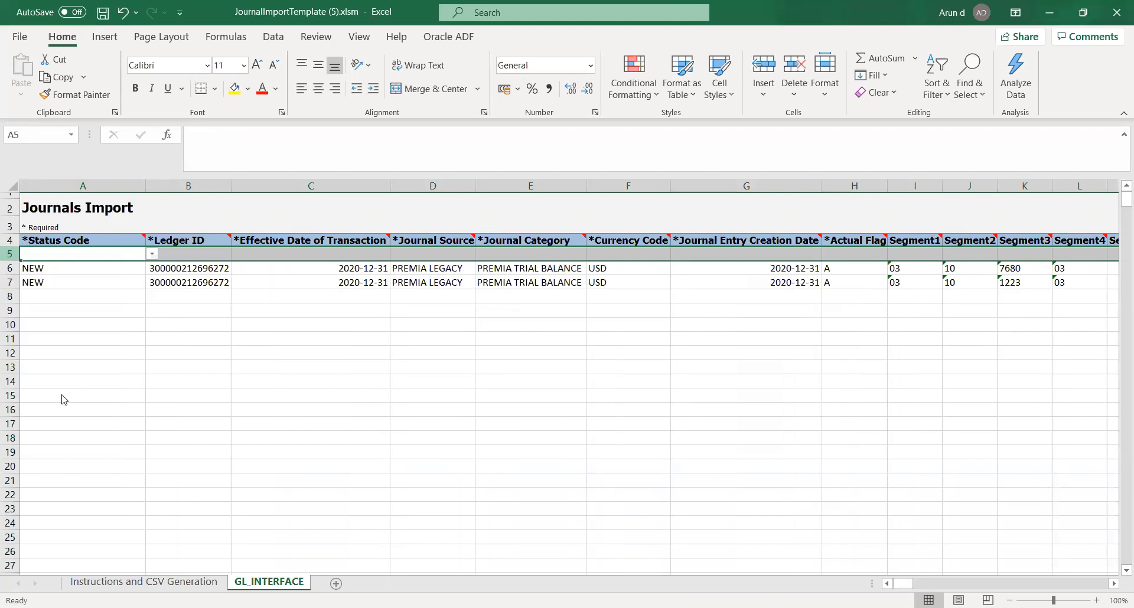
# Move right along row 6 from the Ledger ID toward the Period Name column.
pyautogui.click(198, 265)
pyautogui.press('Right')
pyautogui.press('Right')
pyautogui.press('Right')
pyautogui.press('Right')
pyautogui.press('Right')
pyautogui.press('Right')
pyautogui.press('Right')
pyautogui.press('Right')
pyautogui.press('Right')
pyautogui.press('Right')
pyautogui.press('Right')
pyautogui.press('Right')
pyautogui.press('Right')
pyautogui.press('Right')
pyautogui.press('Right')
pyautogui.press('Right')
pyautogui.press('Right')
pyautogui.press('Right')
pyautogui.press('Right')
pyautogui.press('Right')
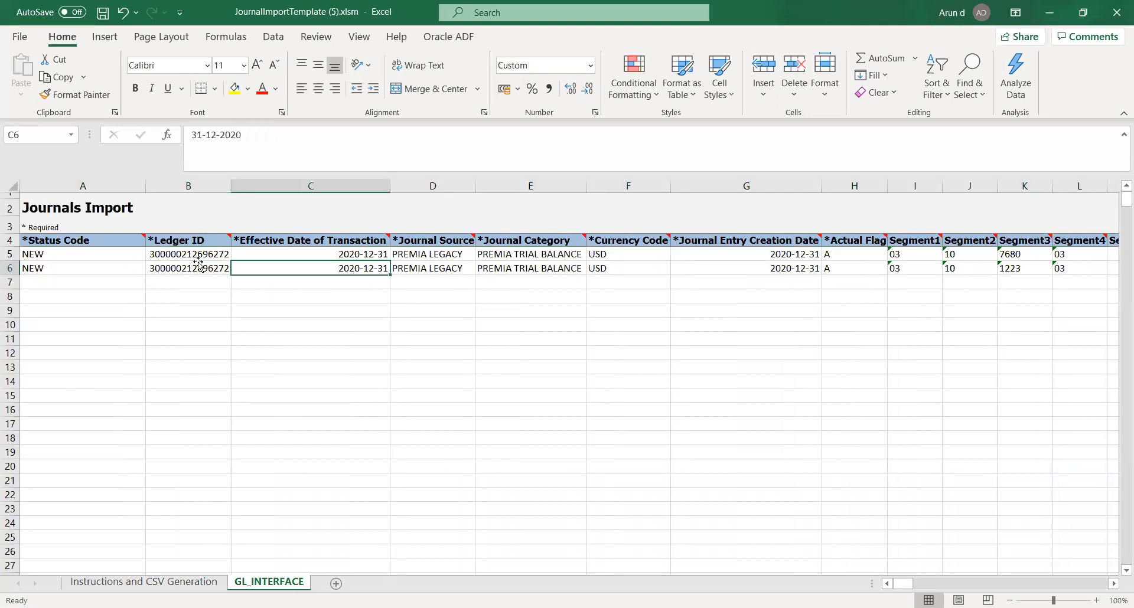
pyautogui.press('Right')
pyautogui.press('Right')
pyautogui.press('Right')
pyautogui.press('Right')
pyautogui.press('Right')
pyautogui.press('Right')
pyautogui.press('Right')
pyautogui.press('Right')
pyautogui.press('Right')
pyautogui.press('Right')
pyautogui.press('Right')
pyautogui.press('Right')
pyautogui.press('Right')
pyautogui.press('Right')
pyautogui.press('Right')
pyautogui.press('Right')
pyautogui.press('Right')
pyautogui.press('Right')
pyautogui.press('Right')
pyautogui.press('Right')
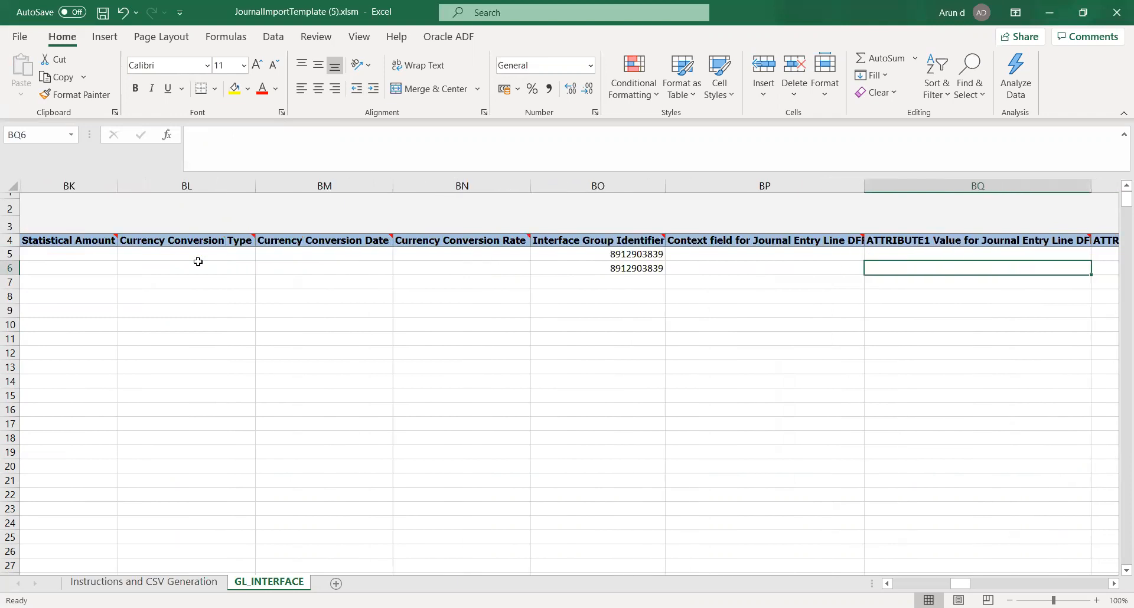
pyautogui.press('Right')
pyautogui.press('Right')
pyautogui.press('Right')
pyautogui.press('Right')
pyautogui.press('Right')
pyautogui.press('Right')
pyautogui.press('Right')
pyautogui.press('Right')
pyautogui.press('Right')
pyautogui.press('Right')
pyautogui.press('Right')
pyautogui.press('Right')
pyautogui.press('Right')
pyautogui.press('Right')
pyautogui.press('Right')
pyautogui.press('Right')
pyautogui.press('Right')
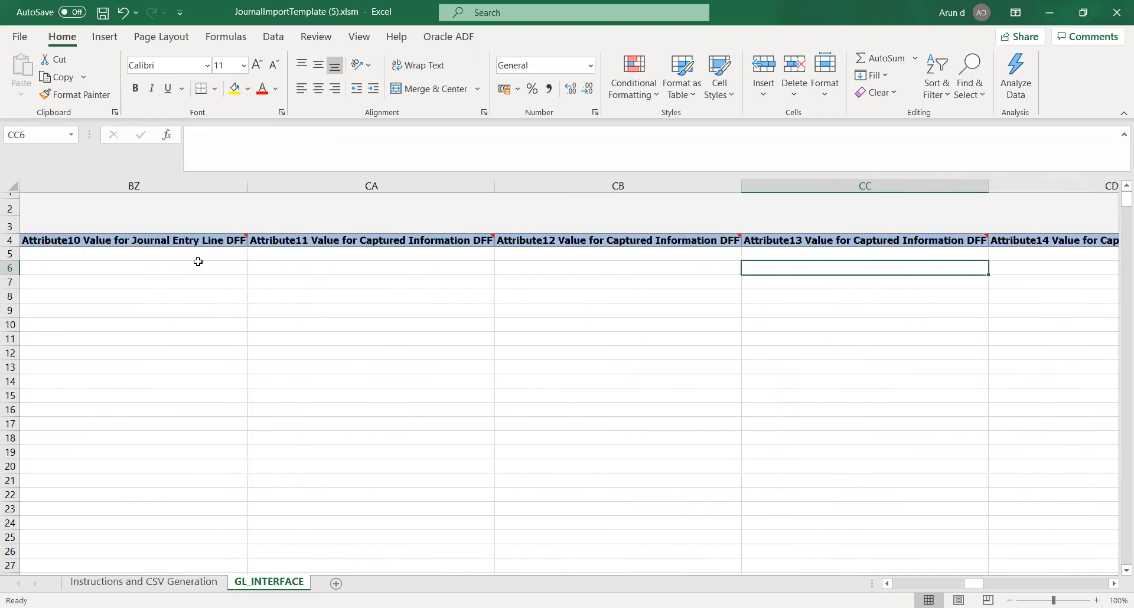
pyautogui.press('Right')
pyautogui.press('Right')
pyautogui.press('Right')
pyautogui.press('Right')
pyautogui.press('Right')
pyautogui.press('Right')
pyautogui.press('Right')
pyautogui.press('Right')
pyautogui.press('Right')
pyautogui.press('Right')
pyautogui.press('Right')
pyautogui.press('Right')
pyautogui.press('Right')
pyautogui.press('Right')
pyautogui.press('Right')
pyautogui.press('Right')
pyautogui.press('Right')
pyautogui.press('Right')
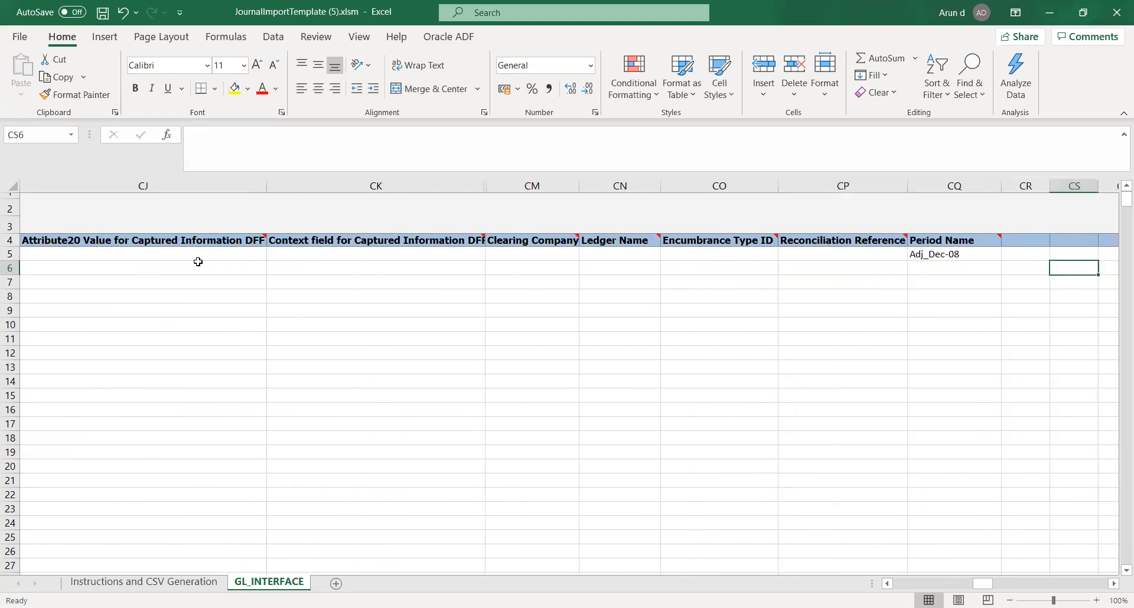
# Copy Adj_Dec-08 from CQ5 into the second line's Period Name in CQ6.
pyautogui.press('Left')
pyautogui.press('Left')
pyautogui.press('Left')
pyautogui.press('Left')
pyautogui.press('Left')
pyautogui.press('Left')
pyautogui.press('Left')
pyautogui.press('Left')
pyautogui.press('Left')
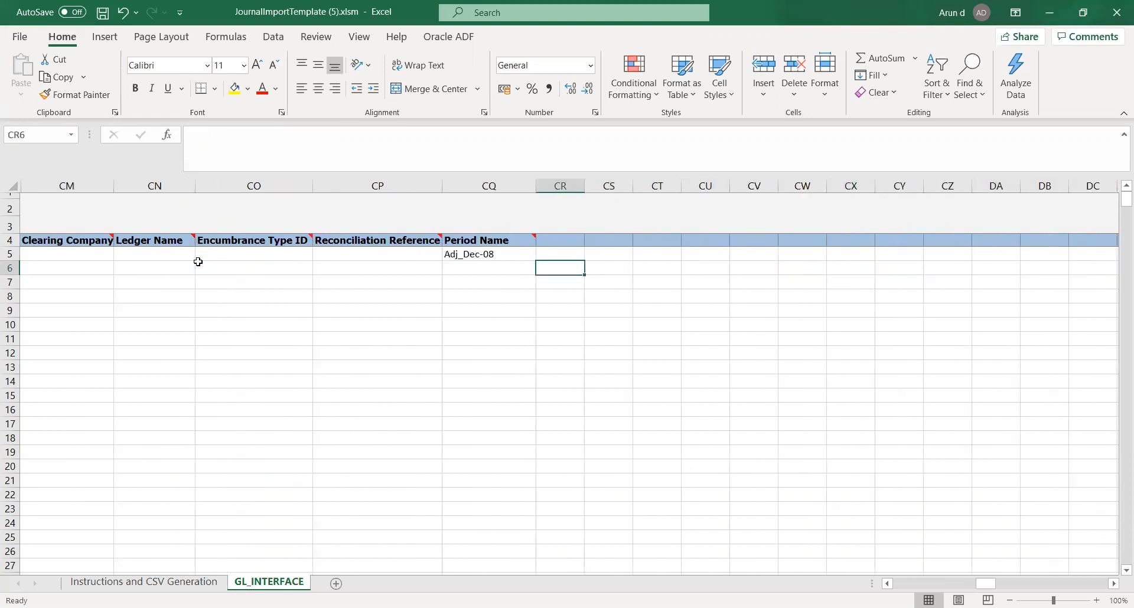
pyautogui.press('Up')
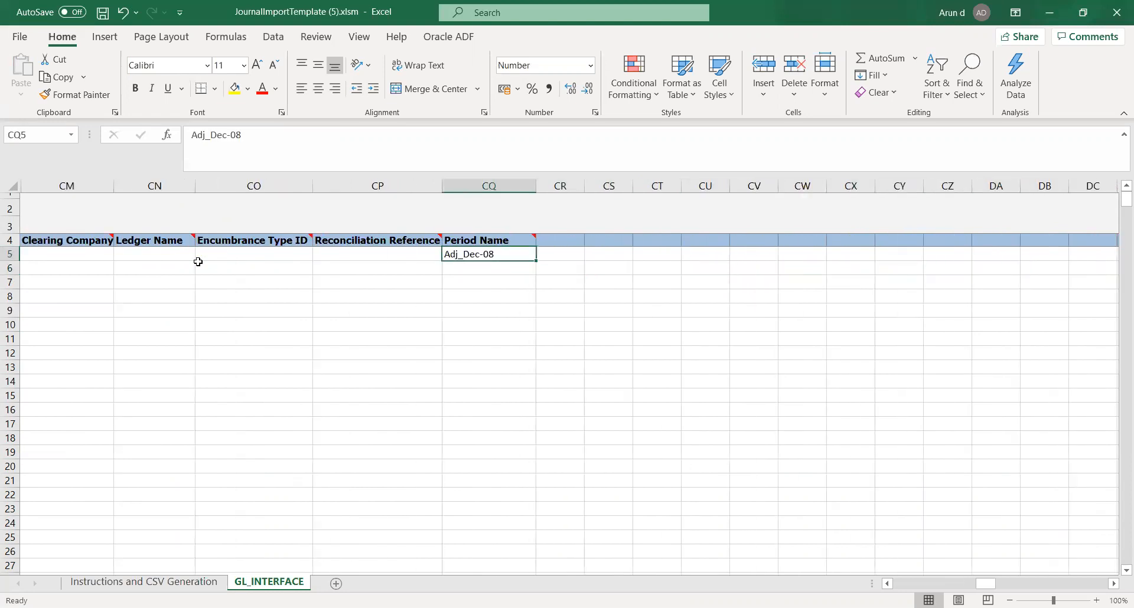
pyautogui.hotkey('ctrl', 'c')
pyautogui.press('Down')
pyautogui.hotkey('ctrl', 'v')
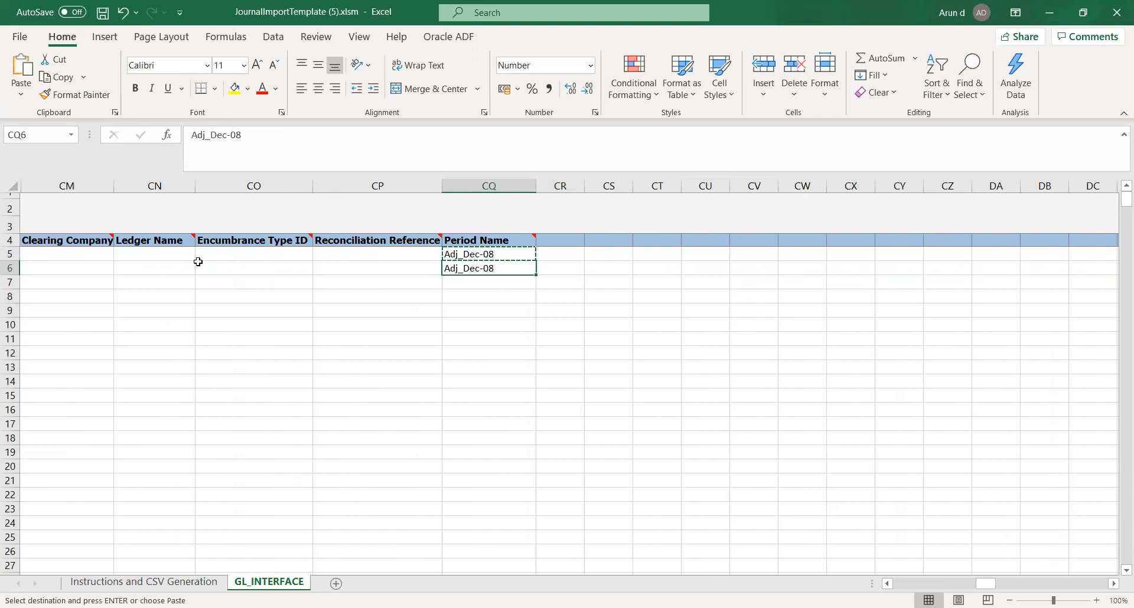
# Save the workbook, accepting the personal information warning.
pyautogui.hotkey('ctrl', 's')
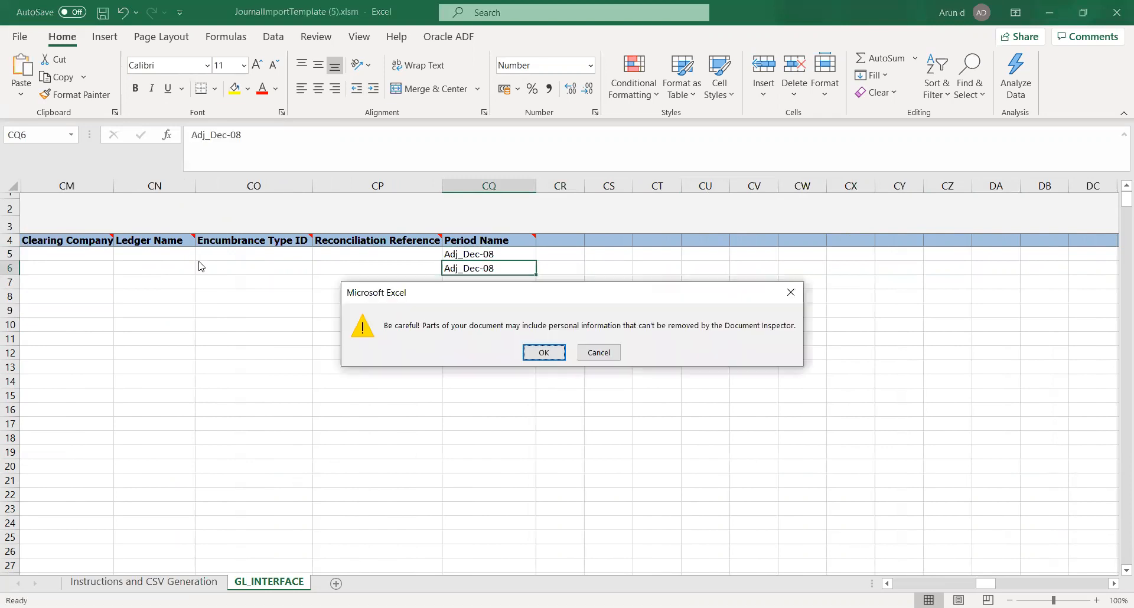
pyautogui.press('Return')
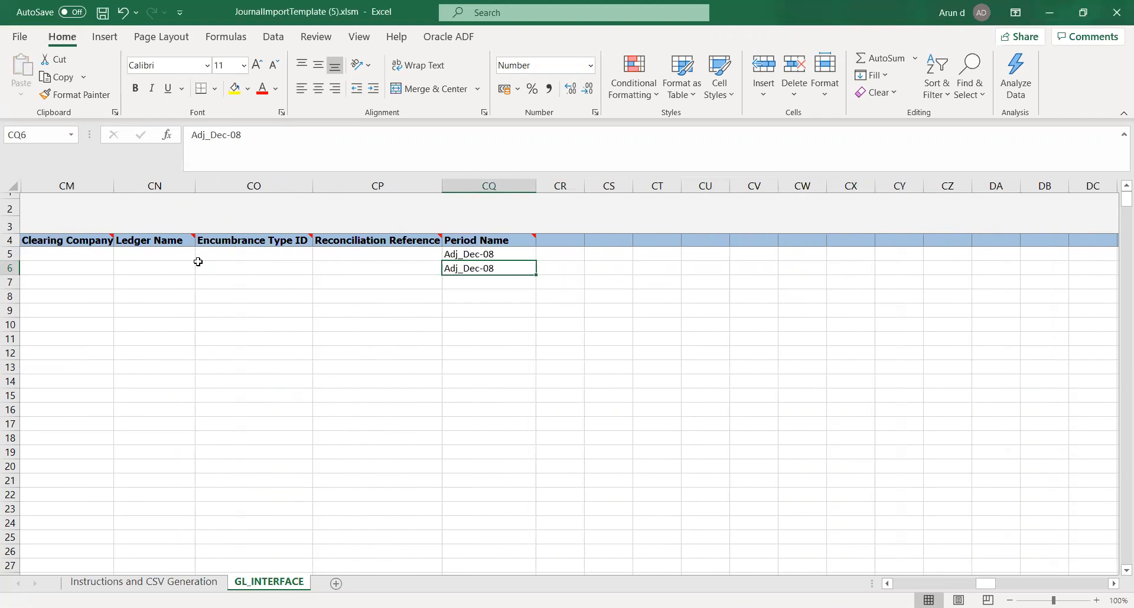
pyautogui.press('Up')
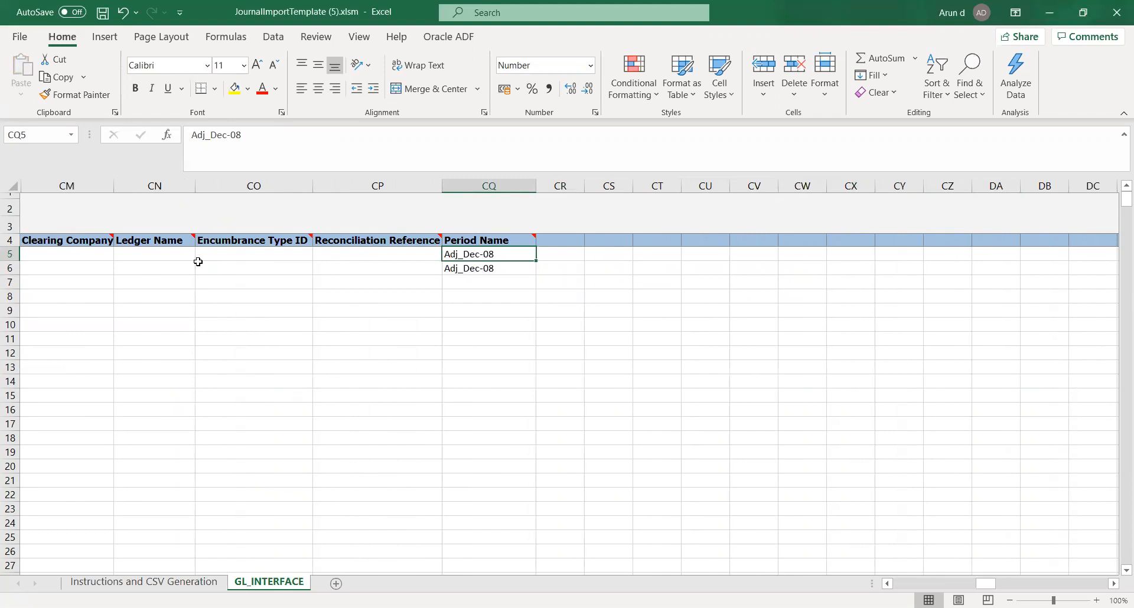
pyautogui.press('Left')
pyautogui.press('Left')
pyautogui.press('Left')
pyautogui.press('Left')
pyautogui.press('Left')
pyautogui.press('Left')
pyautogui.press('Left')
pyautogui.press('Left')
pyautogui.press('Left')
pyautogui.press('Left')
pyautogui.press('Left')
pyautogui.press('Left')
pyautogui.press('Left')
pyautogui.press('Left')
pyautogui.press('Left')
pyautogui.press('Left')
pyautogui.press('Left')
pyautogui.press('Left')
pyautogui.press('Left')
pyautogui.press('Left')
pyautogui.press('Left')
pyautogui.press('Left')
pyautogui.press('Left')
pyautogui.press('Left')
pyautogui.press('Left')
pyautogui.press('Left')
pyautogui.press('Left')
pyautogui.press('Left')
pyautogui.press('Left')
pyautogui.press('Left')
pyautogui.press('Left')
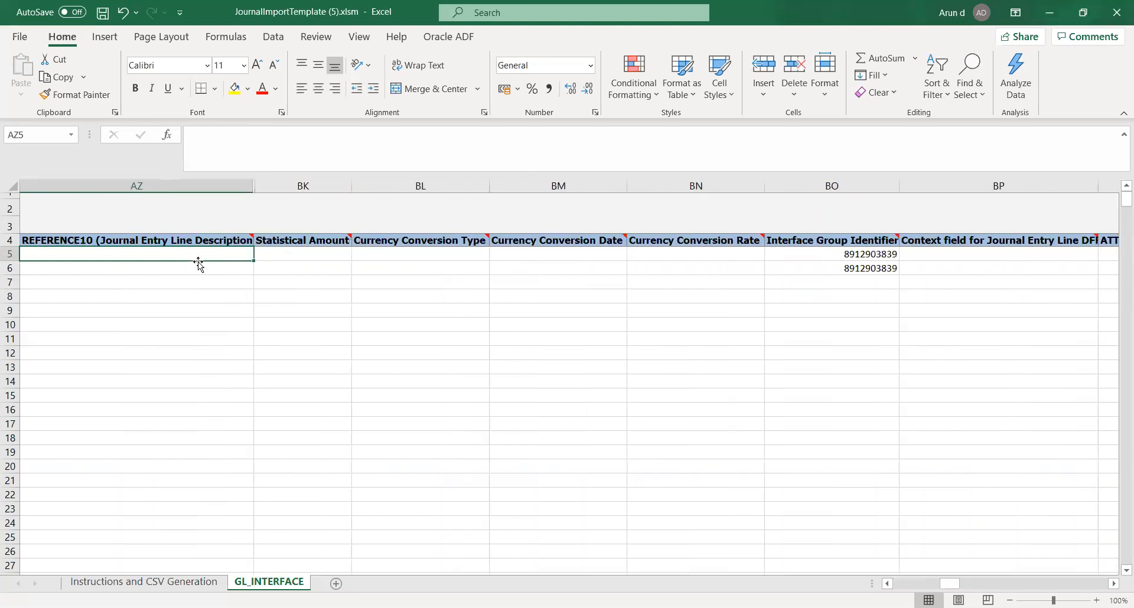
pyautogui.press('Left')
pyautogui.press('Left')
pyautogui.press('Left')
pyautogui.press('Left')
pyautogui.press('Left')
pyautogui.press('Left')
pyautogui.press('Left')
pyautogui.press('Left')
pyautogui.press('Left')
pyautogui.press('Left')
pyautogui.press('Left')
pyautogui.press('Left')
pyautogui.press('Left')
pyautogui.press('Left')
pyautogui.press('Left')
pyautogui.press('Left')
pyautogui.press('Left')
pyautogui.press('Left')
pyautogui.press('Left')
pyautogui.press('Left')
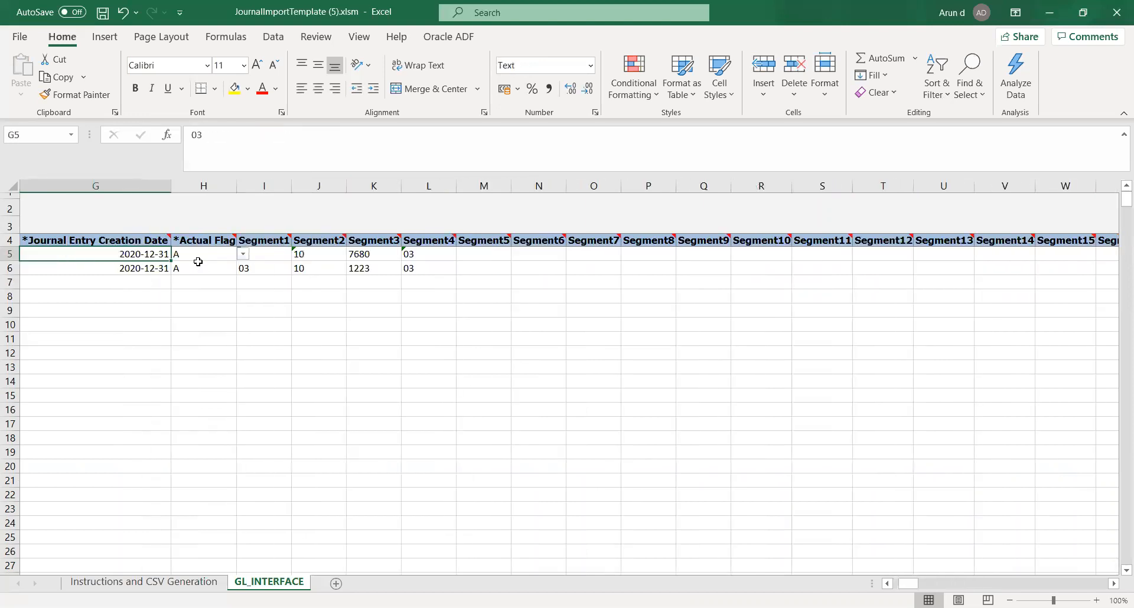
pyautogui.press('Left')
pyautogui.press('Left')
pyautogui.press('Left')
pyautogui.press('Left')
pyautogui.press('Left')
pyautogui.press('Left')
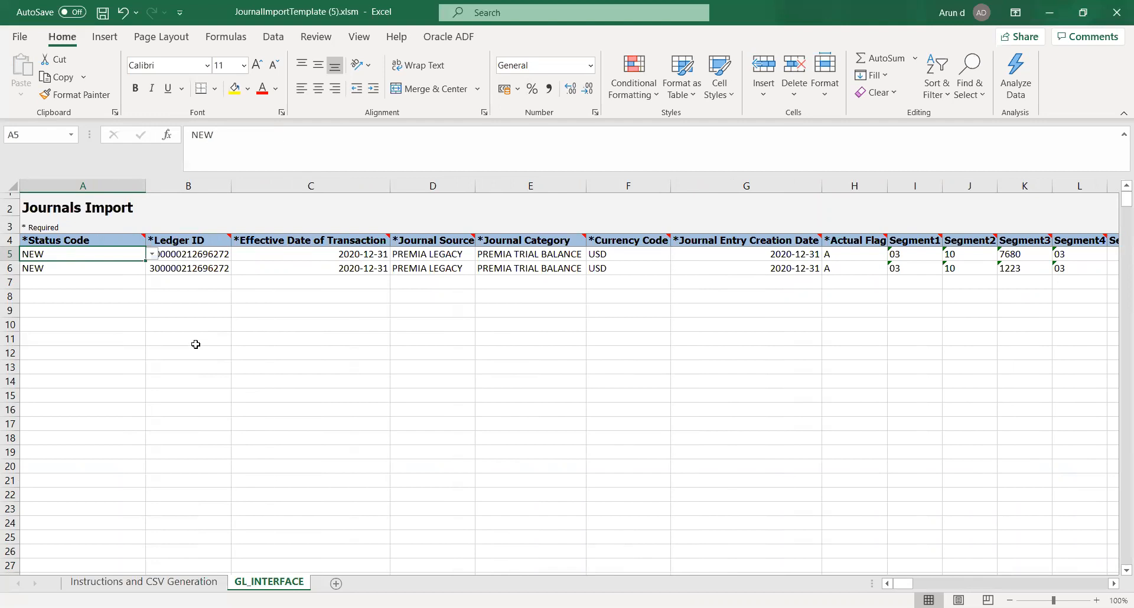
pyautogui.press('Right')
pyautogui.press('Right')
pyautogui.press('Right')
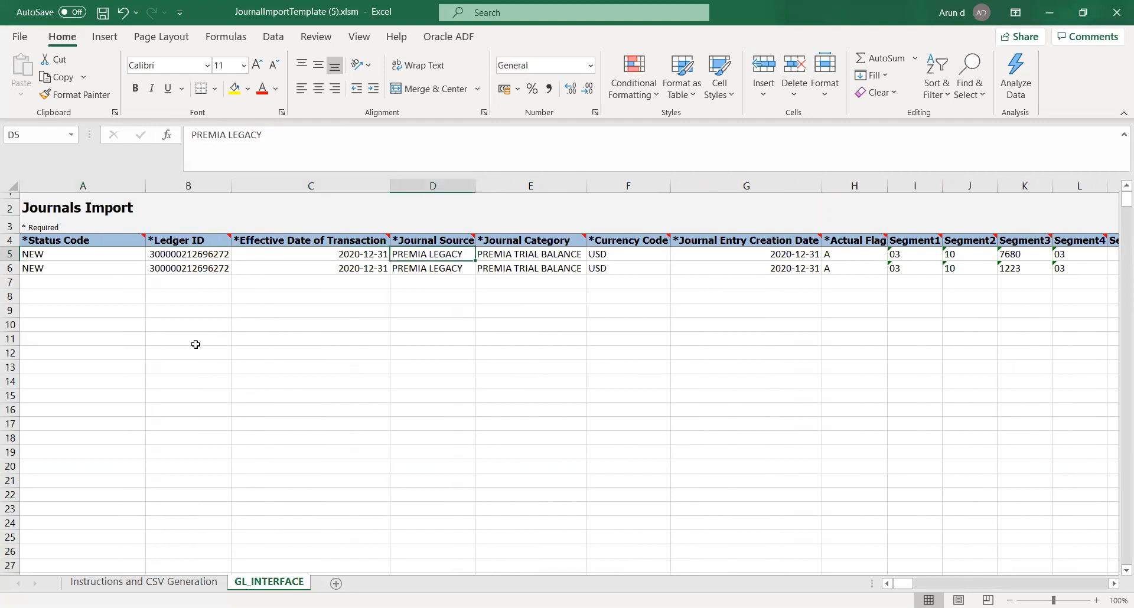
pyautogui.press('Right')
pyautogui.press('Right')
pyautogui.press('Right')
pyautogui.press('Right')
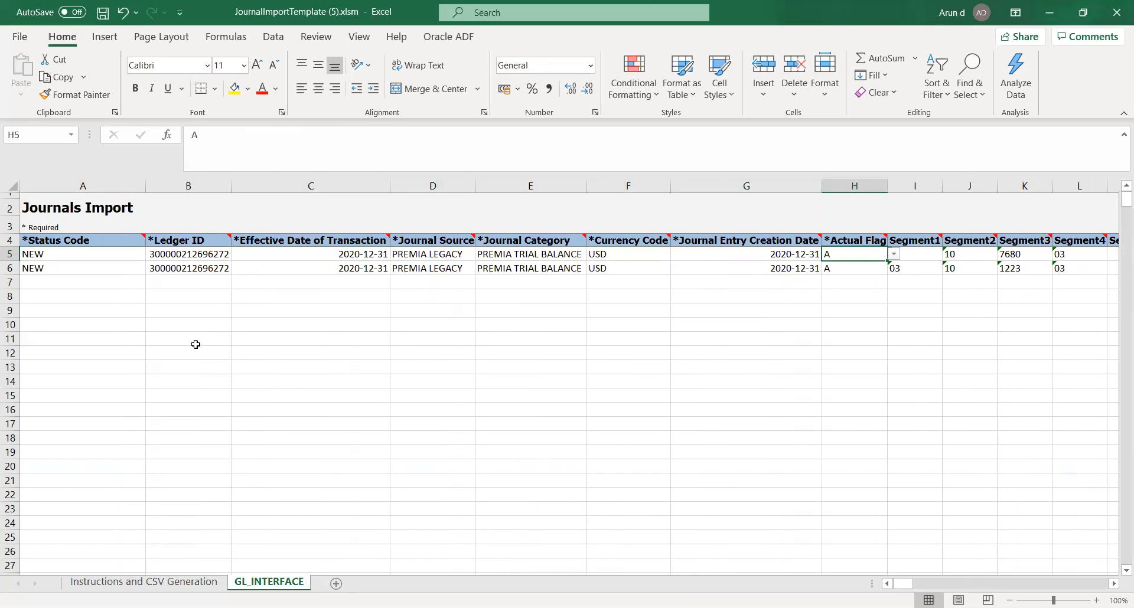
pyautogui.press('Right')
pyautogui.press('Right')
pyautogui.press('Right')
pyautogui.press('Right')
pyautogui.press('Right')
pyautogui.press('Right')
pyautogui.press('Right')
pyautogui.press('Right')
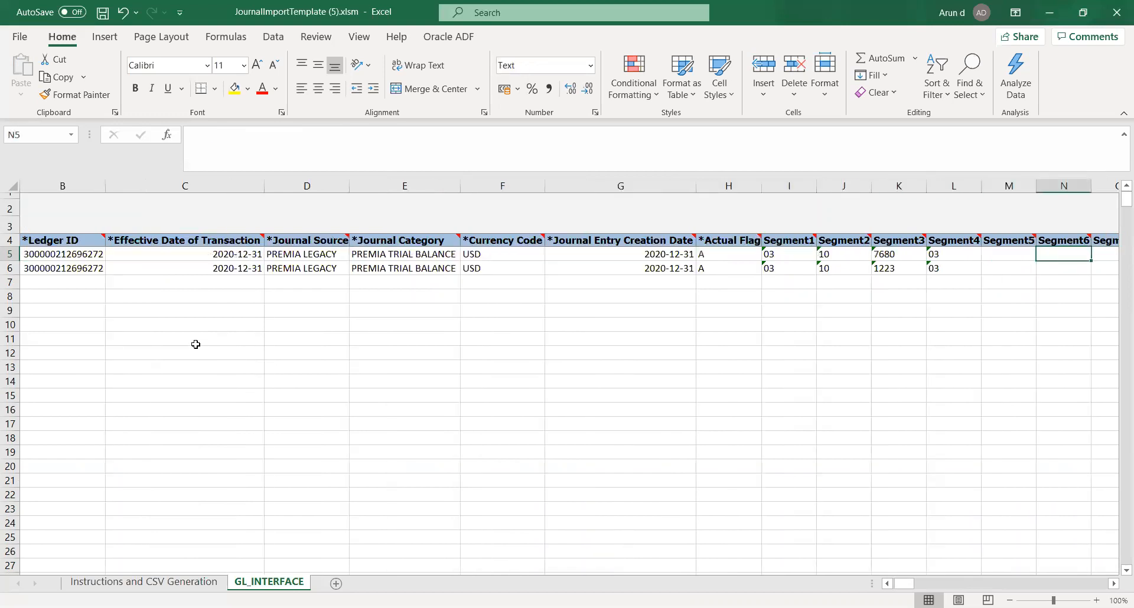
pyautogui.press('Right')
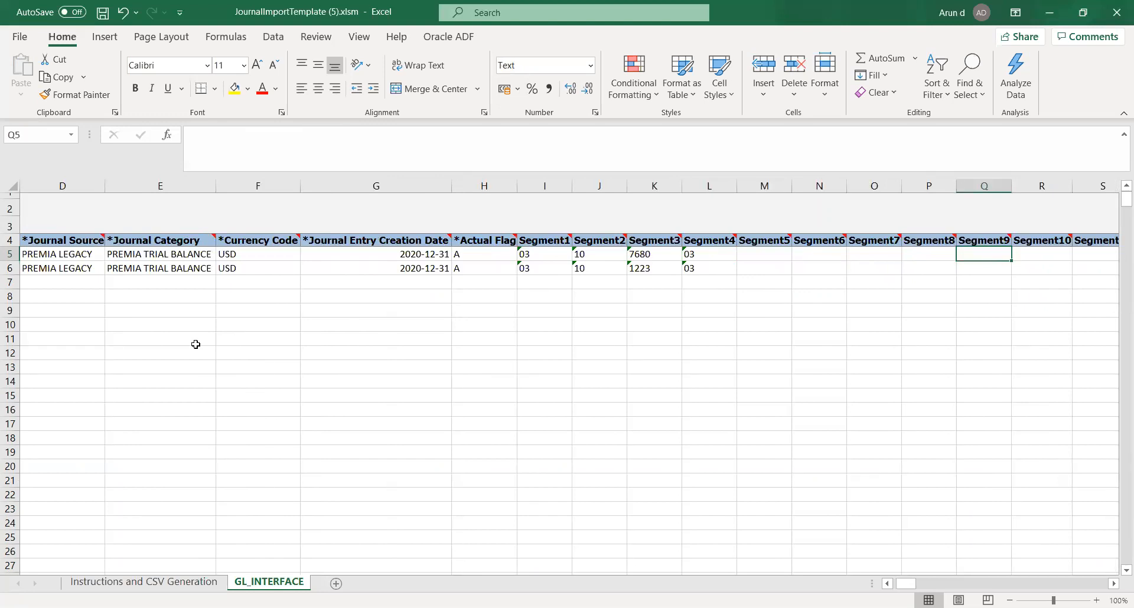
pyautogui.press('Left')
pyautogui.press('Left')
pyautogui.press('Left')
pyautogui.press('Left')
pyautogui.press('Left')
pyautogui.press('Left')
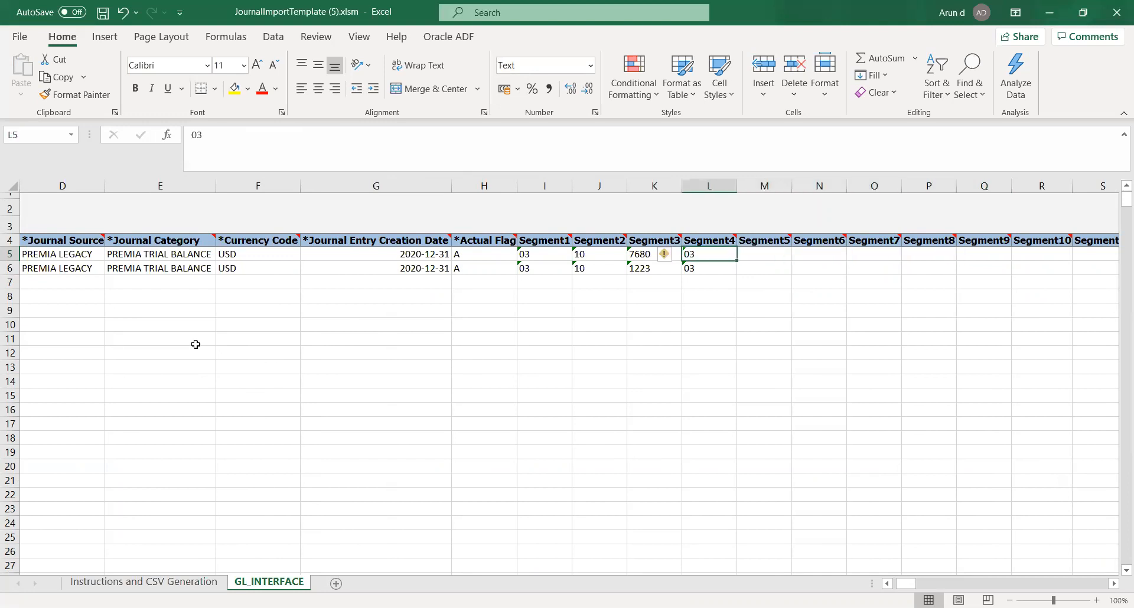
pyautogui.press('Left')
pyautogui.press('Left')
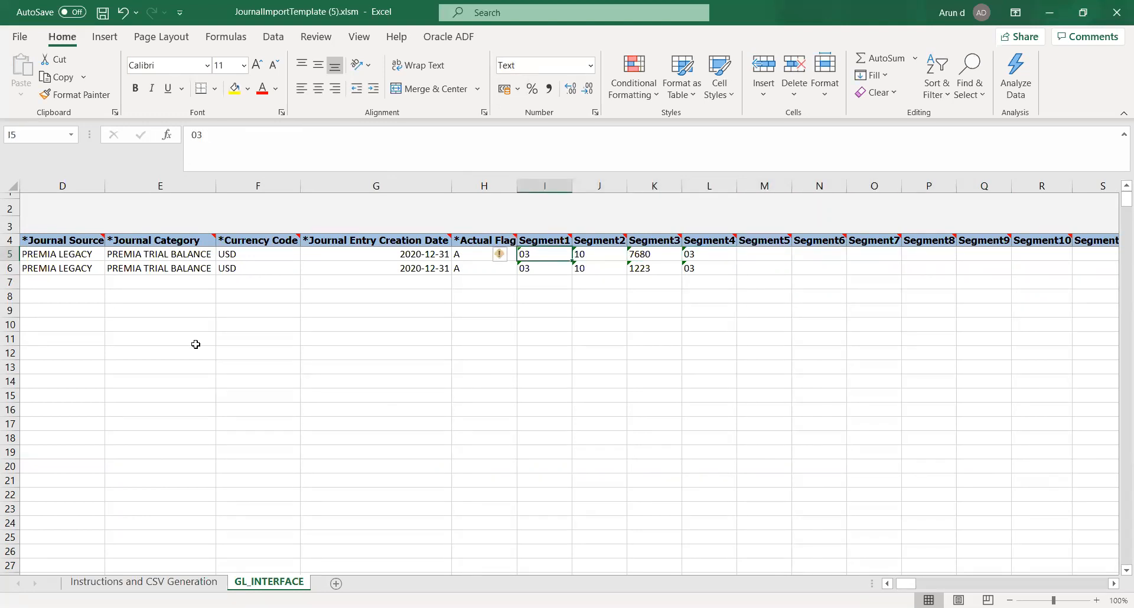
pyautogui.press('Right')
pyautogui.press('Right')
pyautogui.press('Right')
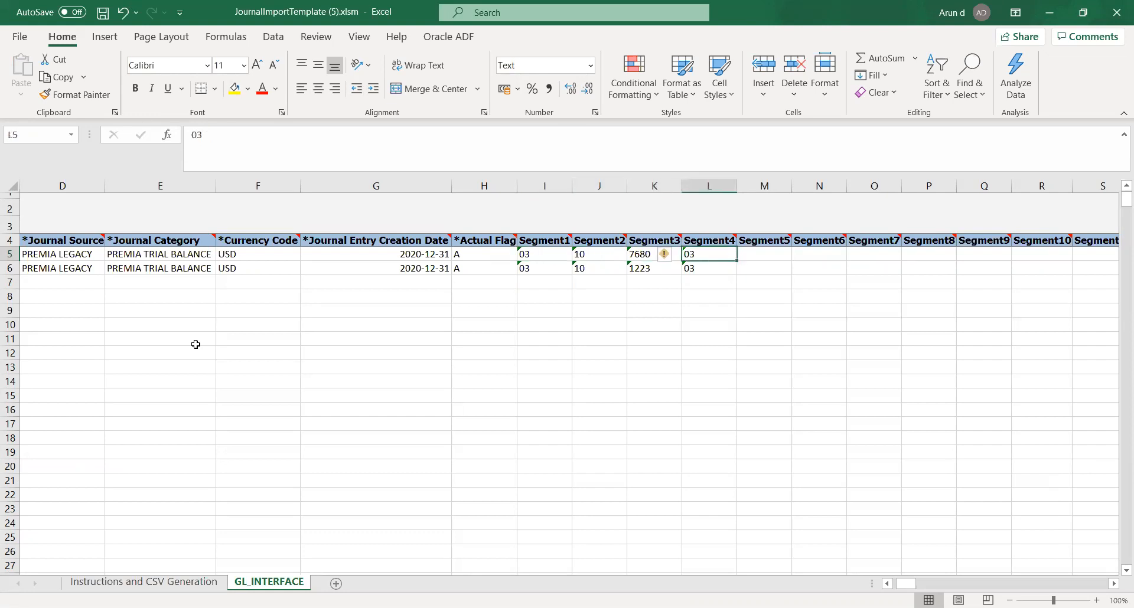
pyautogui.press('Right')
pyautogui.press('Right')
pyautogui.press('Right')
pyautogui.press('Right')
pyautogui.press('Right')
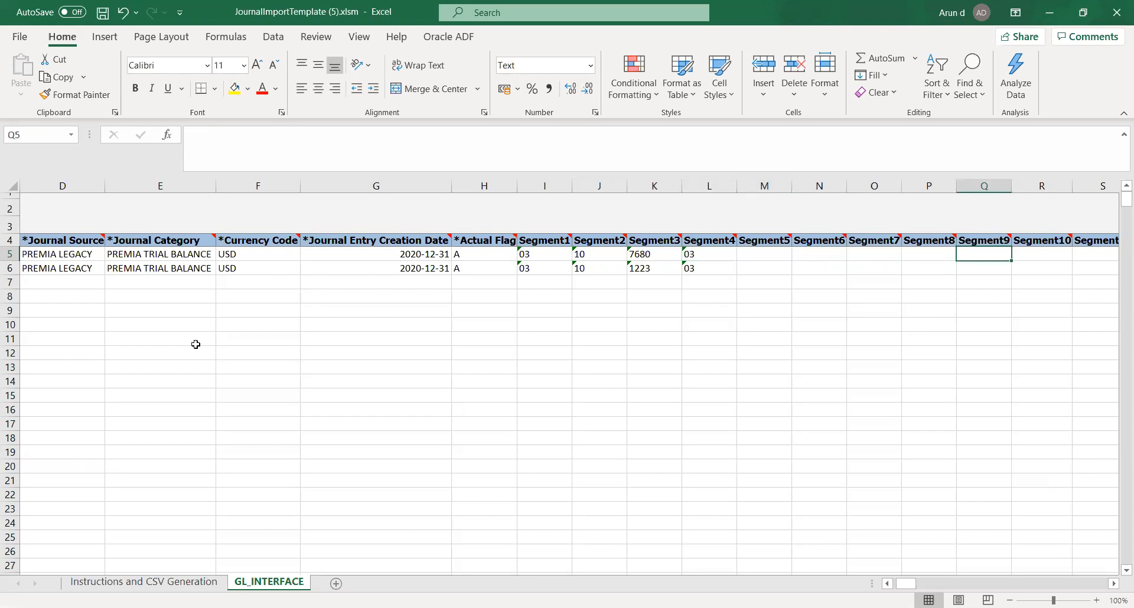
pyautogui.press('Right')
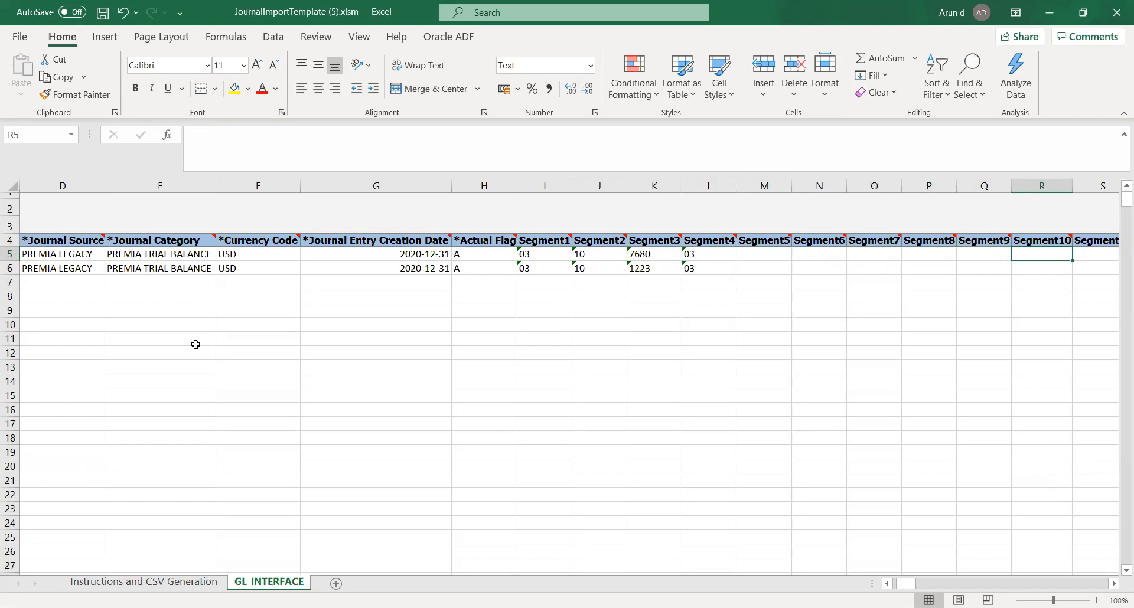
pyautogui.press('Right')
pyautogui.press('Right')
pyautogui.press('Right')
pyautogui.press('Right')
pyautogui.press('Right')
pyautogui.press('Right')
pyautogui.press('Right')
pyautogui.press('Right')
pyautogui.press('Right')
pyautogui.press('Right')
pyautogui.press('Right')
pyautogui.press('Right')
pyautogui.press('Right')
pyautogui.press('Right')
pyautogui.press('Right')
pyautogui.press('Right')
pyautogui.press('Right')
pyautogui.press('Right')
pyautogui.press('Right')
pyautogui.press('Right')
pyautogui.press('Right')
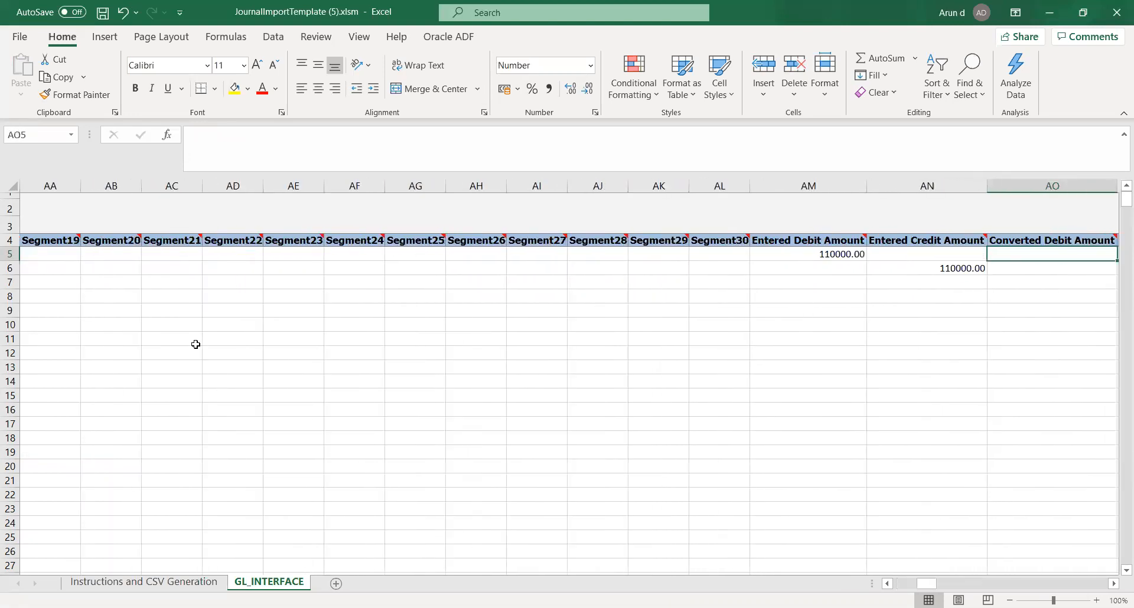
pyautogui.press('Left')
pyautogui.press('Left')
pyautogui.press('Right')
pyautogui.press('Right')
pyautogui.press('Right')
pyautogui.press('Left')
pyautogui.press('Right')
pyautogui.press('Right')
pyautogui.press('Right')
pyautogui.press('Right')
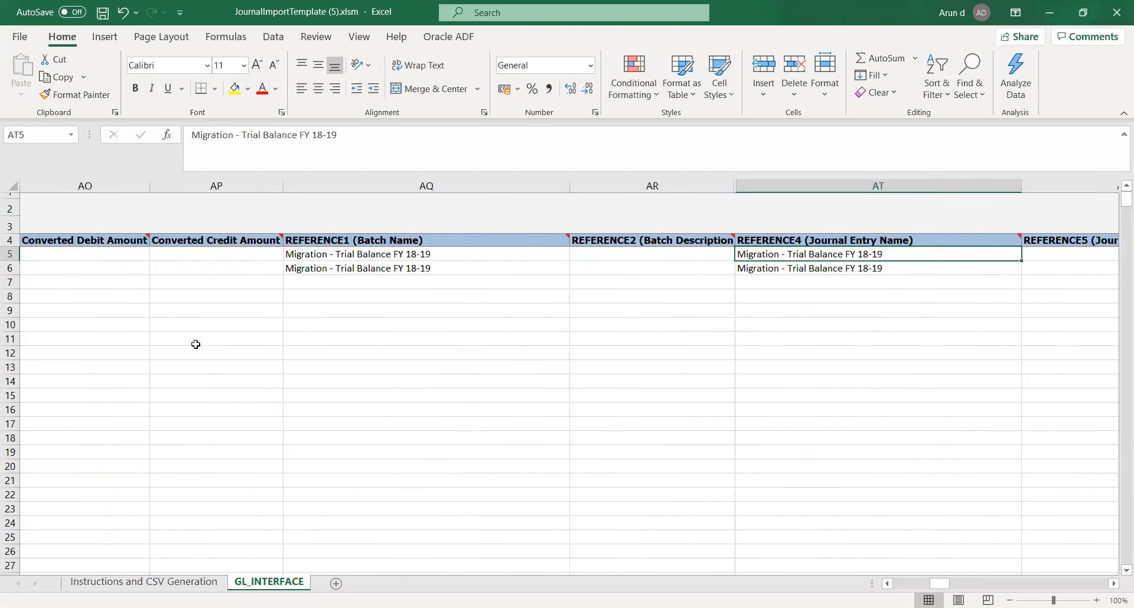
pyautogui.press('Right')
pyautogui.press('Left')
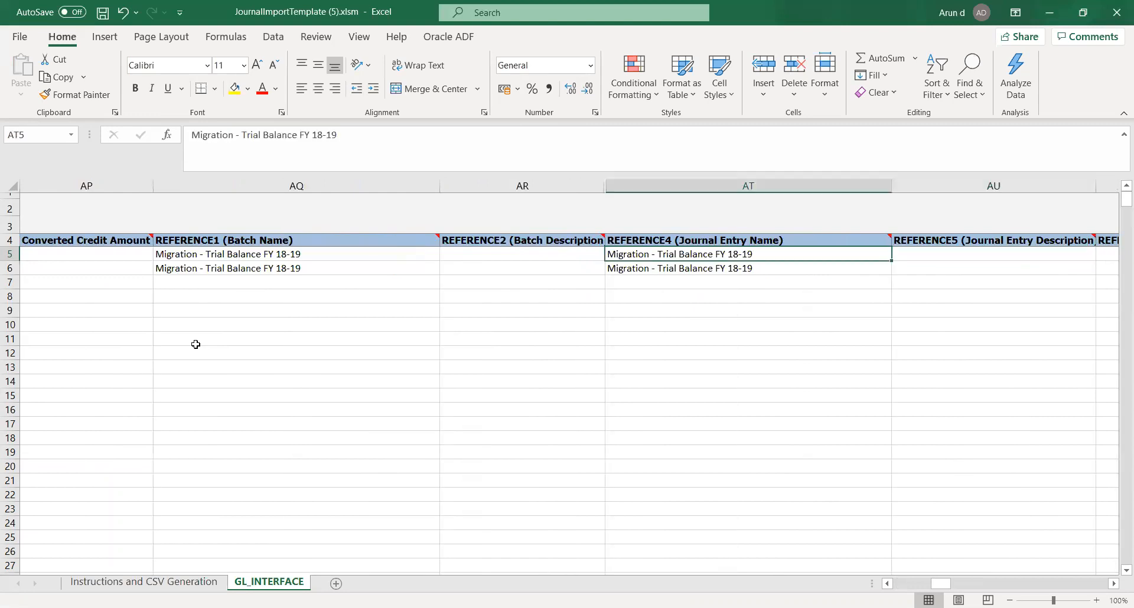
pyautogui.press('Left')
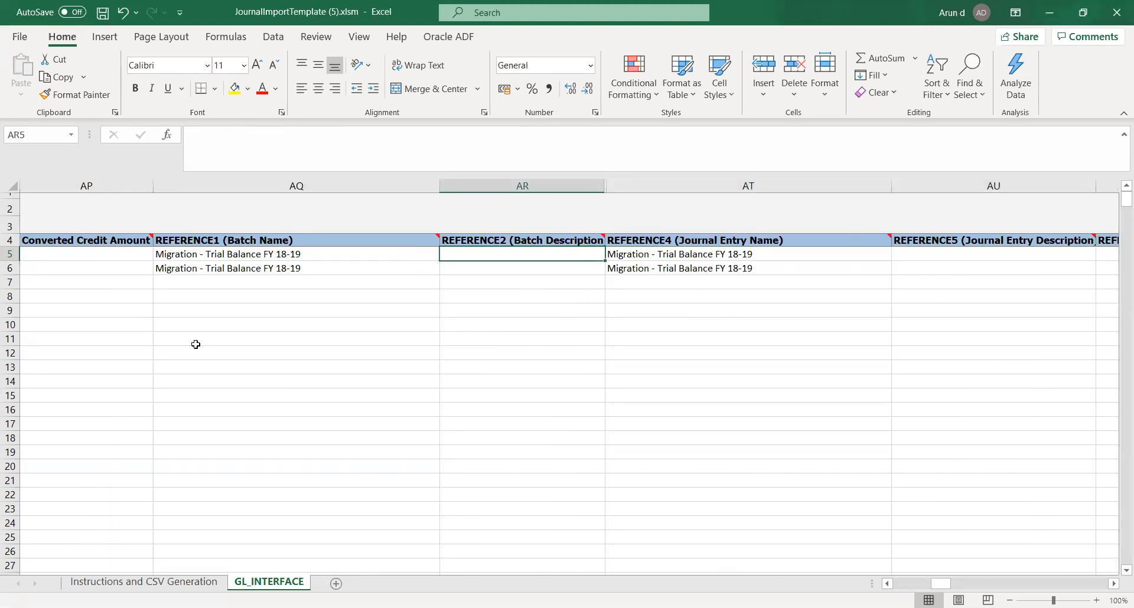
pyautogui.press('Left')
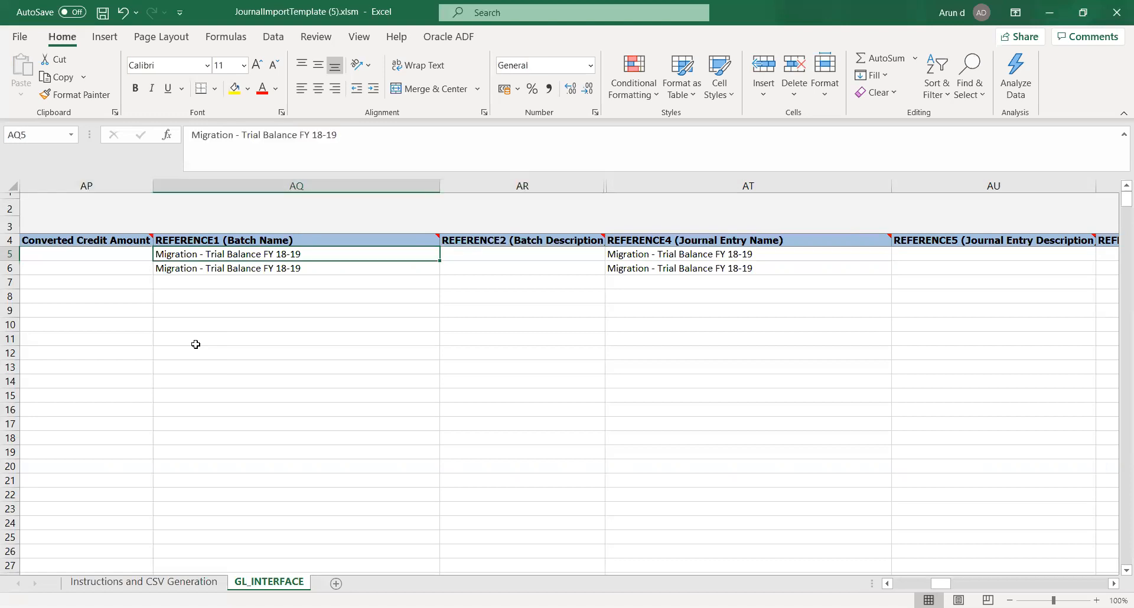
pyautogui.press('Right')
pyautogui.press('Right')
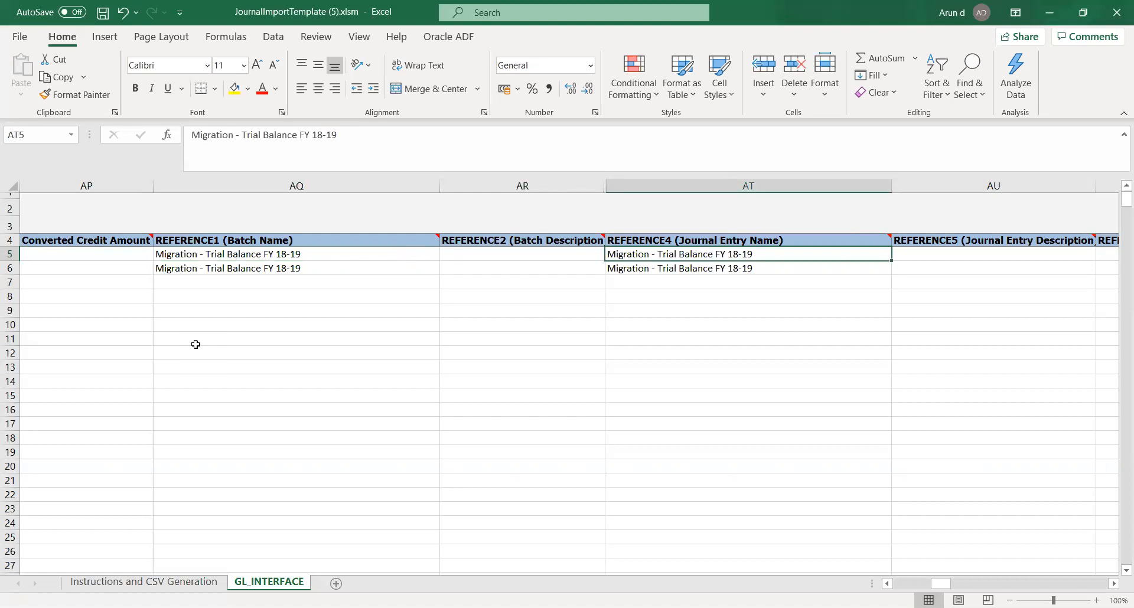
pyautogui.press('Left')
pyautogui.press('Left')
pyautogui.press('Left')
pyautogui.press('Left')
pyautogui.press('Left')
pyautogui.press('Left')
pyautogui.press('Left')
pyautogui.press('Left')
pyautogui.press('Left')
pyautogui.press('Left')
pyautogui.press('Left')
pyautogui.press('Left')
pyautogui.press('Left')
pyautogui.press('Left')
pyautogui.press('Left')
pyautogui.press('Left')
pyautogui.press('Left')
pyautogui.press('Left')
pyautogui.press('Left')
pyautogui.press('Left')
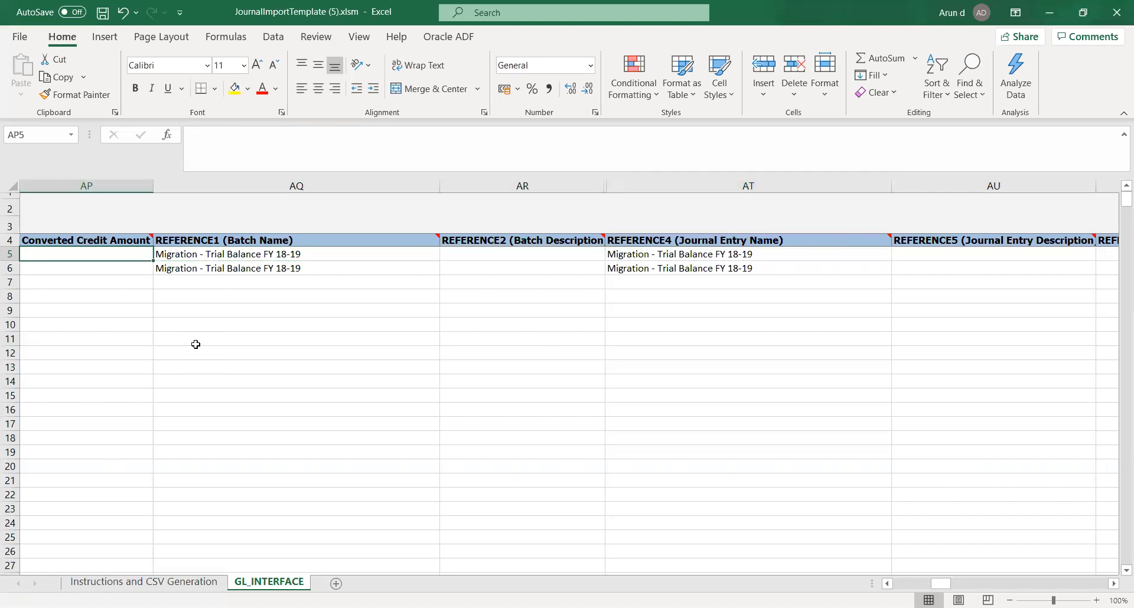
pyautogui.press('Left')
pyautogui.press('Left')
pyautogui.press('Left')
pyautogui.press('Left')
pyautogui.press('Left')
pyautogui.press('Left')
pyautogui.press('Left')
pyautogui.press('Left')
pyautogui.press('Left')
pyautogui.press('Left')
pyautogui.press('Left')
pyautogui.press('Left')
pyautogui.press('Left')
pyautogui.press('Left')
pyautogui.press('Left')
pyautogui.press('Left')
pyautogui.press('Left')
pyautogui.press('Left')
pyautogui.press('Left')
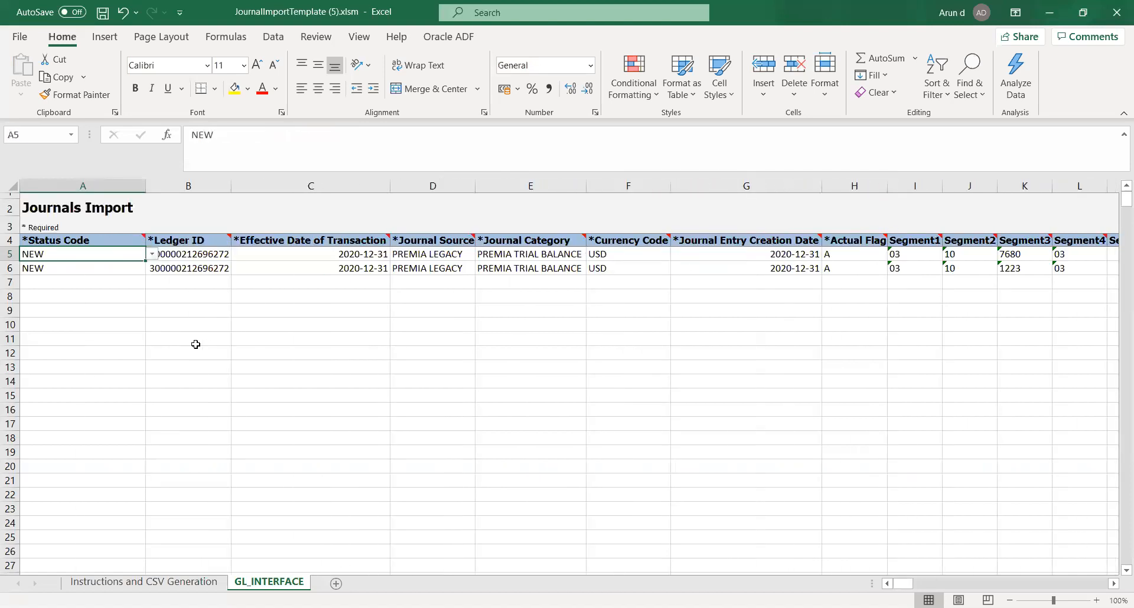
pyautogui.press('Right')
pyautogui.press('Right')
pyautogui.press('Right')
pyautogui.press('Right')
pyautogui.press('Left')
pyautogui.press('Left')
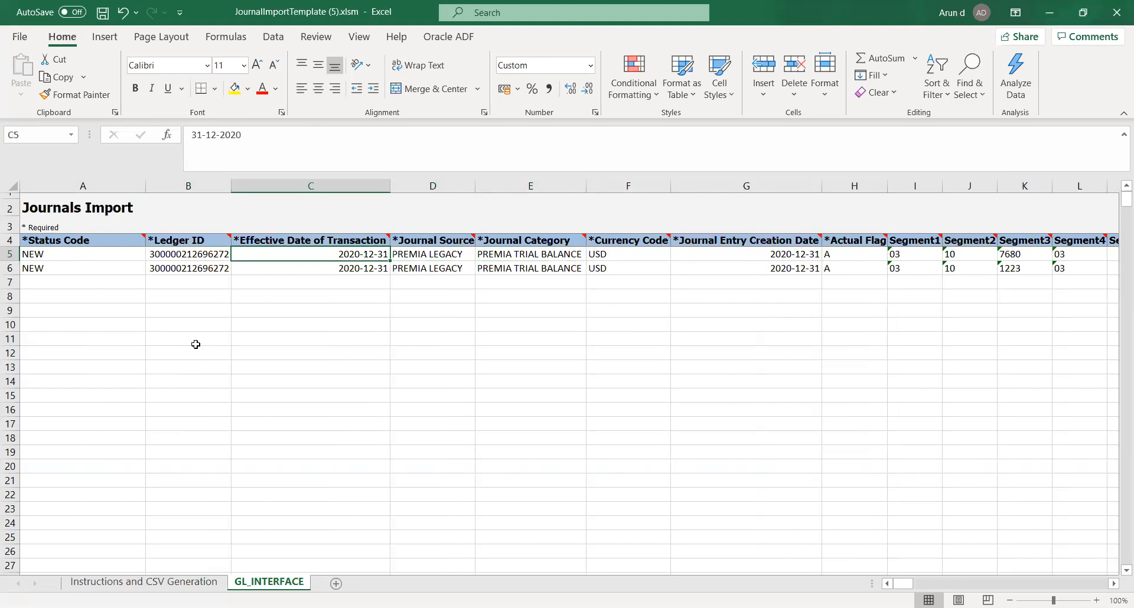
pyautogui.press('Left')
pyautogui.press('Left')
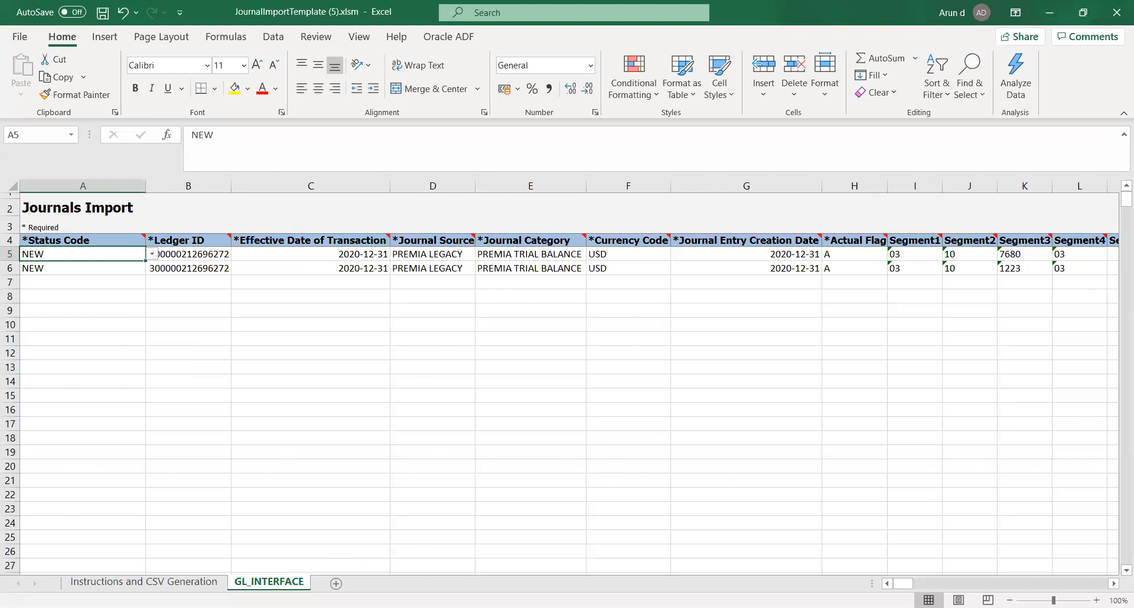
# Start the Oracle ADF login from JournalImportTemplate so the Connect dialog appears.
pyautogui.hotkey('alt', 'Tab')
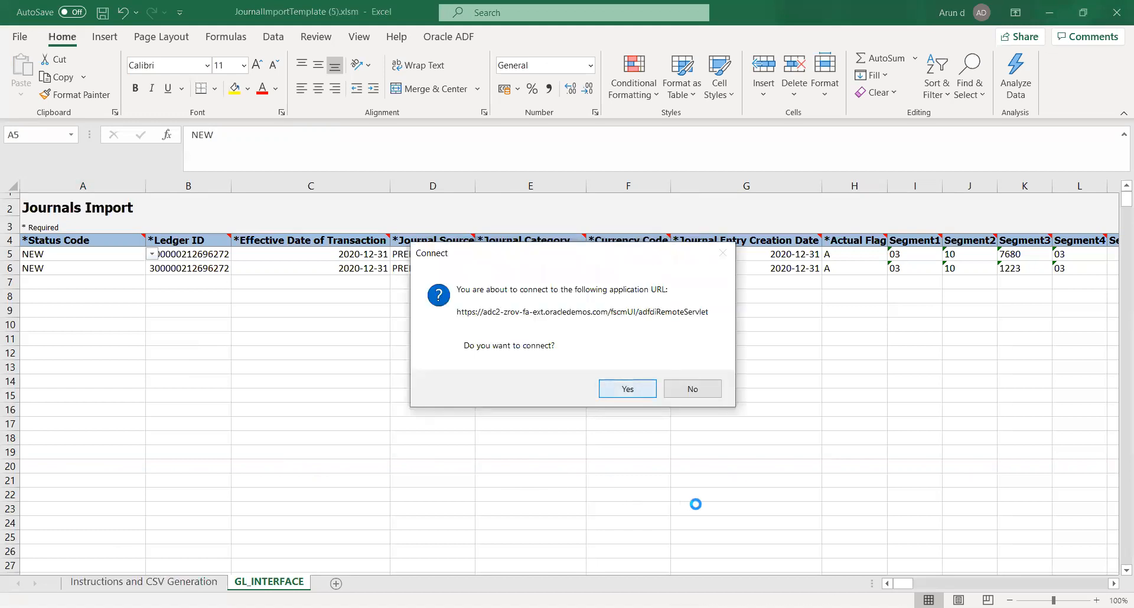
# Confirm the connection, sign in with the user ID and password, and switch to JournalEntry (5).xlsx.
pyautogui.press('Return')
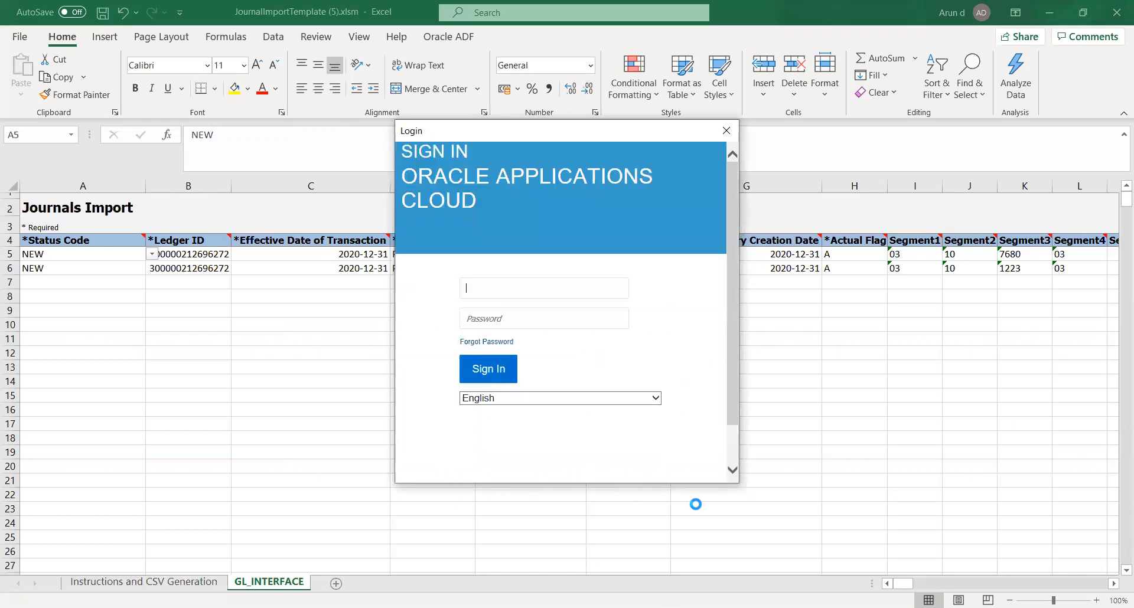
pyautogui.write('arun12')
pyautogui.press('Tab')
pyautogui.write('••••••••••')
pyautogui.press('Return')
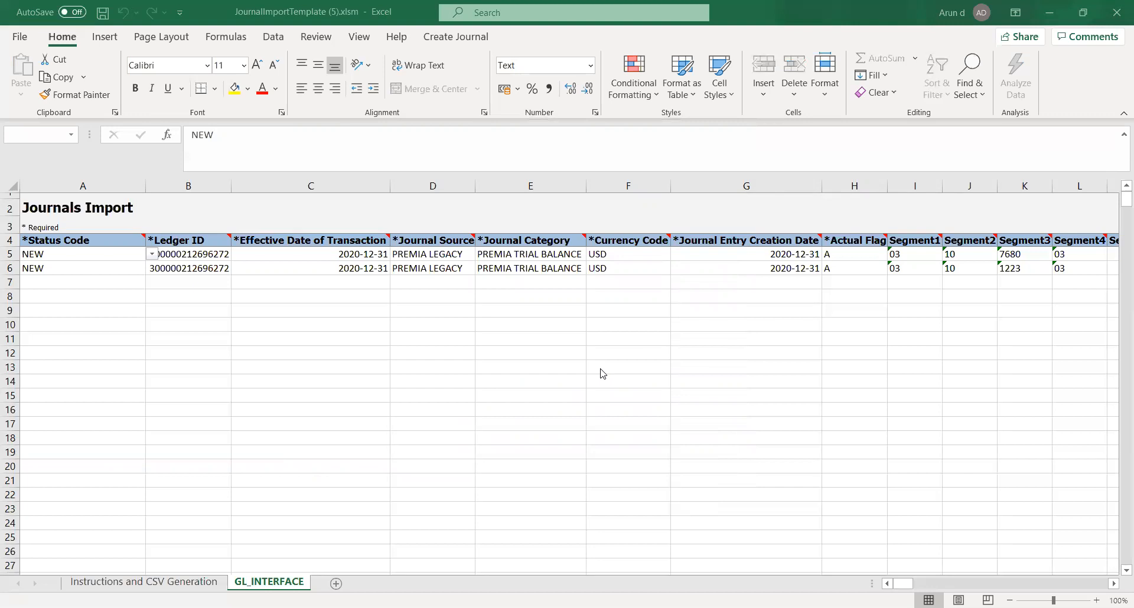
pyautogui.hotkey('alt', 'Tab')
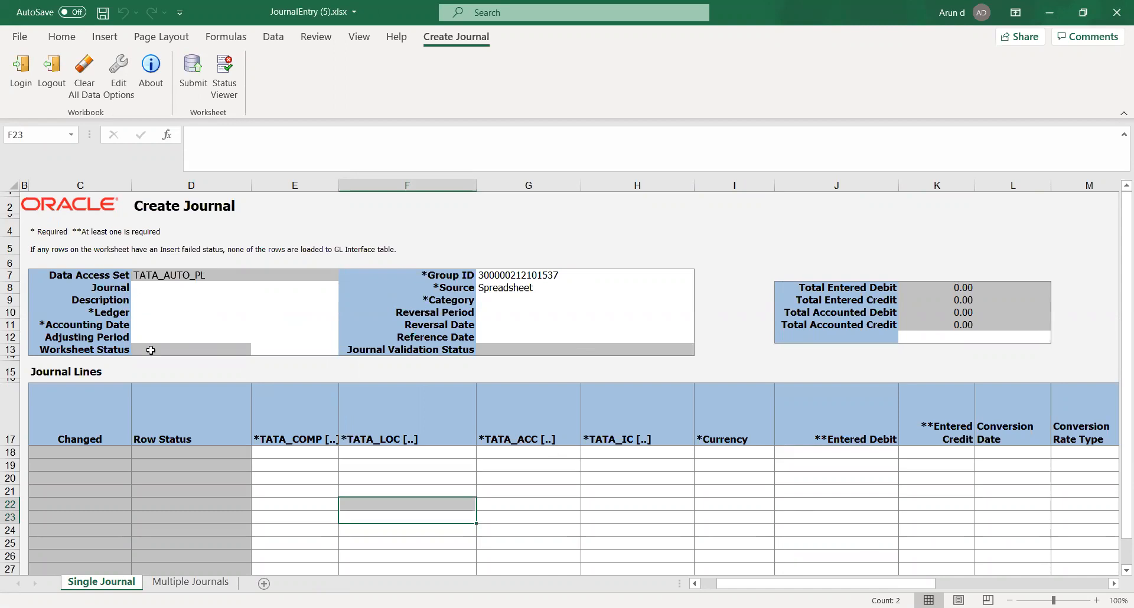
# Step across row 18's TATA_COMP, TATA_LOC and TATA_ACC columns, then open the Multiple Journals sheet.
pyautogui.click(284, 455)
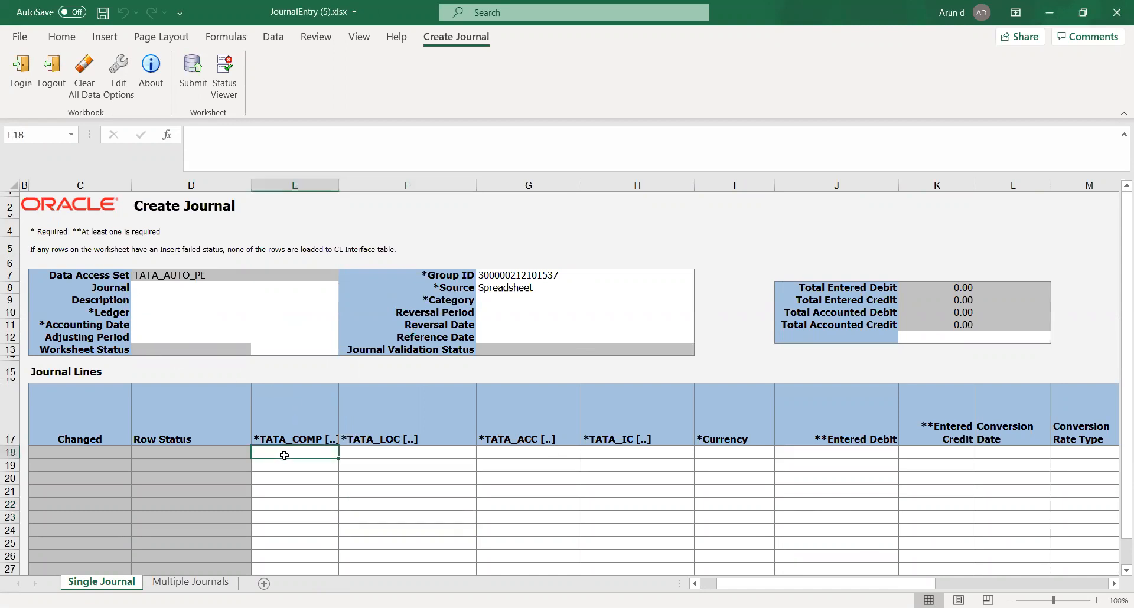
pyautogui.press('Tab')
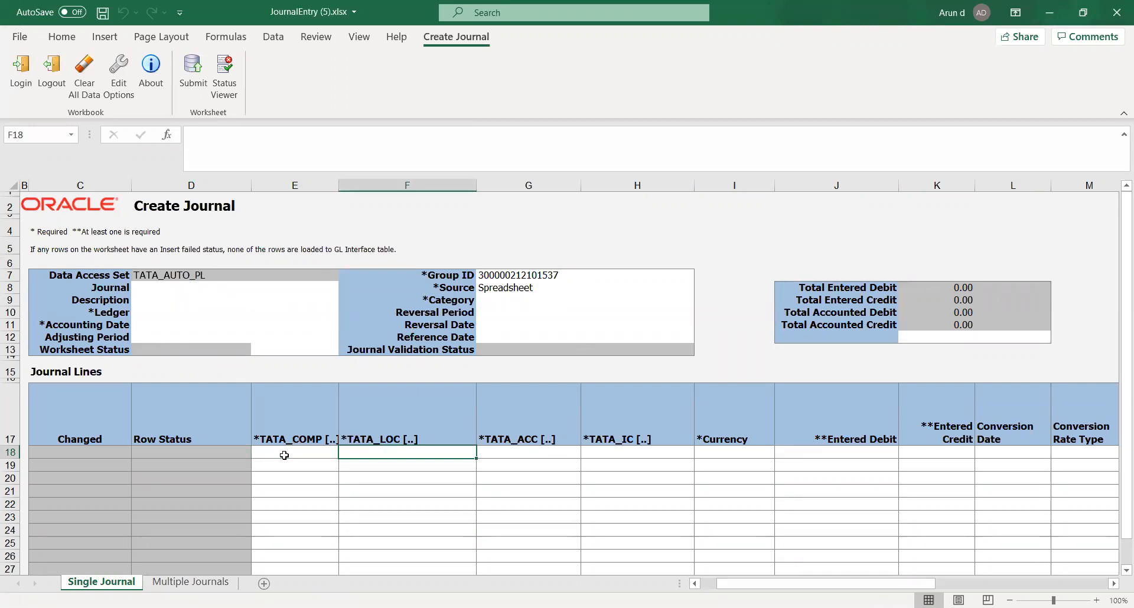
pyautogui.press('Tab')
pyautogui.press('Tab')
pyautogui.press('Tab')
pyautogui.press('Tab')
pyautogui.press('Tab')
pyautogui.press('Tab')
pyautogui.press('Tab')
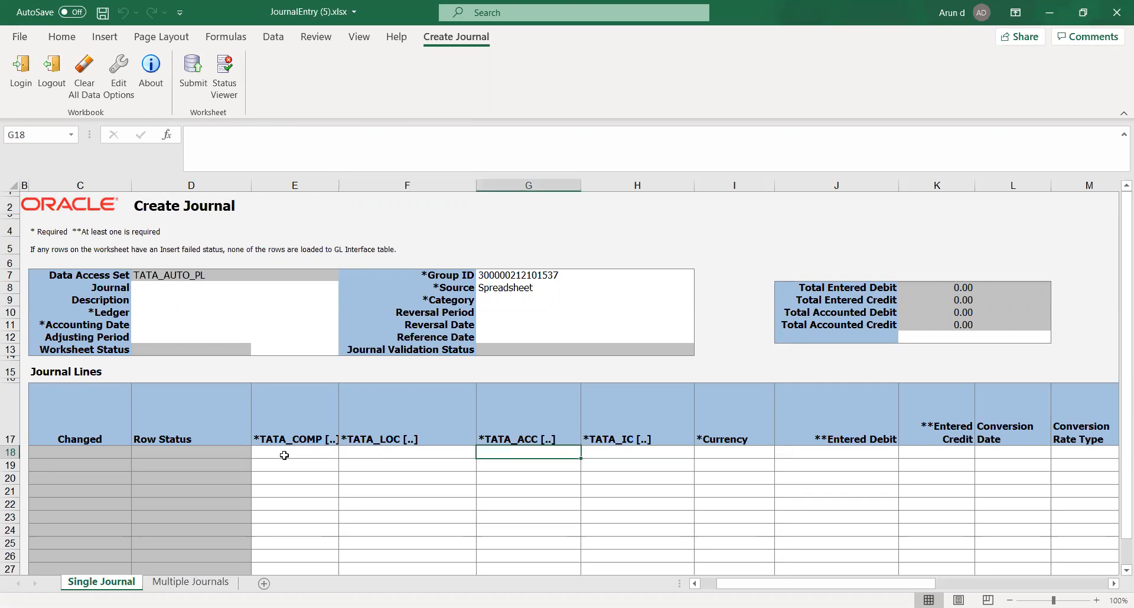
pyautogui.press('Tab')
pyautogui.press('Tab')
pyautogui.press('Tab')
pyautogui.press('Tab')
pyautogui.press('Tab')
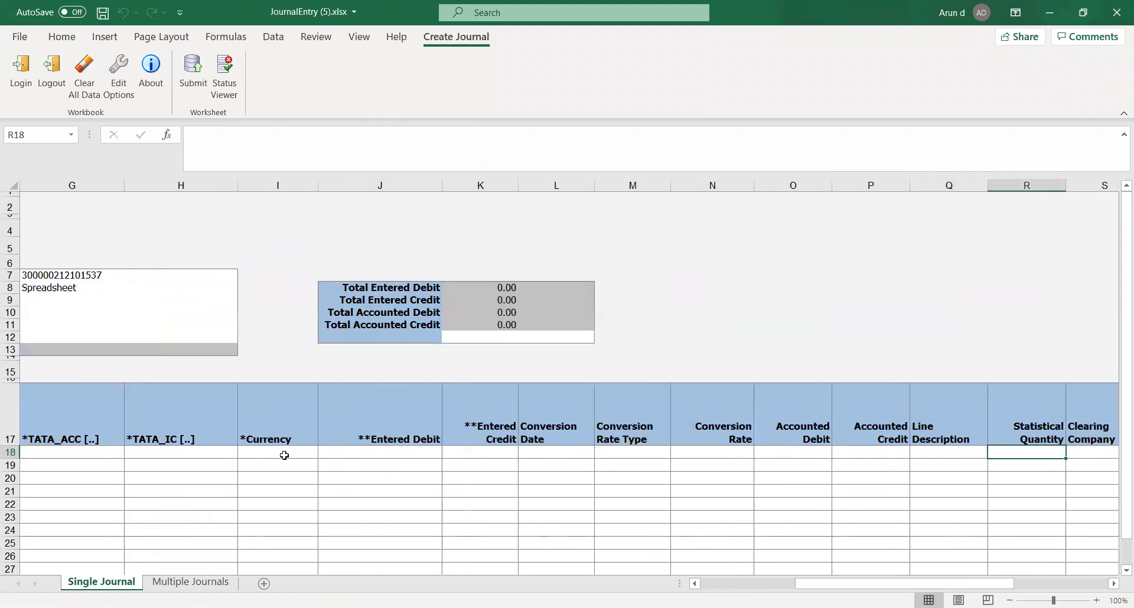
pyautogui.hotkey('shift', 'Tab')
pyautogui.hotkey('shift', 'Tab')
pyautogui.hotkey('shift', 'Tab')
pyautogui.hotkey('shift', 'Tab')
pyautogui.hotkey('shift', 'Tab')
pyautogui.hotkey('shift', 'Tab')
pyautogui.hotkey('shift', 'Tab')
pyautogui.hotkey('shift', 'Tab')
pyautogui.hotkey('shift', 'Tab')
pyautogui.hotkey('shift', 'Tab')
pyautogui.hotkey('shift', 'Tab')
pyautogui.hotkey('shift', 'Tab')
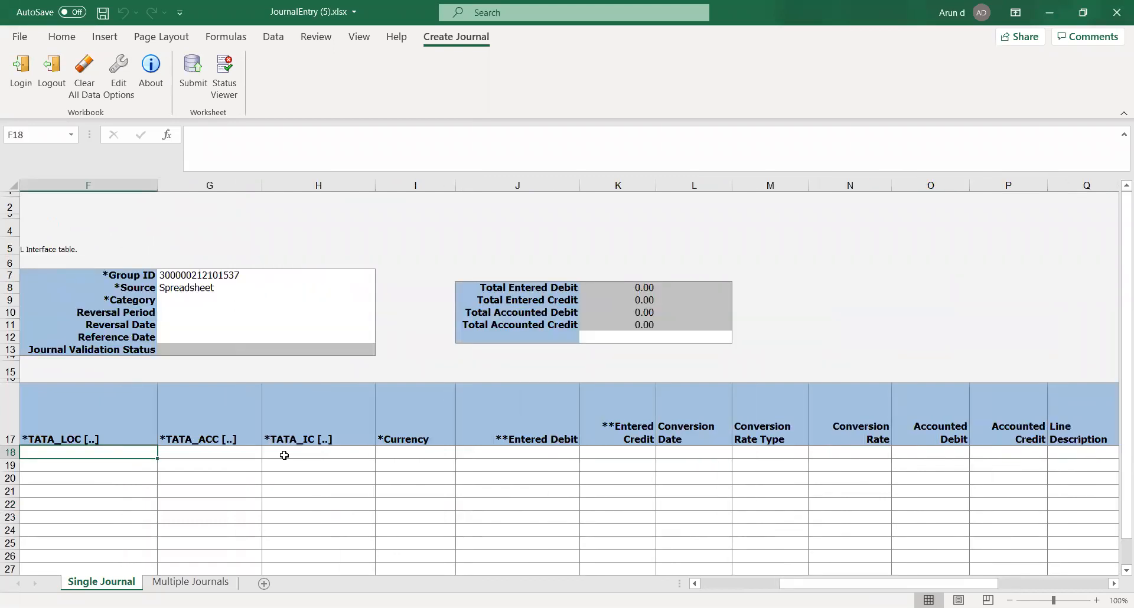
pyautogui.hotkey('shift', 'Tab')
pyautogui.hotkey('shift', 'Tab')
pyautogui.hotkey('shift', 'Tab')
pyautogui.hotkey('shift', 'Tab')
pyautogui.press('Tab')
pyautogui.press('Tab')
pyautogui.press('Tab')
pyautogui.press('Tab')
pyautogui.press('Tab')
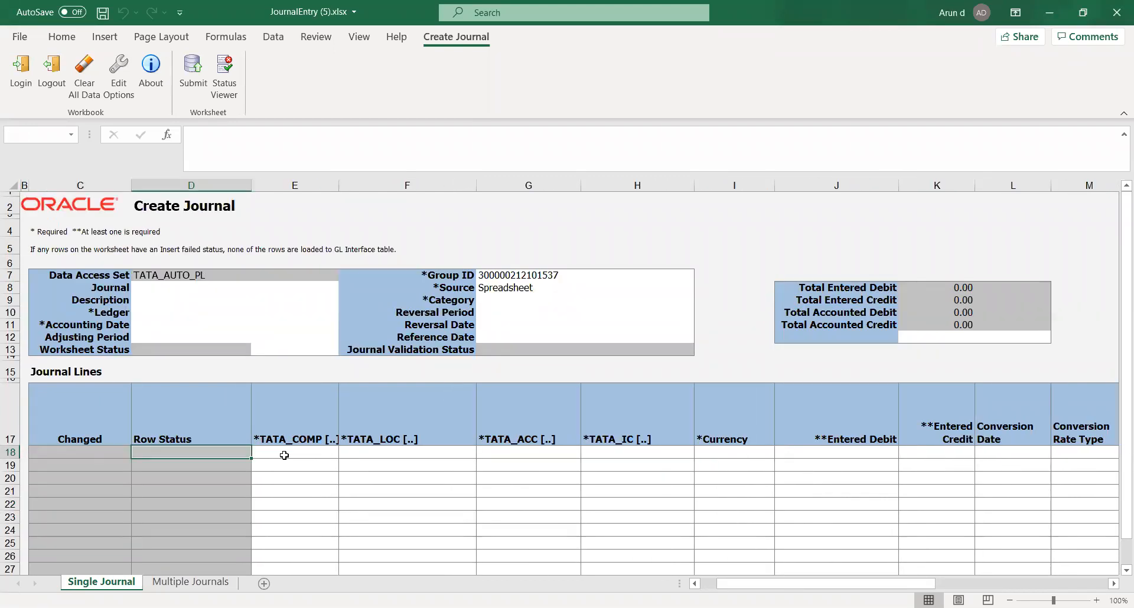
pyautogui.hotkey('shift', 'Tab')
pyautogui.hotkey('shift', 'Tab')
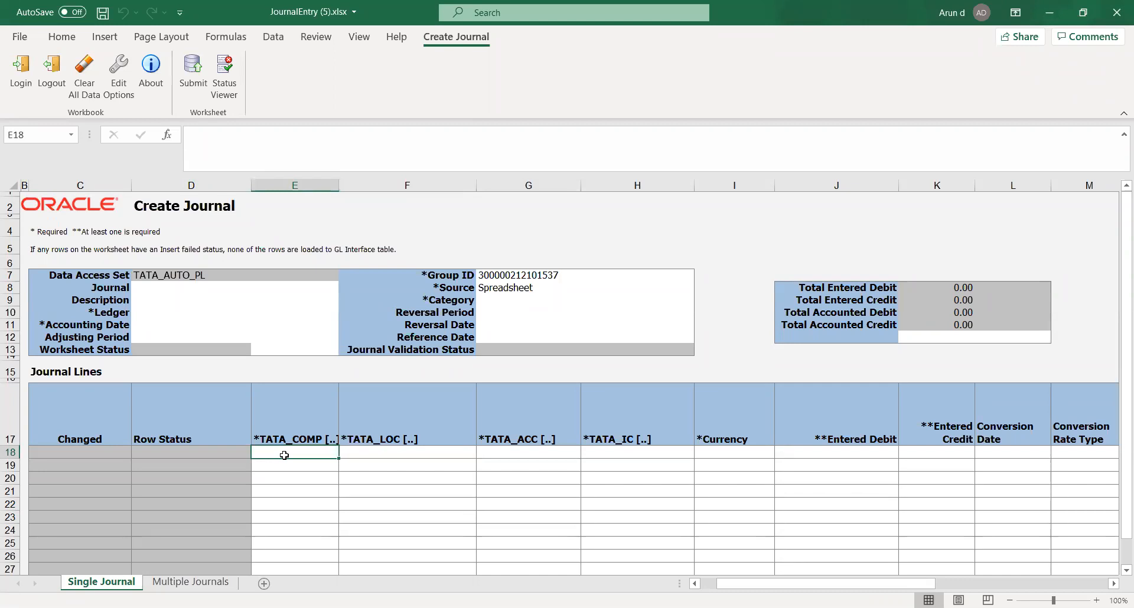
pyautogui.click(204, 583)
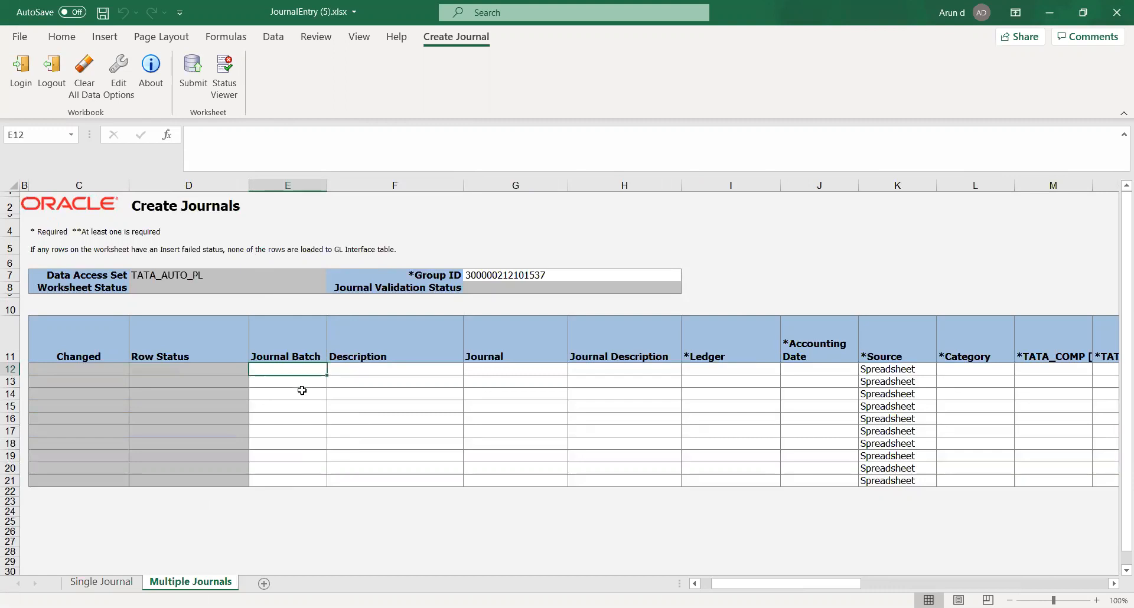
pyautogui.click(610, 370)
pyautogui.press('Tab')
pyautogui.press('Tab')
pyautogui.press('Tab')
pyautogui.press('Tab')
pyautogui.press('Tab')
pyautogui.press('Tab')
pyautogui.press('Tab')
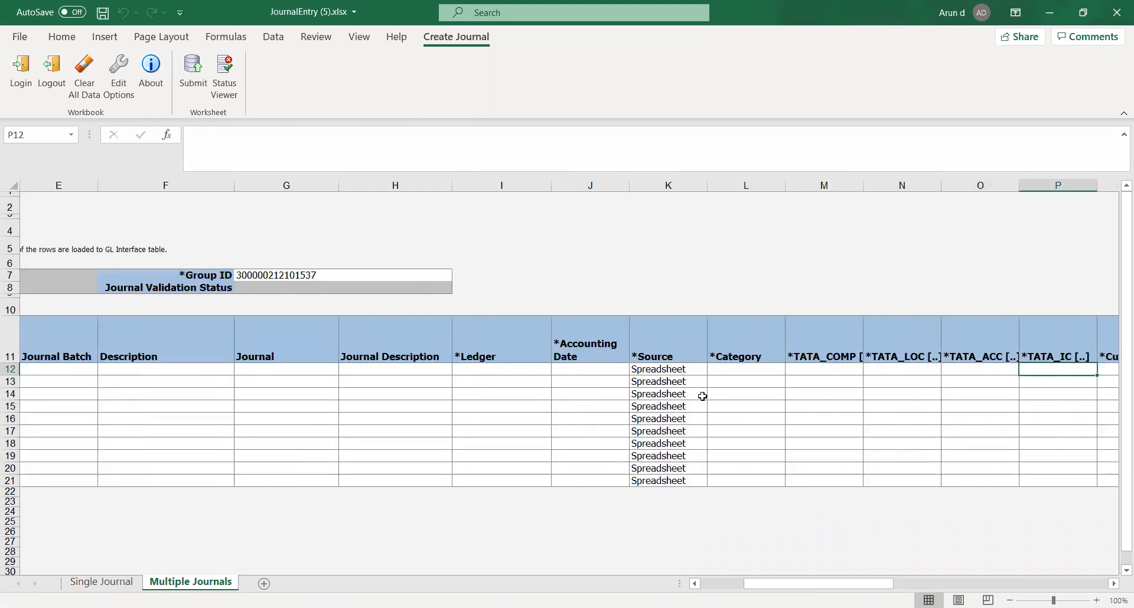
pyautogui.moveTo(776, 371); pyautogui.dragTo(768, 445)
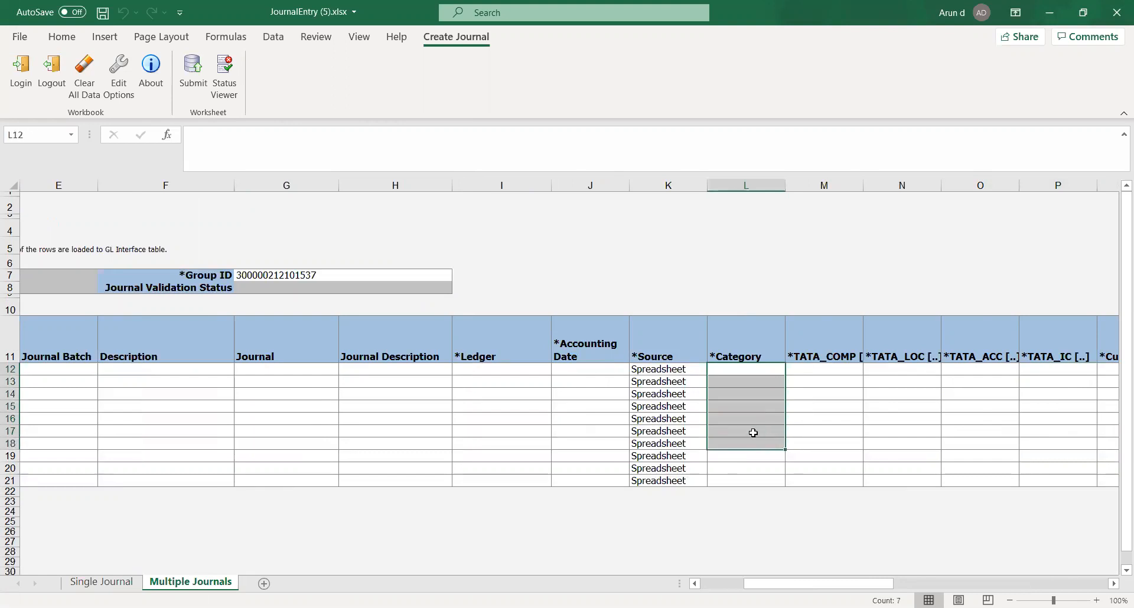
pyautogui.click(468, 403)
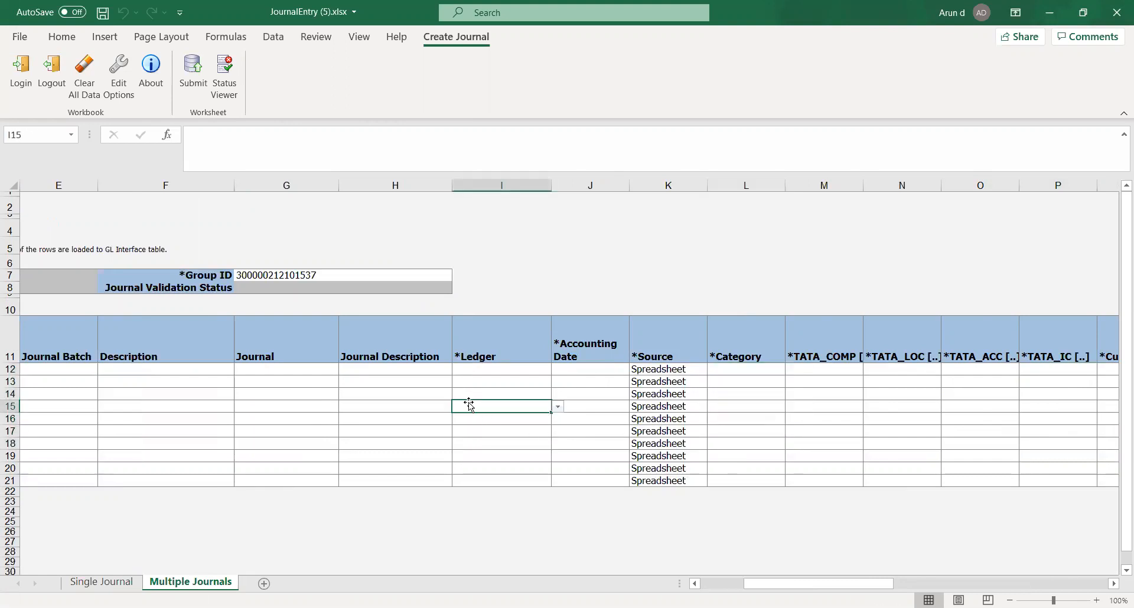
pyautogui.press('Left')
pyautogui.press('Left')
pyautogui.press('Home')
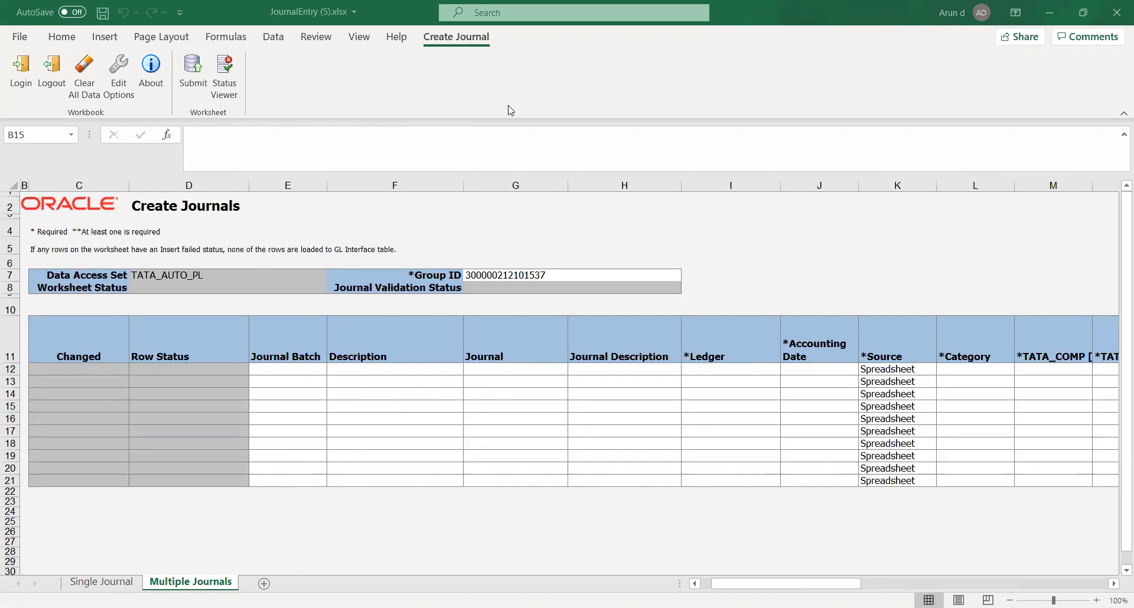
# Return to JournalImportTemplate (5).xlsm and check row 5's PREMIA LEGACY source, effective date and amounts.
pyautogui.hotkey('alt', 'Tab')
pyautogui.click(579, 363)
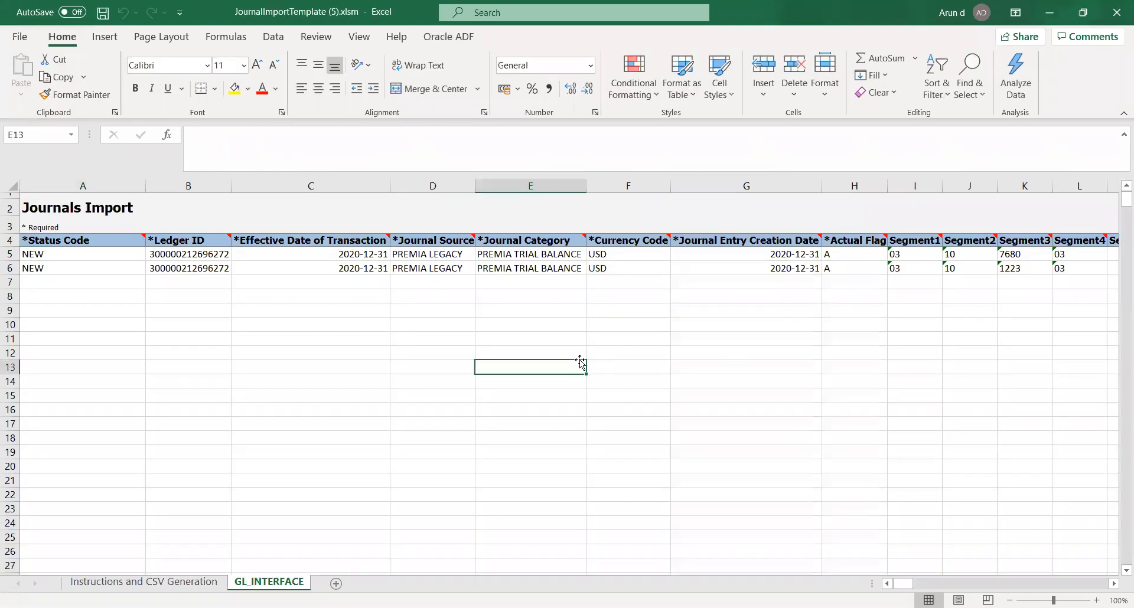
pyautogui.click(400, 254)
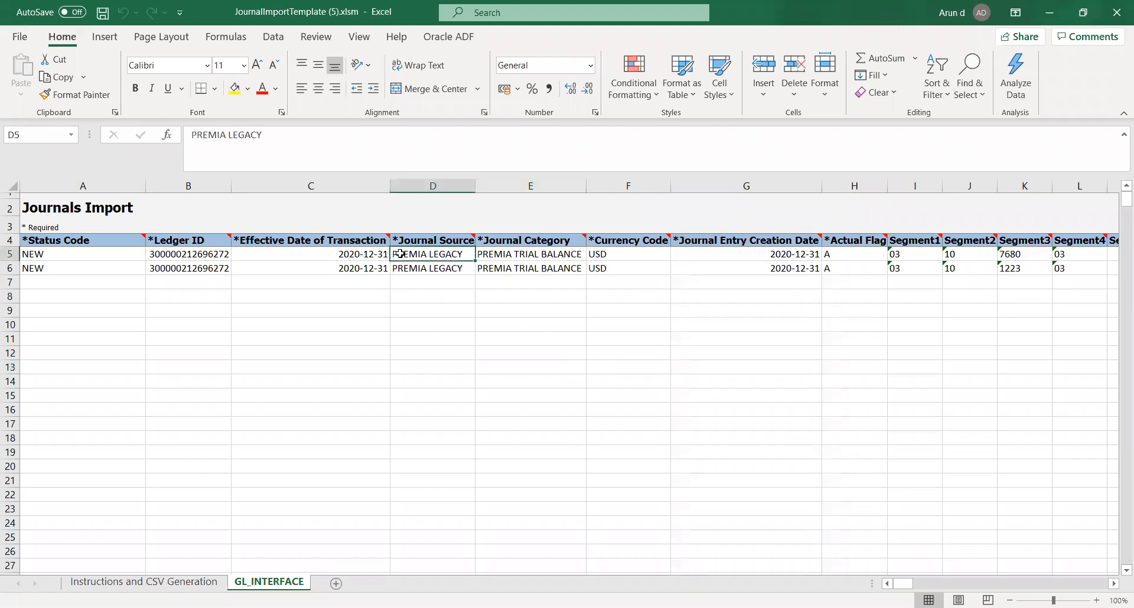
pyautogui.press('Left')
pyautogui.press('Left')
pyautogui.press('Left')
pyautogui.press('Right')
pyautogui.press('Right')
pyautogui.press('Right')
pyautogui.press('Right')
pyautogui.press('Right')
pyautogui.press('Right')
pyautogui.press('Right')
pyautogui.press('Right')
pyautogui.press('Right')
pyautogui.press('Right')
pyautogui.press('Right')
pyautogui.press('Right')
pyautogui.press('Right')
pyautogui.press('Right')
pyautogui.press('Right')
pyautogui.press('Right')
pyautogui.press('Right')
pyautogui.press('Right')
pyautogui.press('Right')
pyautogui.press('Right')
pyautogui.press('Right')
pyautogui.press('Right')
pyautogui.press('Right')
pyautogui.press('Right')
pyautogui.press('Right')
pyautogui.press('Right')
pyautogui.press('Right')
pyautogui.press('Right')
pyautogui.press('Right')
pyautogui.press('Right')
pyautogui.press('Right')
pyautogui.press('Right')
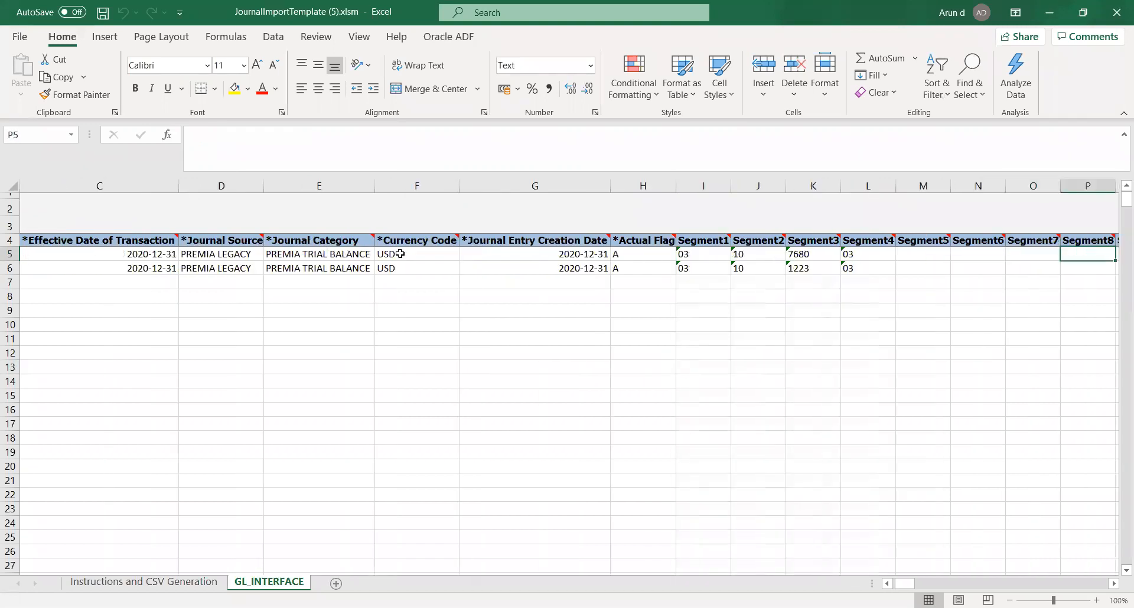
pyautogui.press('Right')
pyautogui.press('Right')
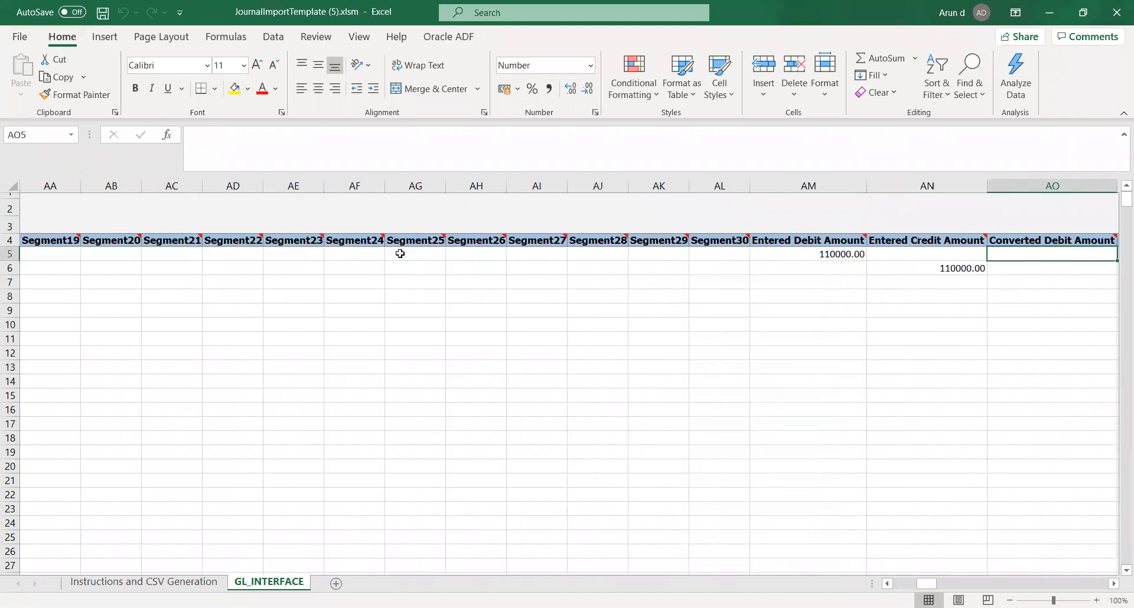
pyautogui.press('Left')
pyautogui.press('Left')
pyautogui.press('Left')
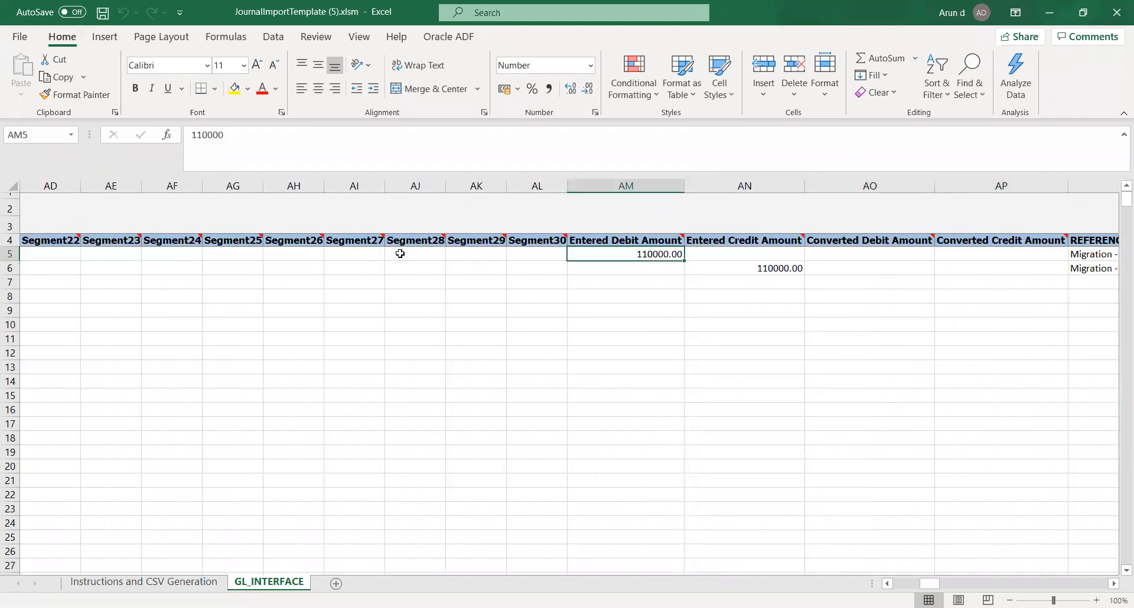
# Check row 5's credit amounts, reference columns and Interface Group Identifier, then open Instructions and CSV Generation.
pyautogui.press('Right')
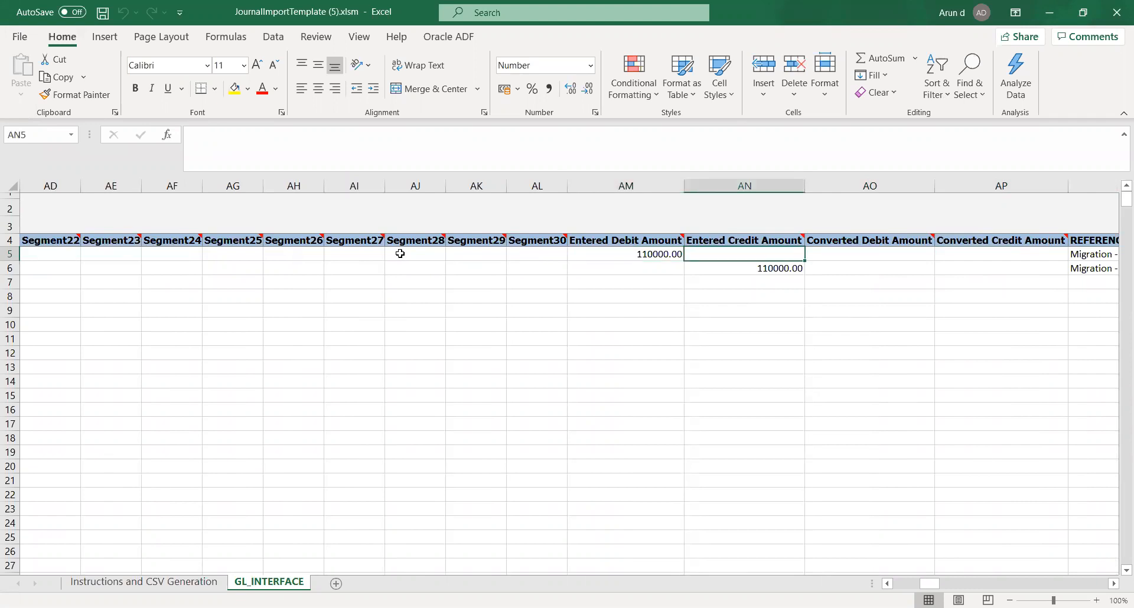
pyautogui.press('Right')
pyautogui.press('Right')
pyautogui.press('Right')
pyautogui.press('Right')
pyautogui.press('Right')
pyautogui.press('Right')
pyautogui.press('Right')
pyautogui.press('Right')
pyautogui.press('Right')
pyautogui.press('Right')
pyautogui.press('Right')
pyautogui.press('Right')
pyautogui.press('Right')
pyautogui.press('Right')
pyautogui.press('Right')
pyautogui.press('Right')
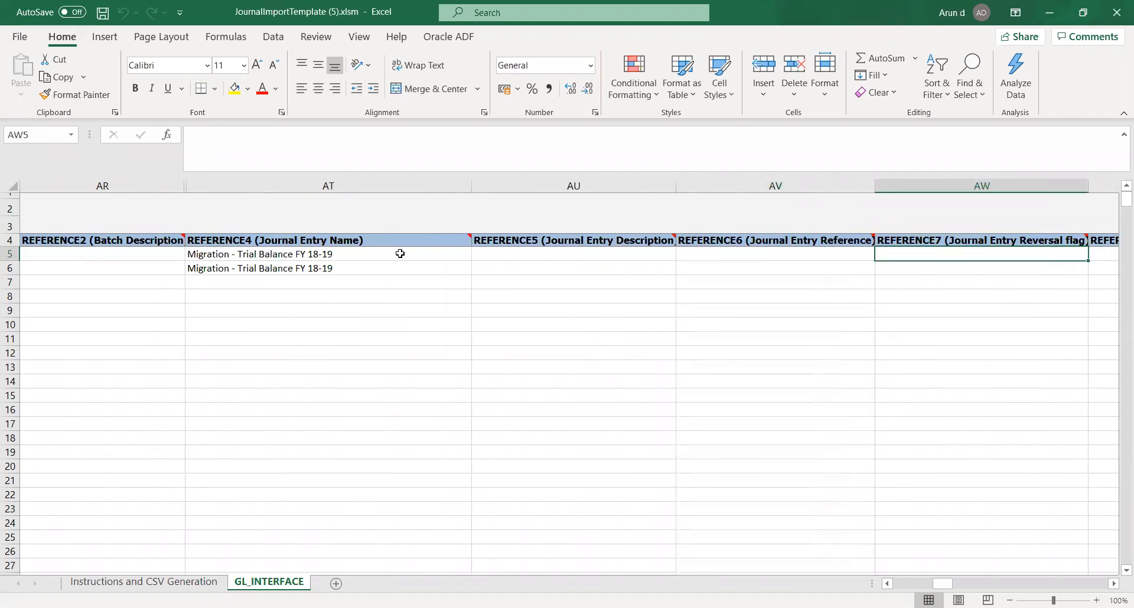
pyautogui.press('Right')
pyautogui.press('Right')
pyautogui.press('Right')
pyautogui.press('Right')
pyautogui.press('Right')
pyautogui.press('Right')
pyautogui.press('Right')
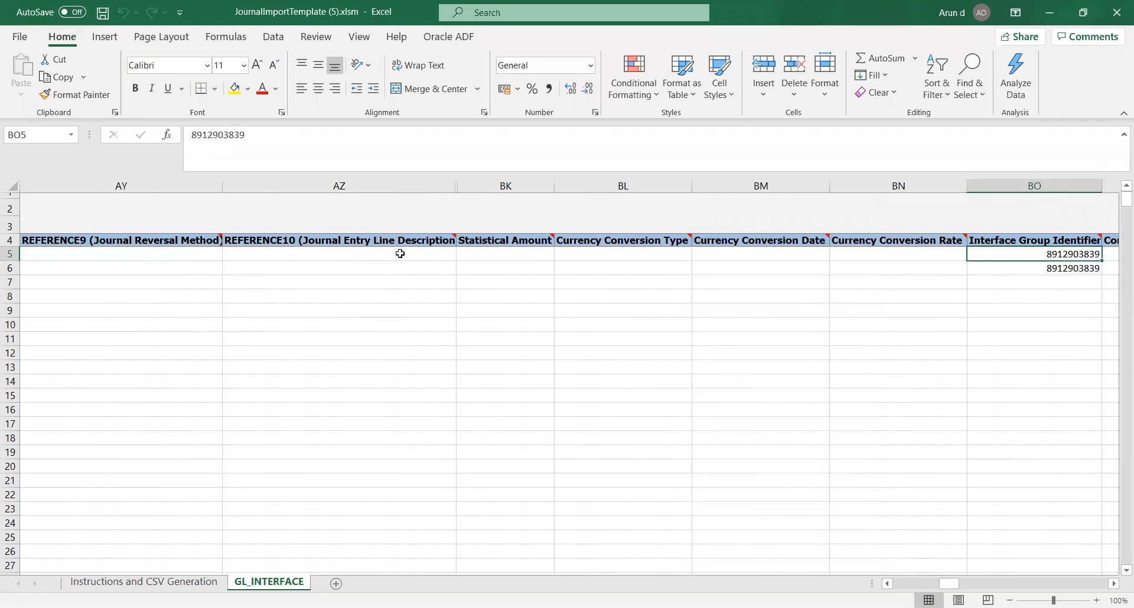
pyautogui.press('Left')
pyautogui.press('Left')
pyautogui.press('Left')
pyautogui.press('Left')
pyautogui.press('Left')
pyautogui.press('Left')
pyautogui.press('Left')
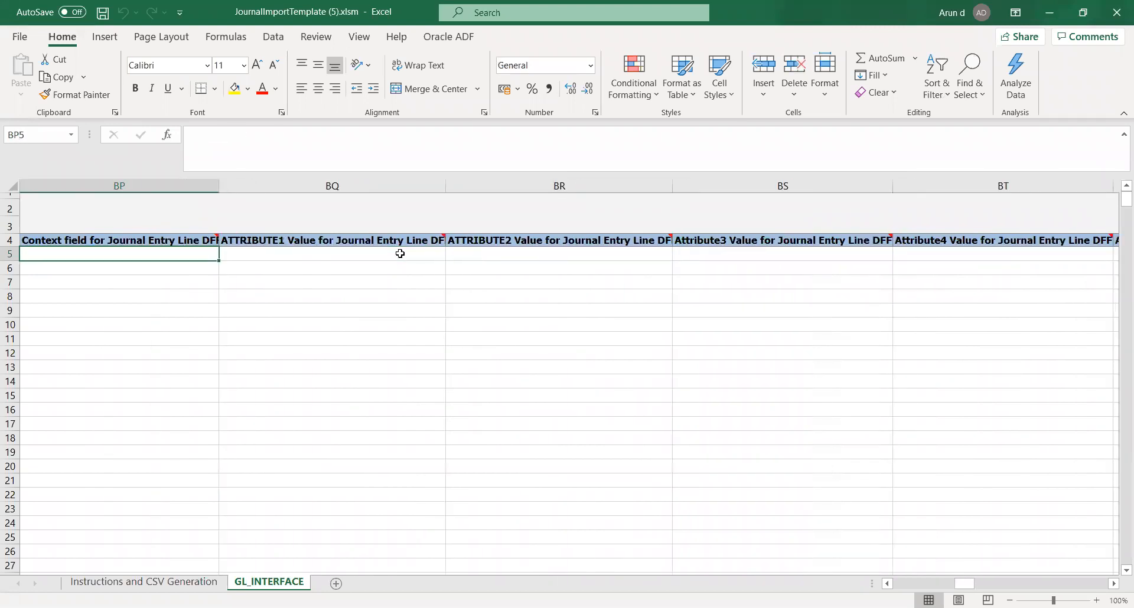
pyautogui.press('Right')
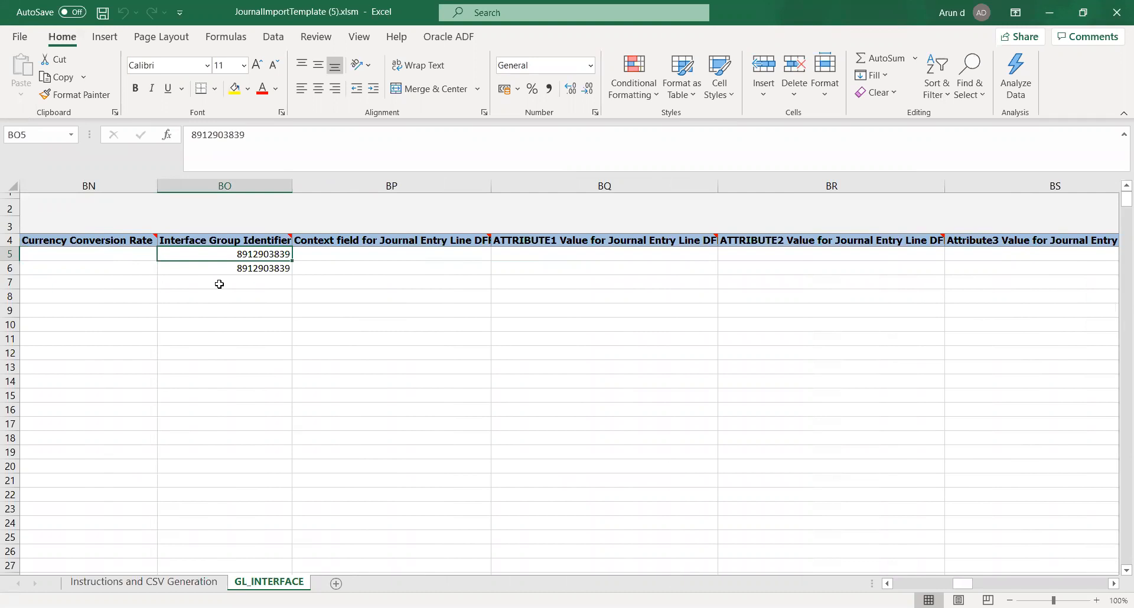
pyautogui.press('Left')
pyautogui.press('Left')
pyautogui.press('Left')
pyautogui.press('Left')
pyautogui.press('Left')
pyautogui.press('Left')
pyautogui.press('Left')
pyautogui.press('Left')
pyautogui.press('Left')
pyautogui.press('Left')
pyautogui.press('Left')
pyautogui.press('Left')
pyautogui.press('Left')
pyautogui.press('Left')
pyautogui.press('Left')
pyautogui.press('Left')
pyautogui.press('Left')
pyautogui.press('Left')
pyautogui.press('Left')
pyautogui.press('Left')
pyautogui.press('Left')
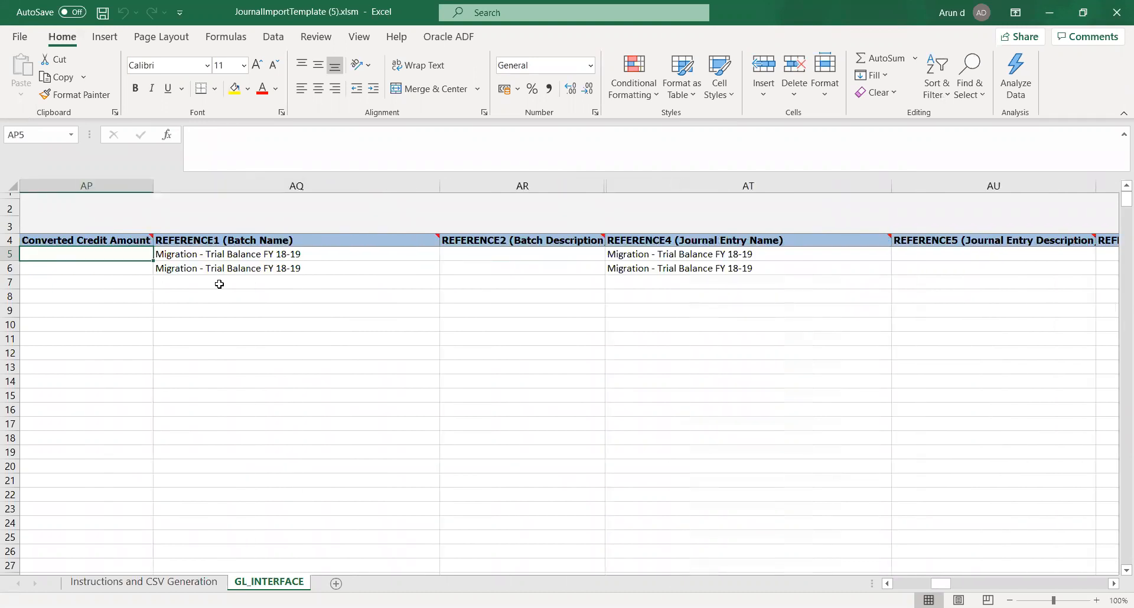
pyautogui.press('Left')
pyautogui.press('Left')
pyautogui.press('Left')
pyautogui.press('Left')
pyautogui.press('Left')
pyautogui.press('Left')
pyautogui.press('Left')
pyautogui.press('Left')
pyautogui.press('Left')
pyautogui.press('Left')
pyautogui.press('Left')
pyautogui.press('Left')
pyautogui.press('Left')
pyautogui.press('Left')
pyautogui.press('Left')
pyautogui.press('Left')
pyautogui.press('Left')
pyautogui.press('Left')
pyautogui.press('Left')
pyautogui.press('Left')
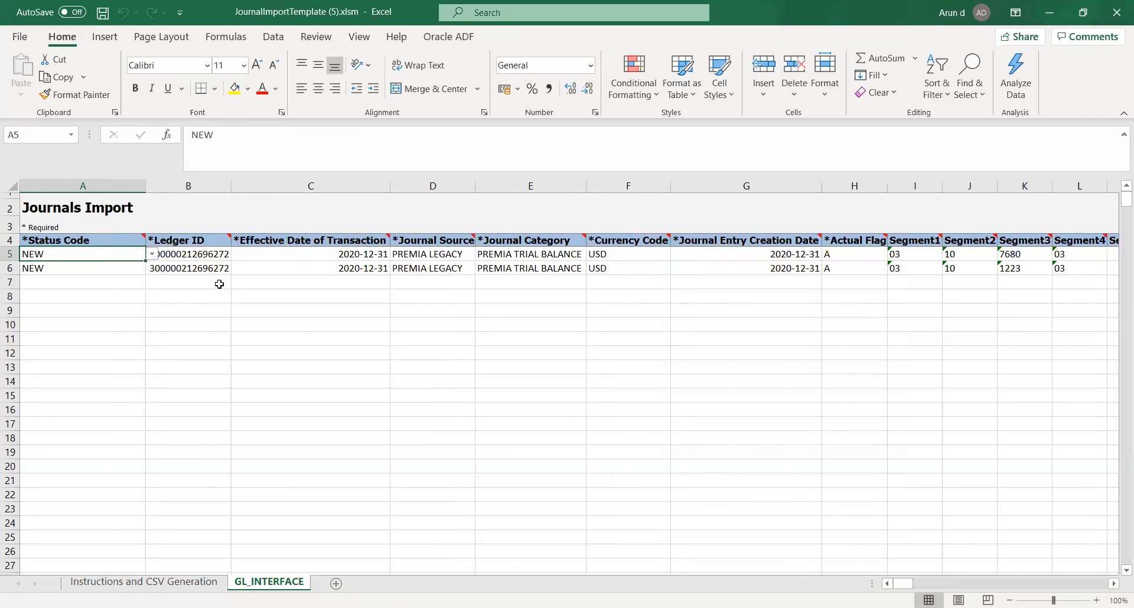
pyautogui.click(161, 586)
# Generate the CSV file from the journal data in the CSV Generation section.
pyautogui.click(253, 363)
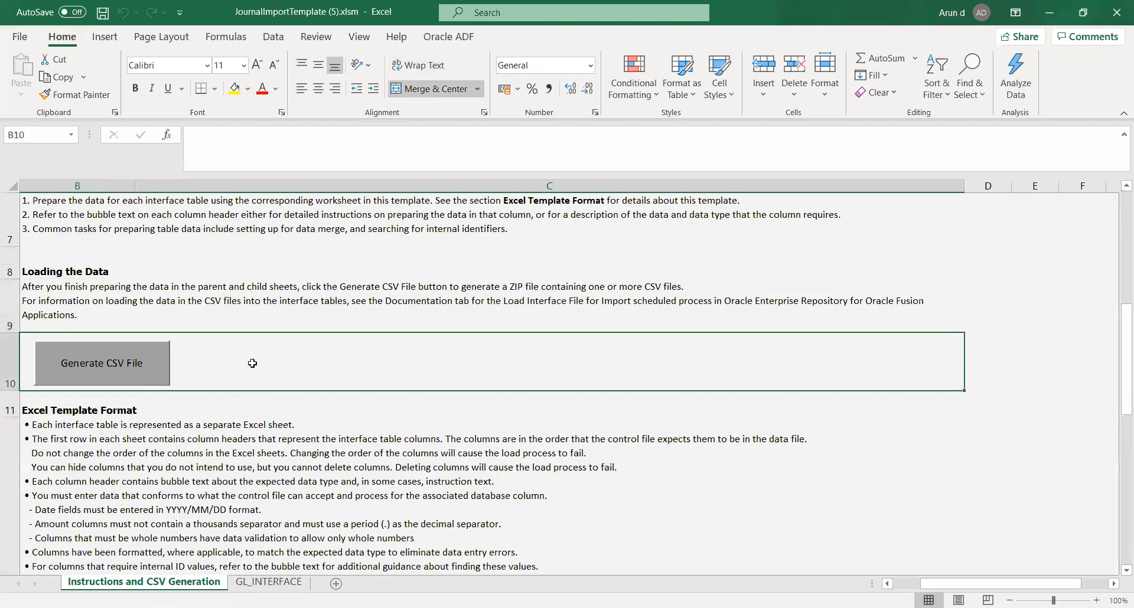
pyautogui.click(76, 369)
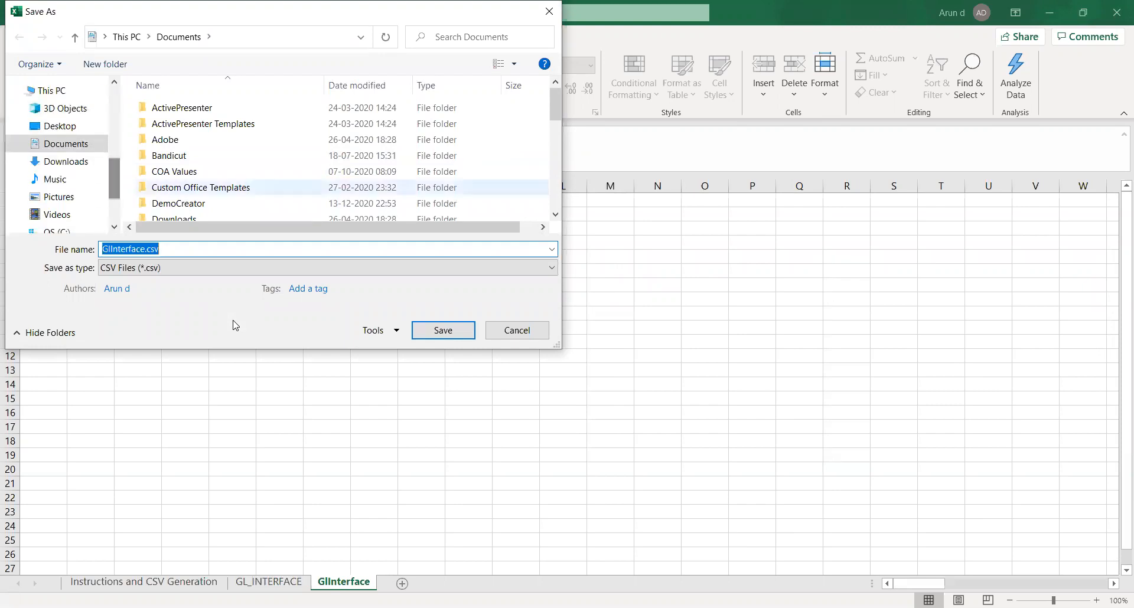
pyautogui.moveTo(555, 105); pyautogui.dragTo(555, 190)
pyautogui.moveTo(414, 228); pyautogui.dragTo(431, 227)
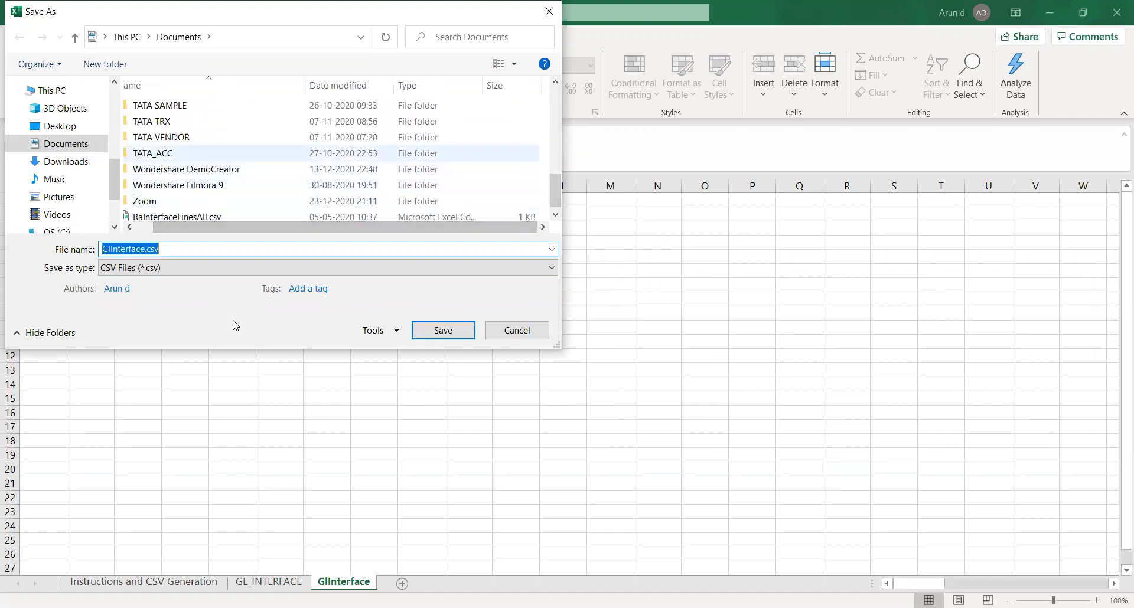
# Create a new folder named TATA in Documents and open it.
pyautogui.rightClick(542, 155)
pyautogui.moveTo(617, 318)
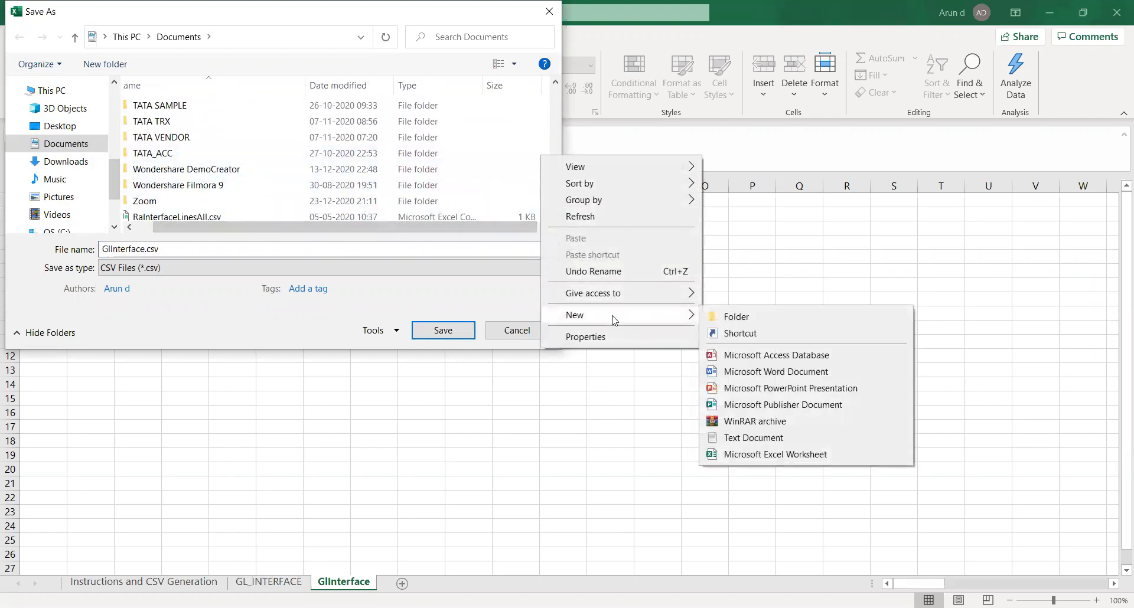
pyautogui.click(732, 317)
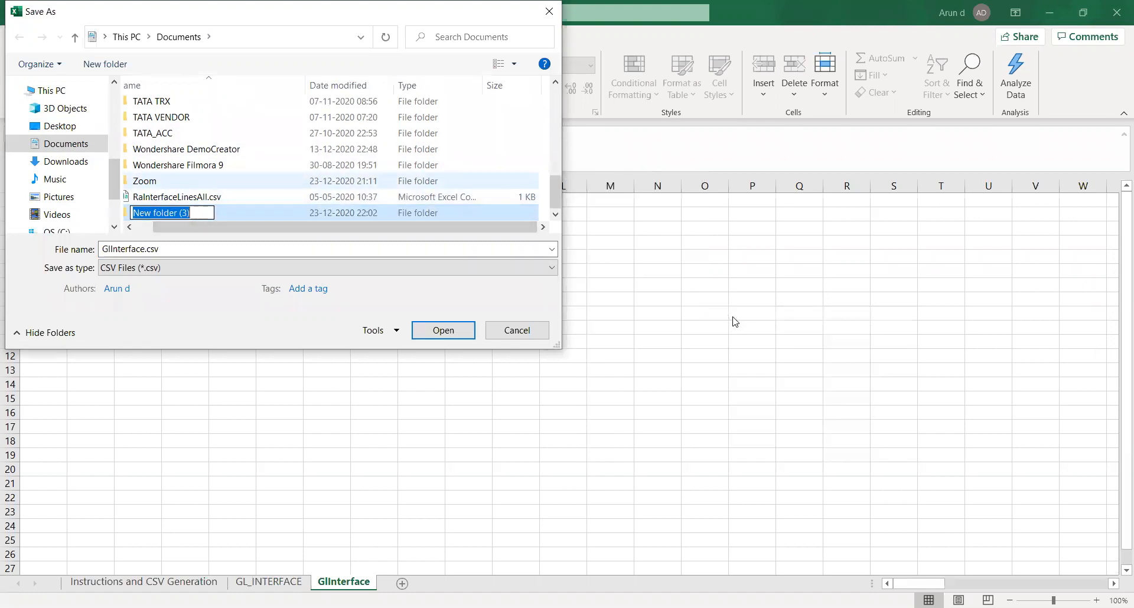
pyautogui.write('TATA')
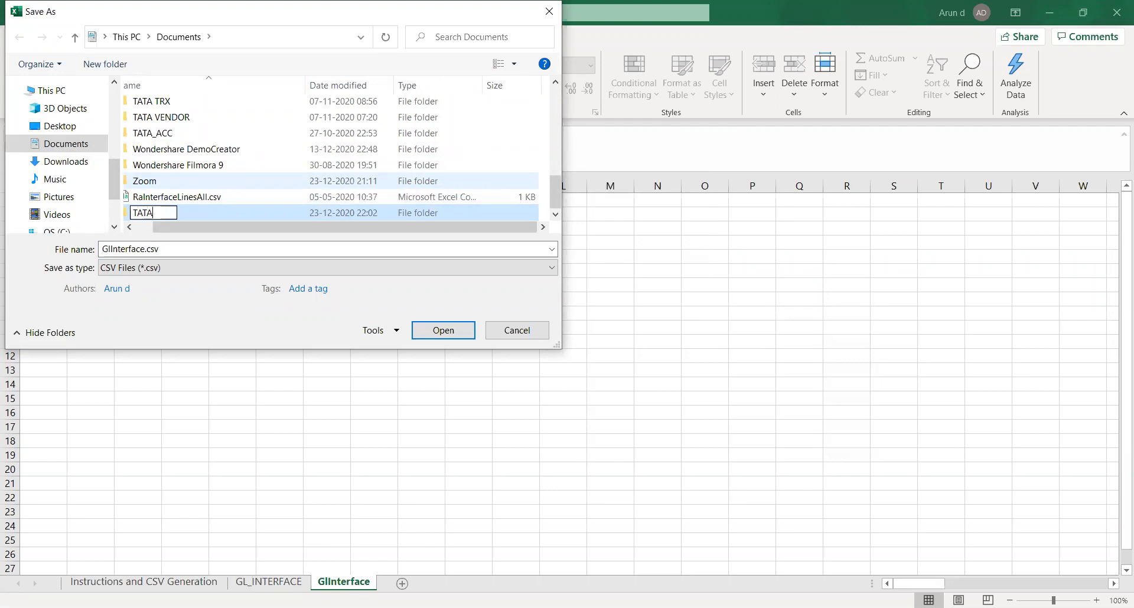
pyautogui.press('Return')
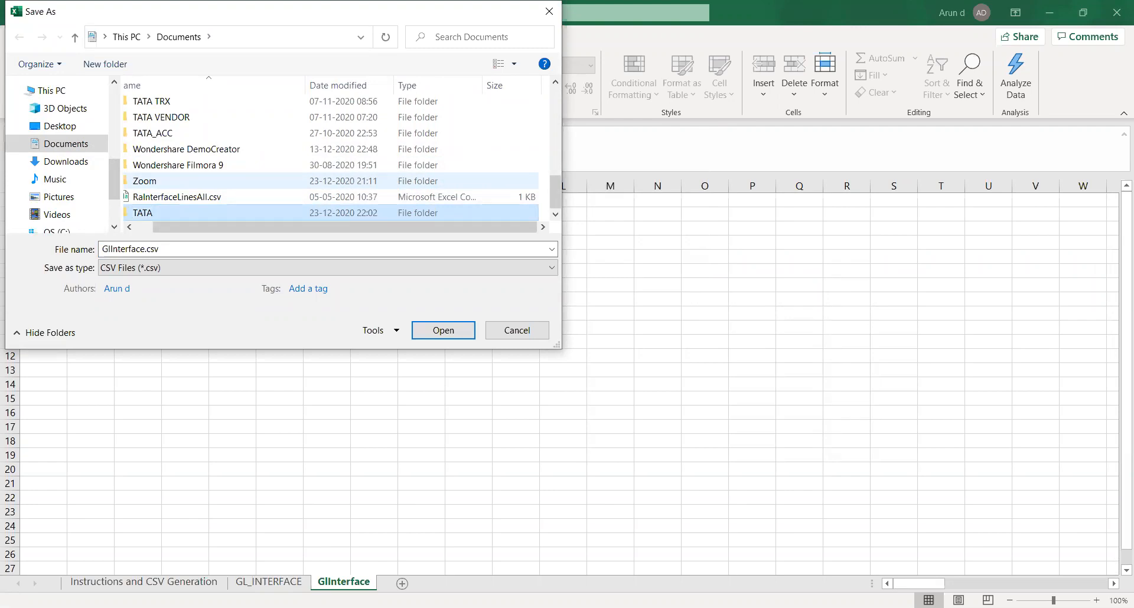
pyautogui.press('Return')
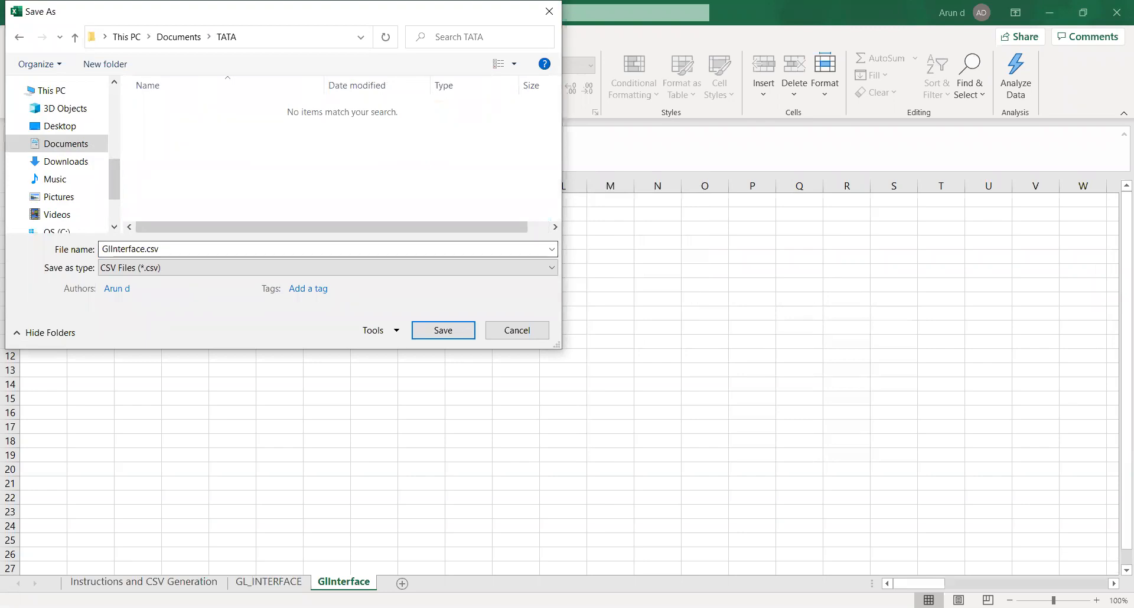
# Create folder 12 inside TATA and save the CSV ZIP file there.
pyautogui.rightClick(205, 145)
pyautogui.moveTo(306, 313)
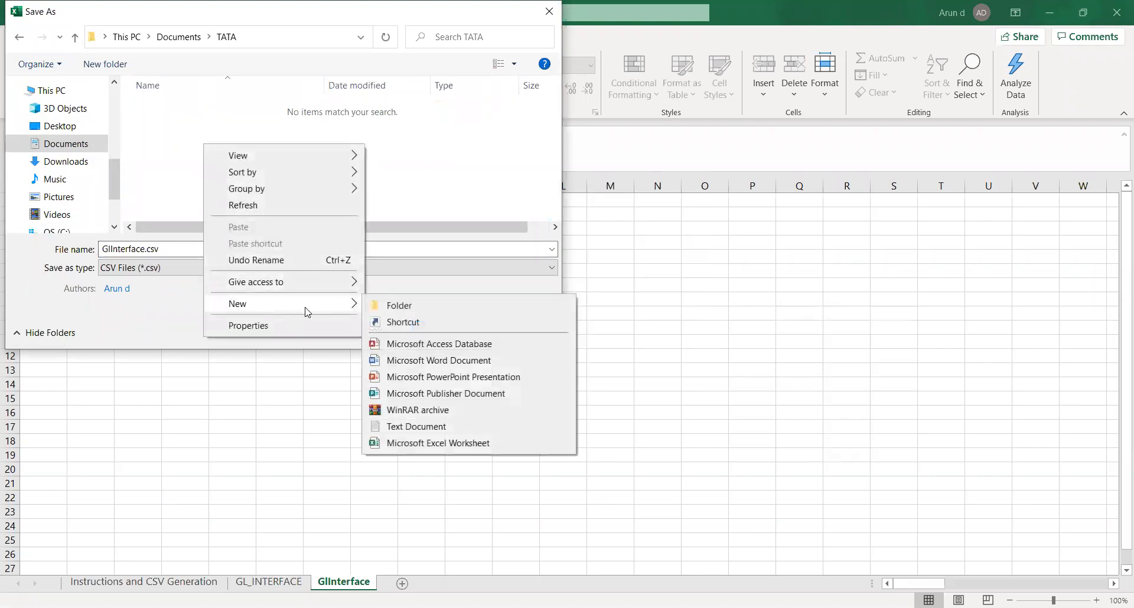
pyautogui.click(406, 307)
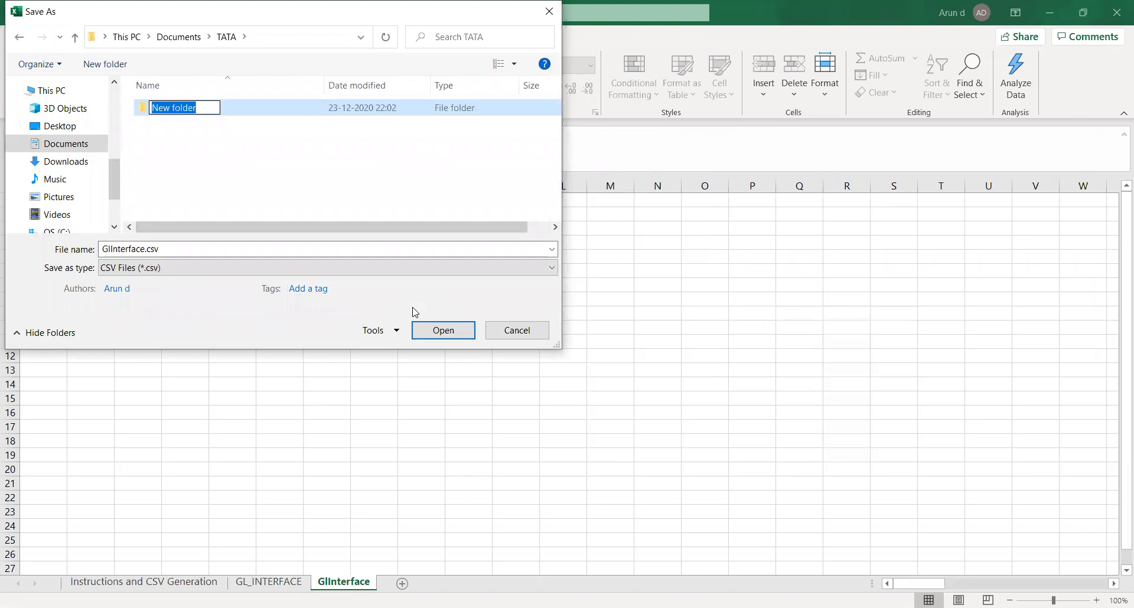
pyautogui.write('12')
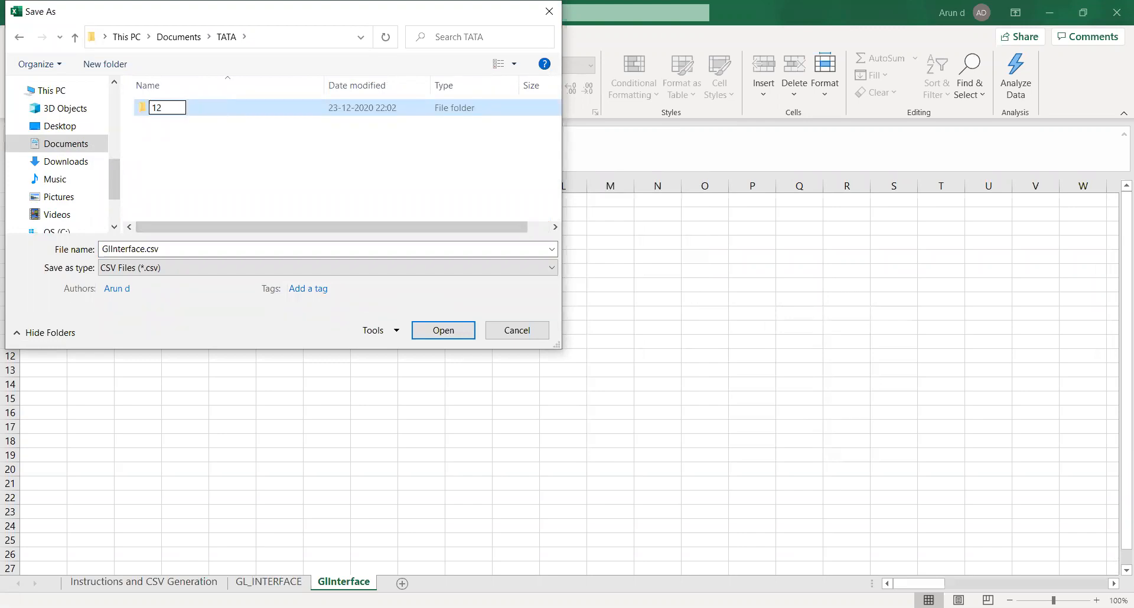
pyautogui.press('Return')
pyautogui.press('Return')
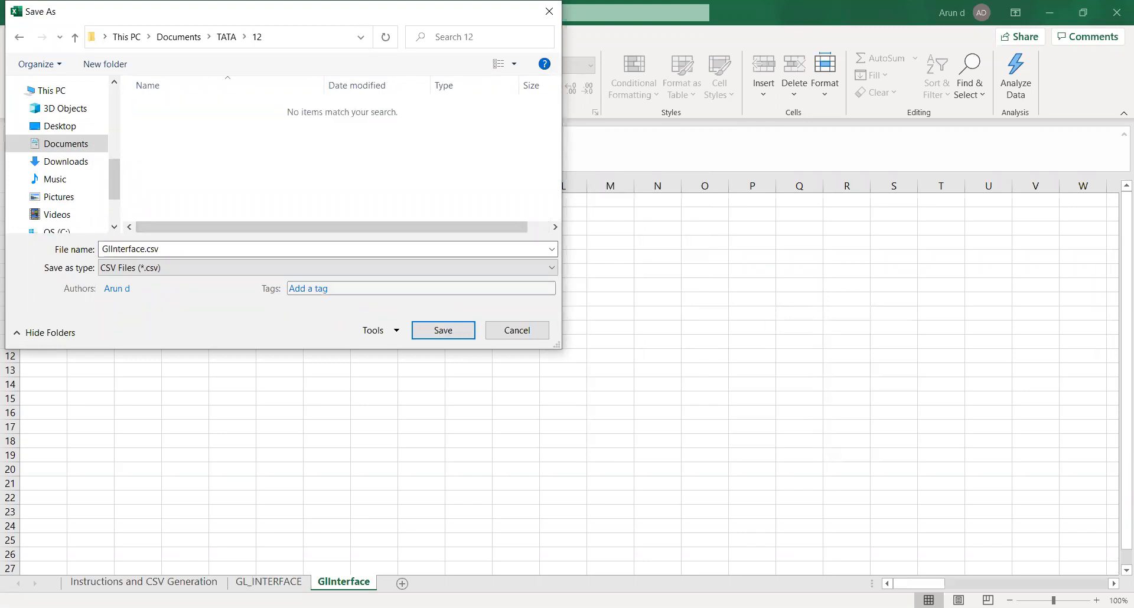
pyautogui.press('Return')
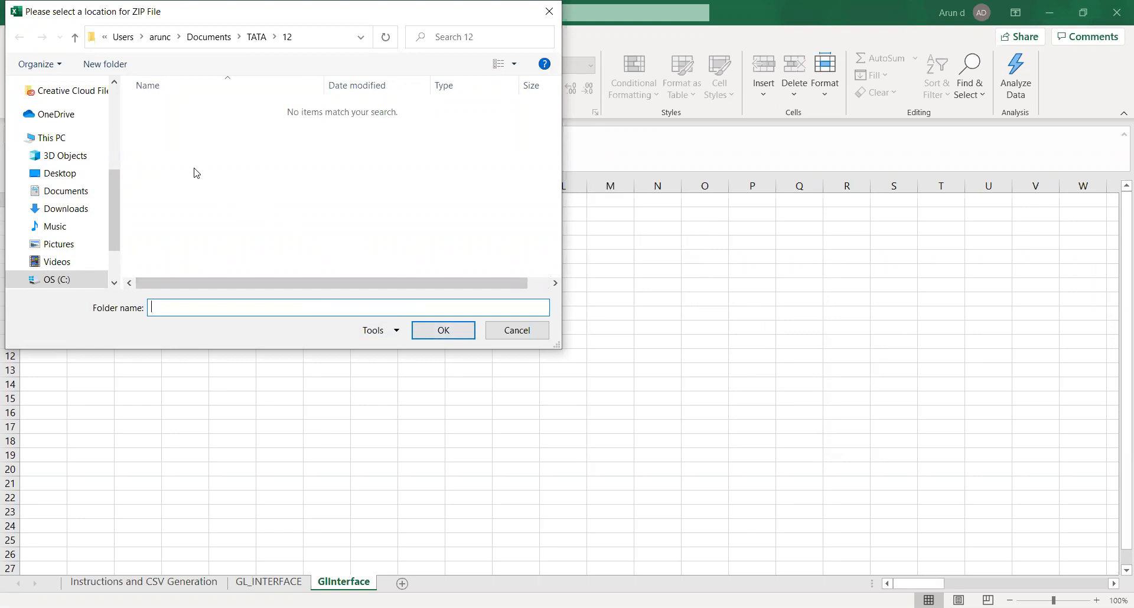
pyautogui.hotkey('alt', 'Up')
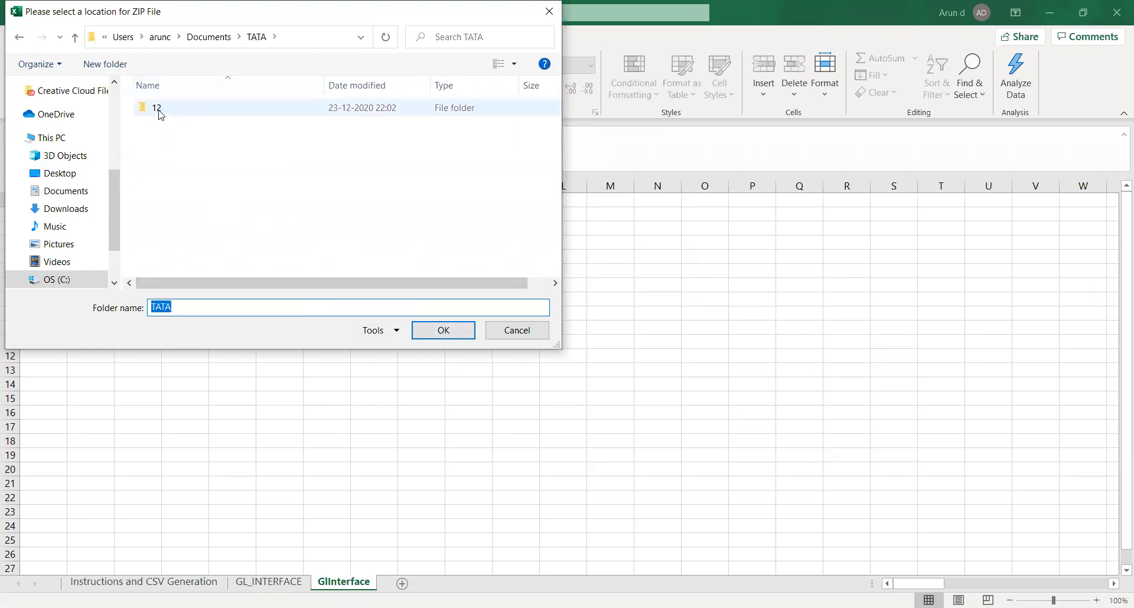
pyautogui.click(156, 110)
pyautogui.click(449, 331)
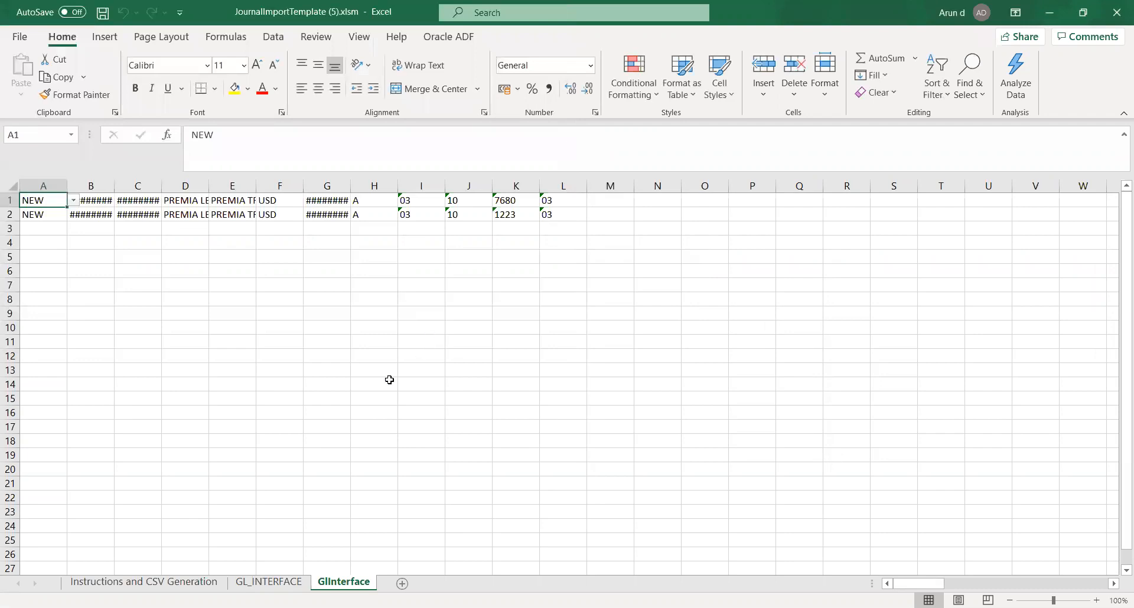
# Leave the workbook on empty cell F12 and bring the Oracle Fusion browser window forward.
pyautogui.click(259, 358)
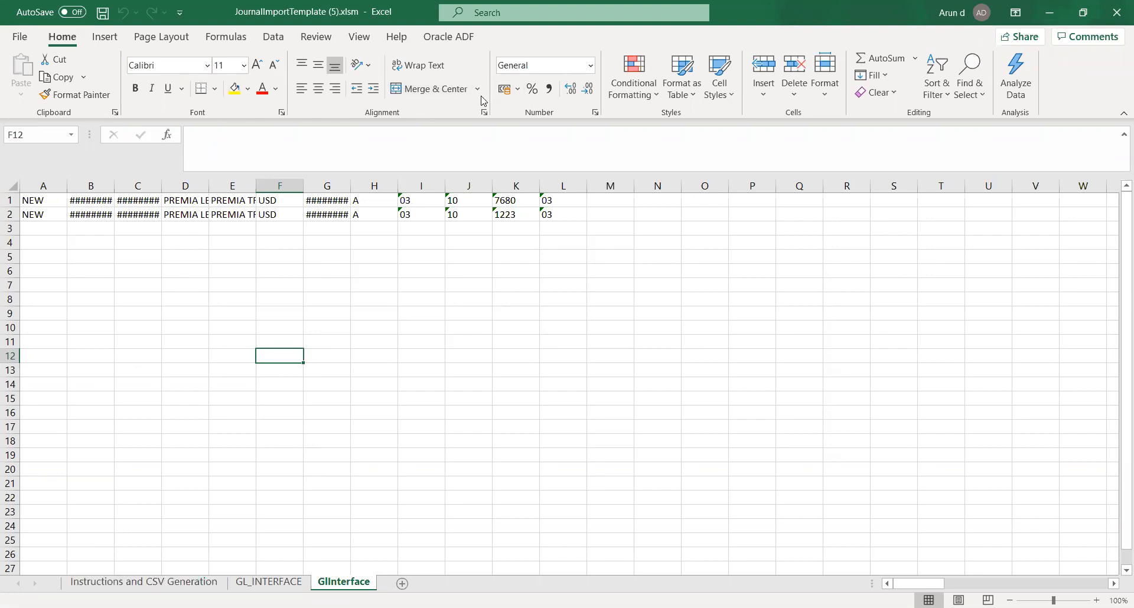
pyautogui.hotkey('alt', 'Tab')
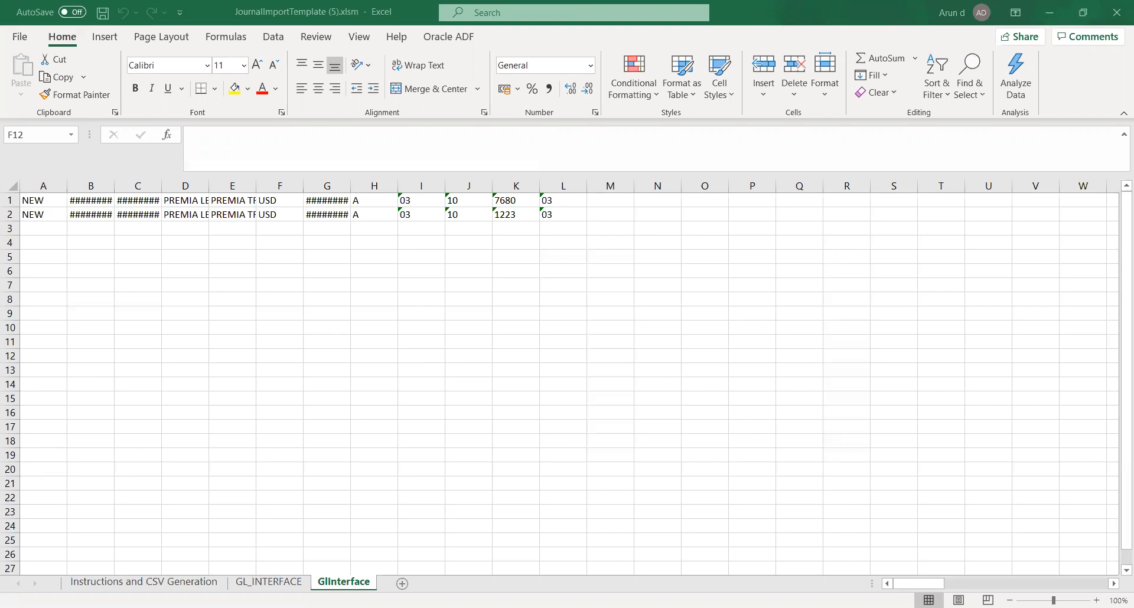
pyautogui.hotkey('alt', 'Tab')
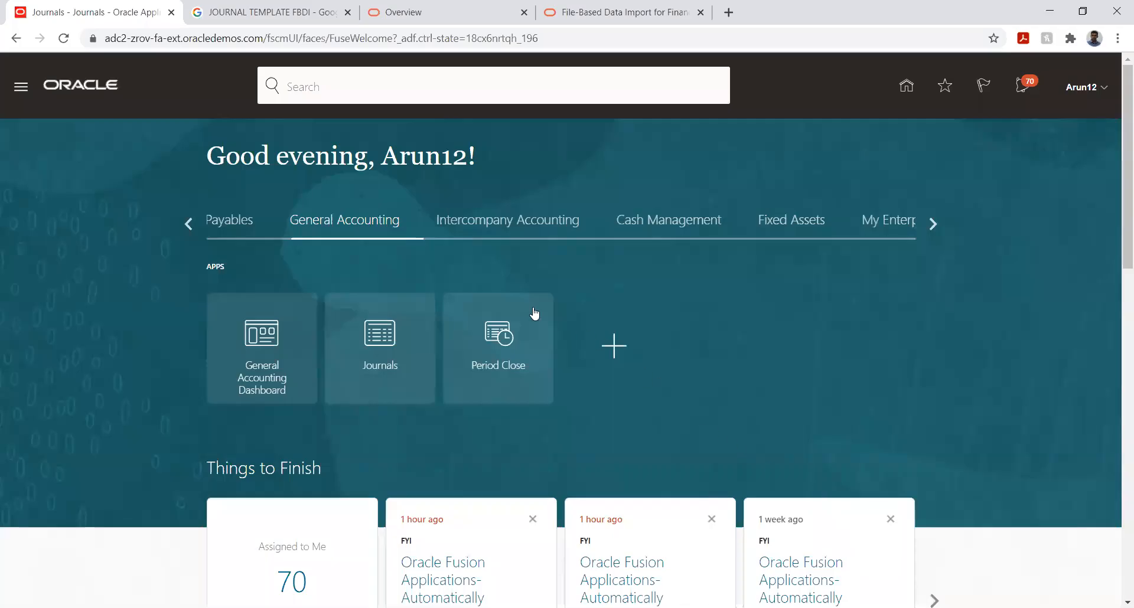
# Close the journal template, Overview and File-Based Data Import browser tabs.
pyautogui.click(348, 12)
pyautogui.click(348, 12)
pyautogui.click(348, 12)
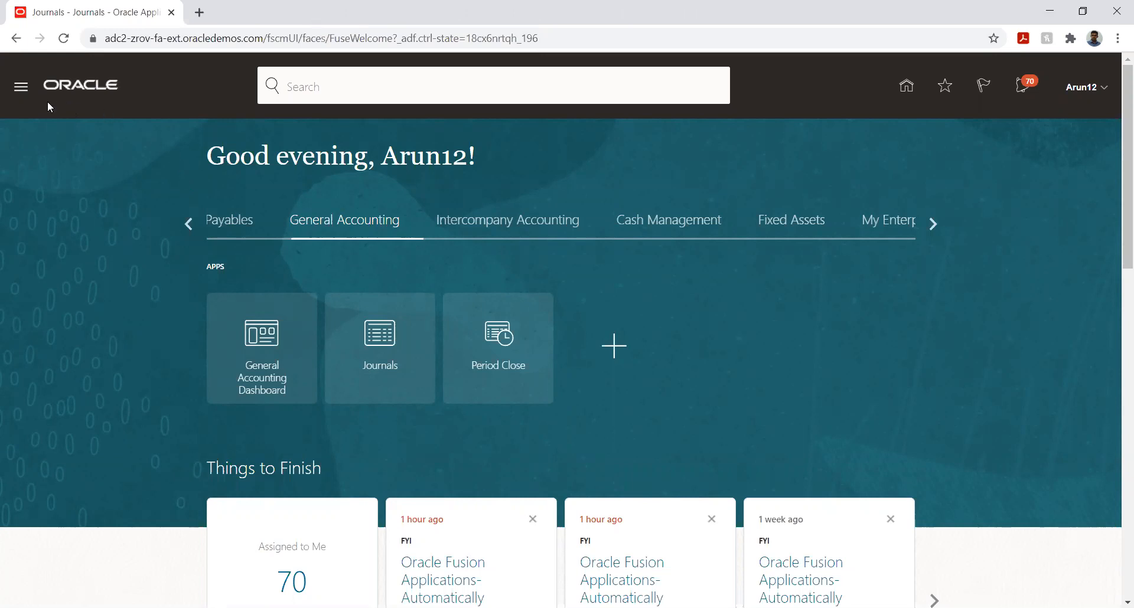
# Open Scheduled Processes from the Navigator's Tools group.
pyautogui.click(23, 93)
pyautogui.scroll(-5, 363, 266)
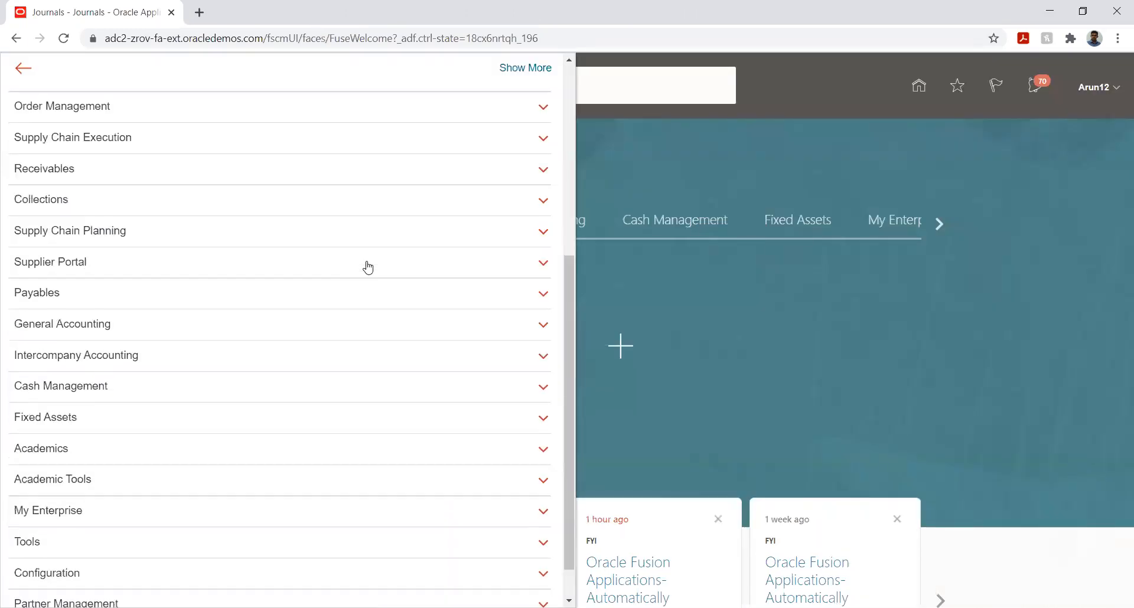
pyautogui.click(172, 499)
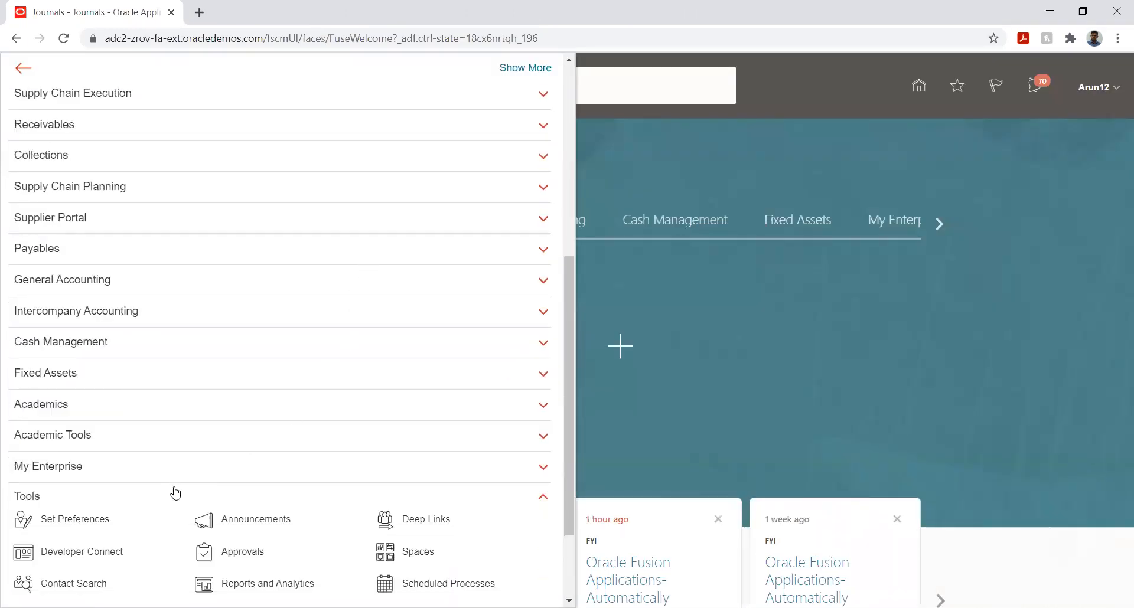
pyautogui.scroll(-3, 230, 355)
pyautogui.click(447, 390)
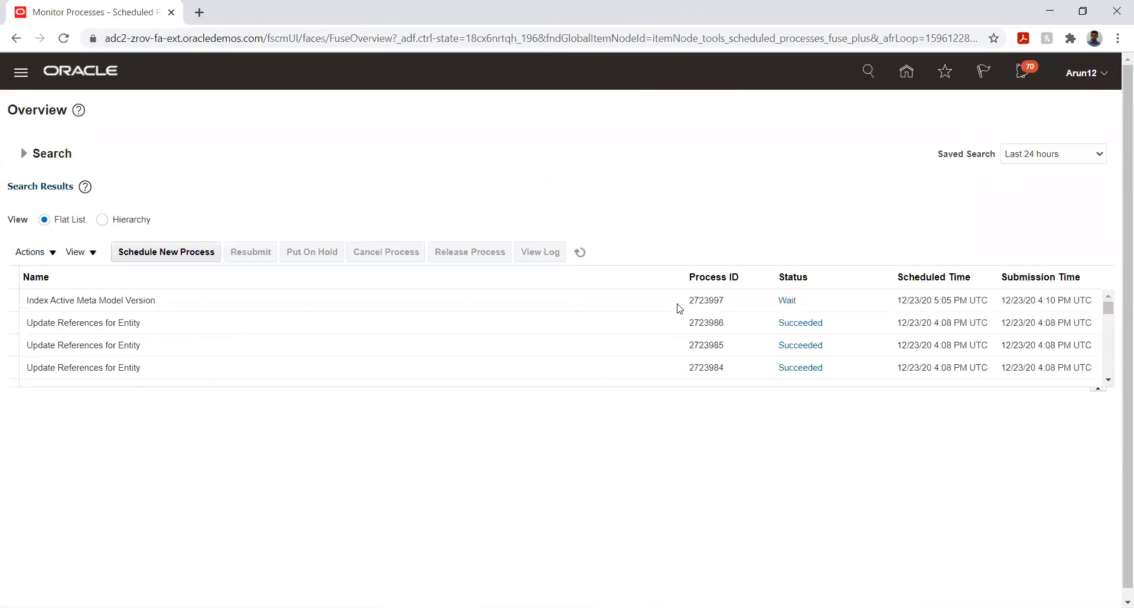
# Schedule a new process, searching 'Load inter%' and choosing Load Interface File for Import.
pyautogui.click(172, 251)
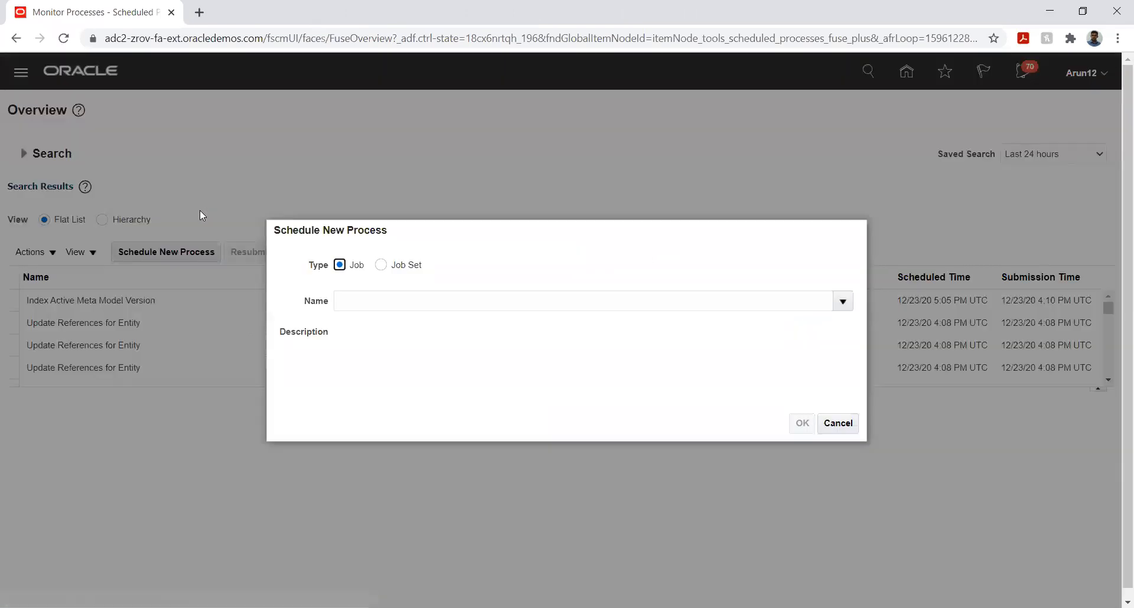
pyautogui.click(515, 299)
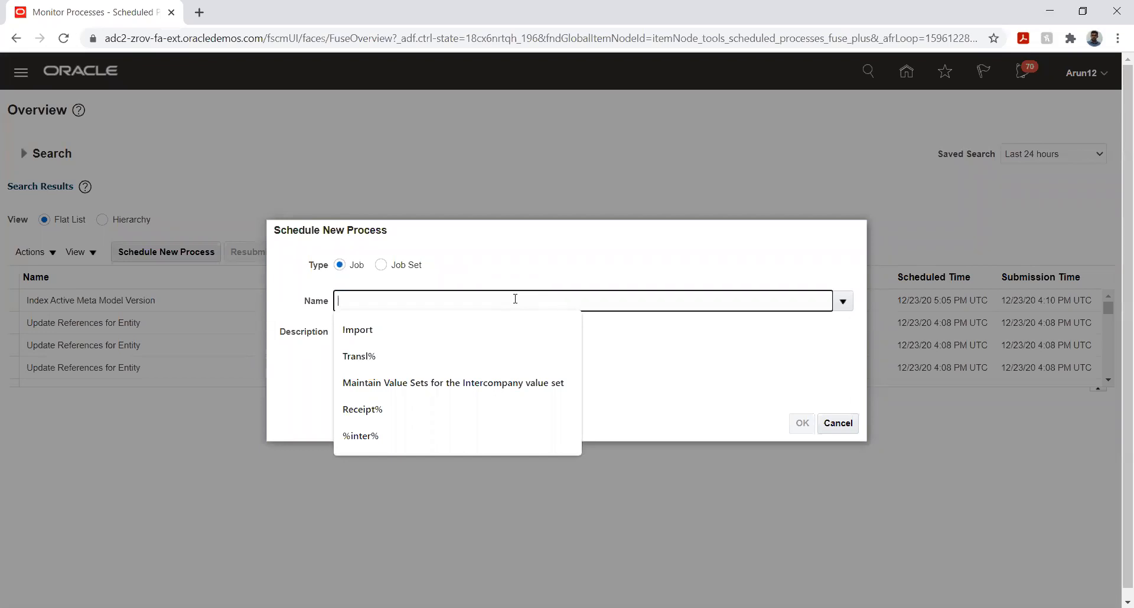
pyautogui.write('Load')
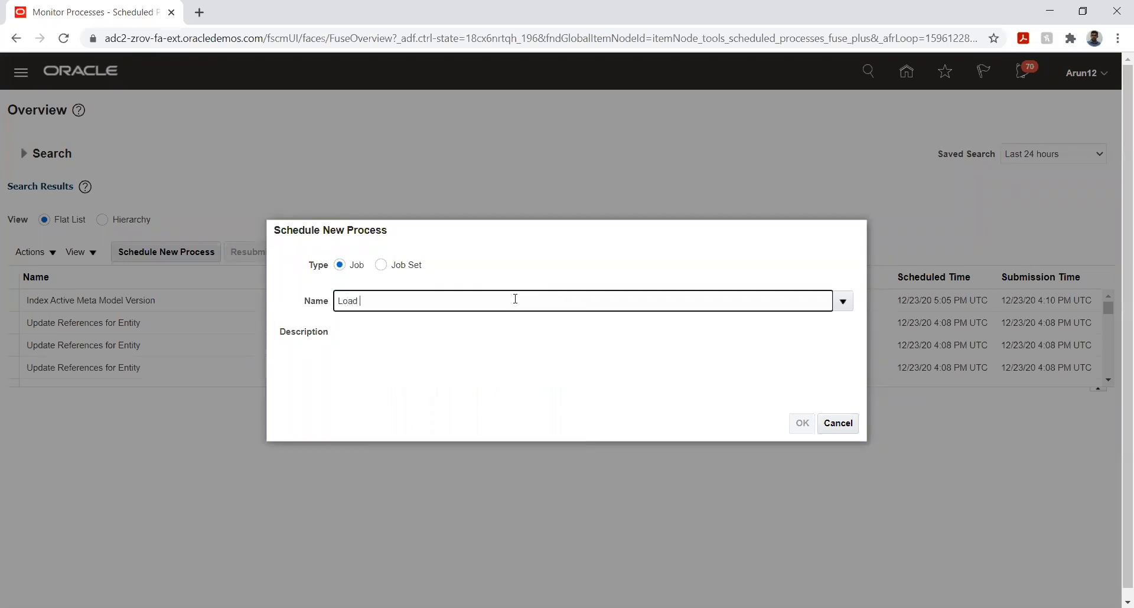
pyautogui.write(' inter%')
pyautogui.press('Tab')
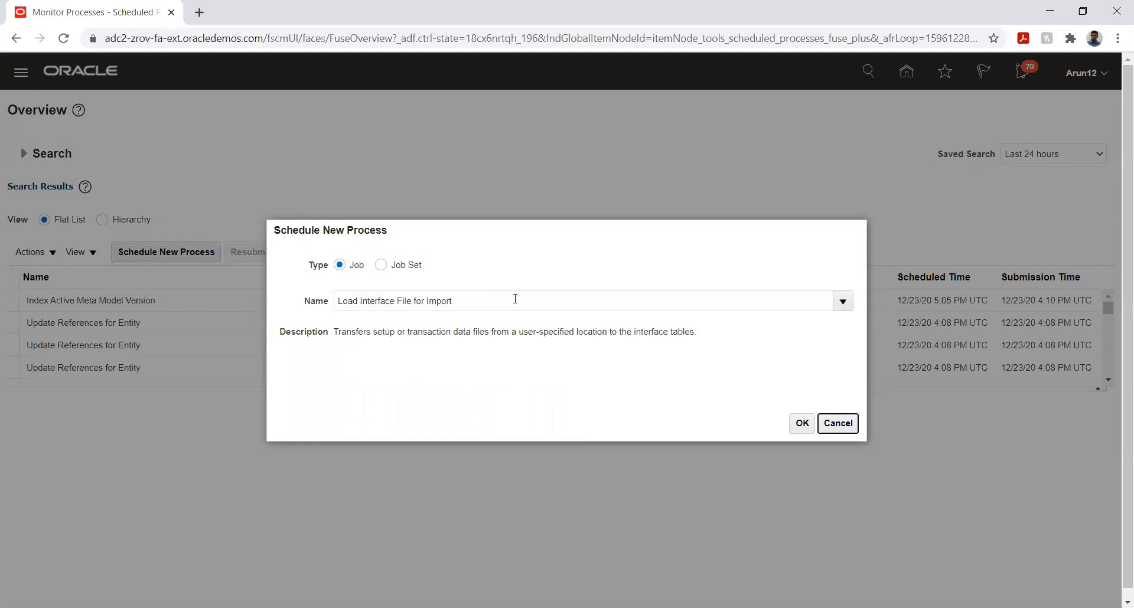
pyautogui.click(801, 424)
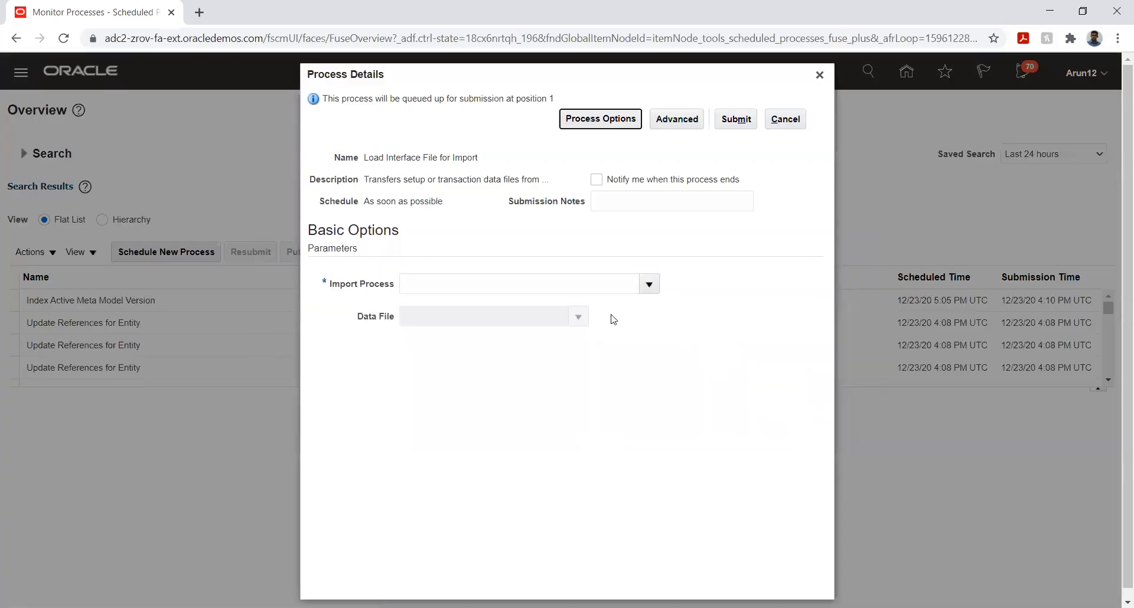
# Search import processes for 'Import%' and select Import Journals as the Import Process.
pyautogui.click(579, 281)
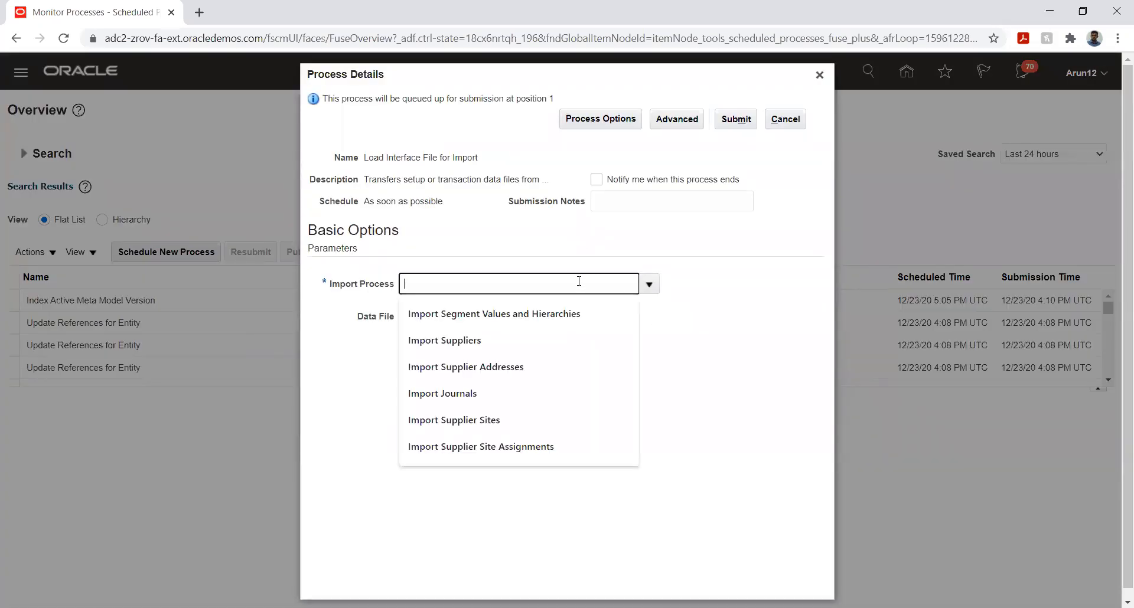
pyautogui.click(649, 285)
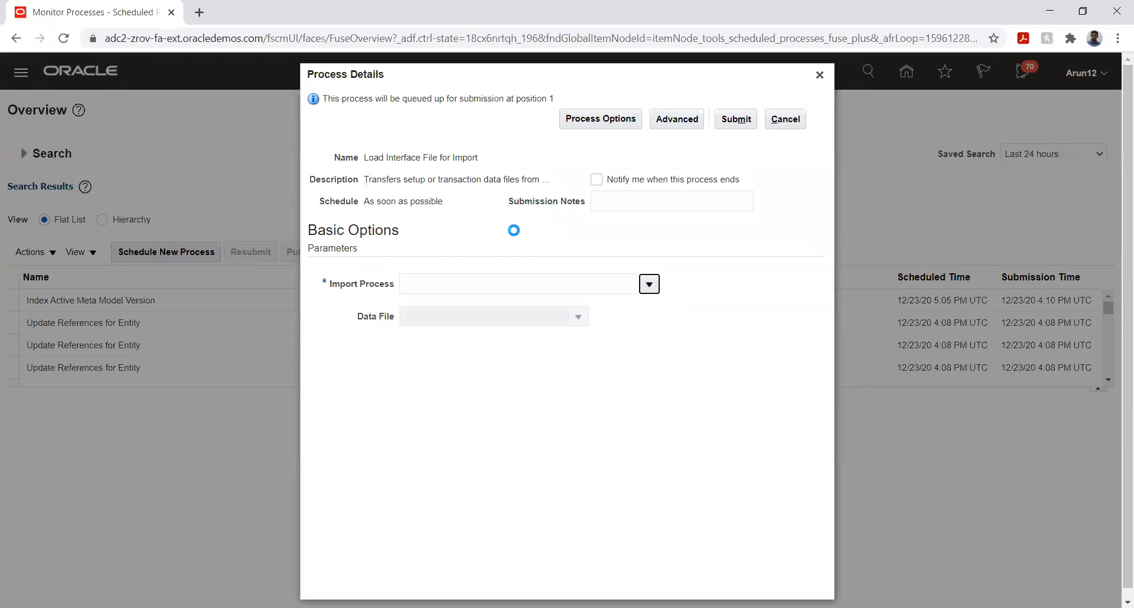
pyautogui.click(420, 530)
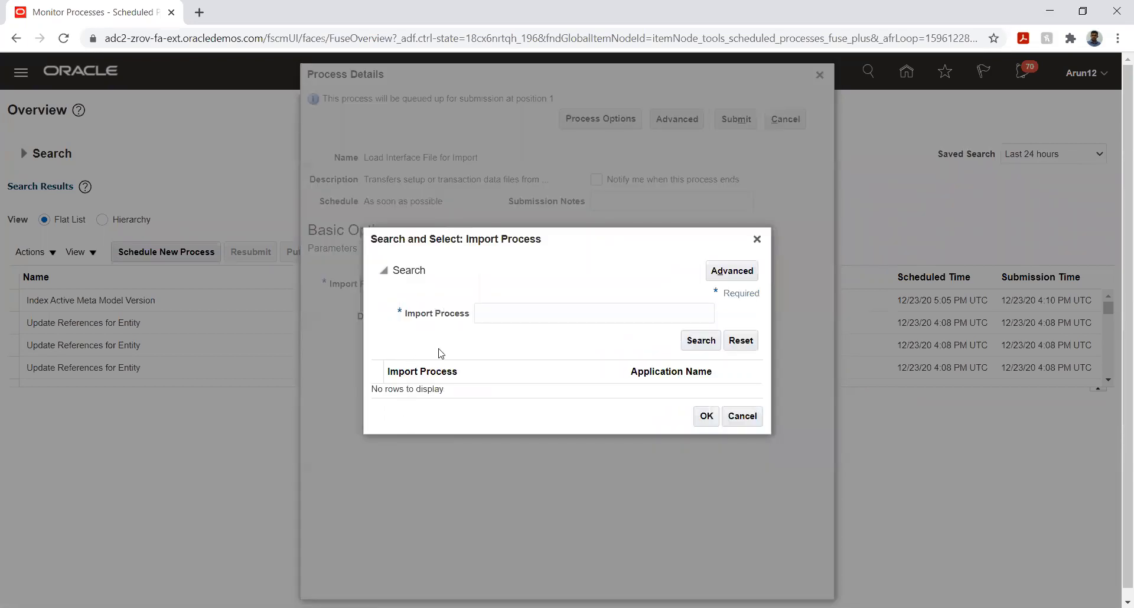
pyautogui.click(488, 314)
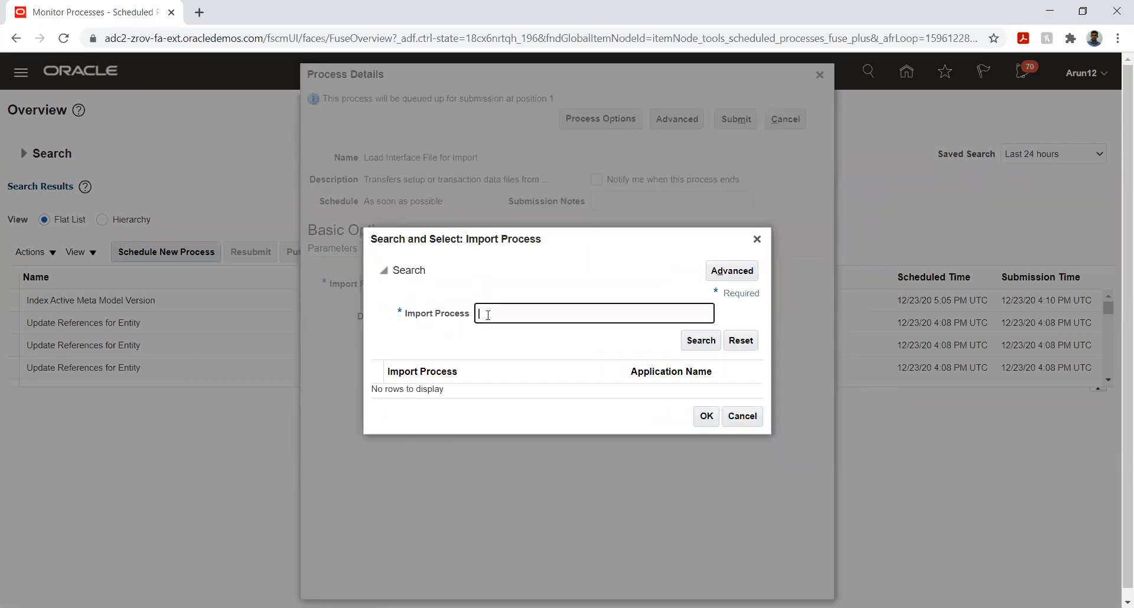
pyautogui.write('Import%')
pyautogui.press('Return')
pyautogui.scroll(-5, 530, 331)
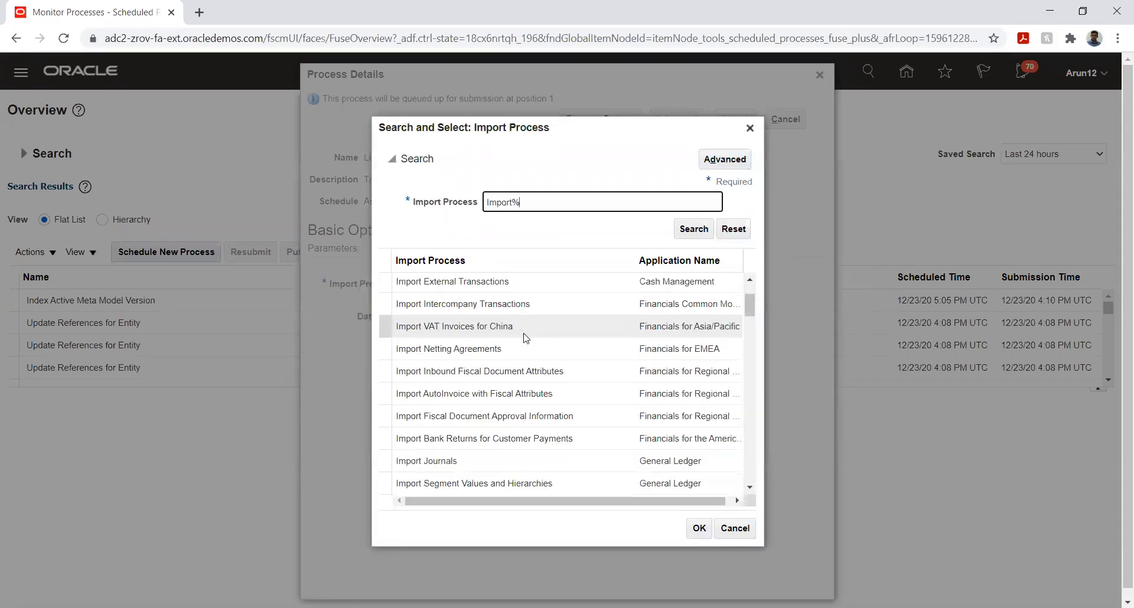
pyautogui.click(477, 370)
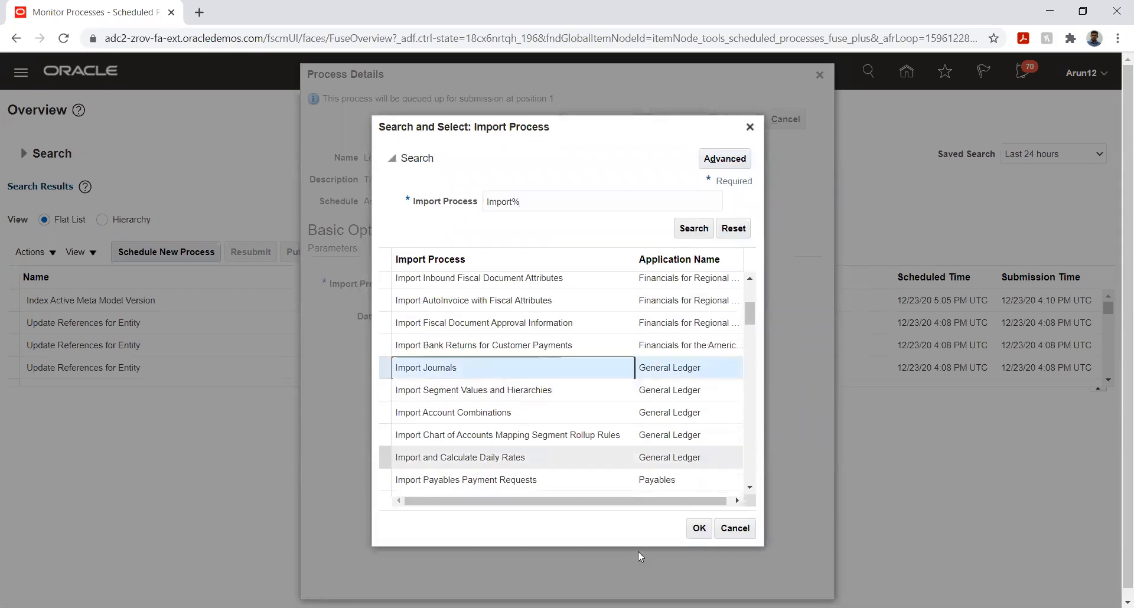
pyautogui.click(698, 529)
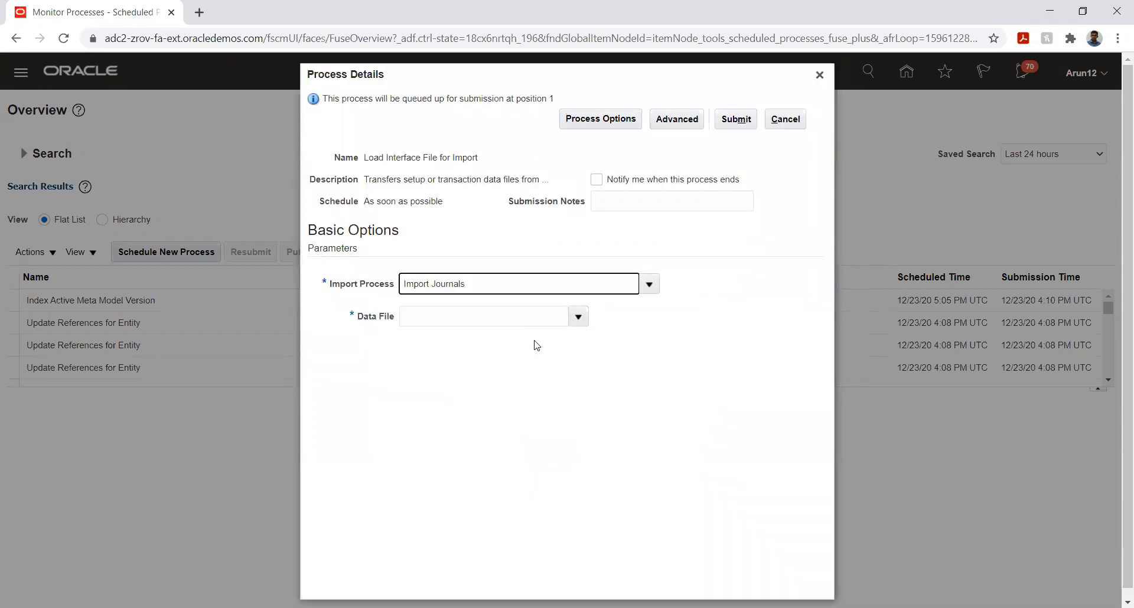
# Upload GlInterface.zip from Documents > TATA > 12 as the new Data File.
pyautogui.click(577, 320)
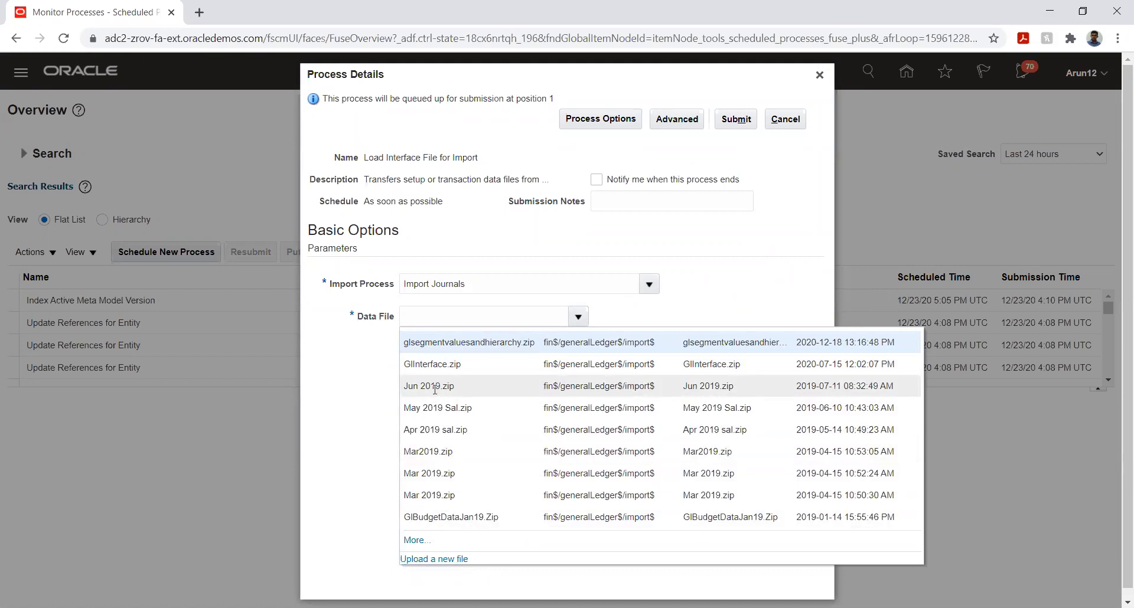
pyautogui.click(422, 559)
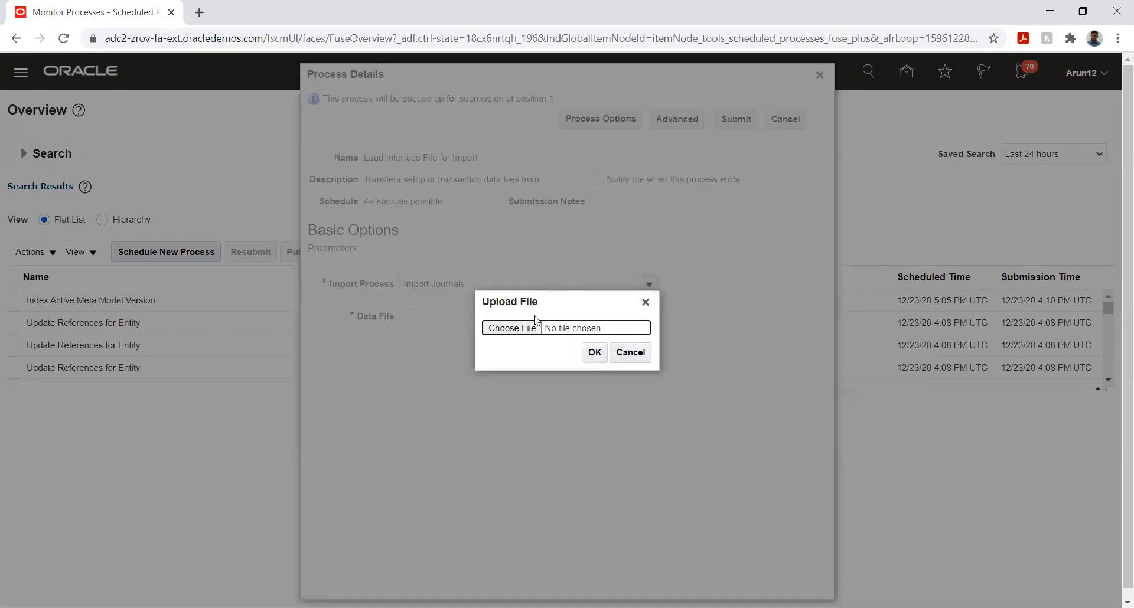
pyautogui.click(514, 328)
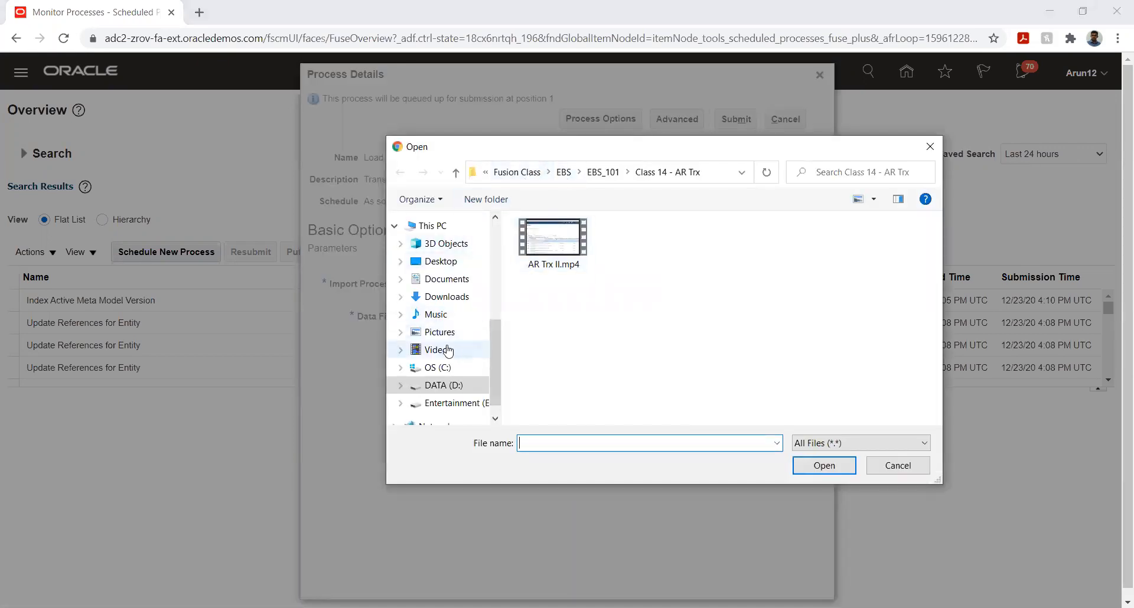
pyautogui.click(443, 279)
pyautogui.scroll(-4, 549, 324)
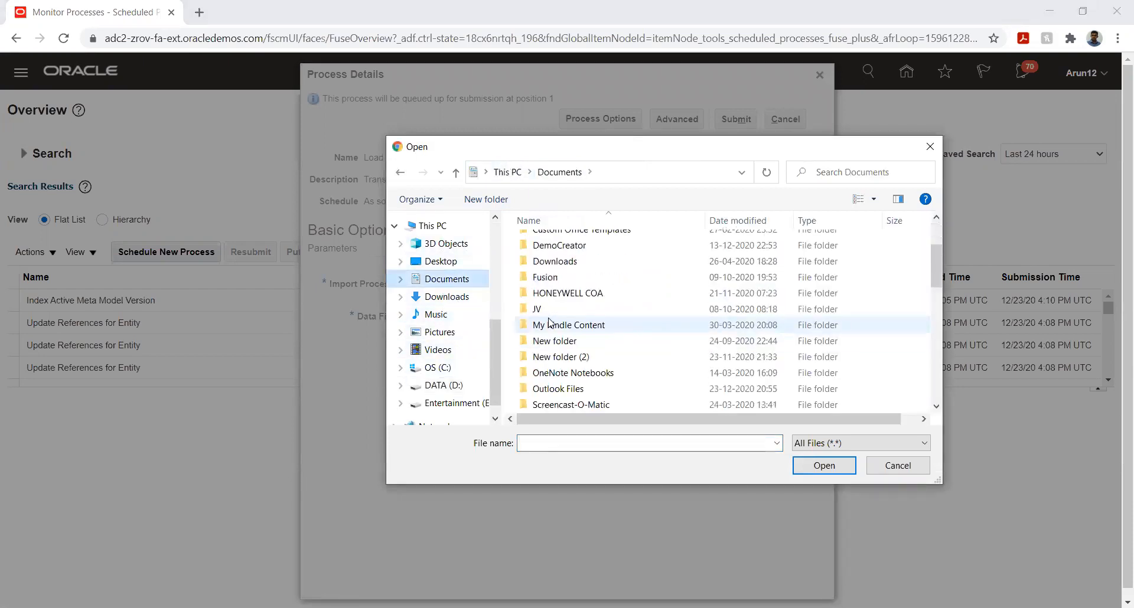
pyautogui.doubleClick(561, 358)
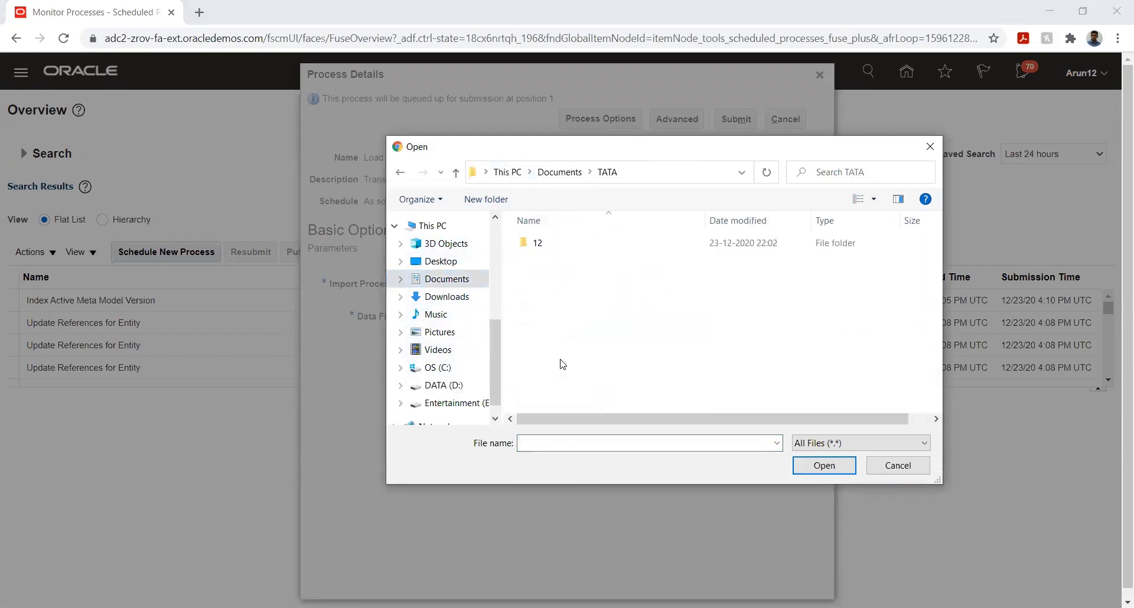
pyautogui.doubleClick(538, 246)
pyautogui.click(549, 243)
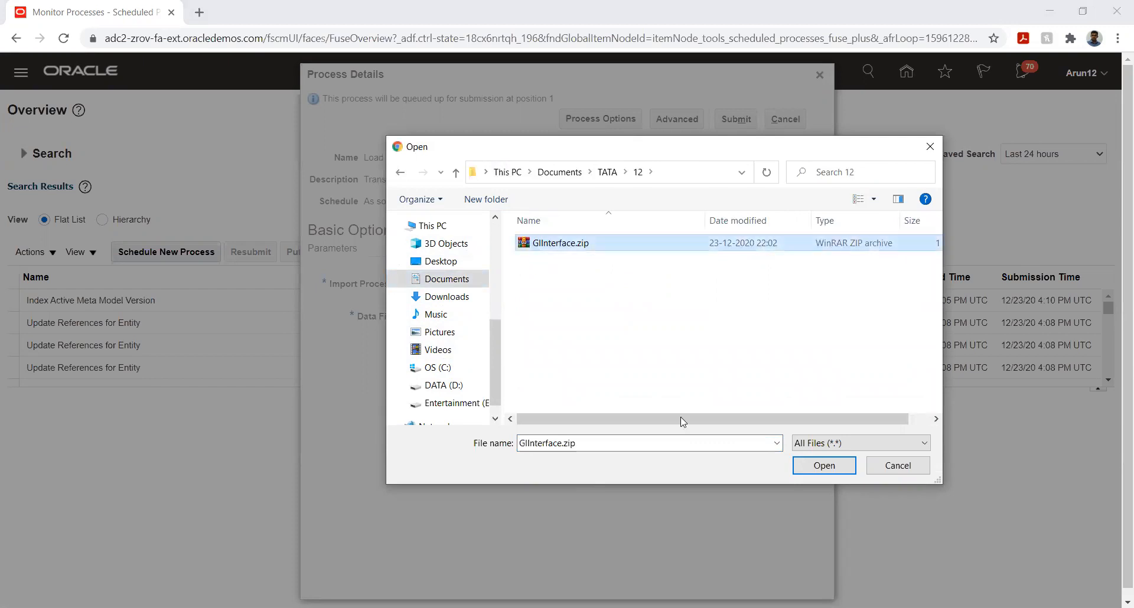
pyautogui.click(810, 466)
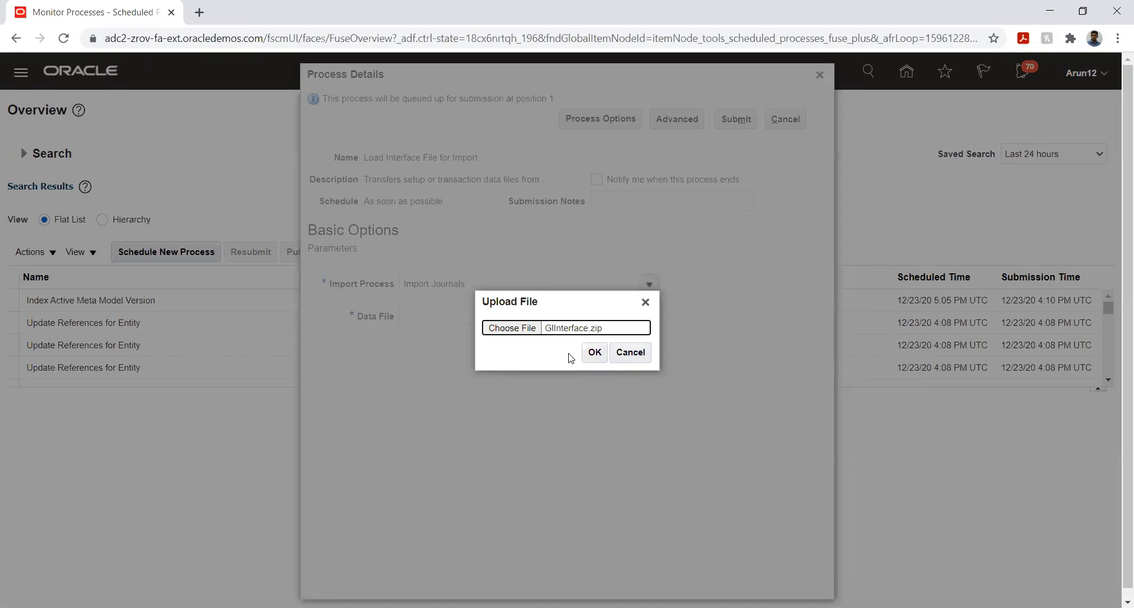
pyautogui.click(594, 352)
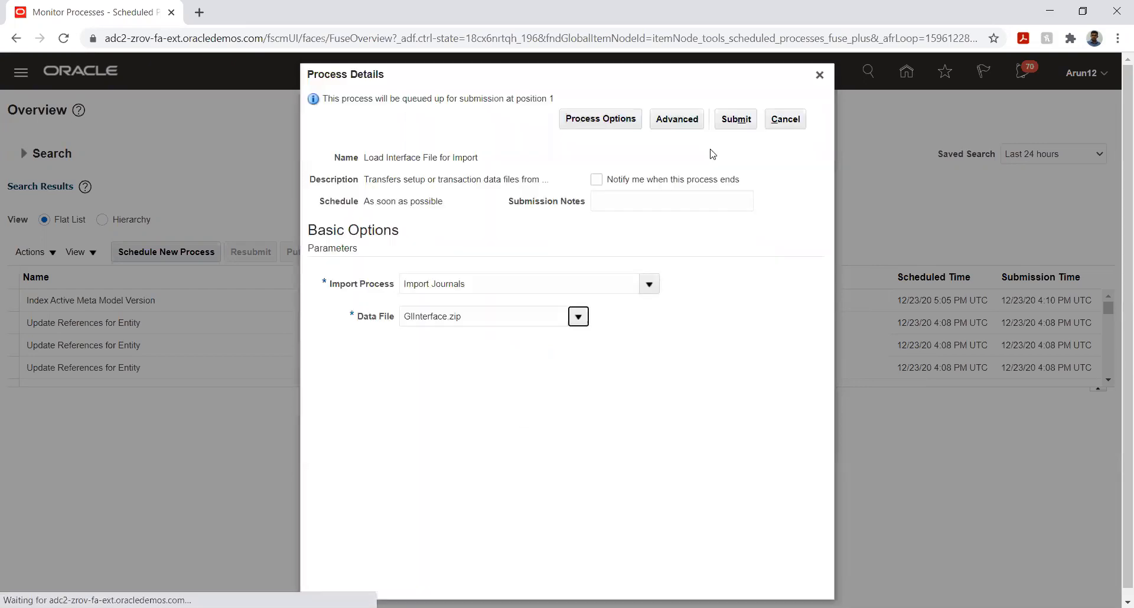
# Submit the load and refresh until Load Interface File, Transfer File and Load File to Interface succeed.
pyautogui.click(733, 121)
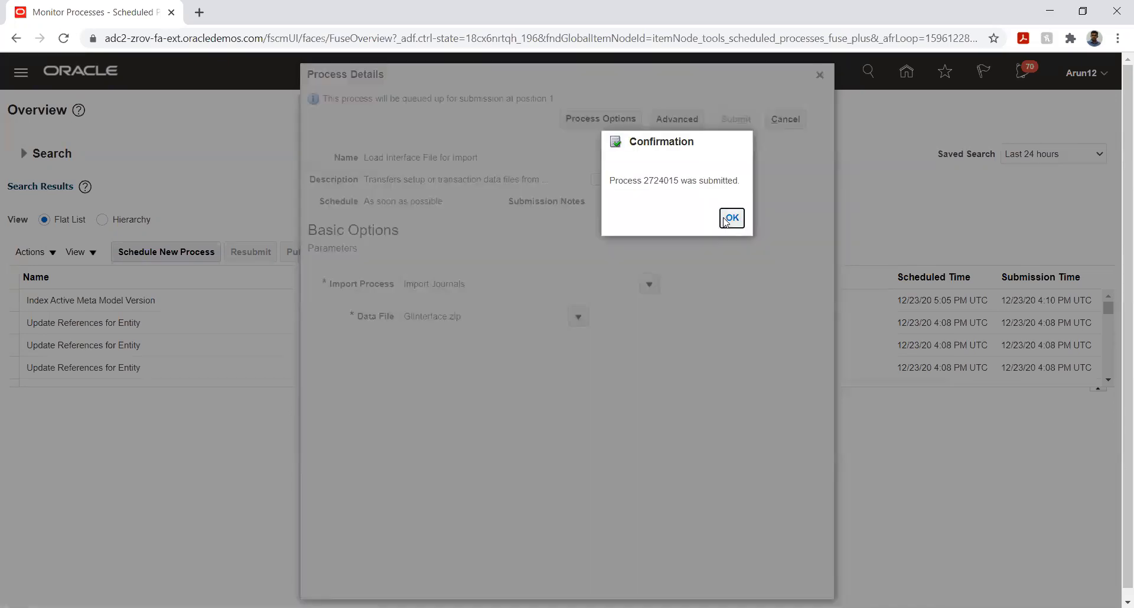
pyautogui.click(725, 221)
pyautogui.click(580, 253)
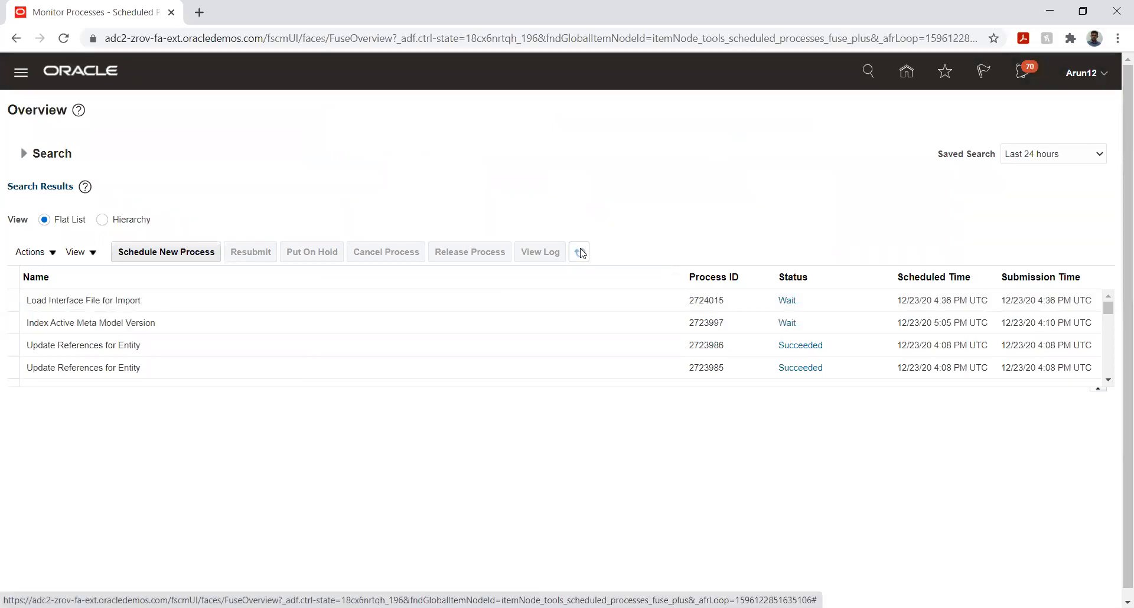
pyautogui.click(580, 252)
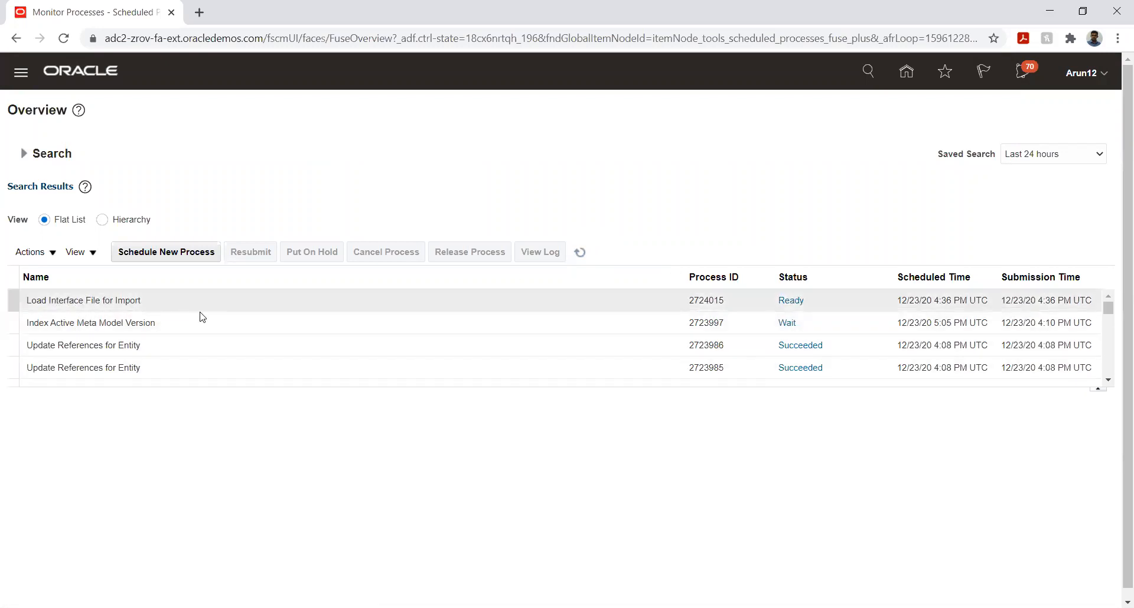
pyautogui.click(580, 253)
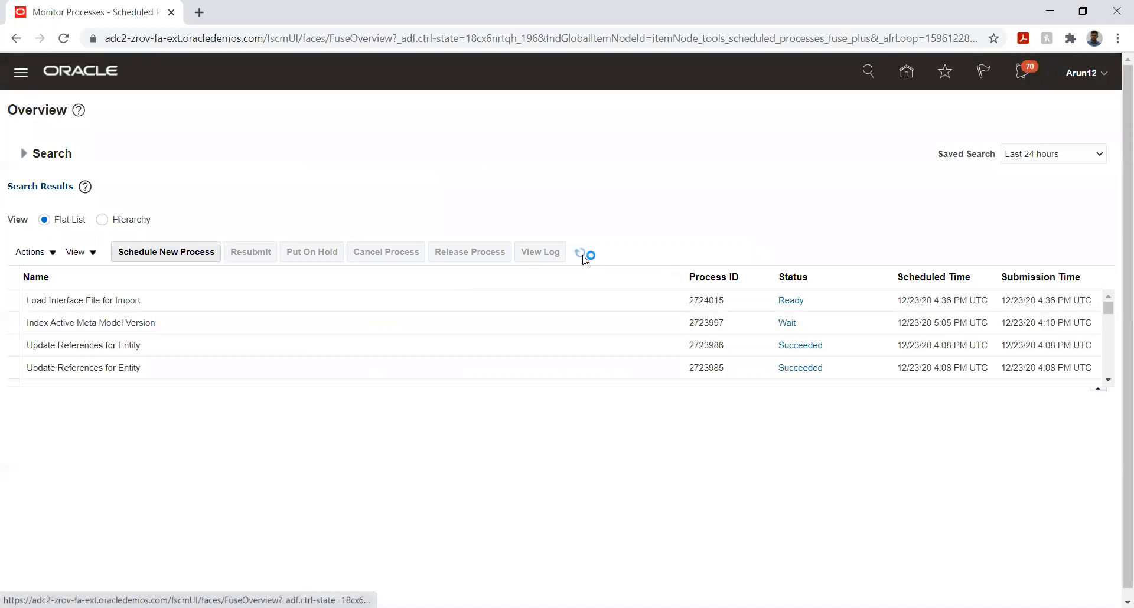
pyautogui.click(583, 254)
pyautogui.click(582, 254)
pyautogui.click(579, 253)
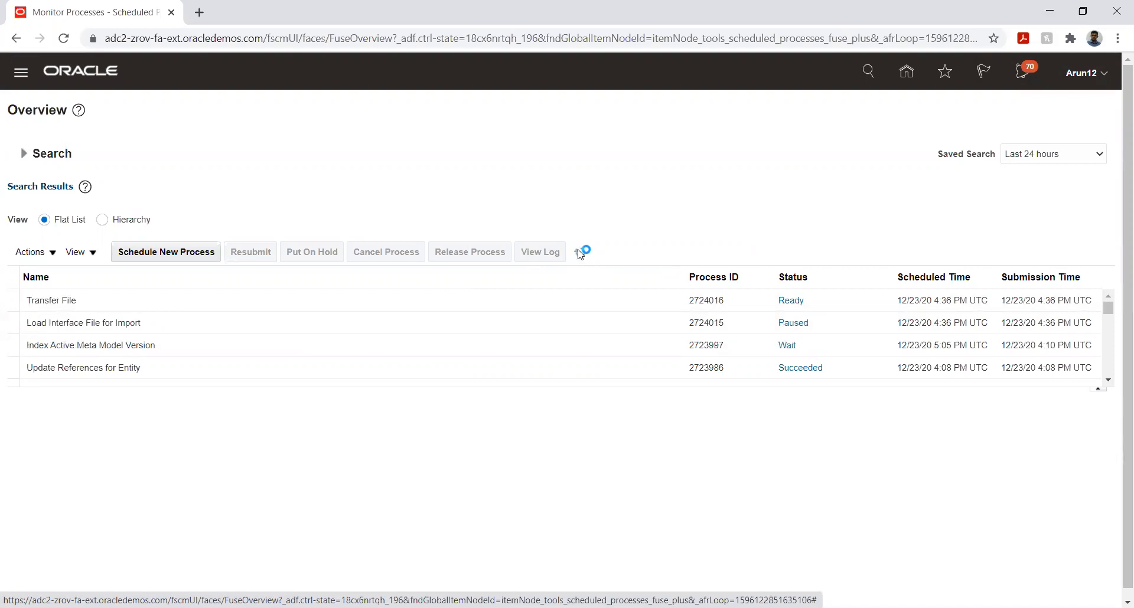
pyautogui.click(579, 252)
pyautogui.click(580, 254)
pyautogui.click(580, 253)
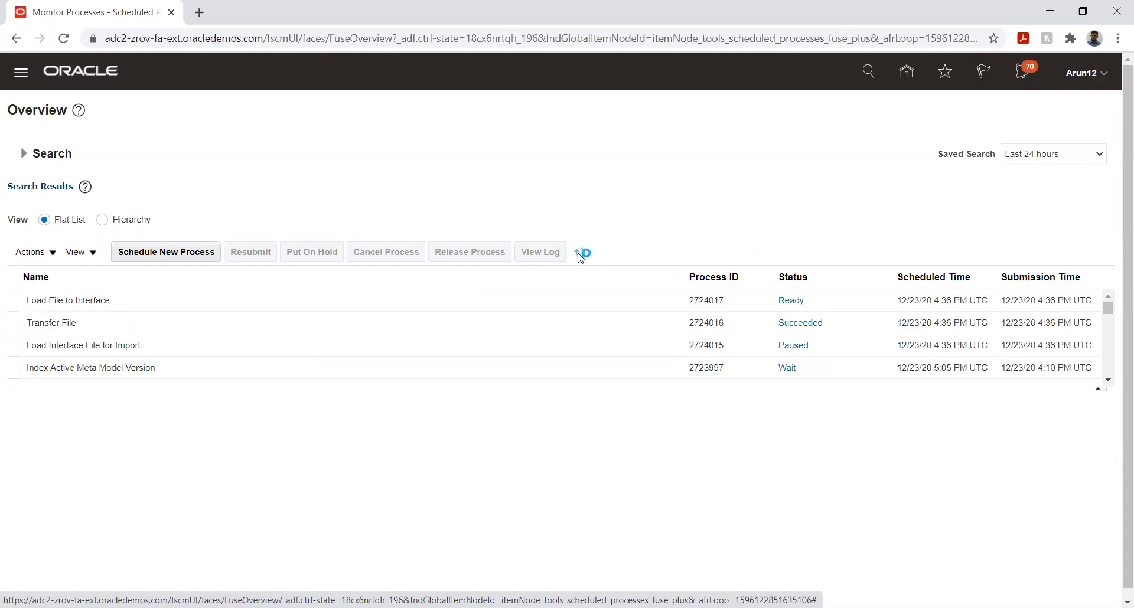
pyautogui.click(580, 254)
pyautogui.click(579, 253)
pyautogui.click(580, 253)
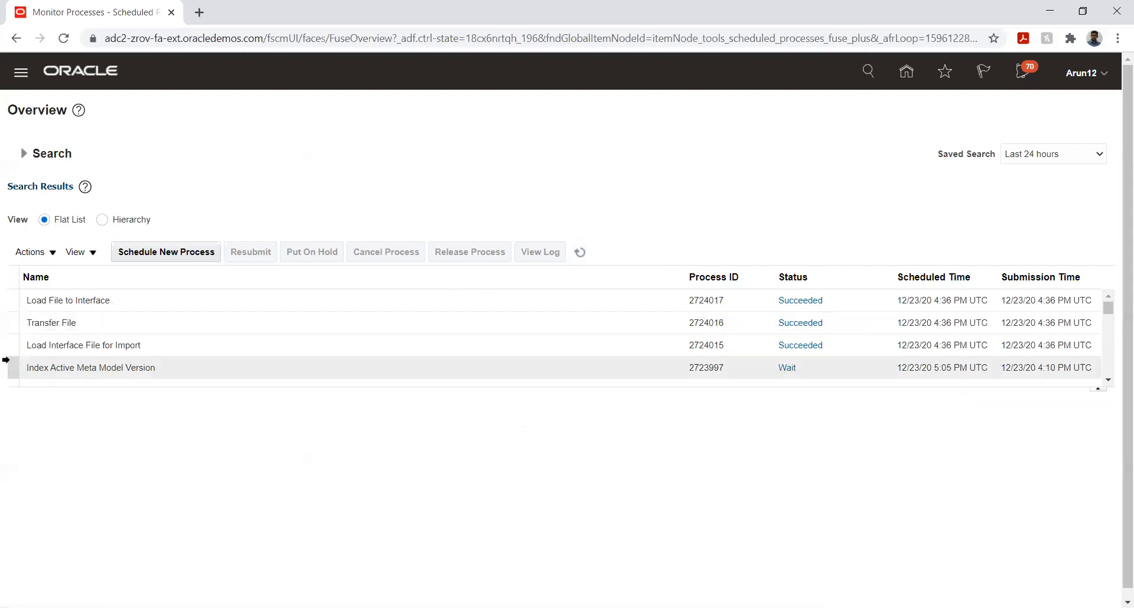
pyautogui.click(172, 251)
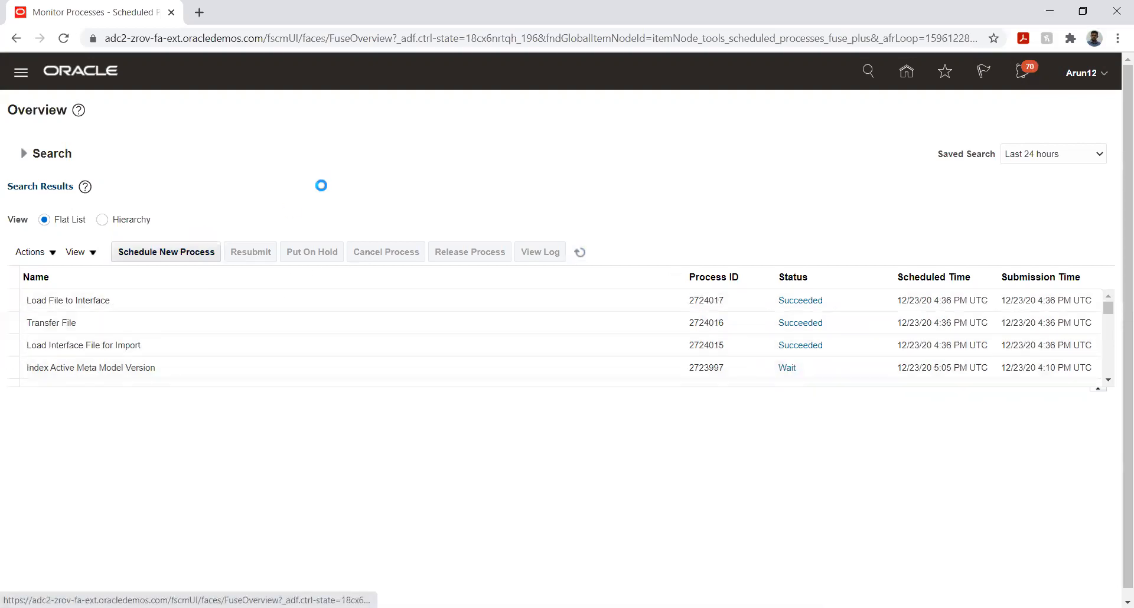
# Search the job name for 'Import', choose Import Journals, and bring up its parameters.
pyautogui.tripleClick(485, 292)
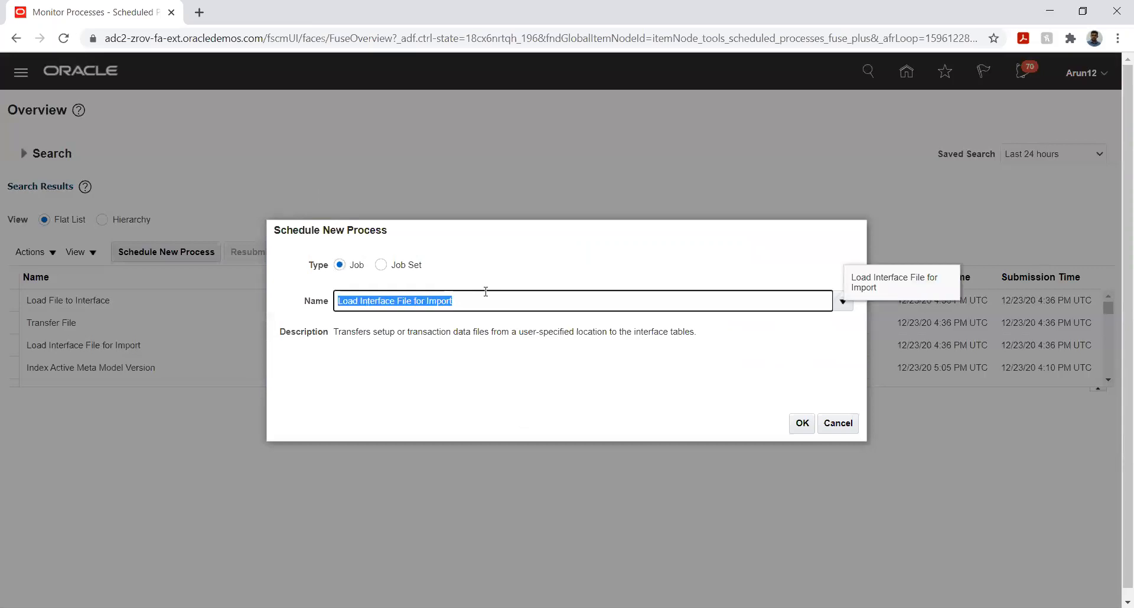
pyautogui.write('Import')
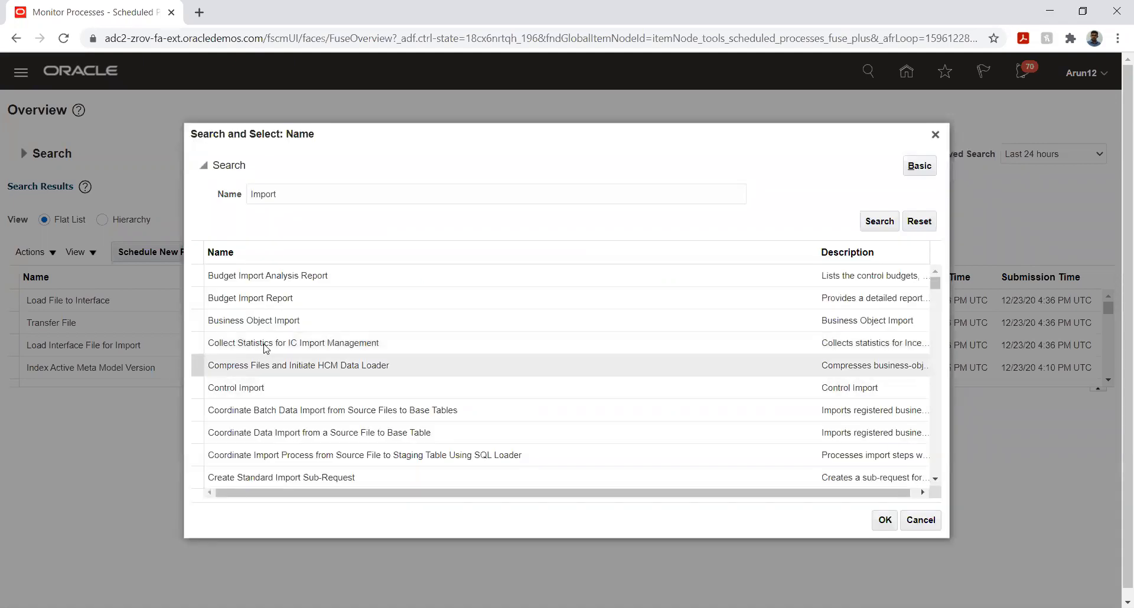
pyautogui.scroll(-3, 265, 329)
pyautogui.scroll(-3, 266, 328)
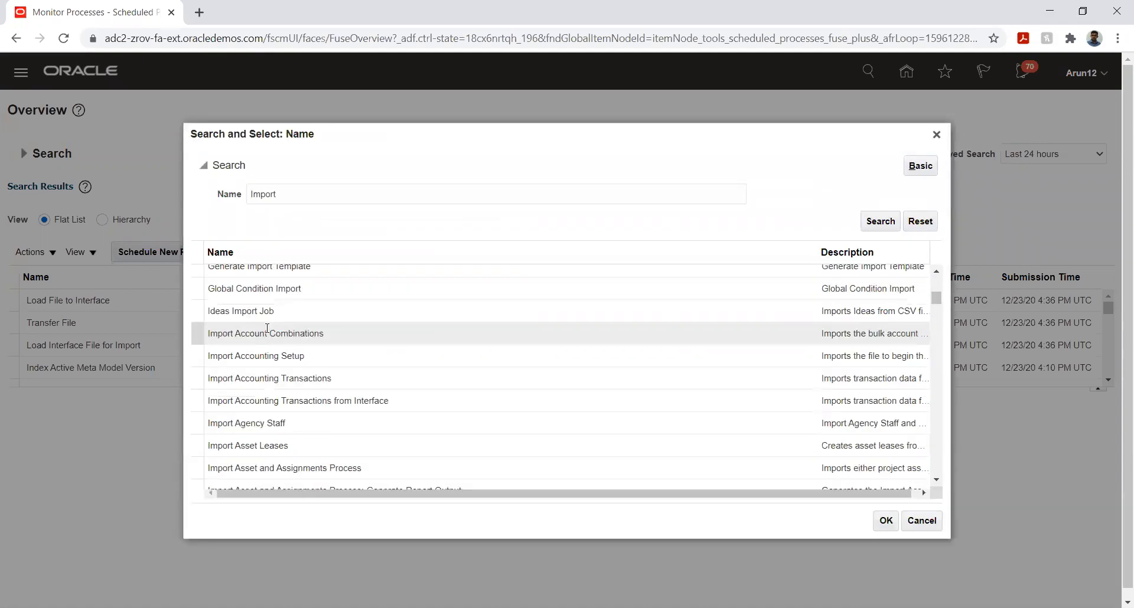
pyautogui.scroll(-8, 272, 390)
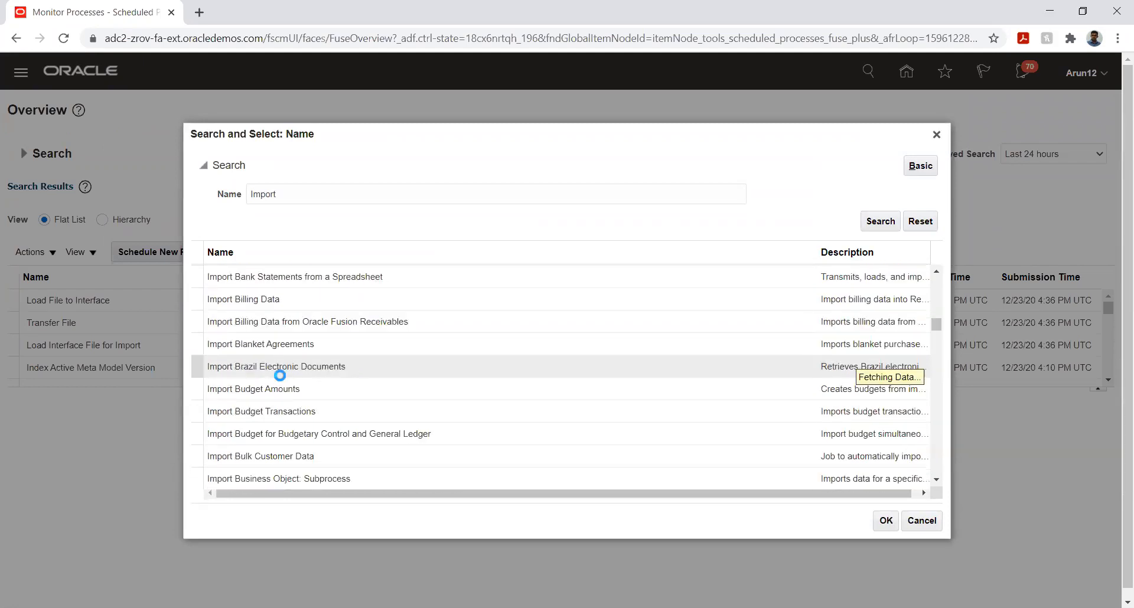
pyautogui.scroll(-10, 280, 379)
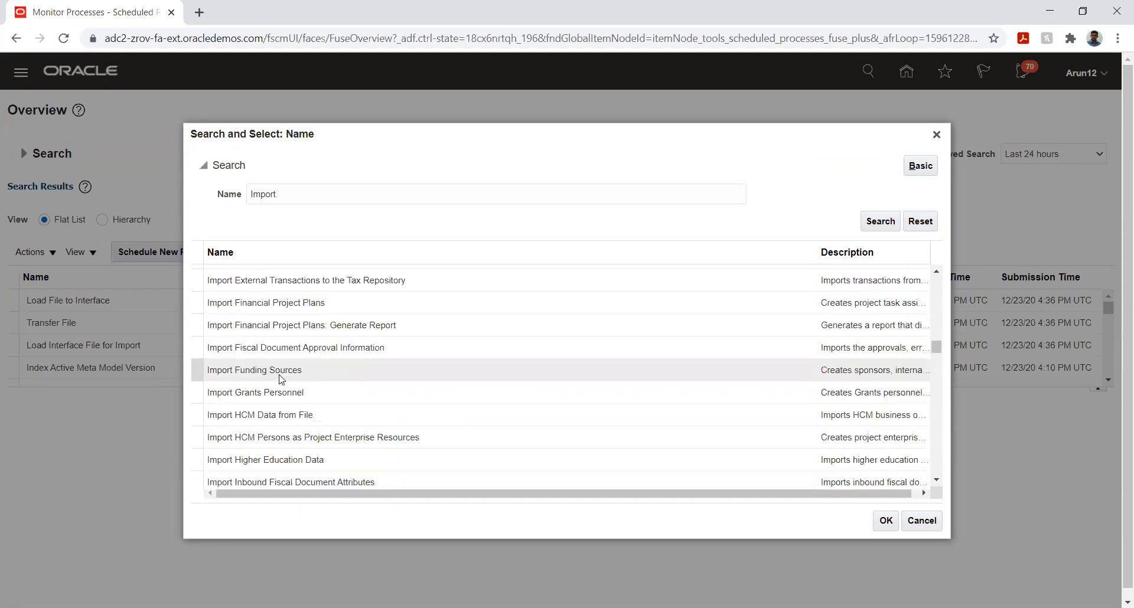
pyautogui.scroll(-3, 281, 378)
pyautogui.click(270, 364)
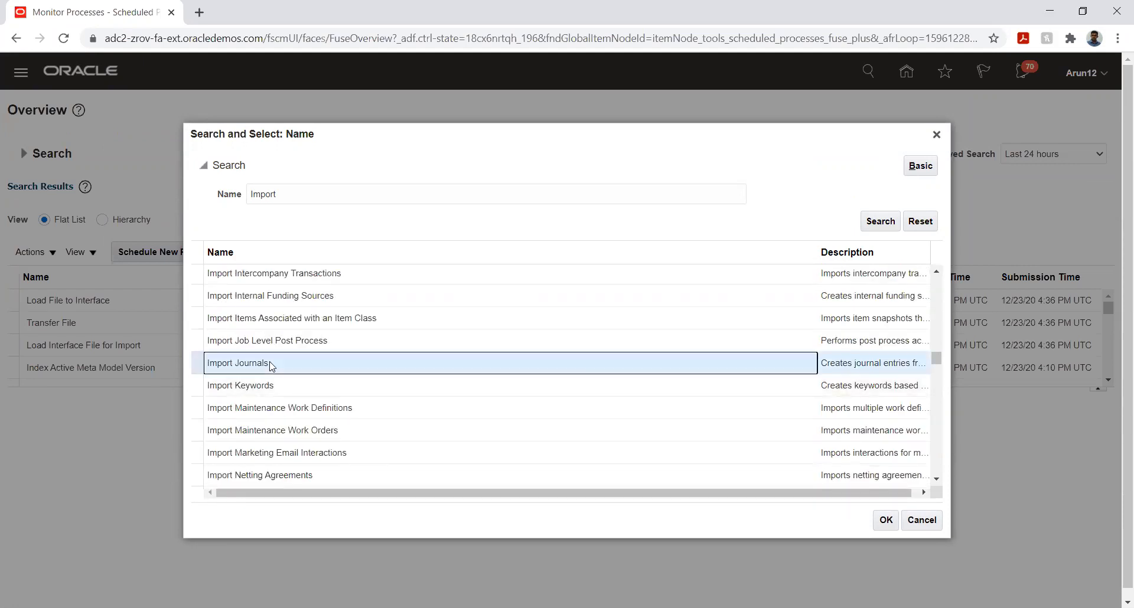
pyautogui.click(885, 521)
pyautogui.click(805, 424)
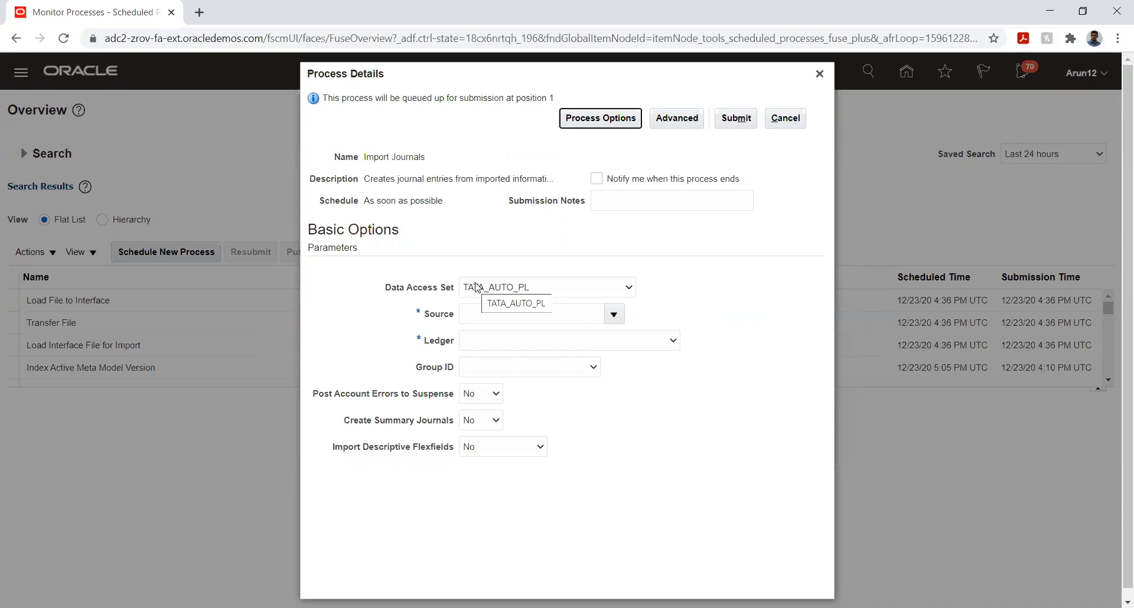
# Keep data access set TATA_AUTO_PL and set Source to PREMIA LEGACY via a %PREMIA% search.
pyautogui.click(501, 289)
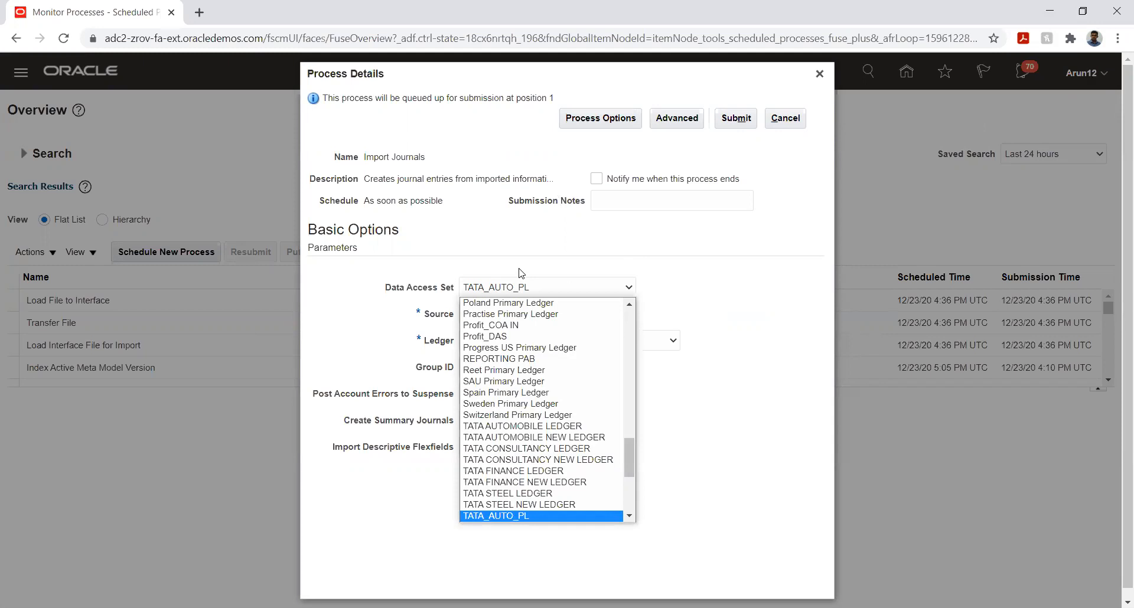
pyautogui.click(668, 292)
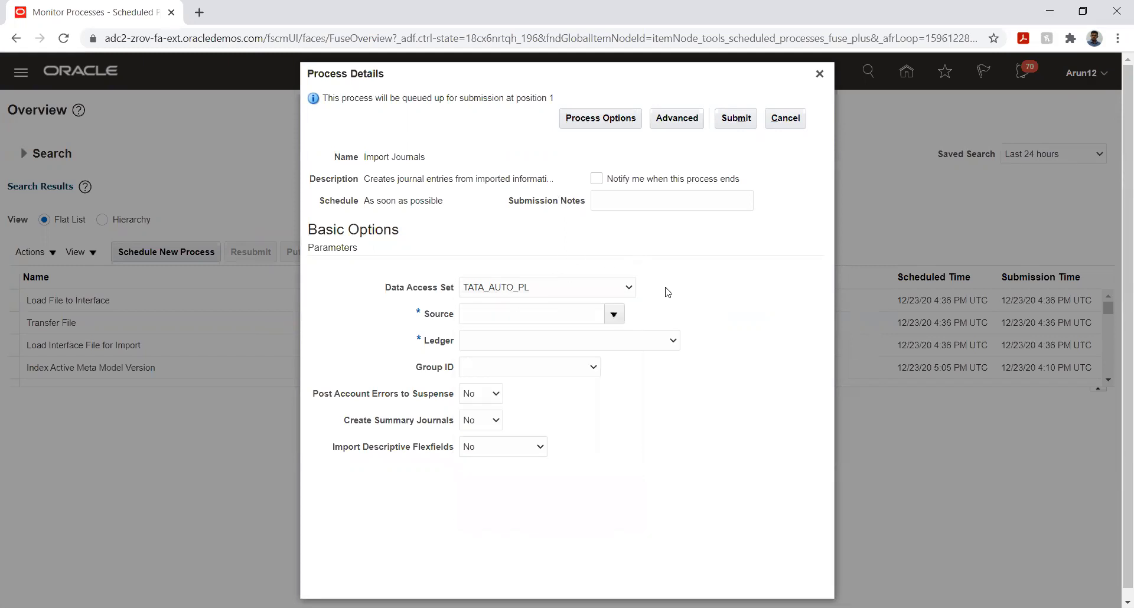
pyautogui.click(615, 316)
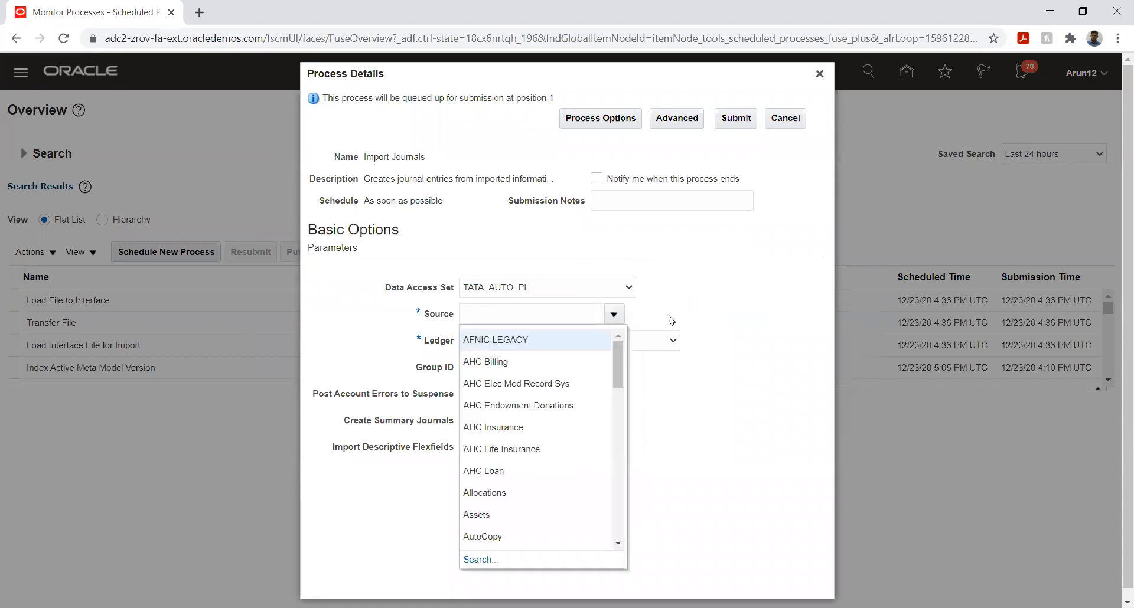
pyautogui.click(490, 558)
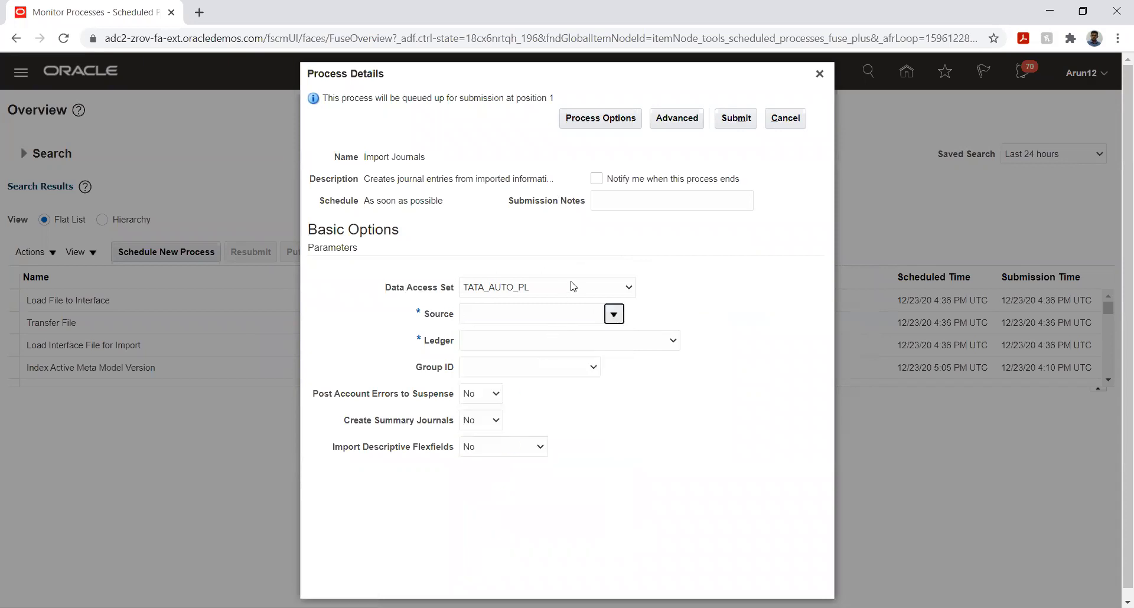
pyautogui.click(564, 302)
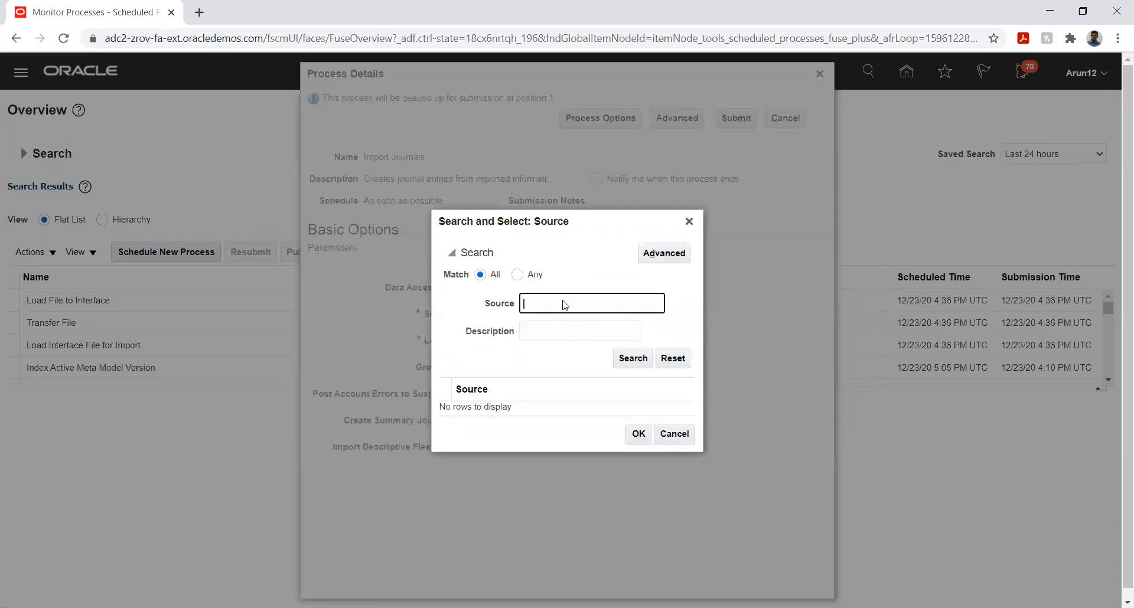
pyautogui.write('%P')
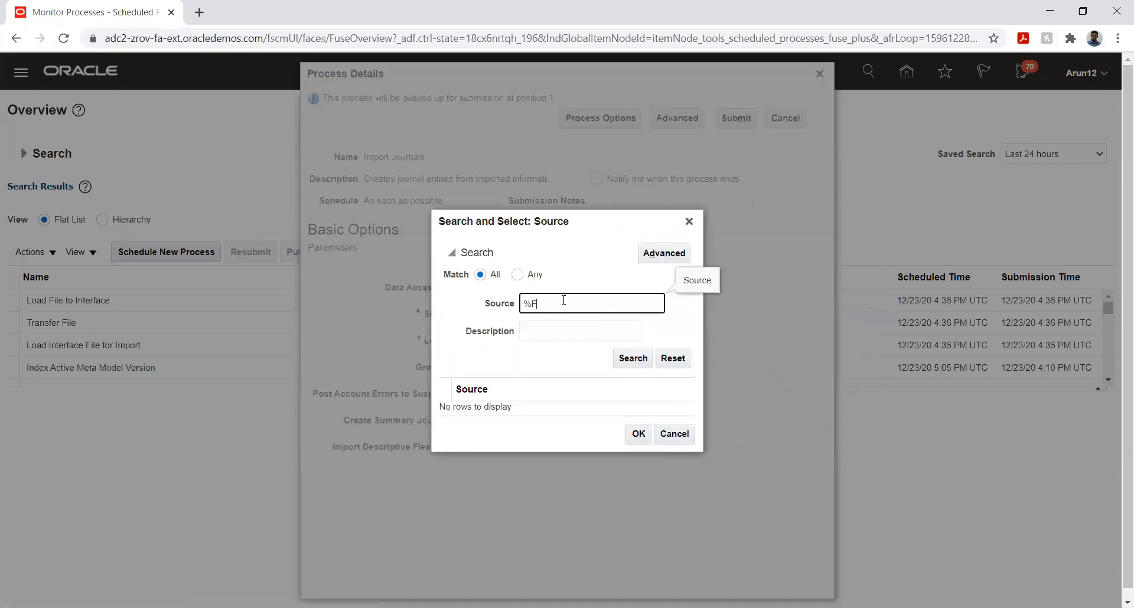
pyautogui.write('REMIA%')
pyautogui.press('Return')
pyautogui.click(534, 406)
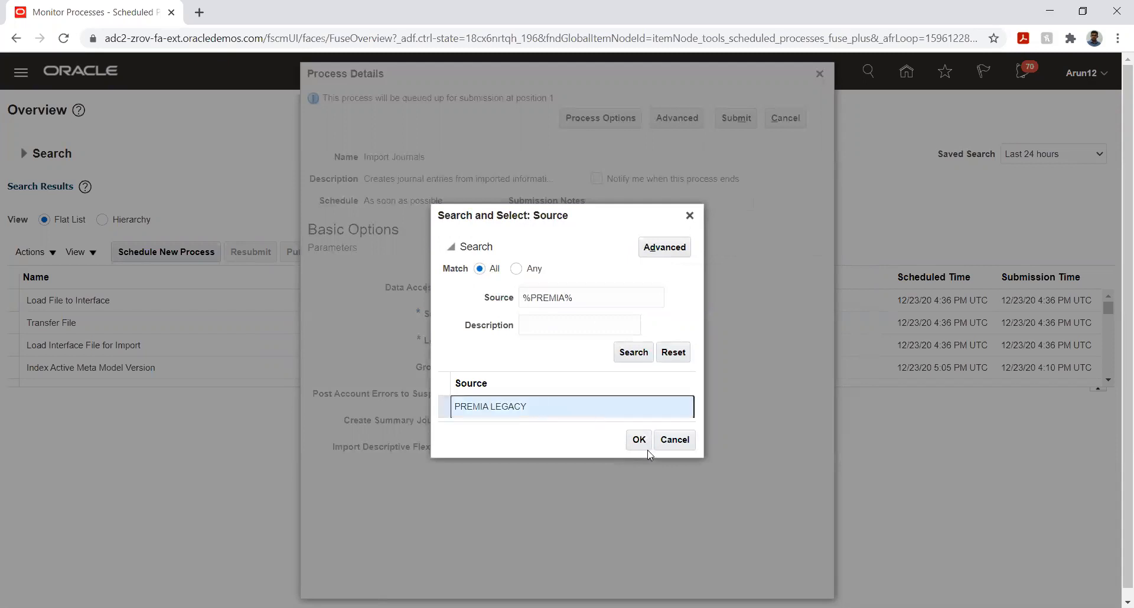
pyautogui.click(638, 441)
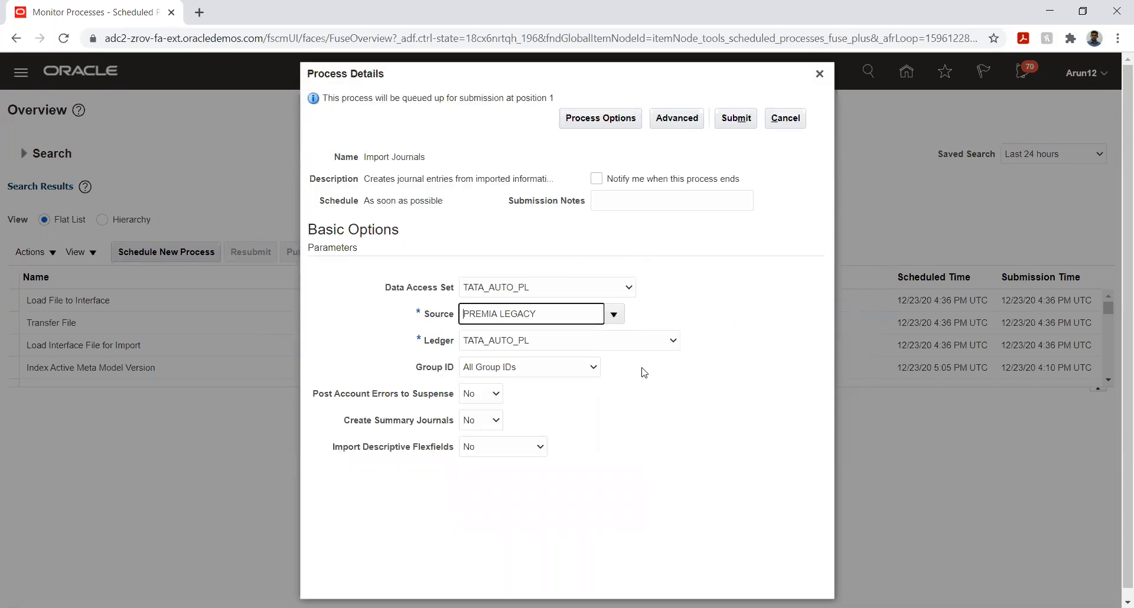
pyautogui.click(690, 409)
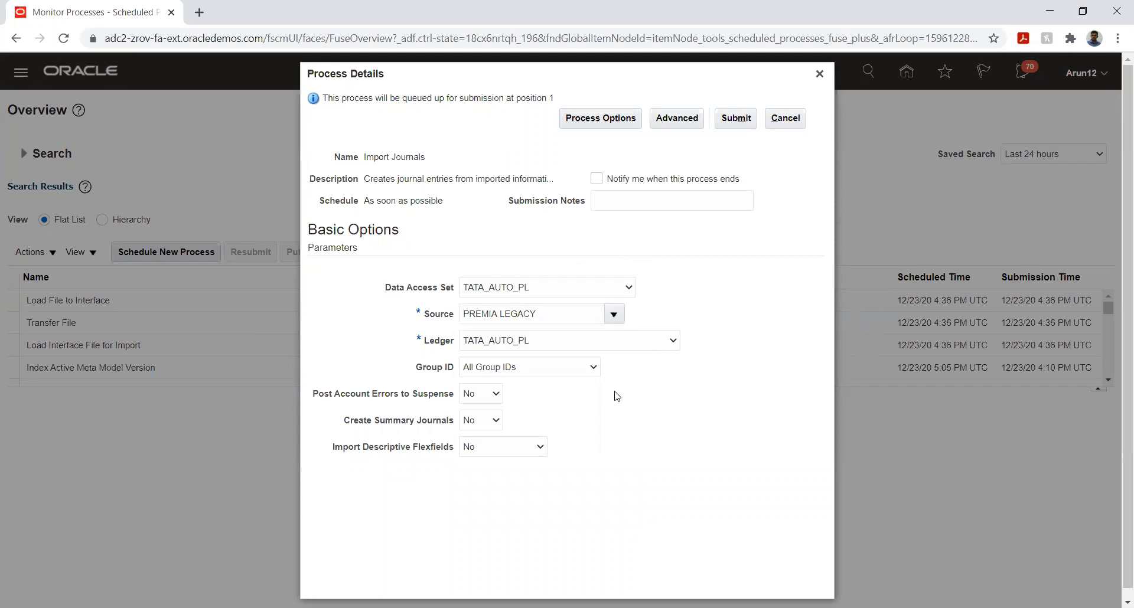
pyautogui.click(576, 372)
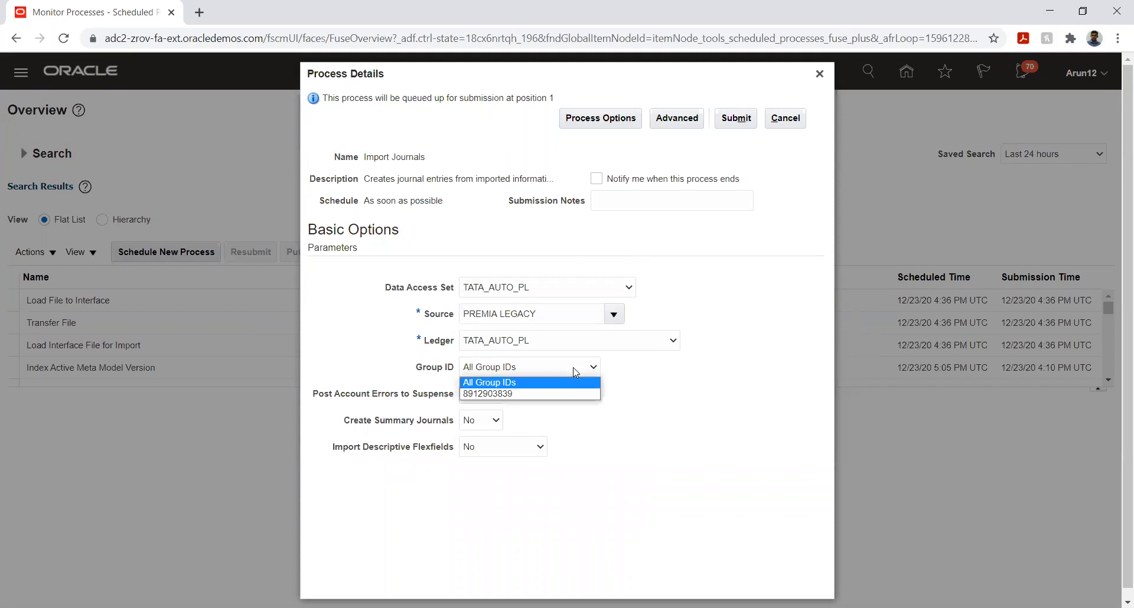
pyautogui.press('Down')
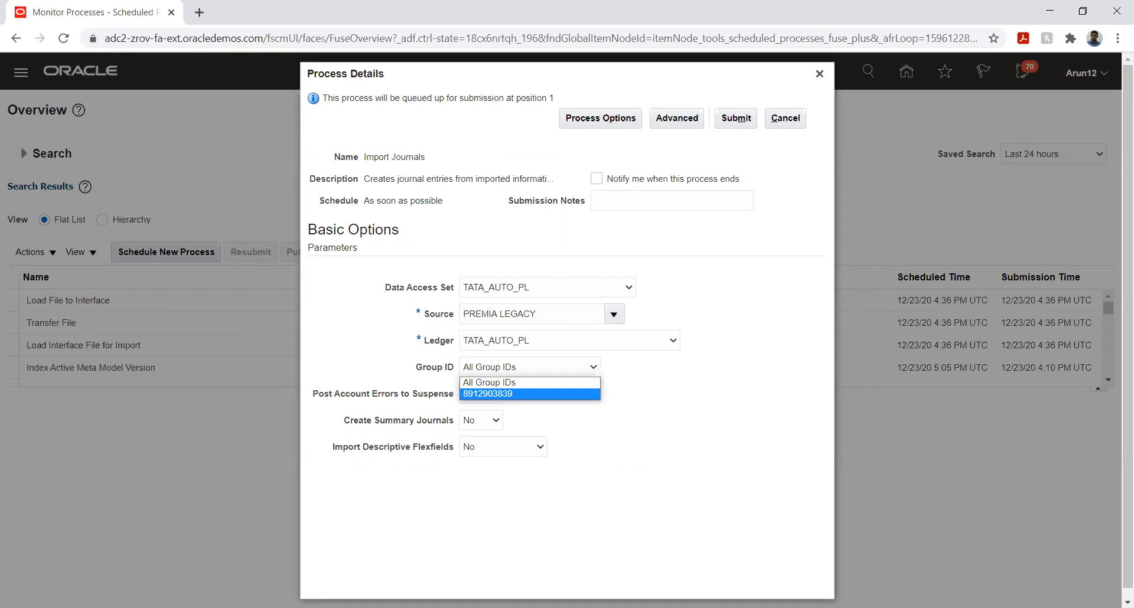
pyautogui.press('Return')
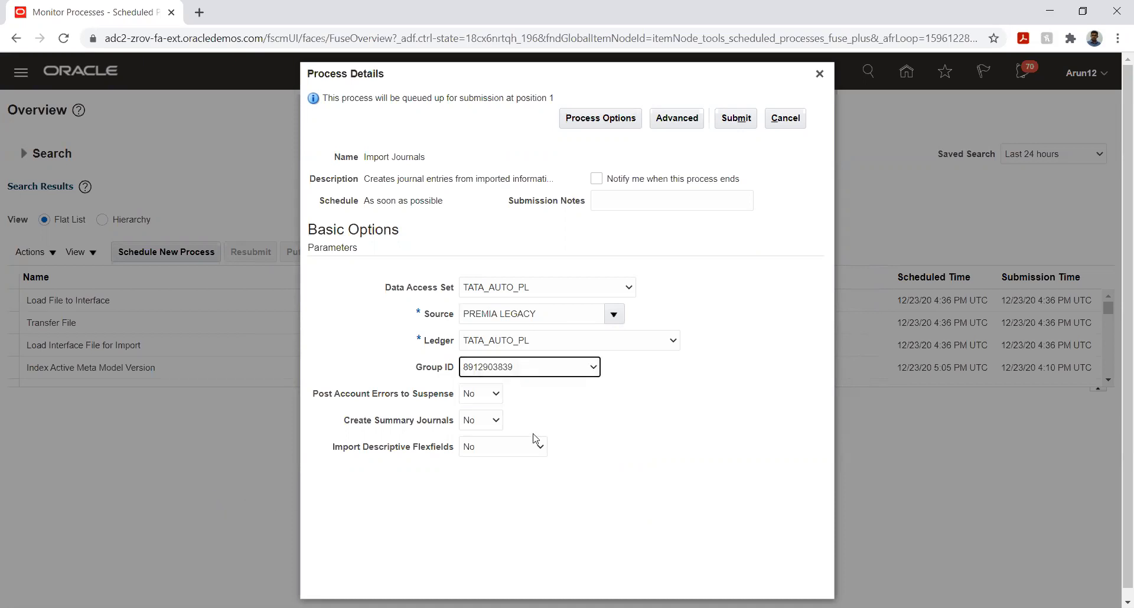
# Leave suspense posting and descriptive flexfield import at No, then submit Import Journals.
pyautogui.click(479, 395)
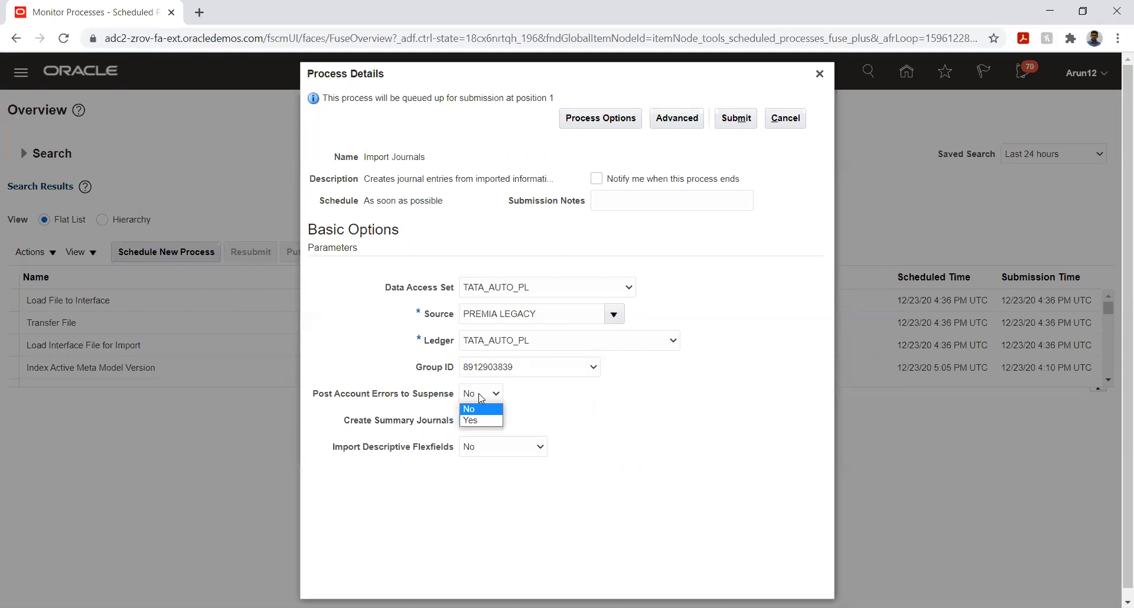
pyautogui.click(550, 401)
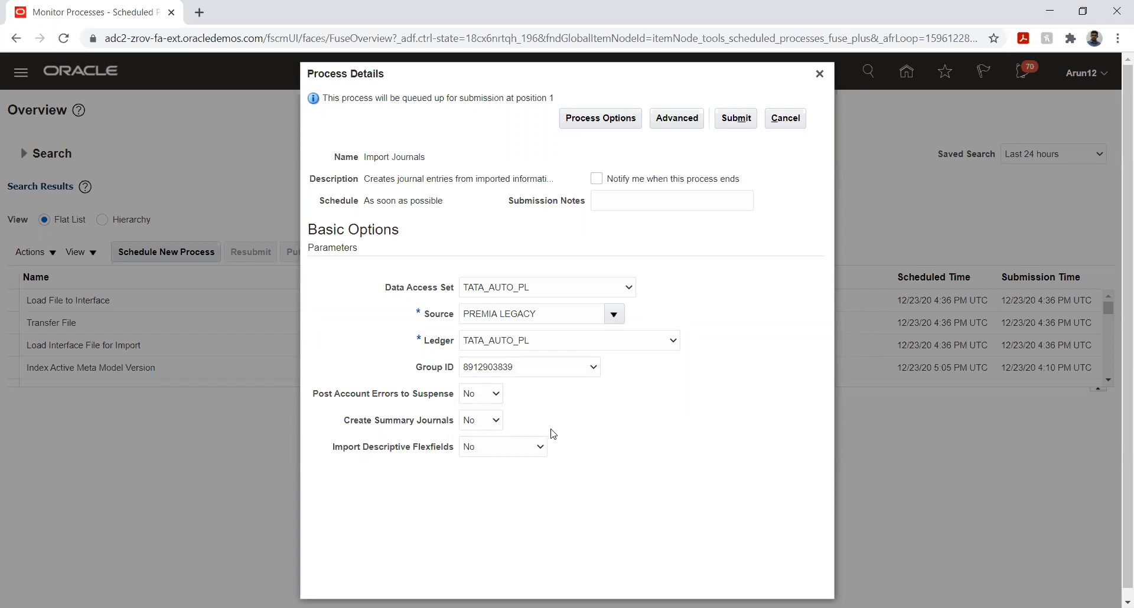
pyautogui.click(517, 452)
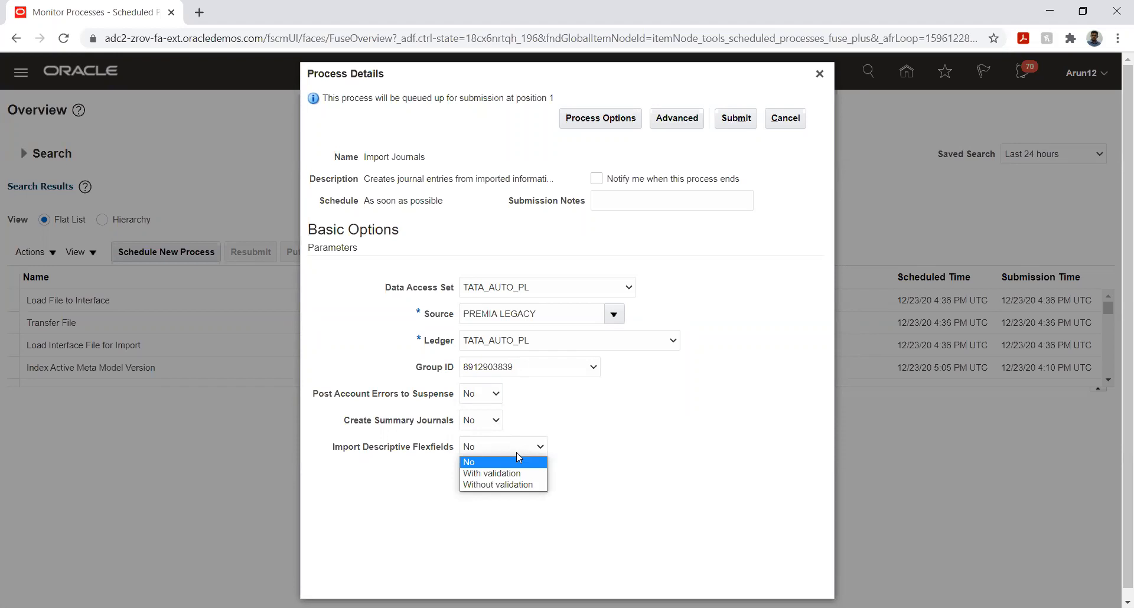
pyautogui.click(635, 440)
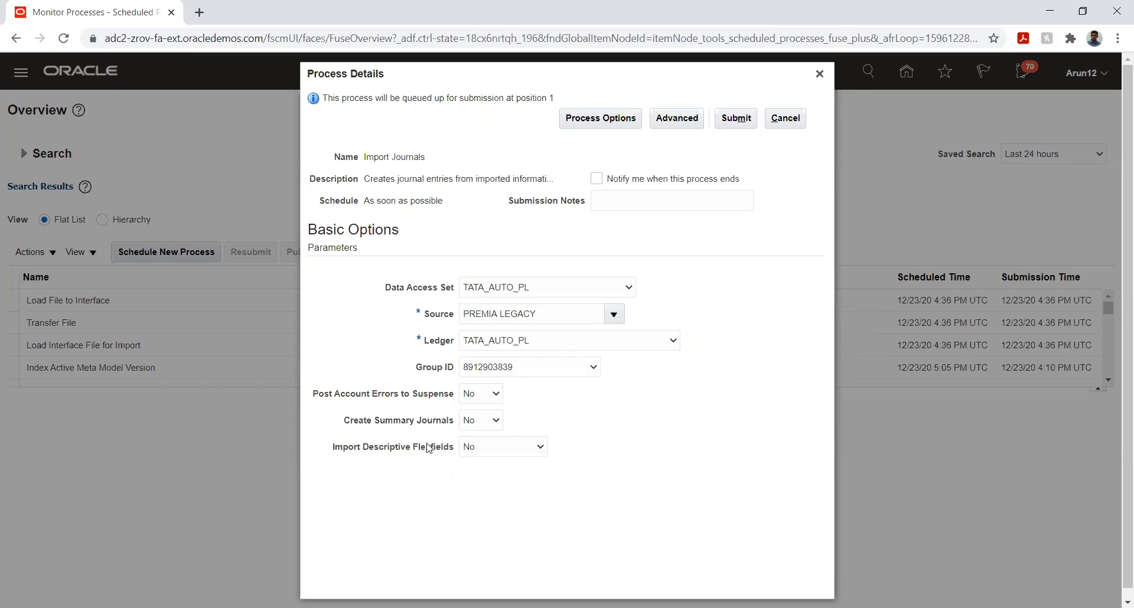
pyautogui.click(487, 453)
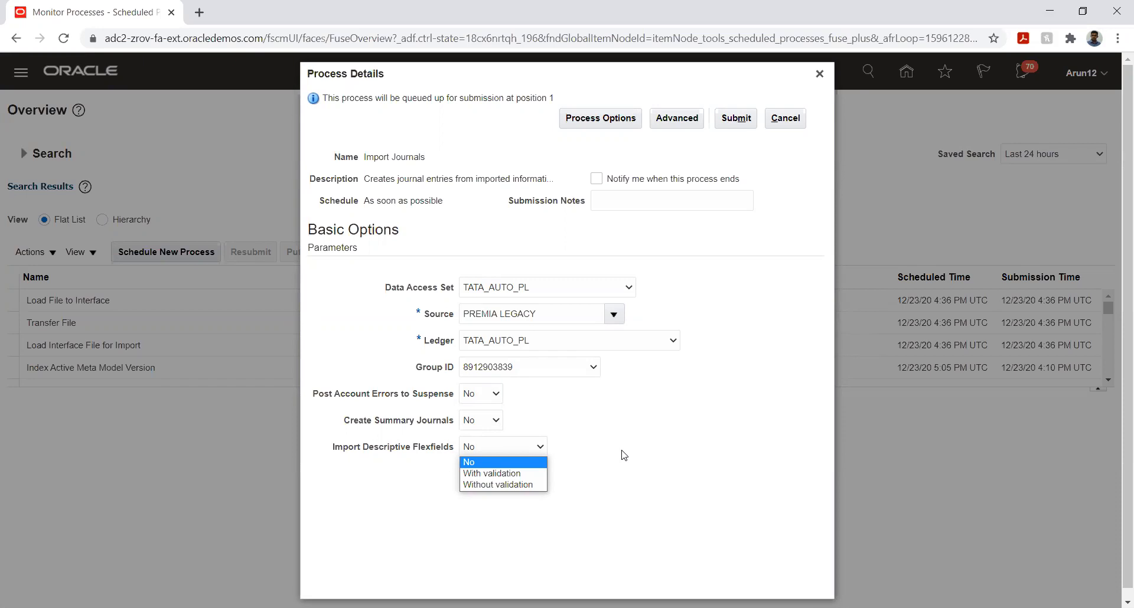
pyautogui.click(625, 455)
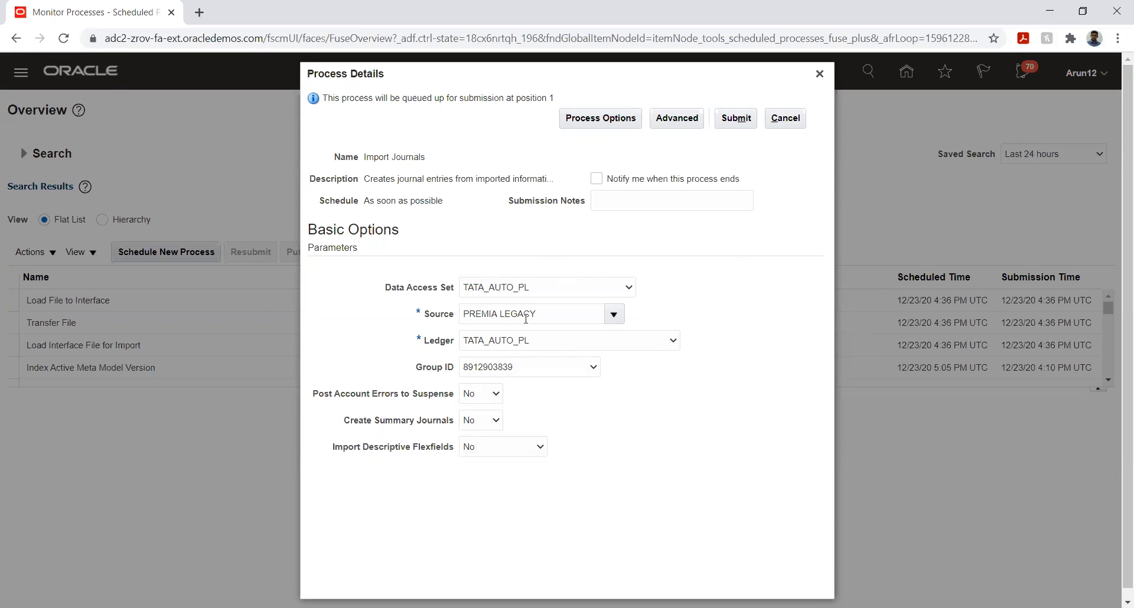
pyautogui.click(736, 118)
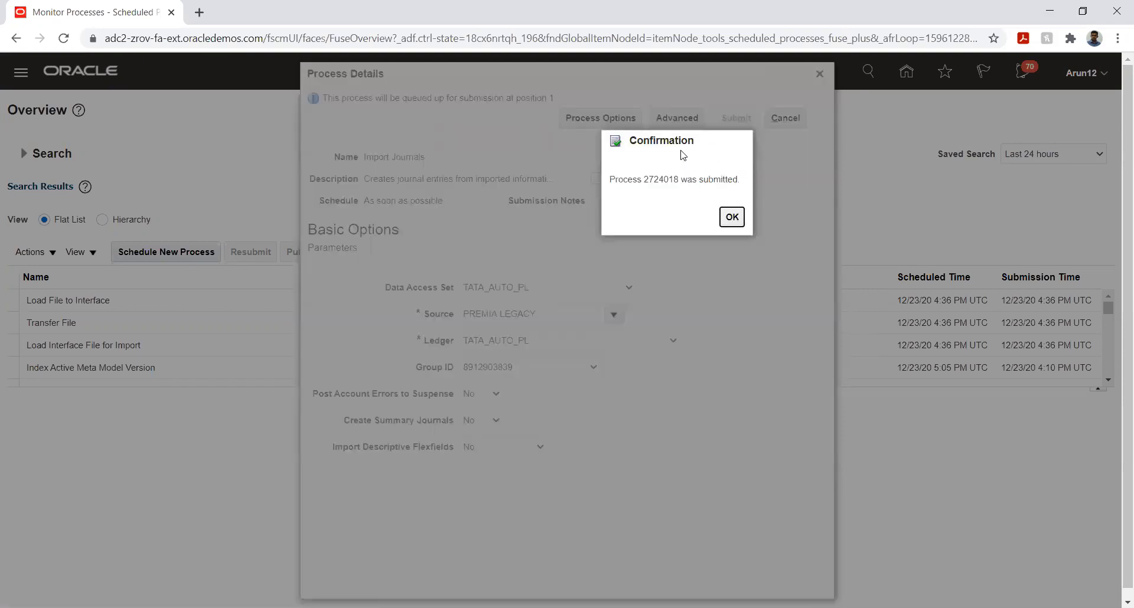
# Dismiss the confirmation and refresh until Import Journals and Import Journals: Child show Succeeded.
pyautogui.click(732, 217)
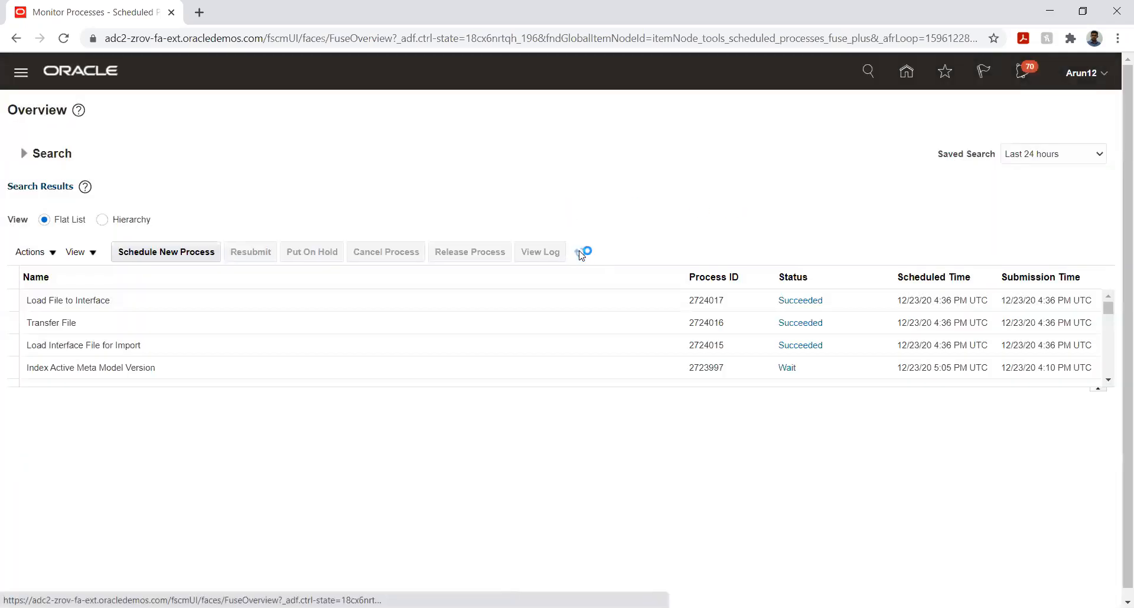
pyautogui.click(581, 253)
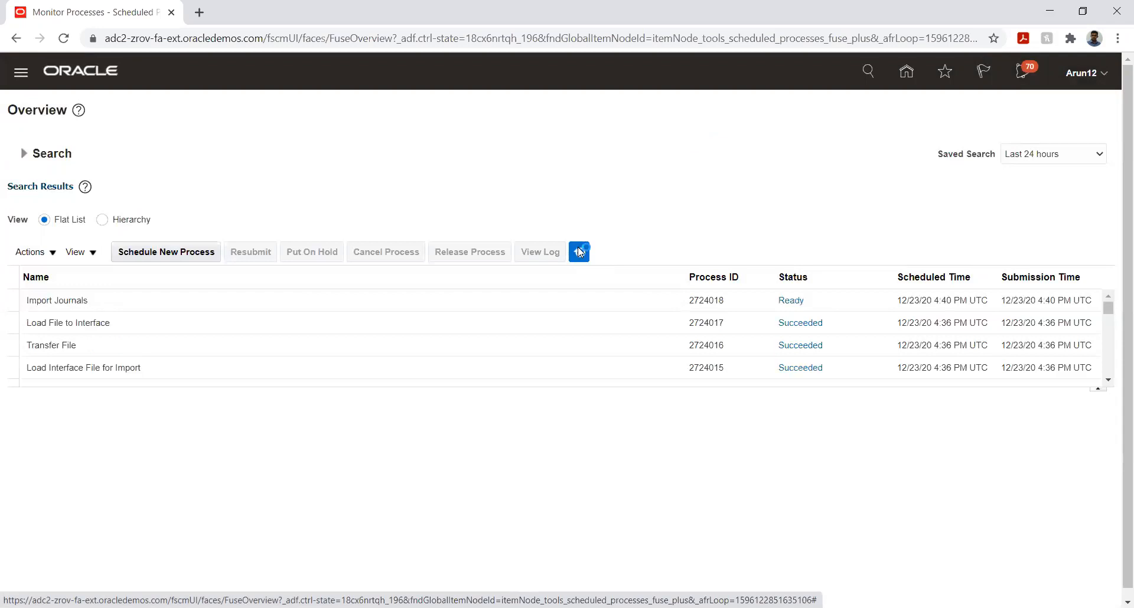
pyautogui.click(581, 253)
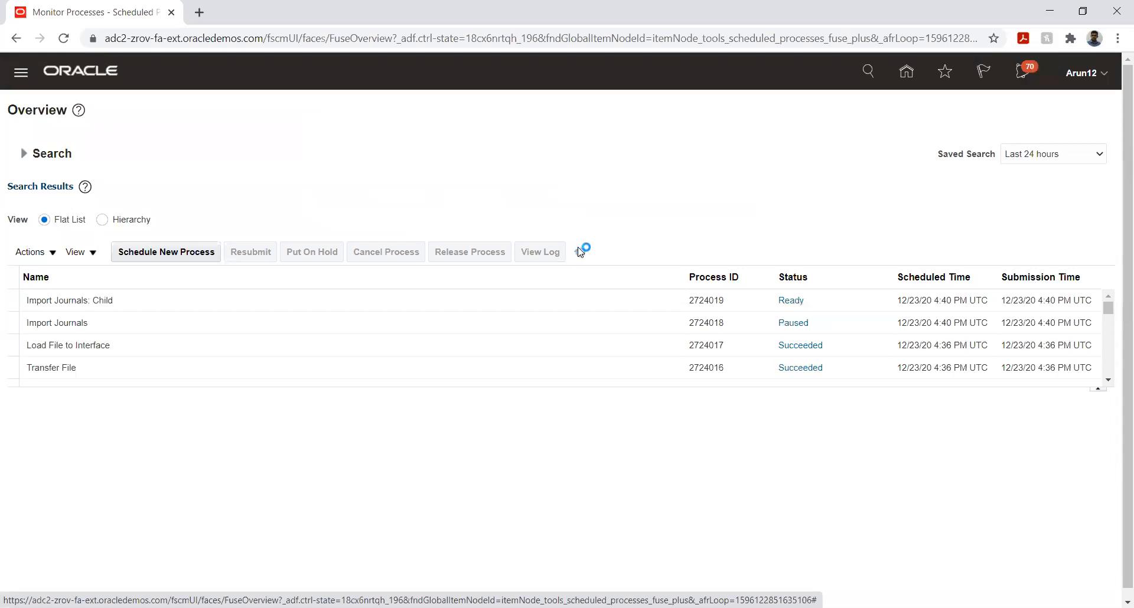
pyautogui.click(581, 252)
pyautogui.click(579, 252)
pyautogui.click(579, 253)
pyautogui.click(579, 253)
pyautogui.click(580, 252)
pyautogui.click(580, 253)
# Go from the home page to the Manage Journals search page for Dec-20.
pyautogui.click(907, 71)
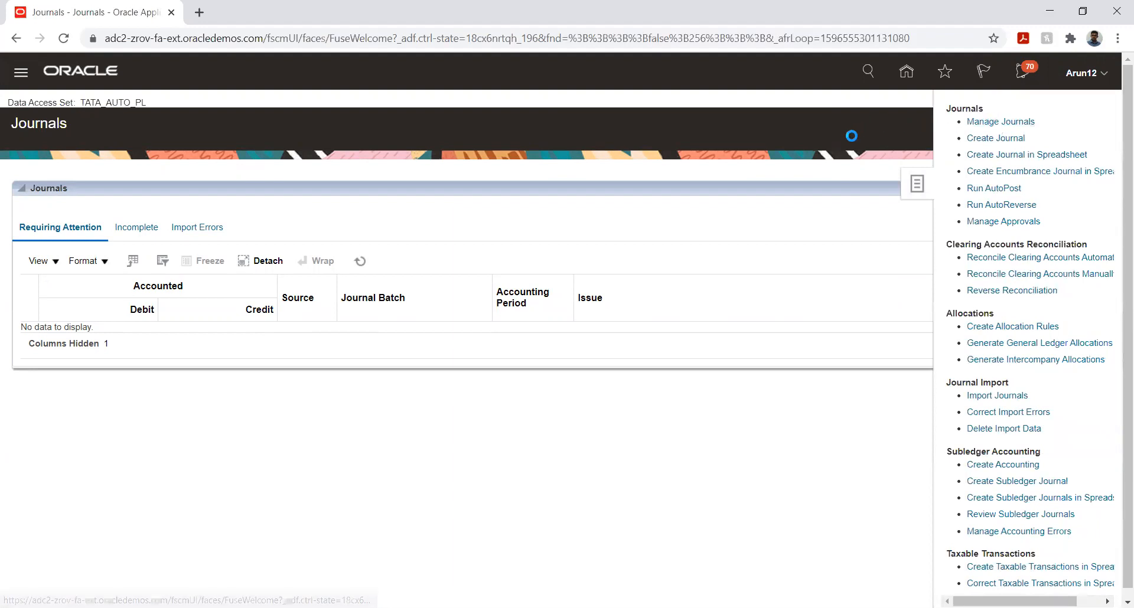
pyautogui.click(394, 334)
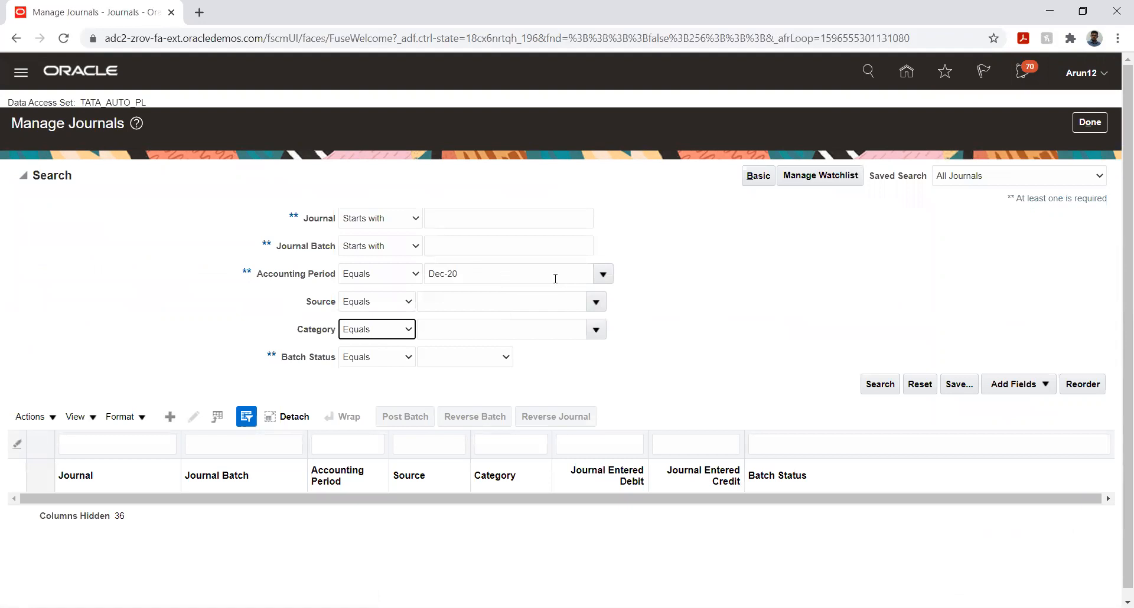
# Filter journals by source PREMIA LEGACY and search, listing the 110,000.00 USD Dec-20 journal.
pyautogui.click(596, 302)
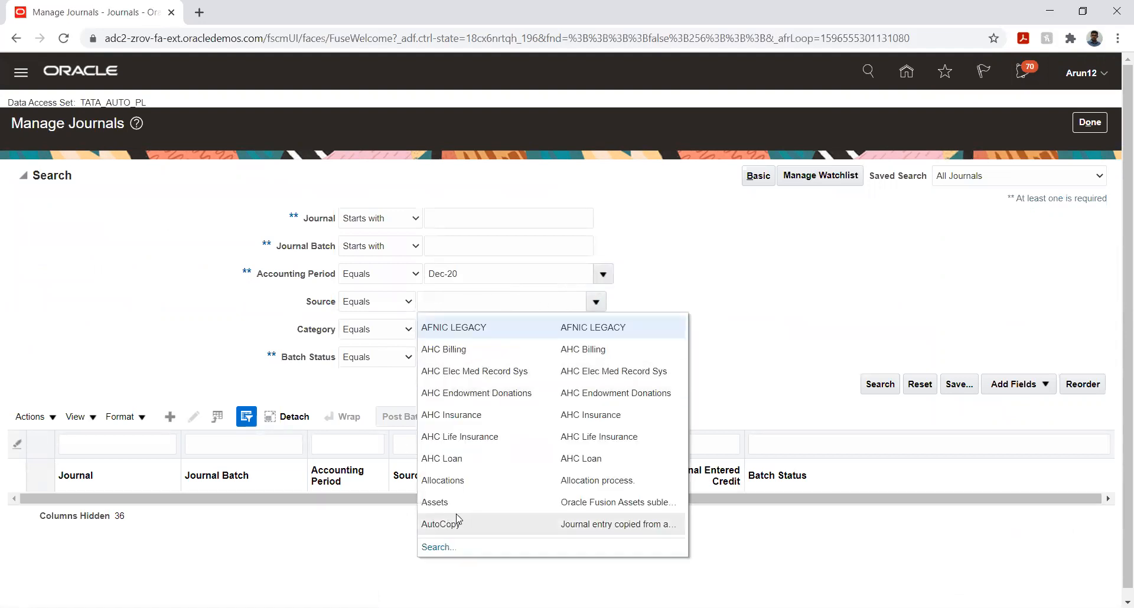
pyautogui.click(440, 548)
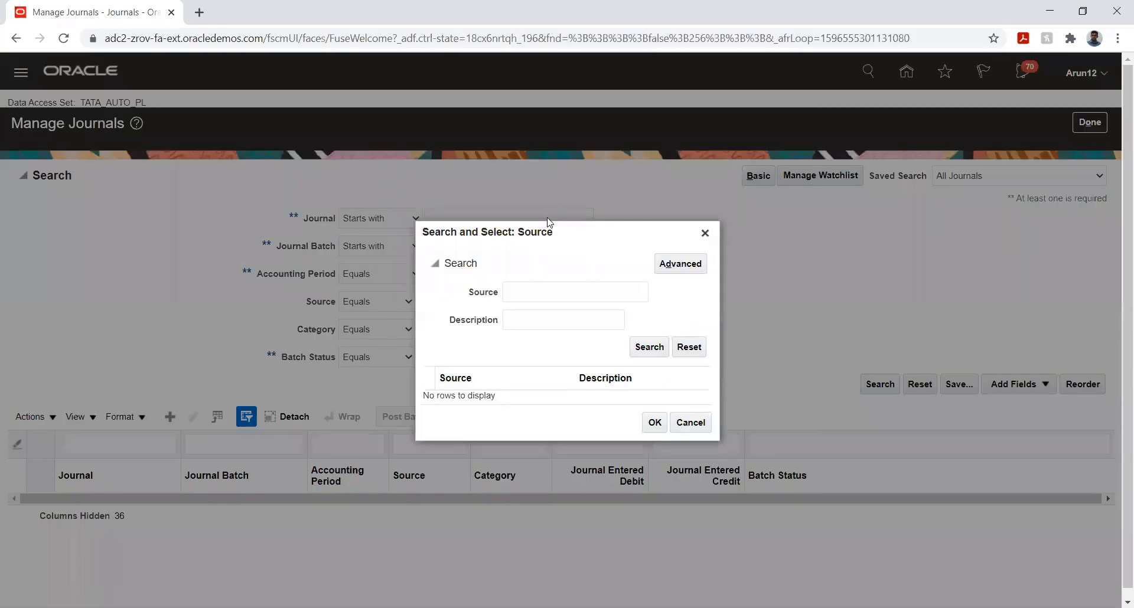
pyautogui.click(530, 320)
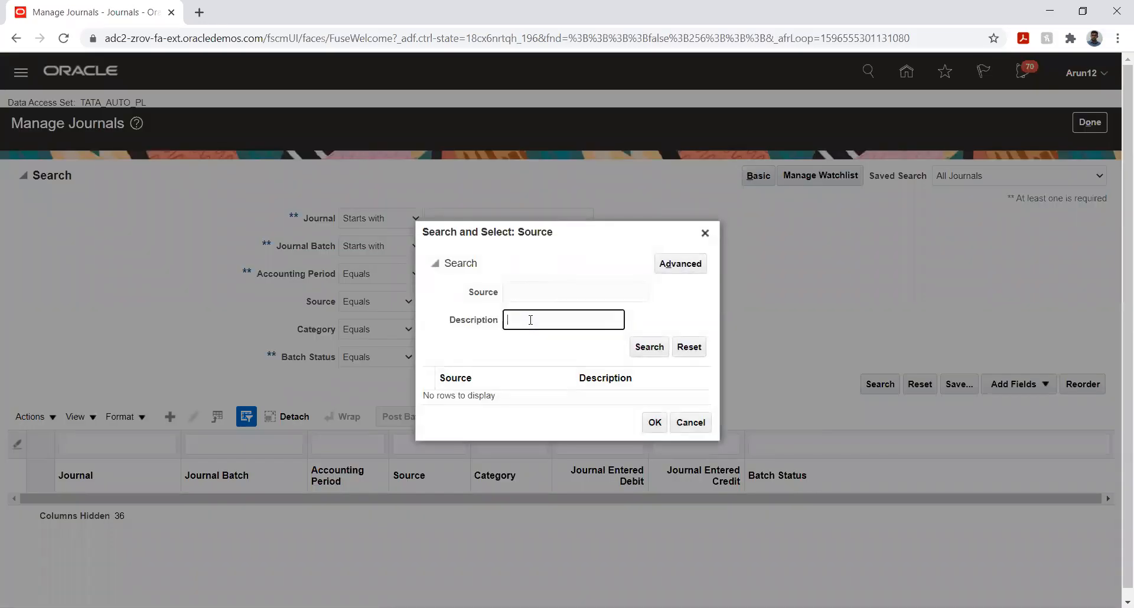
pyautogui.click(531, 292)
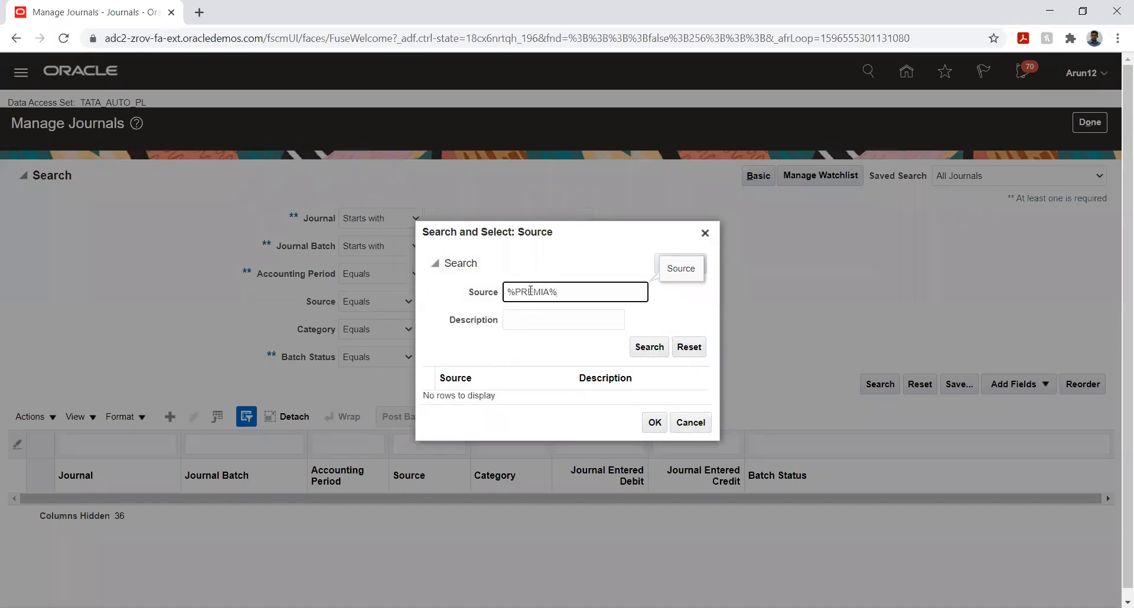
pyautogui.press('Return')
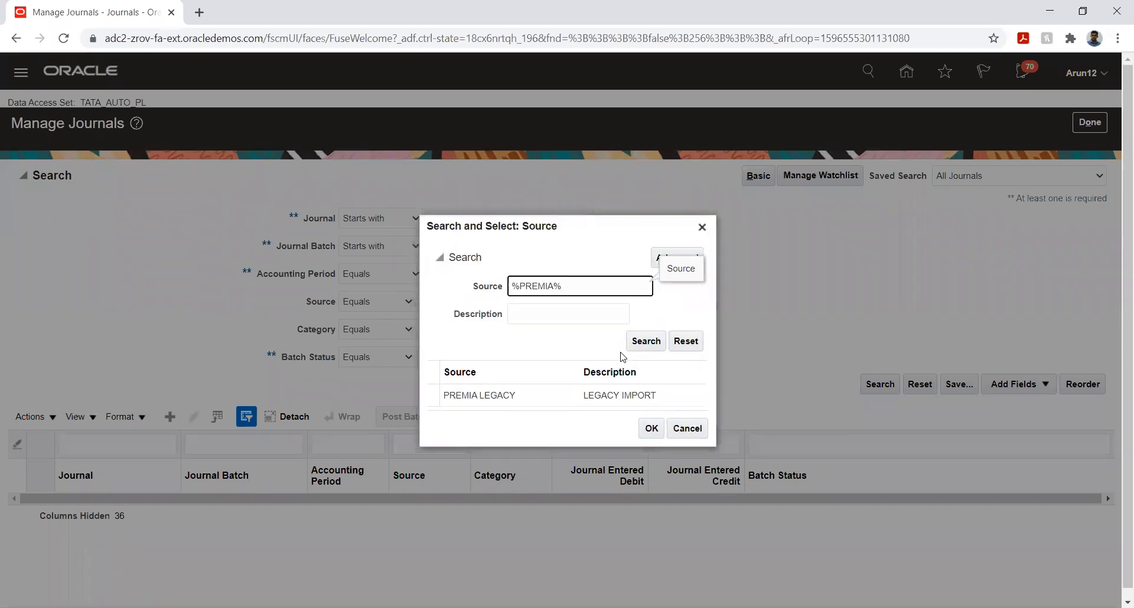
pyautogui.click(515, 394)
pyautogui.click(645, 433)
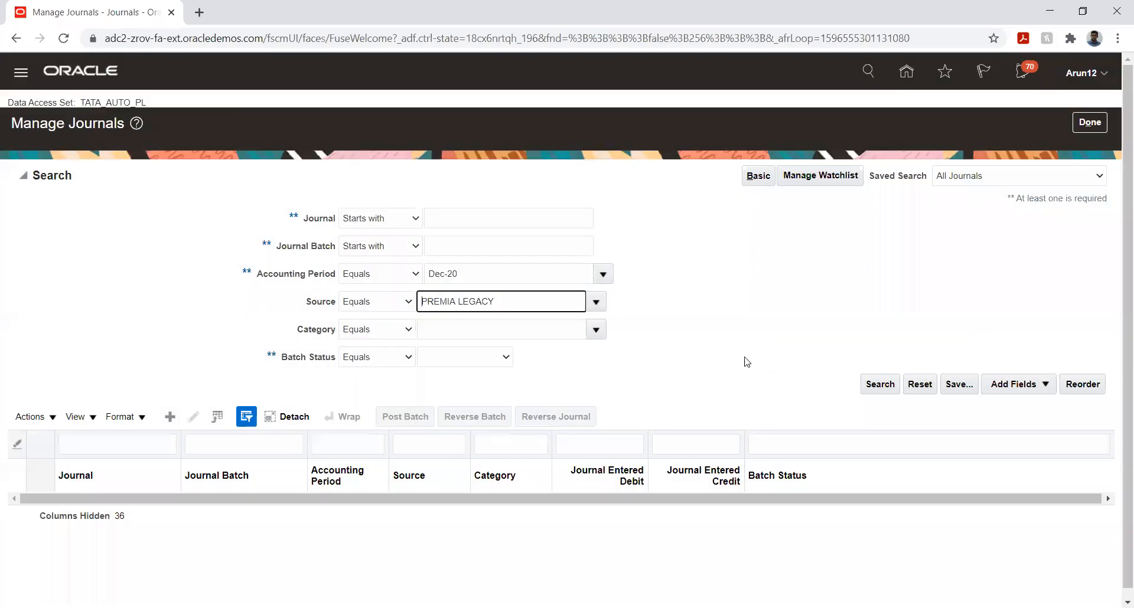
pyautogui.click(878, 385)
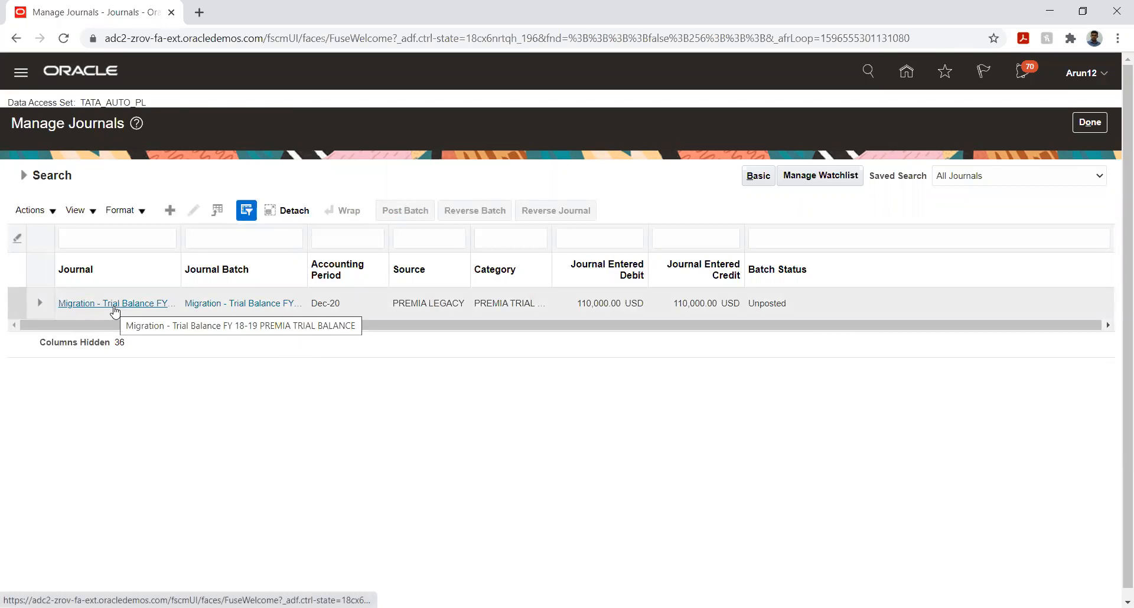
pyautogui.click(115, 308)
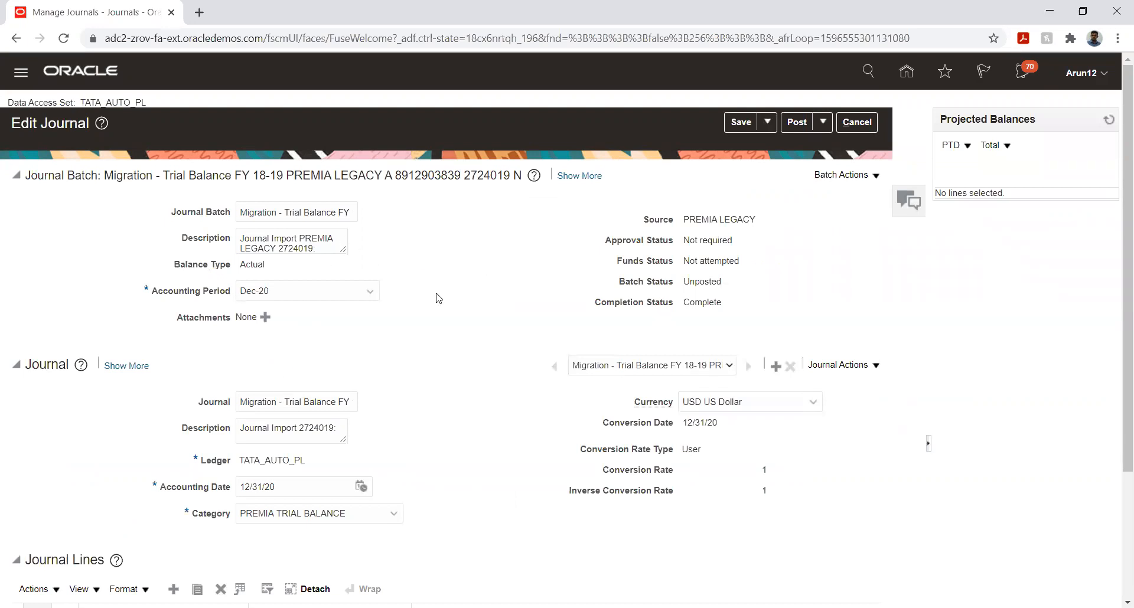
pyautogui.scroll(-3, 438, 298)
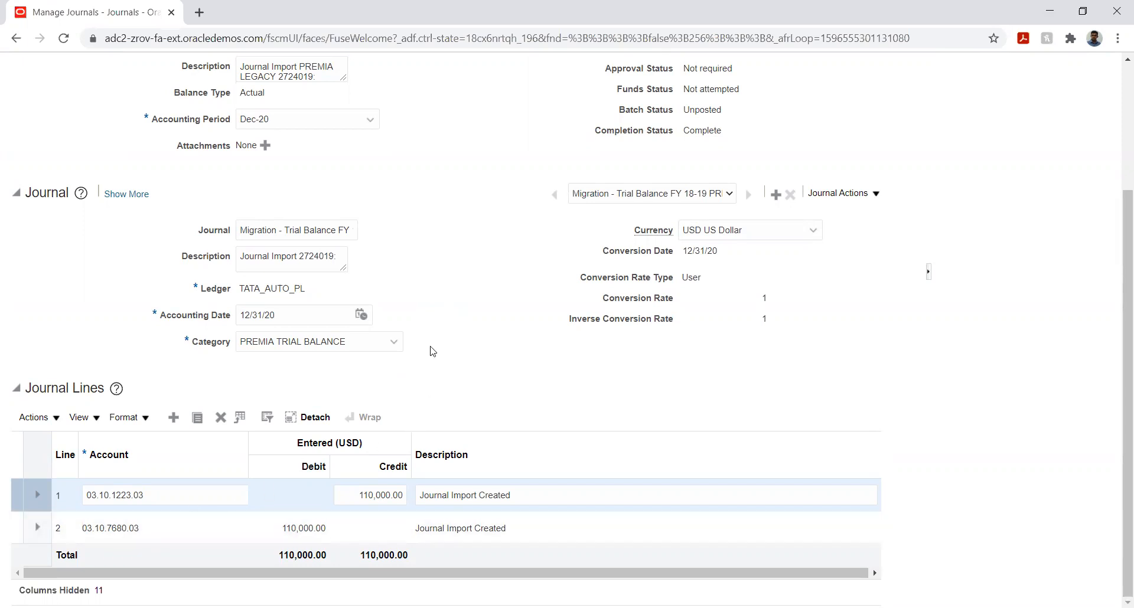
pyautogui.scroll(3, 430, 350)
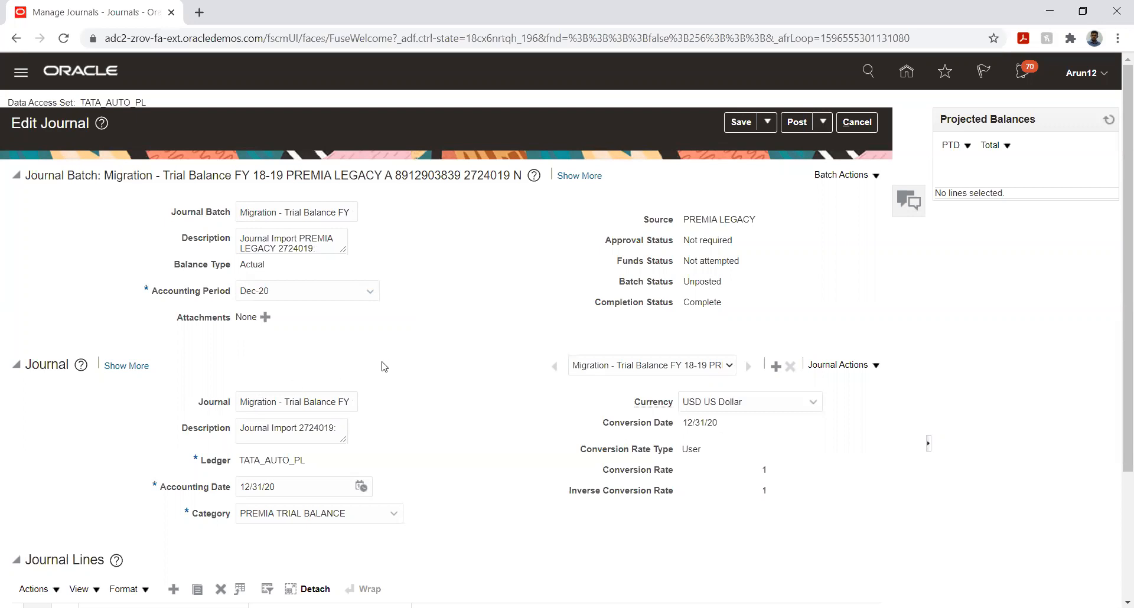
pyautogui.moveTo(400, 349); pyautogui.dragTo(461, 345)
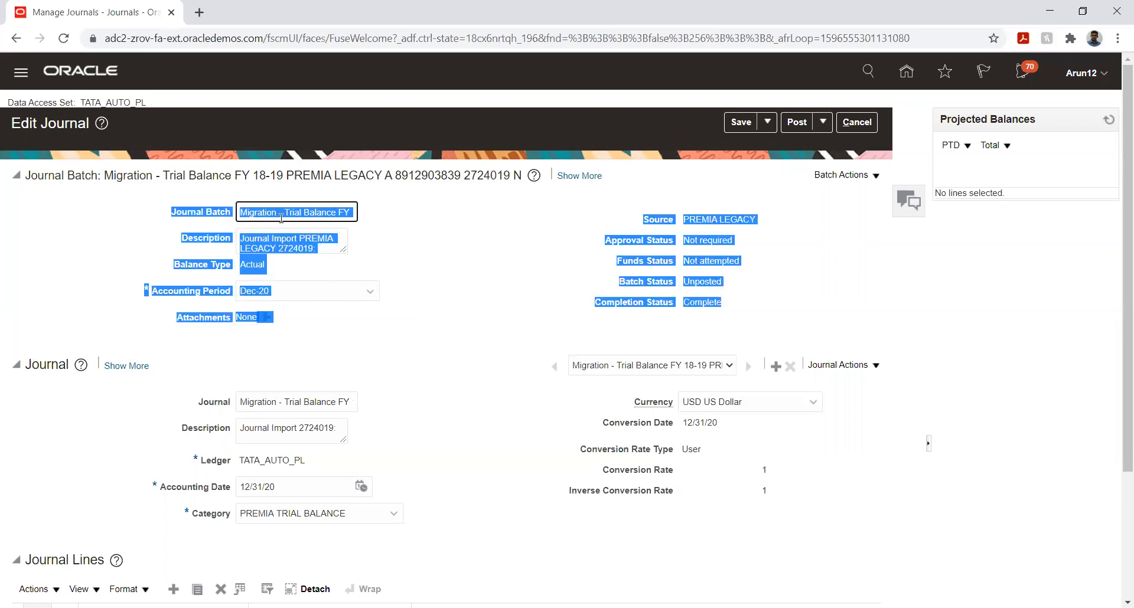
pyautogui.click(402, 222)
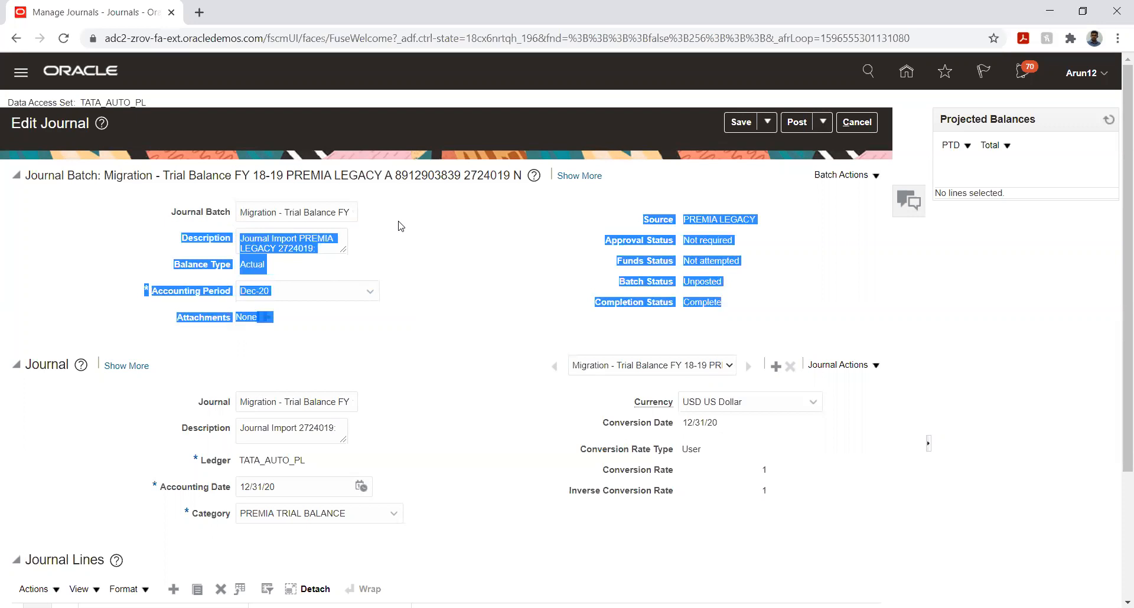
pyautogui.click(399, 220)
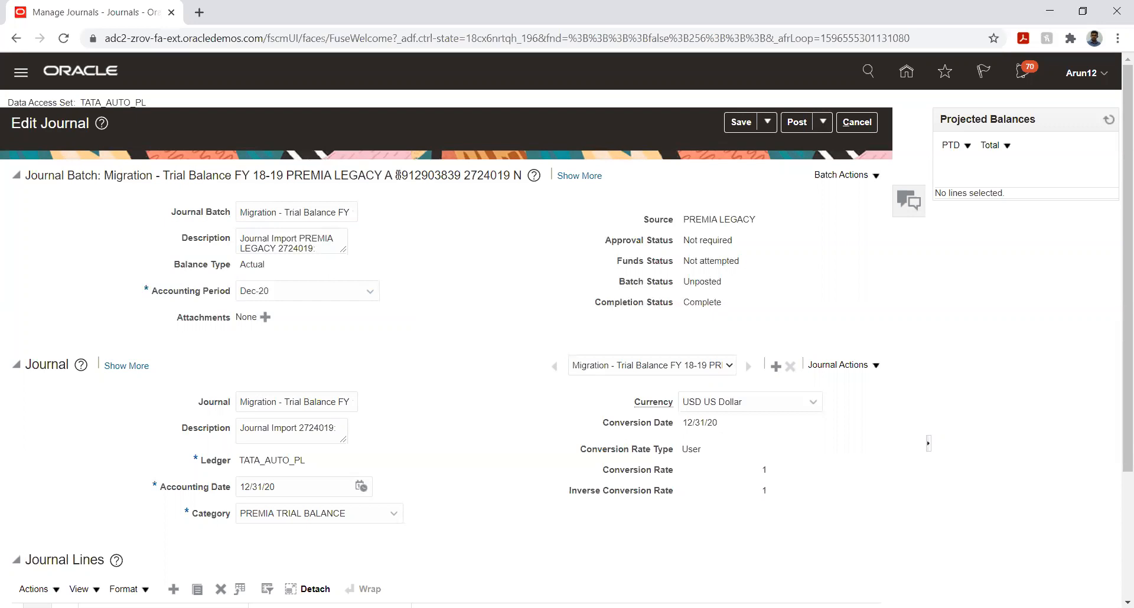
pyautogui.moveTo(398, 176); pyautogui.dragTo(506, 174)
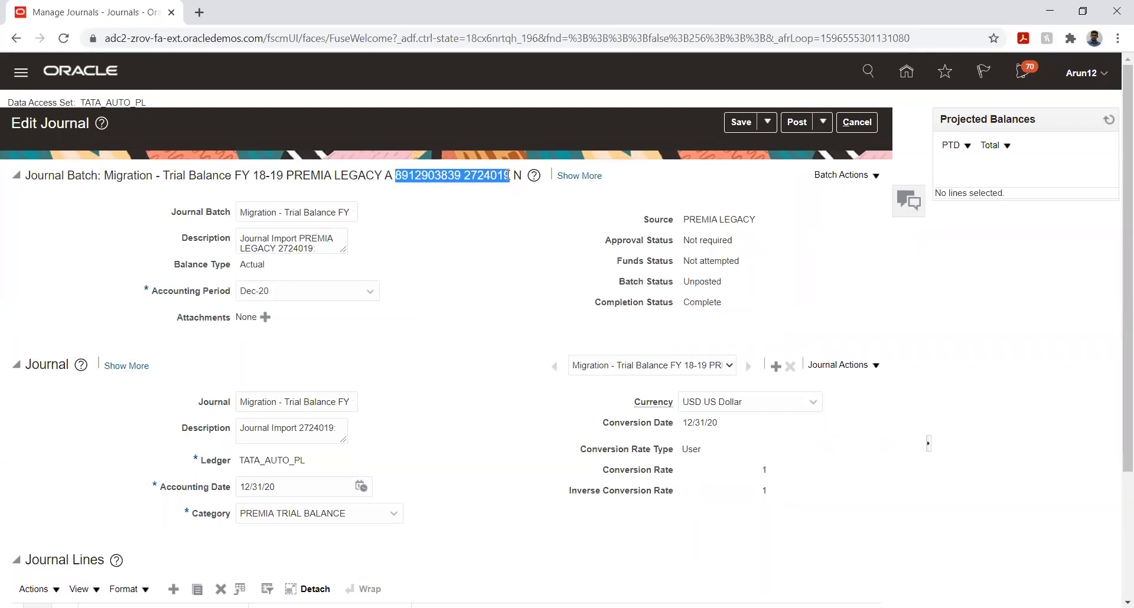
pyautogui.click(455, 249)
pyautogui.scroll(-3, 456, 249)
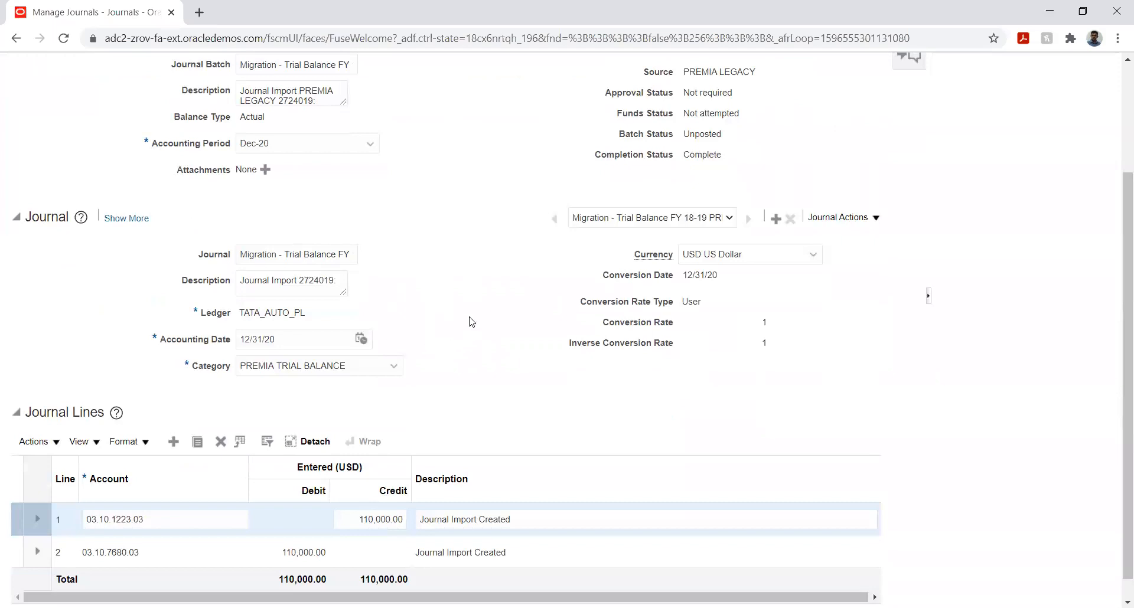
pyautogui.scroll(3, 471, 322)
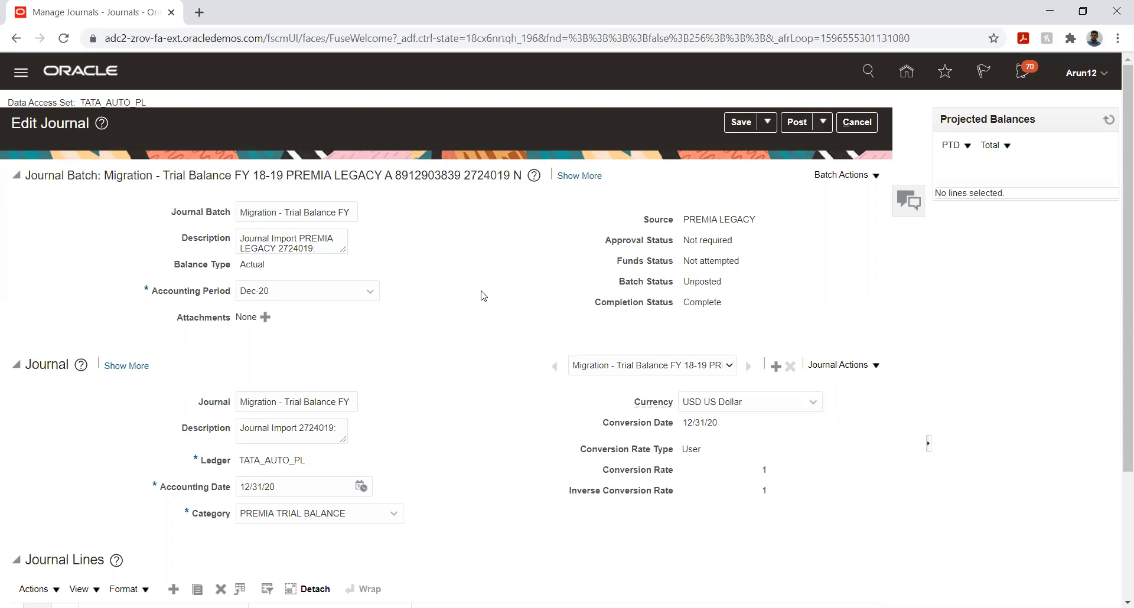
pyautogui.scroll(-3, 470, 273)
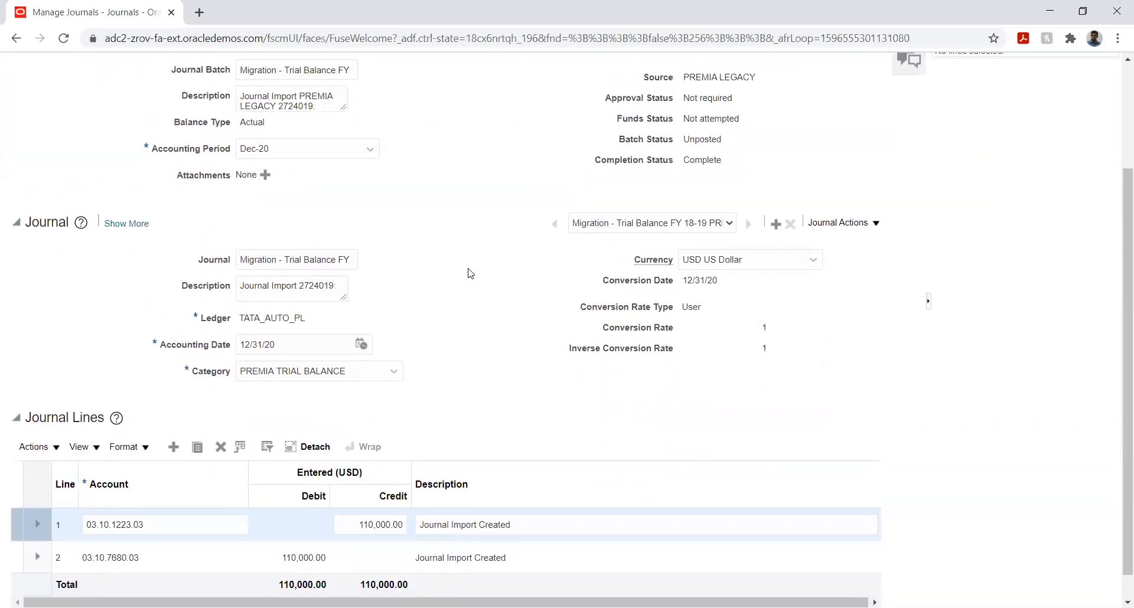
pyautogui.scroll(3, 470, 273)
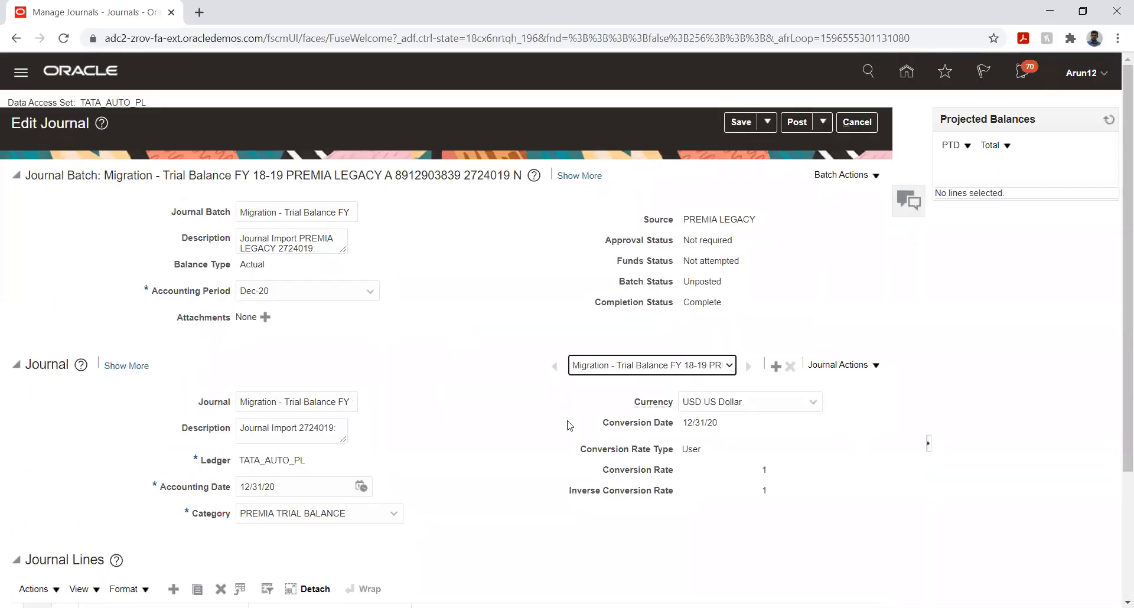
# Post the journal batch, confirm it, and bring up the scheduled processes list.
pyautogui.click(794, 124)
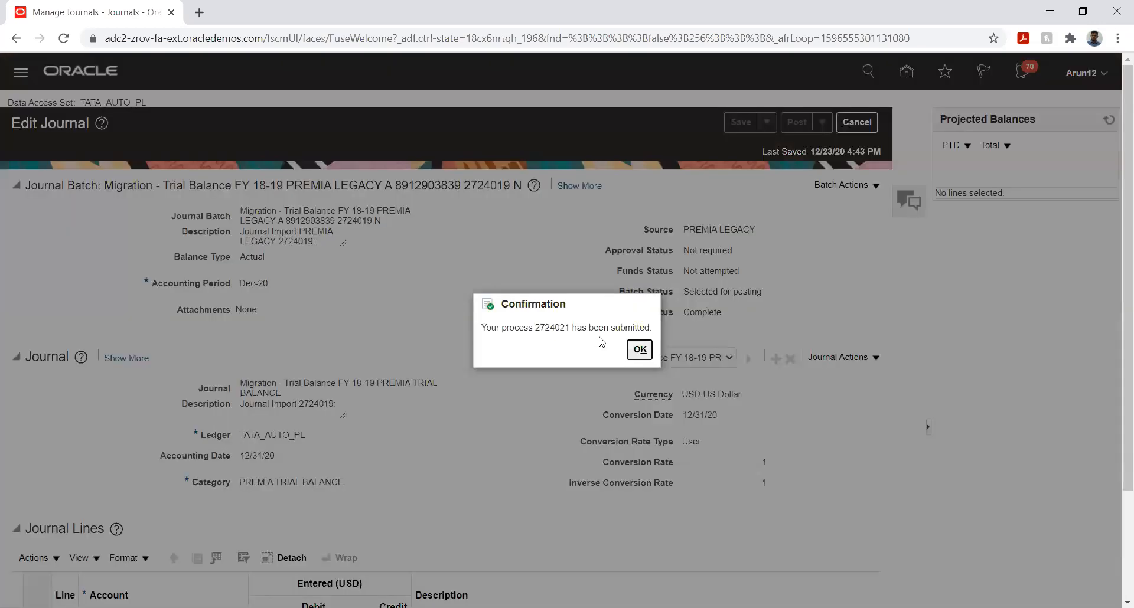
pyautogui.click(640, 349)
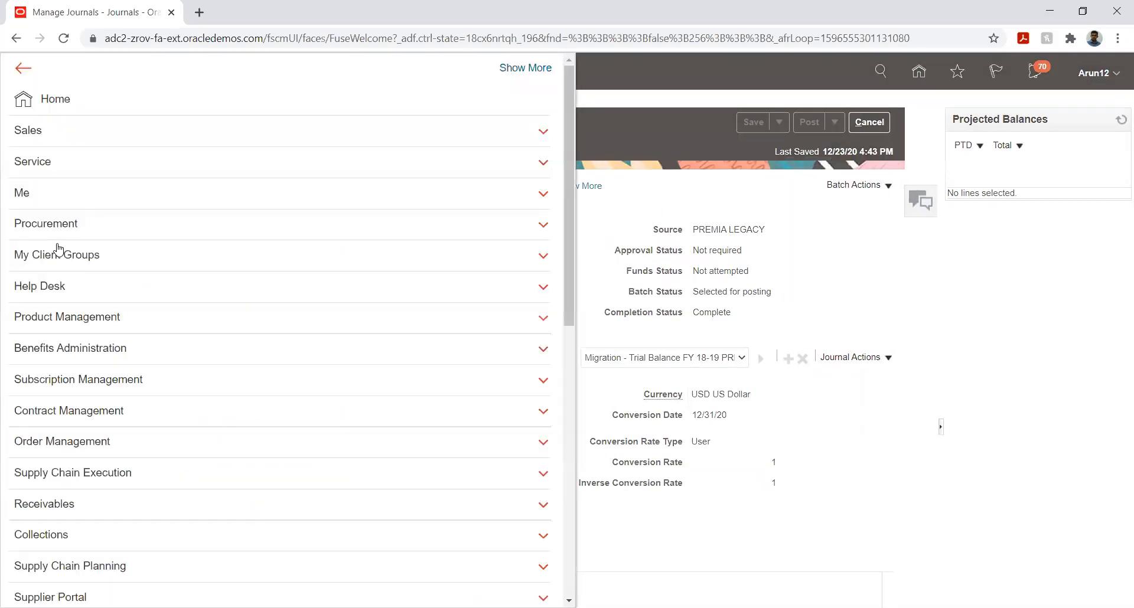
pyautogui.scroll(-10, 396, 308)
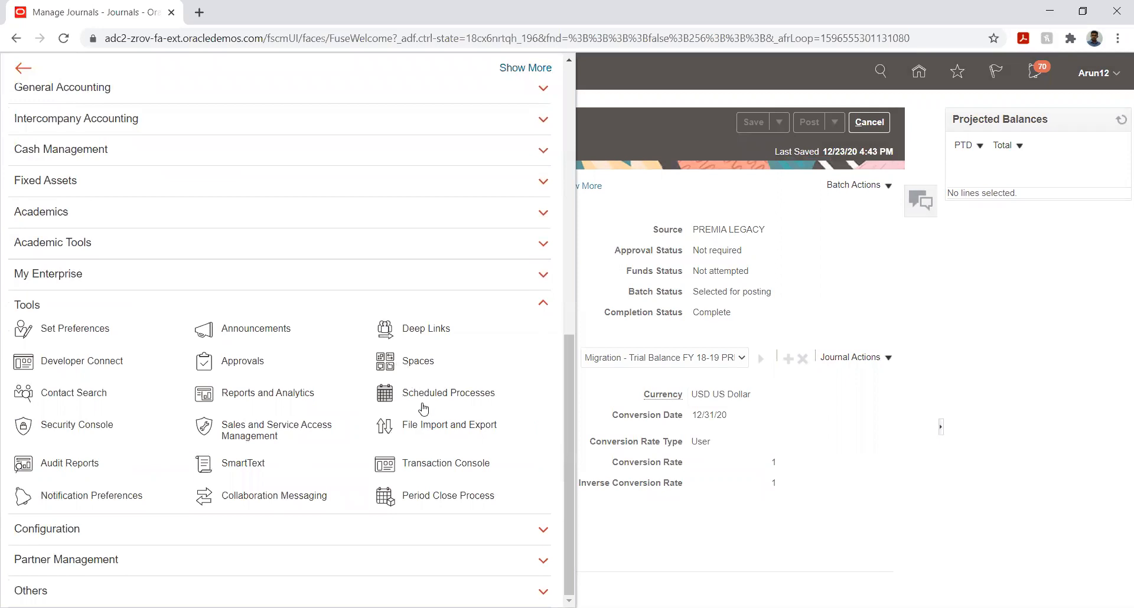
pyautogui.click(385, 393)
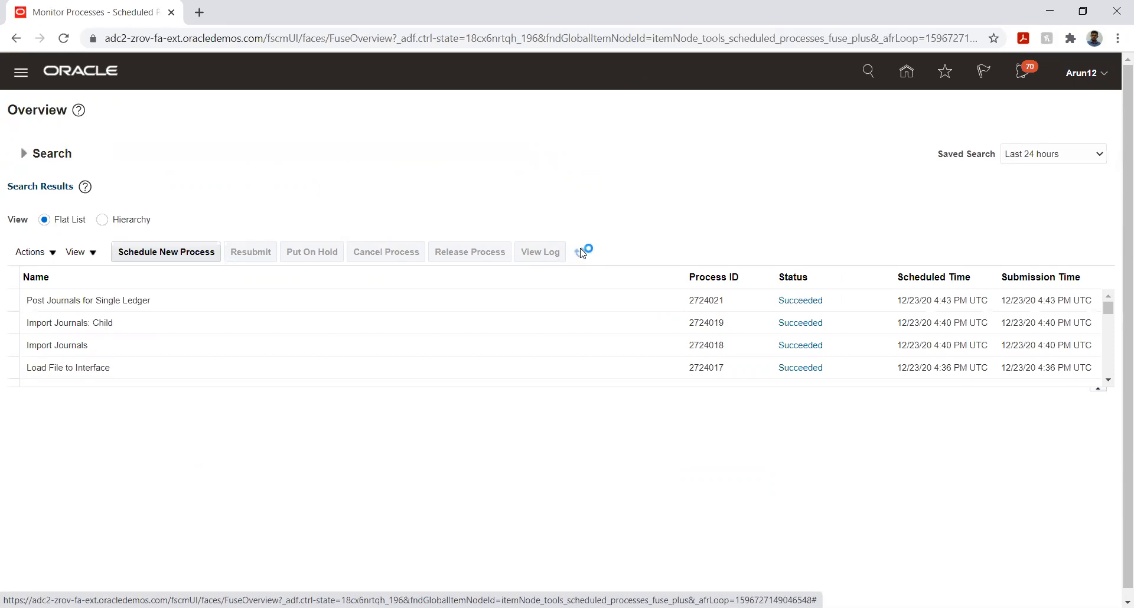
# Refresh the process statuses, then return home and go to the Manage Journals task.
pyautogui.click(580, 253)
pyautogui.click(908, 80)
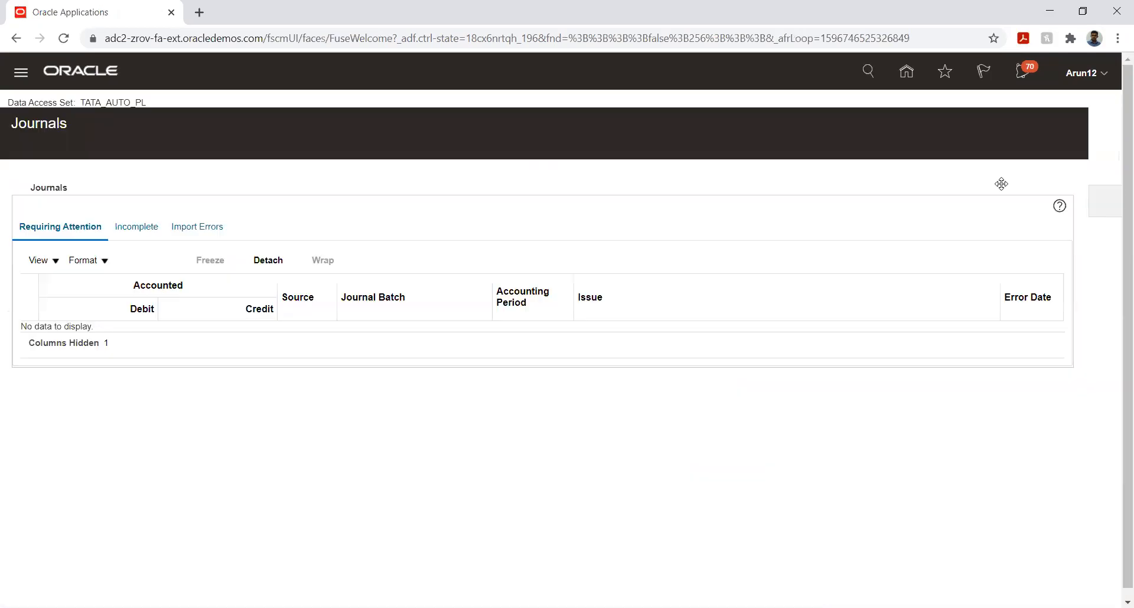
pyautogui.click(1105, 184)
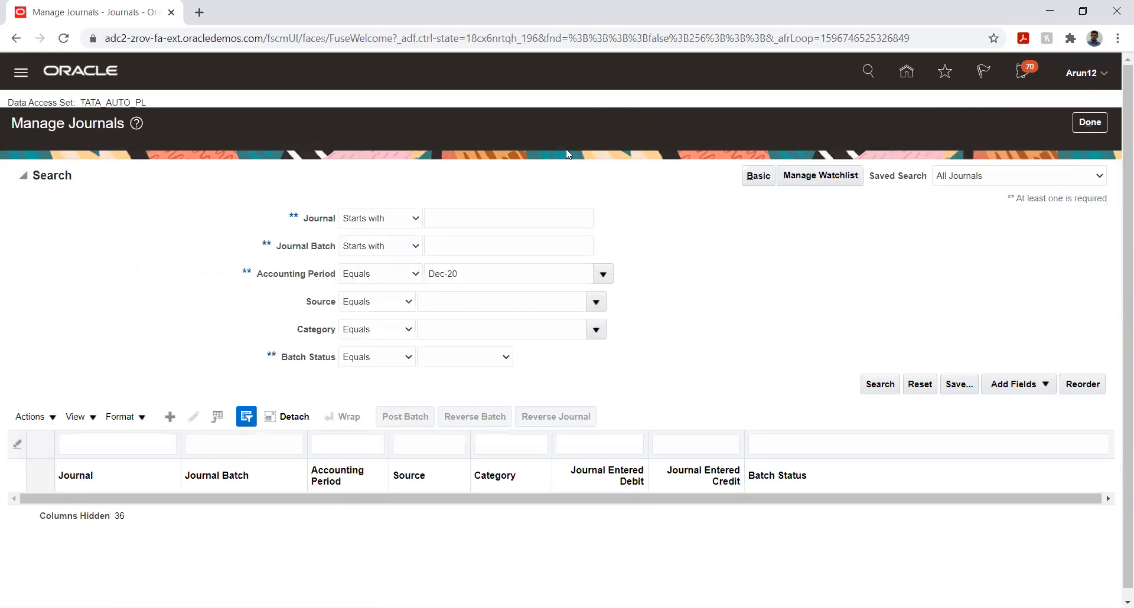
# Filter by source PREMIA LEGACY and search, showing the Dec-20 journal with Batch Status Posted.
pyautogui.click(596, 303)
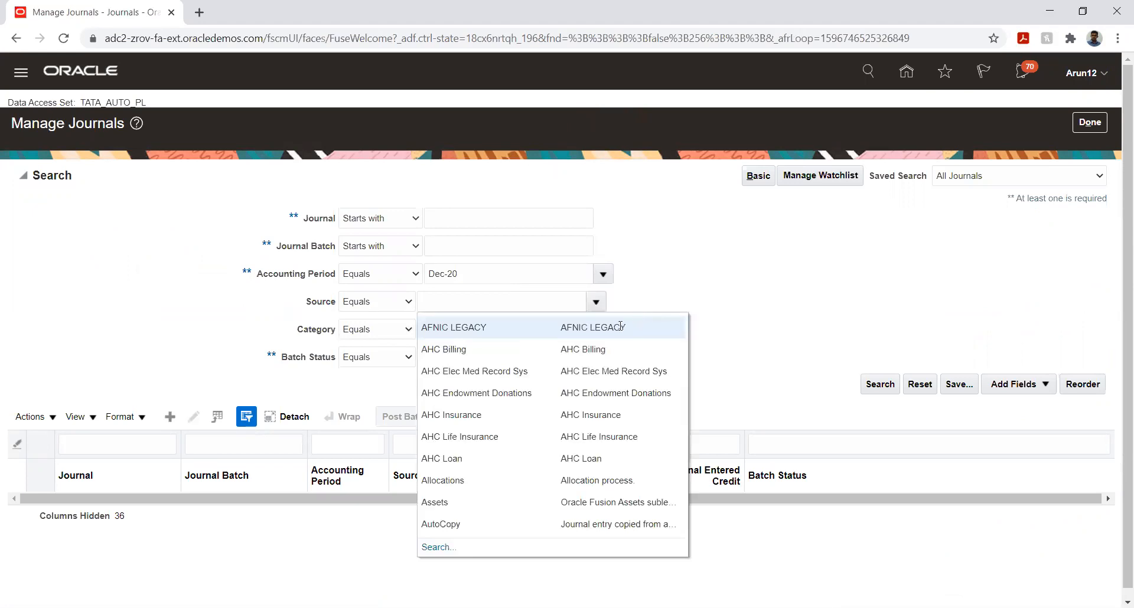
pyautogui.click(435, 548)
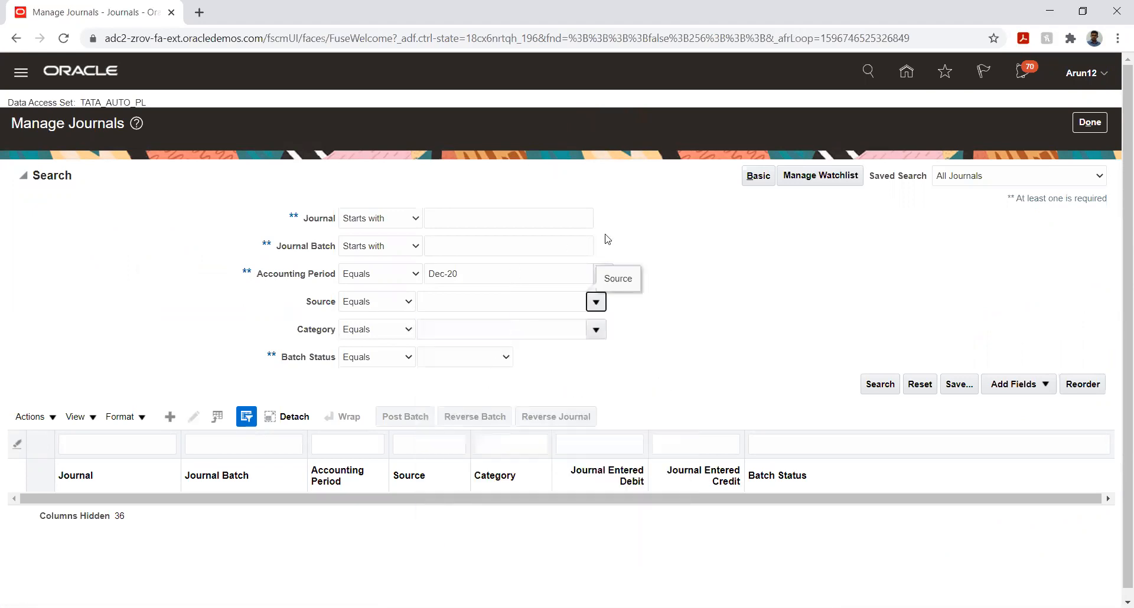
pyautogui.click(547, 293)
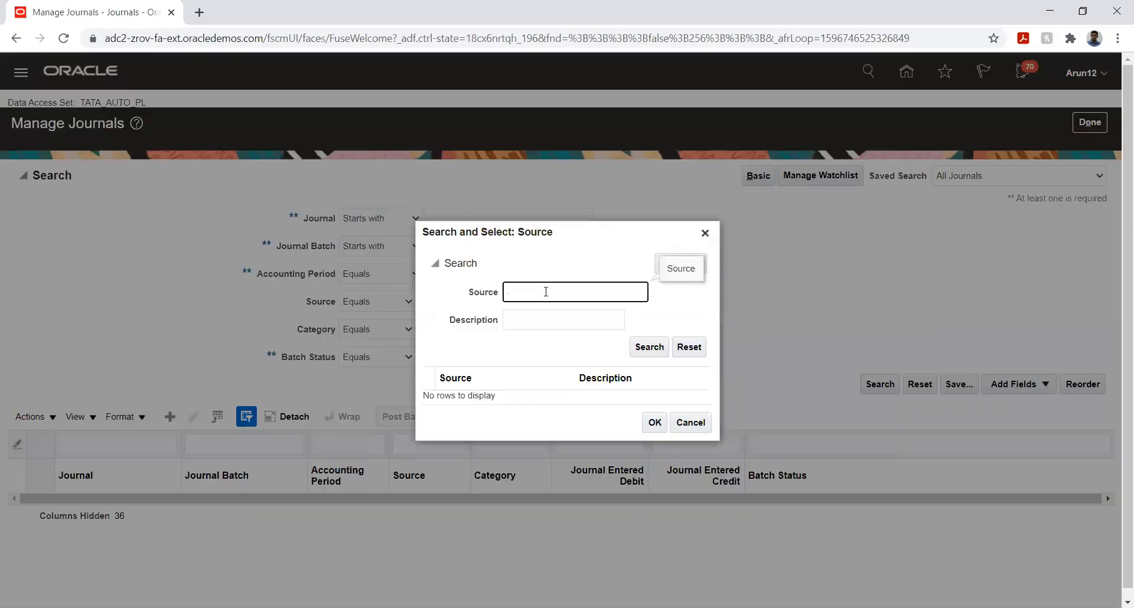
pyautogui.write('PREMIU%A')
pyautogui.press('Return')
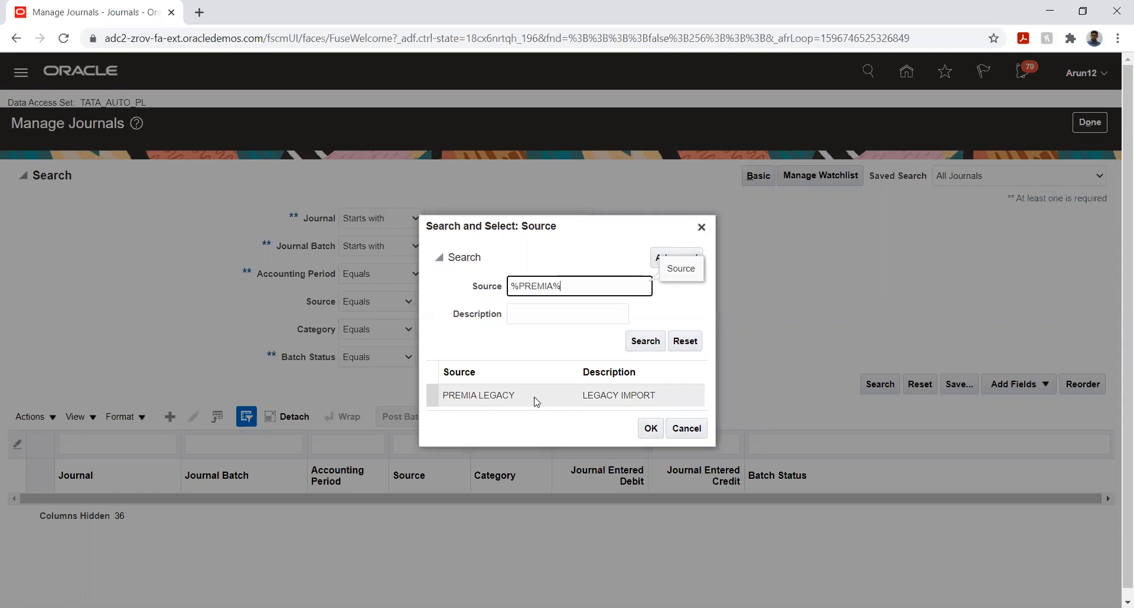
pyautogui.click(531, 395)
pyautogui.click(650, 429)
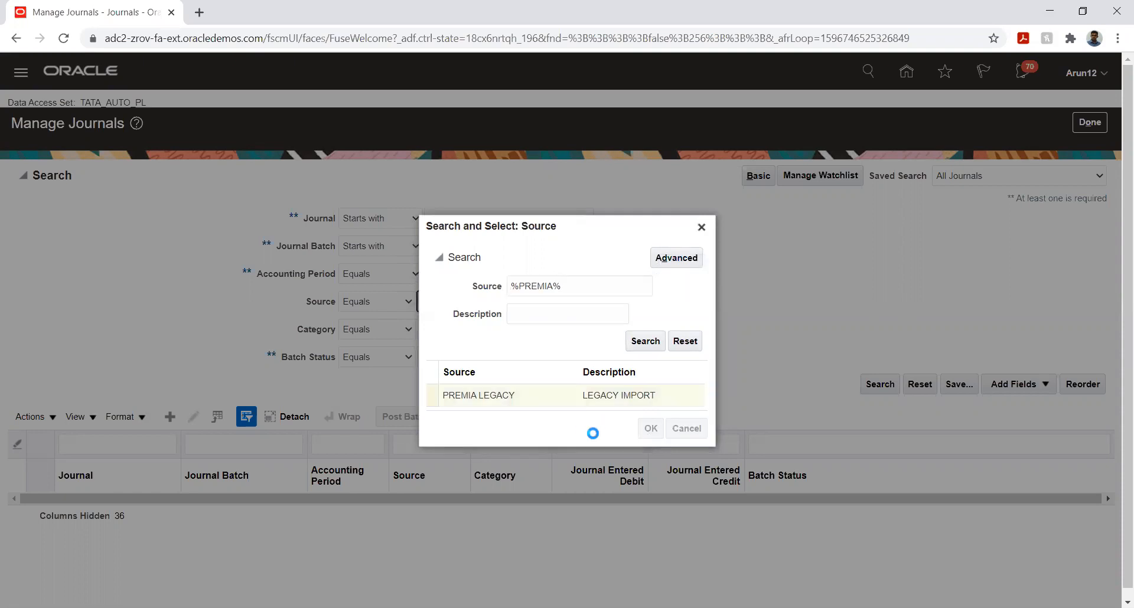
pyautogui.click(872, 387)
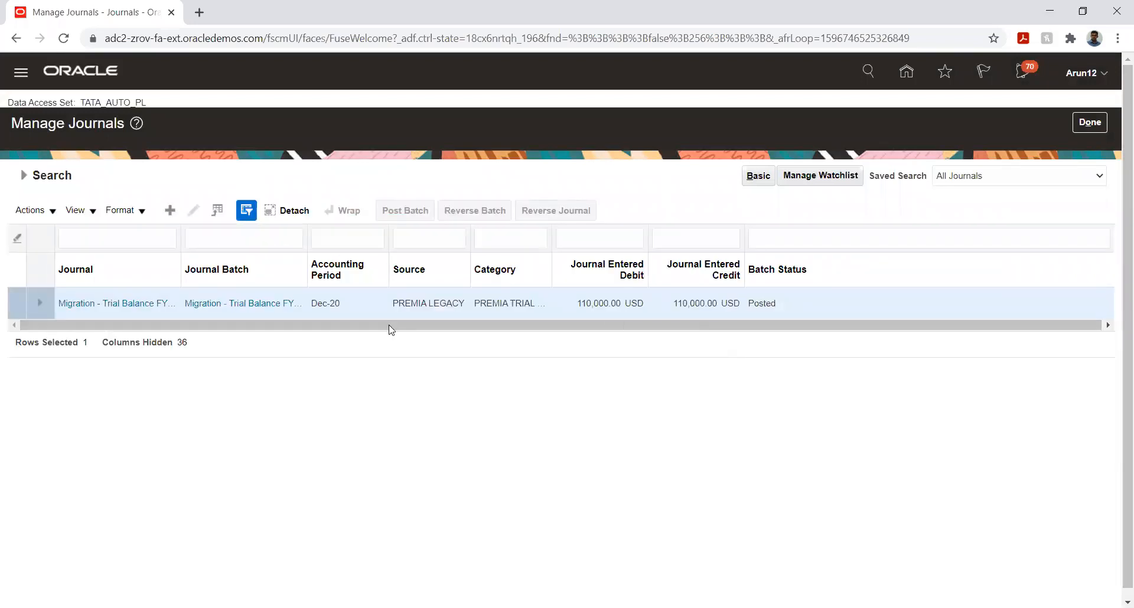
# Review the posted 110,000.00 USD PREMIA LEGACY journal, Save and Close it, then click Done.
pyautogui.click(88, 303)
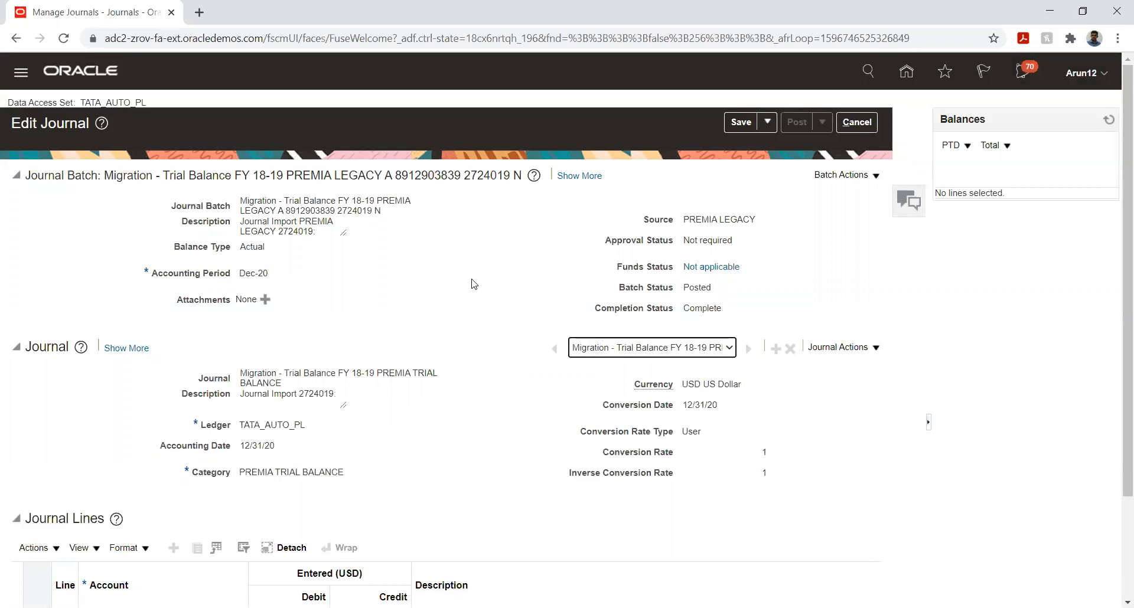
pyautogui.scroll(-2, 521, 314)
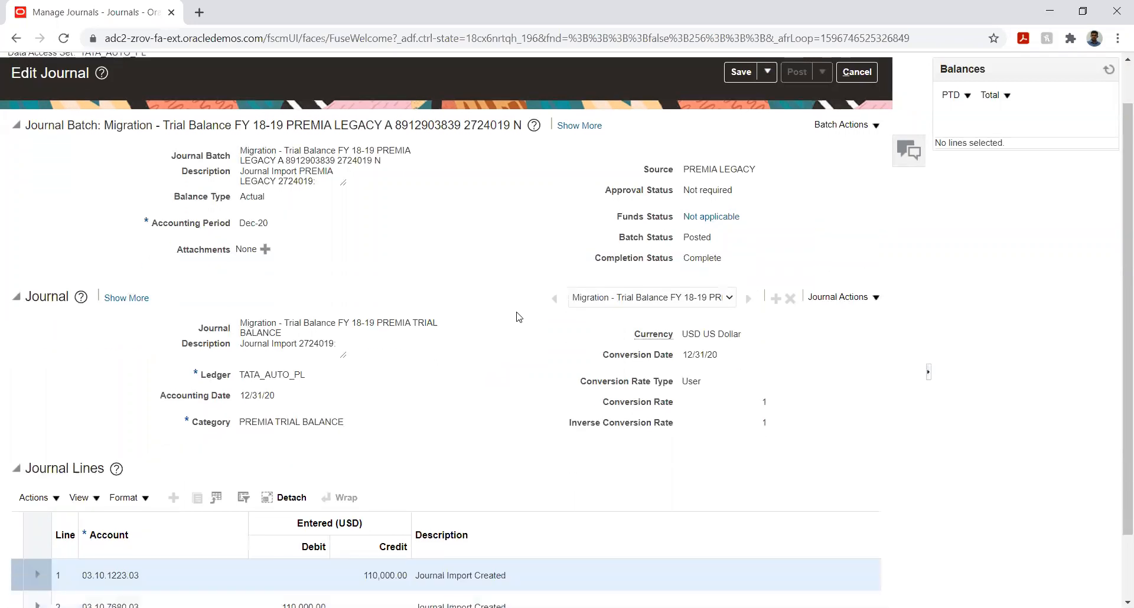
pyautogui.scroll(2, 519, 317)
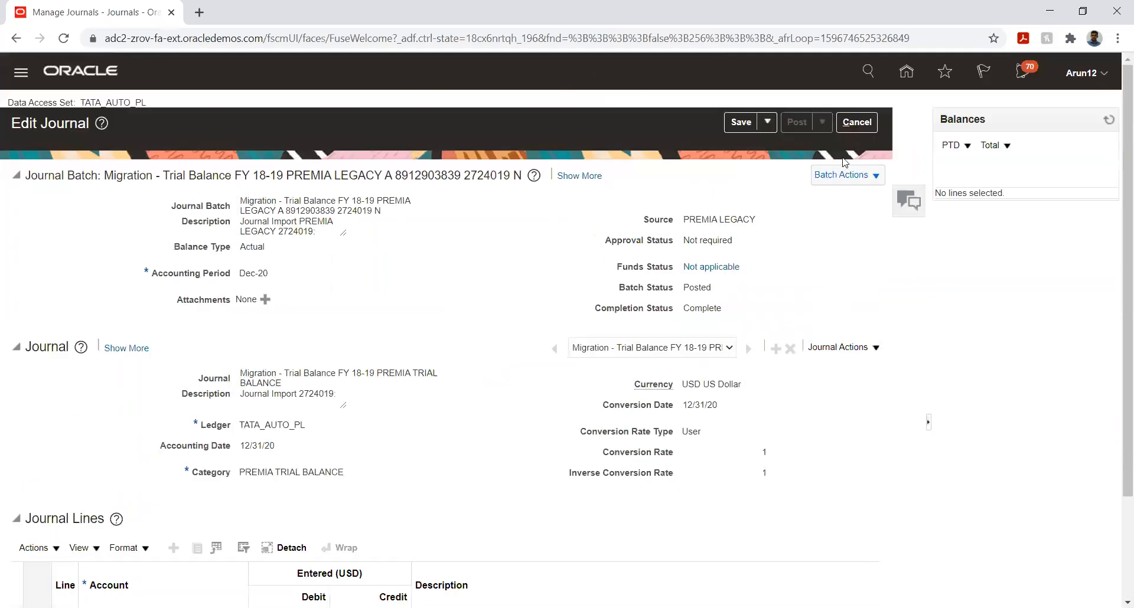
pyautogui.click(769, 125)
pyautogui.click(774, 145)
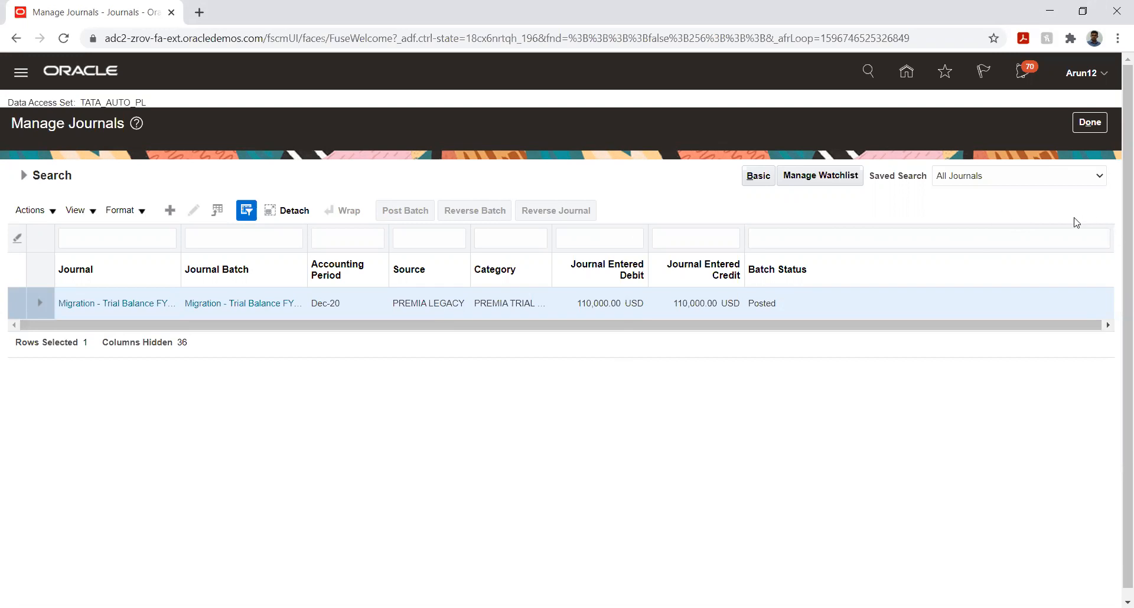
pyautogui.click(1088, 129)
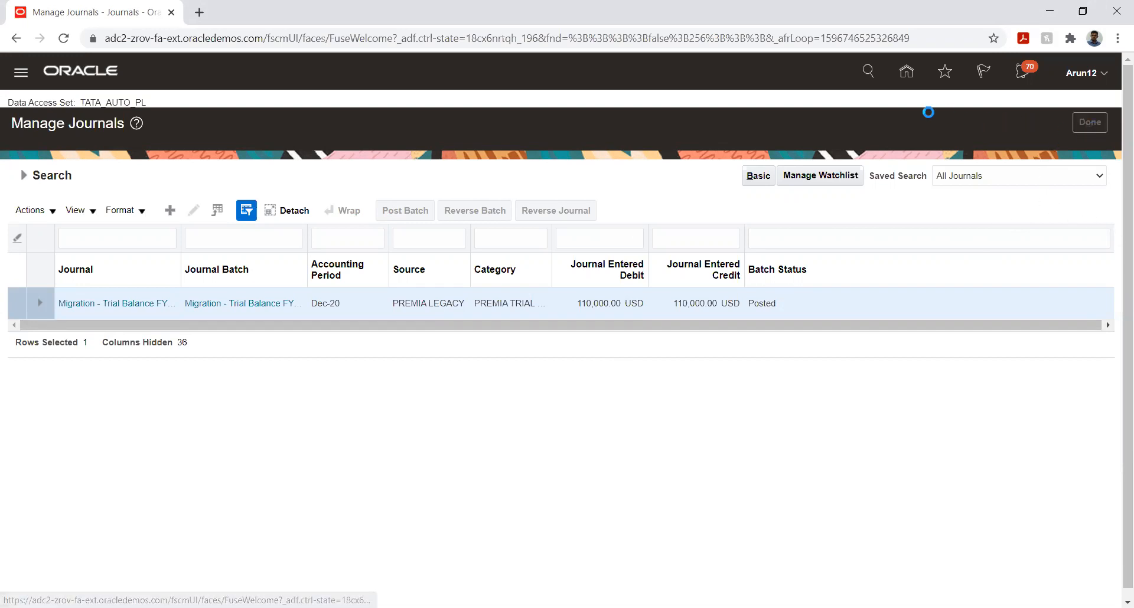